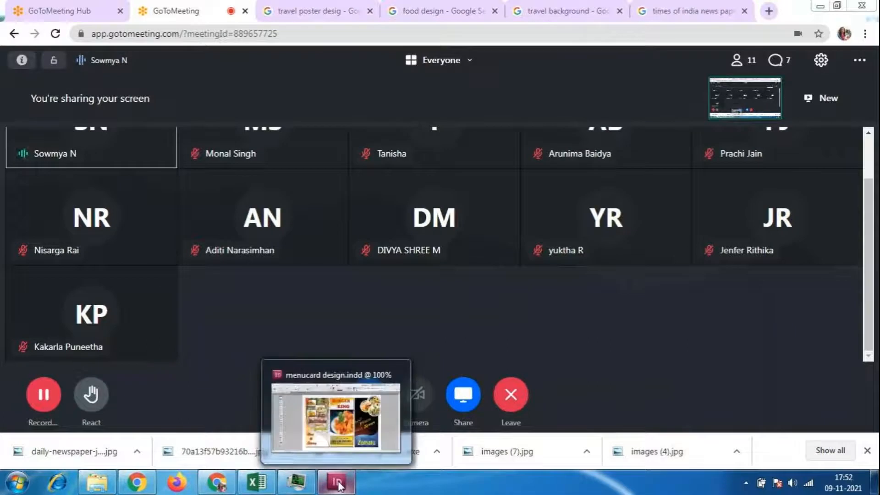
# - Switch to the menucard design document in InDesign and look over the whole three-panel page
pyautogui.click(337, 482)
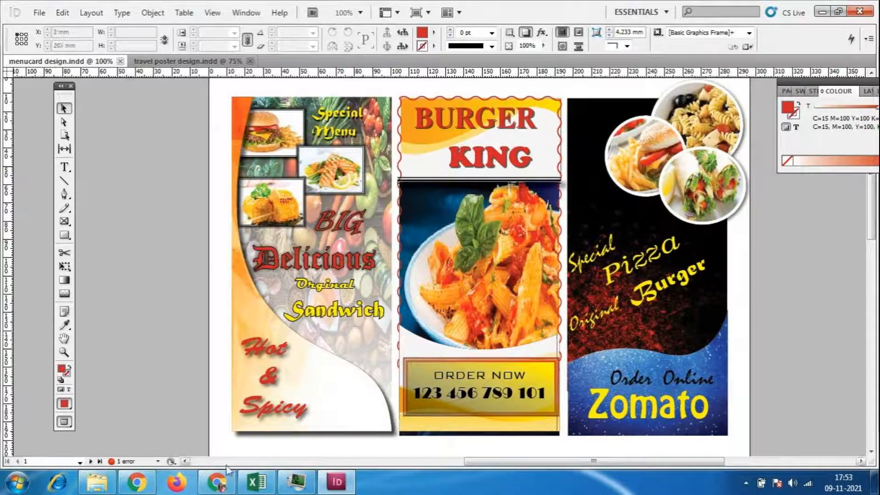
pyautogui.click(225, 486)
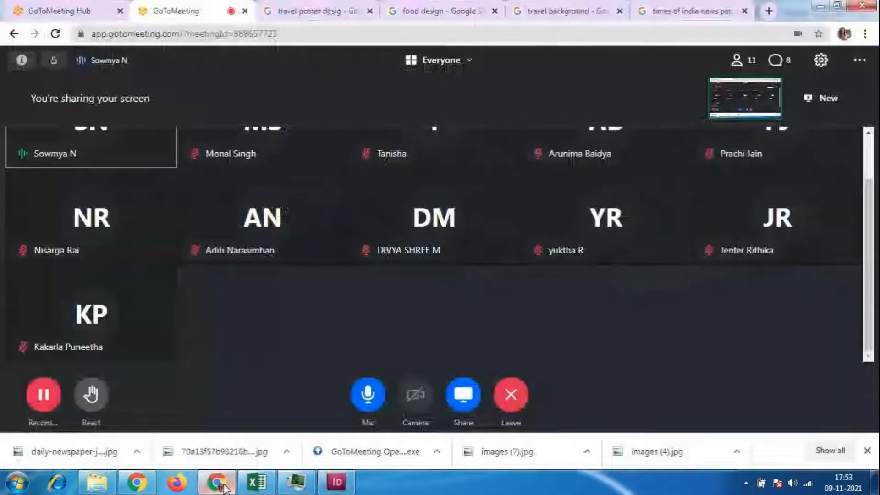
pyautogui.click(225, 486)
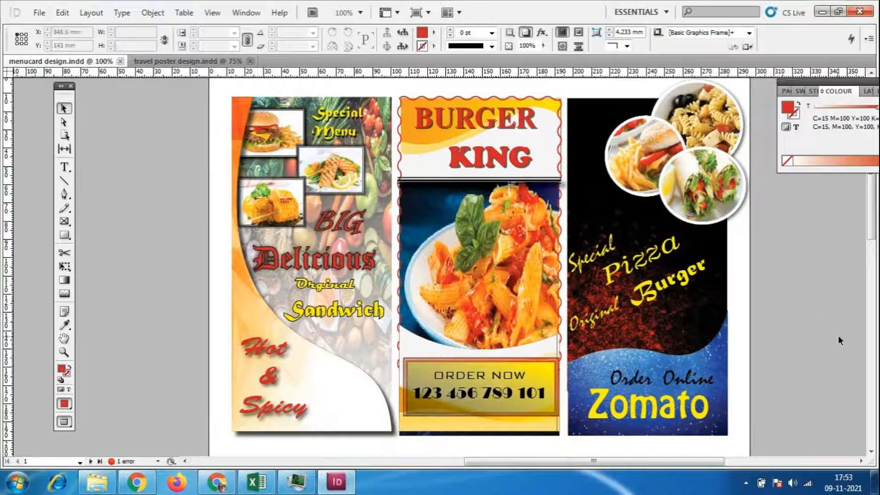
pyautogui.scroll(1, 840, 321)
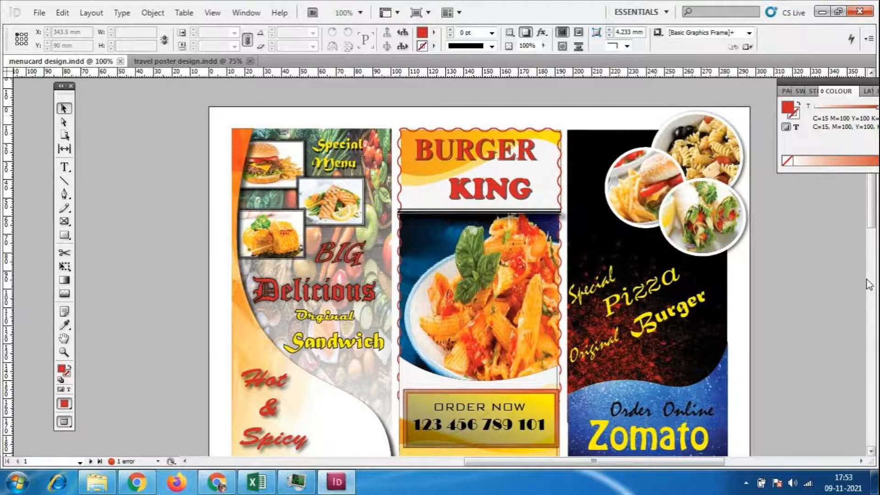
pyautogui.hotkey('ctrl', '-')
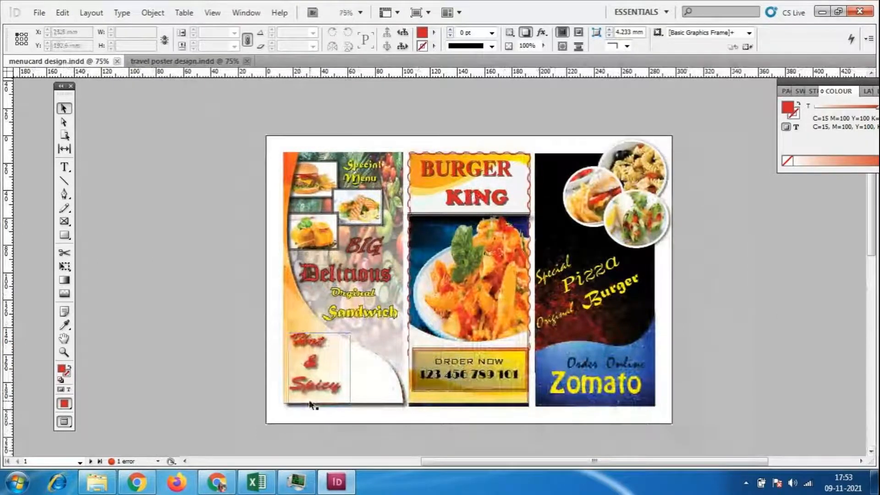
pyautogui.moveTo(260, 117); pyautogui.dragTo(691, 426)
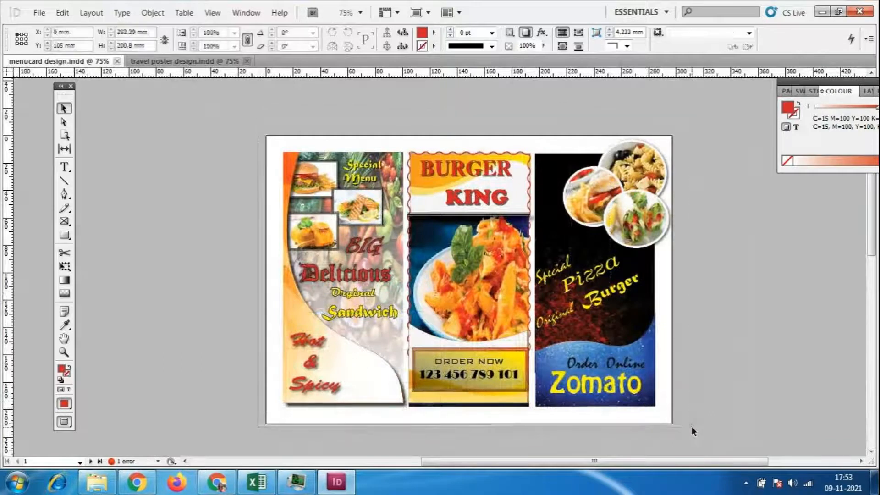
pyautogui.click(735, 381)
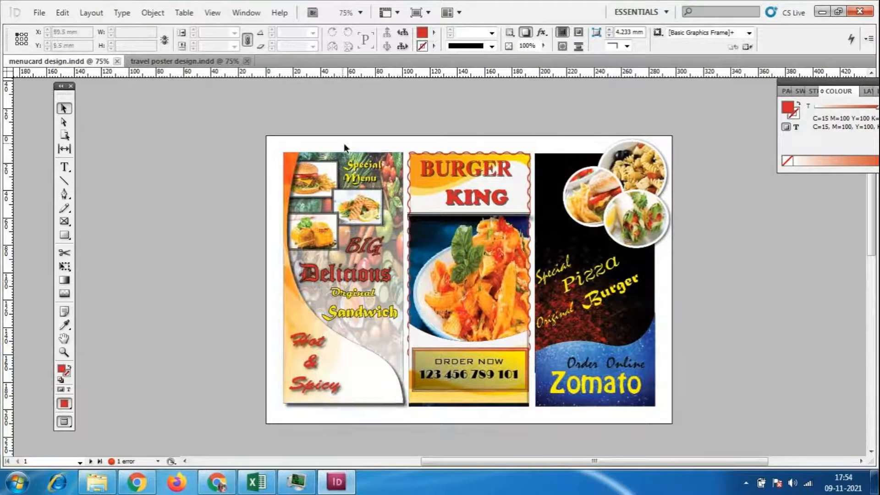
# - Replace the image in the curved background shape of the "Special Menu" panel with the dark red picture 63 from the reff folder
pyautogui.click(391, 335)
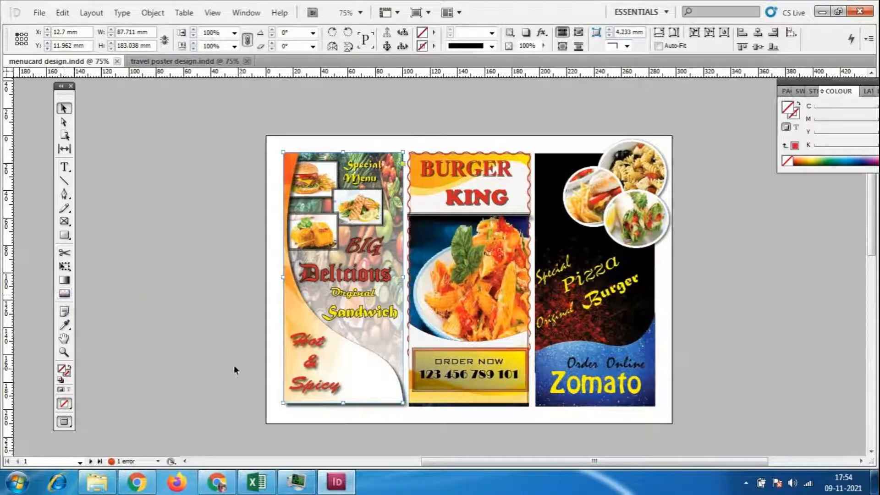
pyautogui.click(782, 340)
pyautogui.click(387, 376)
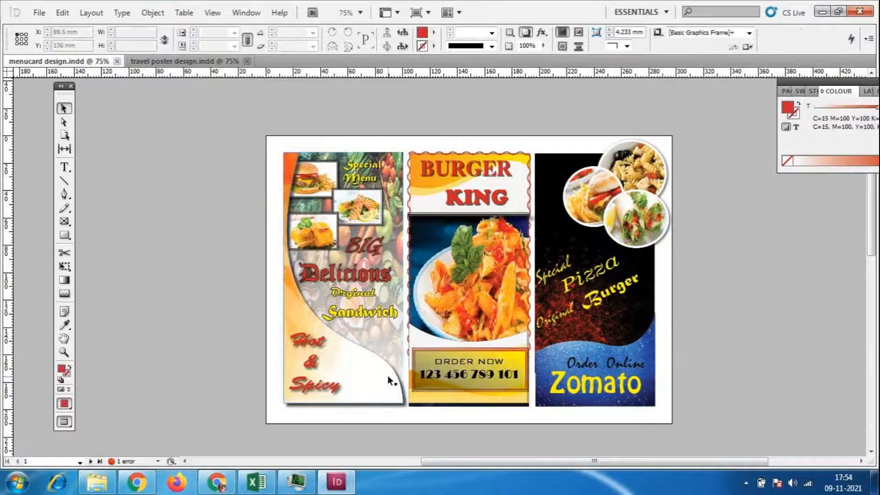
pyautogui.click(388, 375)
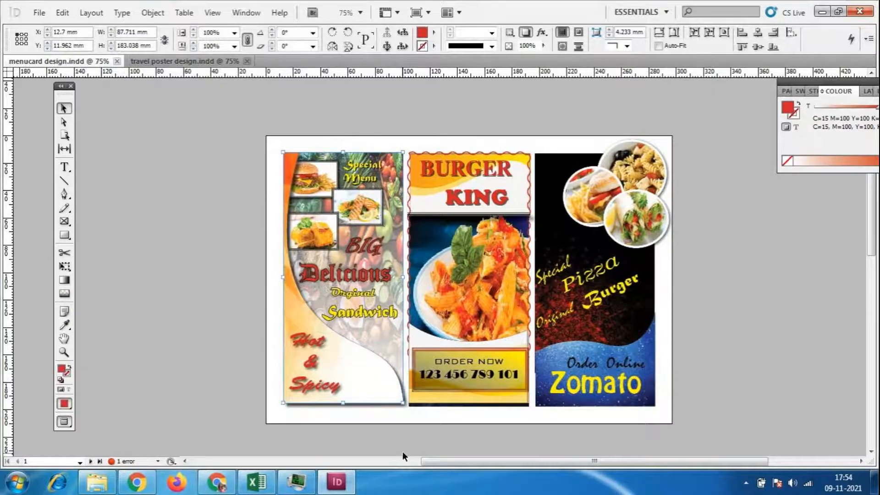
pyautogui.click(41, 16)
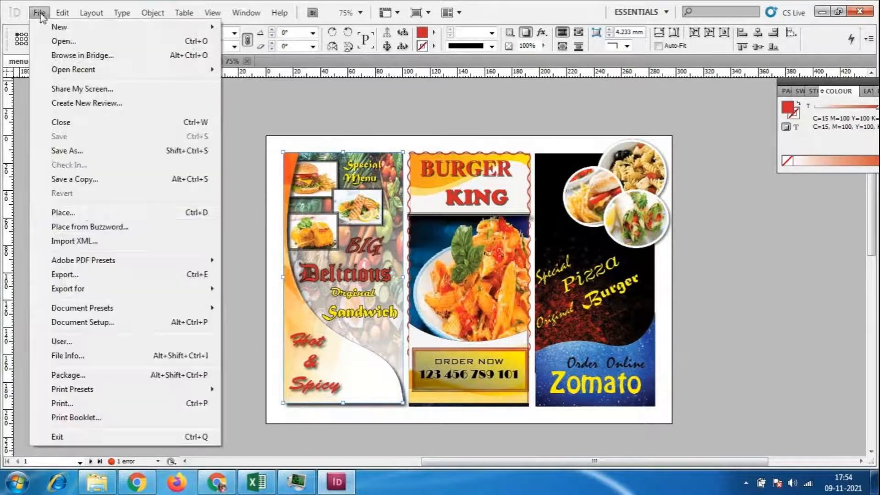
pyautogui.click(81, 211)
pyautogui.click(687, 152)
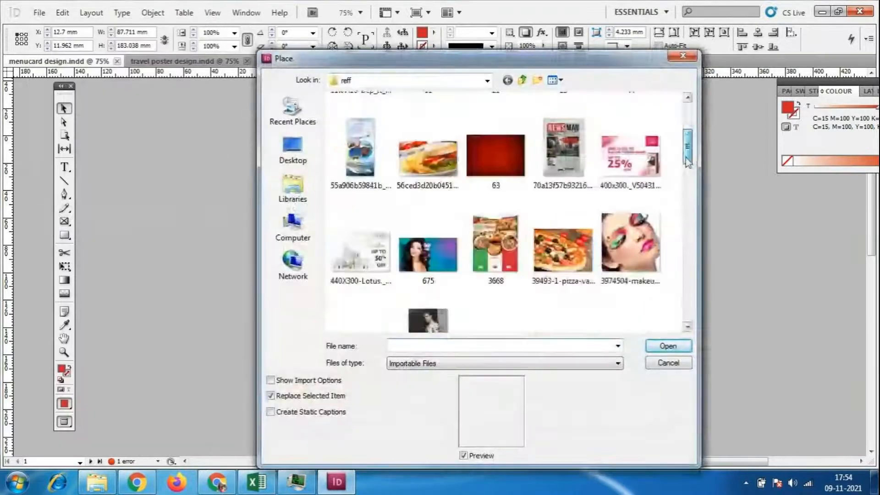
pyautogui.click(494, 157)
pyautogui.click(686, 345)
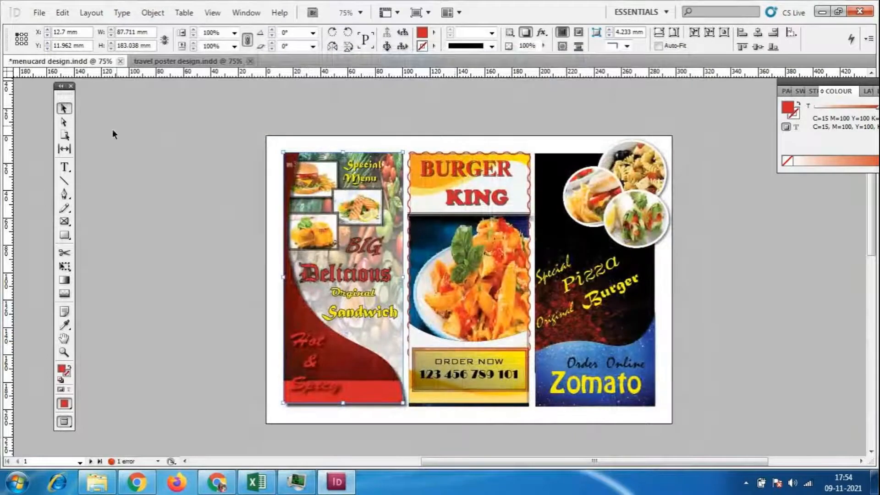
# - Swap the curved shape's image for the dark blue picture images (14) from the reff folder and deselect it
pyautogui.click(39, 12)
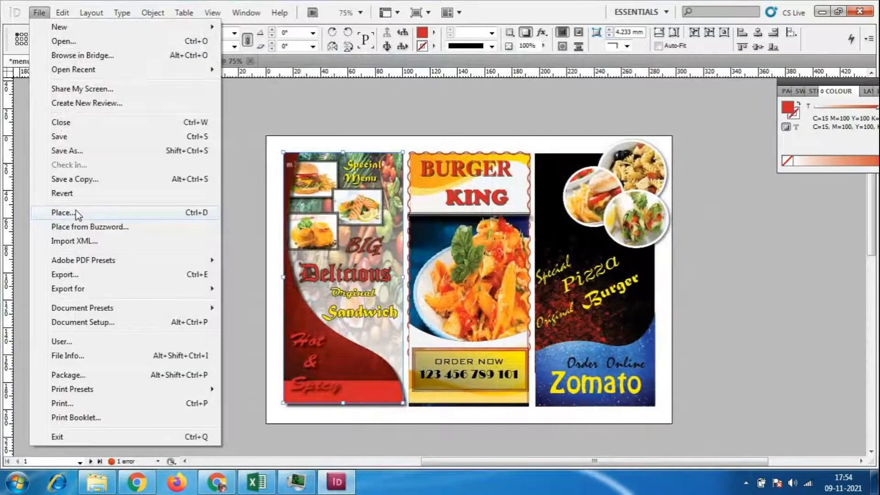
pyautogui.click(76, 210)
pyautogui.moveTo(691, 122); pyautogui.dragTo(693, 275)
pyautogui.click(430, 195)
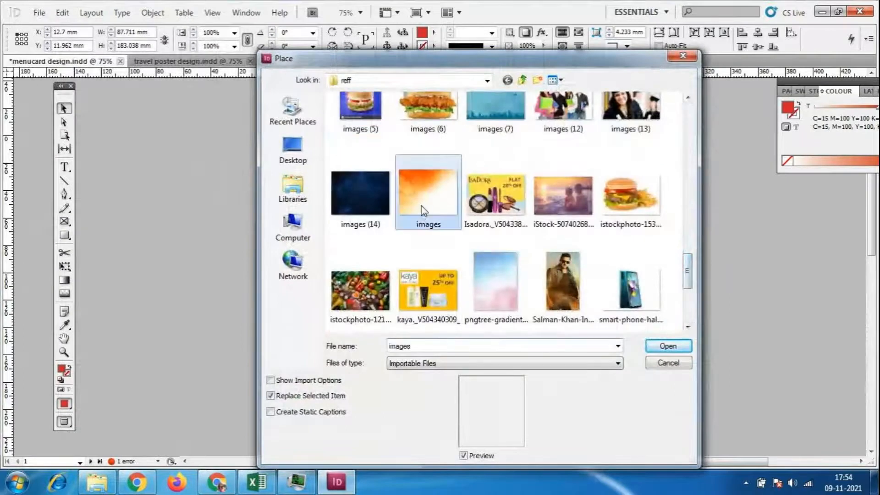
pyautogui.click(369, 188)
pyautogui.click(668, 346)
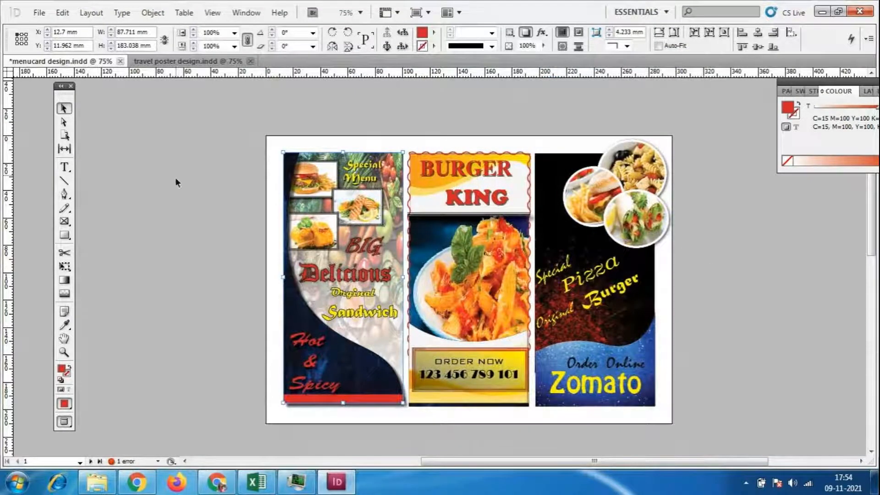
pyautogui.click(259, 219)
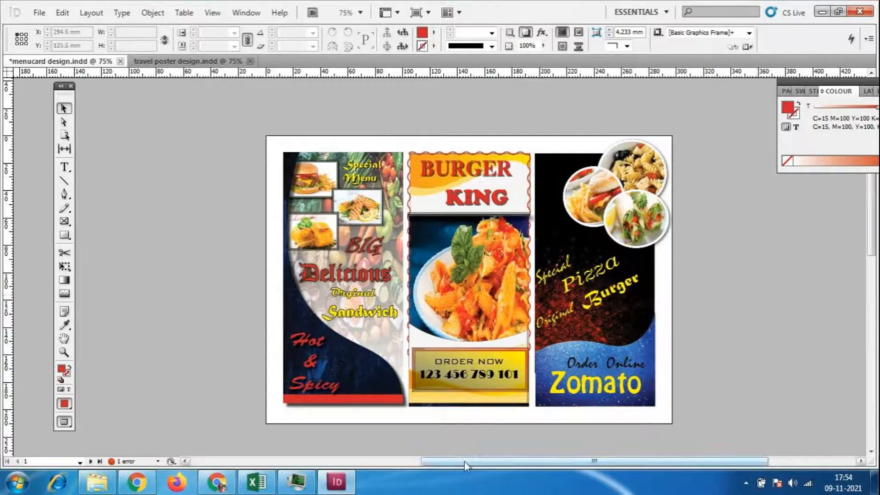
# - Place the orange gradient picture "images" from the reff folder into the curved shape of the "Special Menu" panel
pyautogui.click(388, 382)
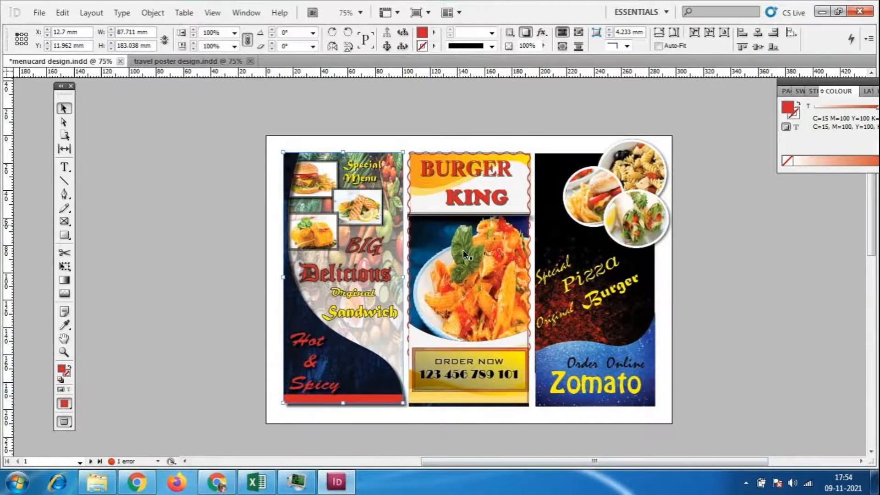
pyautogui.click(39, 12)
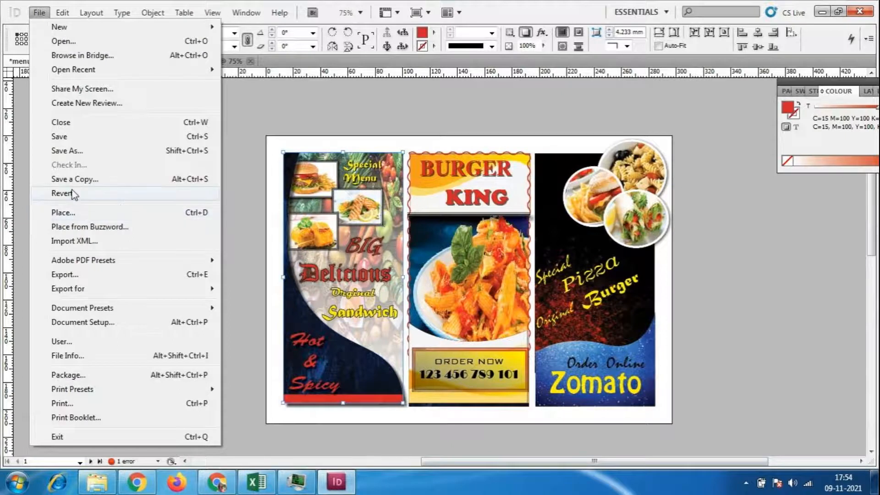
pyautogui.click(72, 218)
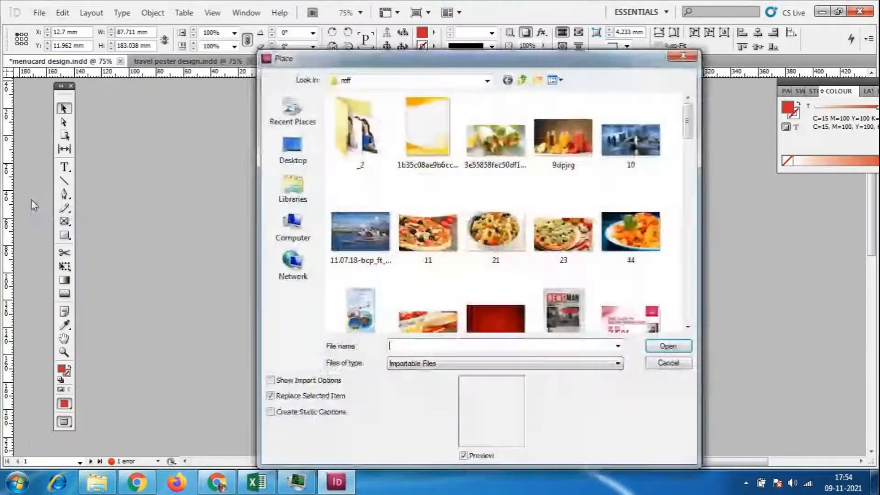
pyautogui.moveTo(689, 123); pyautogui.dragTo(686, 261)
pyautogui.click(426, 293)
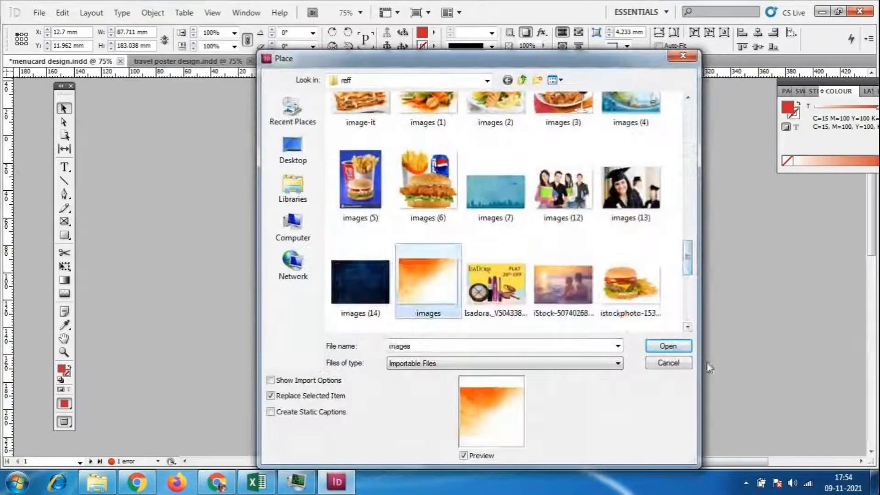
pyautogui.click(668, 346)
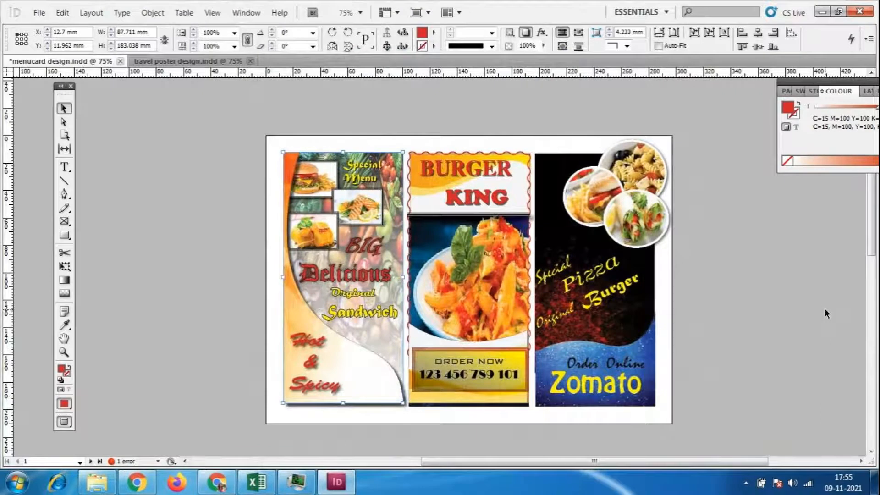
# - Examine the menu card up close, including the "Burger King" heading and the striped divider line beneath it
pyautogui.hotkey('ctrl', '=')
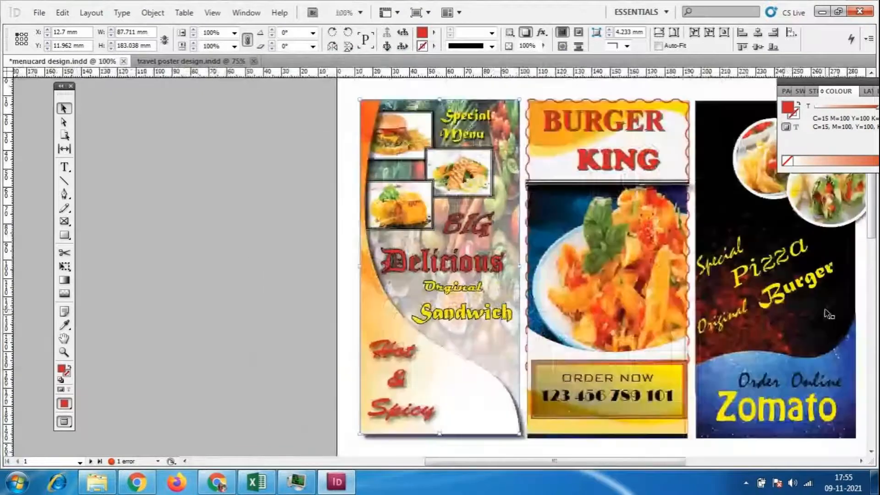
pyautogui.moveTo(624, 463); pyautogui.dragTo(690, 464)
pyautogui.scroll(-5, 758, 381)
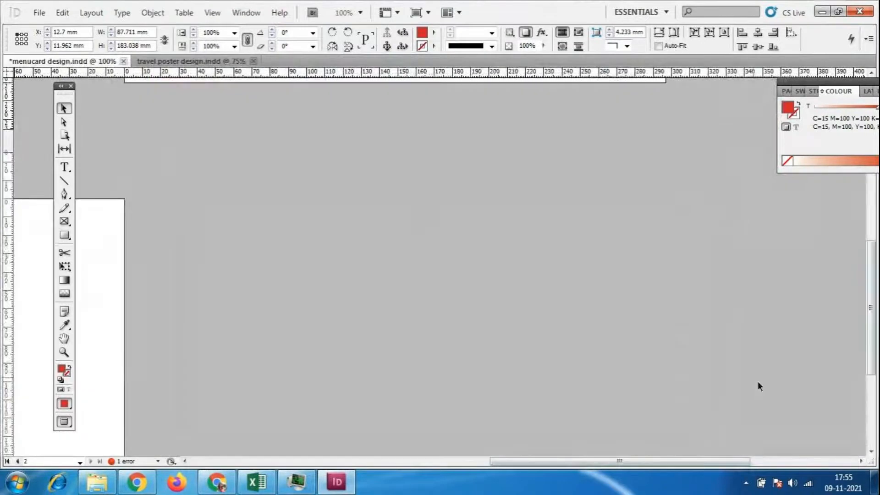
pyautogui.scroll(5, 644, 321)
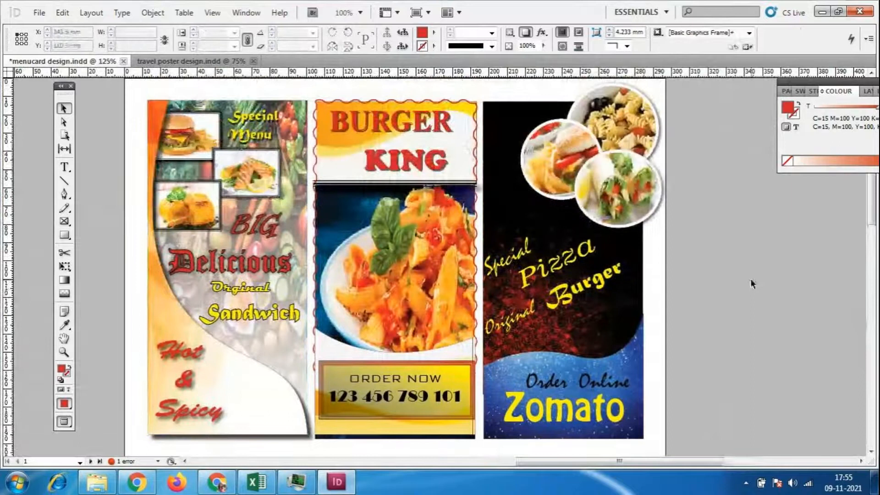
pyautogui.hotkey('ctrl', '=')
pyautogui.hotkey('ctrl', '=')
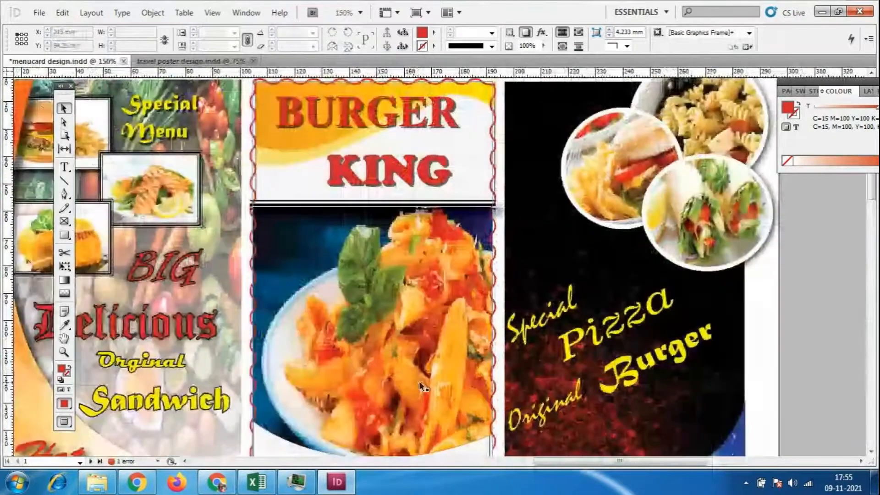
pyautogui.click(386, 201)
pyautogui.scroll(1, 574, 321)
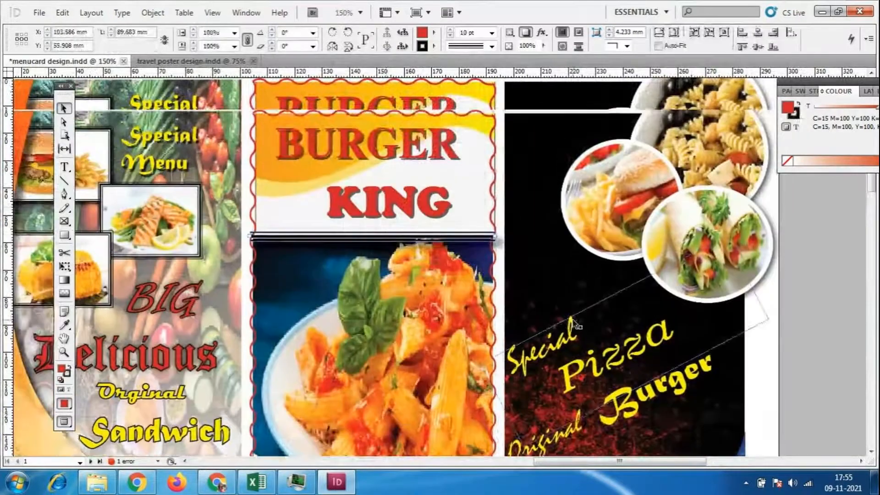
pyautogui.scroll(1, 575, 322)
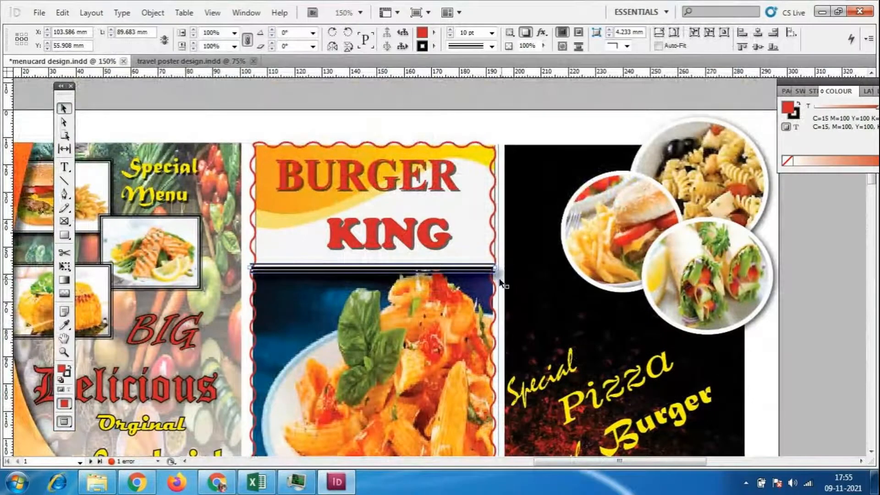
pyautogui.scroll(-4, 500, 281)
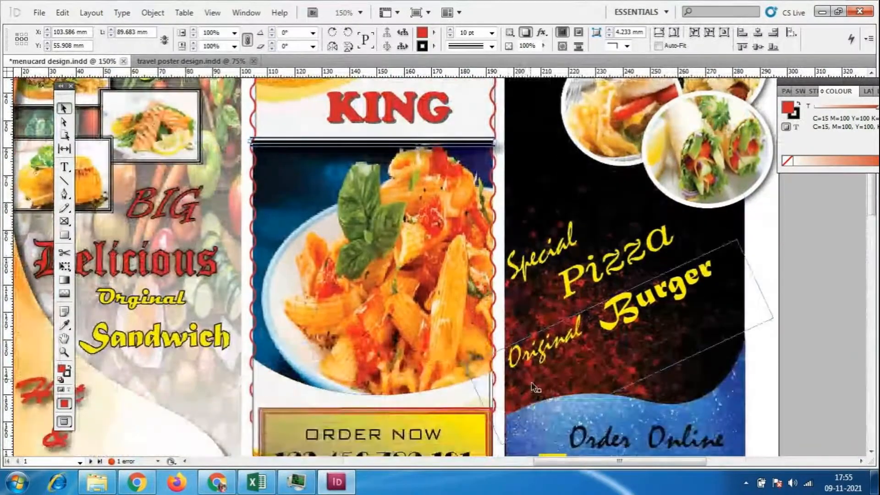
# - Examine the "Burger King" heading frame, the "Order Now" box and the slanted pizza and burger text on the black panel
pyautogui.hotkey('ctrl', '-')
pyautogui.scroll(-3, 502, 320)
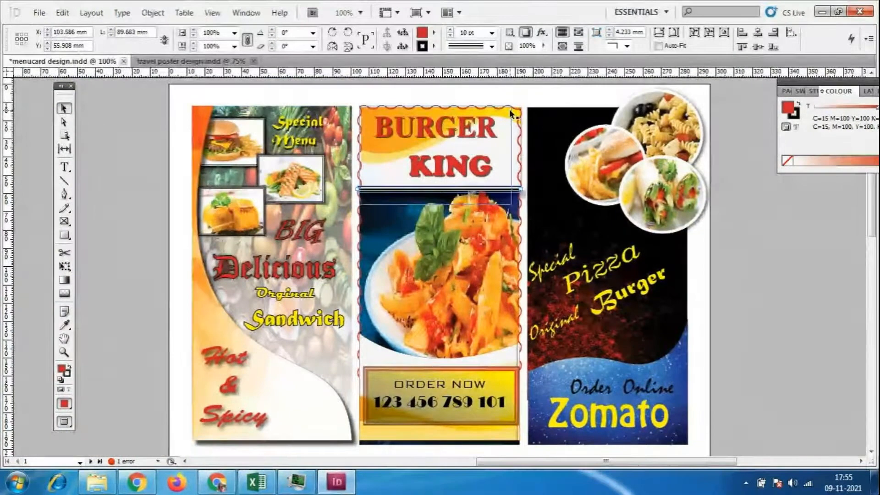
pyautogui.click(414, 145)
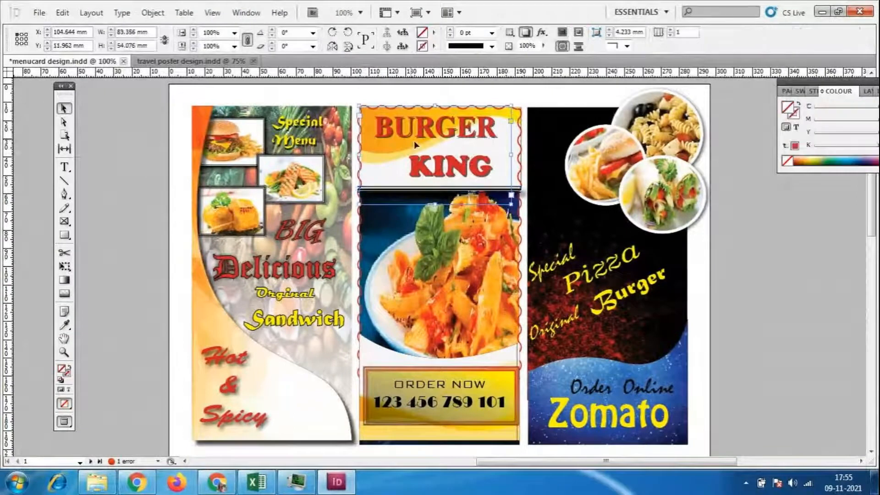
pyautogui.click(741, 255)
pyautogui.scroll(-2, 686, 321)
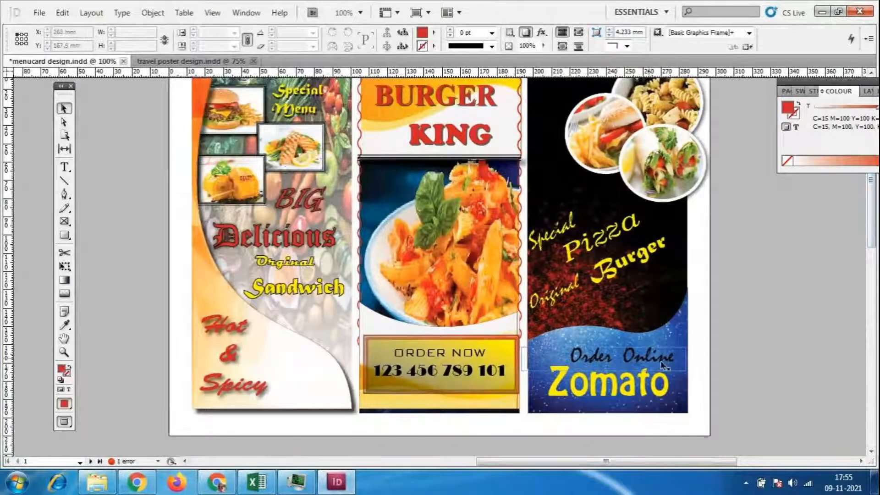
pyautogui.click(449, 361)
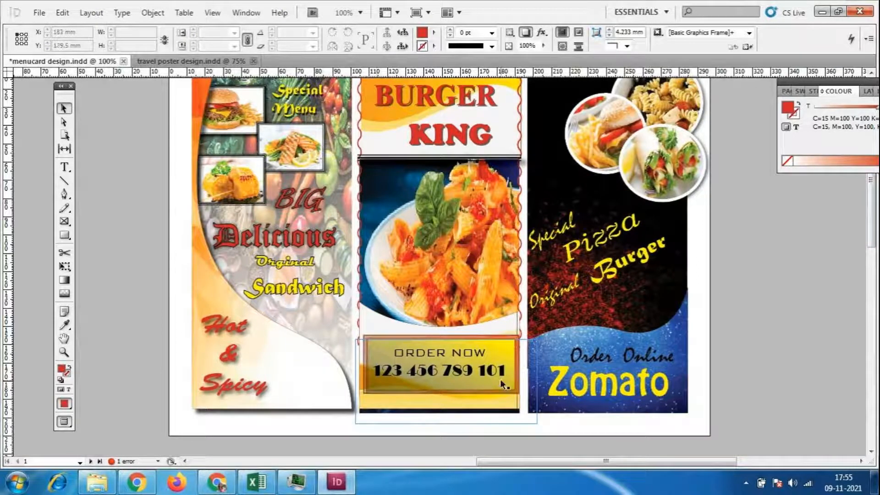
pyautogui.click(563, 249)
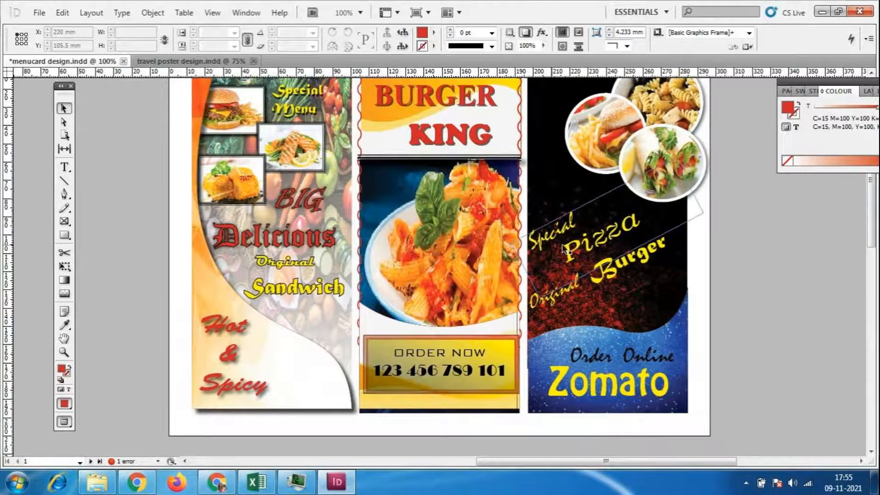
pyautogui.scroll(1, 779, 288)
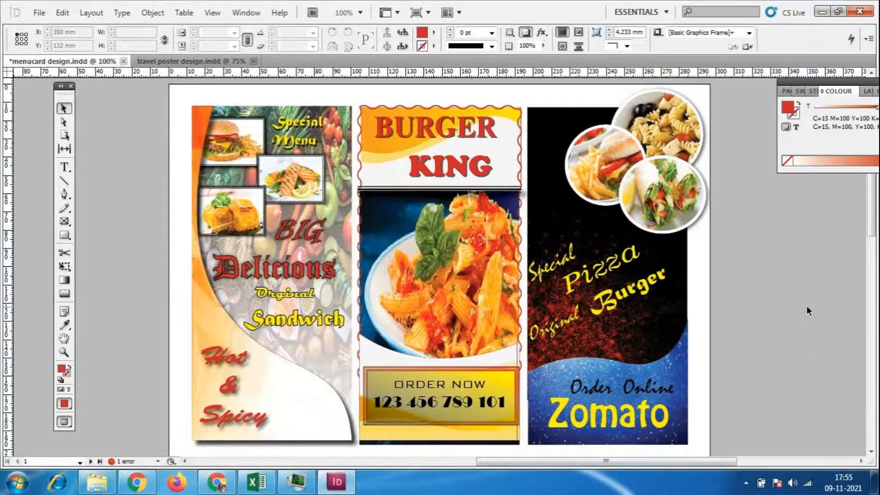
# - Zoom out to 50% and examine the whole three-panel menu card page
pyautogui.hotkey('ctrl', '-')
pyautogui.scroll(-3, 635, 215)
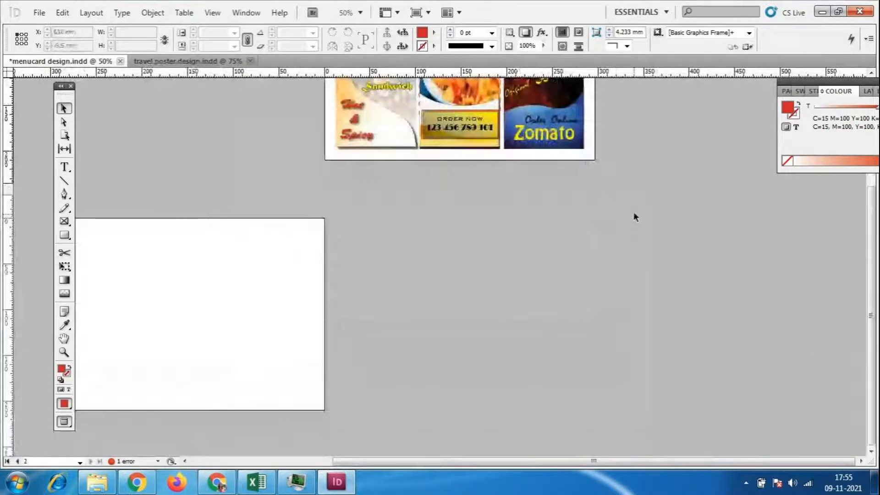
pyautogui.hscroll(-4, 696, 339)
pyautogui.scroll(3, 696, 339)
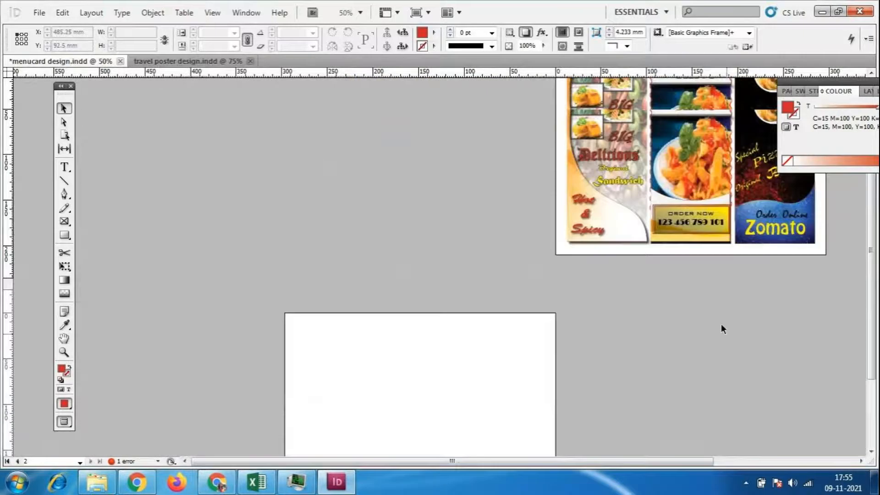
pyautogui.hscroll(4, 685, 320)
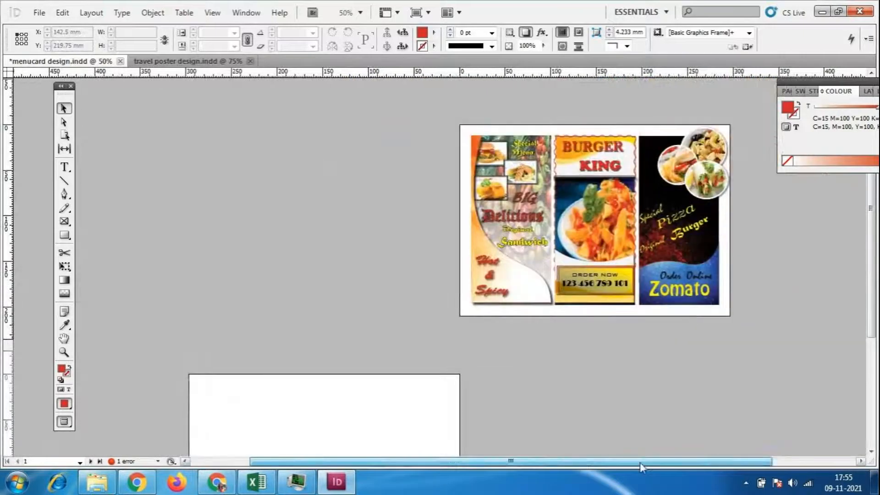
pyautogui.scroll(-1, 700, 336)
pyautogui.scroll(1, 490, 255)
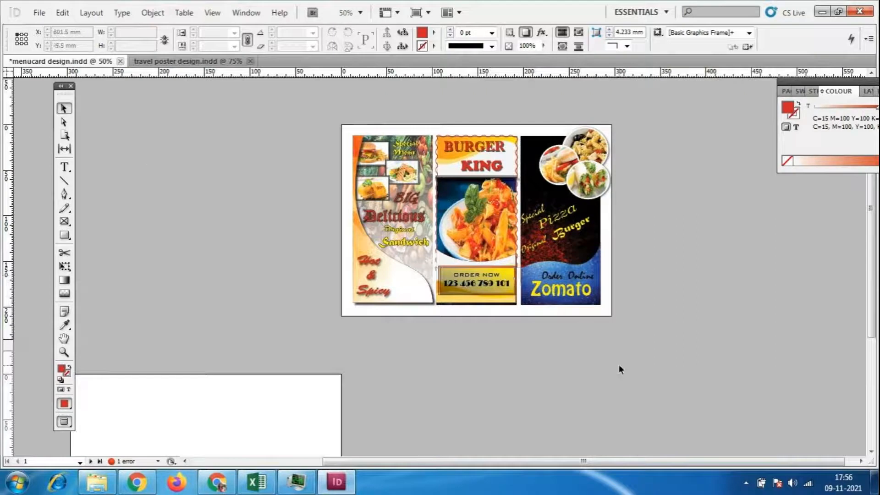
# - Examine the blank second page and its position relative to the menu card page
pyautogui.scroll(-3, 874, 342)
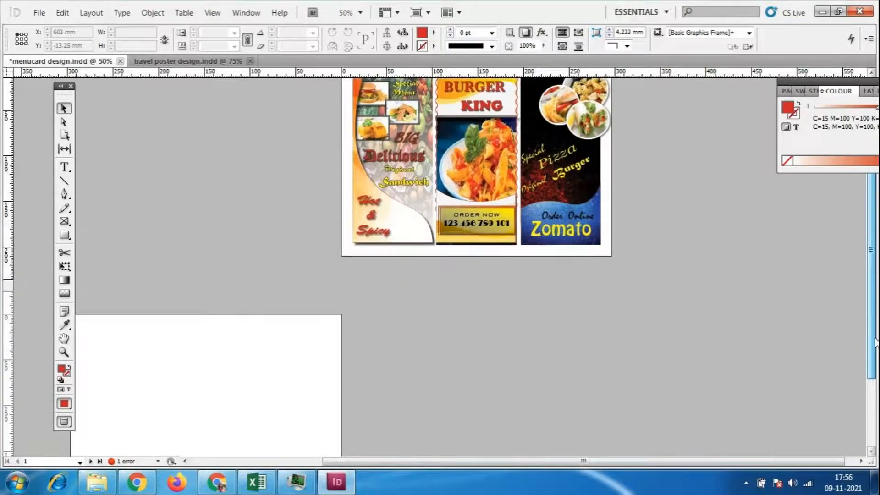
pyautogui.moveTo(737, 462); pyautogui.dragTo(651, 462)
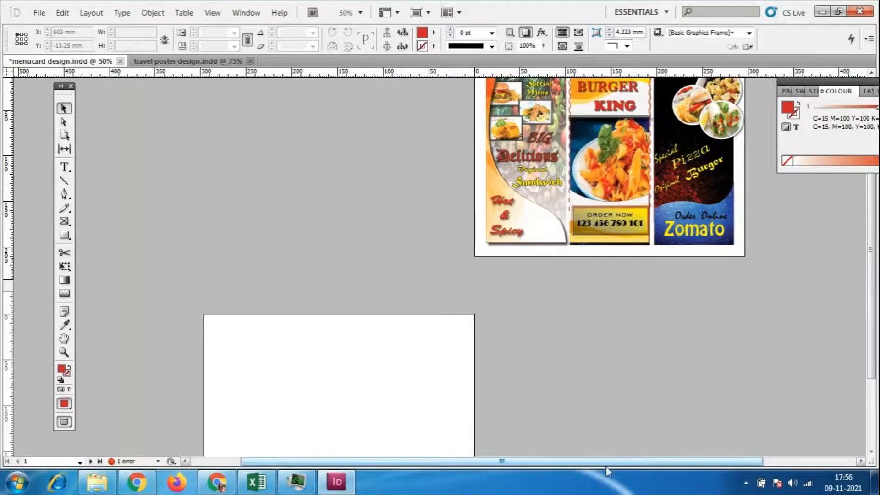
pyautogui.scroll(1, 766, 280)
pyautogui.scroll(-3, 766, 281)
pyautogui.scroll(-1, 768, 275)
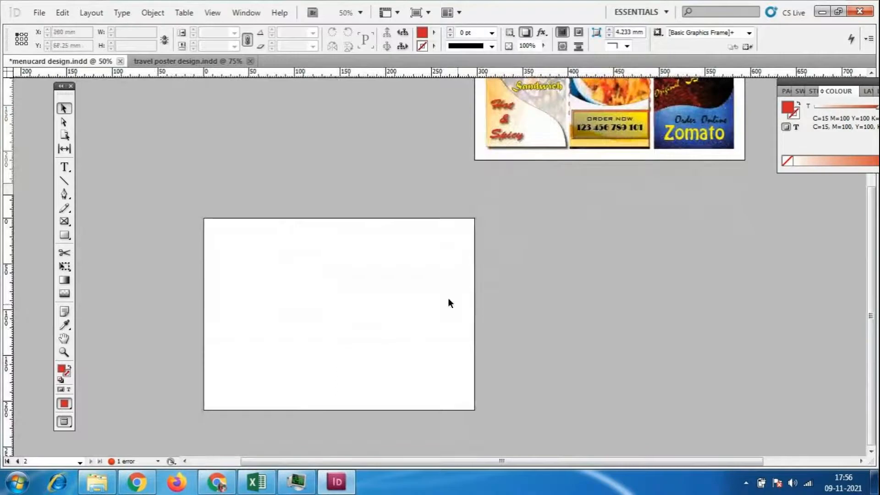
pyautogui.scroll(2, 777, 296)
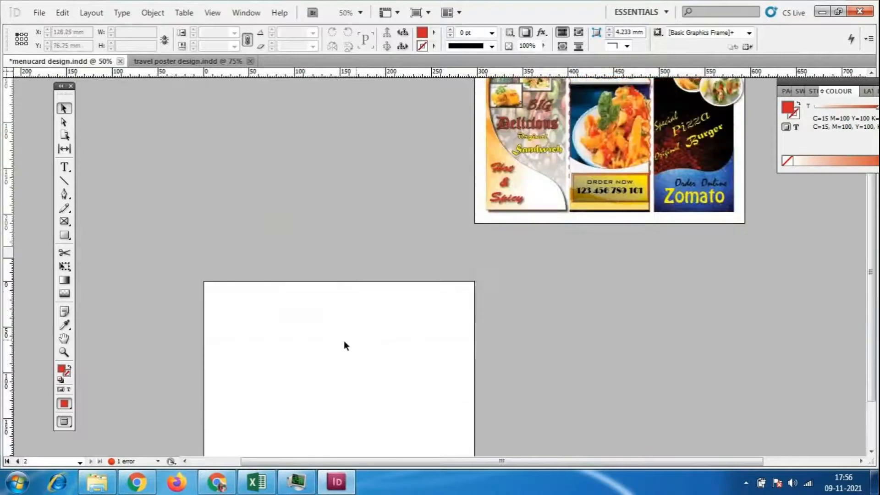
pyautogui.scroll(-2, 344, 340)
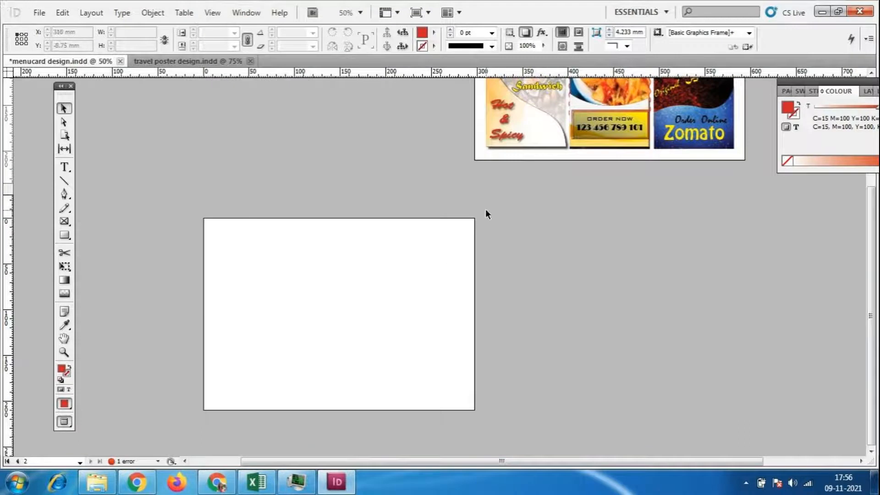
pyautogui.scroll(3, 375, 338)
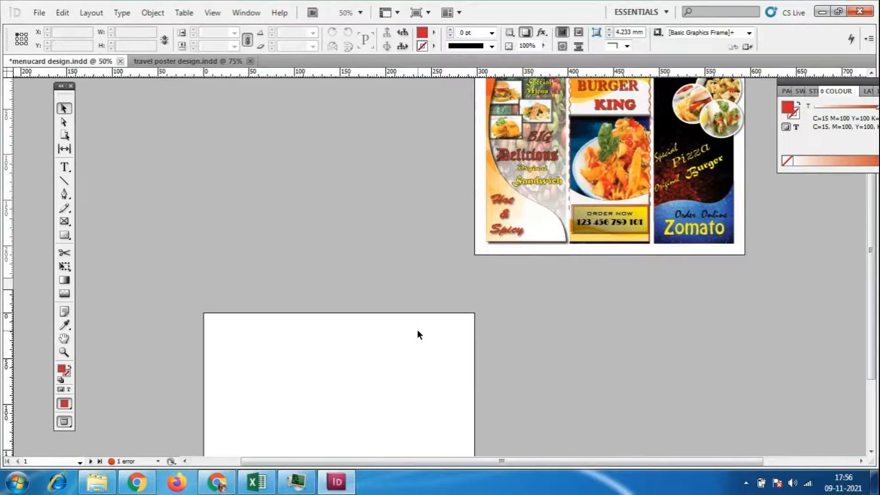
pyautogui.scroll(-2, 417, 329)
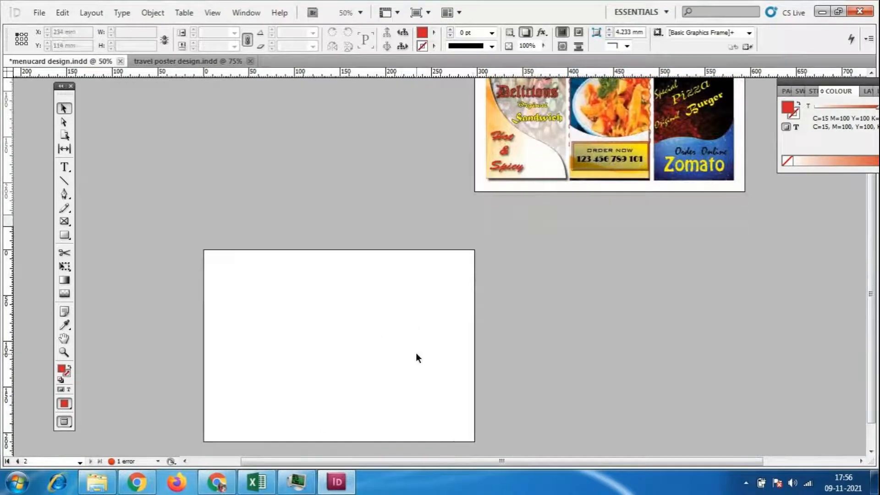
# - Check the page count, insert position and master options for inserting pages, and close the settings without adding any
pyautogui.click(91, 14)
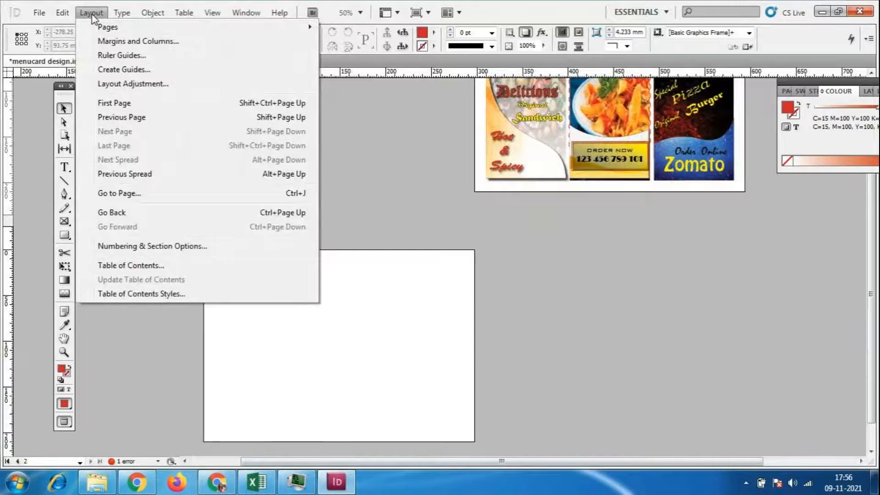
pyautogui.moveTo(120, 27)
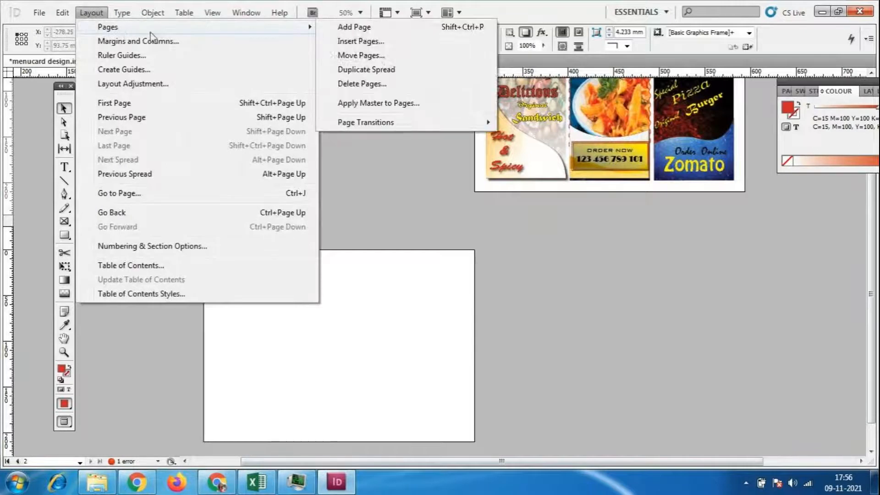
pyautogui.click(354, 42)
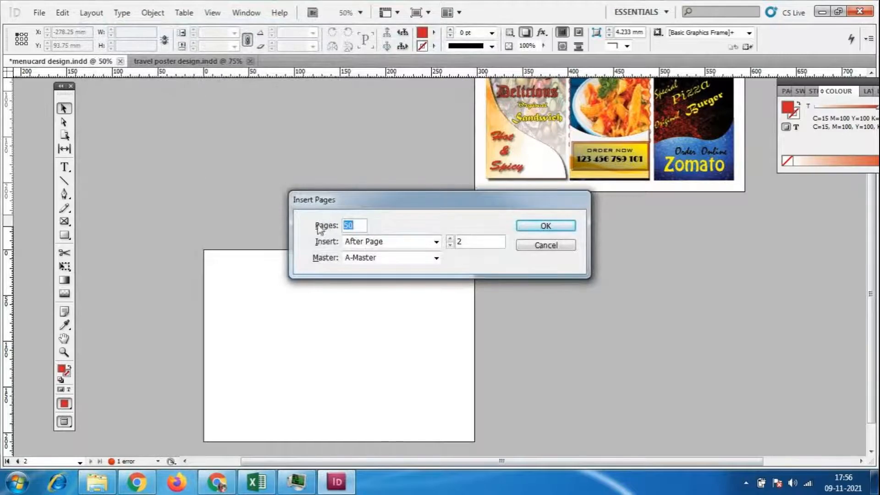
pyautogui.click(436, 242)
pyautogui.click(435, 253)
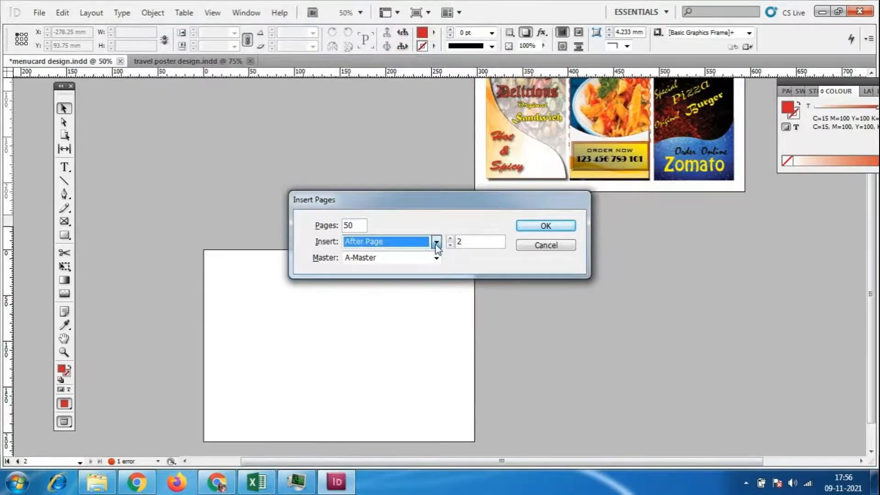
pyautogui.press('Return')
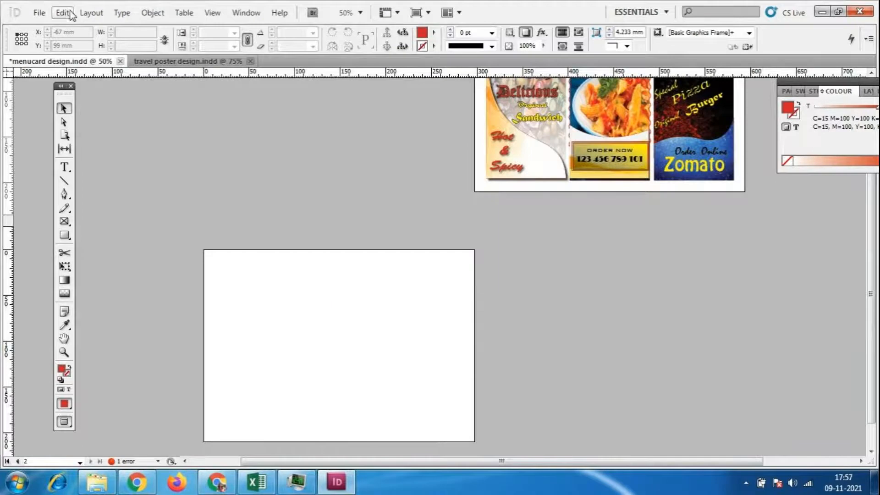
pyautogui.click(39, 13)
pyautogui.moveTo(58, 29)
pyautogui.click(92, 13)
pyautogui.click(92, 12)
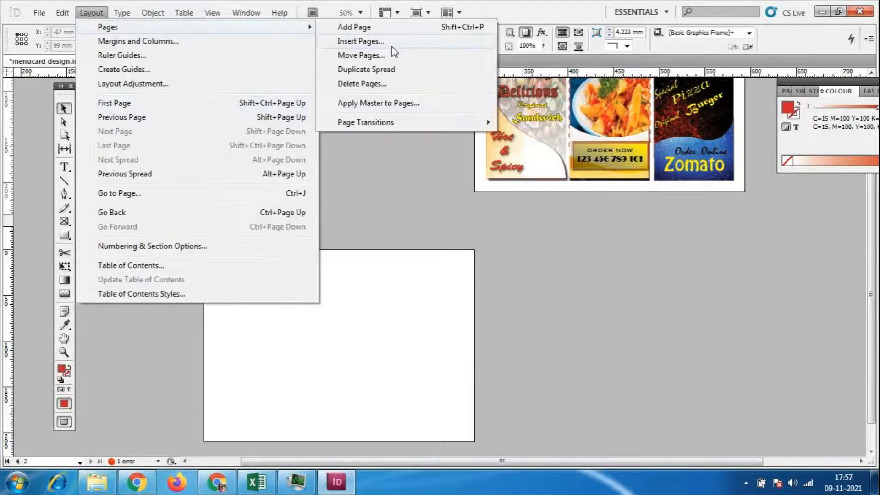
pyautogui.click(812, 357)
pyautogui.moveTo(875, 328); pyautogui.dragTo(874, 241)
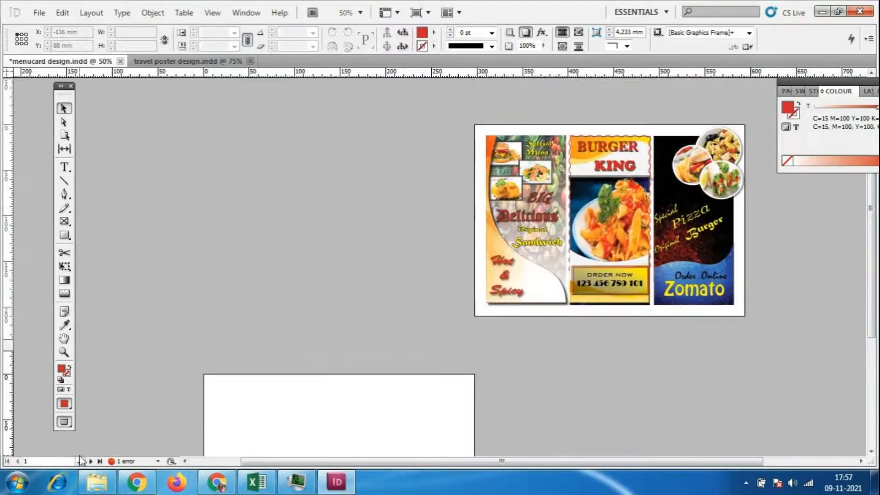
# - Check the margin, column number and gutter settings of the menu card page
pyautogui.click(100, 14)
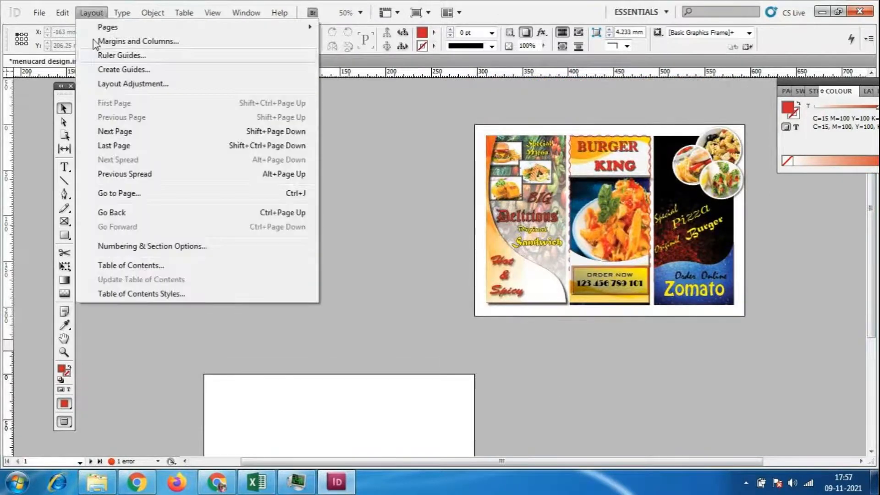
pyautogui.moveTo(122, 26)
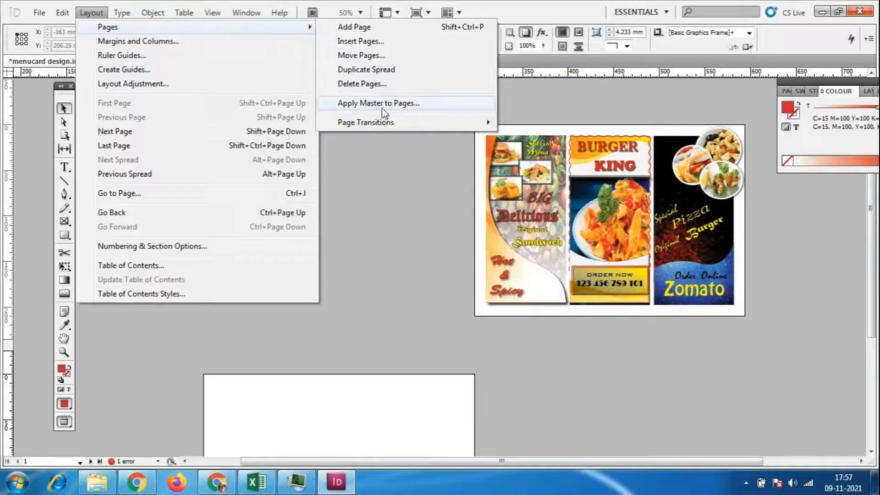
pyautogui.click(118, 42)
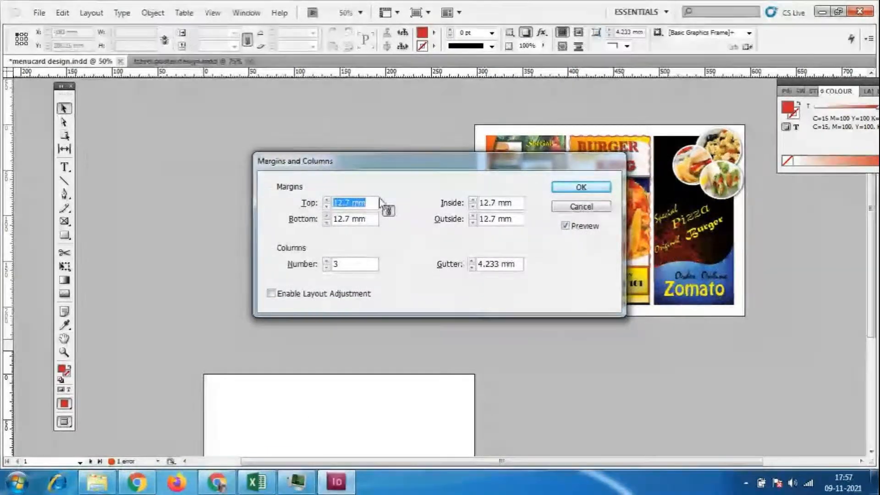
pyautogui.click(591, 186)
# - Undo the placement of the orange picture in the curved shape, discard the loaded picture and deselect the shape
pyautogui.scroll(-3, 454, 373)
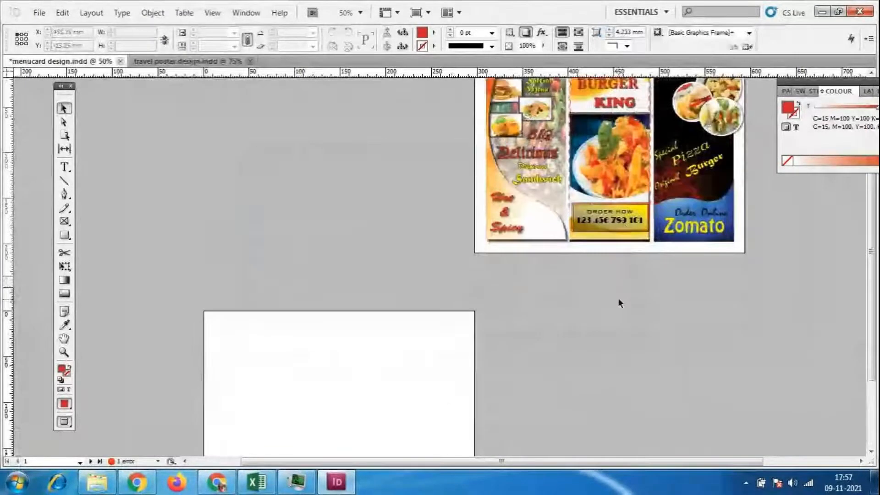
pyautogui.hotkey('ctrl', 'z')
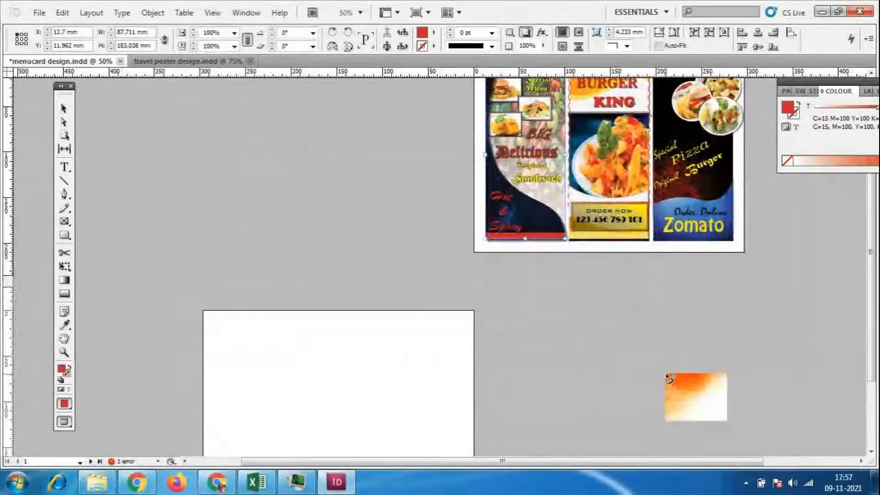
pyautogui.press('Escape')
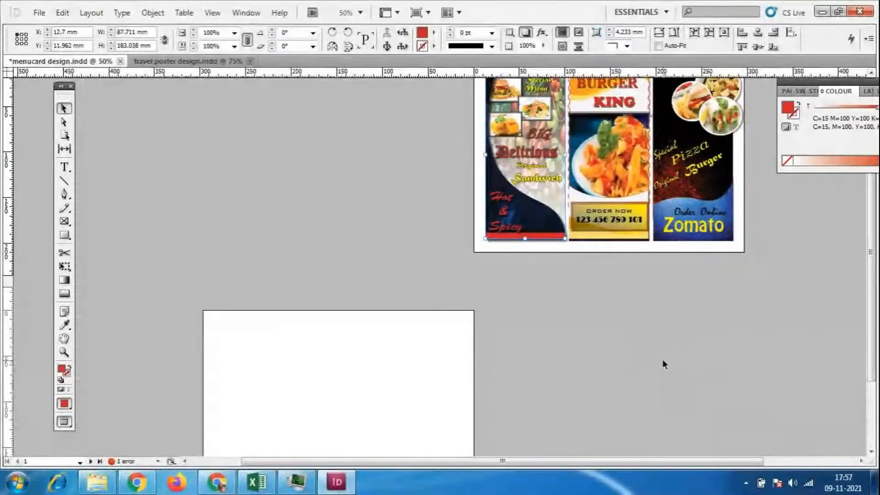
pyautogui.scroll(3, 684, 320)
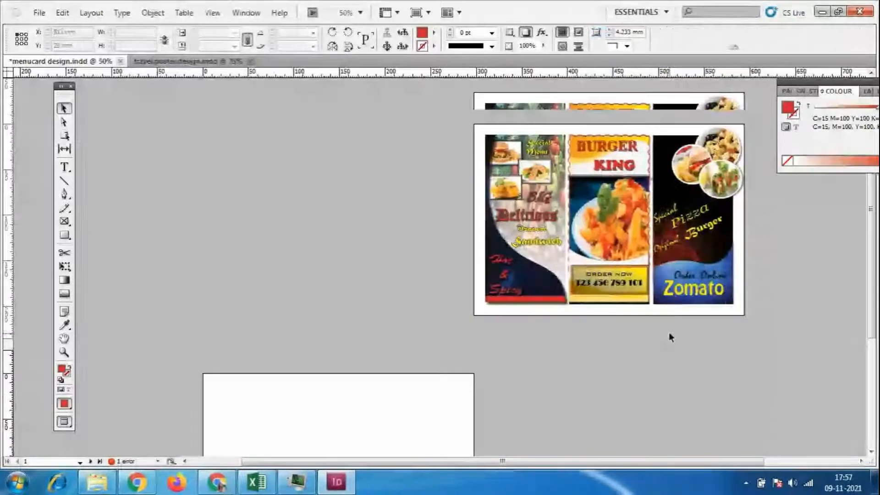
pyautogui.click(668, 332)
# - Replace the dark blue picture in the curved shape behind "Hot & Spicy" with the orange gradient picture "images" from the reff folder
pyautogui.hotkey('ctrl', '1')
pyautogui.moveTo(587, 462); pyautogui.dragTo(699, 463)
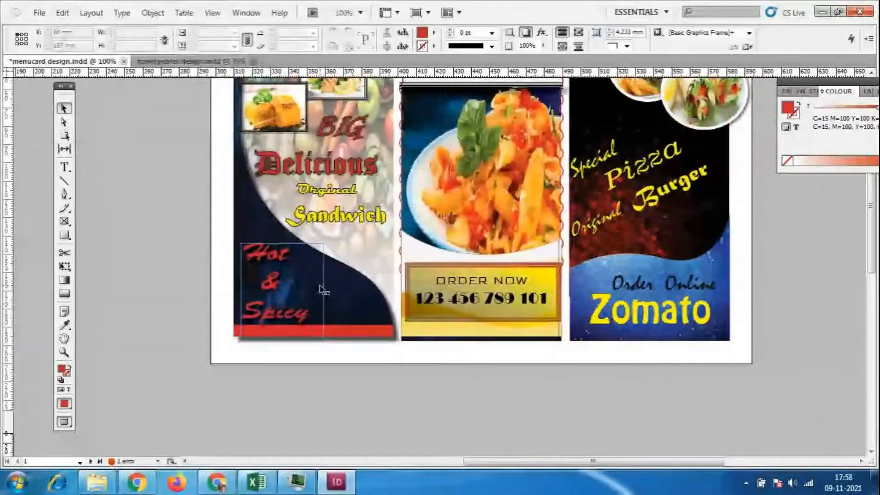
pyautogui.click(354, 290)
pyautogui.click(39, 13)
pyautogui.click(78, 213)
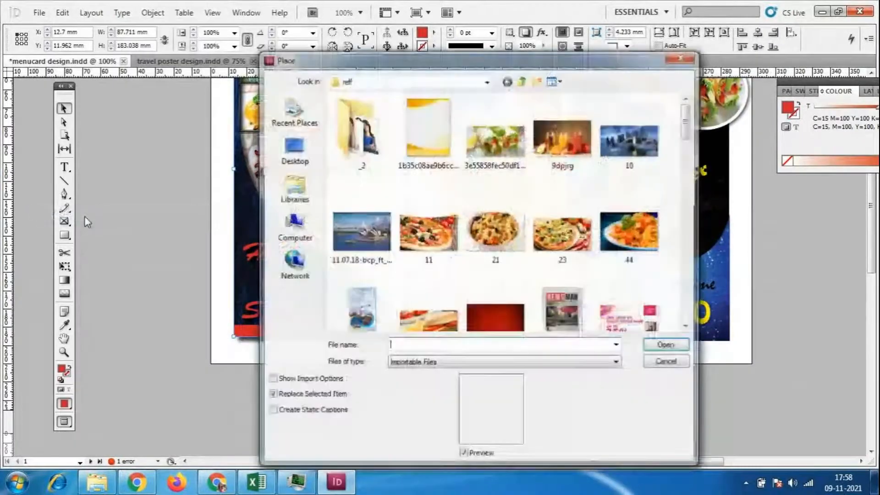
pyautogui.moveTo(689, 133); pyautogui.dragTo(692, 302)
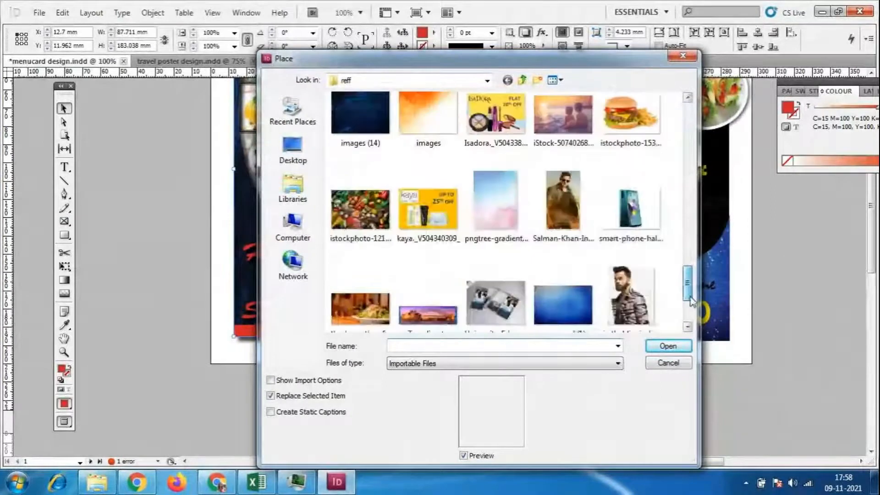
pyautogui.click(399, 144)
pyautogui.click(689, 345)
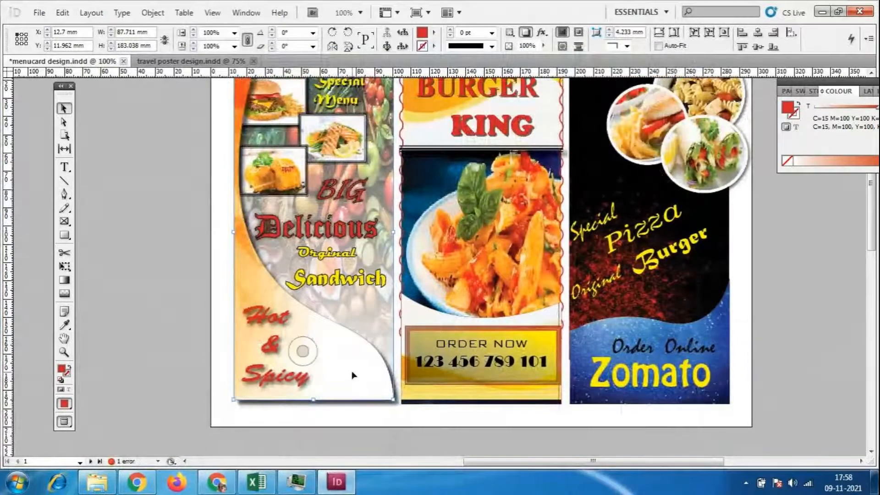
# - Fit the placed orange picture's content to the curved shape's frame
pyautogui.rightClick(353, 375)
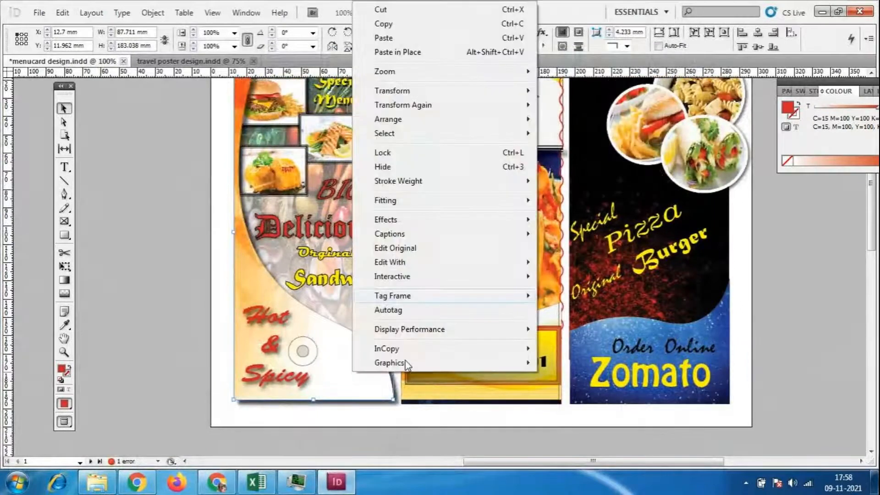
pyautogui.moveTo(393, 200)
pyautogui.click(608, 248)
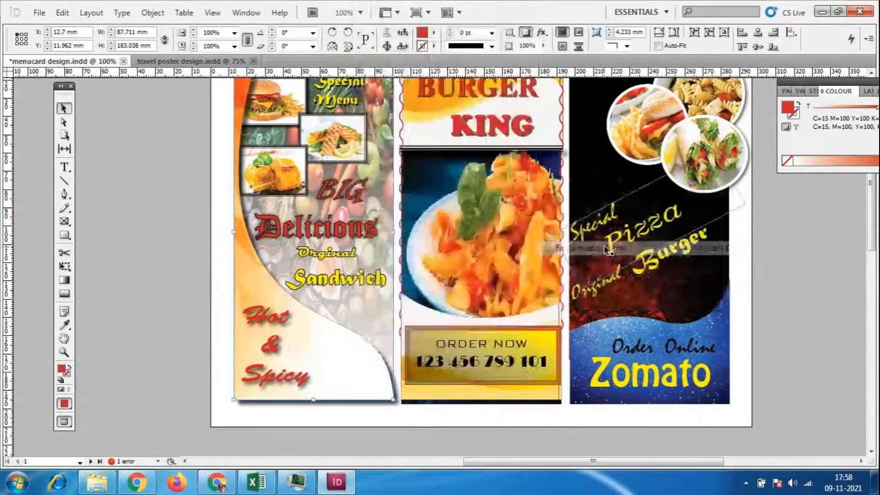
pyautogui.scroll(3, 606, 249)
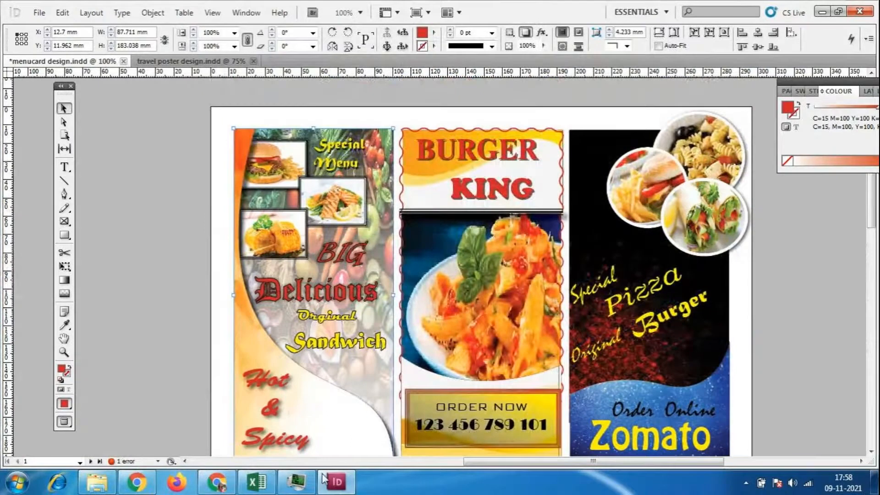
# - Try shrinking the orange picture inside the curved shape from its top edge and narrowing it to 66.3 mm, undoing both changes
pyautogui.click(303, 414)
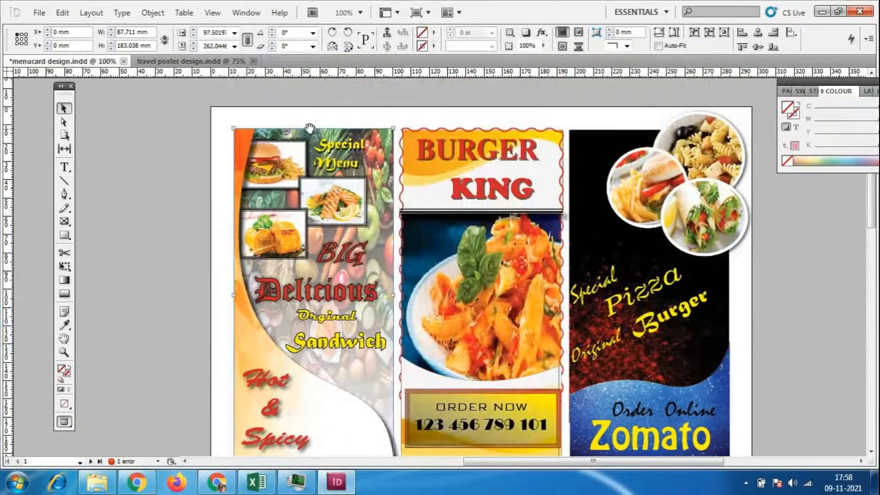
pyautogui.moveTo(311, 128); pyautogui.dragTo(321, 172)
pyautogui.hotkey('ctrl', 'z')
pyautogui.moveTo(392, 298); pyautogui.dragTo(354, 299)
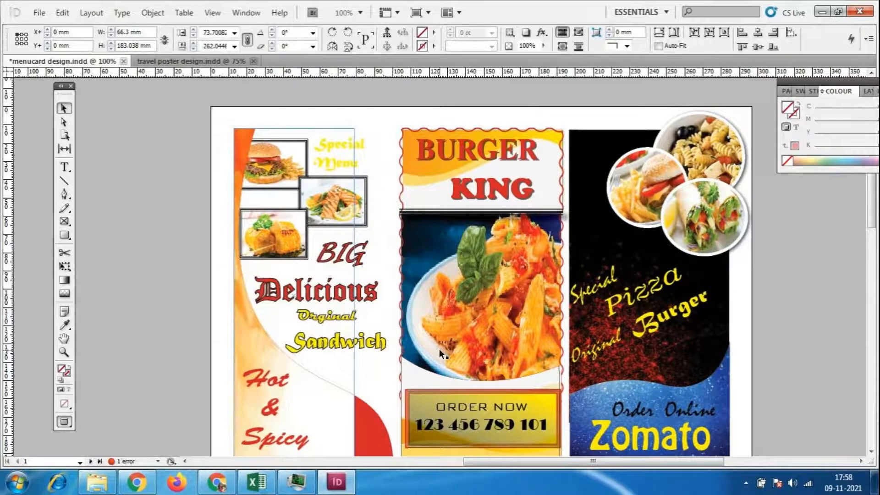
pyautogui.hotkey('ctrl', 'z')
pyautogui.scroll(-3, 656, 329)
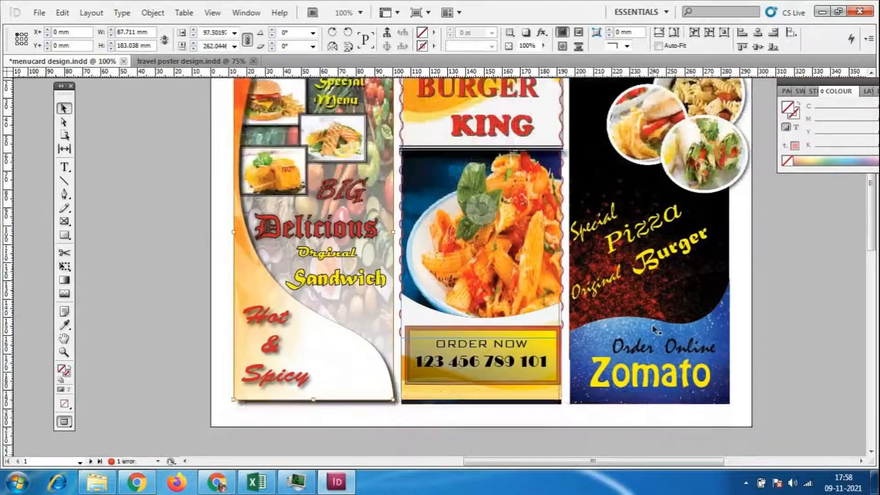
# - Deselect the curved shape, go to blank page 2 and check its Margins and Columns settings
pyautogui.click(765, 326)
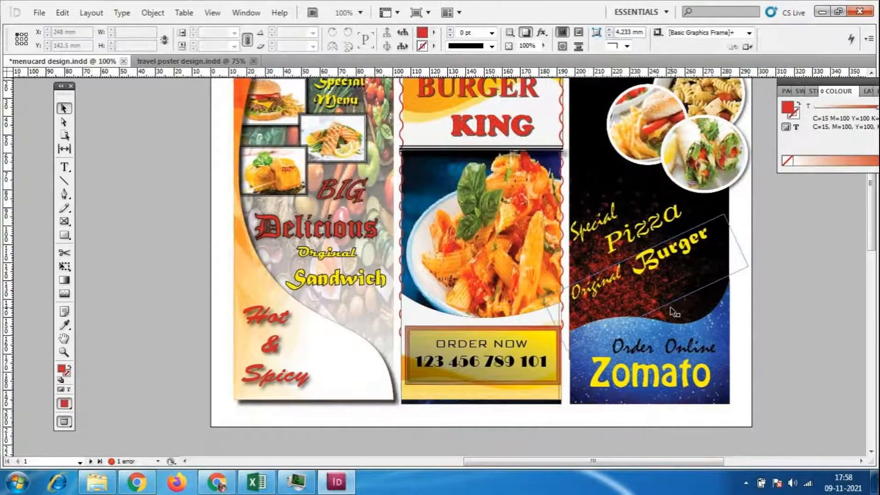
pyautogui.scroll(2, 550, 339)
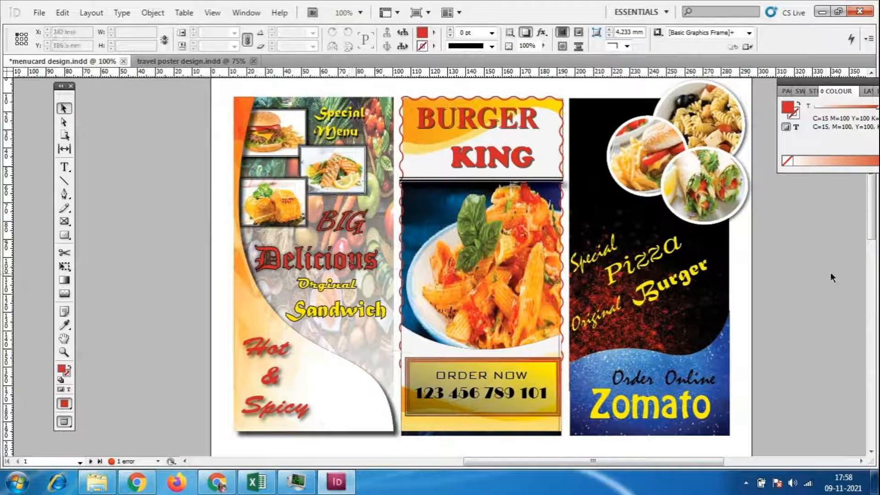
pyautogui.hotkey('shift', 'pagedown')
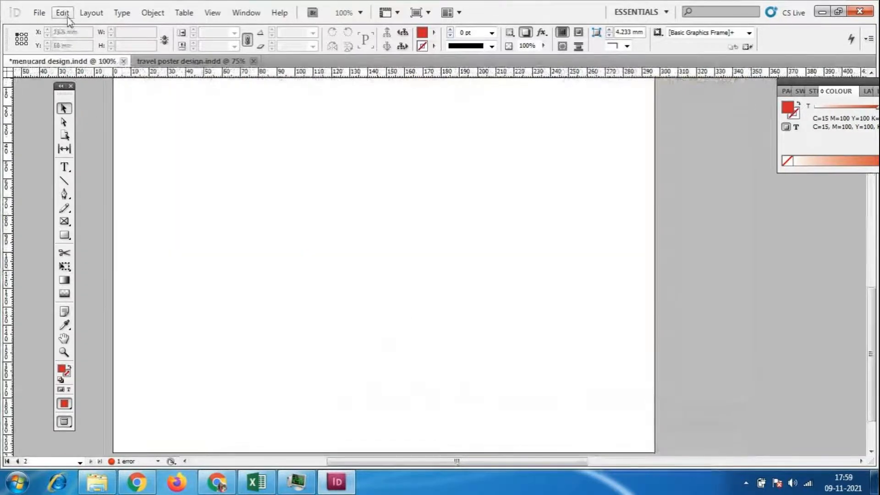
pyautogui.click(92, 12)
pyautogui.click(128, 42)
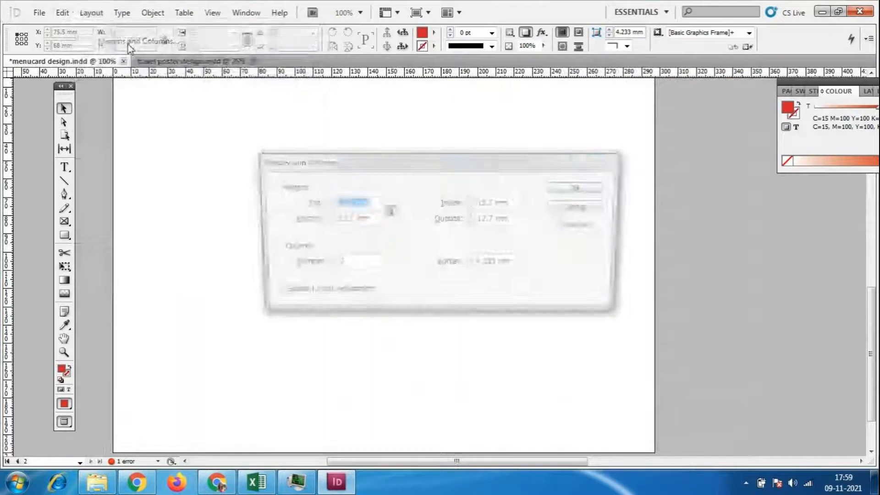
pyautogui.click(581, 188)
# - Return to blank page 2 and set its number of columns to 4 in Margins and Columns
pyautogui.scroll(5, 367, 226)
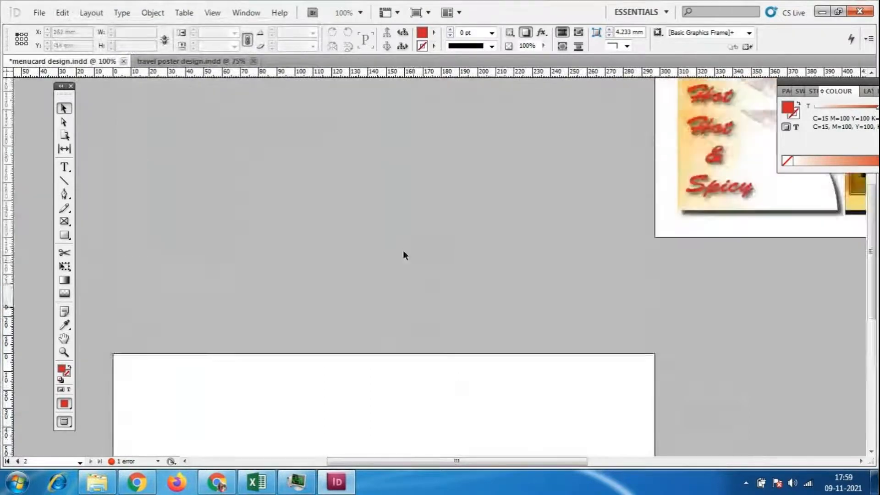
pyautogui.scroll(5, 403, 250)
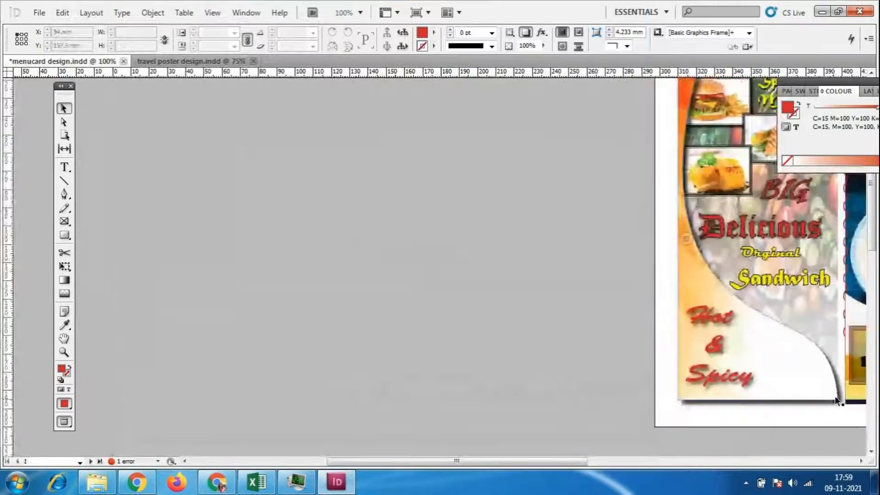
pyautogui.scroll(-10, 251, 353)
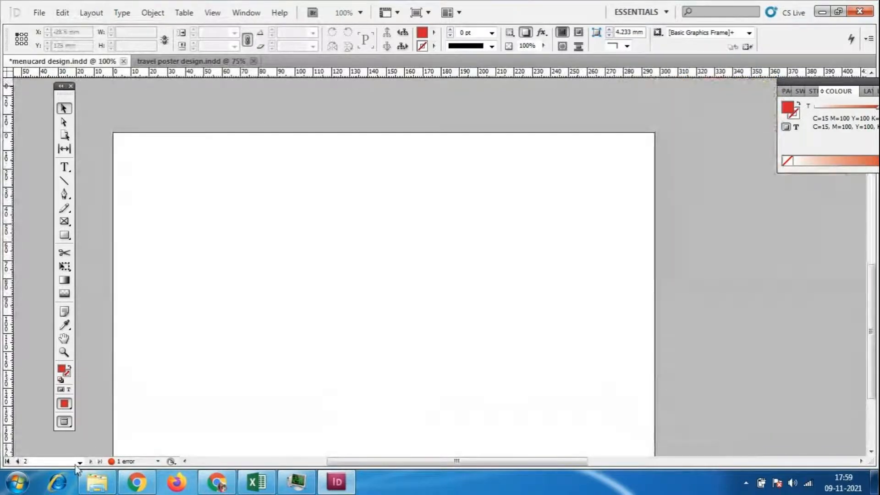
pyautogui.click(79, 462)
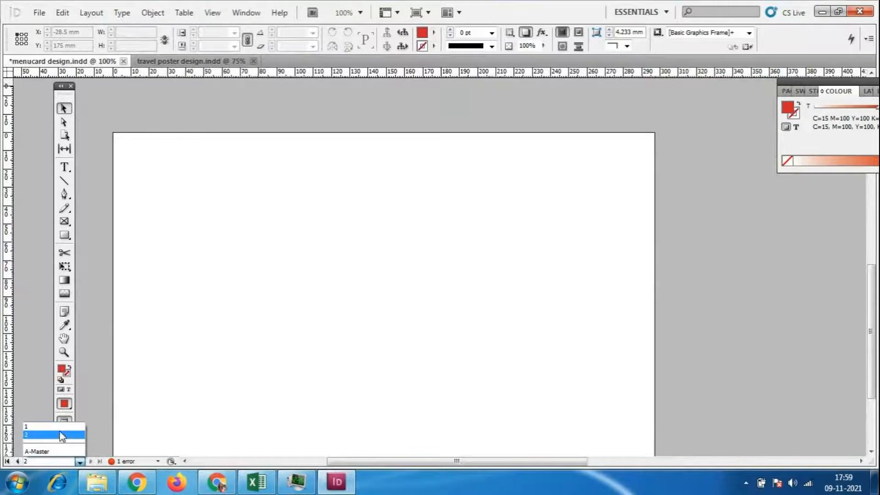
pyautogui.click(61, 435)
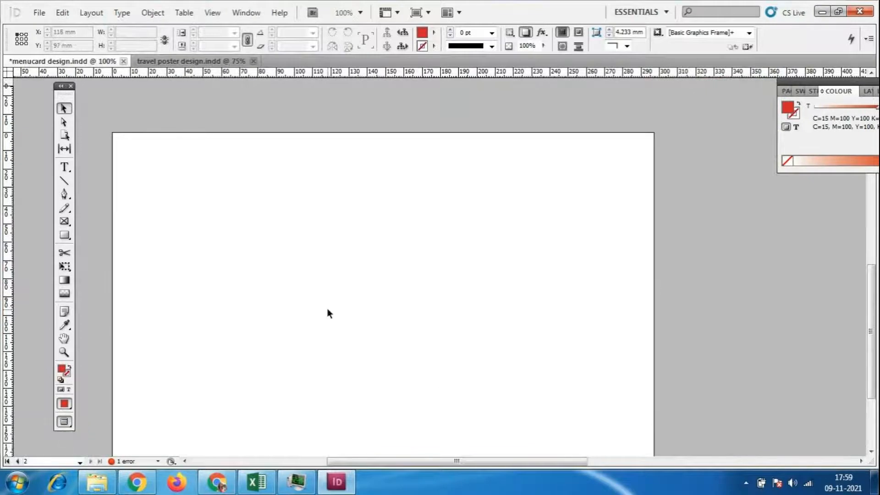
pyautogui.click(87, 14)
pyautogui.click(106, 41)
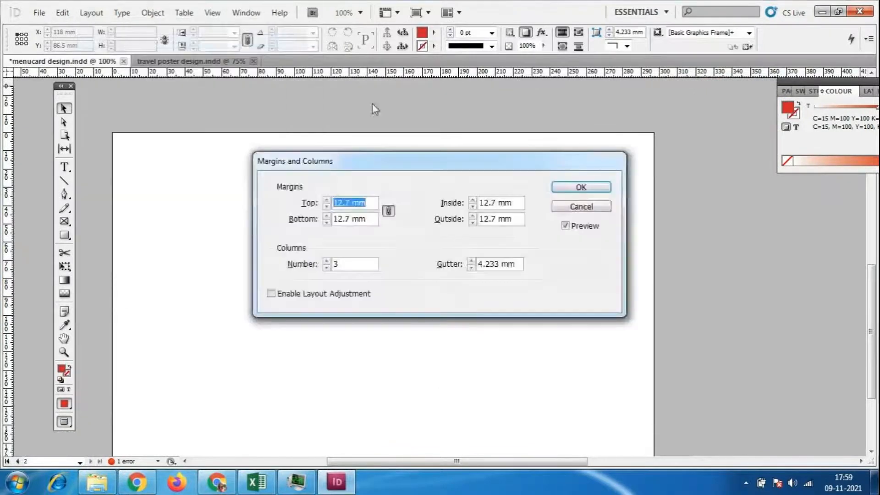
pyautogui.click(326, 262)
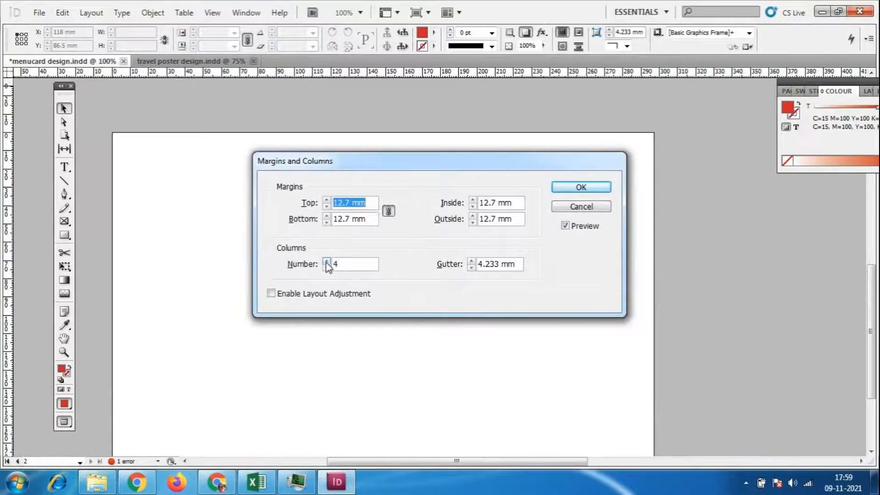
pyautogui.click(589, 186)
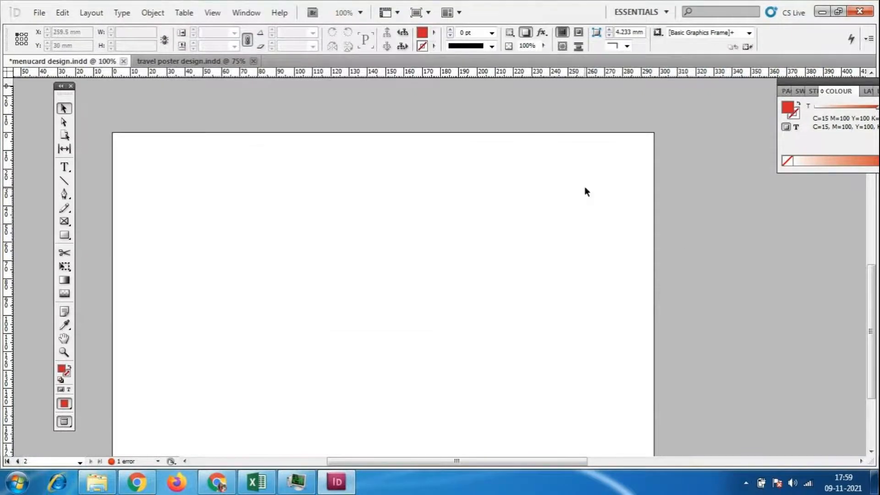
# - Examine the three-panel menu card on page 1 and compare it with blank page 2
pyautogui.scroll(5, 607, 265)
pyautogui.scroll(5, 556, 220)
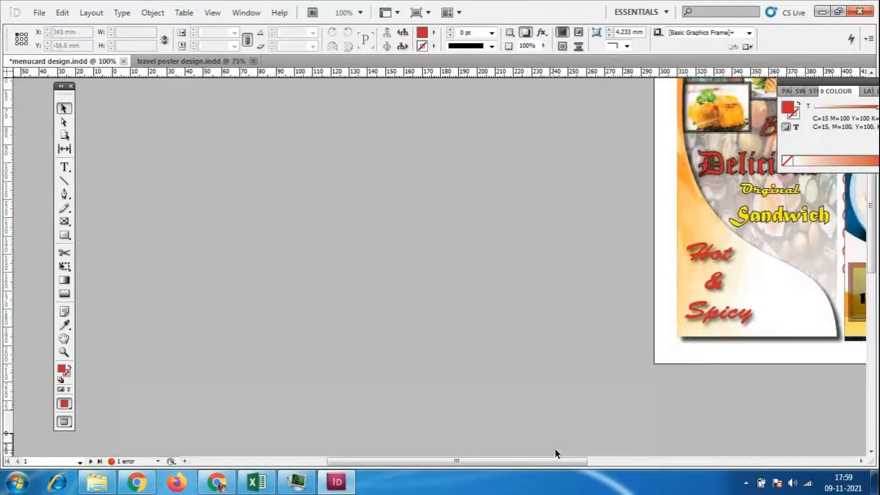
pyautogui.moveTo(546, 461); pyautogui.dragTo(679, 463)
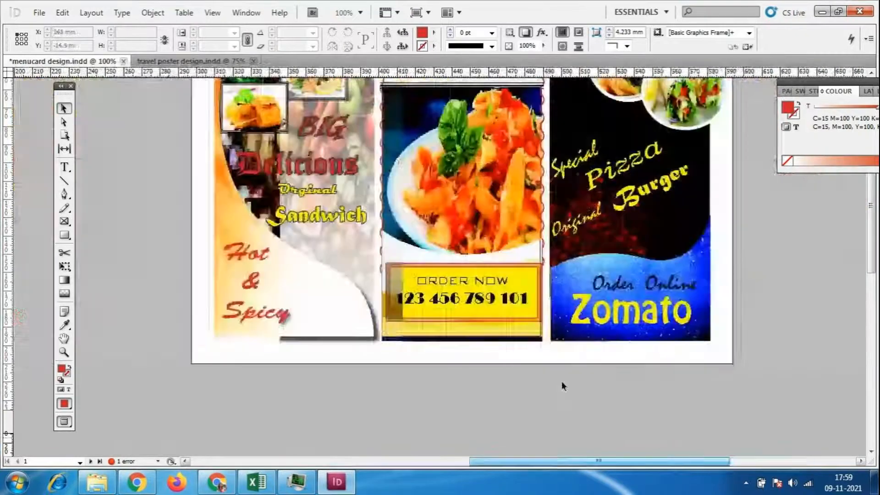
pyautogui.scroll(-14, 408, 280)
pyautogui.scroll(8, 381, 276)
pyautogui.scroll(8, 381, 274)
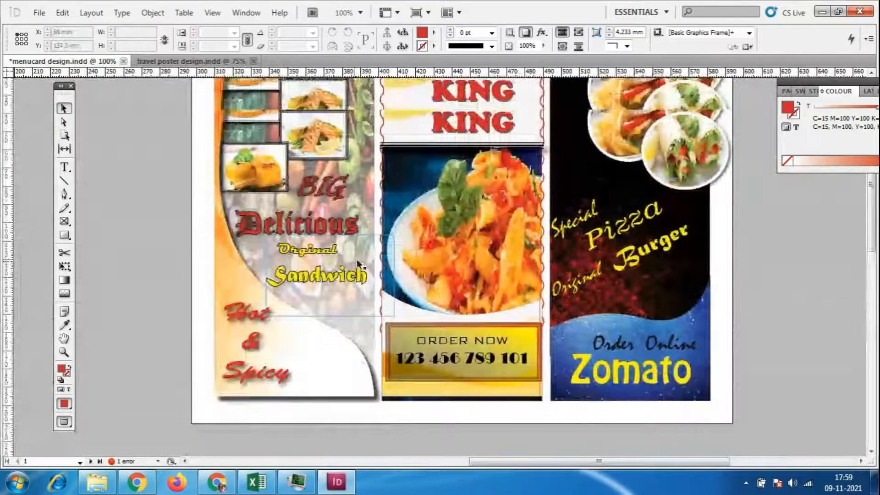
pyautogui.scroll(2, 355, 261)
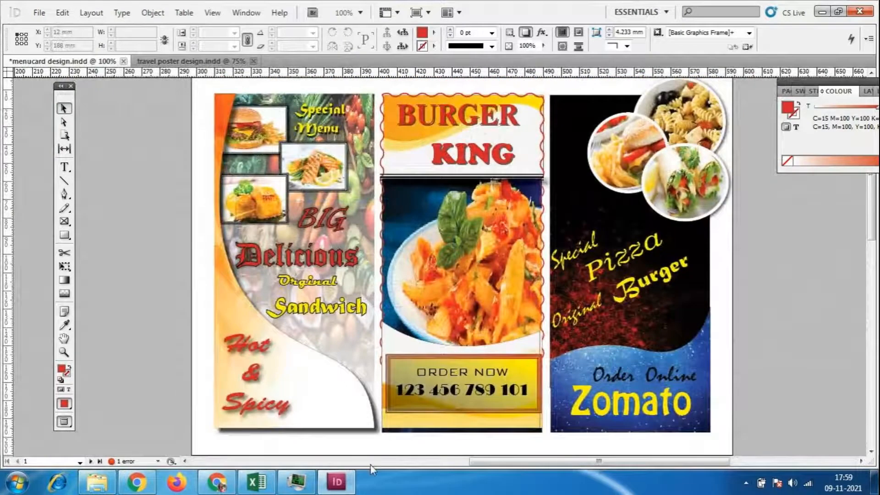
pyautogui.scroll(-10, 367, 266)
pyautogui.scroll(3, 119, 269)
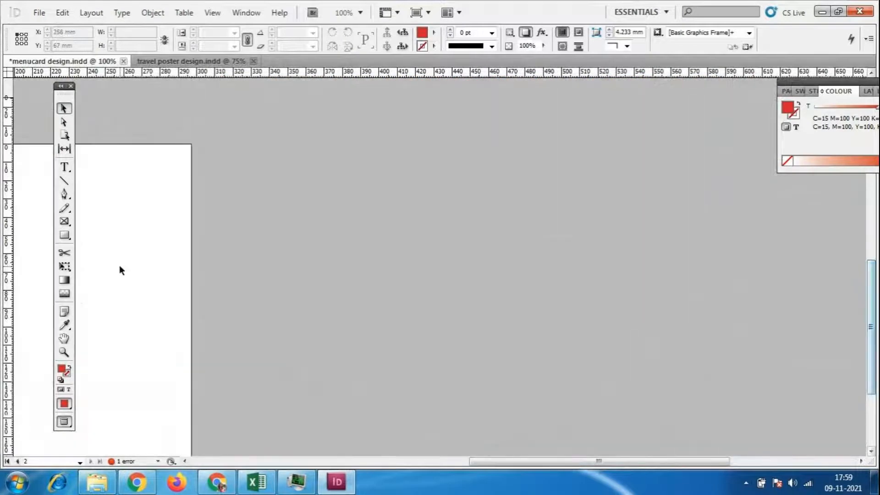
pyautogui.moveTo(566, 462); pyautogui.dragTo(422, 322)
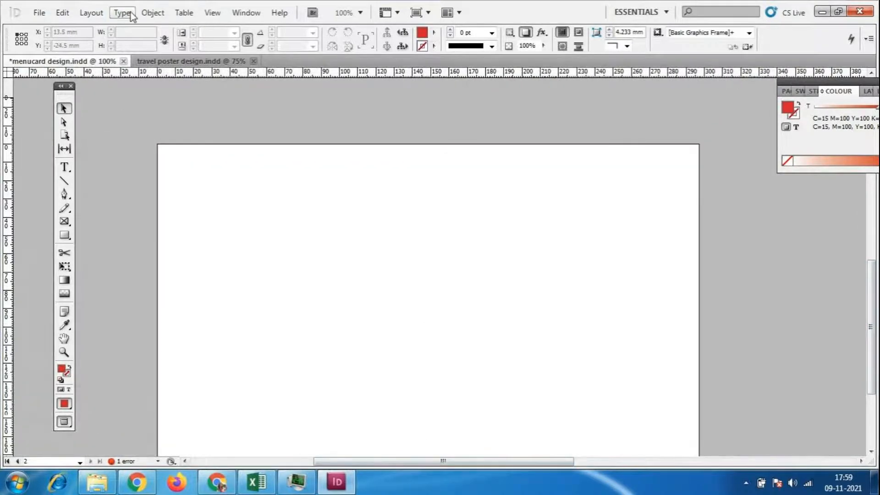
# - Set the linked margins of page 2 to 0 in Margins and Columns, leaving layout adjustment disabled
pyautogui.click(152, 13)
pyautogui.moveTo(92, 13)
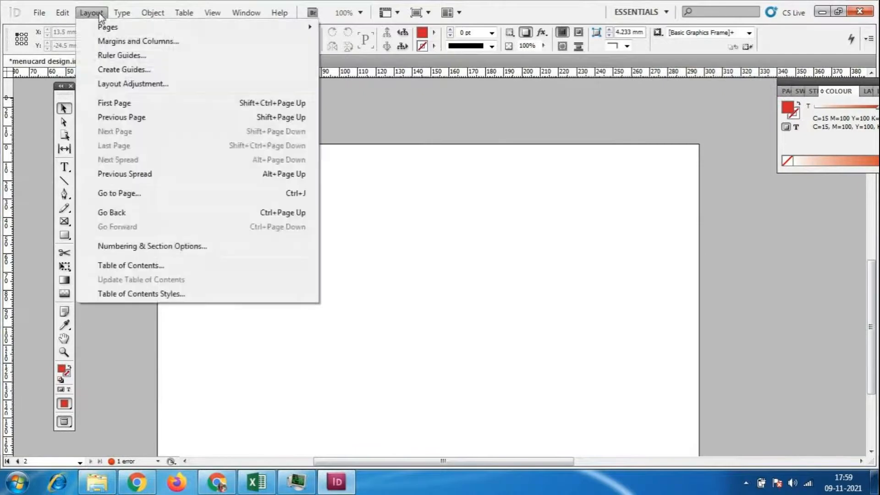
pyautogui.click(119, 41)
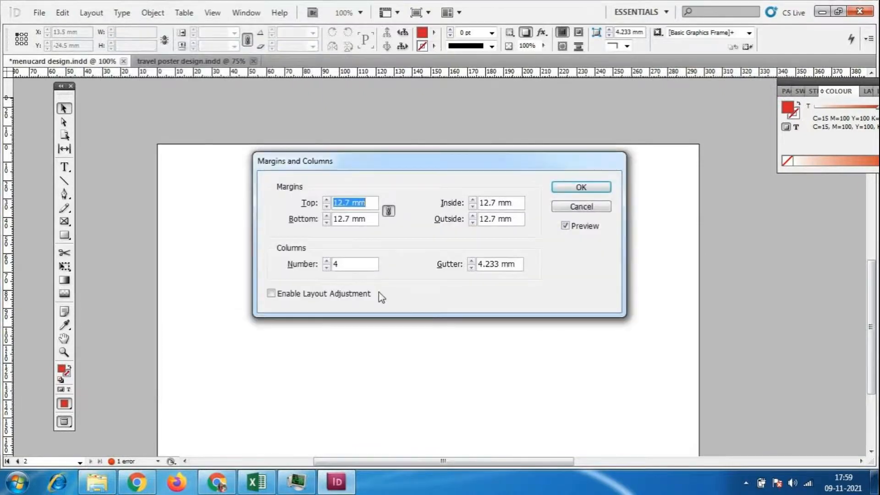
pyautogui.click(277, 296)
pyautogui.click(275, 296)
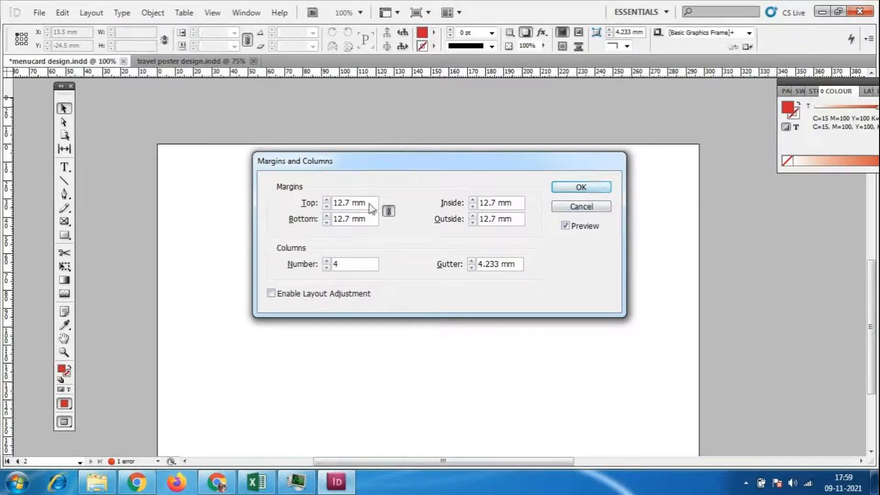
pyautogui.moveTo(370, 203); pyautogui.dragTo(184, 199)
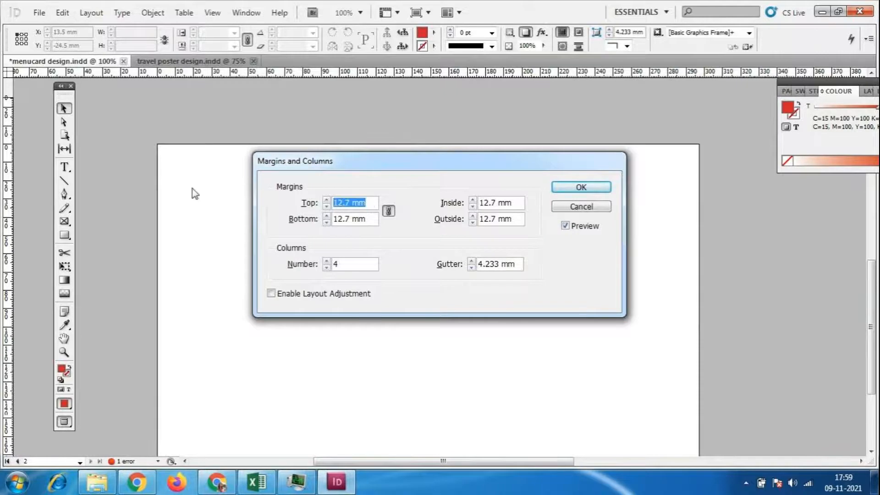
pyautogui.write('0')
pyautogui.press('Return')
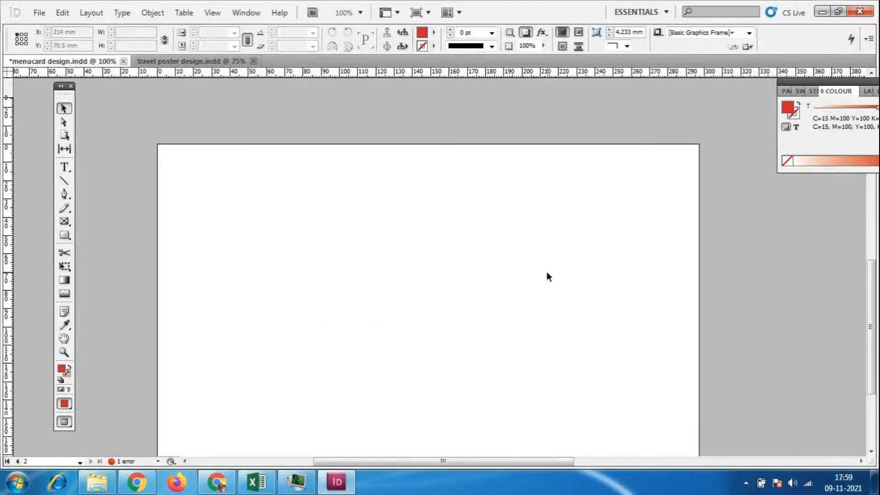
# - Add a new page after page 2 of the menu card document
pyautogui.click(91, 13)
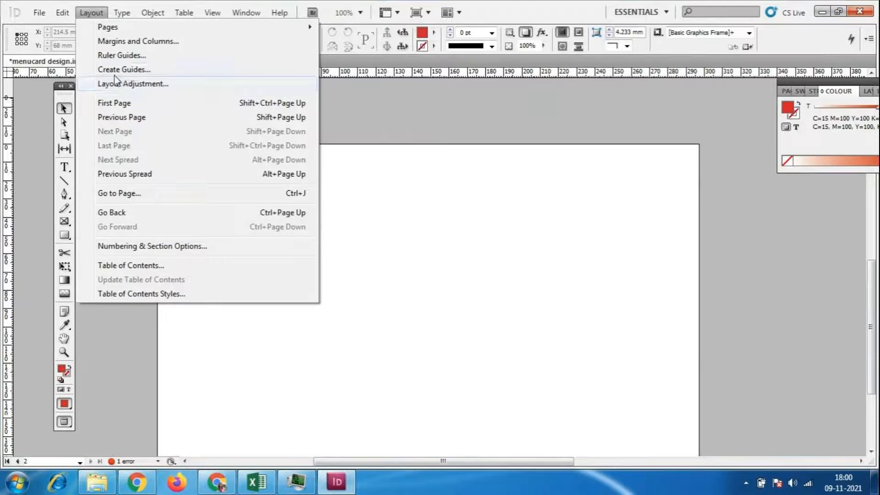
pyautogui.moveTo(220, 26)
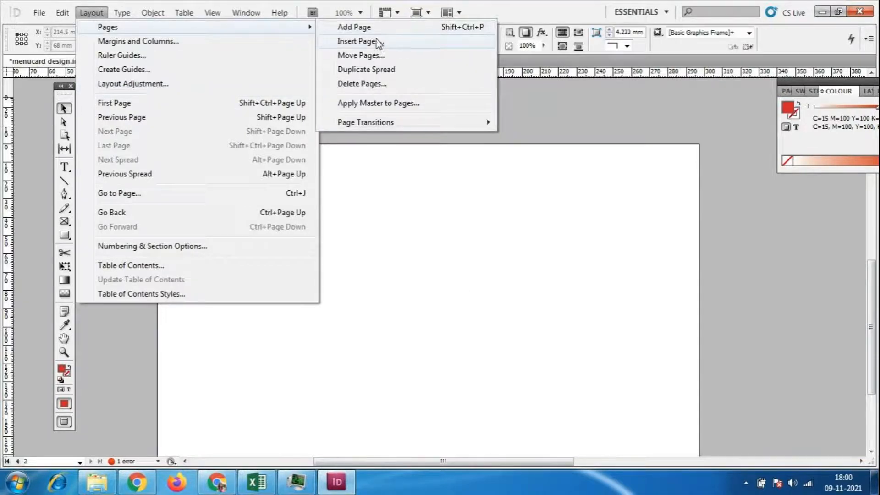
pyautogui.click(377, 28)
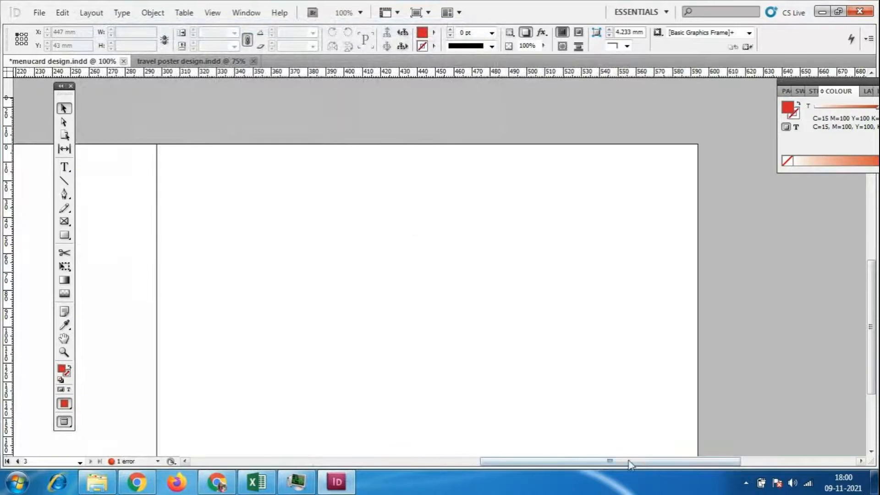
pyautogui.moveTo(621, 461); pyautogui.dragTo(478, 431)
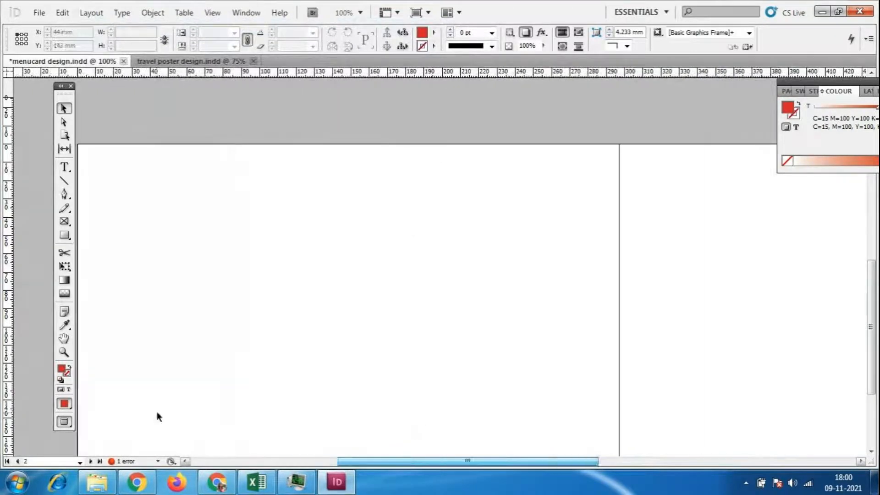
# - Go to page 3 and return to page 2 to check the page list
pyautogui.click(79, 462)
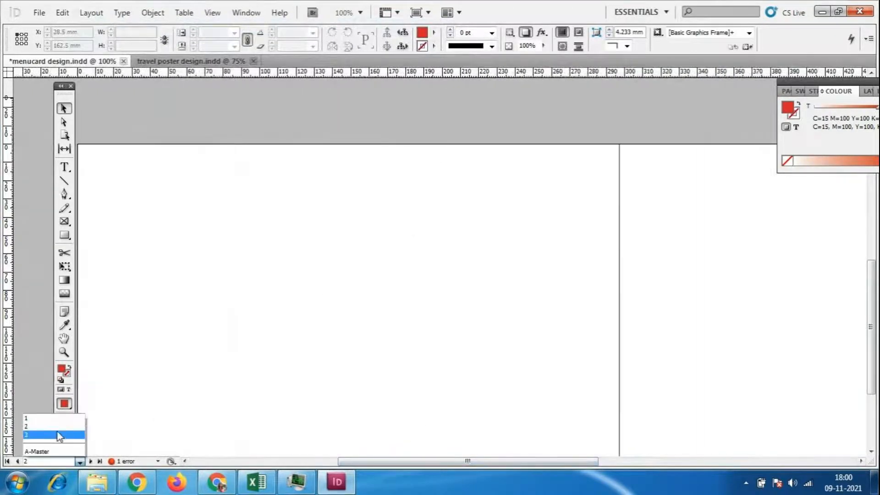
pyautogui.click(59, 436)
pyautogui.click(80, 462)
pyautogui.click(62, 423)
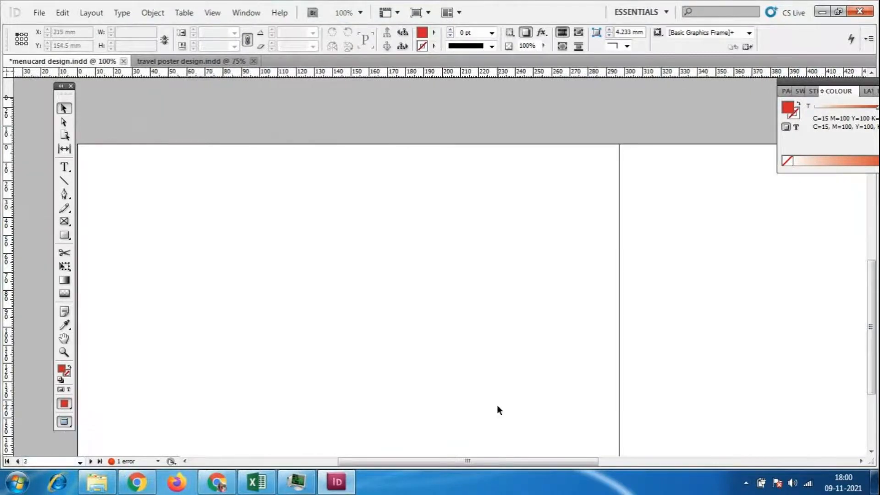
# - Insert 1 page after page 3 using the A-Master
pyautogui.click(91, 12)
pyautogui.moveTo(114, 29)
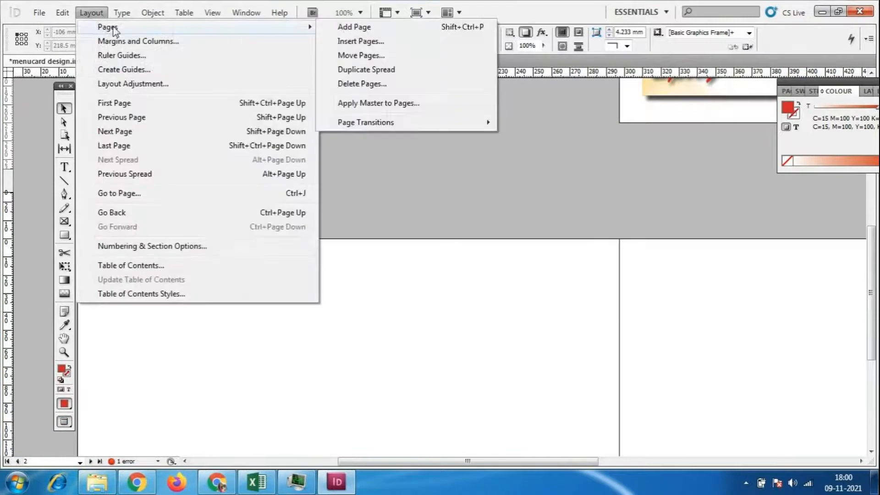
pyautogui.click(365, 41)
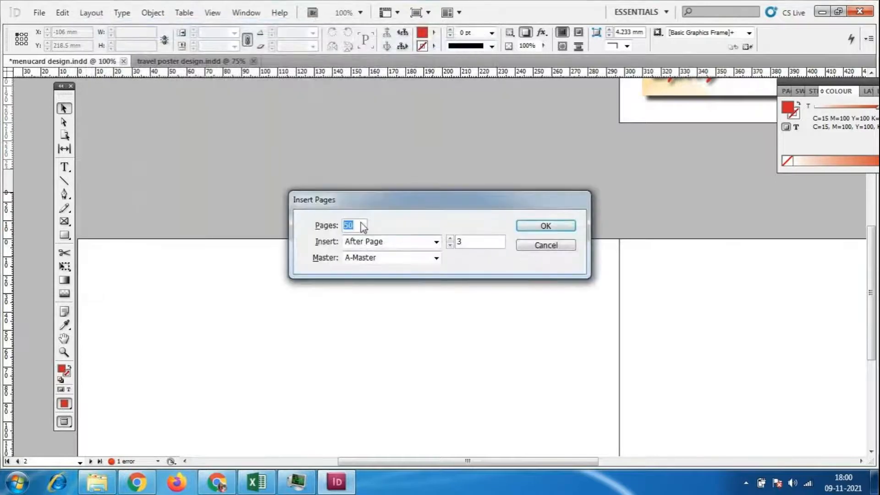
pyautogui.write('1')
pyautogui.click(545, 225)
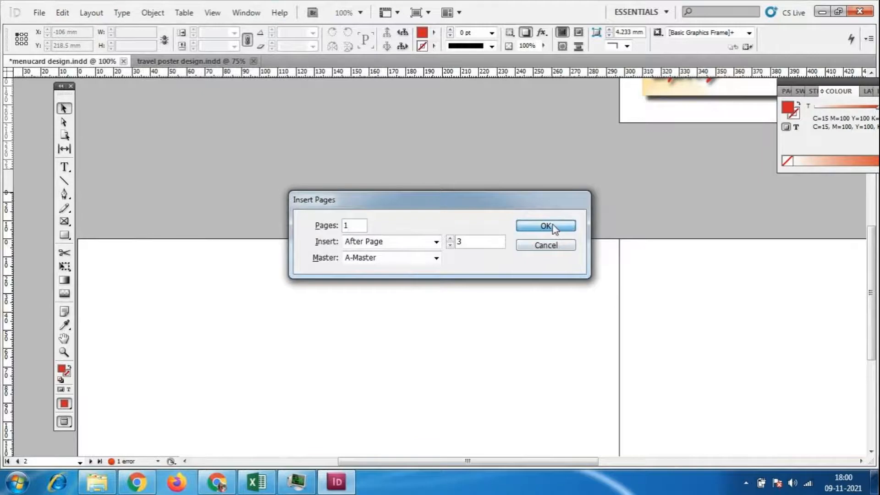
# - Browse the document's pages from the menu card down to blank page 4
pyautogui.scroll(-5, 633, 275)
pyautogui.scroll(10, 631, 240)
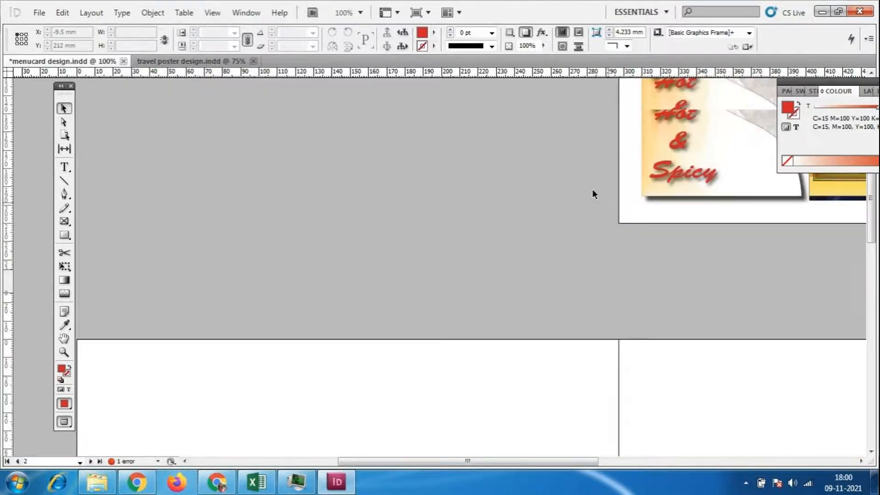
pyautogui.scroll(-15, 594, 192)
pyautogui.scroll(-10, 605, 192)
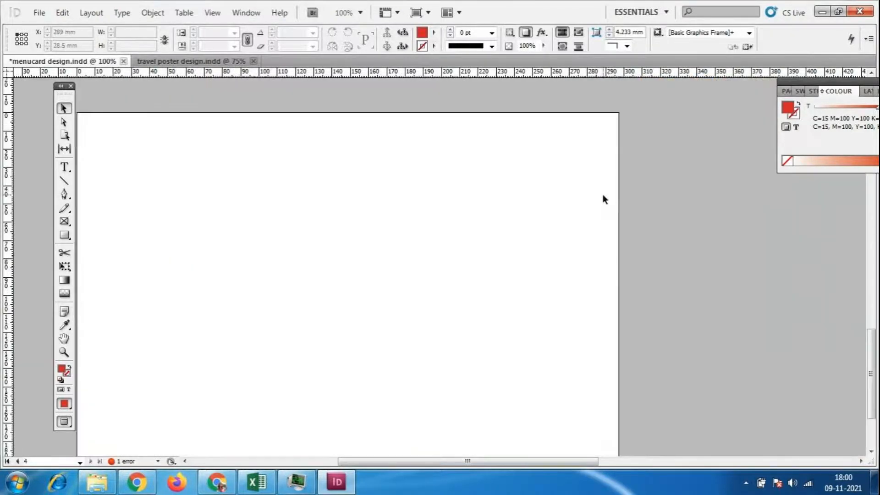
pyautogui.moveTo(578, 462); pyautogui.dragTo(543, 463)
pyautogui.scroll(3, 557, 353)
pyautogui.scroll(-1, 564, 355)
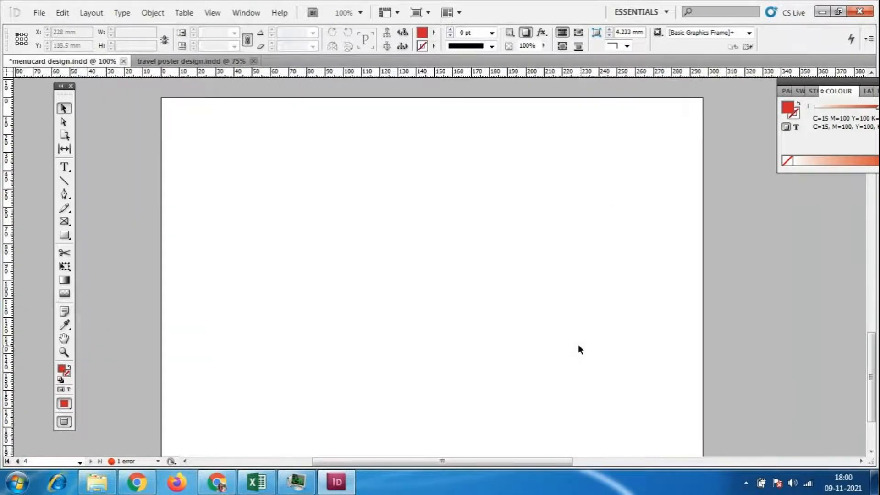
# - Add a vertical ruler guide at 12.7 mm on blank page 4, along the edge of the first column
pyautogui.moveTo(8, 204); pyautogui.dragTo(184, 202)
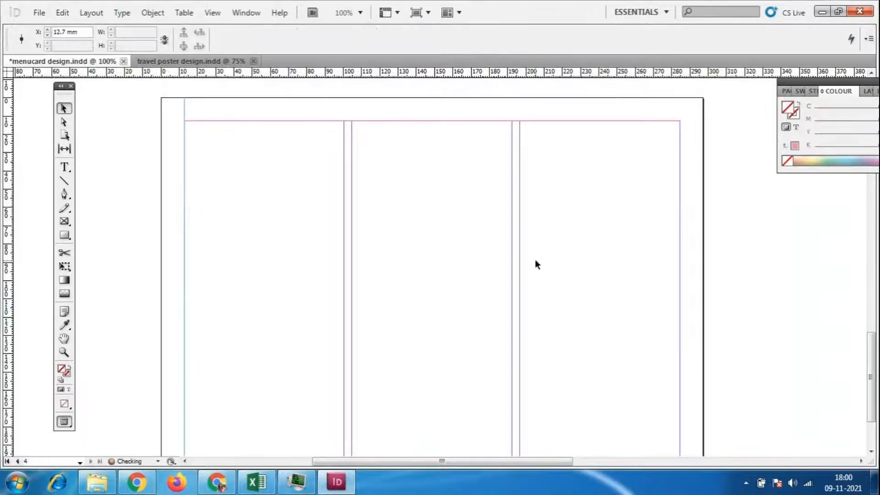
# - View the menu card and the blank pages in Preview screen mode, and return to Normal screen mode
pyautogui.scroll(8, 532, 252)
pyautogui.scroll(15, 519, 248)
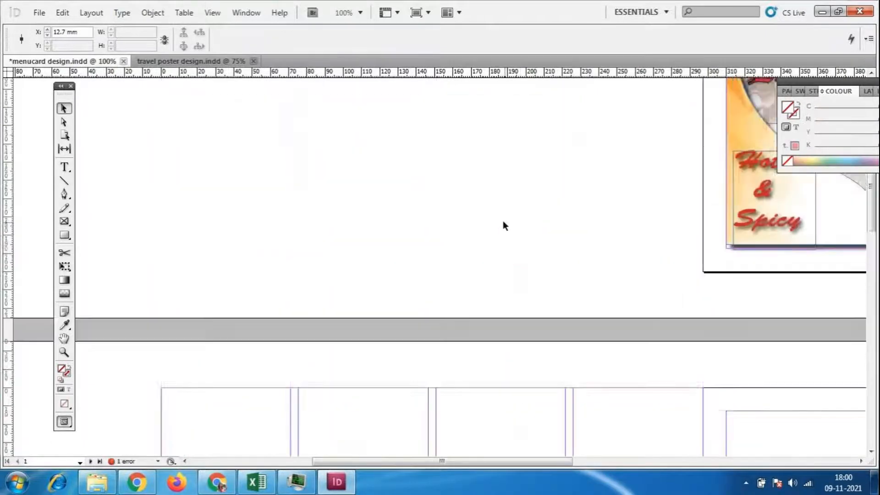
pyautogui.moveTo(518, 463); pyautogui.dragTo(671, 469)
pyautogui.click(212, 12)
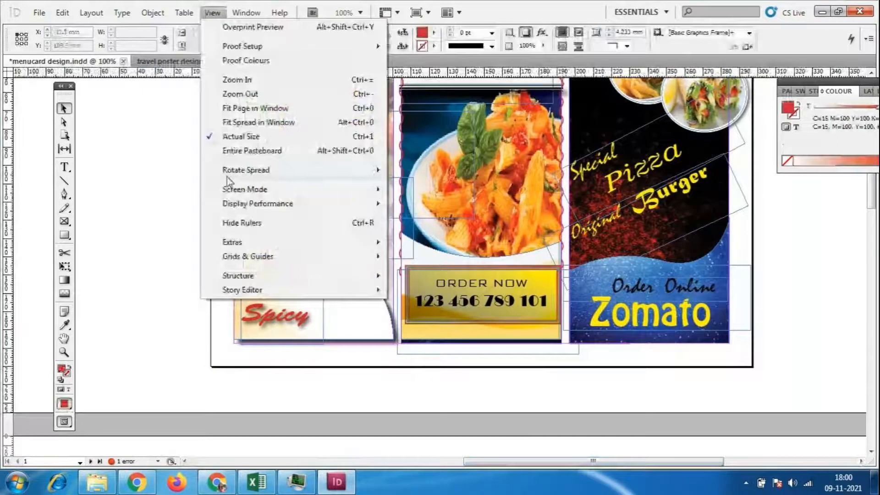
pyautogui.moveTo(230, 189)
pyautogui.click(429, 205)
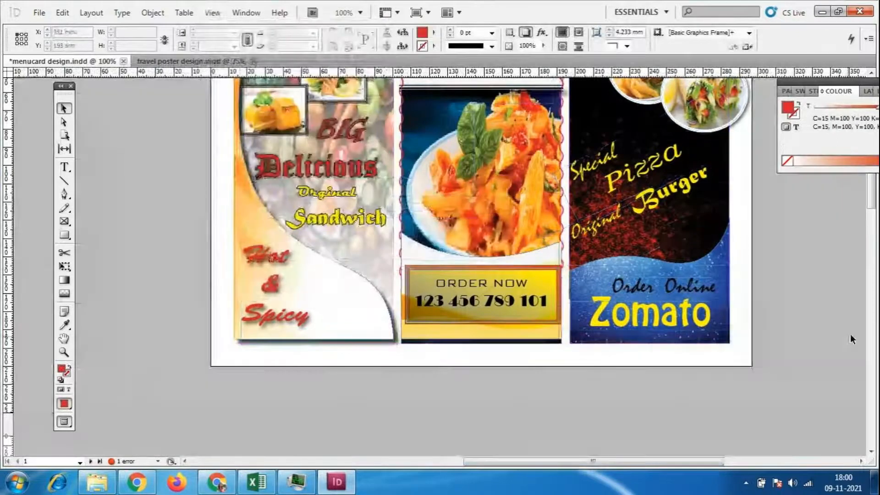
pyautogui.moveTo(871, 189); pyautogui.dragTo(870, 265)
pyautogui.moveTo(700, 463); pyautogui.dragTo(560, 463)
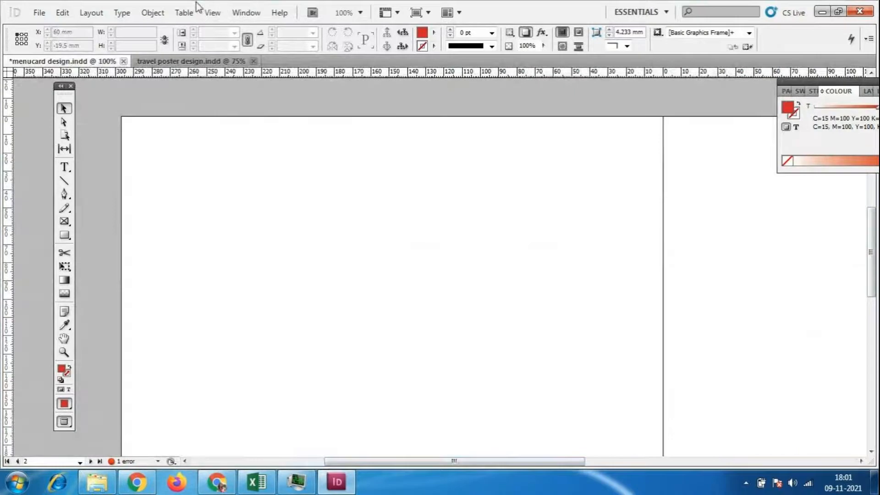
pyautogui.click(213, 12)
pyautogui.moveTo(231, 196)
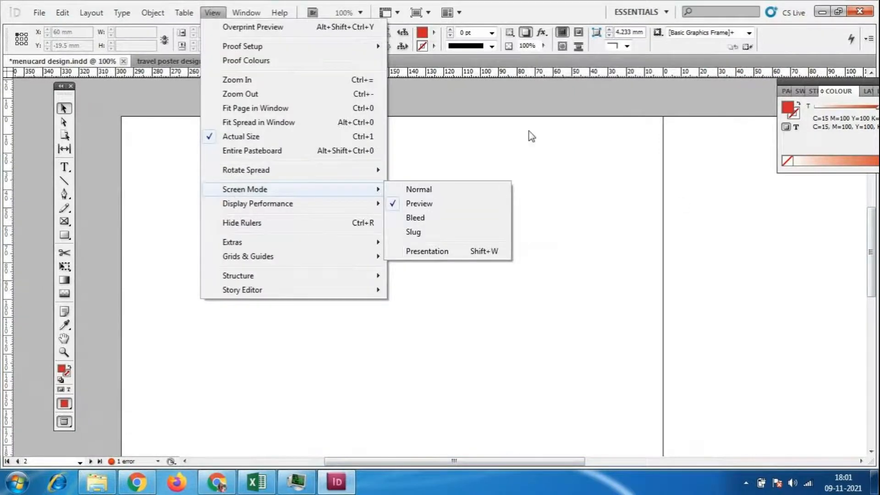
pyautogui.click(418, 189)
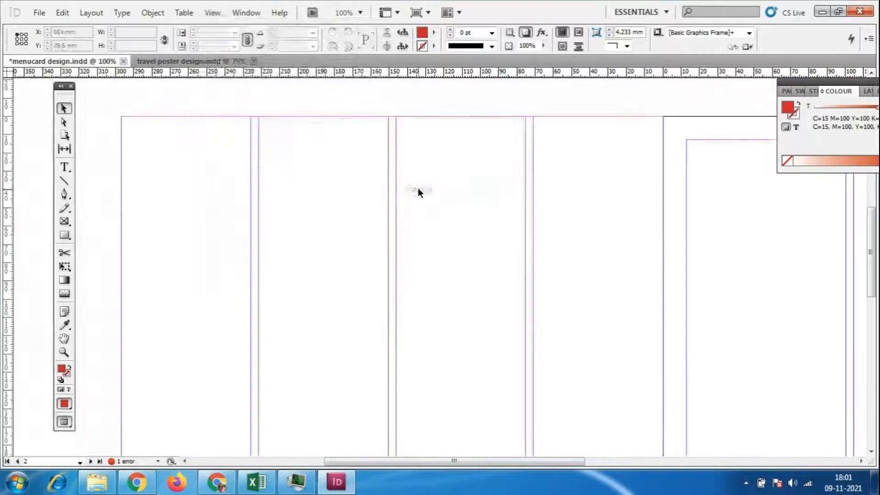
# - Delete page 3 from the menu card document
pyautogui.moveTo(549, 460); pyautogui.dragTo(628, 454)
pyautogui.scroll(3, 564, 236)
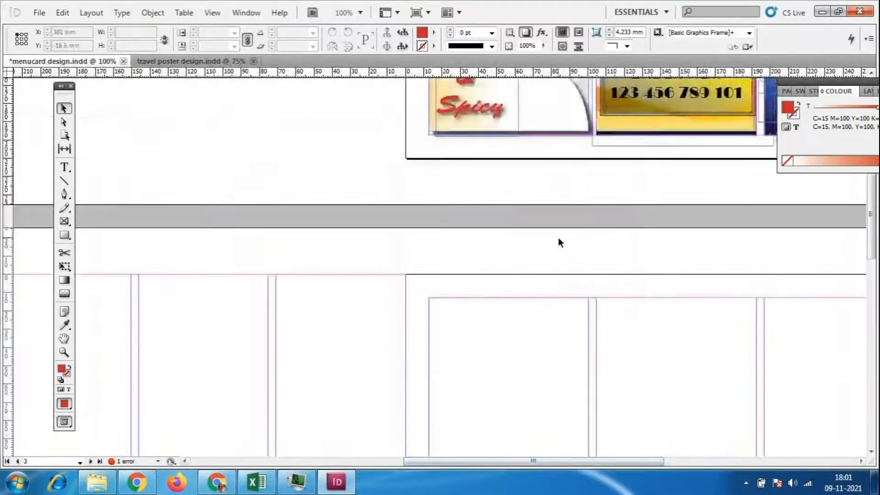
pyautogui.click(80, 462)
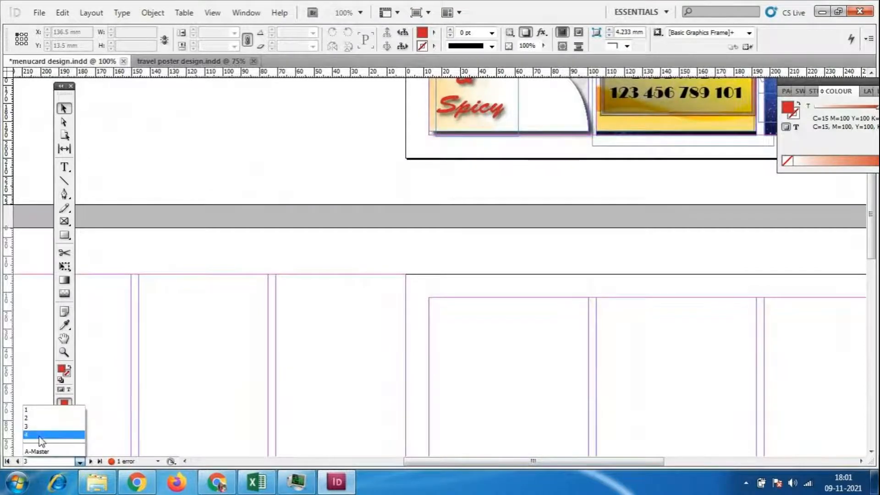
pyautogui.click(91, 15)
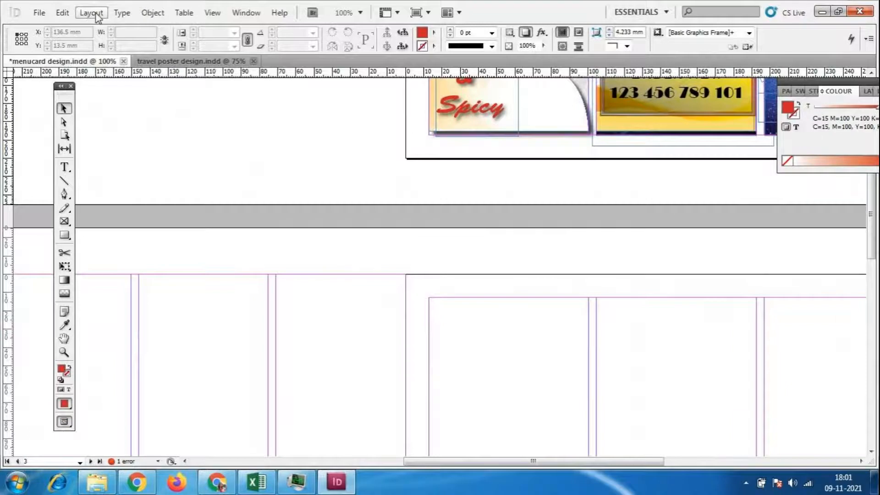
pyautogui.click(91, 15)
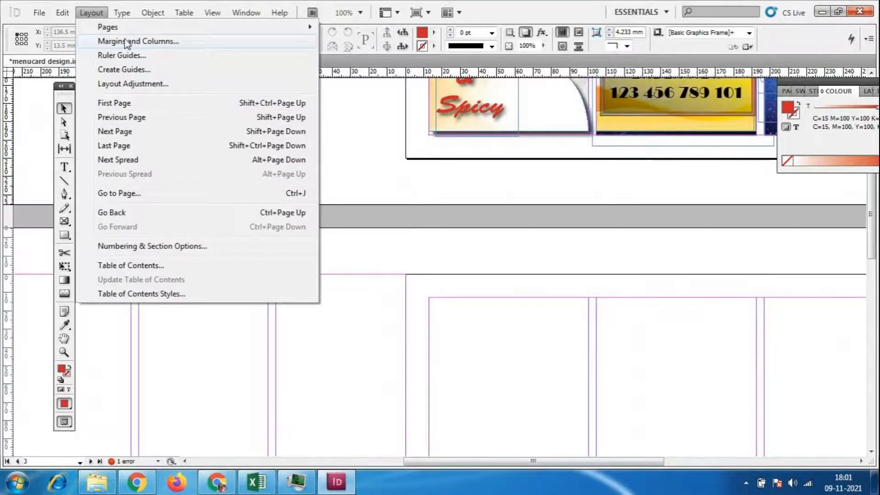
pyautogui.moveTo(123, 28)
pyautogui.click(362, 83)
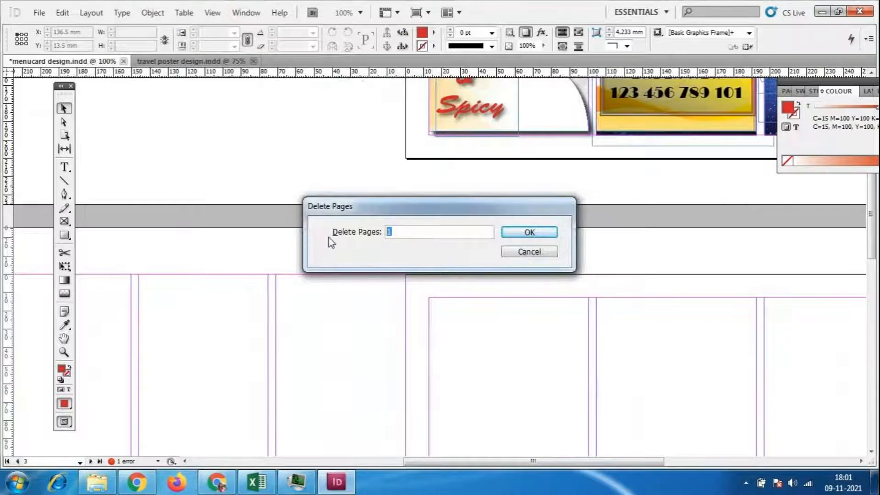
pyautogui.write('3')
pyautogui.click(532, 233)
# - Delete page 2 from the menu card document
pyautogui.scroll(-10, 521, 242)
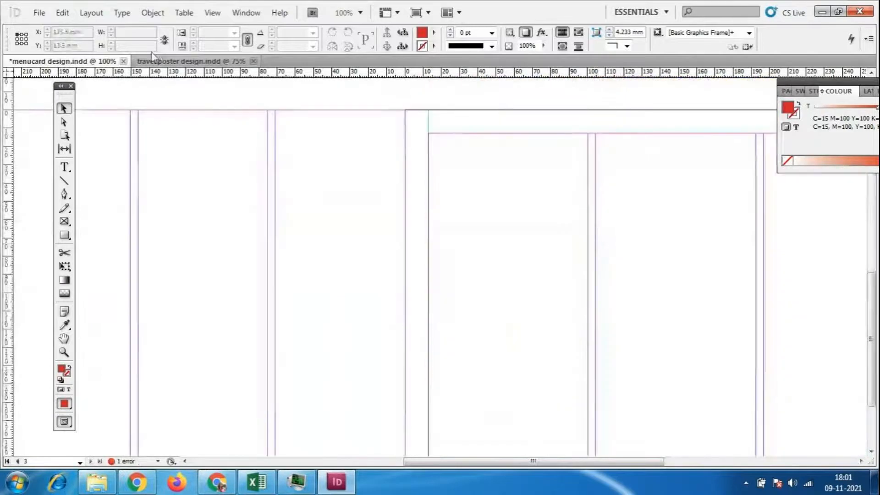
pyautogui.click(92, 13)
pyautogui.moveTo(115, 33)
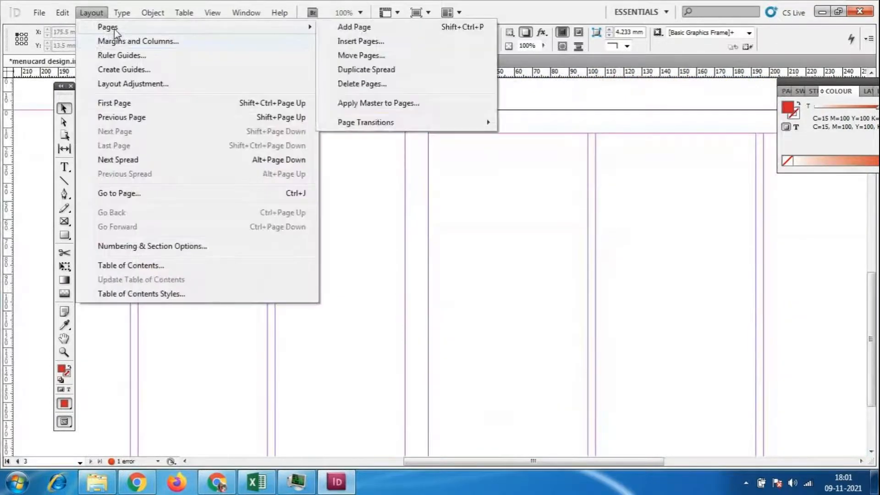
pyautogui.click(362, 85)
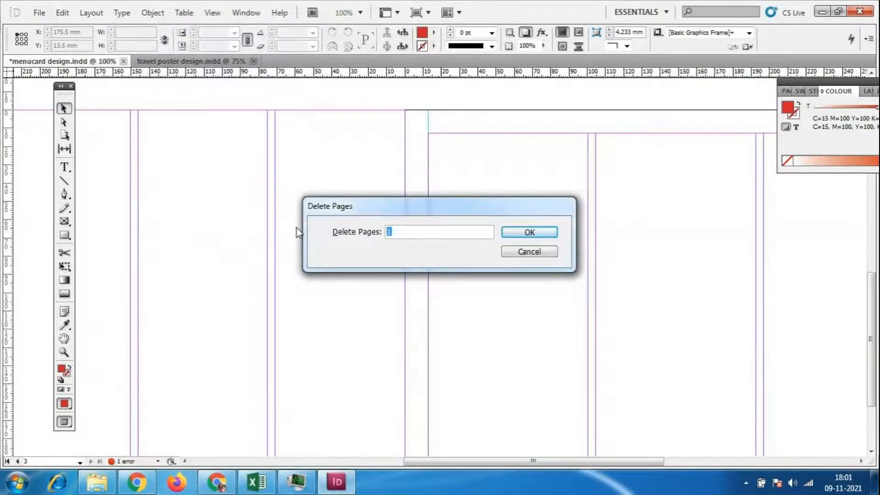
pyautogui.write('2')
pyautogui.click(554, 234)
# - Examine the page list and the remaining blank three-column page after the menu card
pyautogui.scroll(-10, 573, 250)
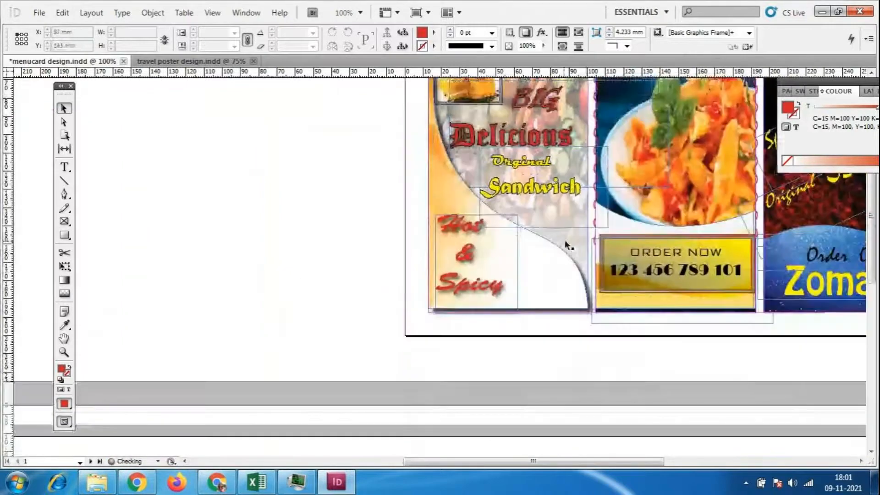
pyautogui.moveTo(580, 463); pyautogui.dragTo(480, 448)
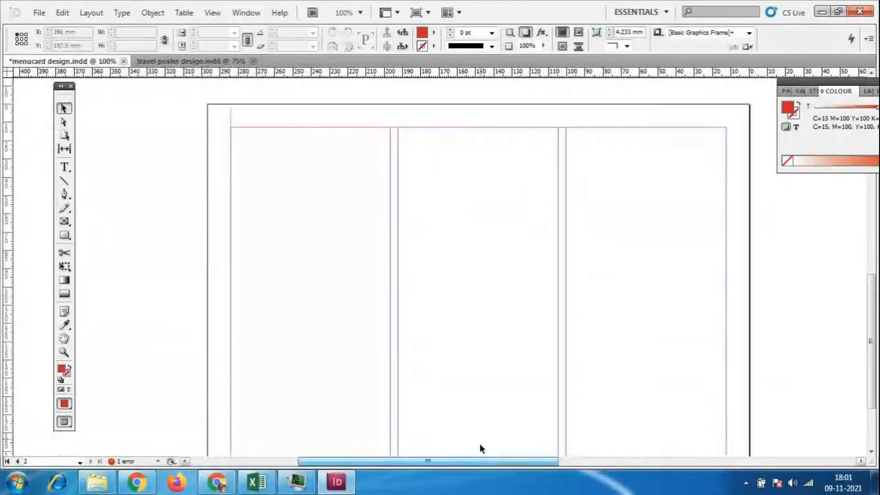
pyautogui.scroll(-3, 482, 353)
pyautogui.click(80, 462)
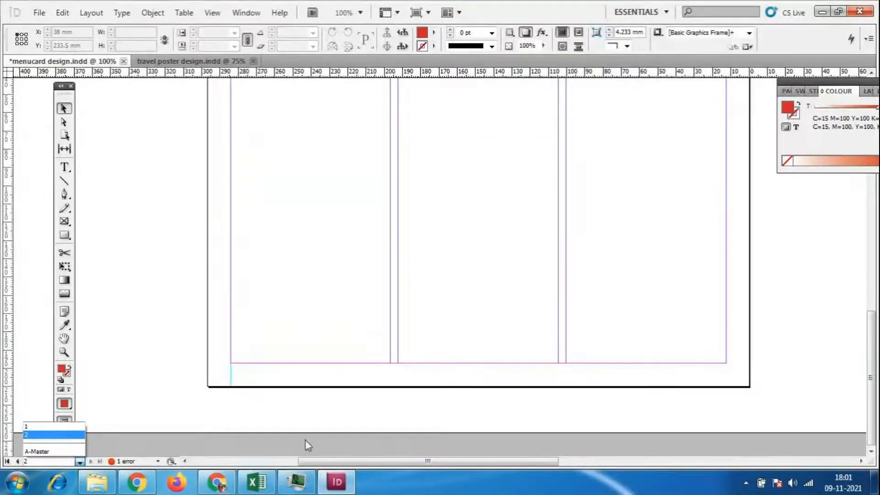
pyautogui.click(499, 418)
pyautogui.scroll(2, 498, 419)
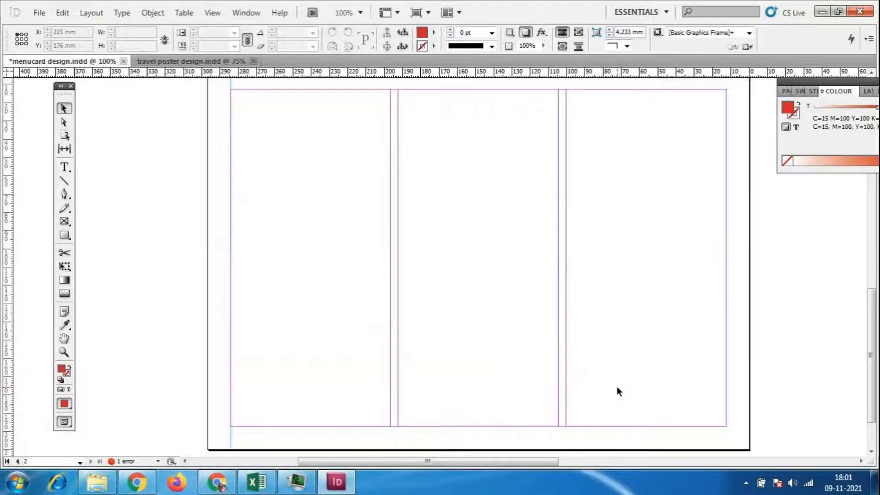
pyautogui.scroll(2, 619, 391)
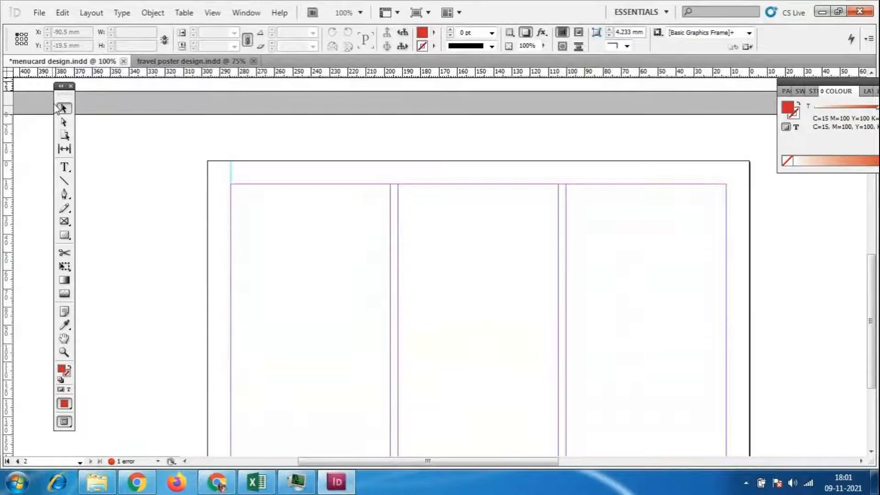
pyautogui.scroll(-5, 351, 257)
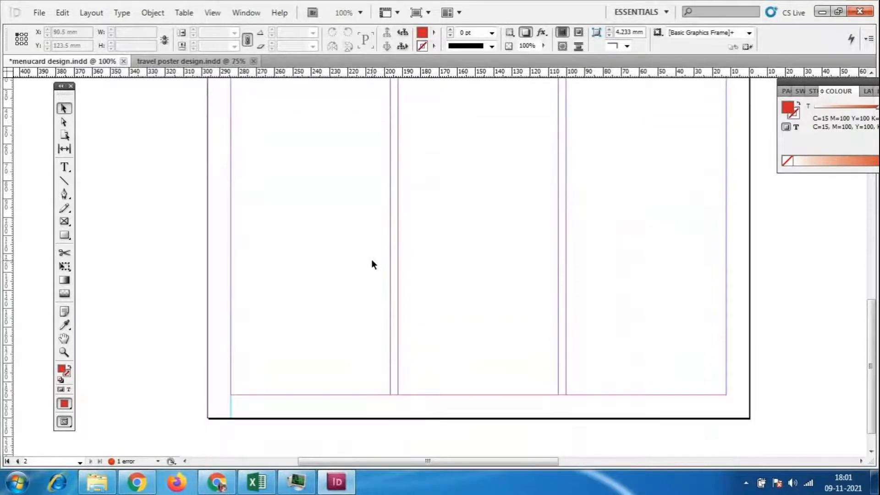
# - Draw a rectangular graphics frame about 272 × 186 mm over all three columns of page 2
pyautogui.scroll(1, 371, 259)
pyautogui.click(64, 221)
pyautogui.moveTo(231, 89)
pyautogui.mouseDown()
pyautogui.moveTo(514, 262)
pyautogui.moveTo(707, 421)
pyautogui.moveTo(730, 418)
pyautogui.moveTo(727, 428)
pyautogui.mouseUp()
# - Place the blue background image "unnamed (1)" from the reff folder into the frame on page 2
pyautogui.click(39, 12)
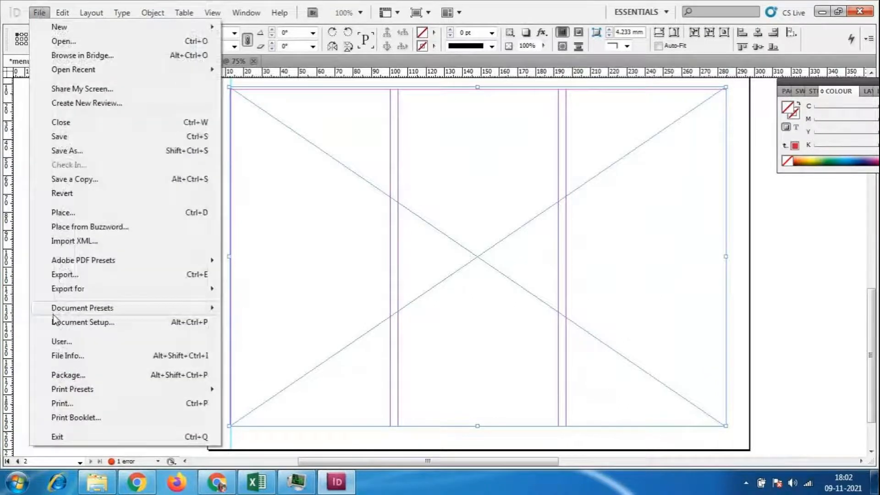
pyautogui.click(64, 212)
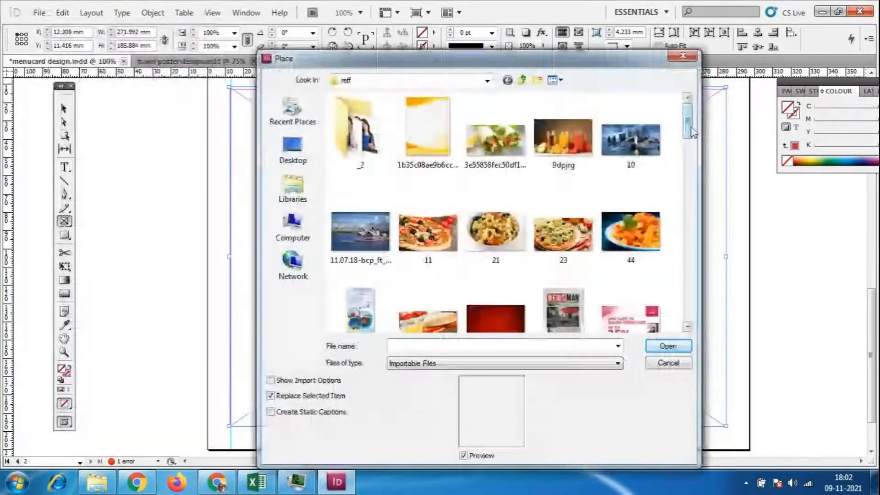
pyautogui.moveTo(691, 128); pyautogui.dragTo(683, 301)
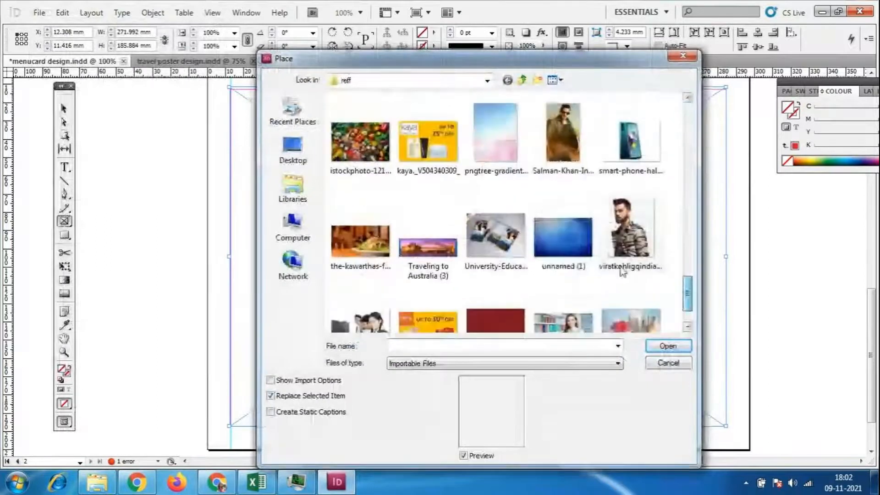
pyautogui.click(579, 248)
pyautogui.click(668, 344)
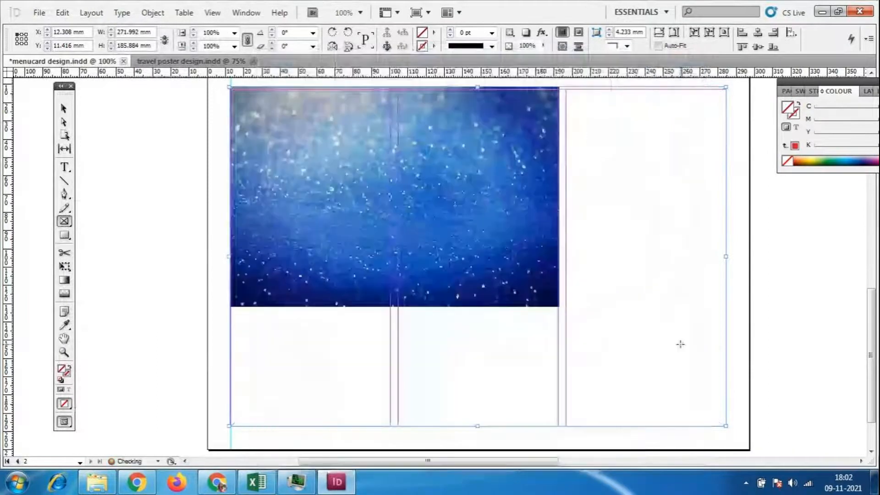
# - Fit the blue background image to its frame with Fit Content to Frame, and deselect it
pyautogui.rightClick(459, 127)
pyautogui.moveTo(505, 302)
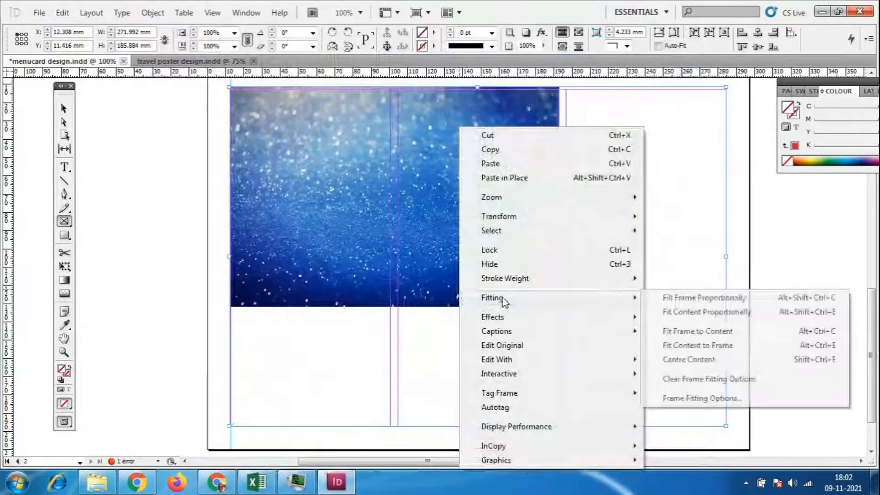
pyautogui.click(706, 346)
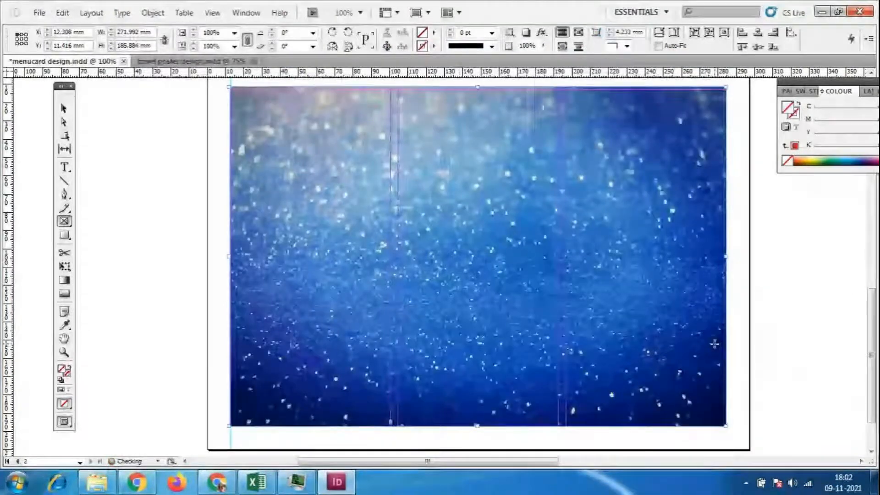
pyautogui.click(64, 111)
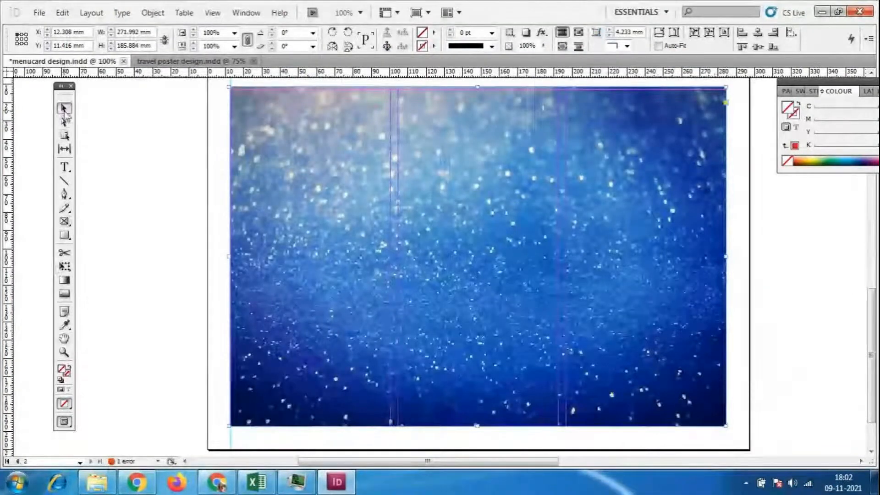
pyautogui.click(835, 362)
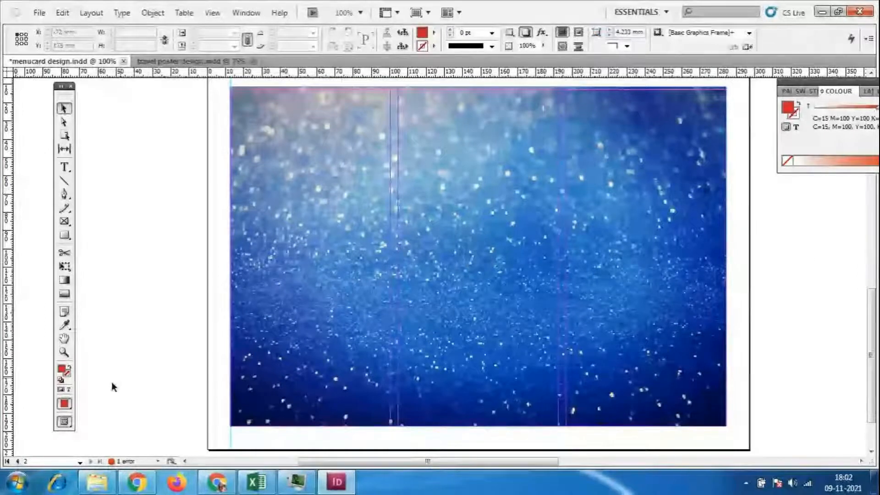
# - Draw a rectangle about 60 × 45.5 mm near the top of the first column, over the blue background
pyautogui.click(67, 236)
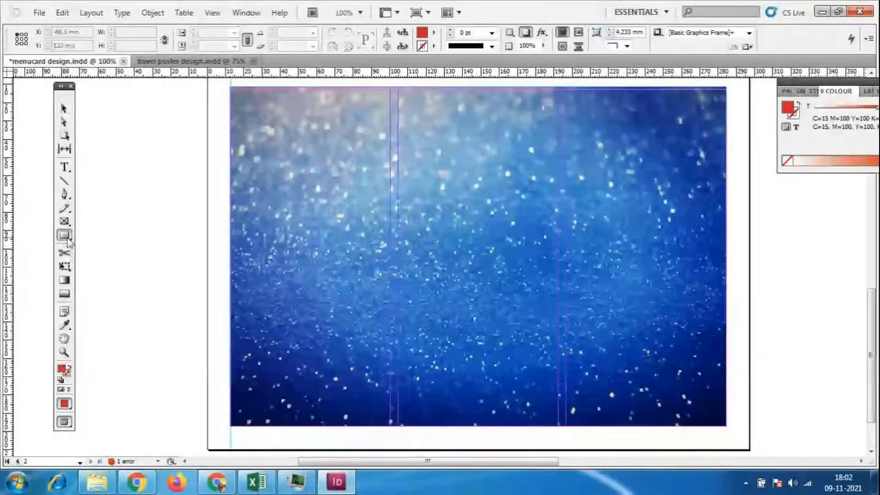
pyautogui.click(68, 241)
pyautogui.click(128, 239)
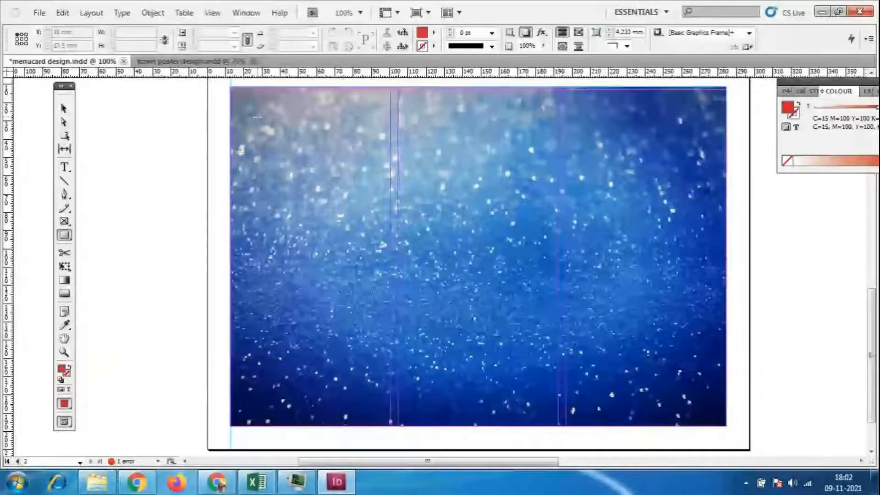
pyautogui.moveTo(245, 106); pyautogui.dragTo(350, 188)
# - Remove the fill of the rectangle in the first column and give it a black 5 pt stroke
pyautogui.click(433, 32)
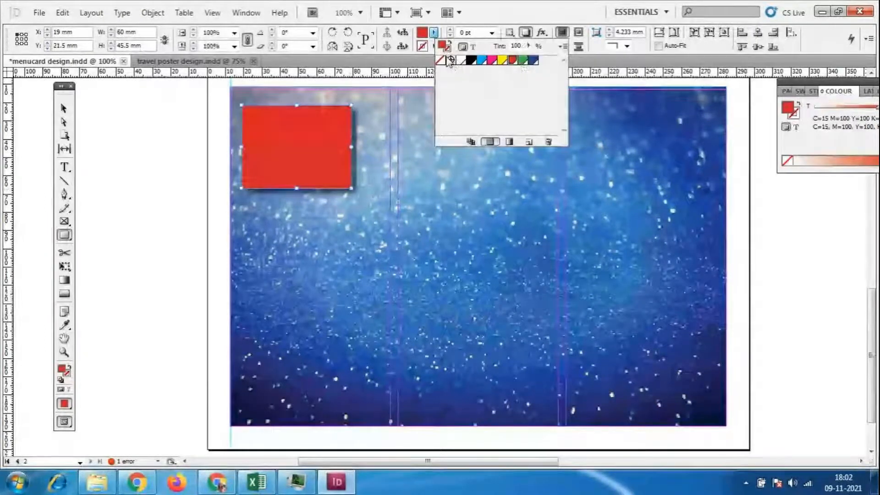
pyautogui.click(440, 60)
pyautogui.click(433, 47)
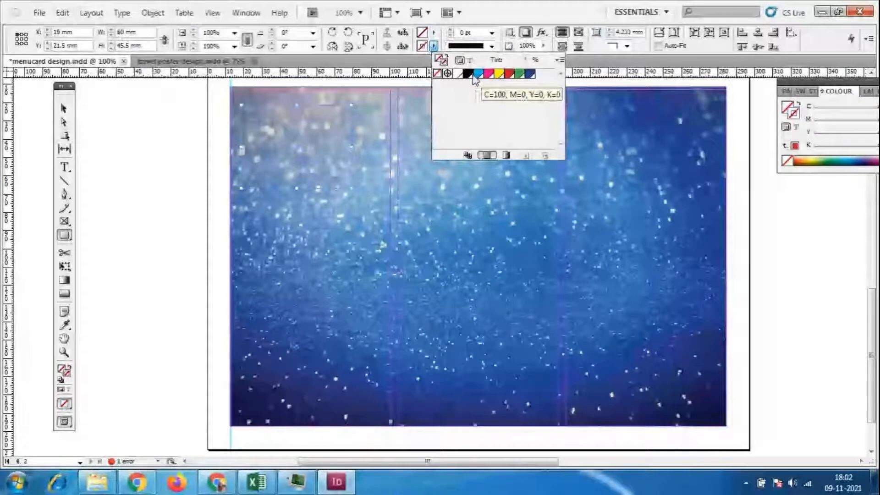
pyautogui.click(468, 75)
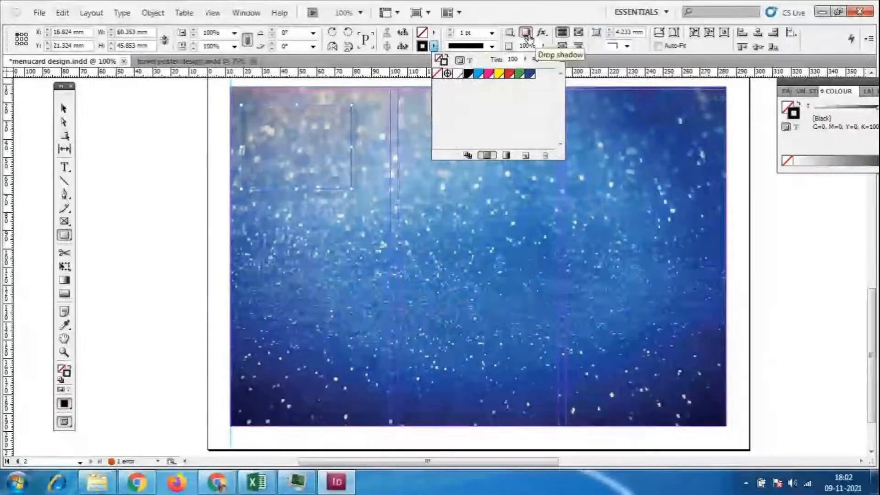
pyautogui.click(492, 33)
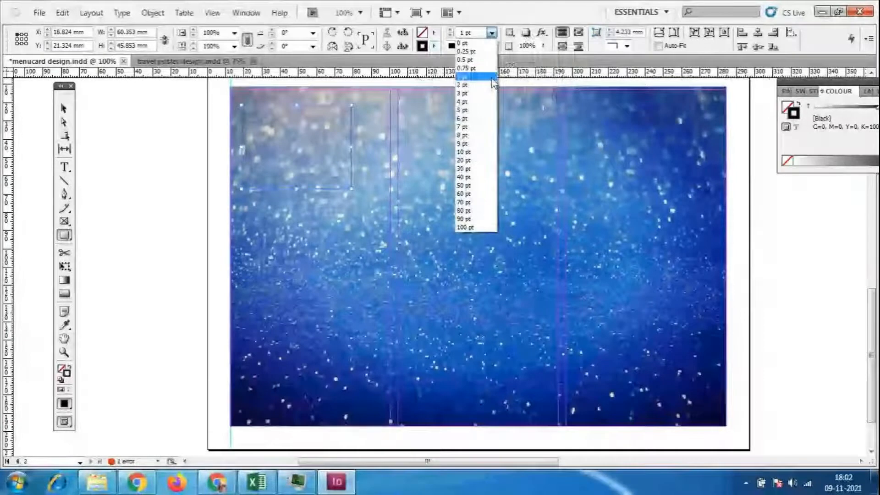
pyautogui.click(477, 110)
# - Try a multi-line stroke type on the rectangle, and change its stroke type to Wavy
pyautogui.click(492, 46)
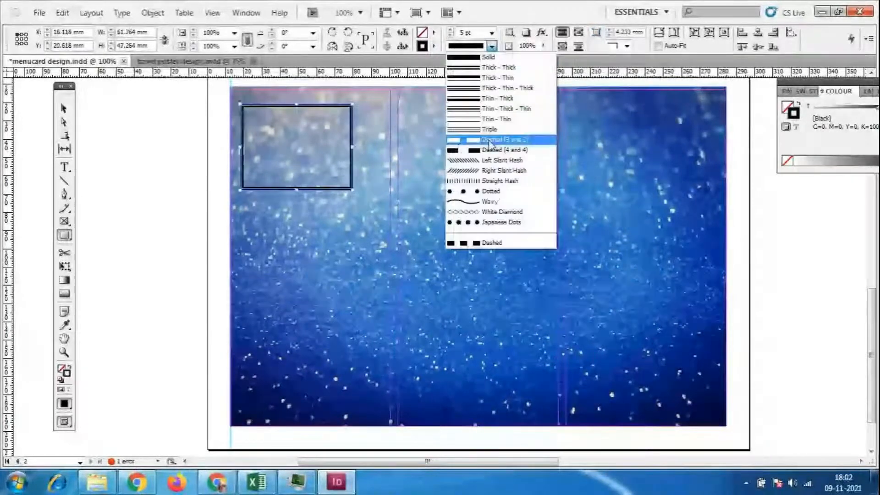
pyautogui.click(485, 109)
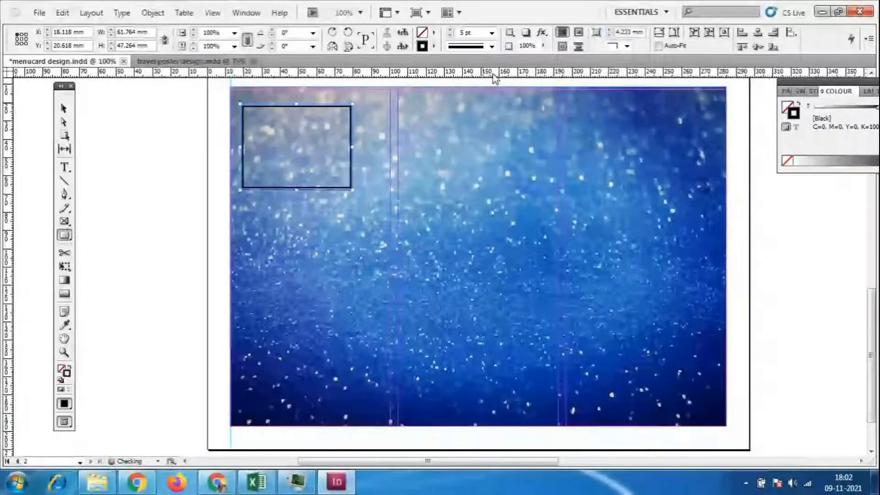
pyautogui.click(490, 48)
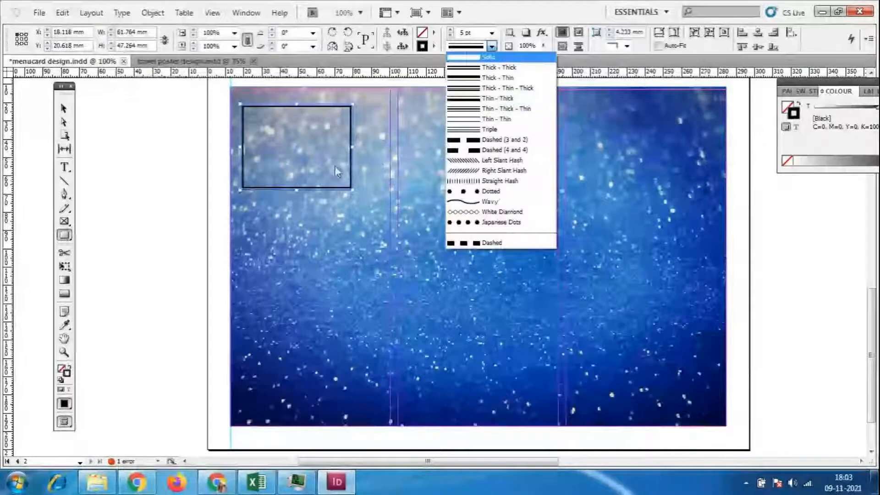
pyautogui.click(493, 201)
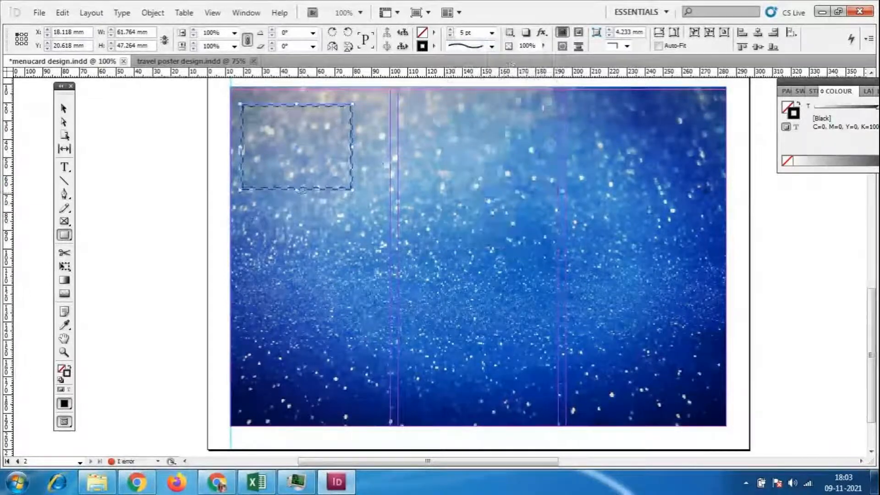
# - Stretch the wavy rectangle down the first column to about 71 × 155 mm, deselect it, and delete it
pyautogui.press('v')
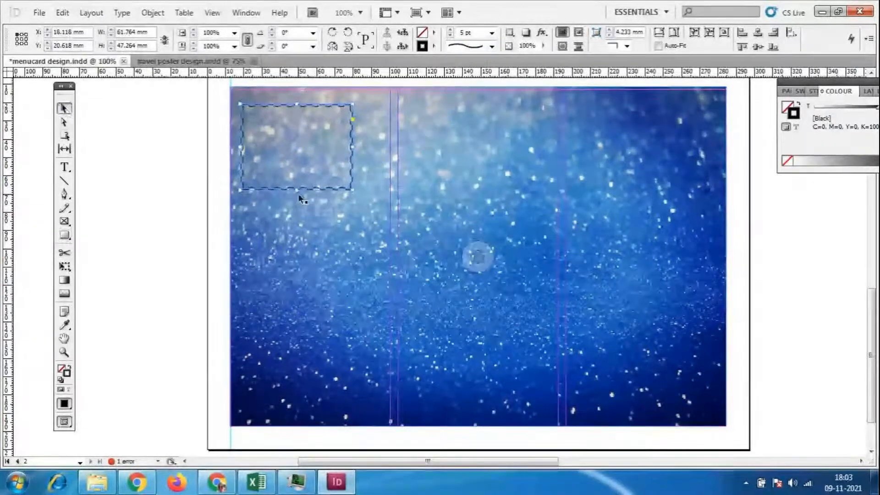
pyautogui.moveTo(297, 189); pyautogui.dragTo(297, 386)
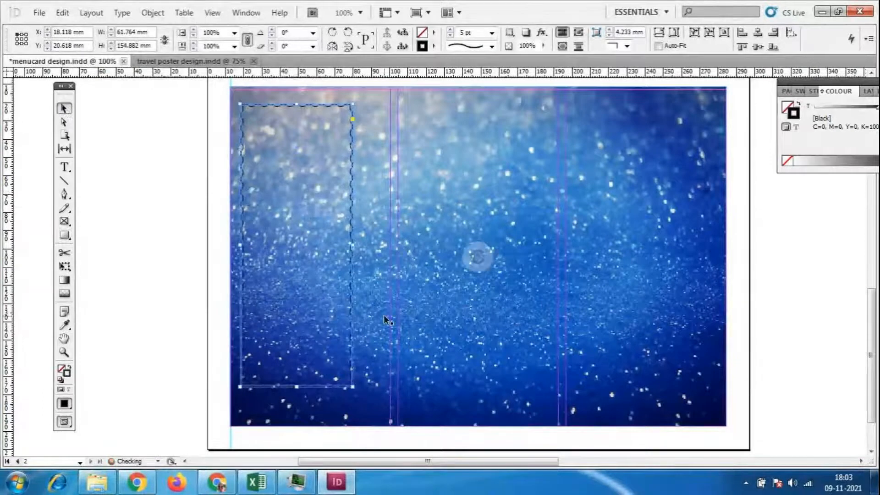
pyautogui.moveTo(352, 245); pyautogui.dragTo(369, 246)
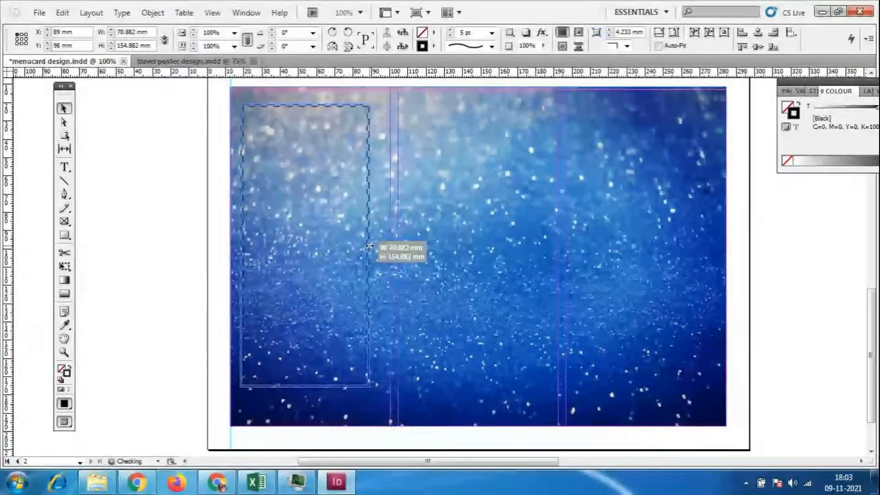
pyautogui.click(169, 197)
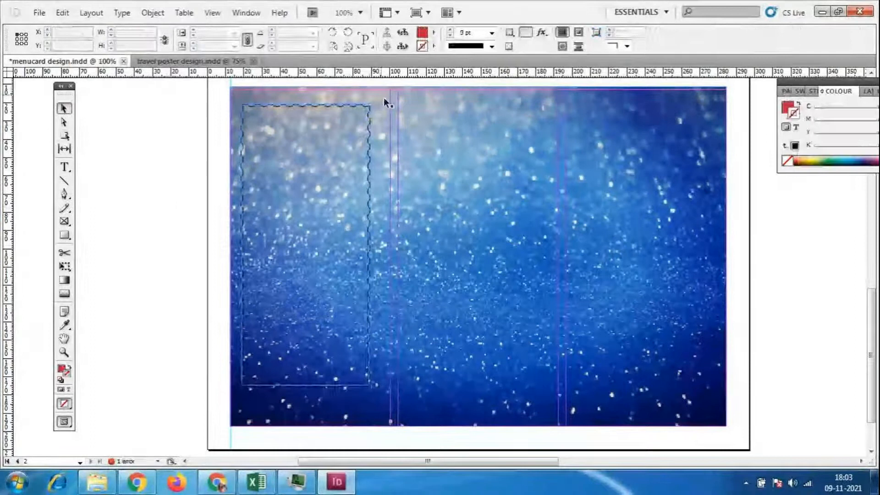
pyautogui.click(341, 106)
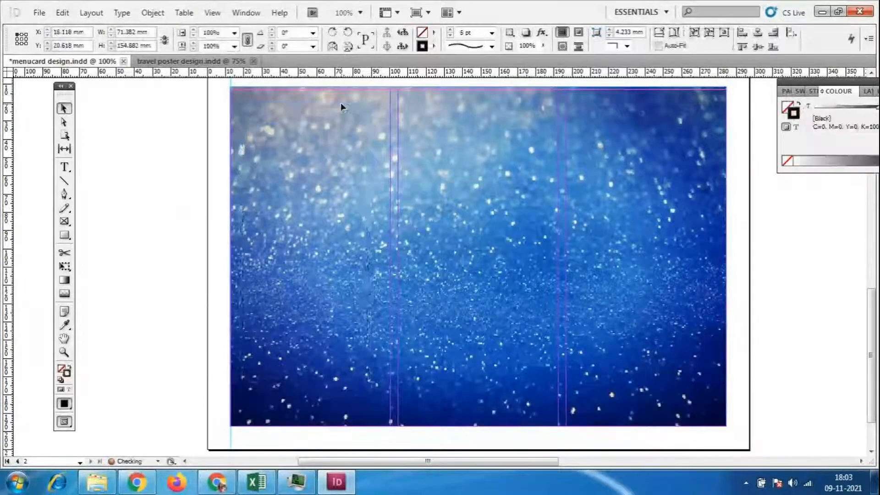
pyautogui.press('Delete')
# - Draw a rectangle about 78 × 176.5 mm filling most of the first column with the Rectangle tool
pyautogui.click(64, 237)
pyautogui.rightClick(65, 240)
pyautogui.click(118, 239)
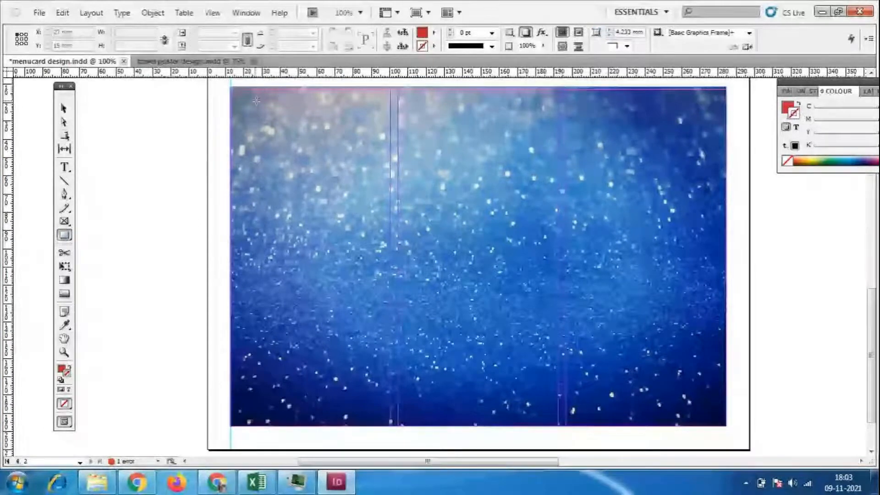
pyautogui.moveTo(238, 94); pyautogui.dragTo(380, 417)
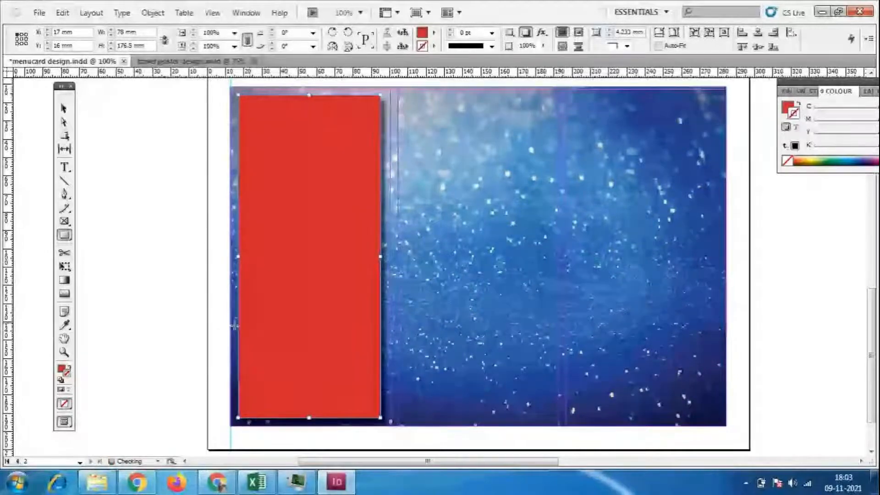
# - Remove the rectangle's fill and drop shadow, and give it a red stroke
pyautogui.click(433, 33)
pyautogui.click(442, 59)
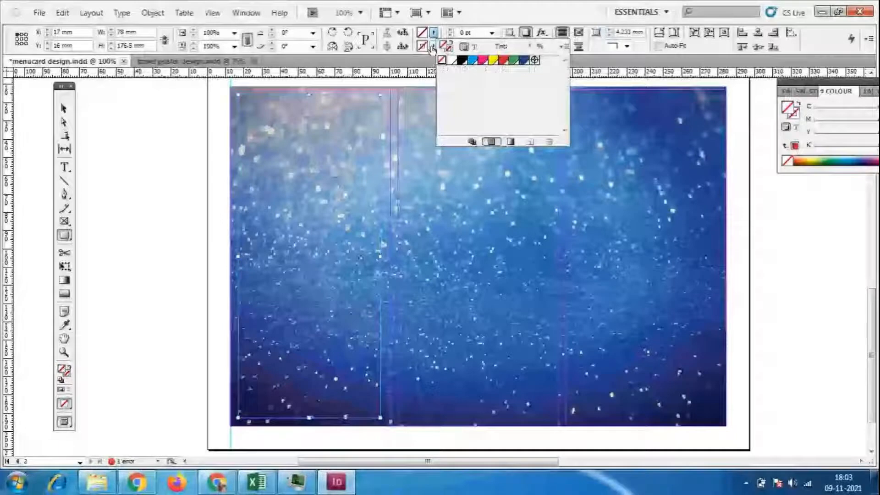
pyautogui.click(433, 46)
pyautogui.click(500, 74)
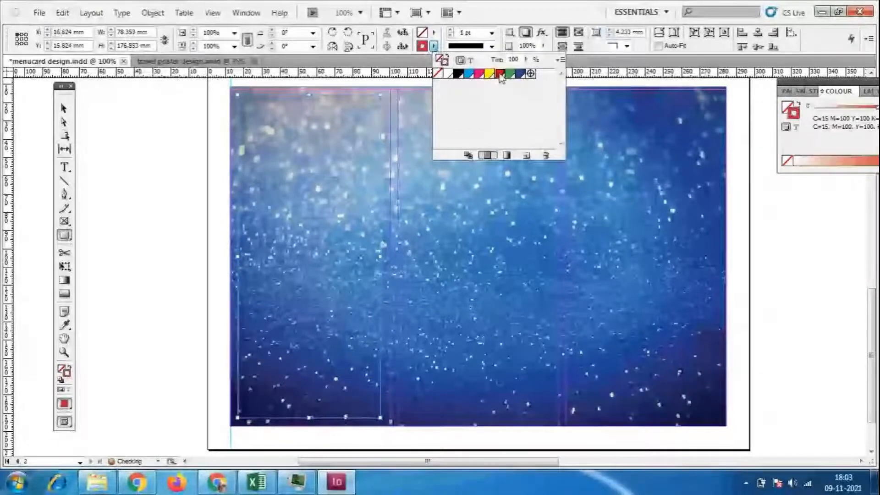
pyautogui.click(527, 34)
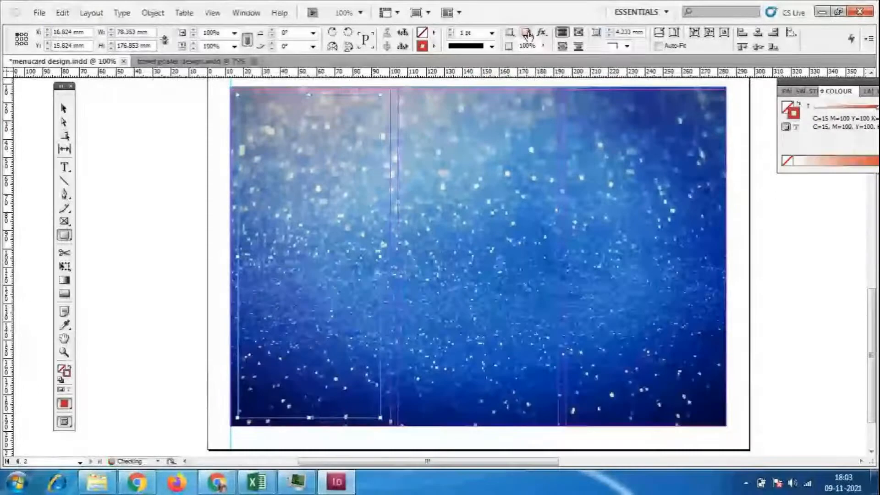
# - Set the red rectangle's stroke weight to 10 pt and its corner shape to Fancy
pyautogui.click(492, 33)
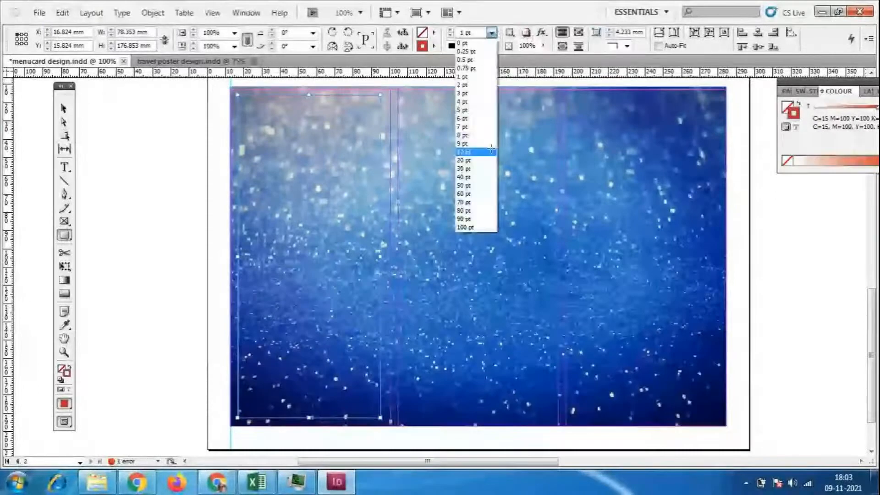
pyautogui.click(486, 147)
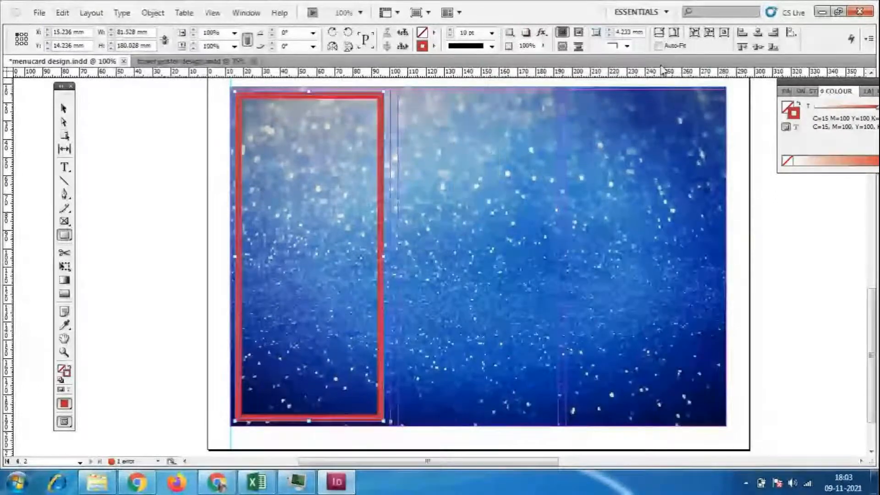
pyautogui.click(627, 46)
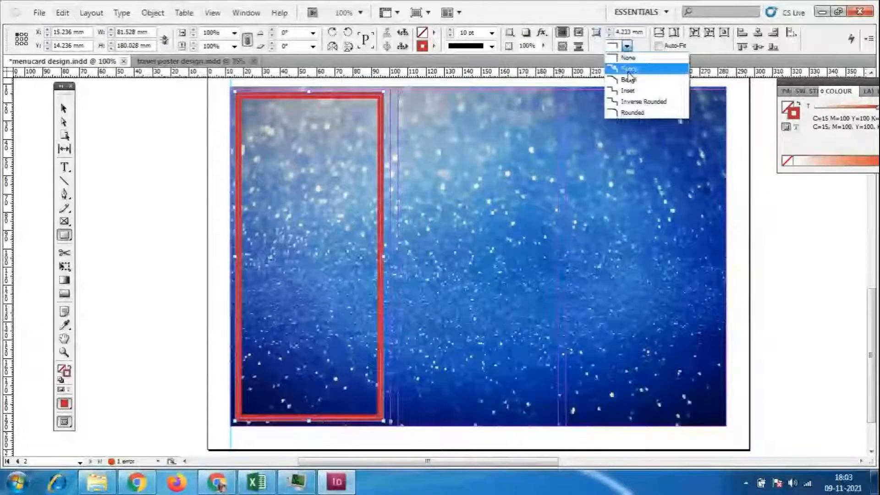
pyautogui.click(614, 66)
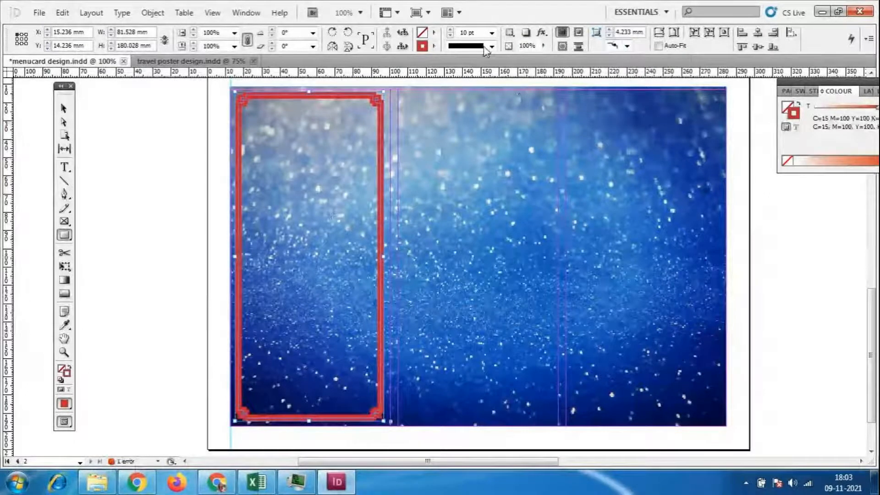
# - Thin the red rectangle's stroke to 6 pt, and reduce it further to 4 pt
pyautogui.click(491, 33)
pyautogui.click(463, 119)
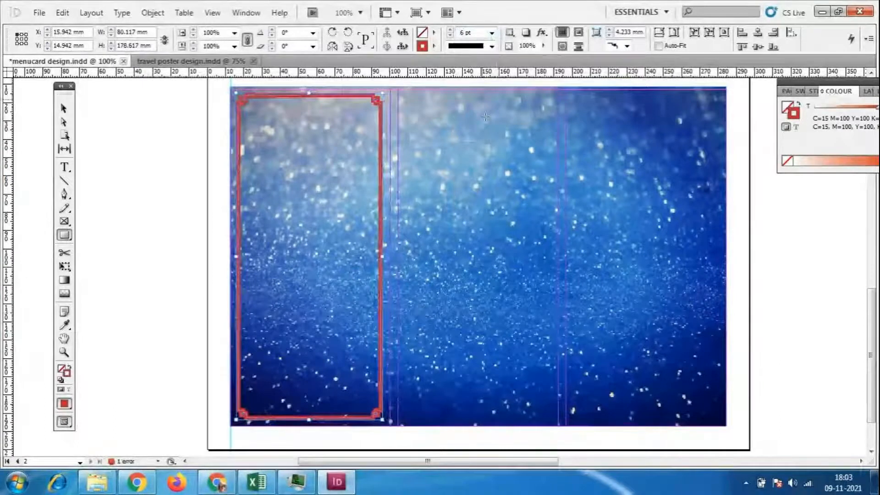
pyautogui.click(492, 34)
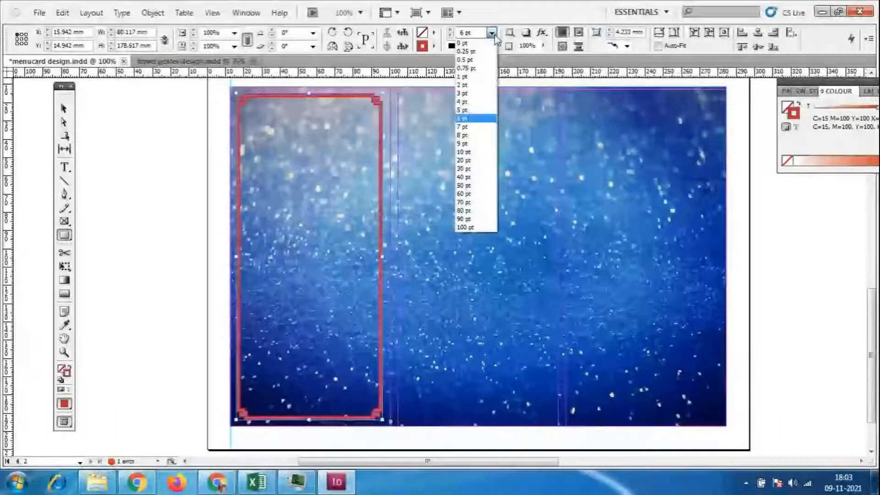
pyautogui.click(487, 102)
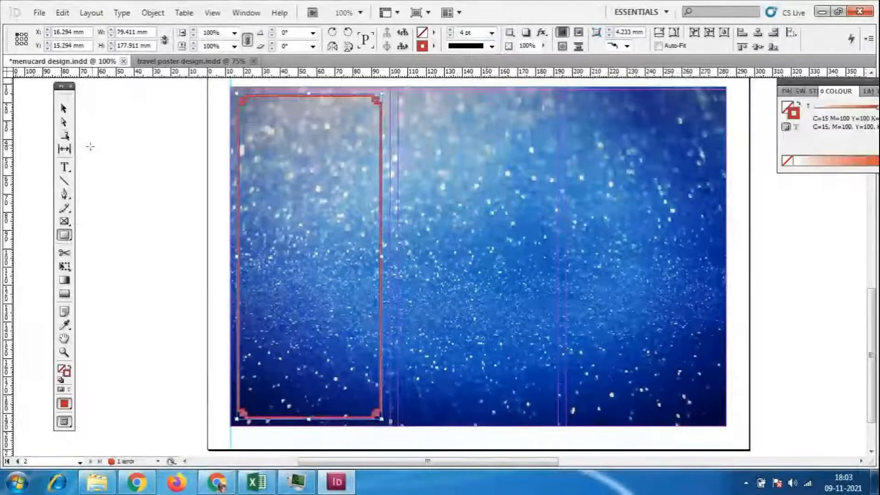
# - Duplicate the red fancy-cornered rectangle into the second and third columns, aligned at the same height
pyautogui.click(65, 109)
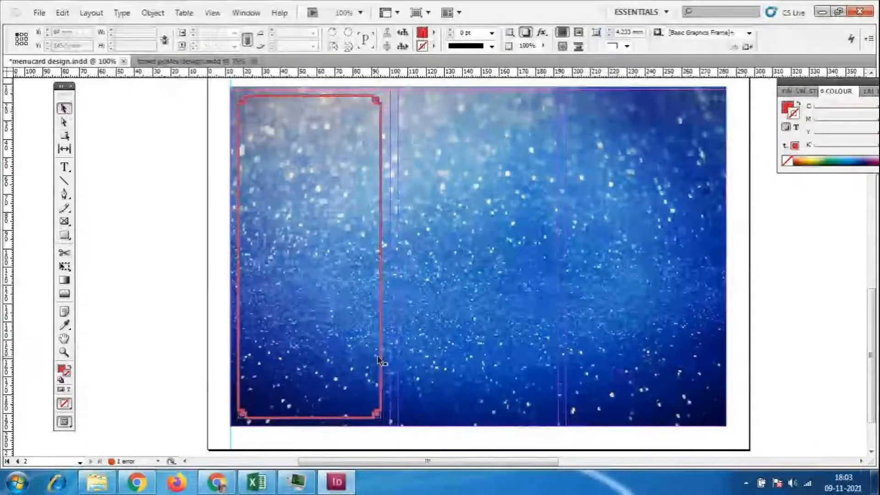
pyautogui.moveTo(382, 384); pyautogui.dragTo(430, 383)
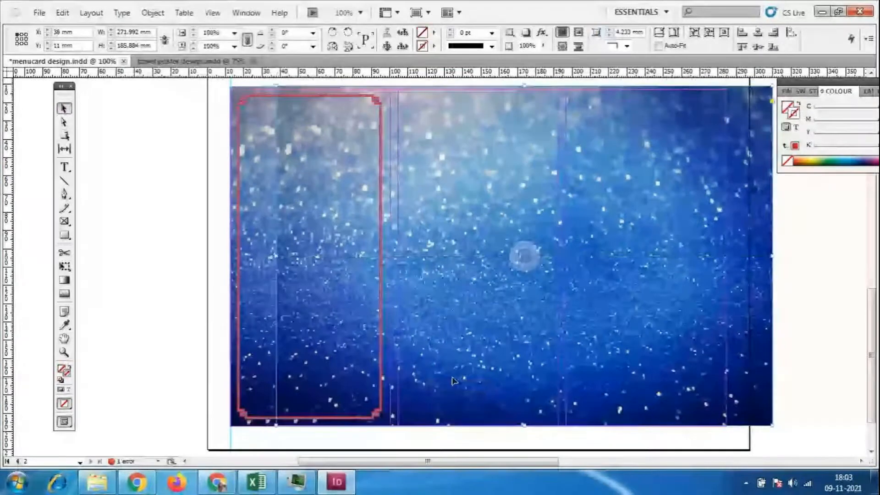
pyautogui.hotkey('ctrl', 'z')
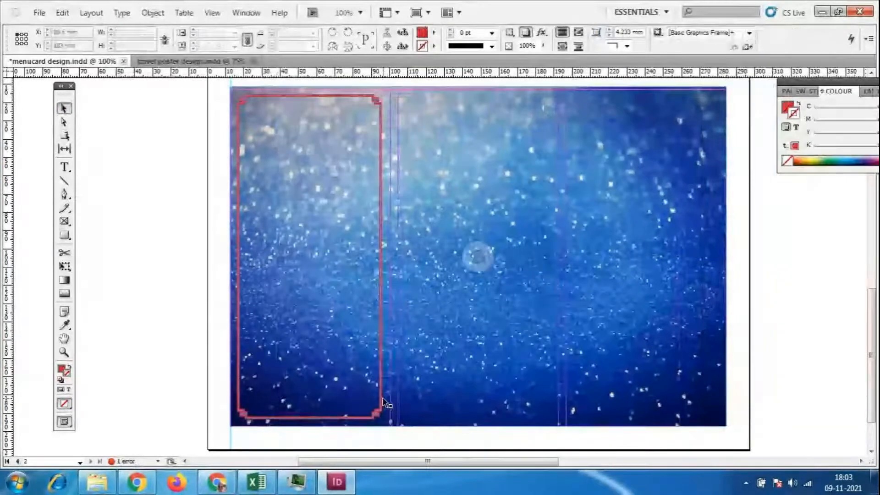
pyautogui.click(382, 402)
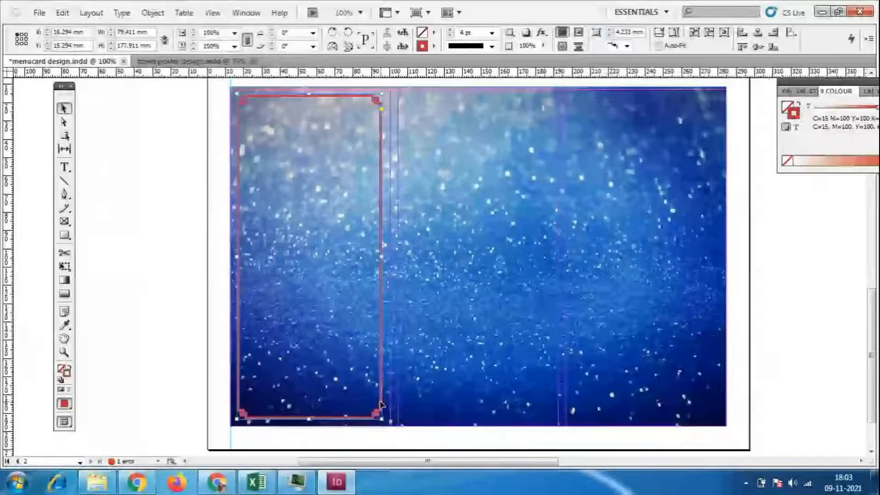
pyautogui.moveTo(383, 402); pyautogui.dragTo(717, 407)
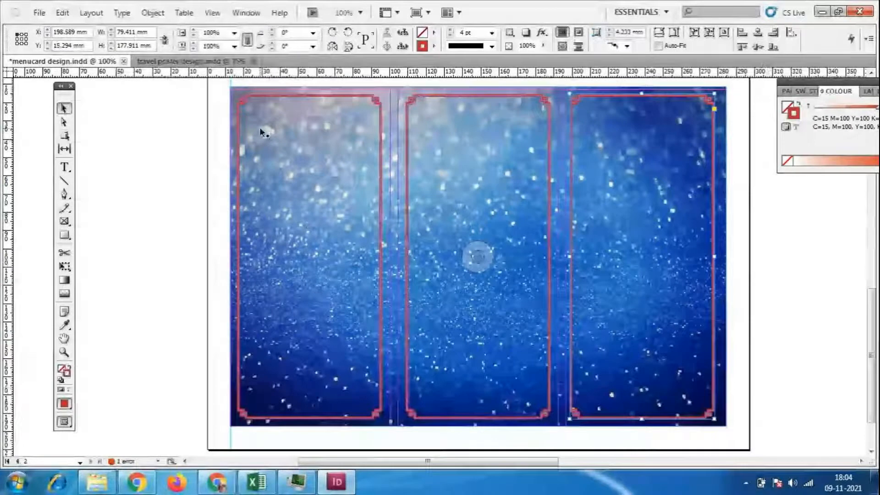
# - Switch to the works folder in Windows Explorer, browse the reference designs, and open the Fast-Food-Tri-Fold-Brochure image
pyautogui.click(106, 490)
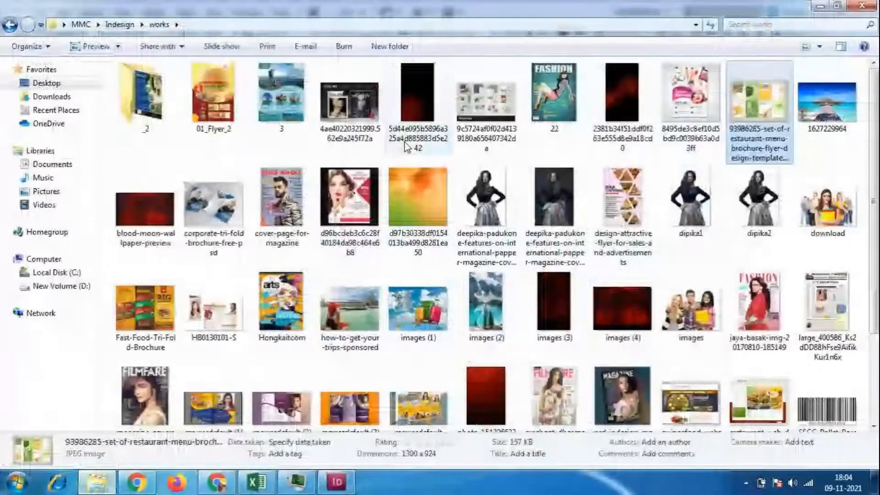
pyautogui.scroll(-2, 604, 160)
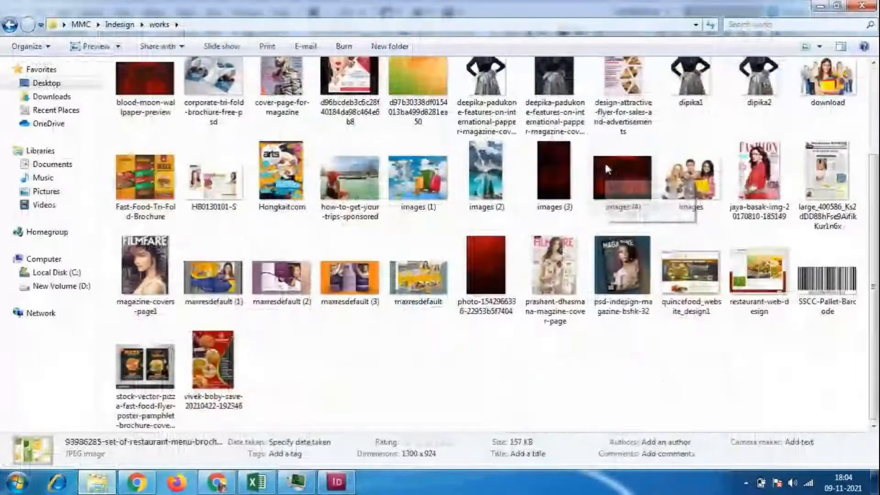
pyautogui.click(487, 392)
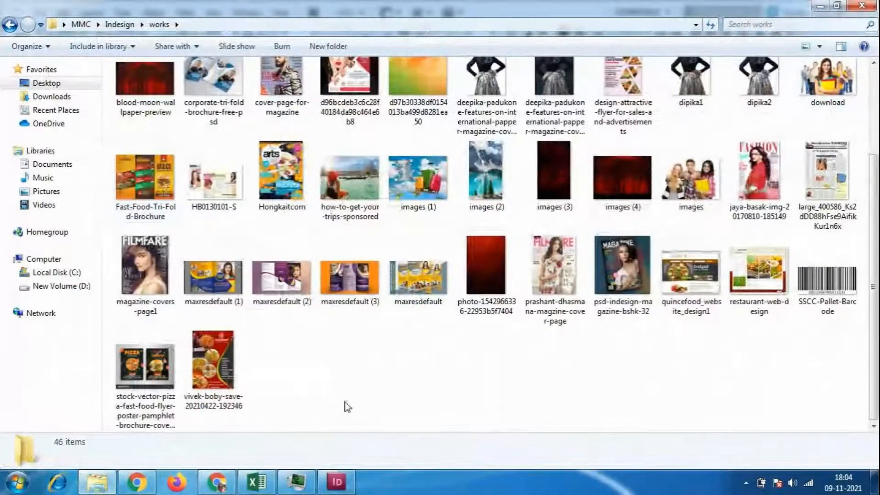
pyautogui.scroll(3, 440, 328)
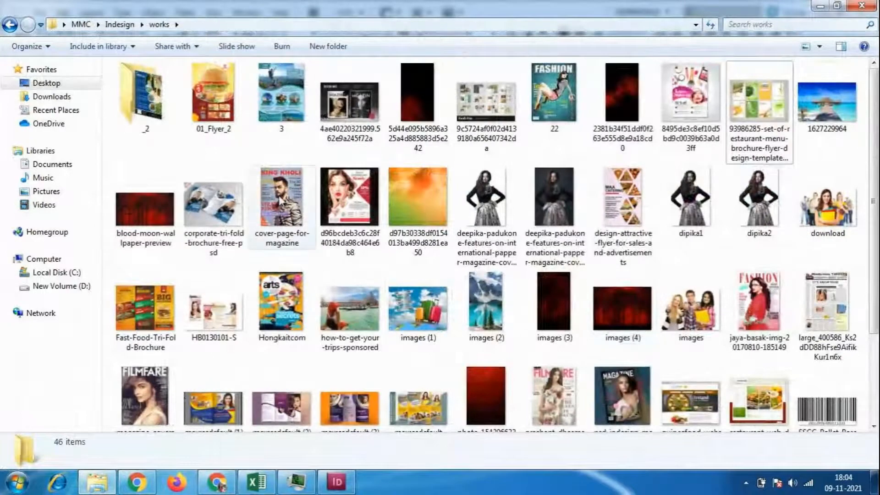
pyautogui.doubleClick(145, 307)
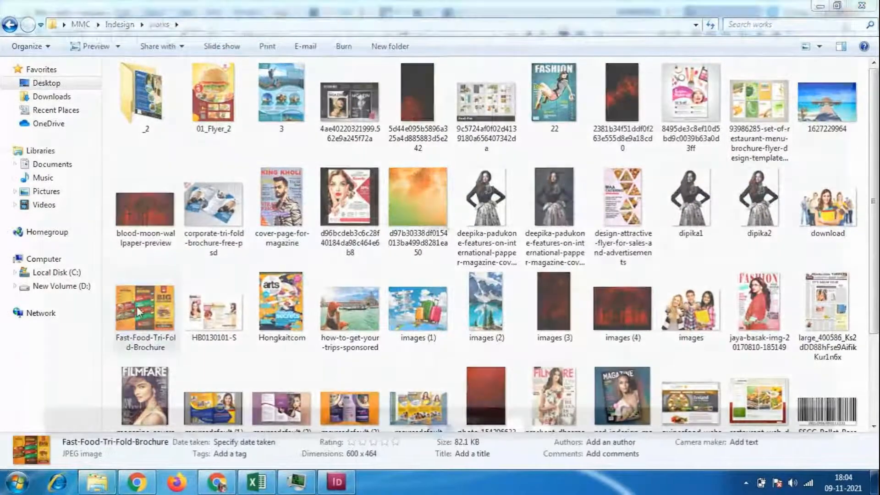
# - Examine the layout of the Fast-Food-Tri-Fold-Brochure image up close and close the image
pyautogui.scroll(2, 440, 172)
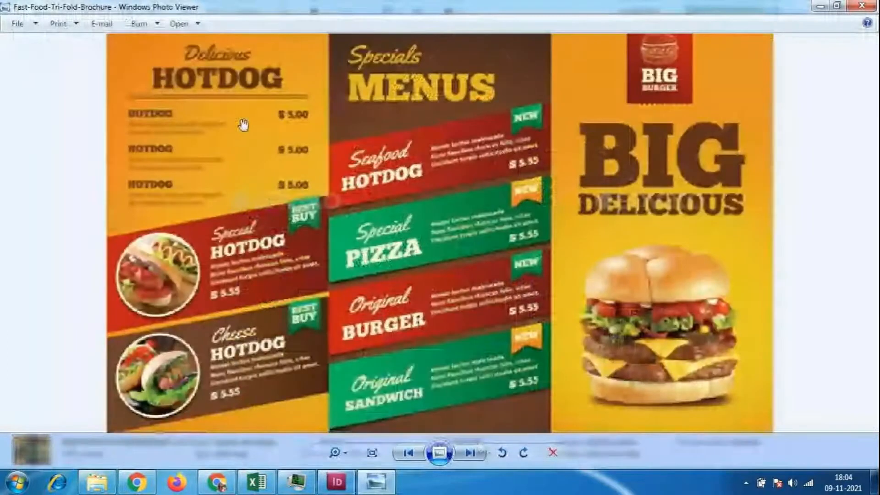
pyautogui.scroll(-1, 325, 156)
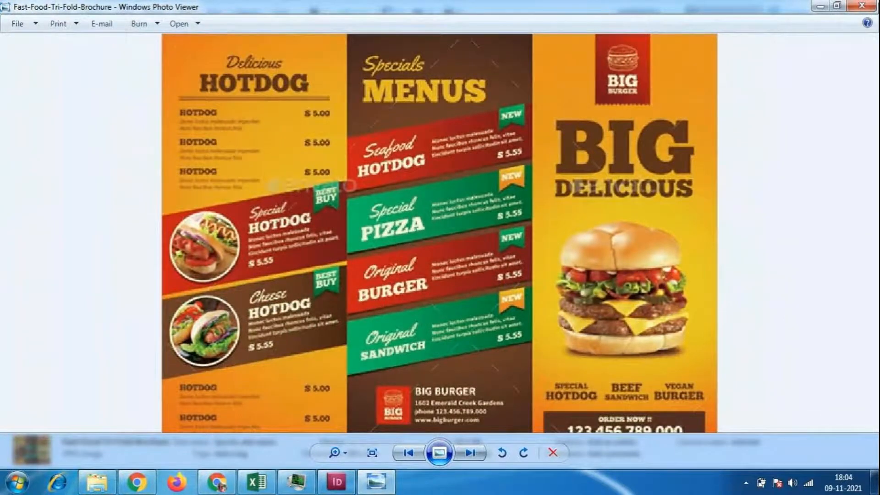
pyautogui.click(855, 7)
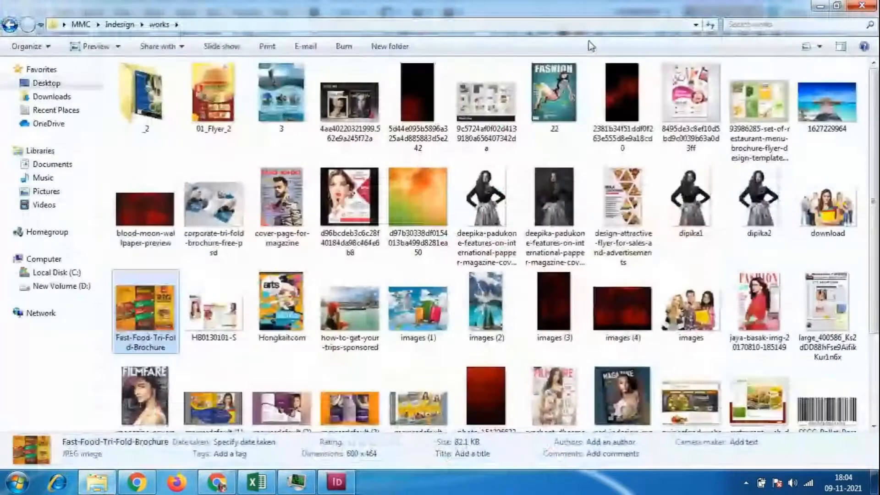
# - Look through the remaining images in the works folder and all the images in the reff folder for design references
pyautogui.scroll(-3, 457, 193)
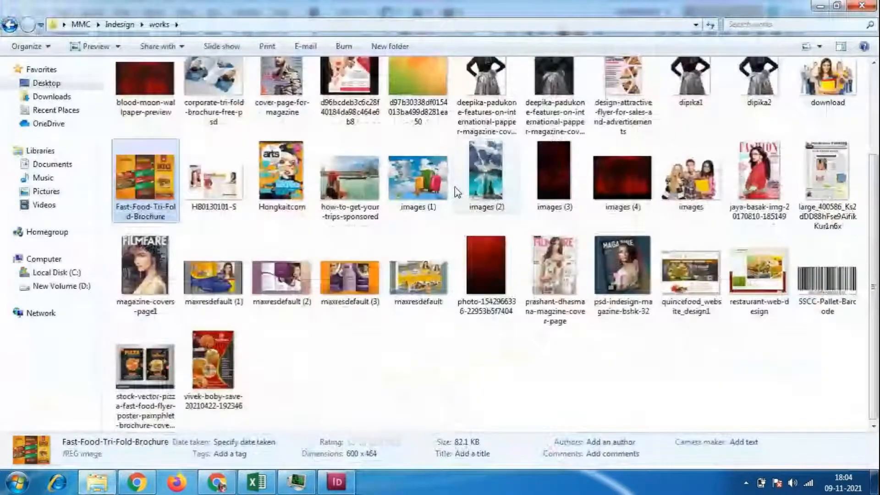
pyautogui.scroll(5, 494, 157)
pyautogui.press('BackSpace')
pyautogui.doubleClick(137, 85)
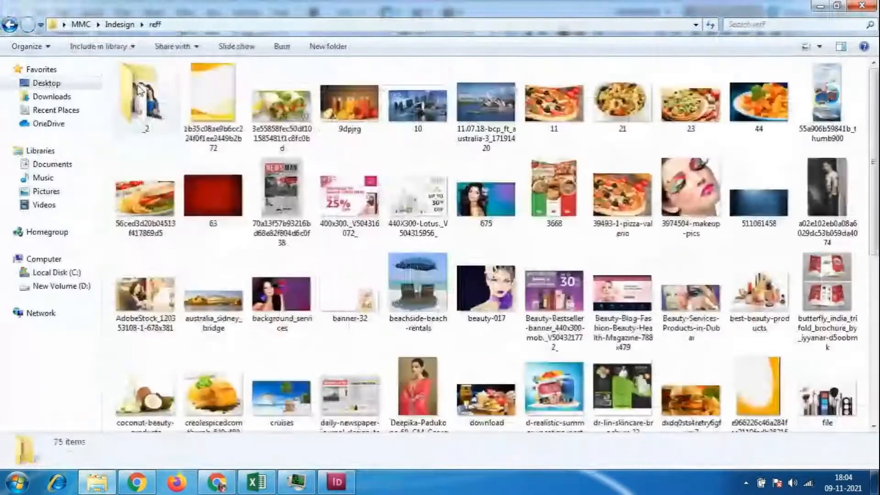
pyautogui.scroll(-8, 520, 270)
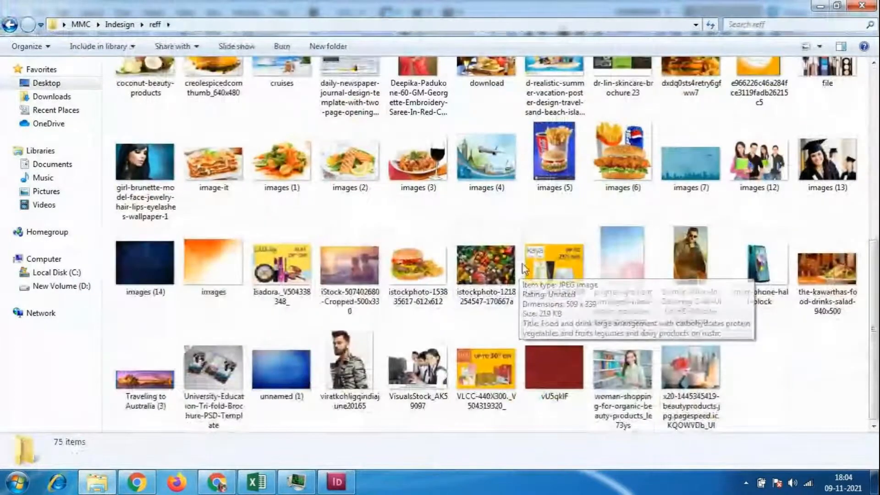
pyautogui.scroll(8, 521, 272)
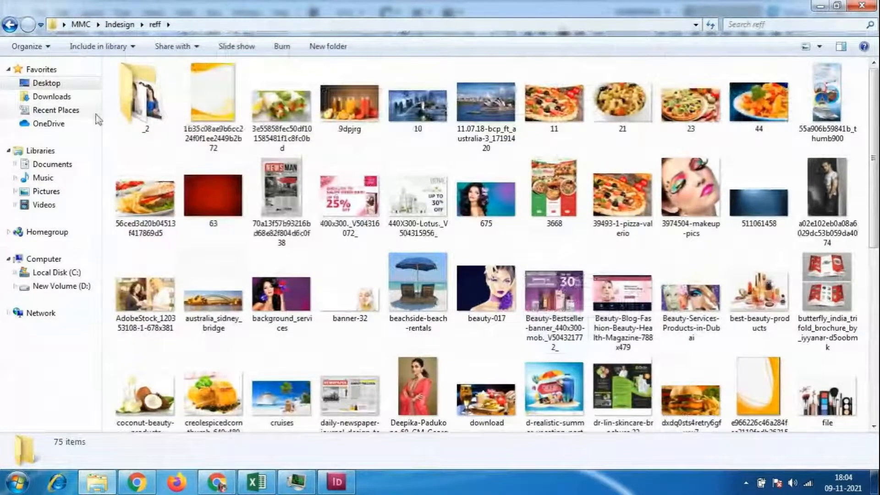
# - Open the butterfly_india_trifold_brochure image, examine its panel layout, and close it
pyautogui.doubleClick(827, 282)
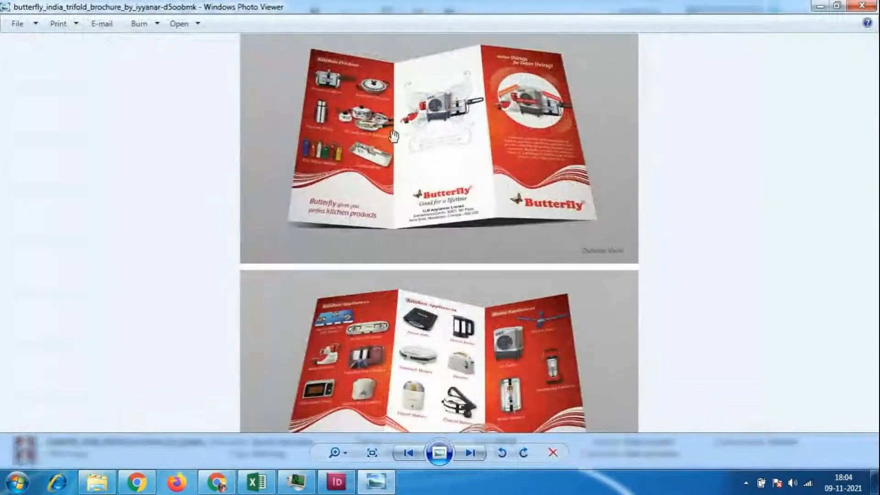
pyautogui.scroll(-1, 583, 349)
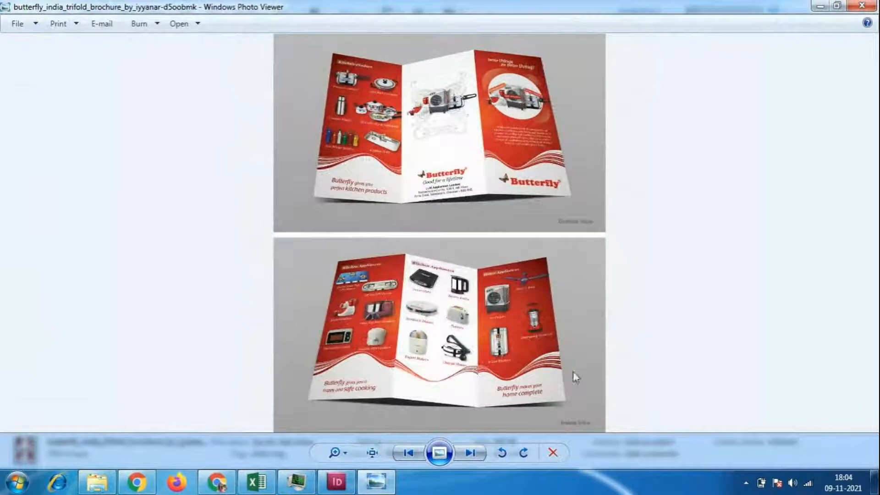
pyautogui.click(868, 6)
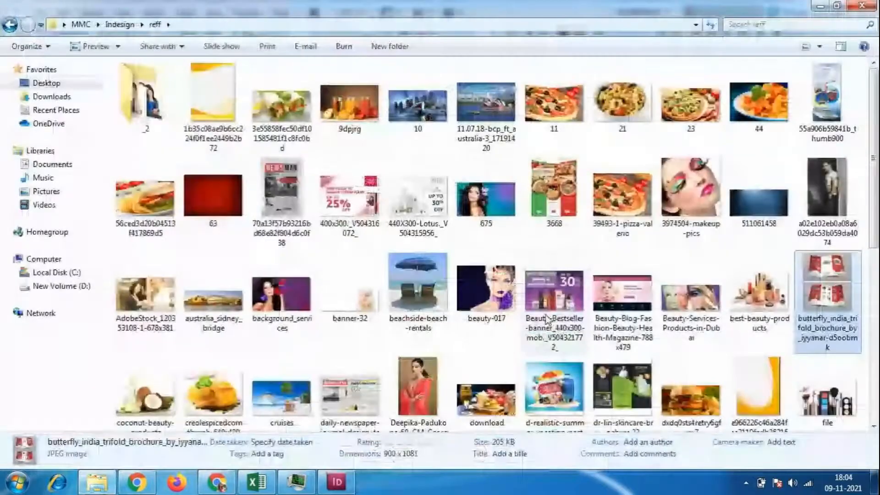
# - Return to the works folder and look through its thumbnails for a suitable layout reference
pyautogui.scroll(-5, 675, 192)
pyautogui.click(11, 26)
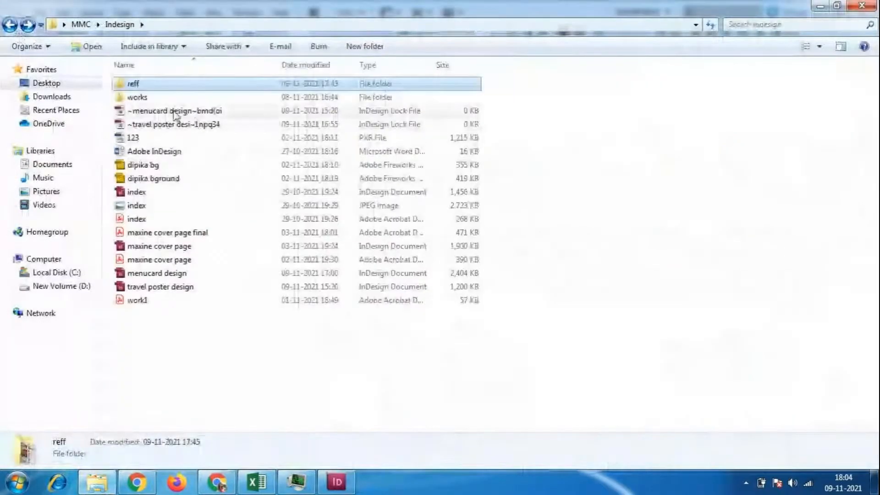
pyautogui.doubleClick(172, 97)
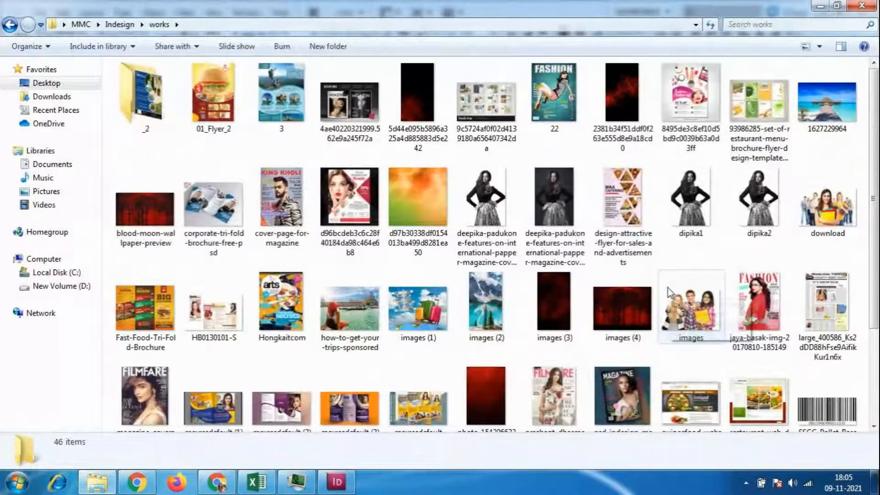
pyautogui.scroll(-3, 668, 288)
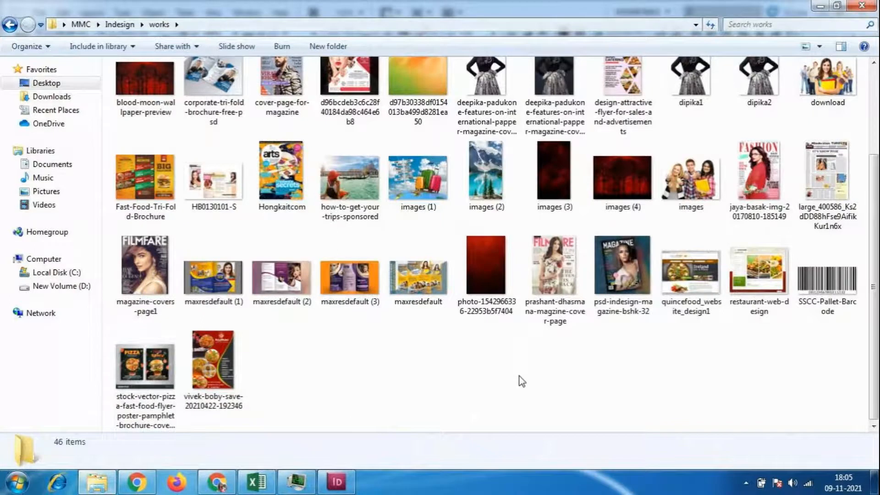
pyautogui.scroll(3, 521, 379)
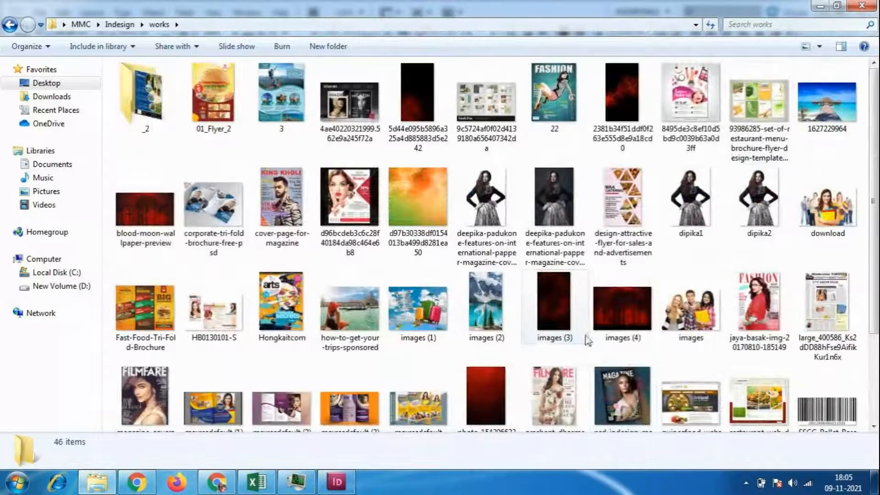
# - View the 01_Flyer_2 and restaurant-web-design images as layout references, closing each one after viewing
pyautogui.click(229, 101)
pyautogui.doubleClick(229, 100)
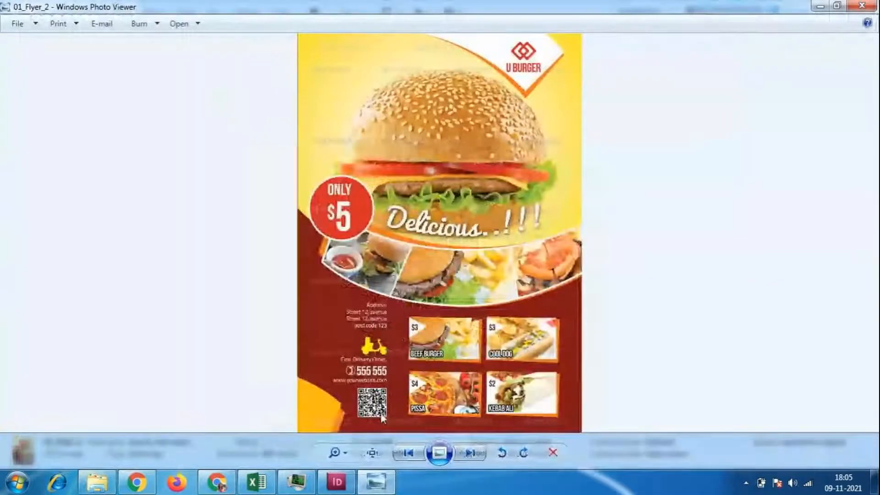
pyautogui.click(862, 5)
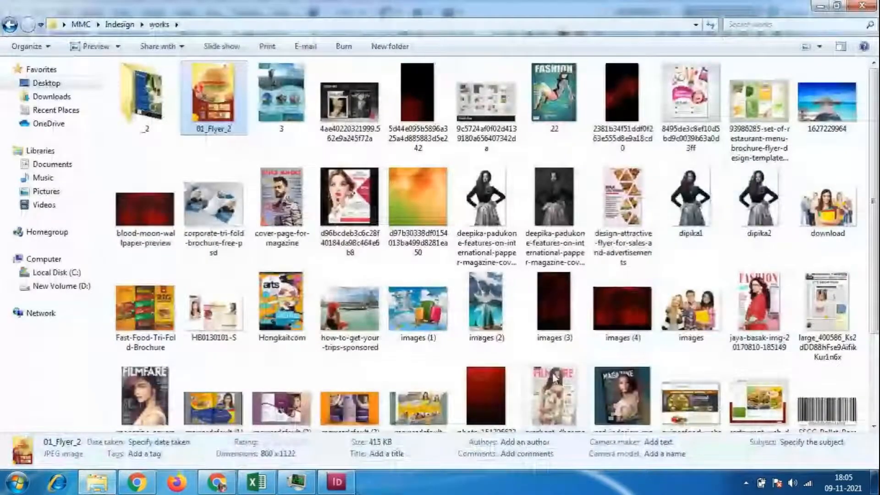
pyautogui.doubleClick(759, 402)
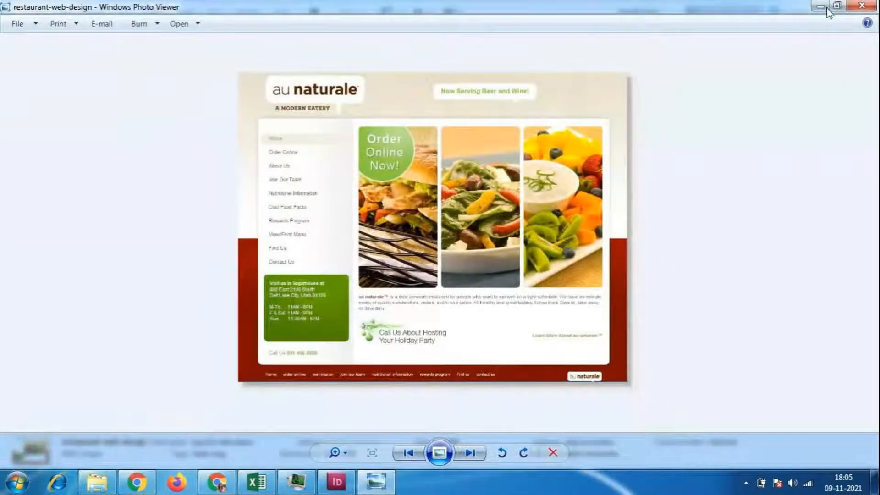
pyautogui.click(862, 5)
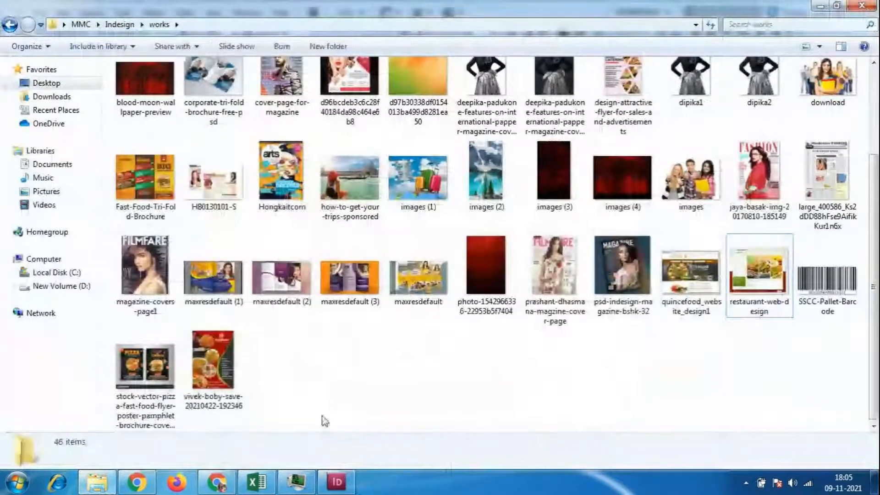
# - Check the menu card page in InDesign, and examine the maxresdefault (3) tri-fold brochure image from the works folder
pyautogui.click(335, 486)
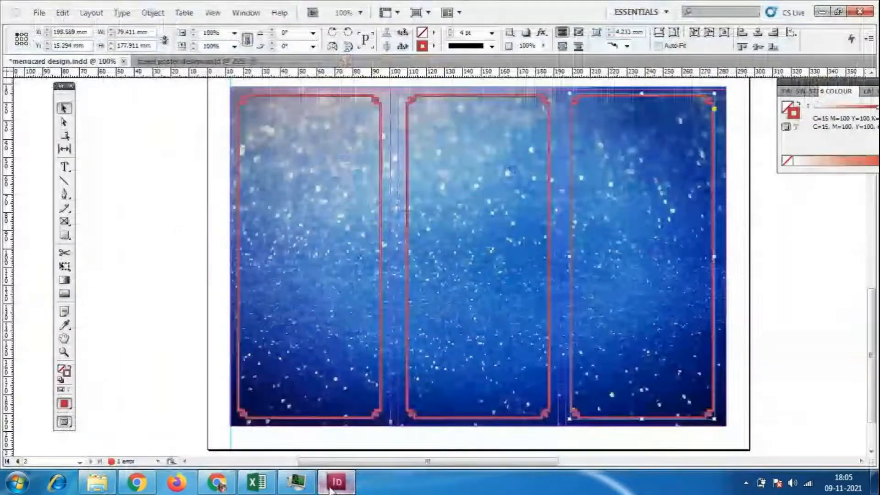
pyautogui.click(97, 482)
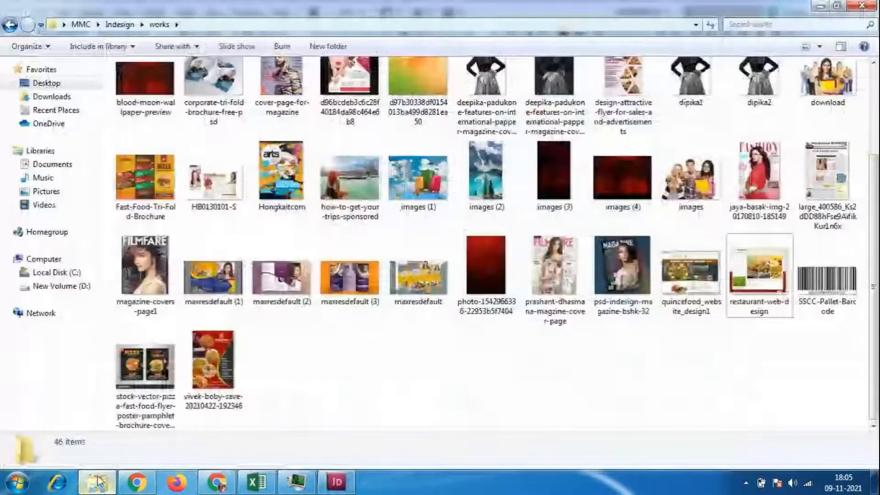
pyautogui.doubleClick(417, 273)
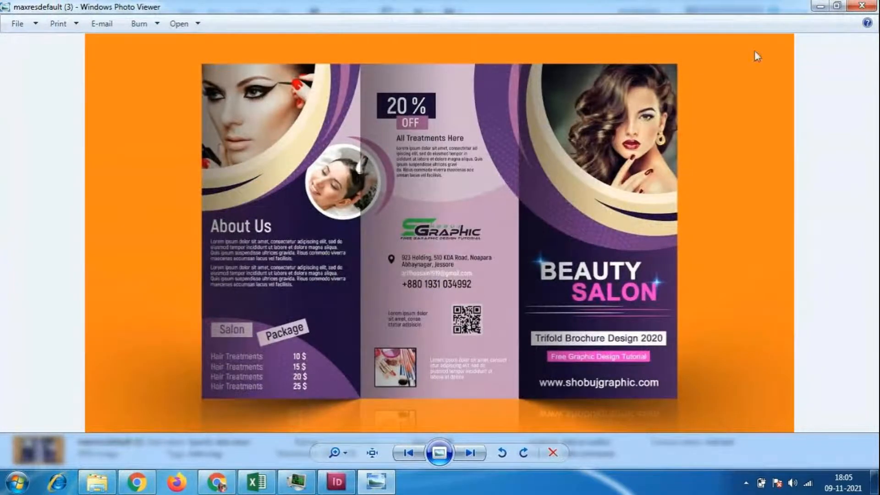
pyautogui.click(861, 6)
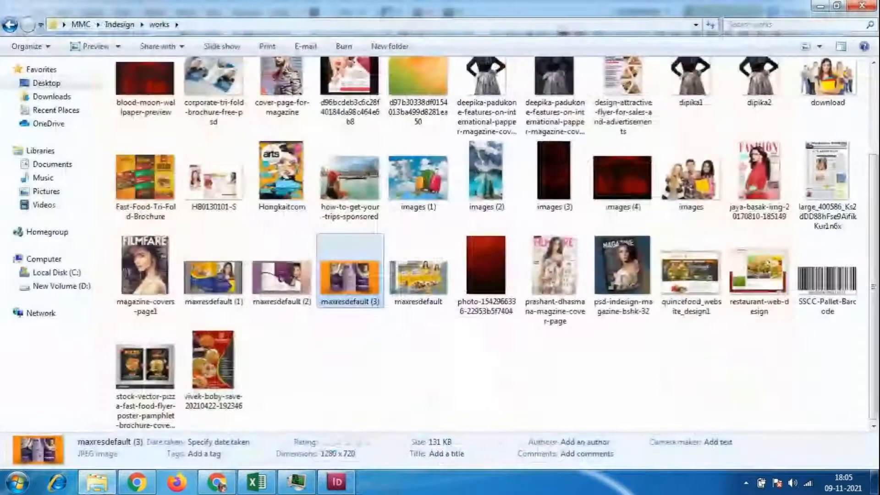
# - Switch back to InDesign and shrink the first column's red frame to about 62 by 45 mm at the column's upper end
pyautogui.click(337, 482)
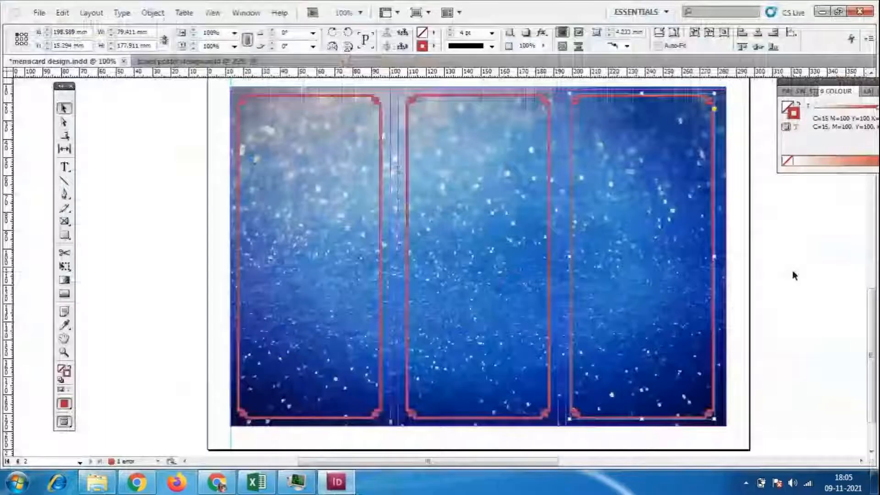
pyautogui.click(331, 98)
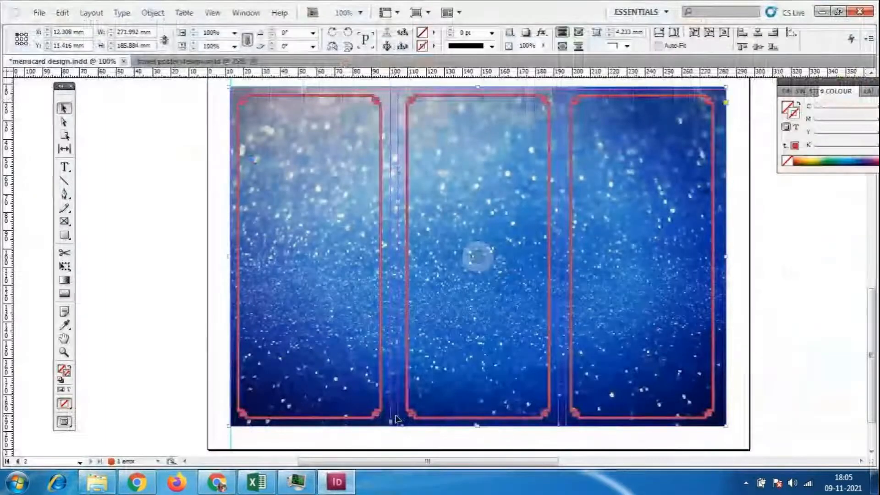
pyautogui.moveTo(386, 421); pyautogui.dragTo(348, 177)
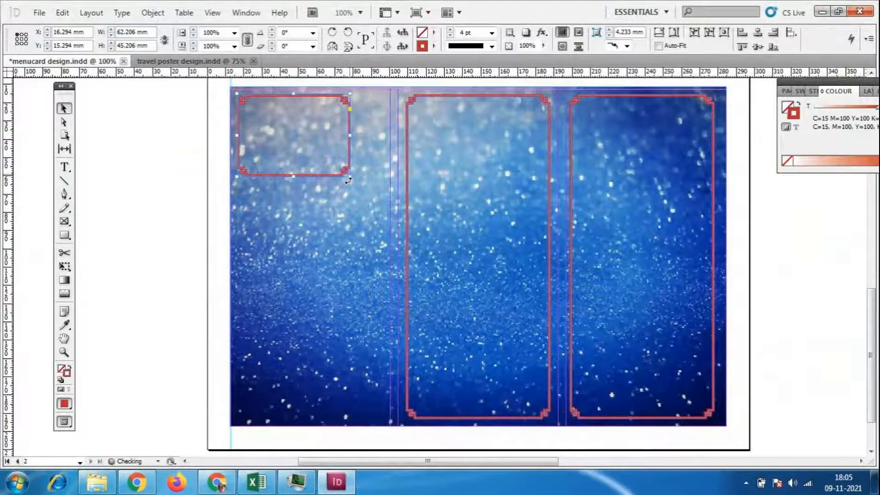
# - Add three smaller copies of the small red frame, about 53 by 43 mm, staggered down the first column
pyautogui.moveTo(345, 175); pyautogui.dragTo(328, 308)
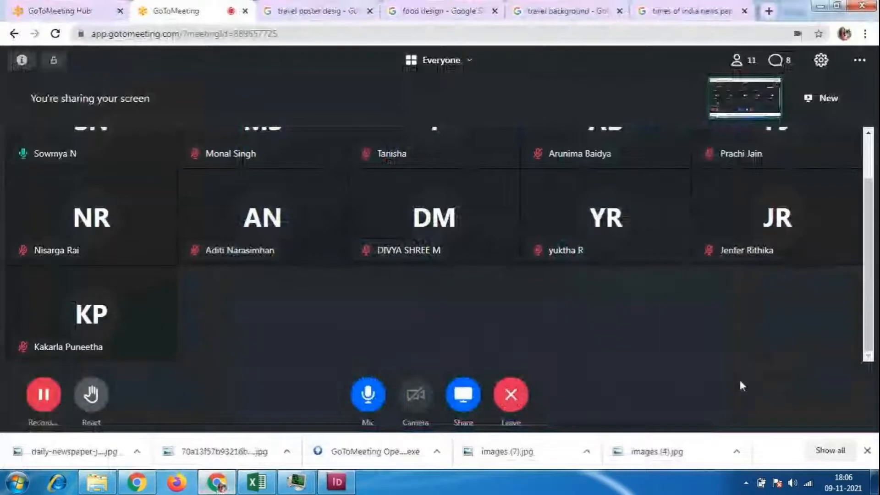
pyautogui.scroll(2, 724, 353)
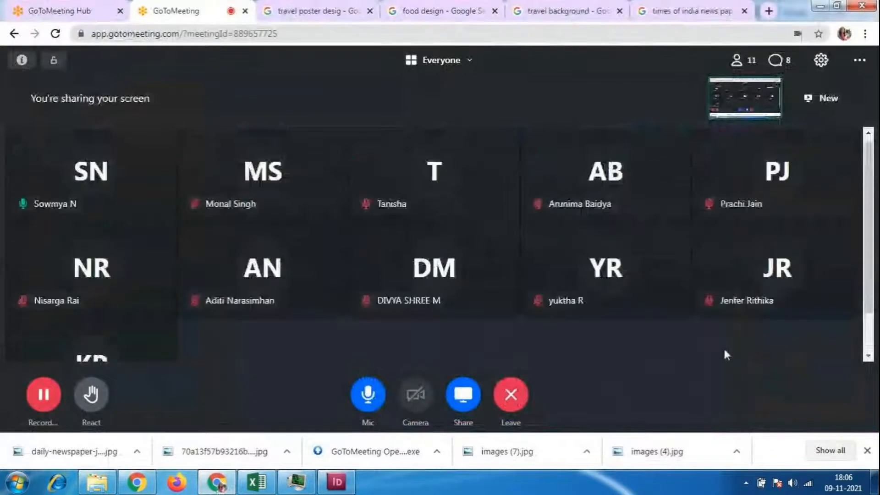
pyautogui.click(340, 479)
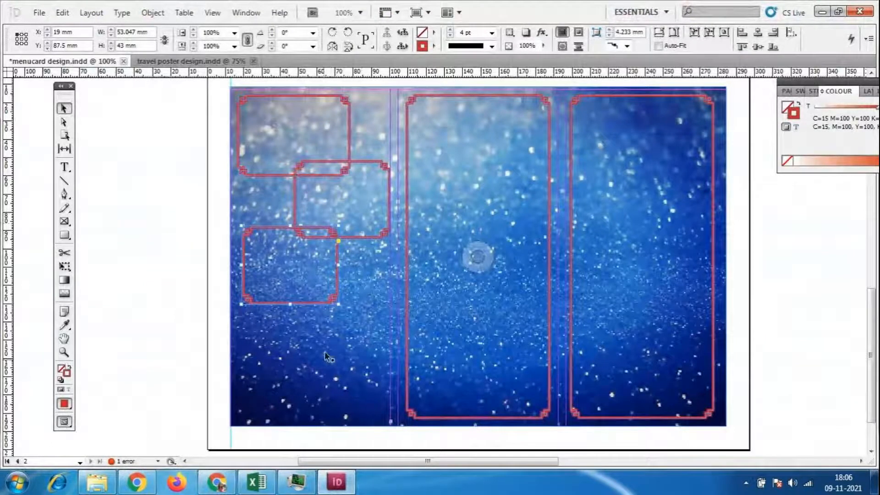
pyautogui.moveTo(329, 304); pyautogui.dragTo(330, 310)
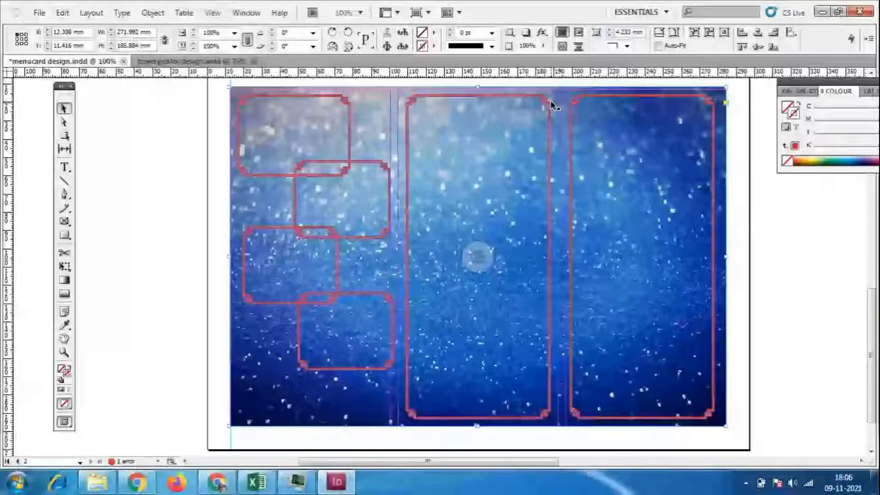
# - Place the images (5) picture of the burger, fries and cola from the reff folder into the middle column's frame
pyautogui.click(553, 105)
pyautogui.hotkey('ctrl', 'd')
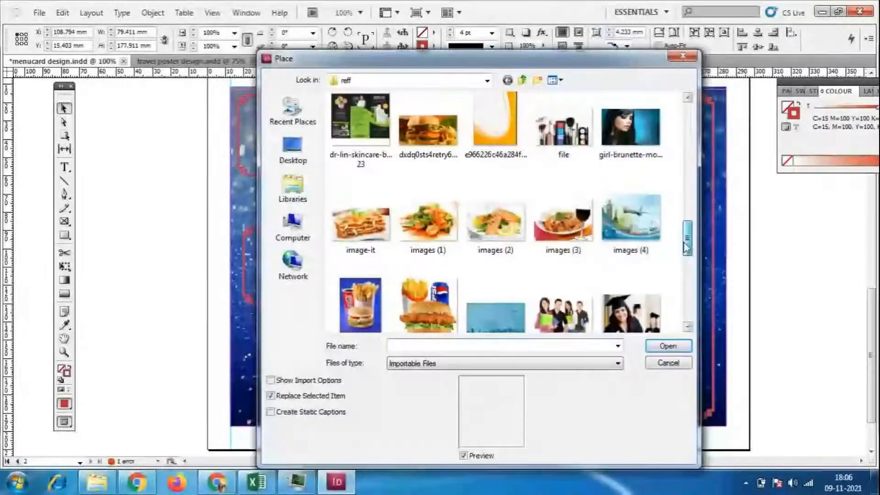
pyautogui.scroll(-1, 686, 265)
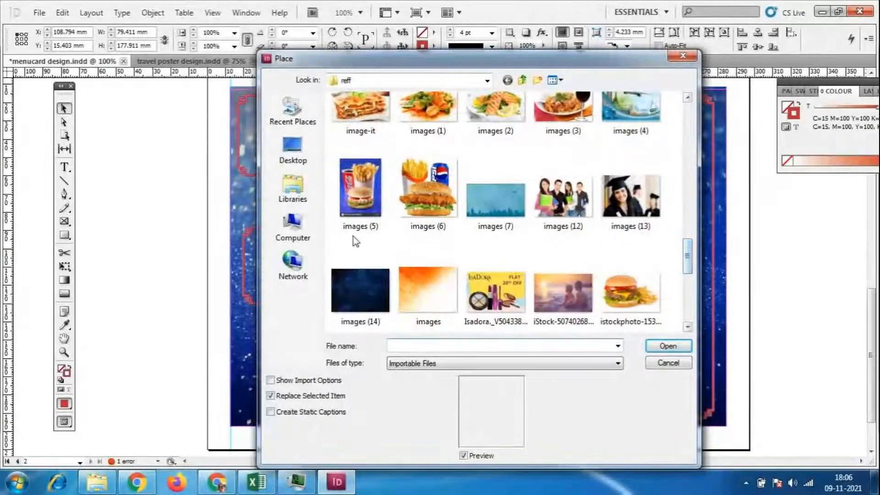
pyautogui.click(358, 194)
pyautogui.click(666, 347)
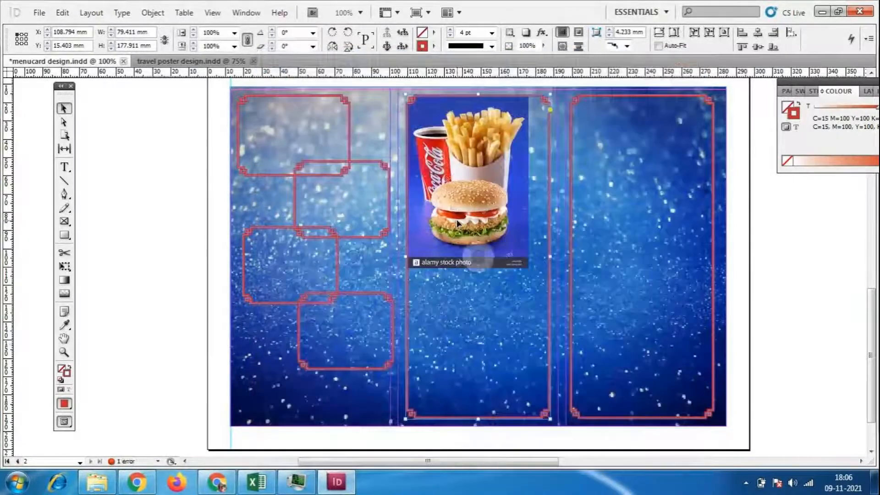
# - Fit the burger, fries and cola picture to its frame with Fit Content to Frame
pyautogui.rightClick(468, 218)
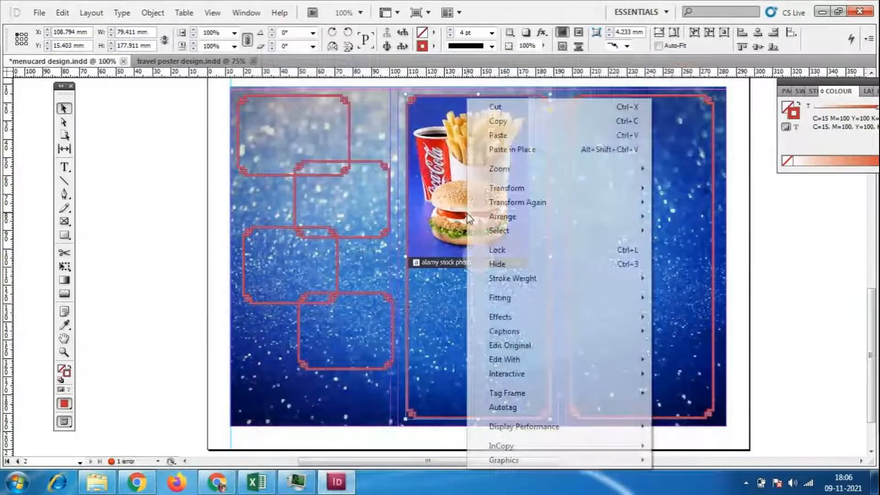
pyautogui.moveTo(511, 300)
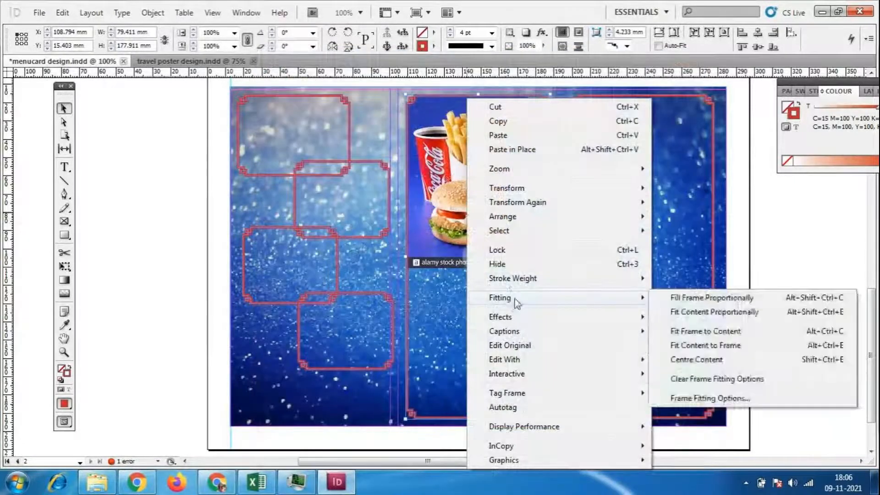
pyautogui.click(719, 349)
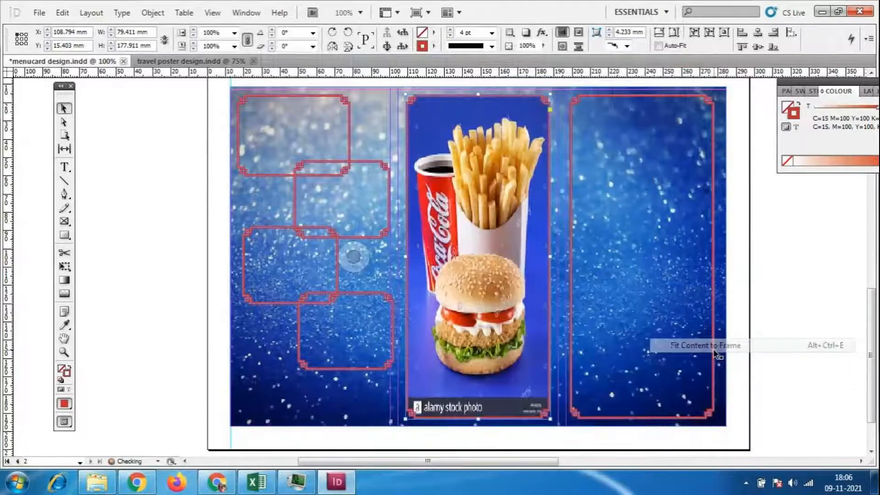
pyautogui.click(478, 256)
pyautogui.click(643, 292)
pyautogui.click(545, 289)
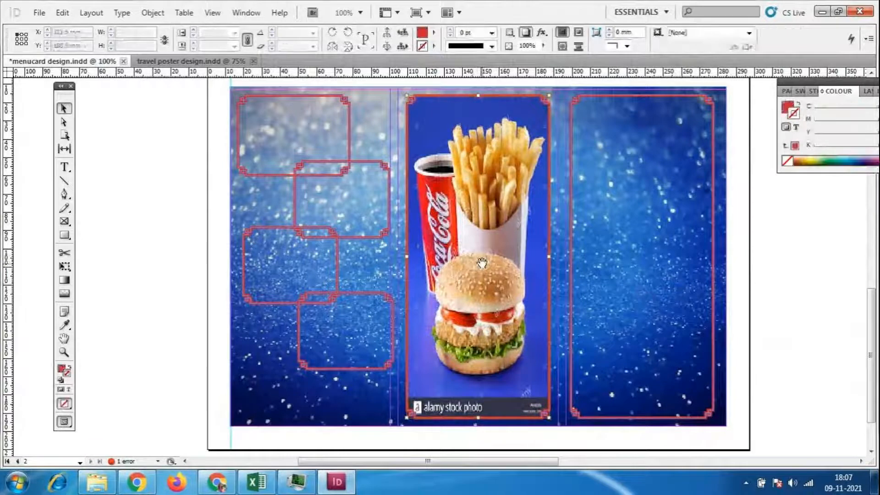
pyautogui.click(768, 384)
# - Switch to the GoToMeeting window, mute and unmute the microphone there, and return to InDesign
pyautogui.click(217, 481)
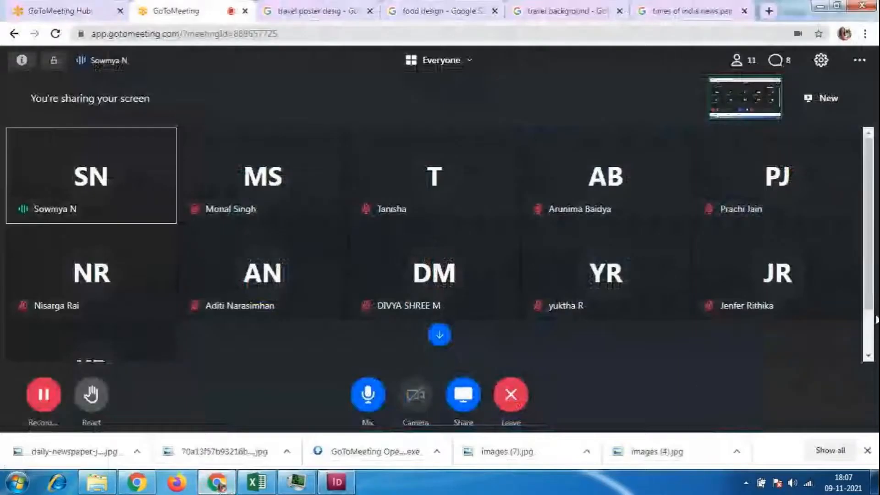
pyautogui.scroll(-2, 868, 256)
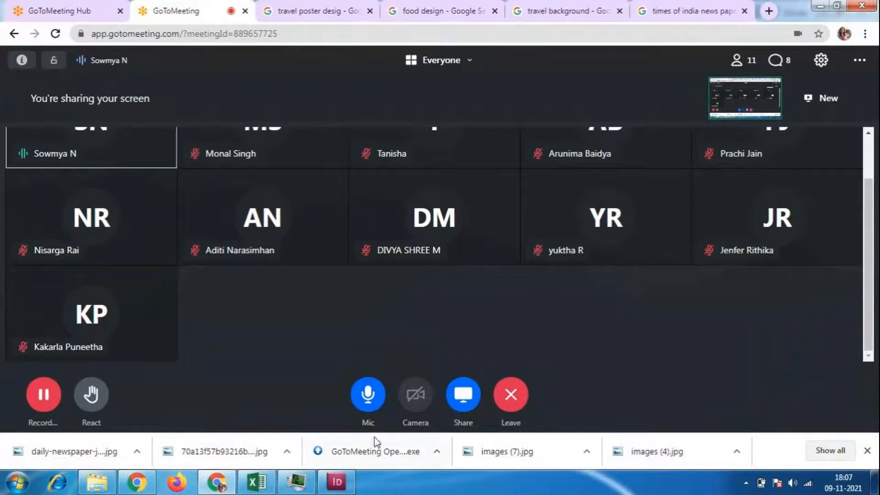
pyautogui.click(369, 396)
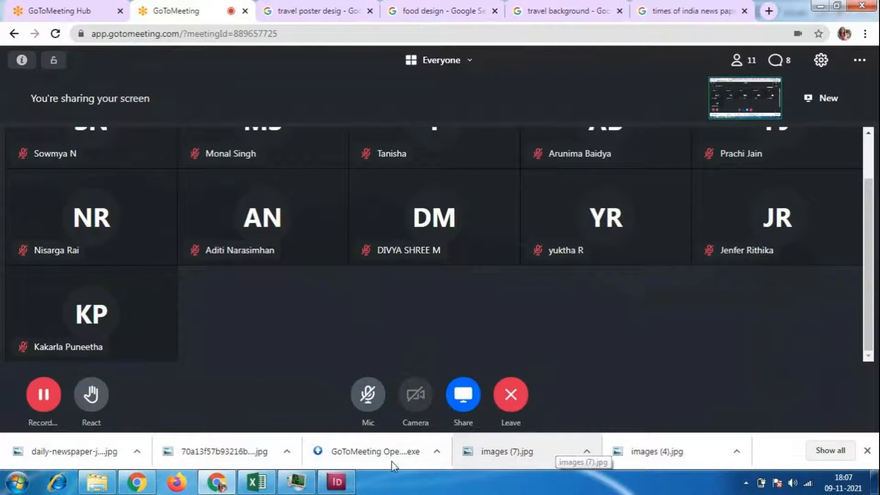
pyautogui.click(368, 394)
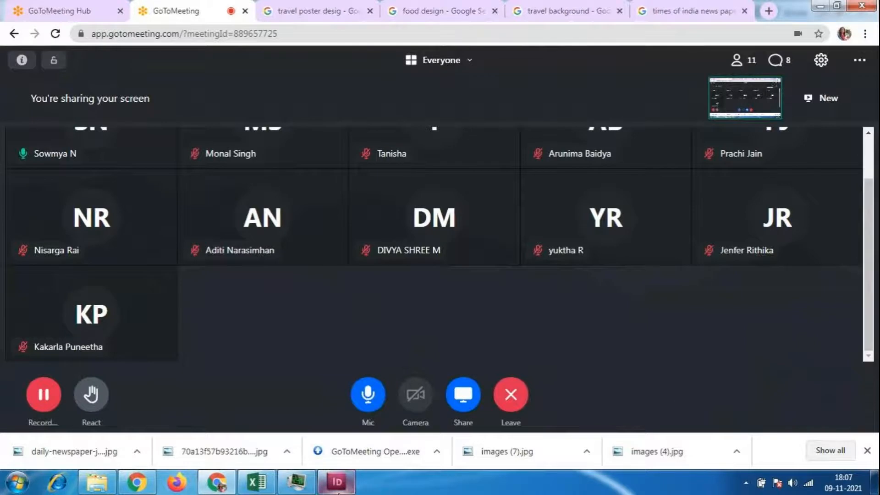
pyautogui.click(337, 486)
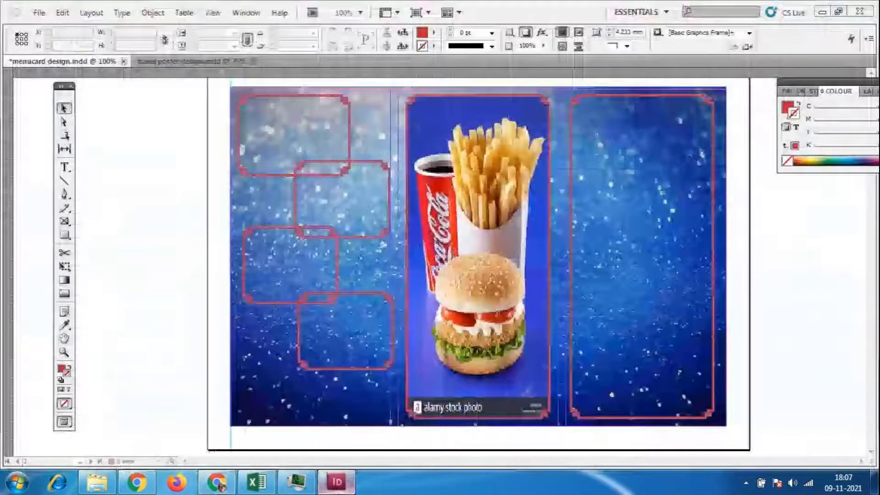
# - Fade the burger, fries and cola picture downward with a Gradient Feather running from above its frame to its lower end
pyautogui.click(476, 271)
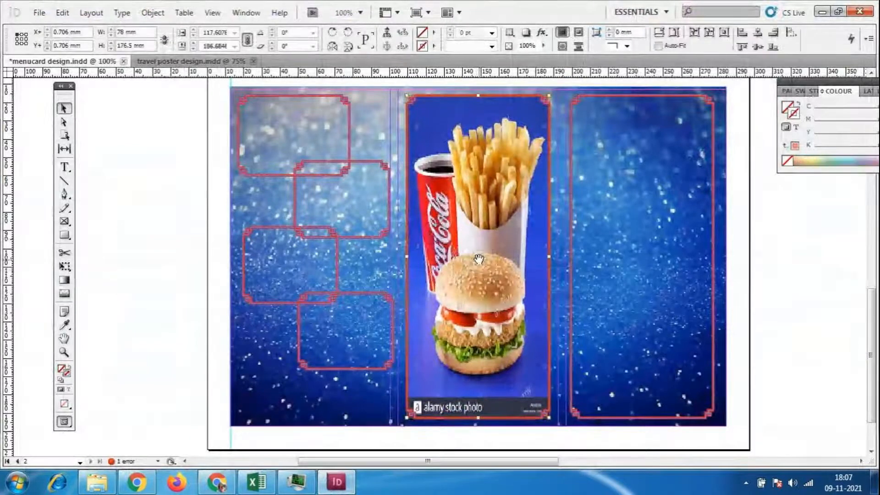
pyautogui.click(64, 294)
pyautogui.scroll(3, 491, 142)
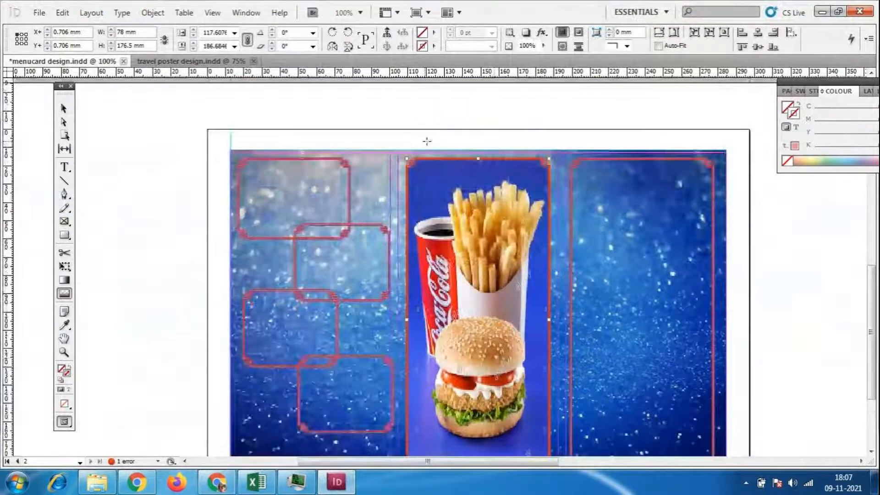
pyautogui.moveTo(427, 142); pyautogui.dragTo(415, 440)
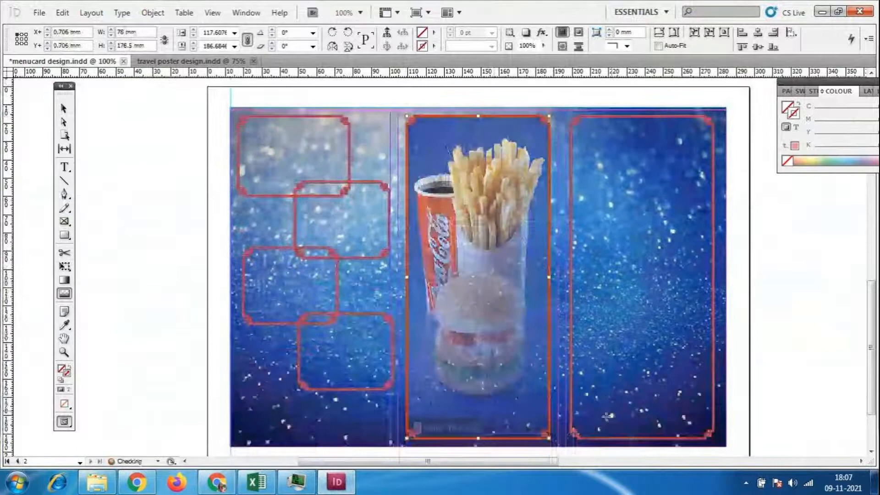
pyautogui.click(64, 108)
pyautogui.click(126, 176)
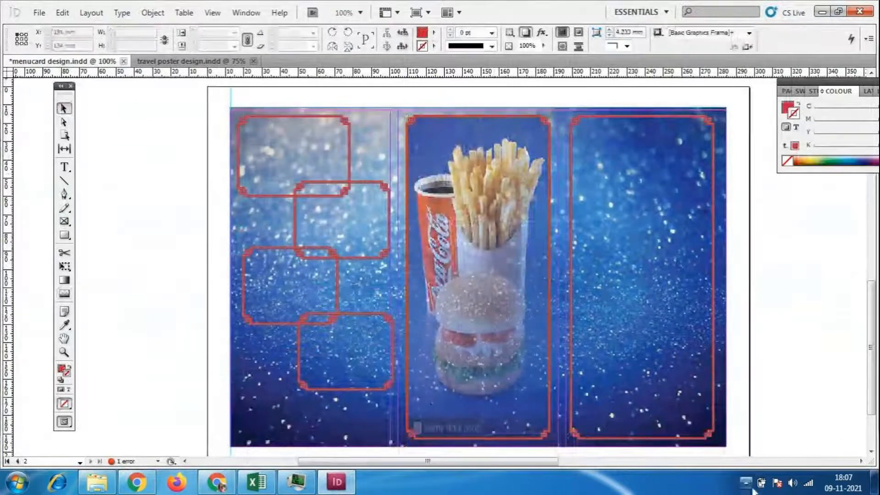
pyautogui.hotkey('ctrl', '-')
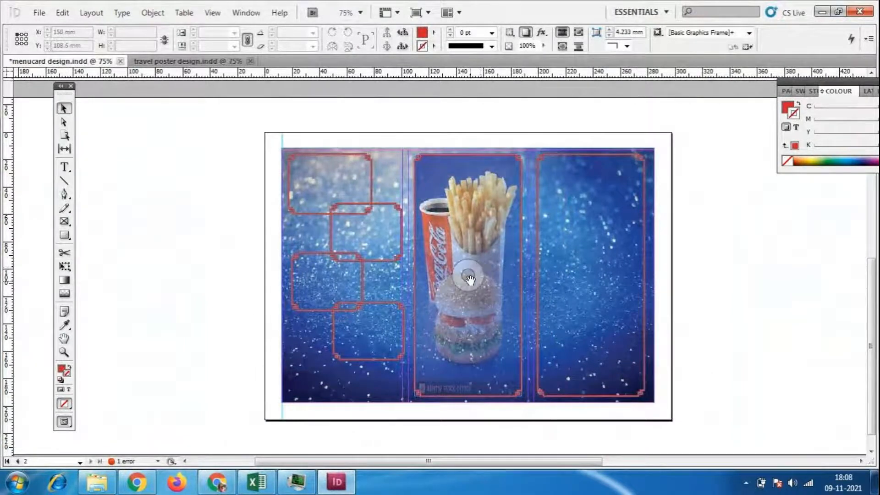
pyautogui.click(468, 277)
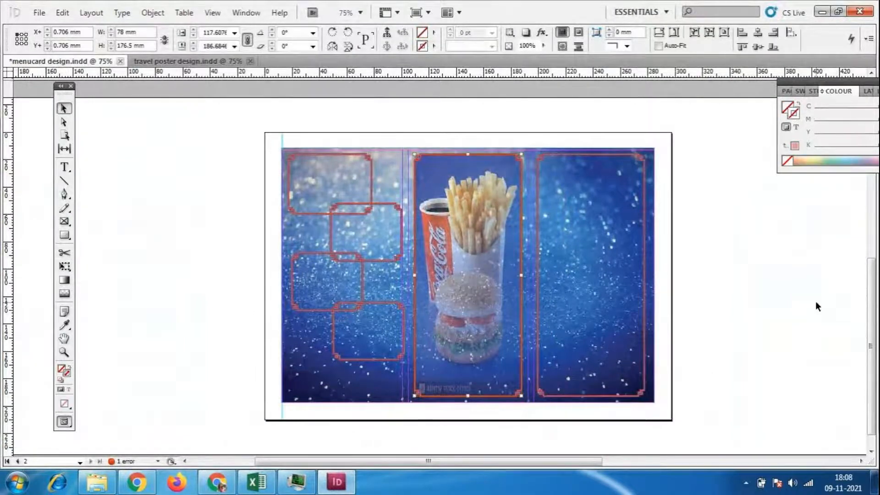
pyautogui.click(816, 302)
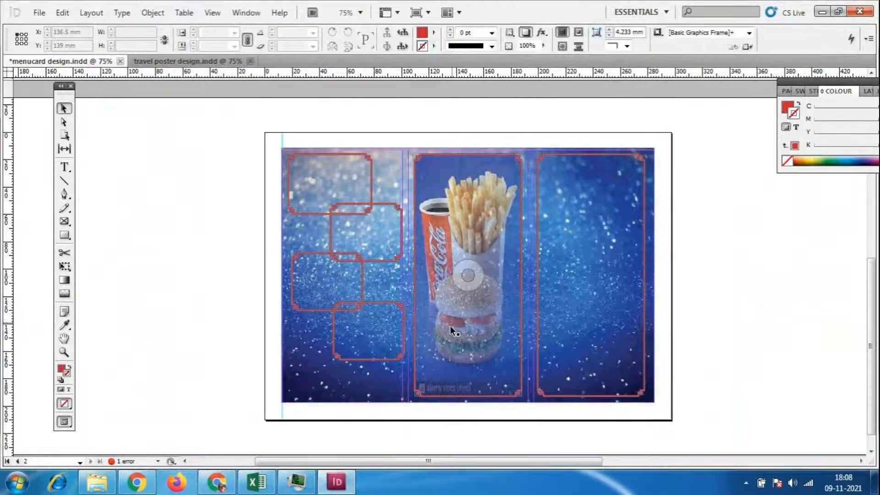
pyautogui.click(468, 275)
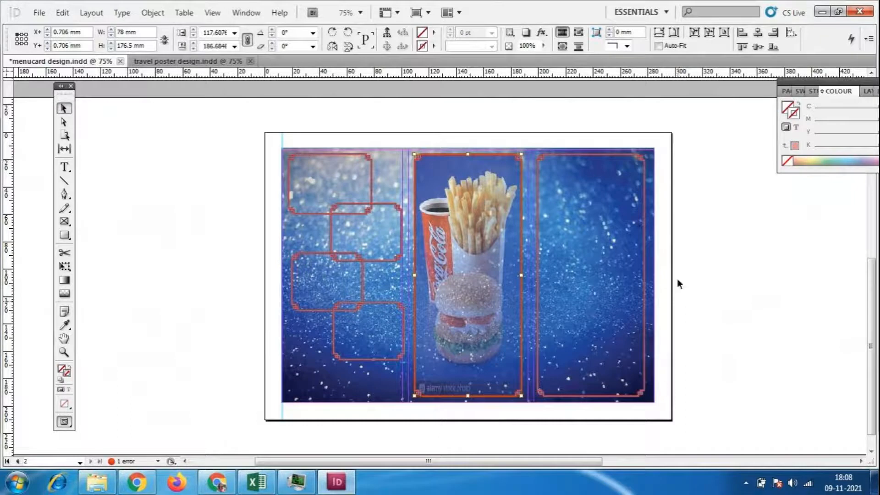
# - Open the Place dialog for the blue background frame and browse the works folder for a different background picture
pyautogui.click(297, 393)
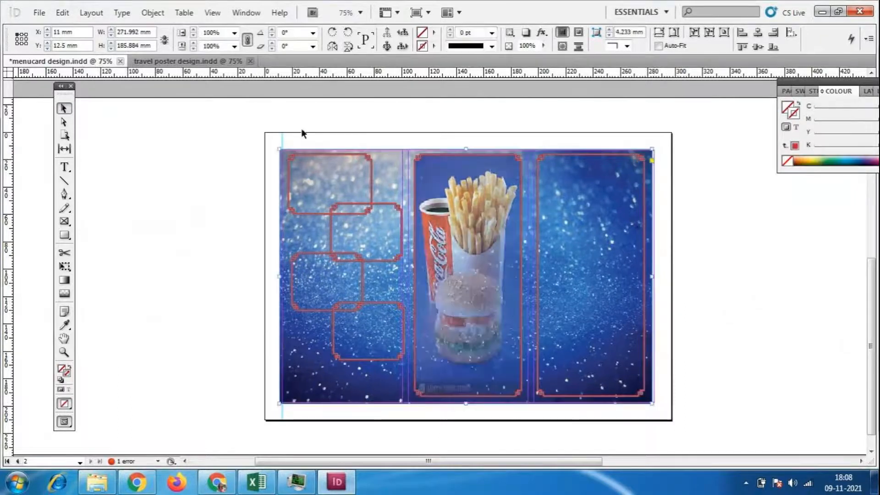
pyautogui.click(40, 13)
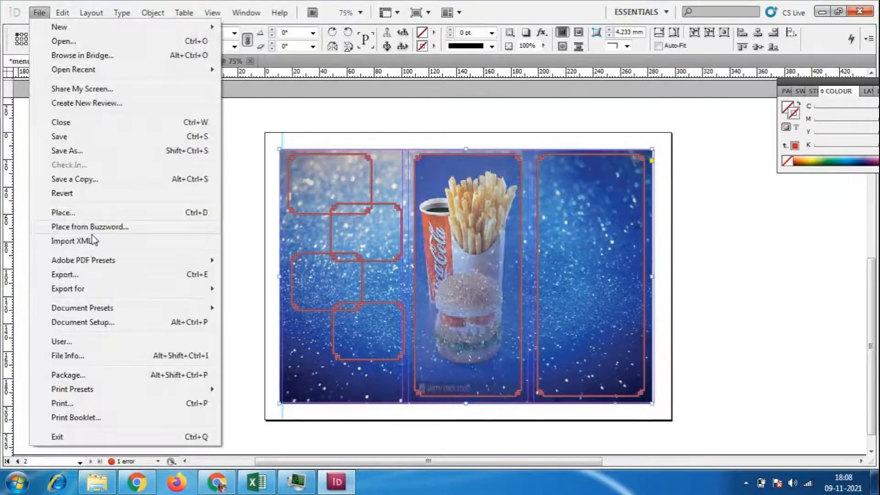
pyautogui.click(62, 212)
pyautogui.moveTo(686, 133); pyautogui.dragTo(686, 96)
pyautogui.click(523, 81)
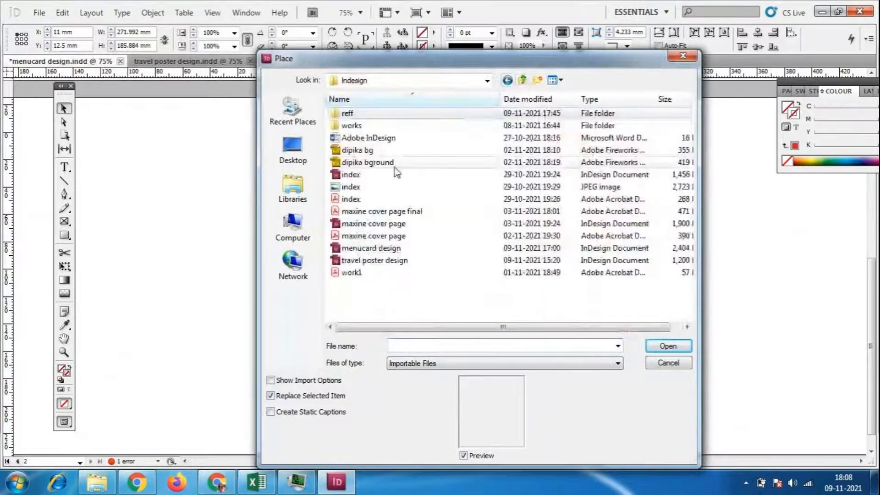
pyautogui.click(351, 126)
pyautogui.click(351, 125)
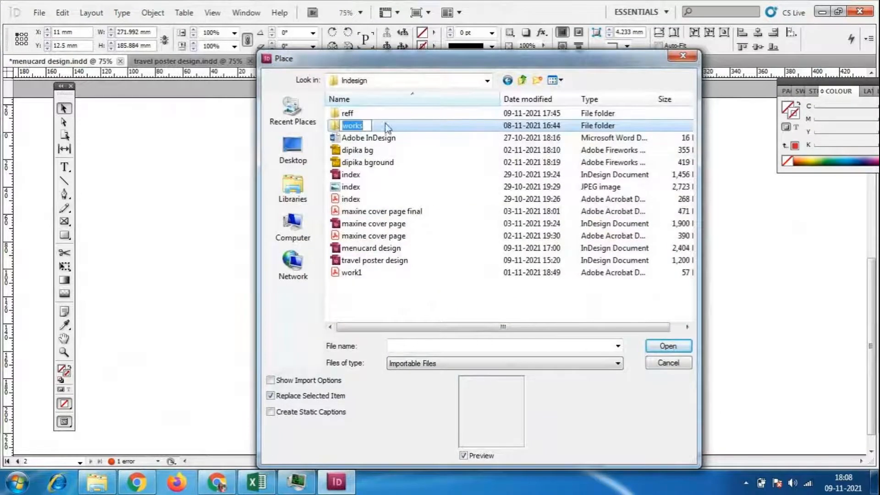
pyautogui.doubleClick(334, 125)
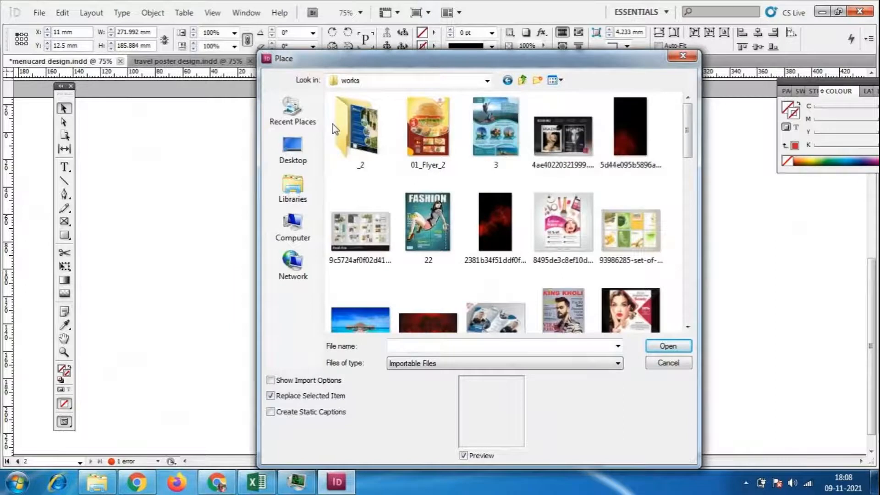
pyautogui.moveTo(687, 140)
pyautogui.mouseDown()
pyautogui.moveTo(689, 313)
pyautogui.moveTo(673, 152)
pyautogui.mouseUp()
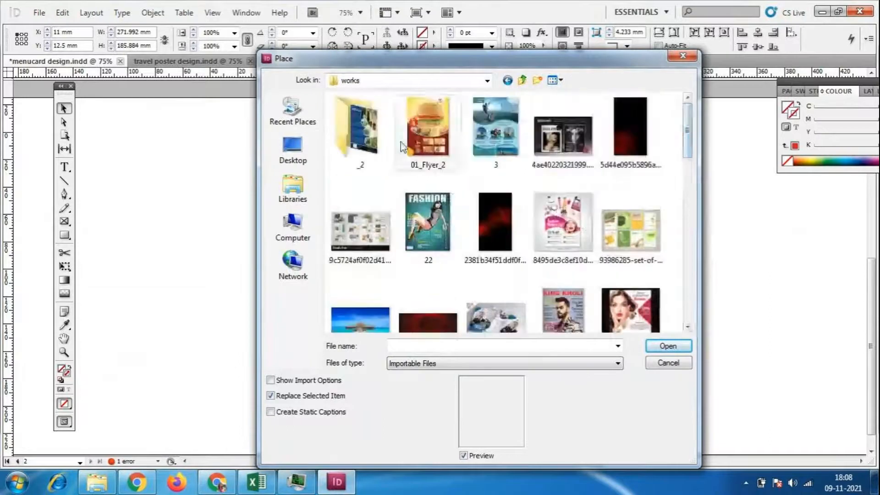
pyautogui.doubleClick(387, 135)
pyautogui.click(522, 81)
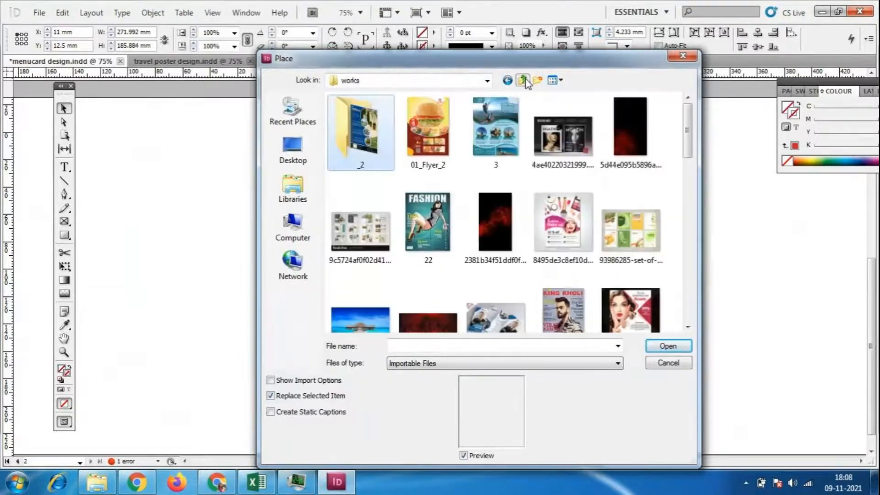
# - Replace the blue background with the istockphoto-121 picture of vegetables and fruit from the reff folder
pyautogui.click(523, 81)
pyautogui.doubleClick(345, 113)
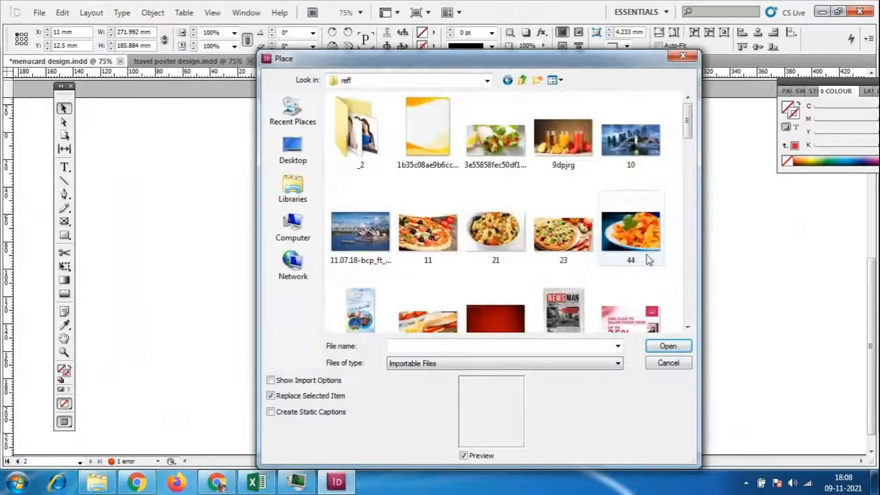
pyautogui.moveTo(687, 134); pyautogui.dragTo(669, 294)
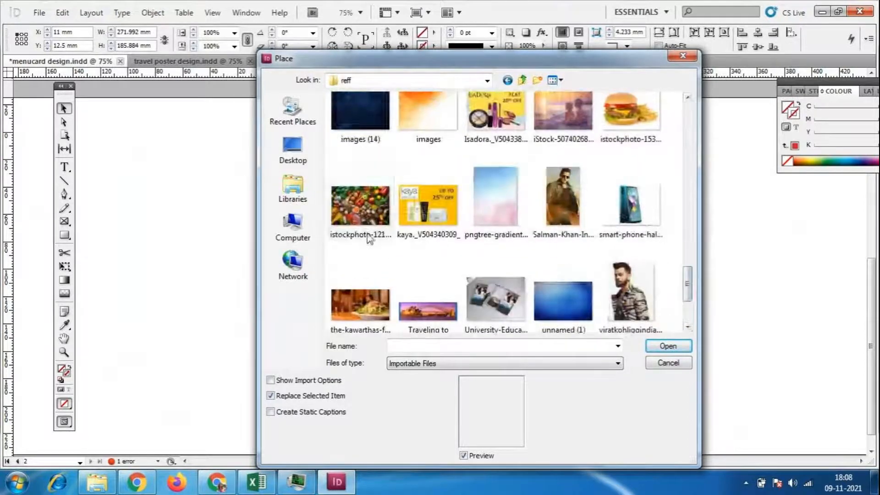
pyautogui.click(370, 224)
pyautogui.doubleClick(370, 225)
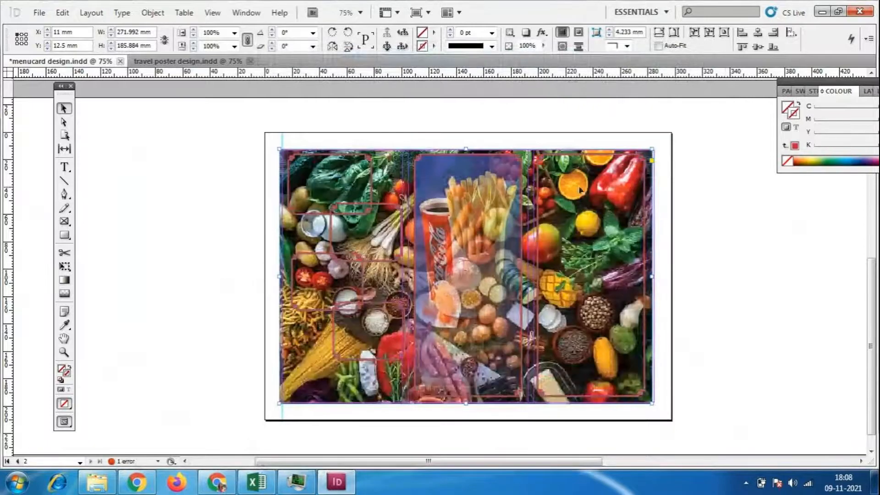
# - Move the faded burger picture and its red frame from the middle column onto the pasteboard right of the page
pyautogui.click(753, 349)
pyautogui.click(454, 266)
pyautogui.moveTo(472, 232); pyautogui.dragTo(778, 253)
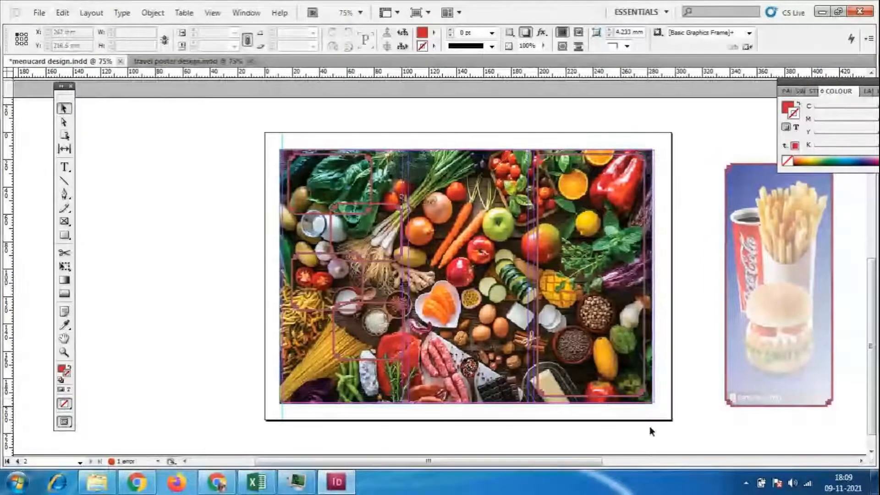
# - Fill the two uppermost red frames in the first column with white
pyautogui.click(292, 161)
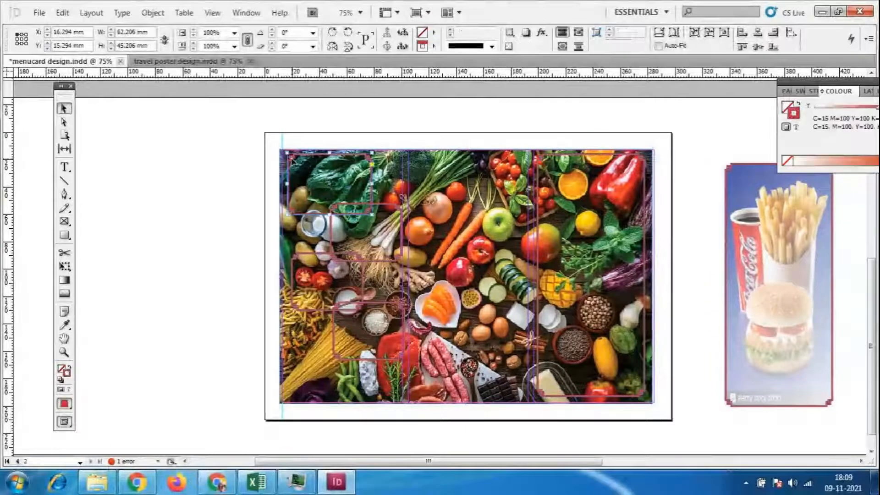
pyautogui.click(433, 32)
pyautogui.click(455, 60)
pyautogui.click(191, 230)
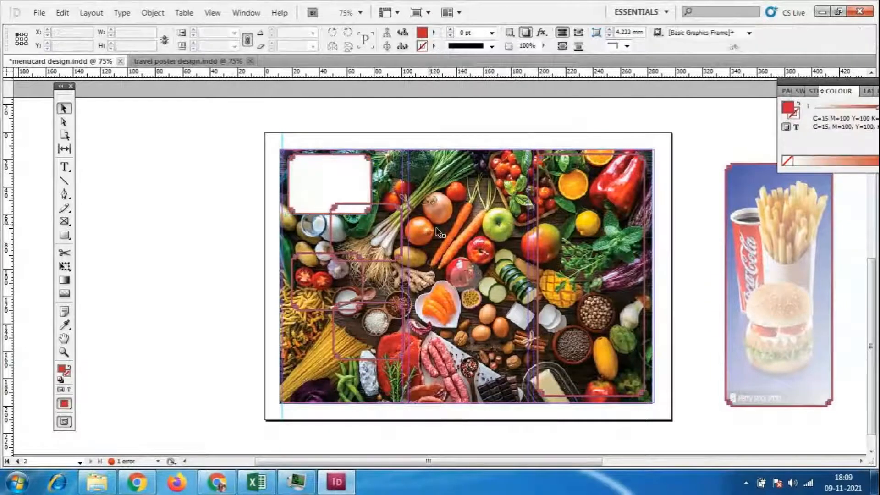
pyautogui.click(375, 203)
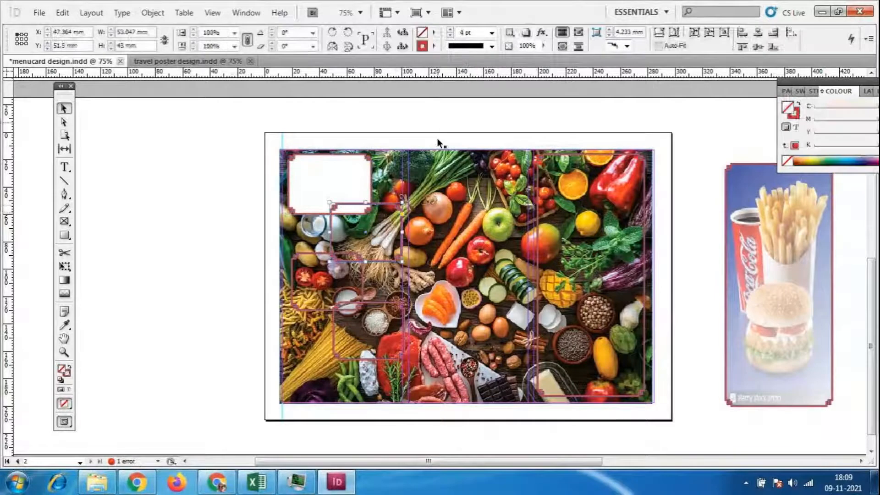
pyautogui.click(433, 33)
pyautogui.click(455, 60)
pyautogui.click(128, 232)
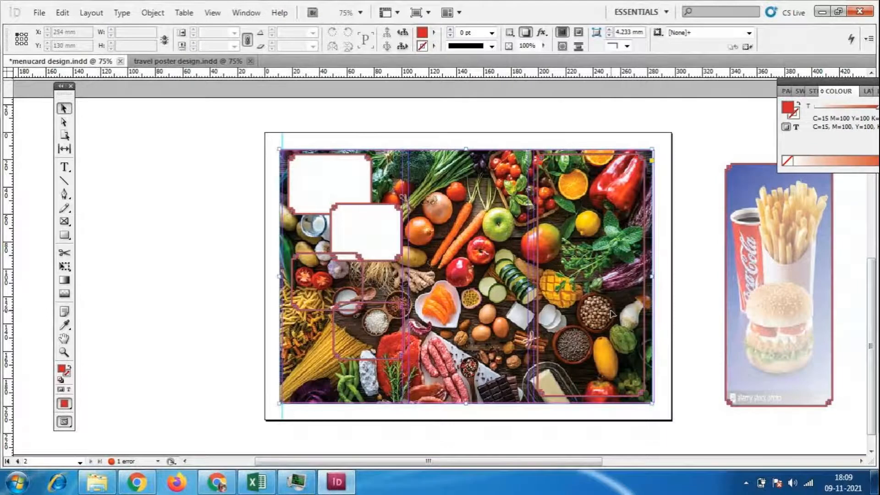
# - Try one horizontal and two vertical Gradient Feather fades on the vegetable background picture, undoing each attempt
pyautogui.click(496, 349)
pyautogui.click(65, 294)
pyautogui.moveTo(229, 262); pyautogui.dragTo(639, 304)
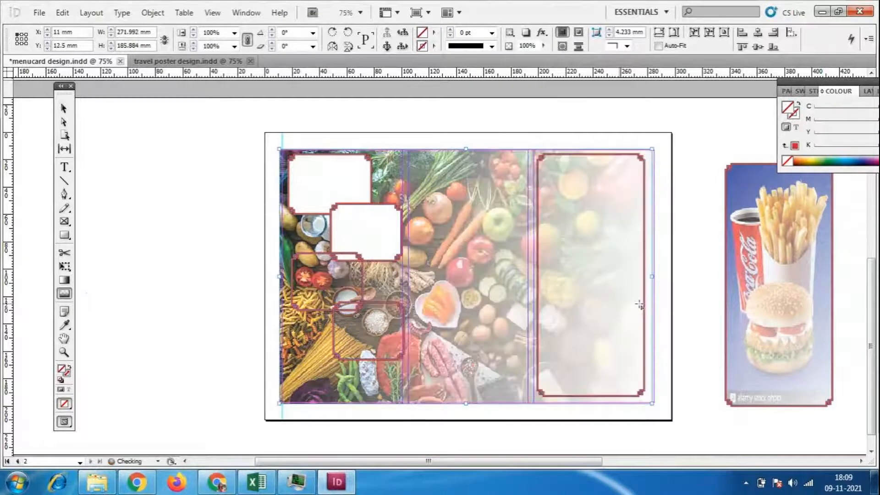
pyautogui.hotkey('ctrl', 'z')
pyautogui.moveTo(484, 181); pyautogui.dragTo(474, 370)
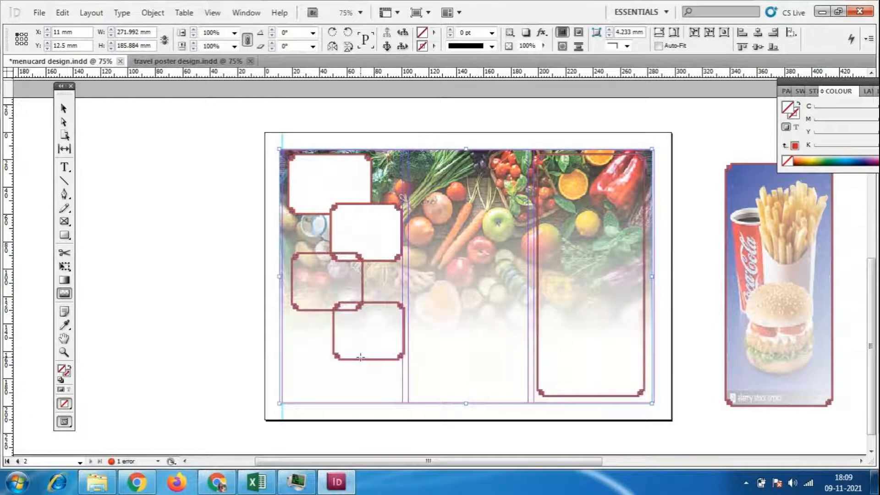
pyautogui.hotkey('ctrl', 'z')
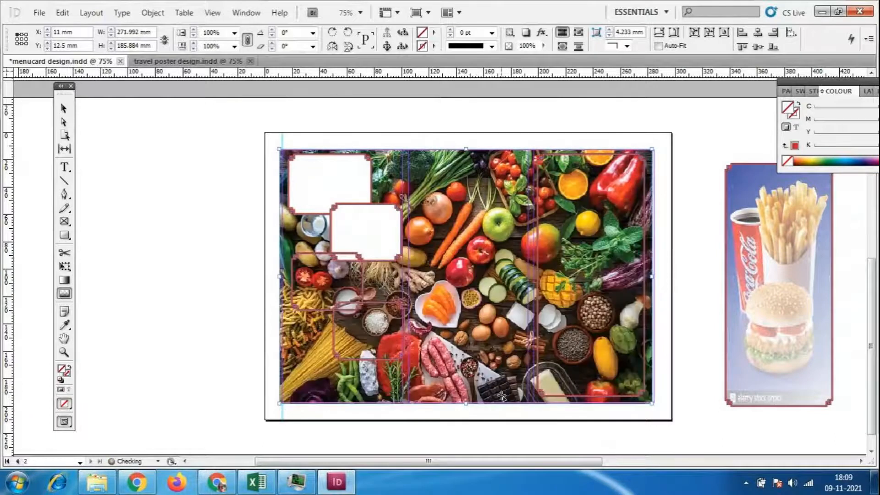
pyautogui.moveTo(449, 97); pyautogui.dragTo(469, 422)
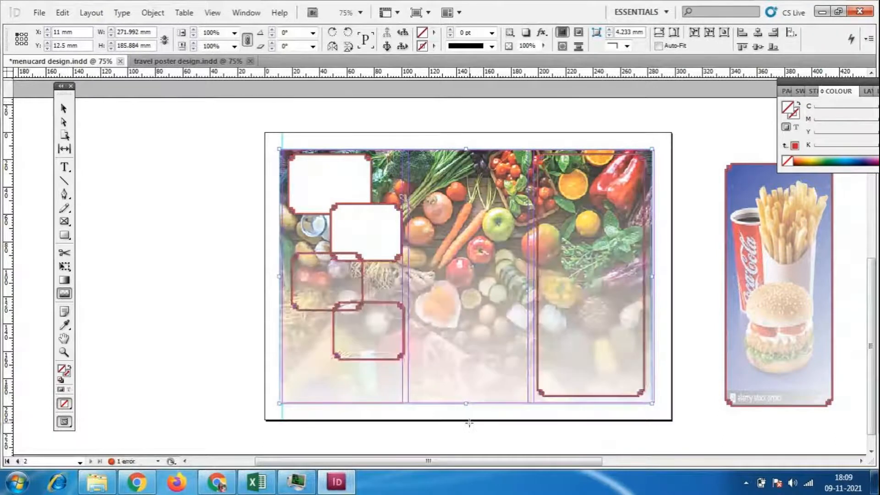
pyautogui.hotkey('ctrl', 'z')
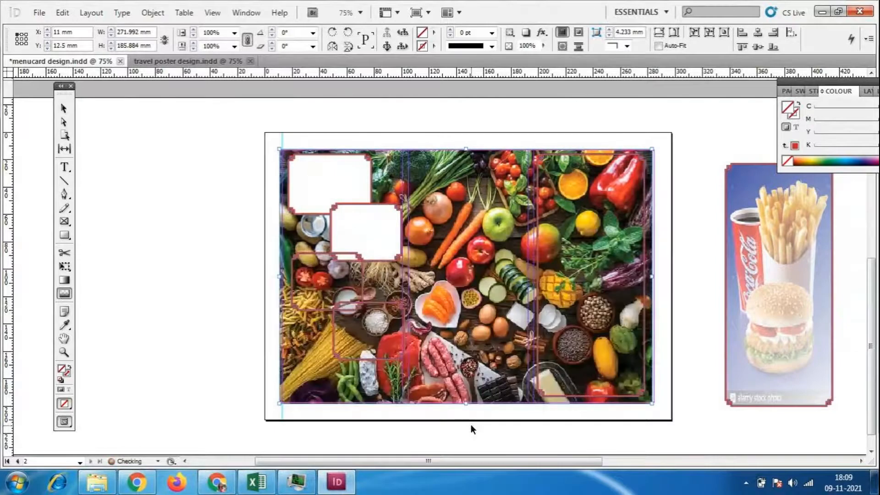
pyautogui.click(64, 108)
pyautogui.click(88, 174)
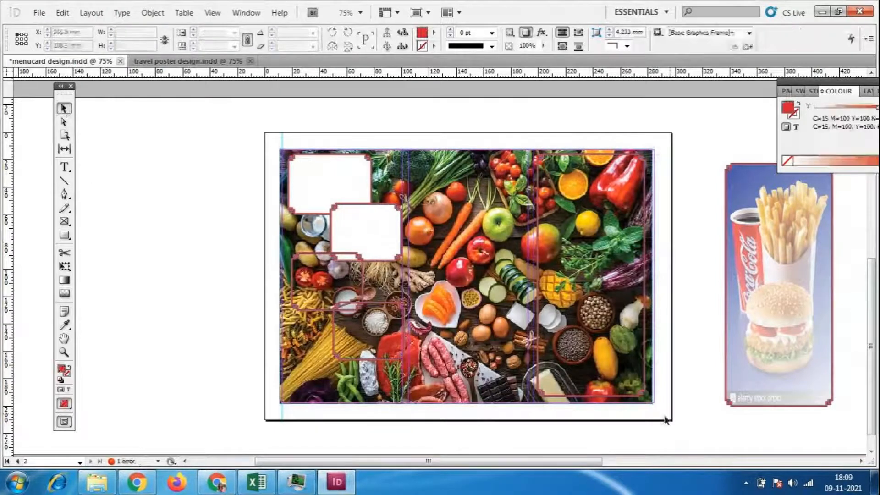
# - Apply a Directional Feather to the vegetable background picture with a bottom feather width of 50 mm
pyautogui.click(648, 339)
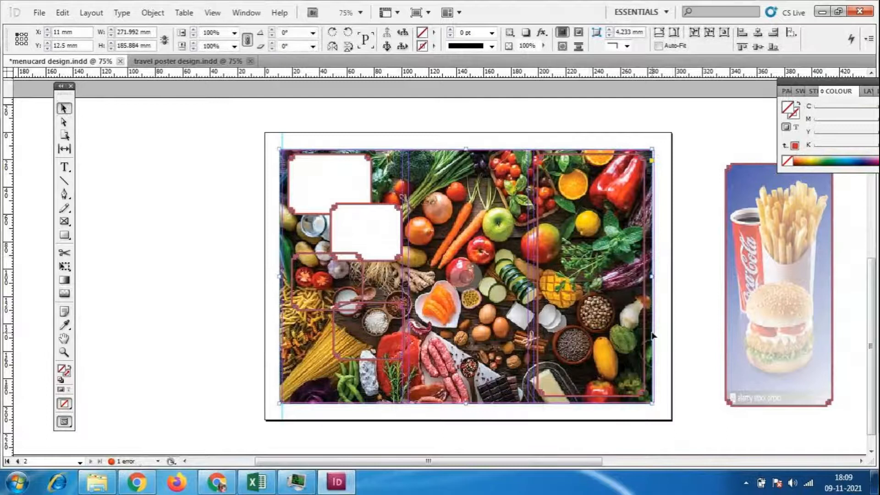
pyautogui.click(654, 317)
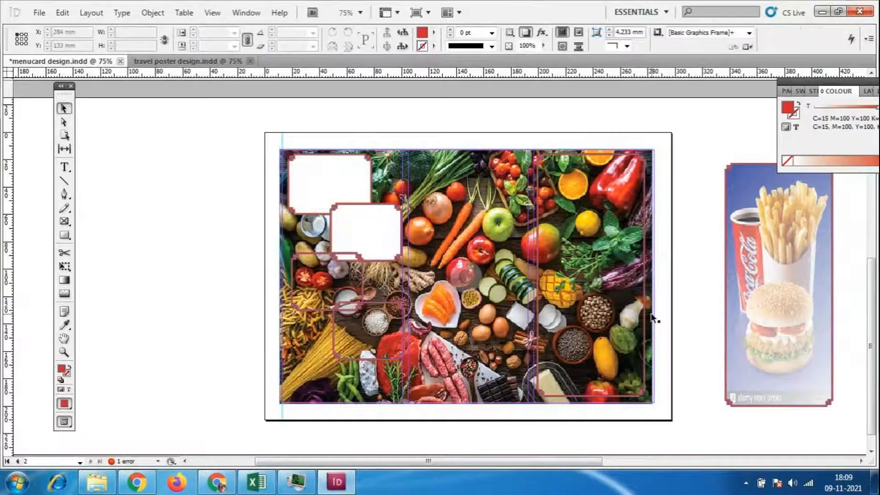
pyautogui.click(654, 318)
pyautogui.click(542, 32)
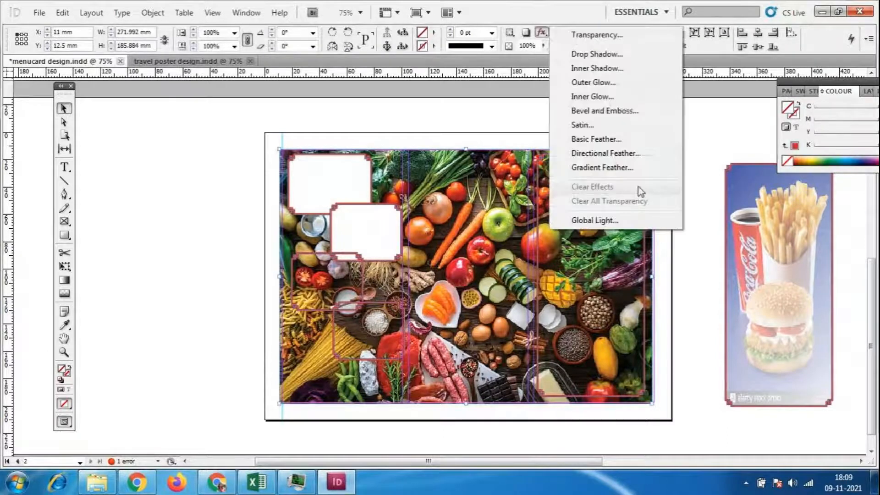
pyautogui.click(617, 154)
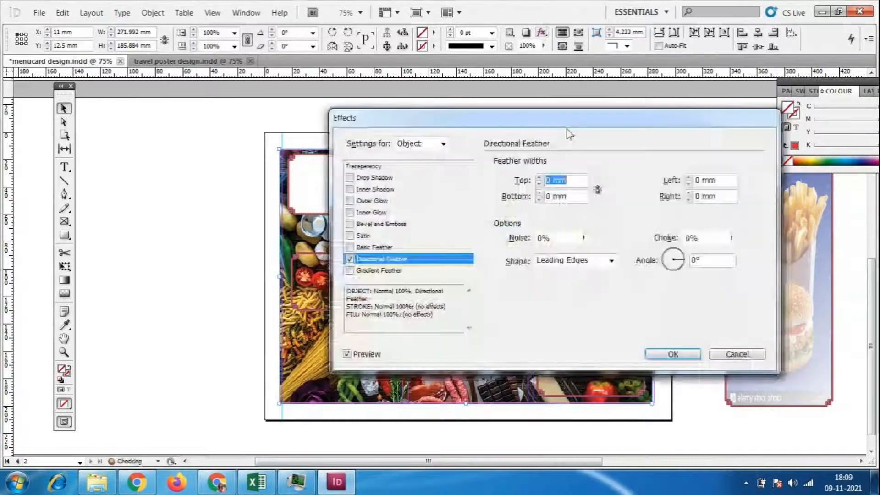
pyautogui.moveTo(555, 124); pyautogui.dragTo(392, 281)
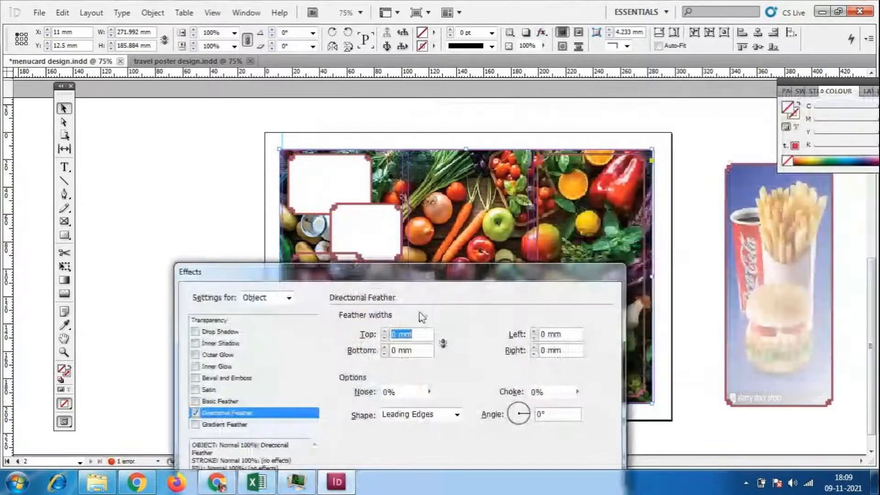
pyautogui.moveTo(452, 273); pyautogui.dragTo(330, 110)
pyautogui.click(264, 187)
pyautogui.click(264, 186)
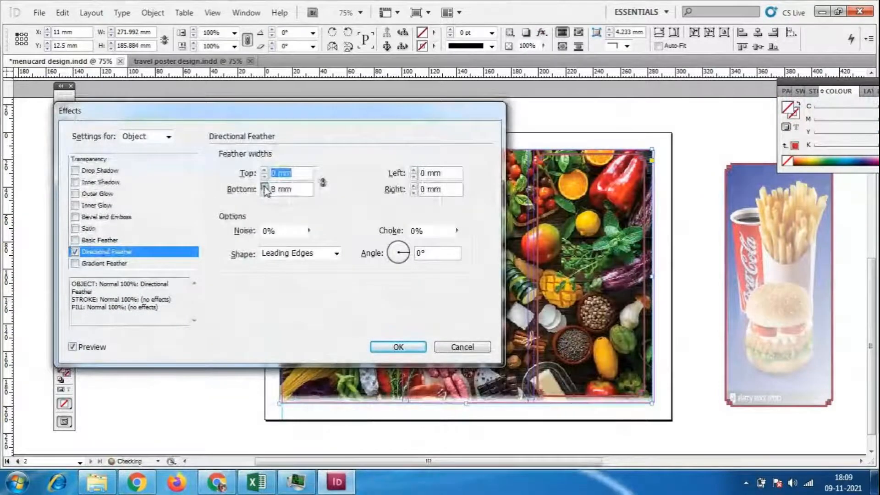
pyautogui.click(264, 187)
pyautogui.click(263, 186)
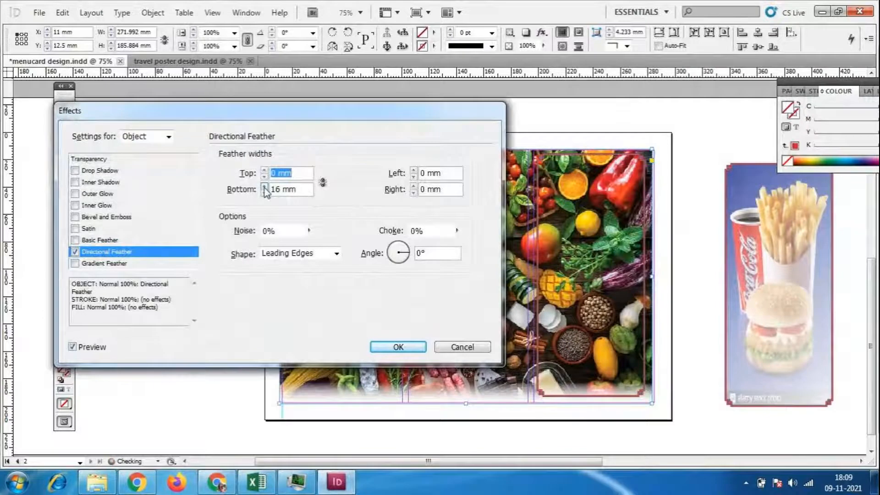
pyautogui.click(264, 186)
pyautogui.click(264, 187)
pyautogui.click(264, 186)
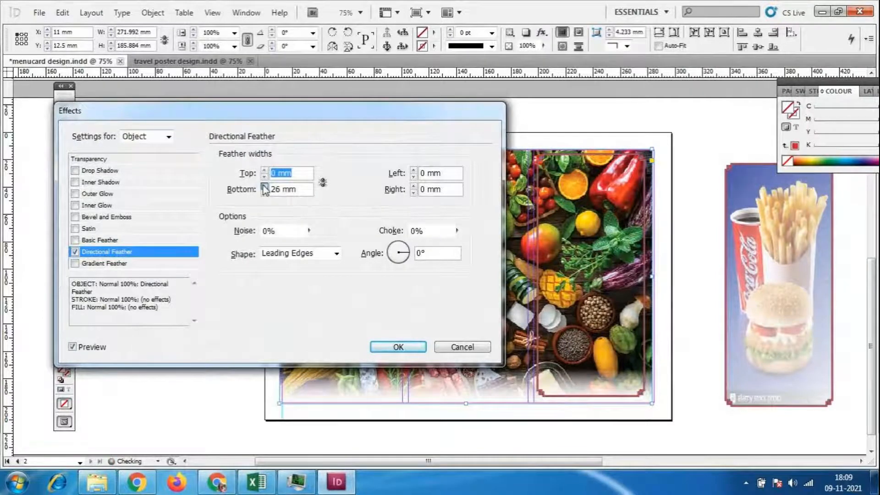
pyautogui.click(264, 187)
pyautogui.click(264, 186)
pyautogui.click(264, 186)
pyautogui.click(264, 187)
pyautogui.click(264, 187)
pyautogui.click(264, 187)
pyautogui.click(264, 186)
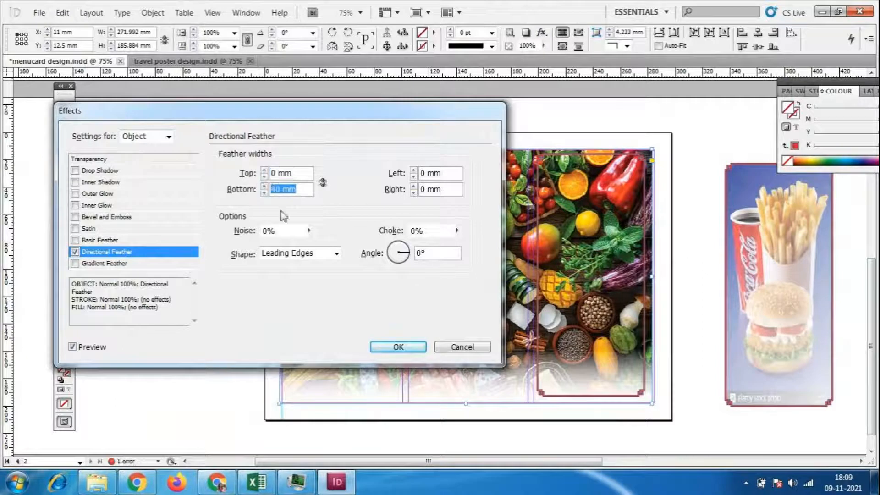
pyautogui.write('50')
pyautogui.moveTo(374, 117); pyautogui.dragTo(291, 191)
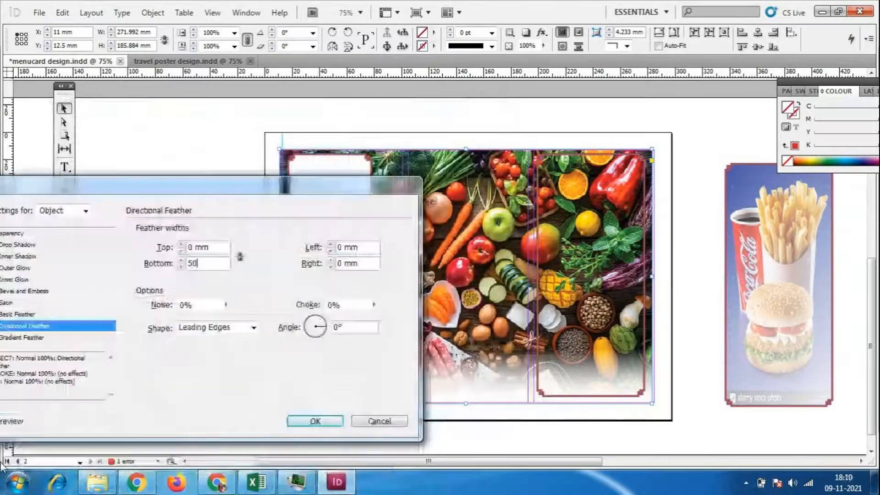
pyautogui.moveTo(168, 186); pyautogui.dragTo(229, 179)
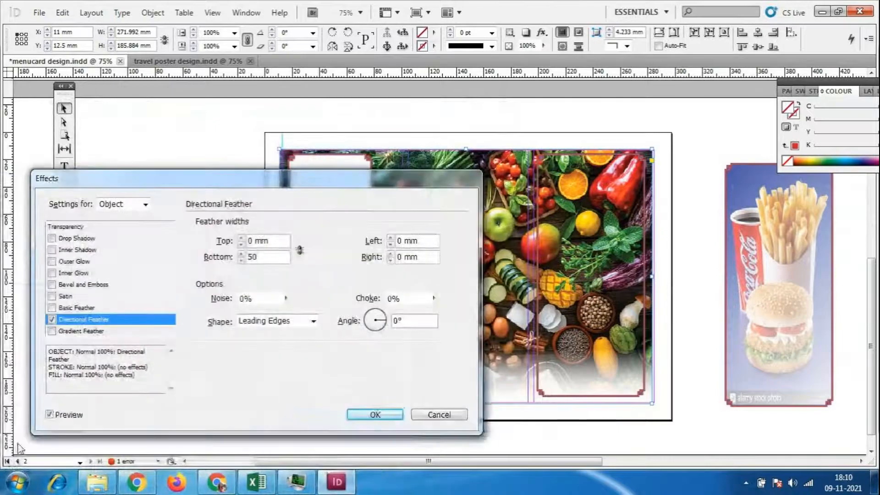
pyautogui.click(50, 416)
# - Add a left feather width of 25 mm to the background picture's Directional Feather and apply it
pyautogui.moveTo(343, 181); pyautogui.dragTo(154, 184)
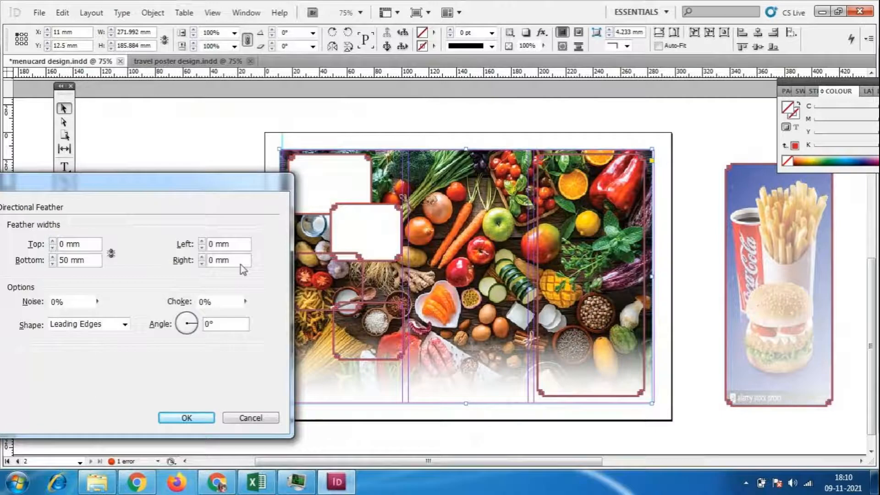
pyautogui.tripleClick(234, 245)
pyautogui.write('25')
pyautogui.moveTo(138, 185); pyautogui.dragTo(204, 170)
pyautogui.moveTo(120, 174); pyautogui.dragTo(218, 140)
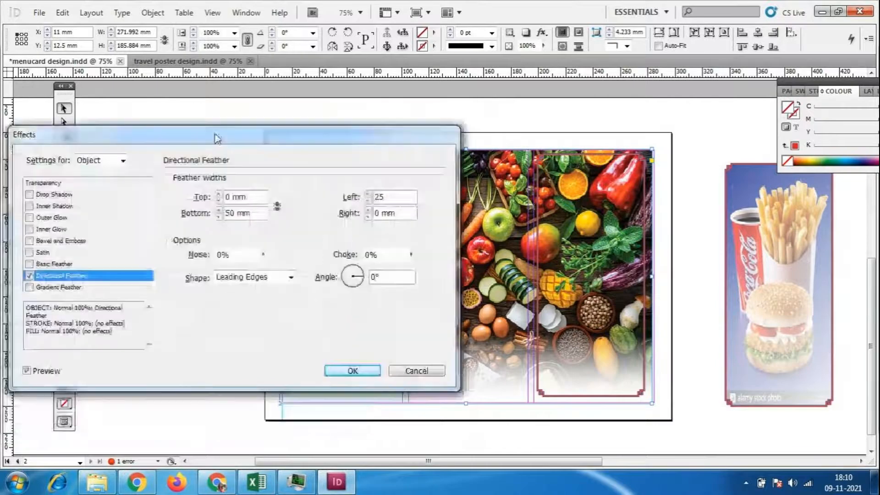
pyautogui.doubleClick(32, 373)
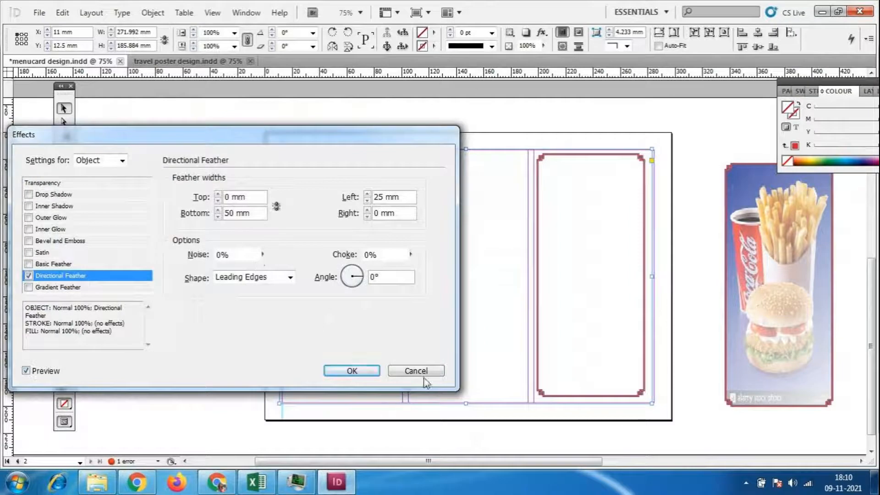
pyautogui.click(353, 370)
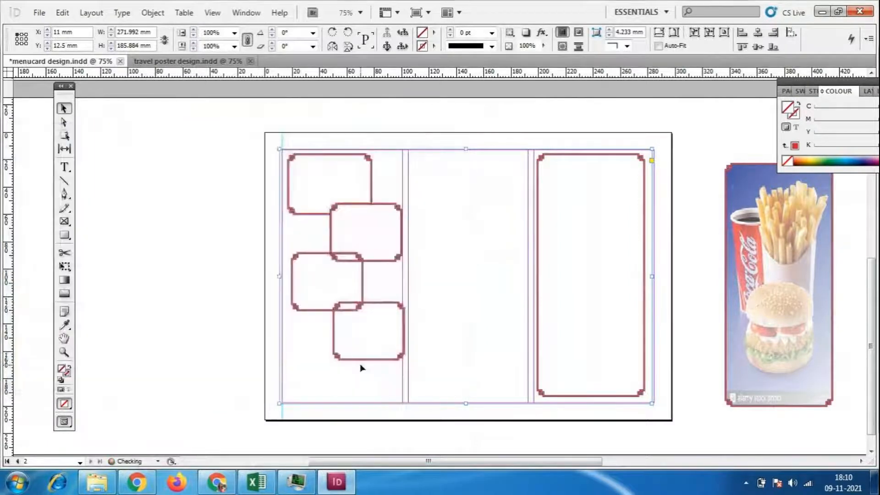
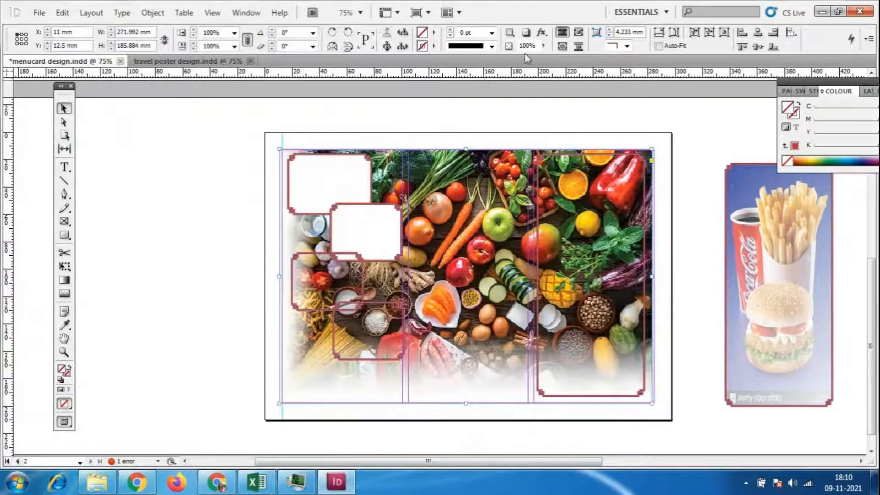
# - Set the background picture's right Directional Feather width to 25 mm, with Gradient Feather switched off
pyautogui.click(541, 32)
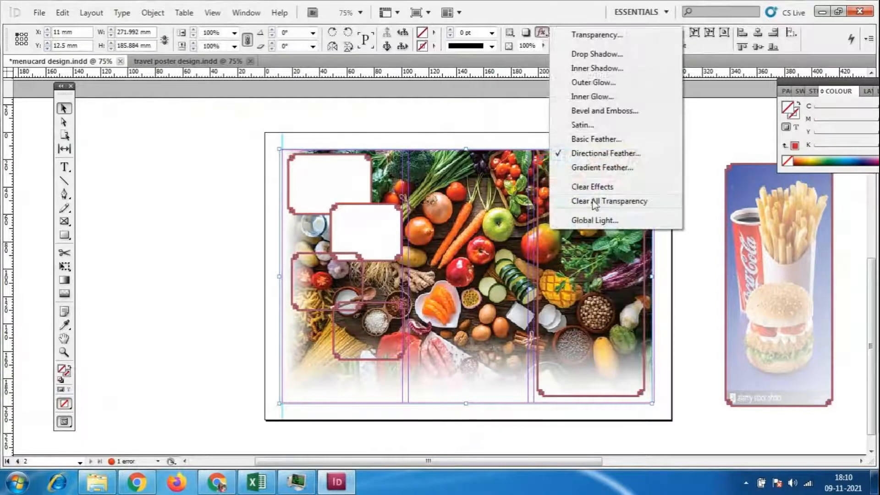
pyautogui.click(593, 168)
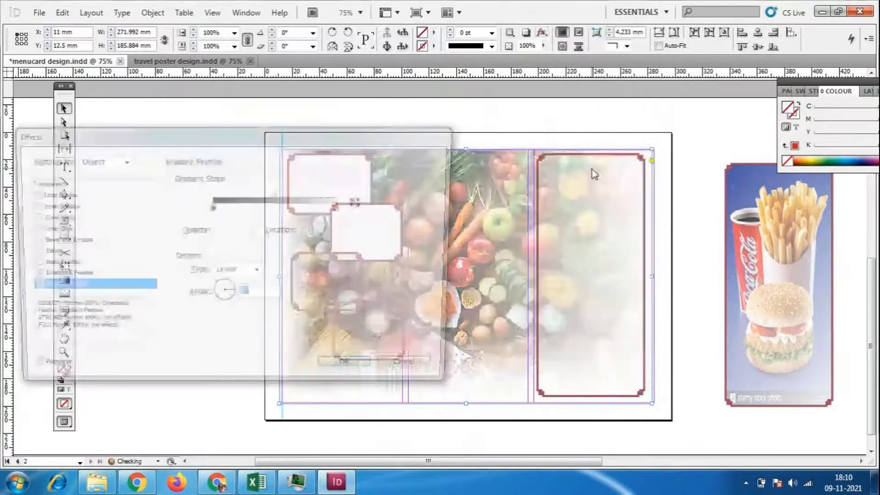
pyautogui.moveTo(310, 136); pyautogui.dragTo(435, 303)
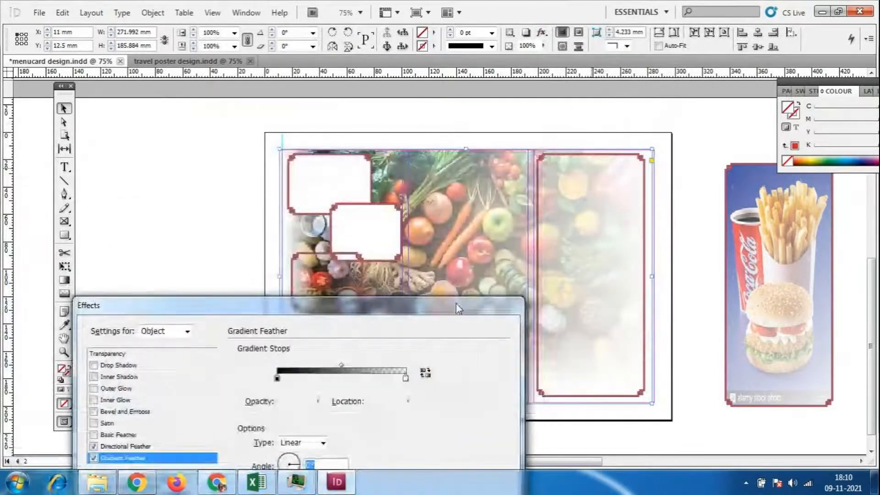
pyautogui.moveTo(435, 310); pyautogui.dragTo(429, 235)
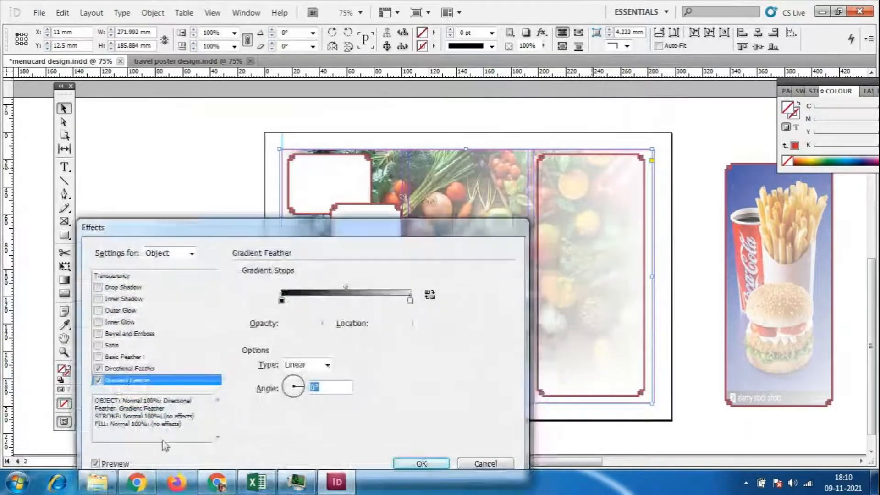
pyautogui.click(98, 380)
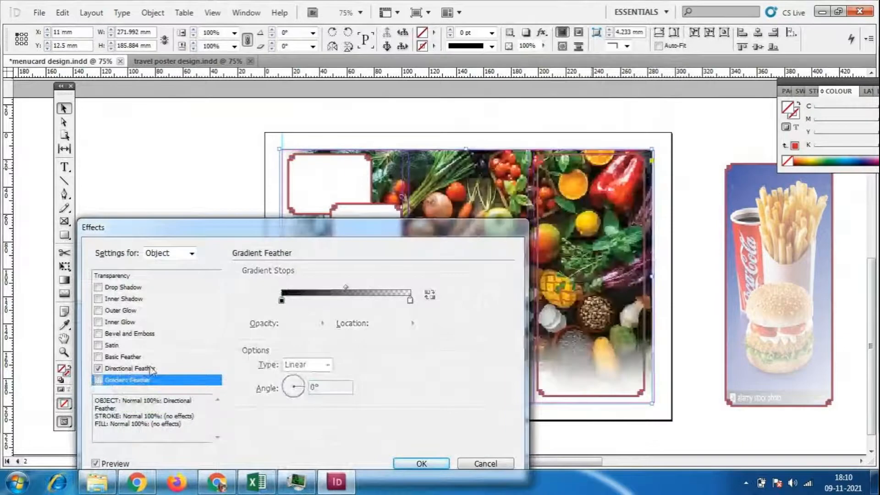
pyautogui.click(128, 368)
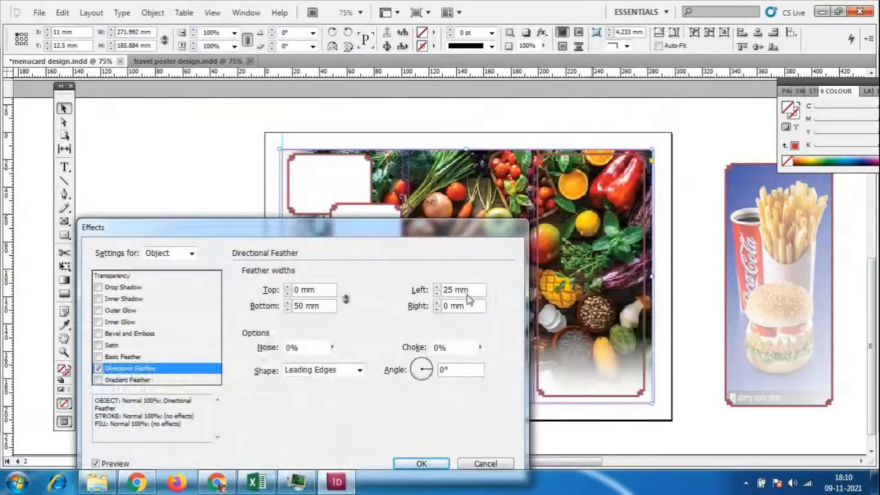
pyautogui.doubleClick(478, 306)
pyautogui.write('25')
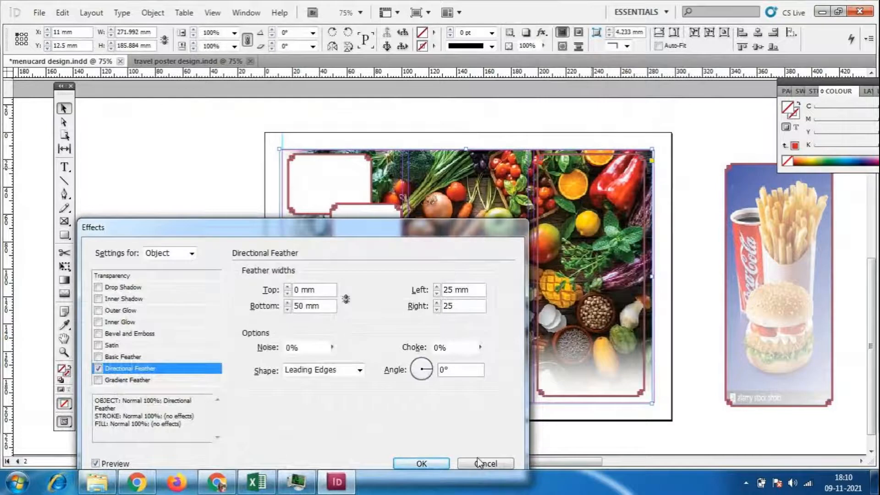
pyautogui.click(433, 463)
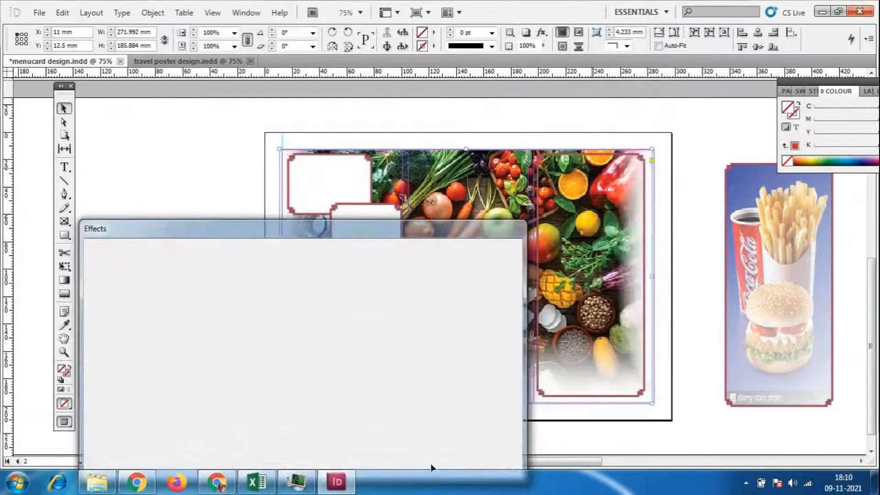
# - Add a Gradient Feather of type Radial to the vegetable background picture and deselect it
pyautogui.click(319, 214)
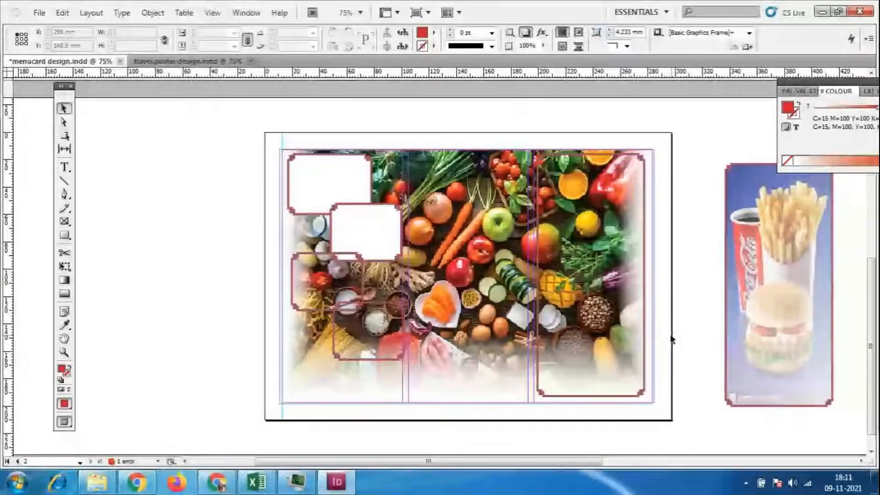
pyautogui.click(621, 332)
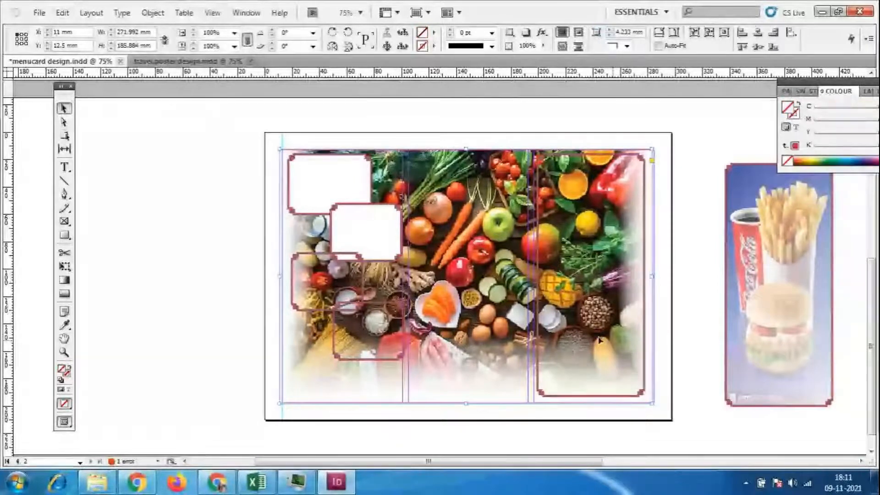
pyautogui.click(542, 32)
pyautogui.click(578, 167)
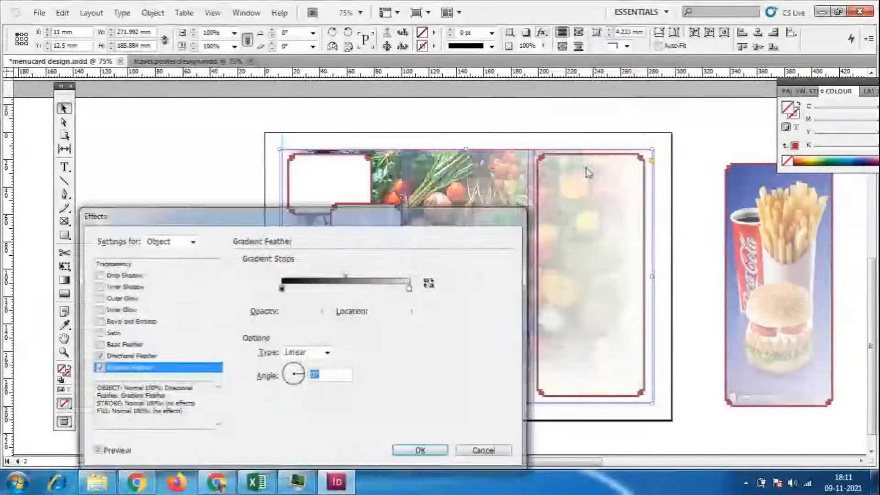
pyautogui.moveTo(464, 216); pyautogui.dragTo(512, 461)
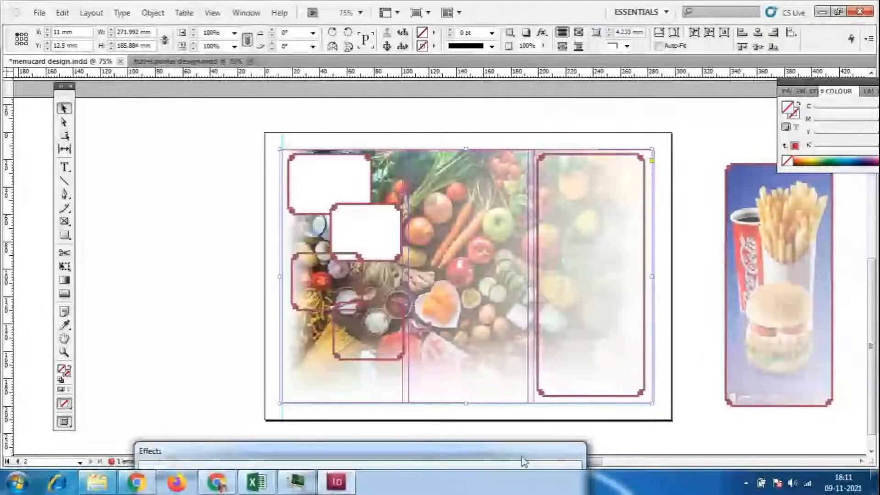
pyautogui.moveTo(525, 458); pyautogui.dragTo(489, 180)
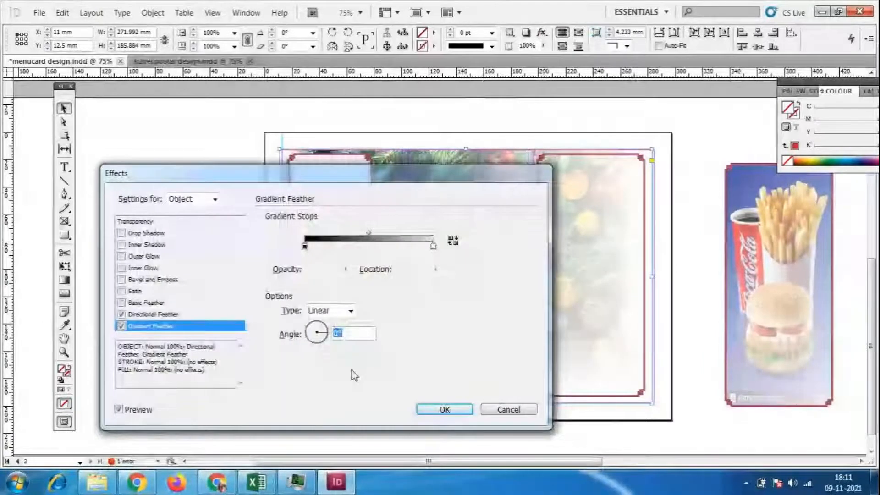
pyautogui.click(349, 316)
pyautogui.click(322, 331)
pyautogui.moveTo(410, 176); pyautogui.dragTo(504, 457)
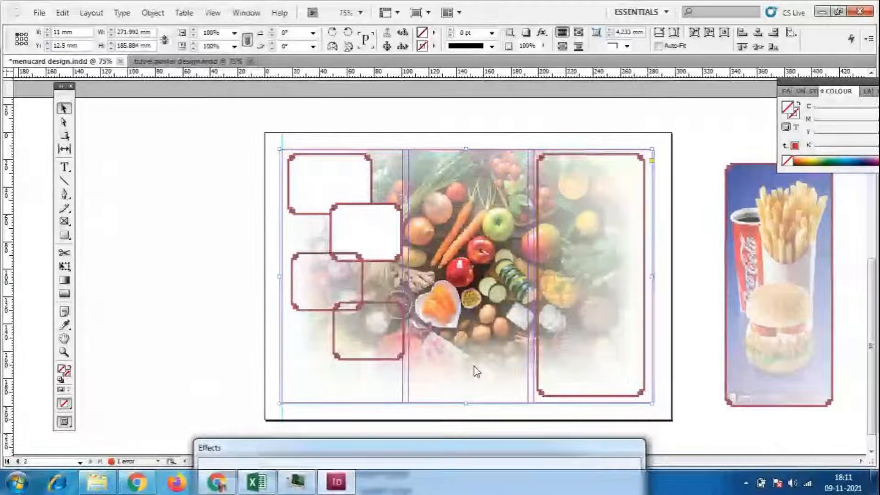
pyautogui.moveTo(530, 364); pyautogui.dragTo(531, 214)
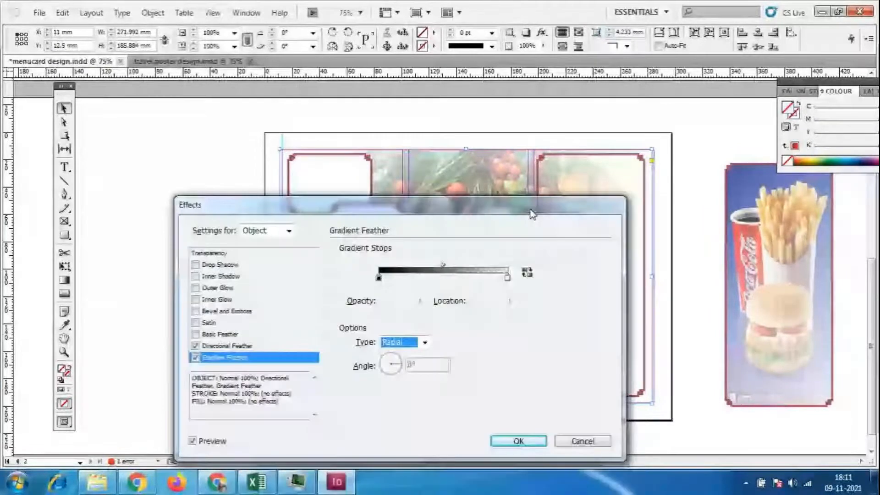
pyautogui.press('Return')
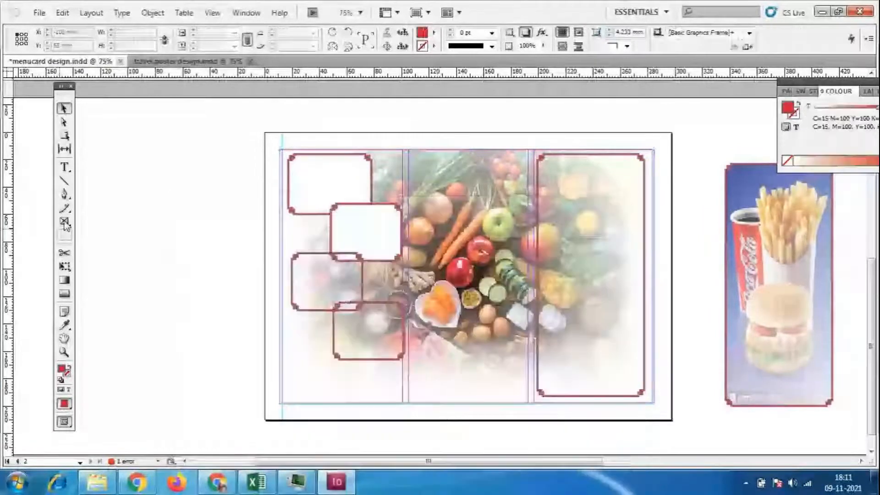
# - Draw a closed red Pen shape about 273 × 60 mm across the page bottom, with a sagging curved upper edge
pyautogui.click(64, 195)
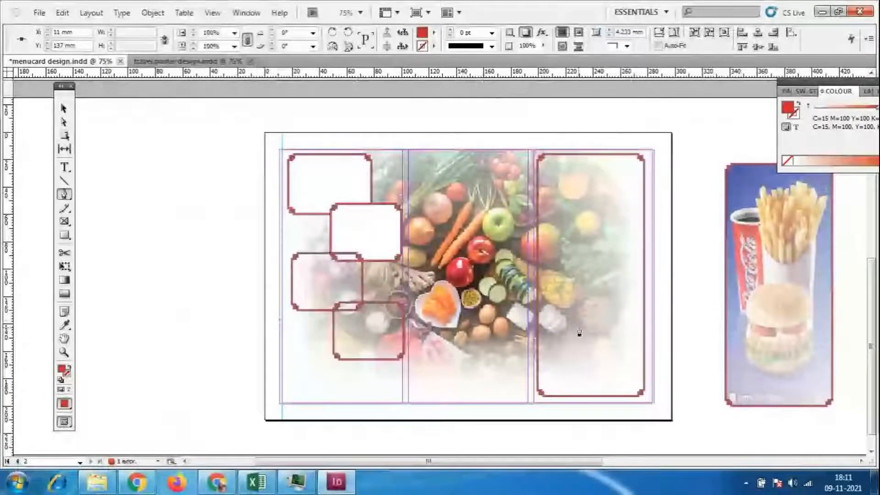
pyautogui.moveTo(642, 323); pyautogui.dragTo(802, 250)
pyautogui.click(643, 323)
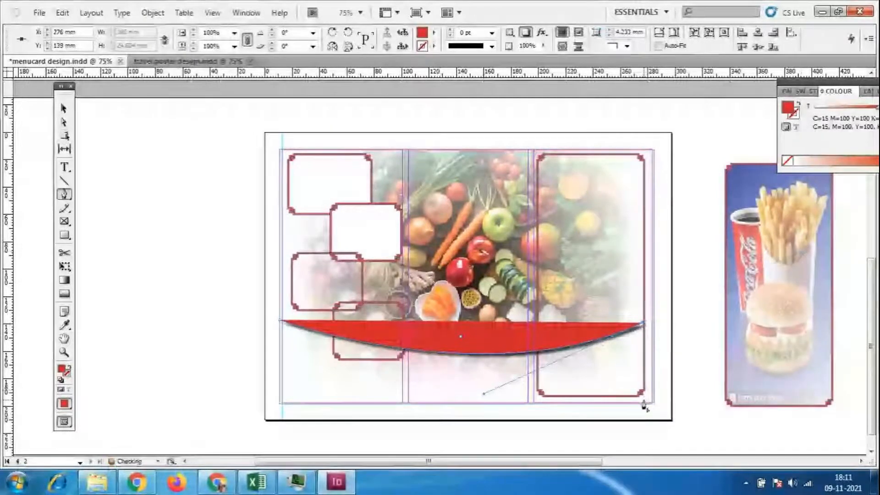
pyautogui.click(654, 405)
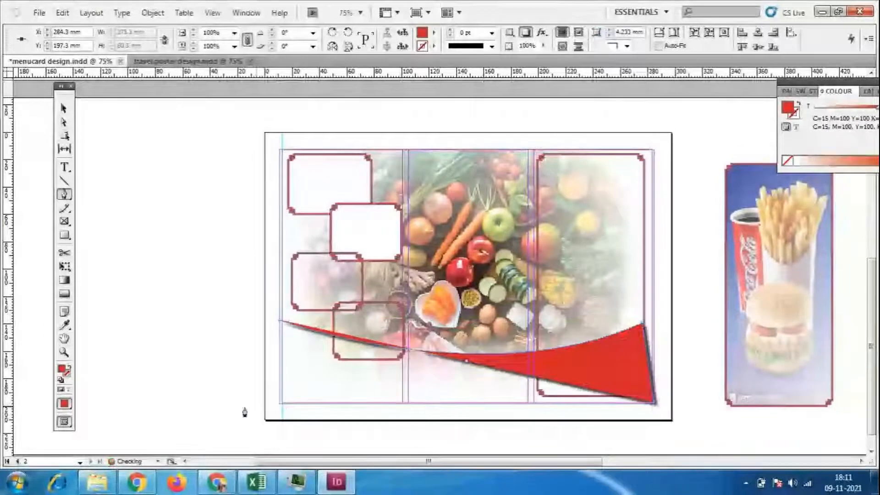
pyautogui.click(280, 404)
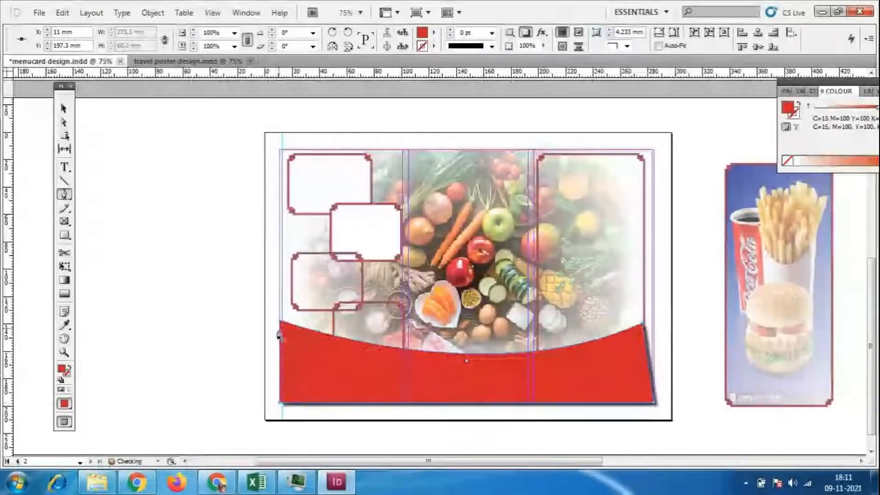
pyautogui.click(280, 322)
pyautogui.press('v')
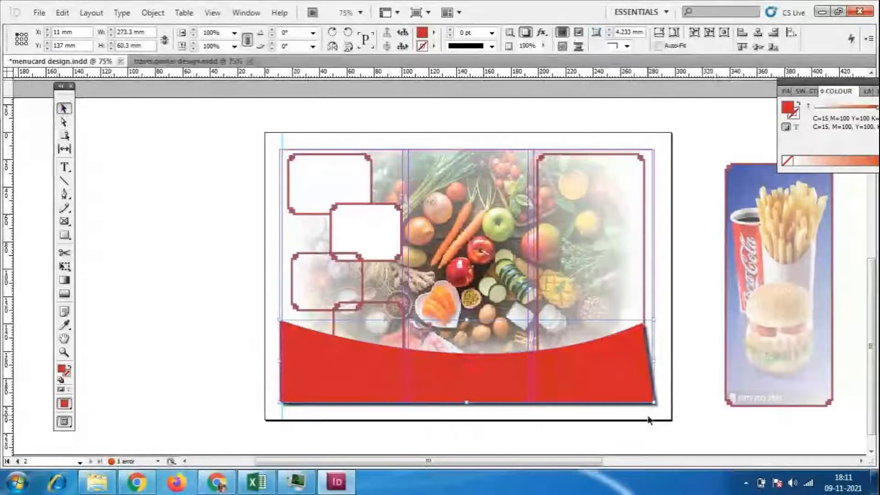
# - Try to adjust the red curved shape's lower-right corner, and delete the whole shape
pyautogui.press('a')
pyautogui.moveTo(656, 407); pyautogui.dragTo(647, 407)
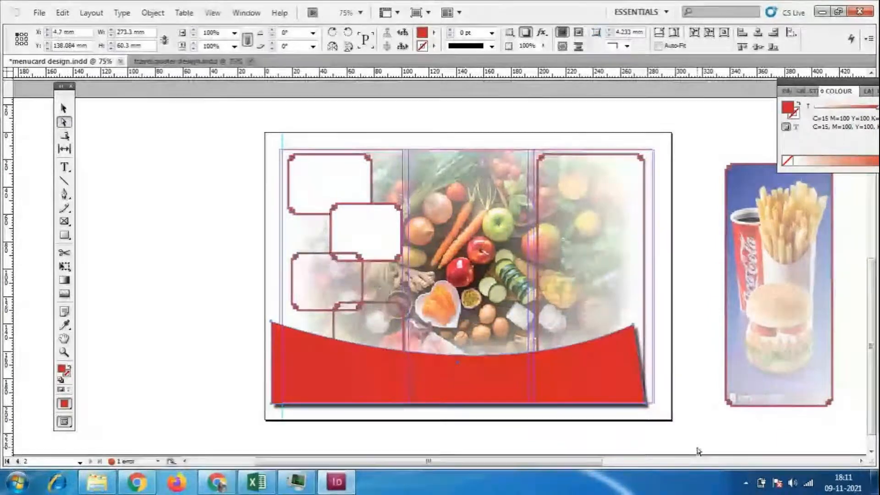
pyautogui.press('Delete')
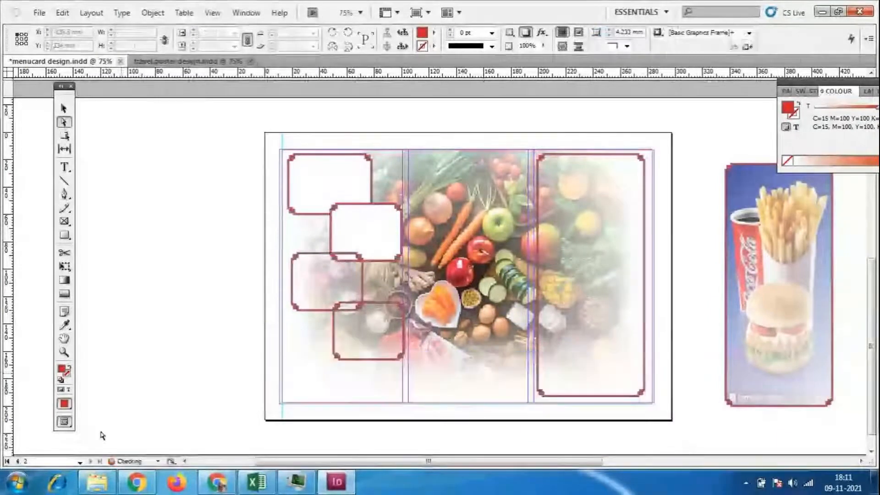
# - Start a new Pen path on the left margin guide, at about 140 mm down the page
pyautogui.click(63, 194)
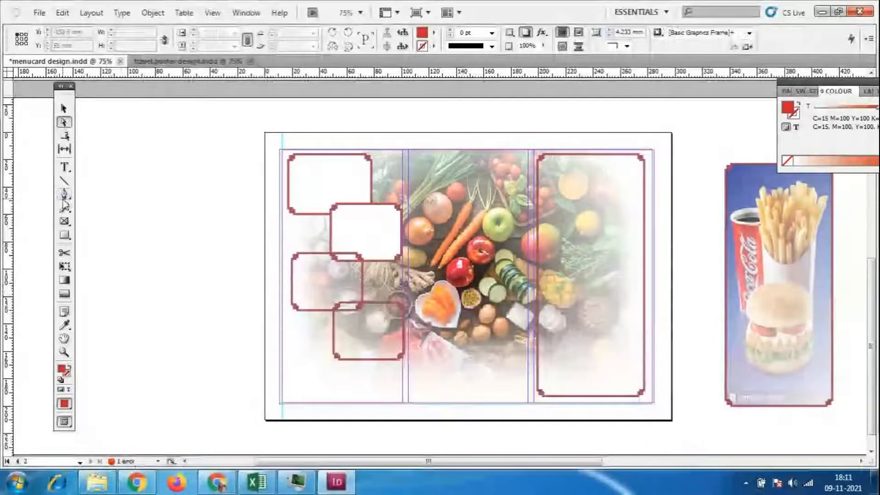
pyautogui.click(281, 323)
# - Try a wavy two-segment curve across the page from the starting point, and undo both added anchor points
pyautogui.moveTo(452, 339); pyautogui.dragTo(562, 312)
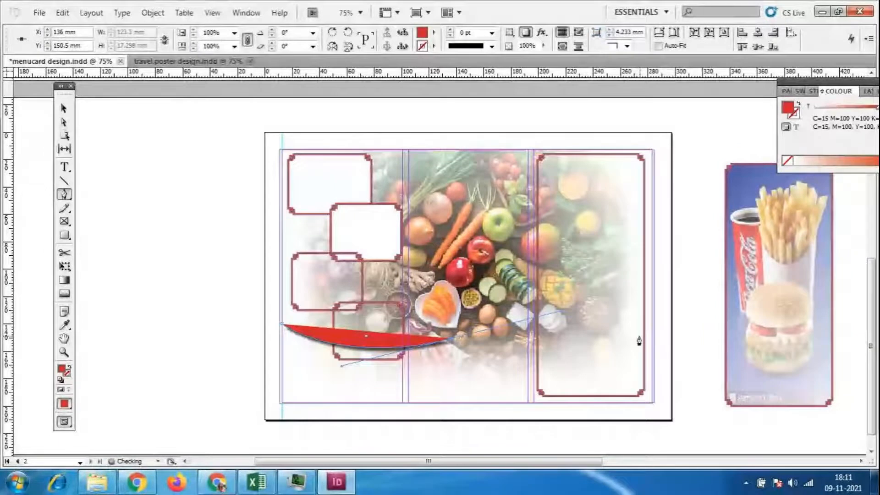
pyautogui.moveTo(646, 339); pyautogui.dragTo(673, 378)
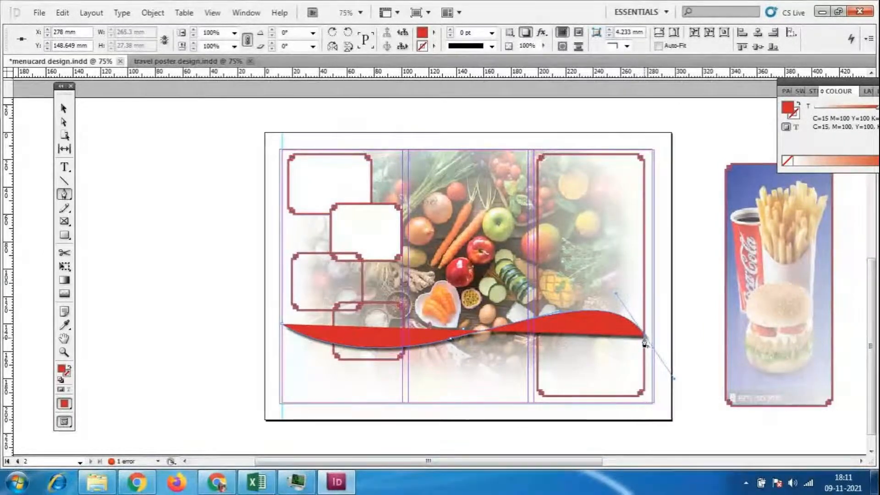
pyautogui.hotkey('ctrl', 'z')
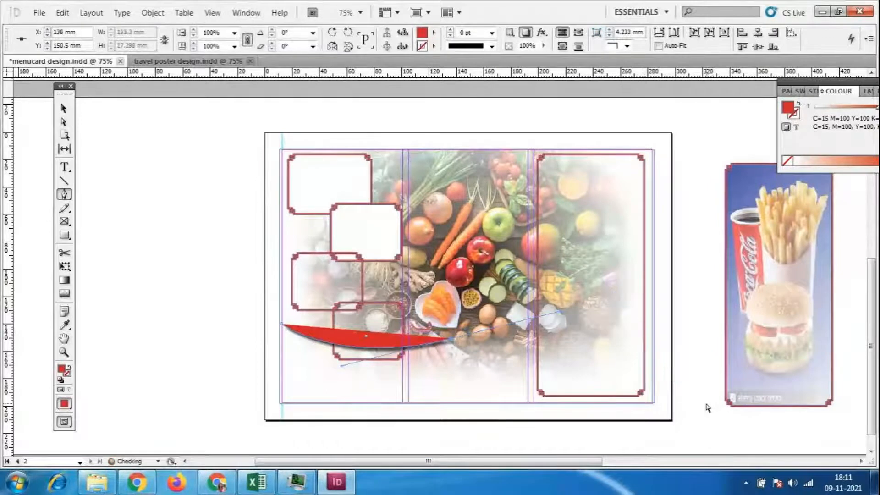
pyautogui.hotkey('ctrl', 'z')
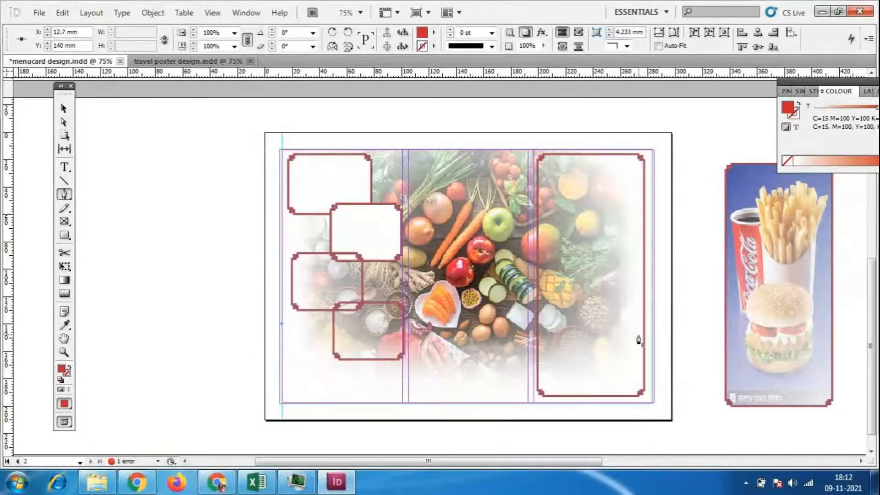
# - Curve the path down and across to the right margin, and close it through both bottom margin corners, about 273 × 58 mm
pyautogui.moveTo(650, 324); pyautogui.dragTo(817, 277)
pyautogui.click(650, 325)
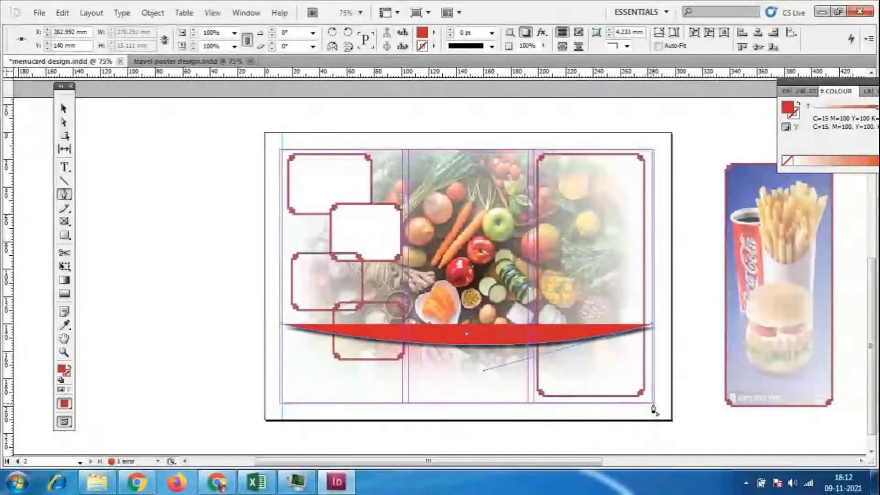
pyautogui.click(651, 404)
pyautogui.click(281, 404)
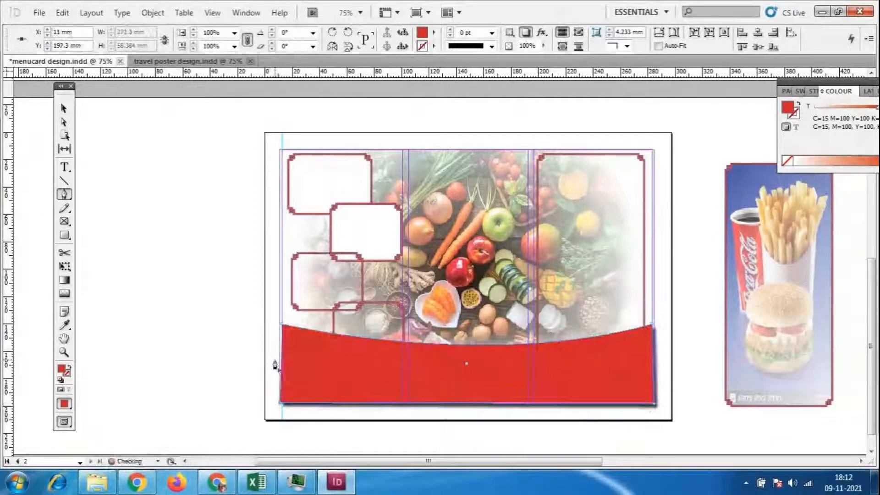
pyautogui.click(282, 329)
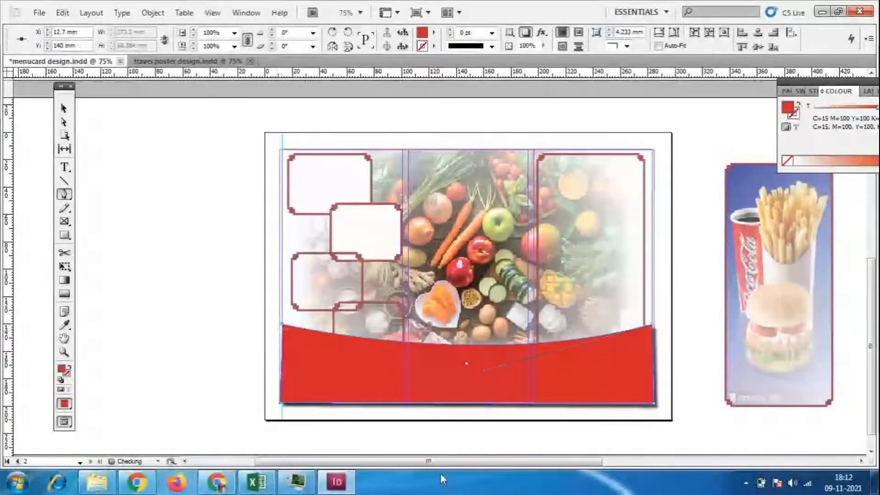
# - Move the red shape's upper-right corner to 135 mm and its upper-left corner to 138 mm vertically, deepen the curve, and select the shape
pyautogui.click(63, 109)
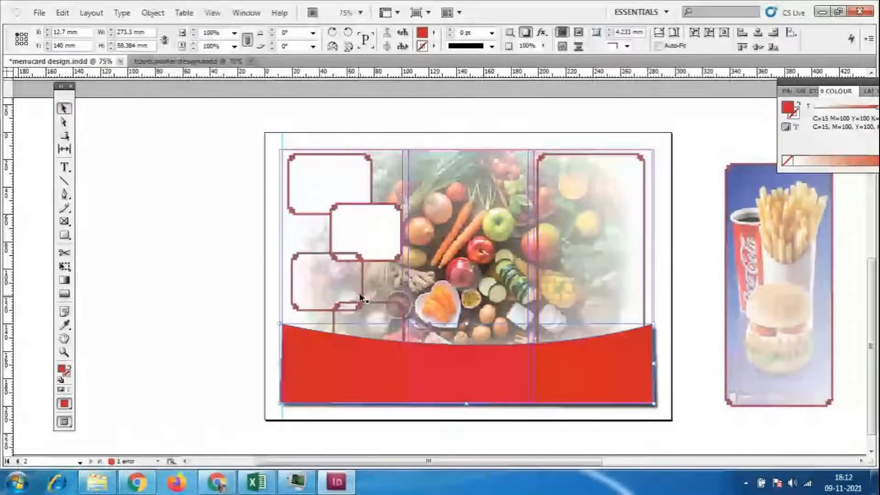
pyautogui.click(64, 122)
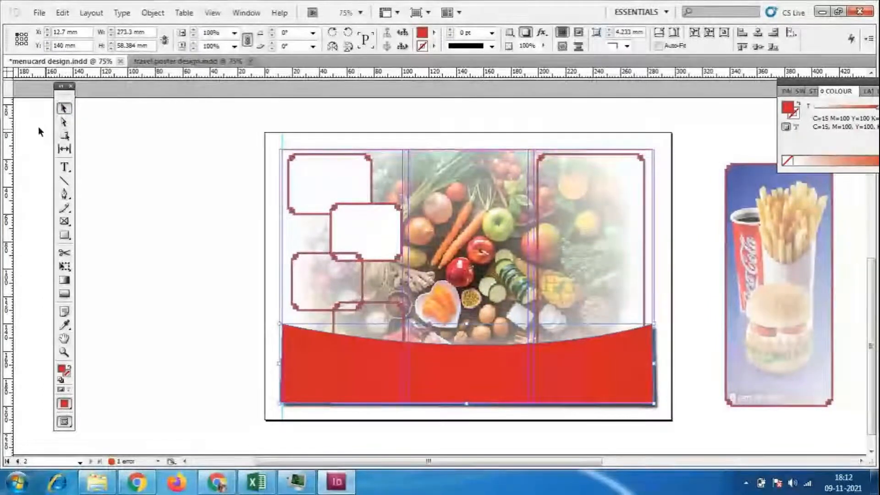
pyautogui.click(649, 326)
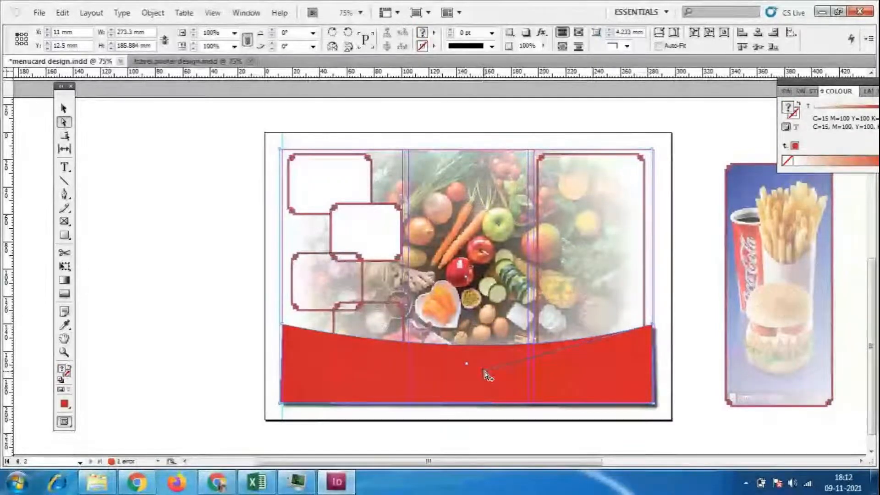
pyautogui.moveTo(488, 375); pyautogui.dragTo(479, 380)
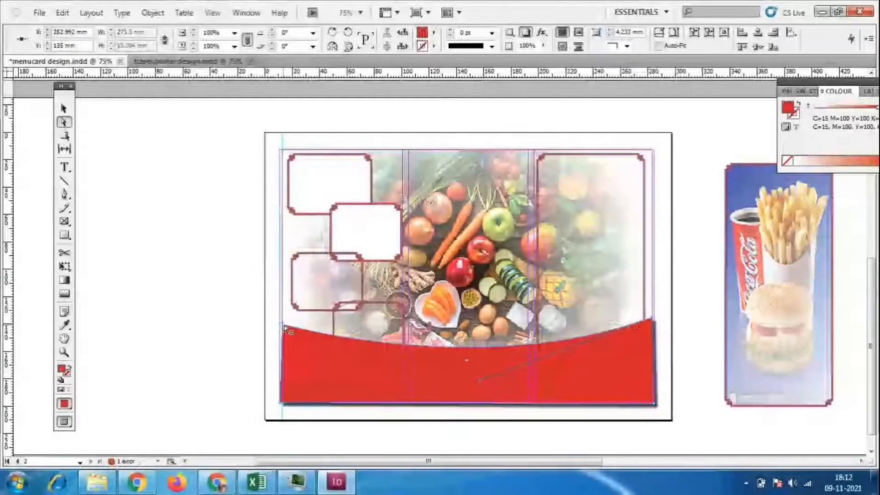
pyautogui.click(284, 328)
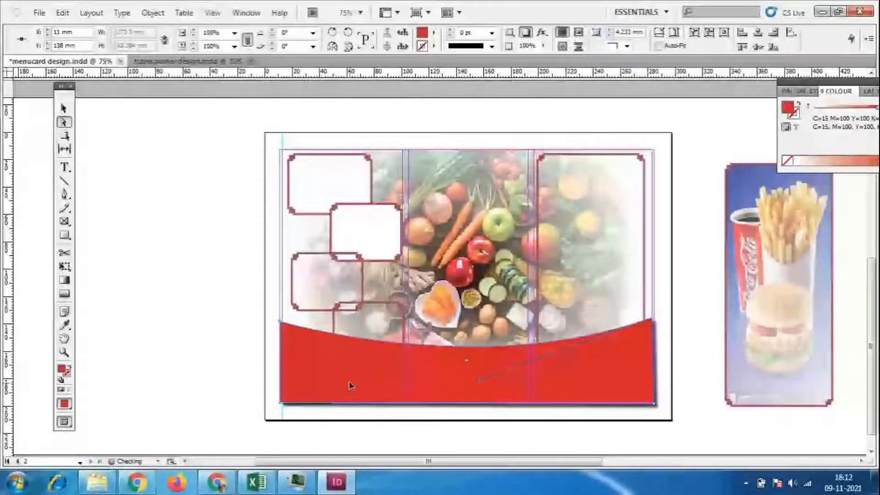
pyautogui.click(688, 342)
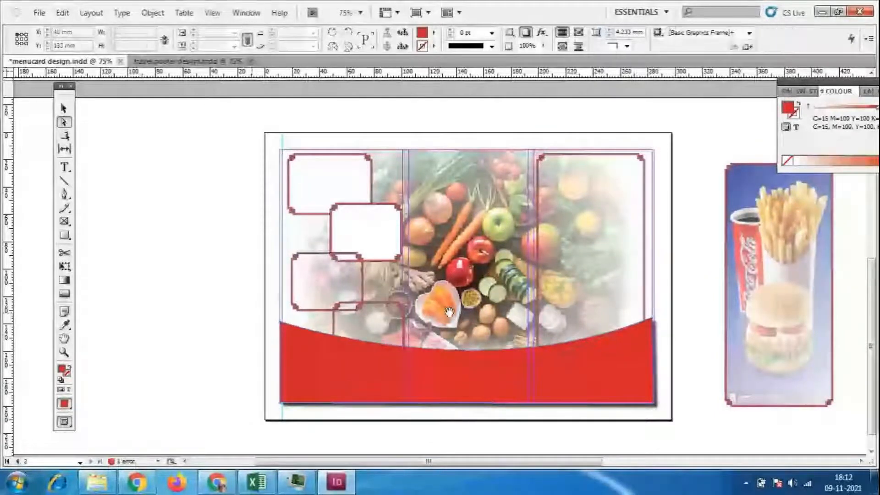
pyautogui.click(697, 373)
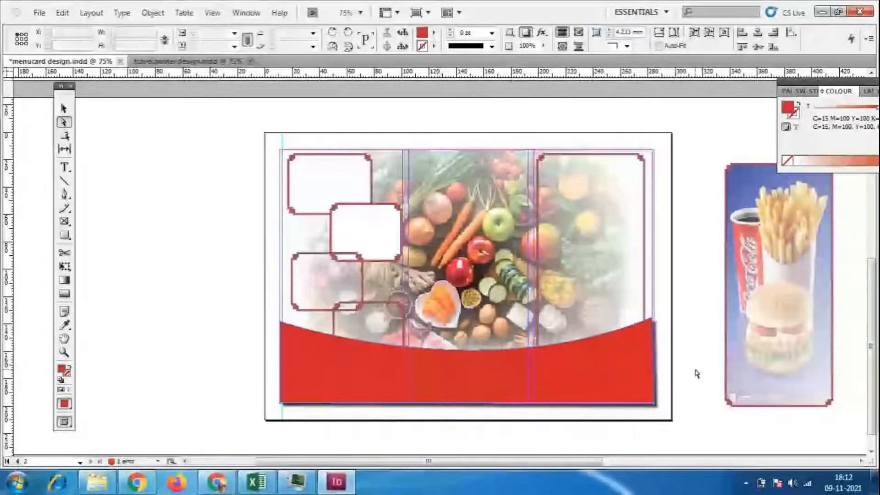
pyautogui.click(463, 375)
pyautogui.click(653, 319)
pyautogui.click(607, 379)
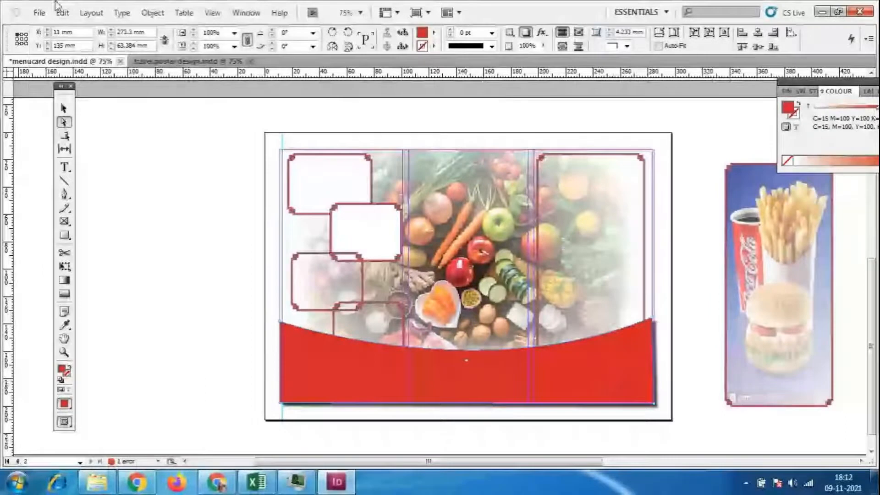
# - Place the dark blue background picture 511061458 inside the curved red shape
pyautogui.click(35, 17)
pyautogui.click(63, 212)
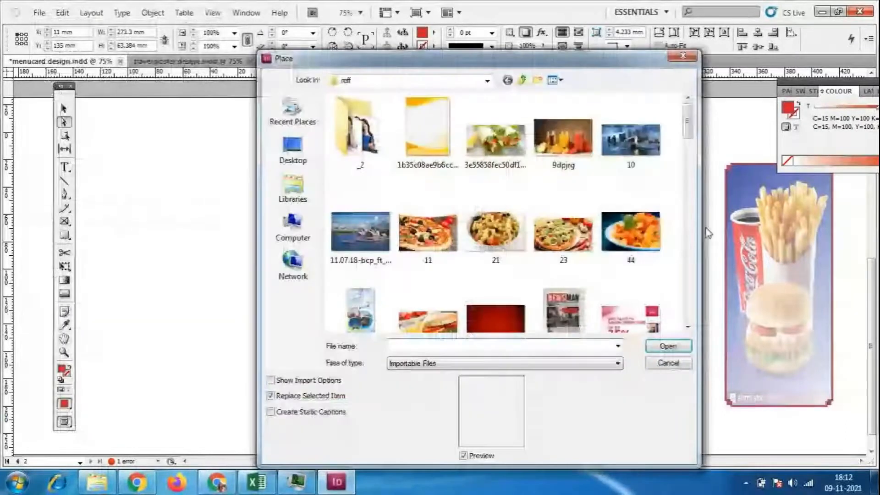
pyautogui.moveTo(687, 130); pyautogui.dragTo(690, 190)
pyautogui.click(330, 134)
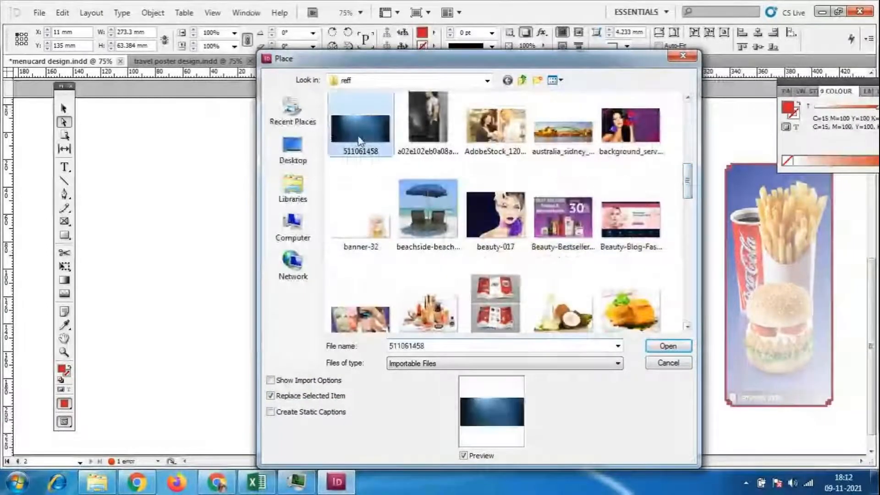
pyautogui.click(668, 346)
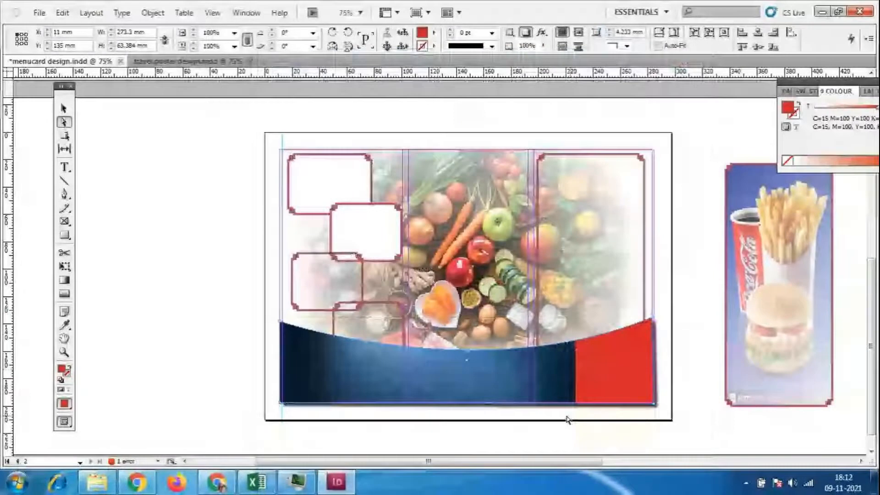
# - Replace the blue picture inside the curved shape with an orange-and-white wave background picture
pyautogui.click(39, 13)
pyautogui.click(68, 213)
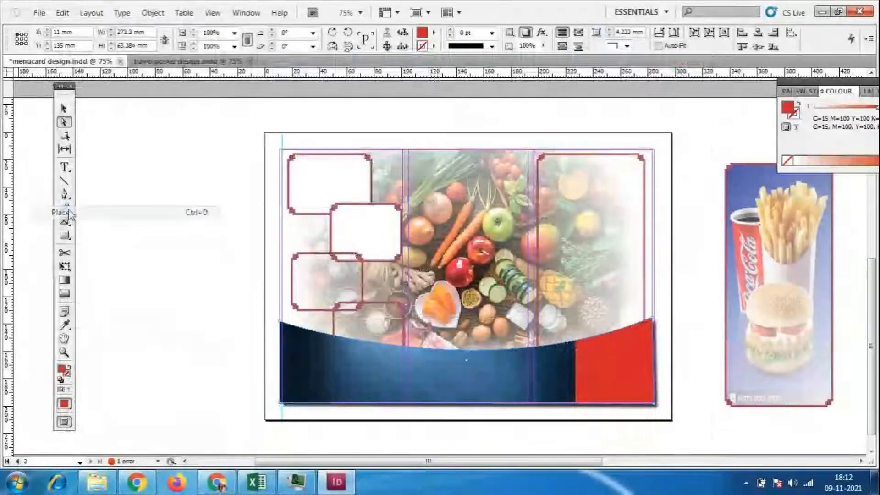
pyautogui.moveTo(686, 117); pyautogui.dragTo(658, 245)
pyautogui.click(491, 167)
pyautogui.click(668, 346)
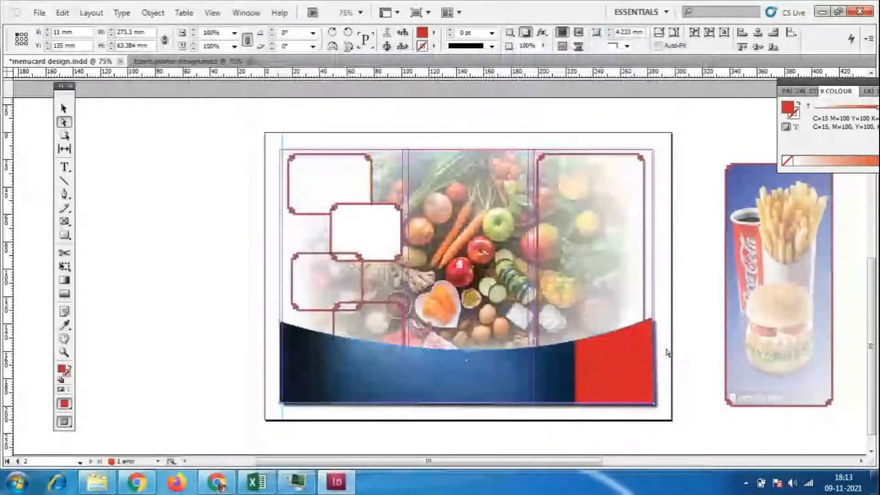
# - Apply Fit Content to Frame to the picture inside the curved shape
pyautogui.rightClick(522, 379)
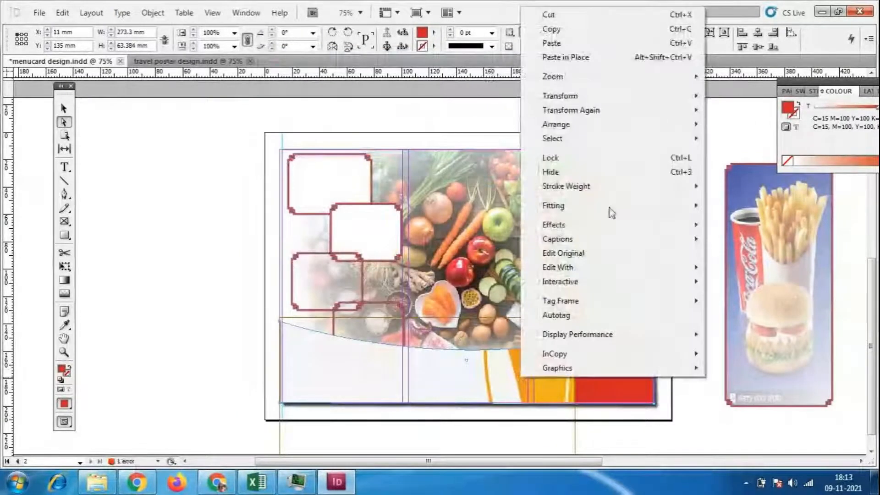
pyautogui.moveTo(567, 204)
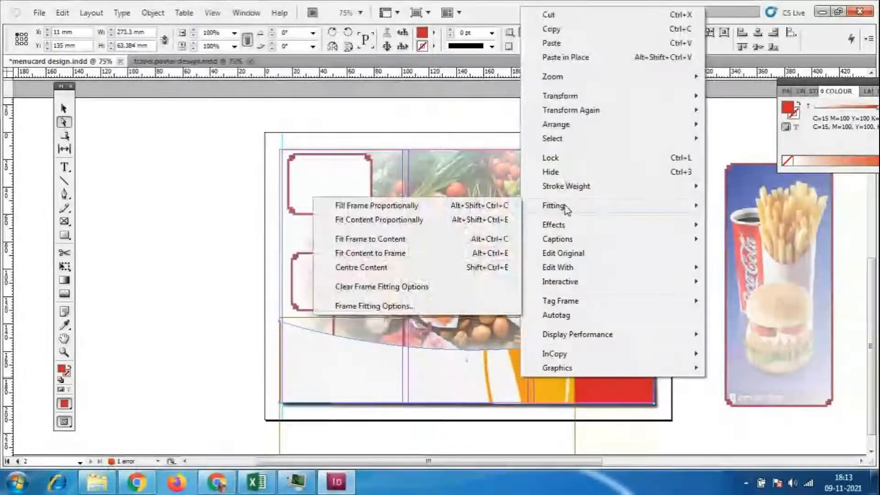
pyautogui.click(403, 254)
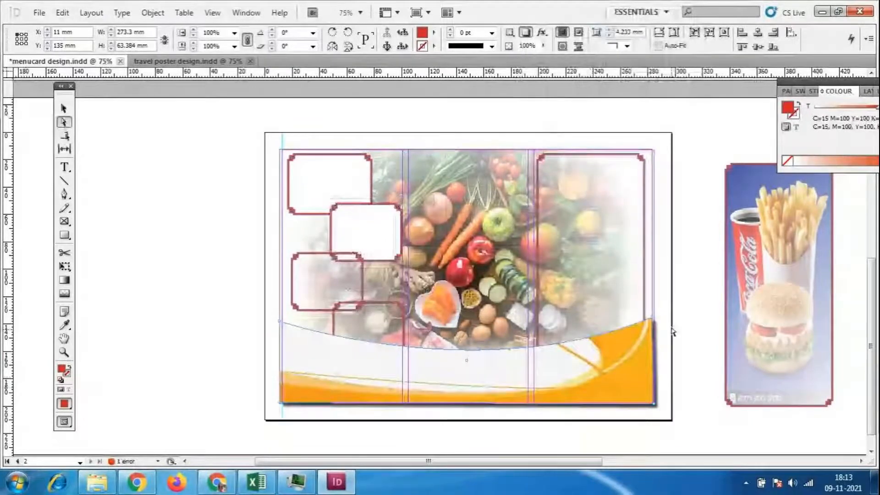
# - Replace the curved shape's picture with the white and orange-yellow wave background starting with 1b35c08ae9b6cc, and deselect it
pyautogui.click(39, 13)
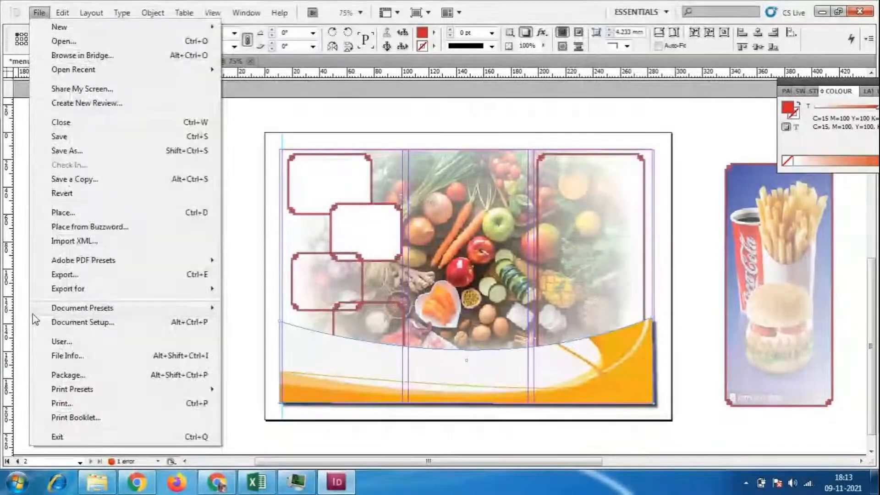
pyautogui.click(63, 214)
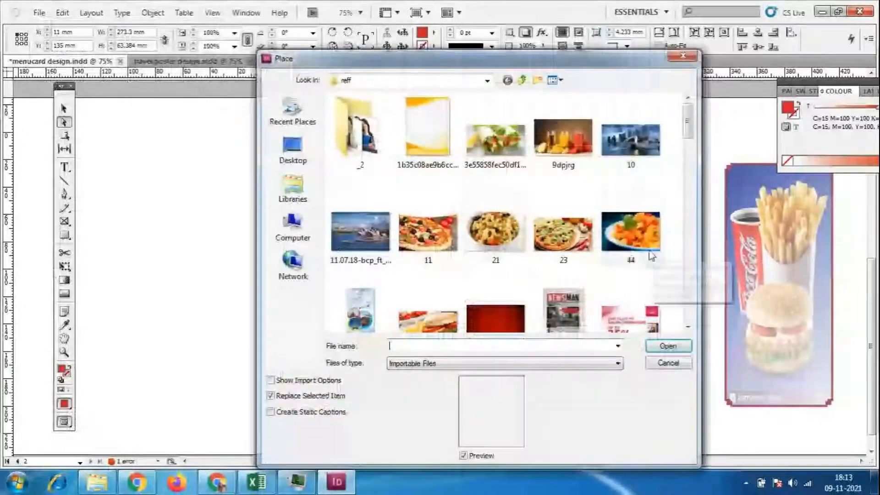
pyautogui.doubleClick(422, 142)
pyautogui.click(699, 326)
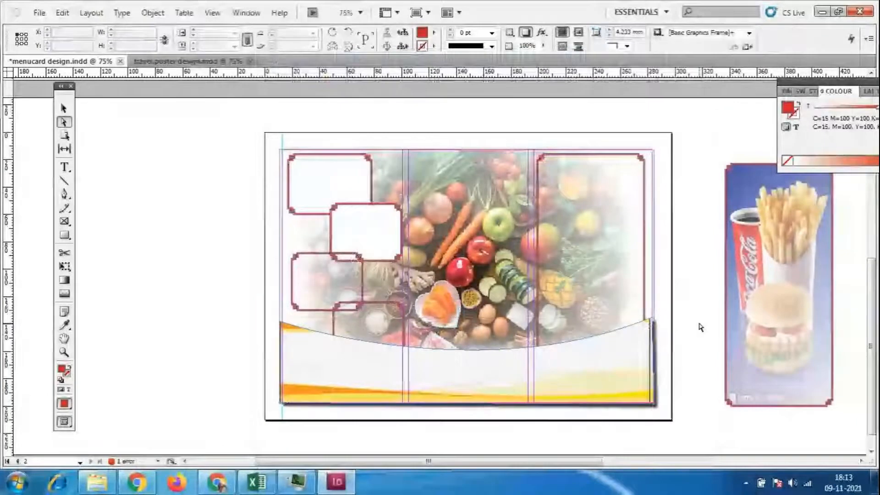
pyautogui.click(615, 359)
pyautogui.click(680, 342)
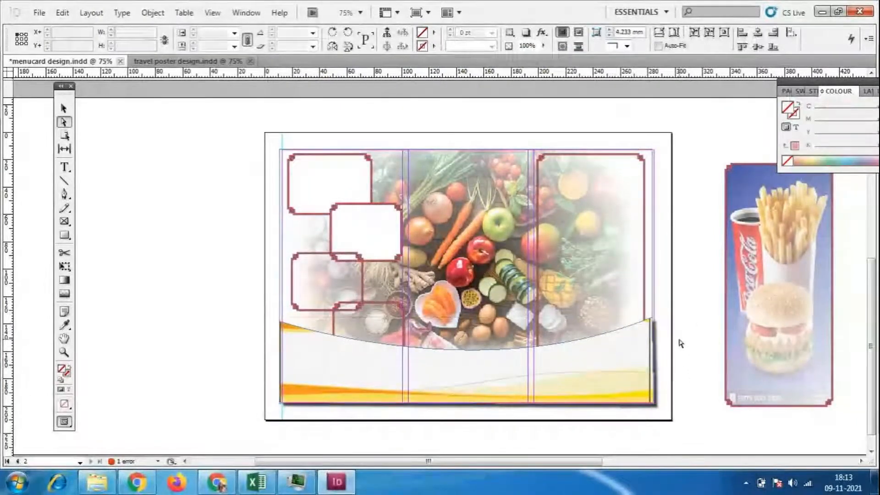
# - Switch the screen mode to Preview to show the menu card page without guides and frame edges
pyautogui.click(602, 355)
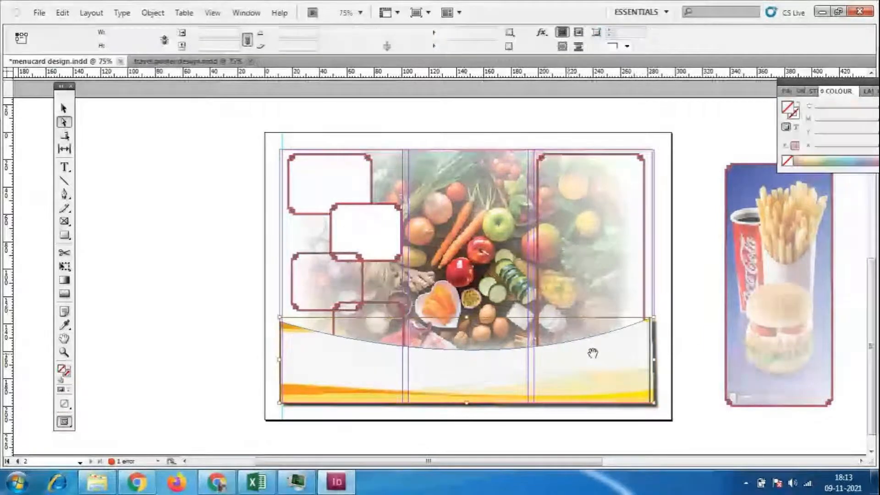
pyautogui.click(213, 12)
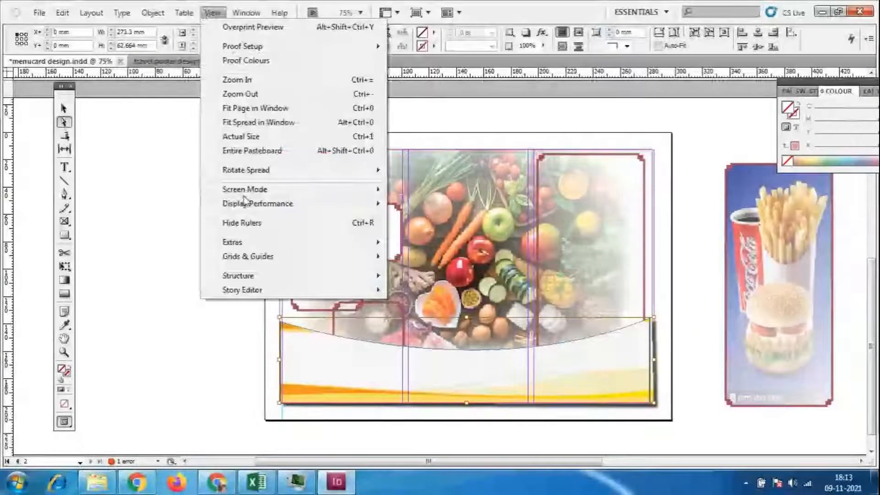
pyautogui.moveTo(246, 189)
pyautogui.click(523, 204)
pyautogui.click(730, 325)
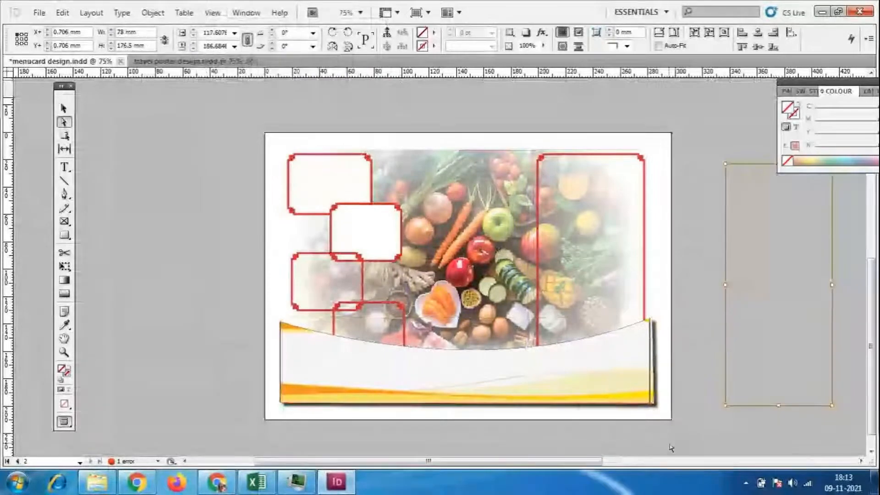
# - Undo the fitting of the wave picture and the last move of the curved shape
pyautogui.hotkey('ctrl', 'z')
pyautogui.hotkey('ctrl', 'z')
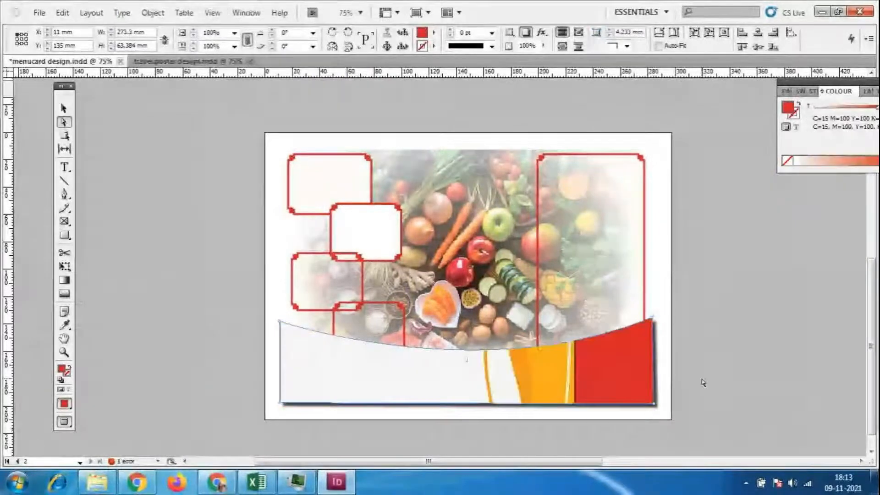
pyautogui.hotkey('ctrl', 'z')
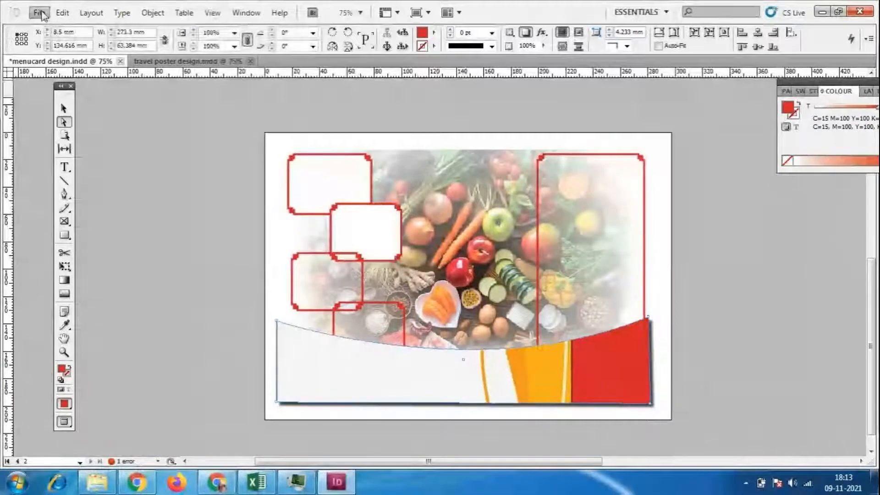
# - Replace the picture inside the curved shape with the blue background image unnamed (1) from the reff folder
pyautogui.click(40, 13)
pyautogui.click(64, 212)
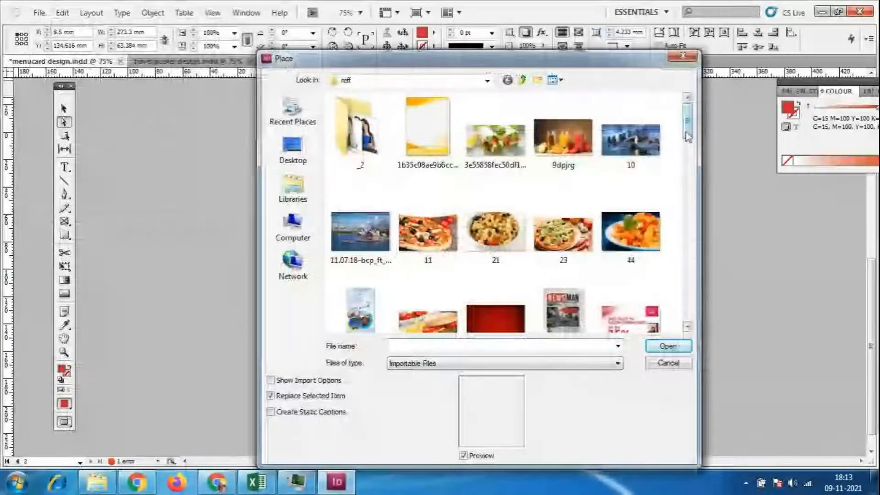
pyautogui.moveTo(686, 133); pyautogui.dragTo(682, 370)
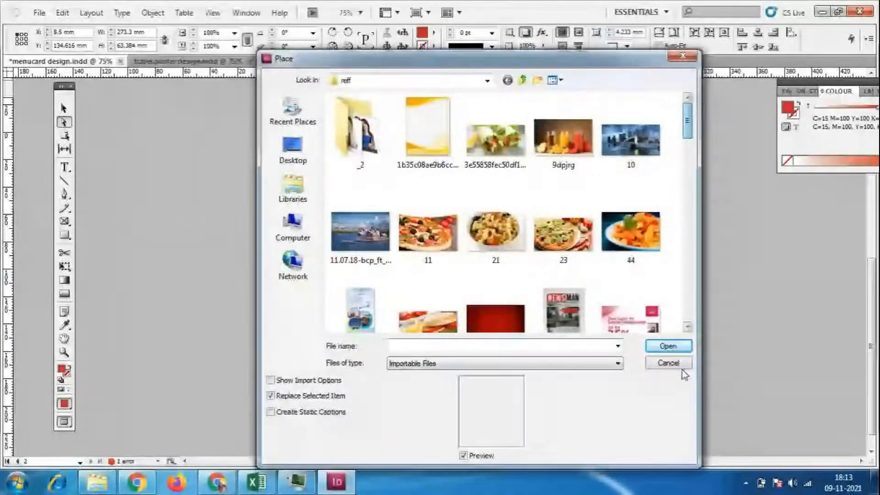
pyautogui.scroll(-10, 660, 280)
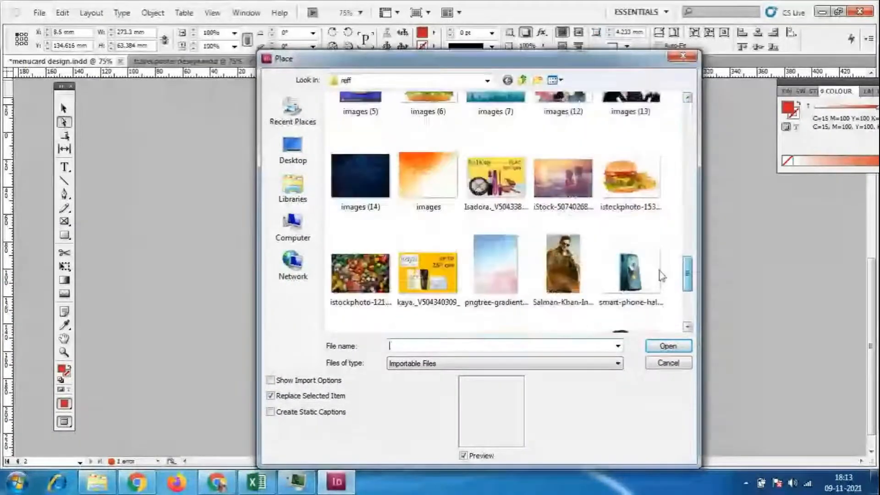
pyautogui.click(562, 233)
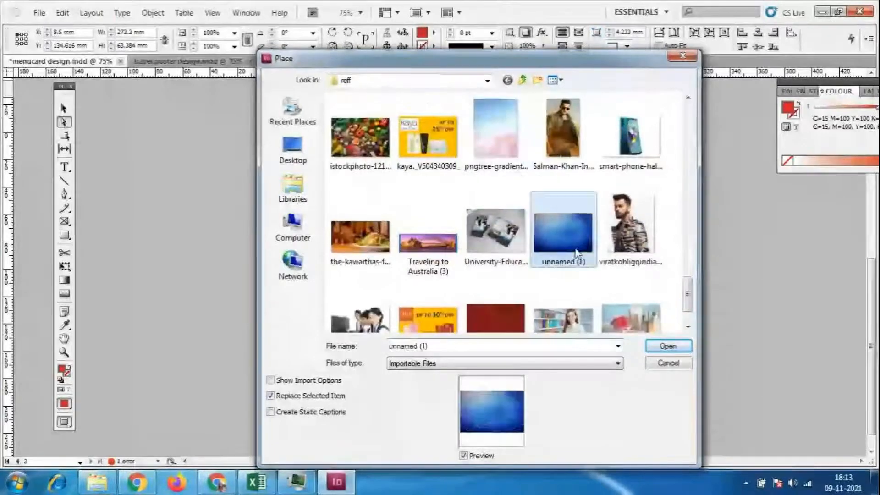
pyautogui.click(668, 346)
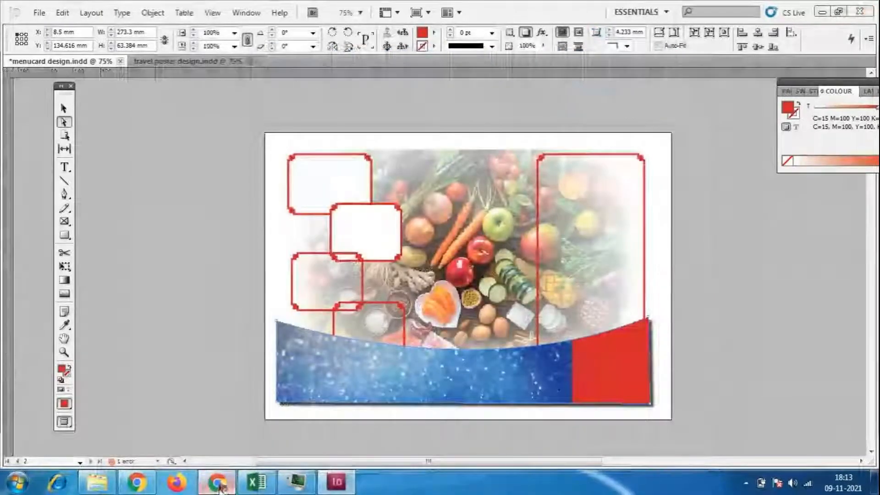
# - Switch to the GoToMeeting window in Chrome and toggle the meeting microphone
pyautogui.click(217, 482)
pyautogui.click(368, 395)
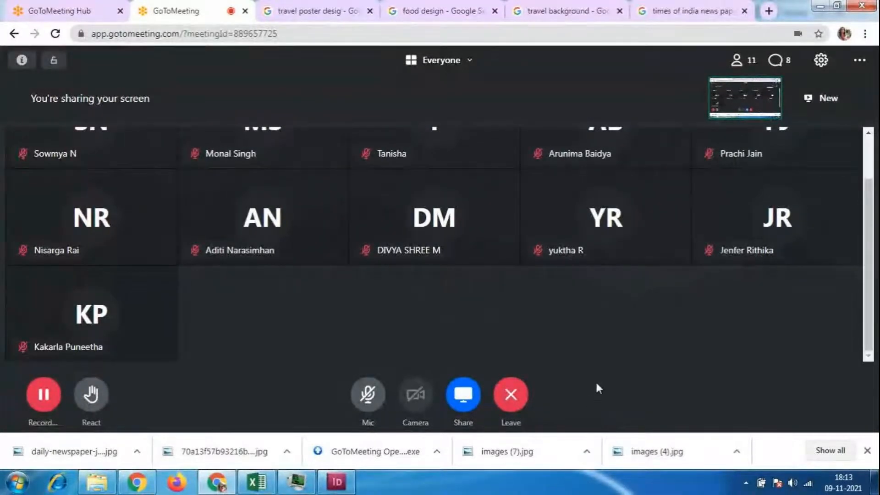
pyautogui.click(379, 399)
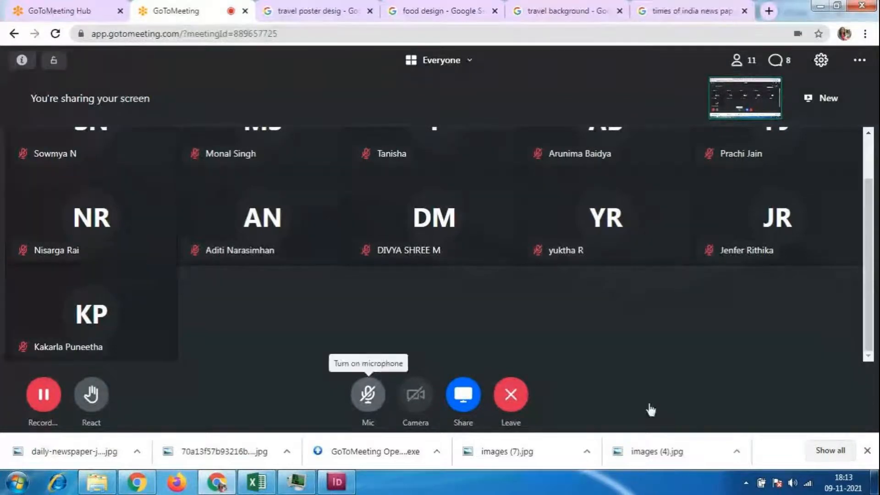
# - Switch to InDesign and fill the curved banner frame proportionally with its blue starry image
pyautogui.click(342, 484)
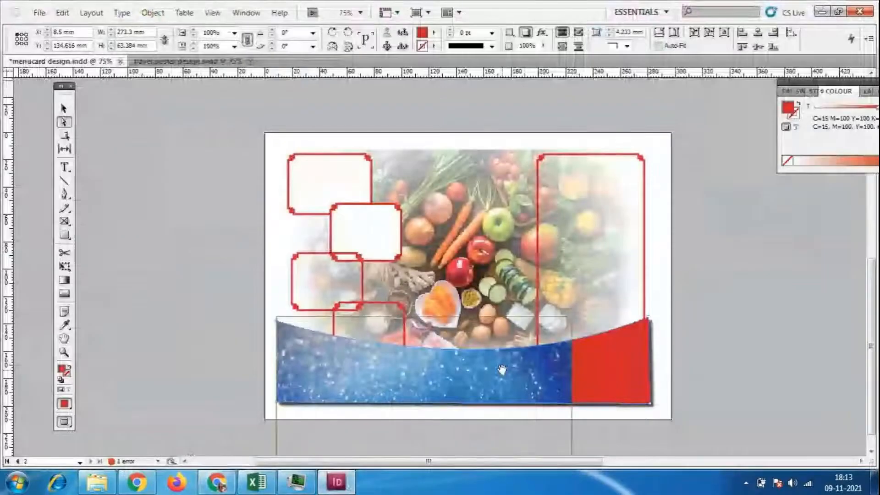
pyautogui.rightClick(503, 362)
pyautogui.moveTo(539, 302)
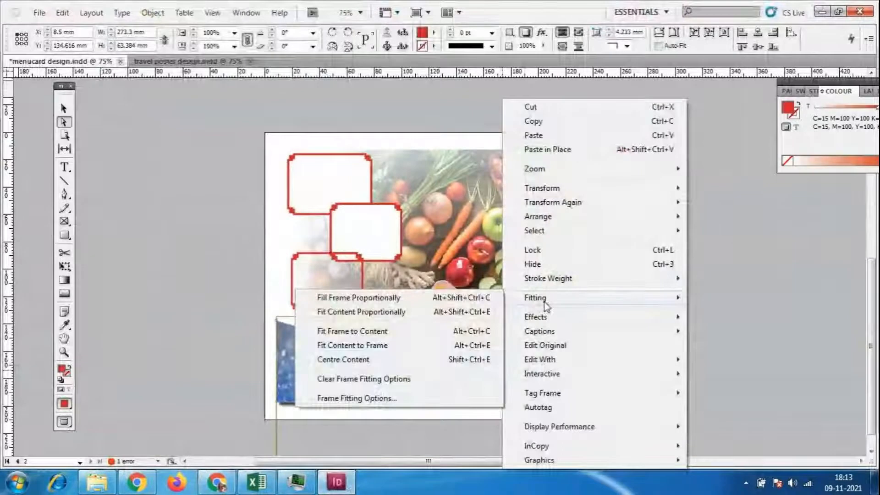
pyautogui.click(419, 310)
pyautogui.click(847, 346)
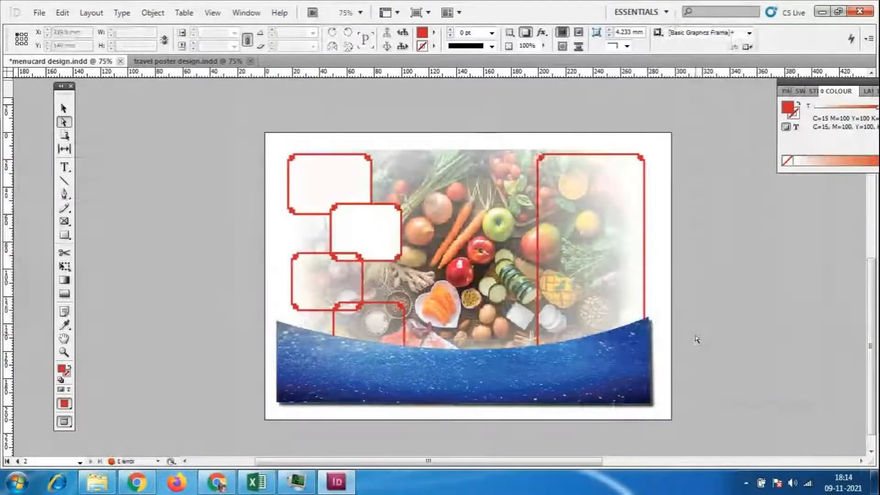
pyautogui.click(835, 373)
pyautogui.moveTo(523, 302); pyautogui.dragTo(522, 304)
pyautogui.click(795, 359)
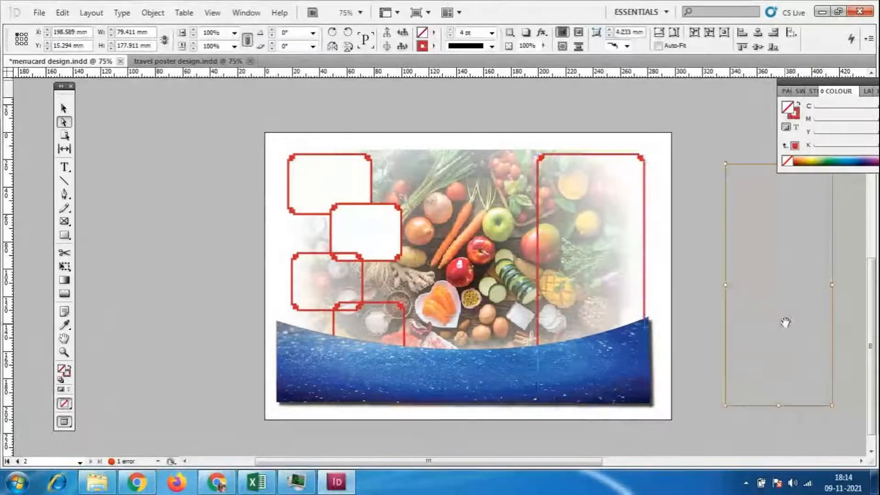
pyautogui.click(695, 324)
pyautogui.moveTo(756, 316); pyautogui.dragTo(454, 305)
pyautogui.click(736, 322)
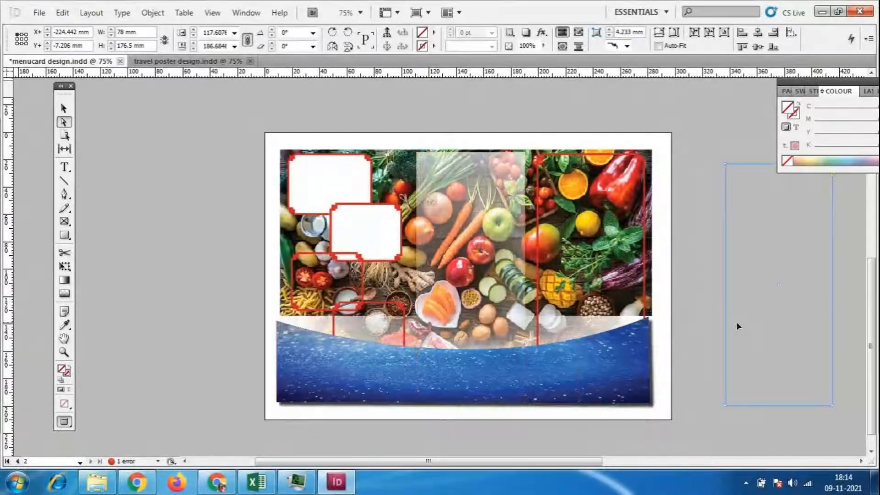
pyautogui.click(455, 253)
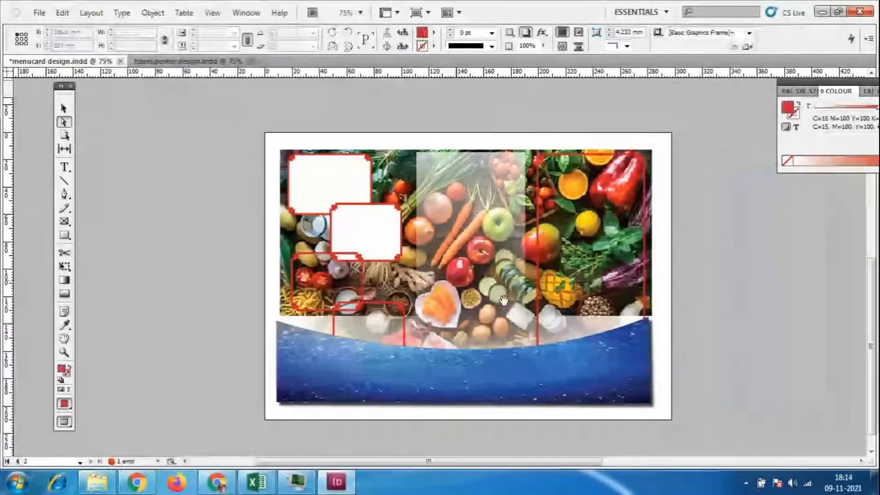
pyautogui.click(186, 242)
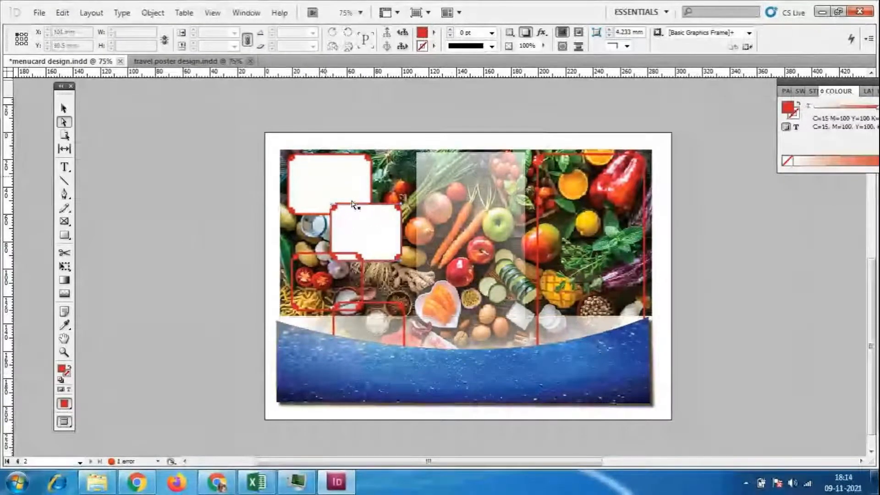
# - Delete the curved blue banner from the lower part of the page and the empty frames on the pasteboard
pyautogui.click(489, 377)
pyautogui.press('Delete')
pyautogui.click(578, 374)
pyautogui.press('Delete')
pyautogui.click(833, 355)
pyautogui.press('Delete')
pyautogui.click(760, 328)
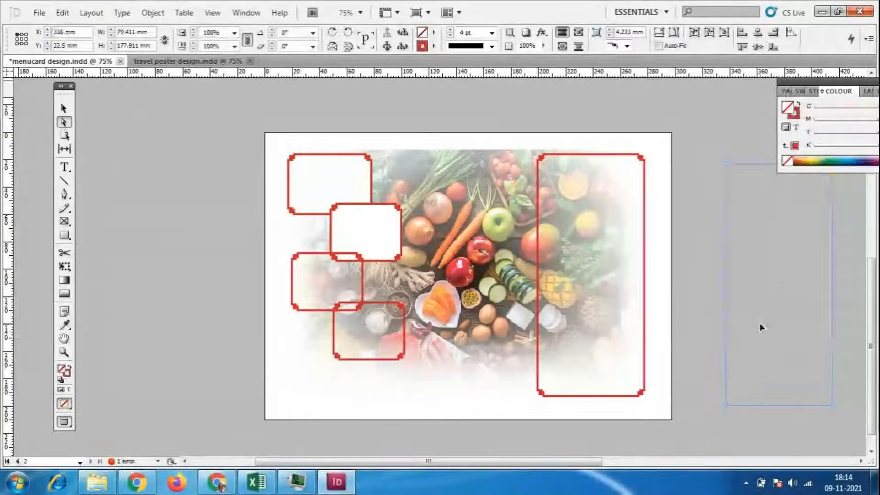
pyautogui.press('Delete')
pyautogui.click(760, 307)
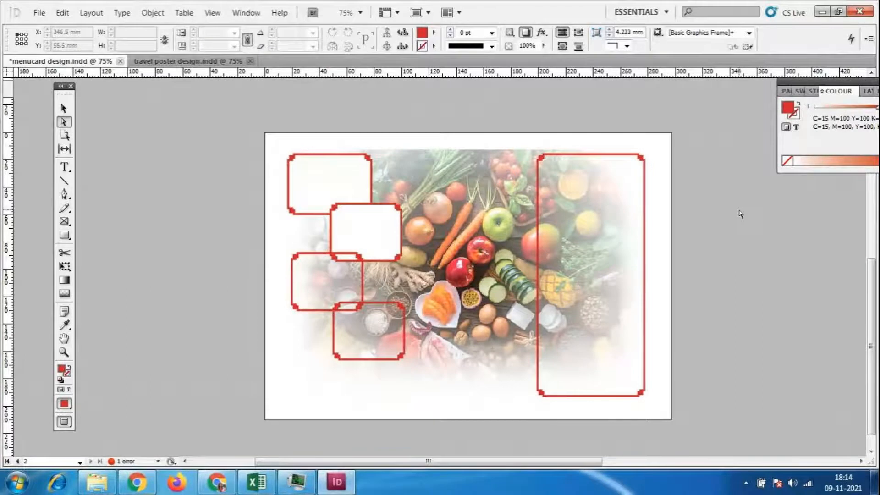
# - Change the screen mode from Preview to Normal
pyautogui.click(212, 12)
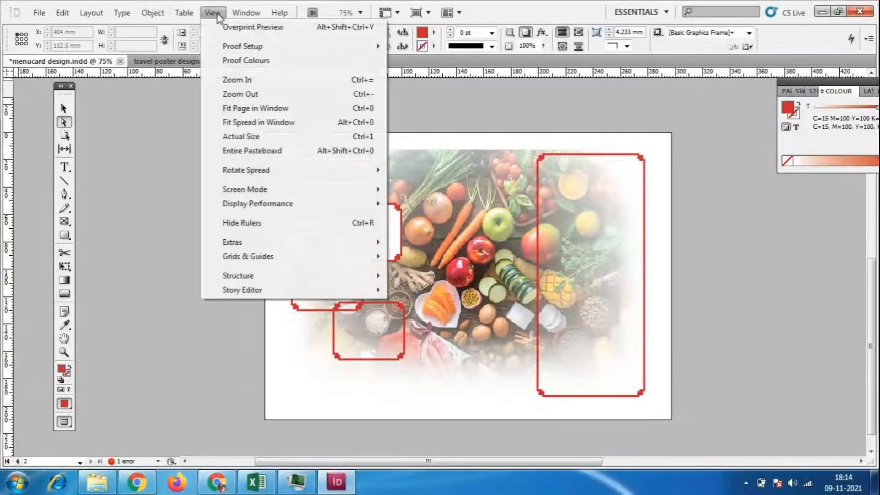
pyautogui.moveTo(242, 190)
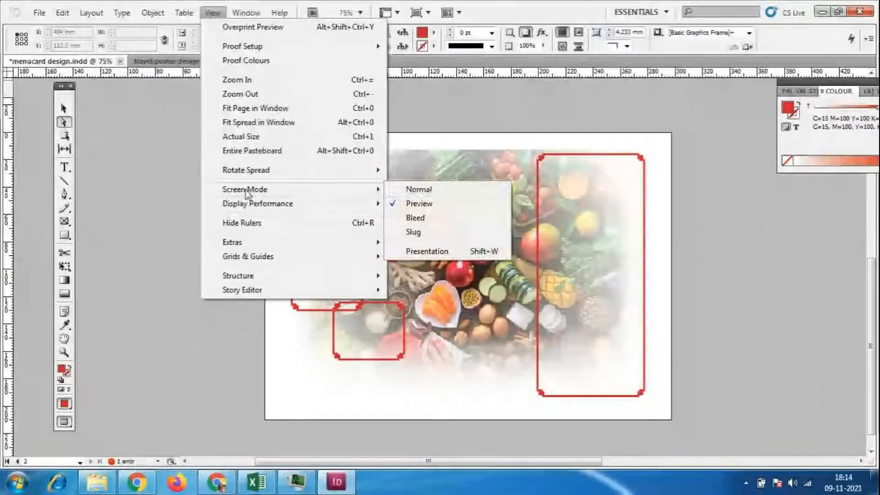
pyautogui.click(461, 186)
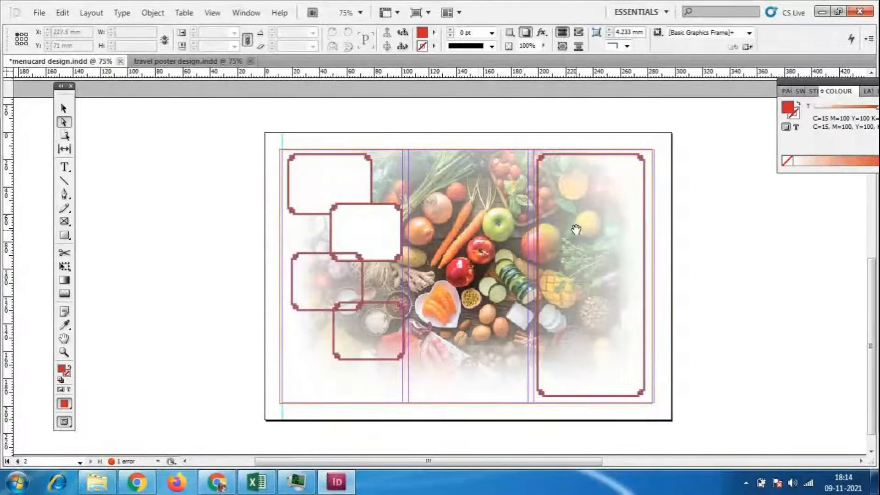
# - Delete the four small red-bordered frames overlapping the left column of the page
pyautogui.click(305, 162)
pyautogui.press('Delete')
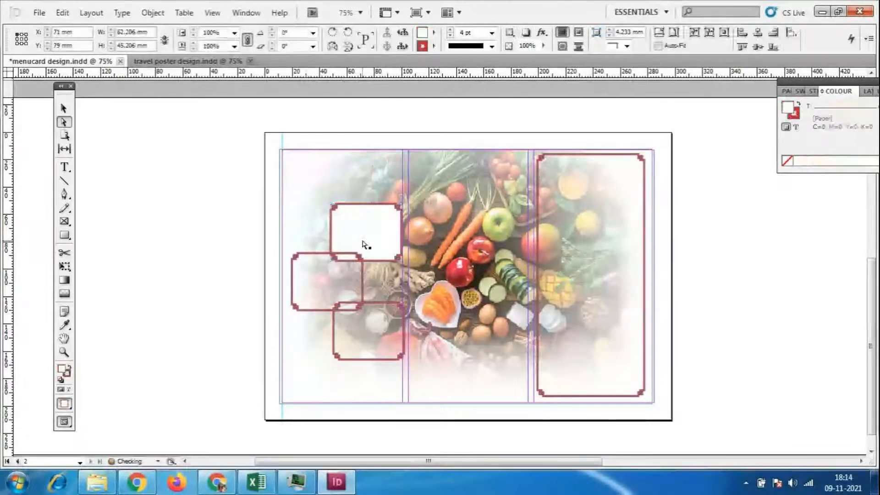
pyautogui.press('Delete')
pyautogui.click(346, 268)
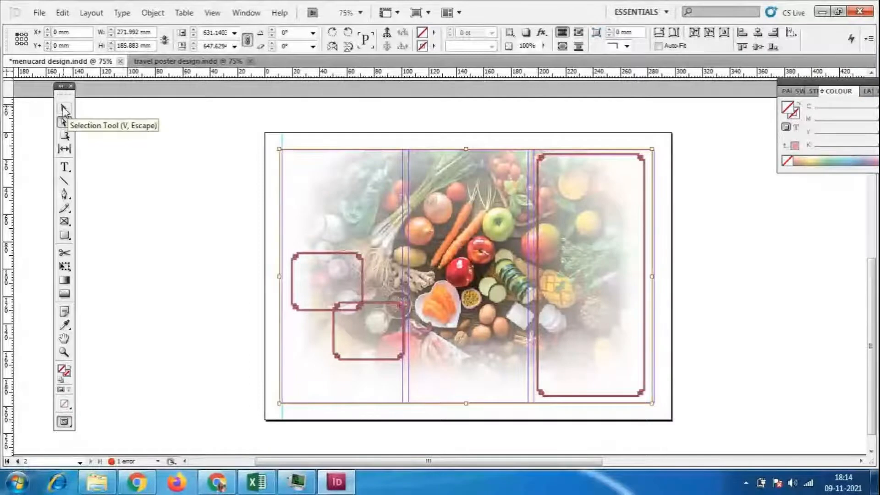
pyautogui.click(64, 110)
pyautogui.click(388, 307)
pyautogui.press('Delete')
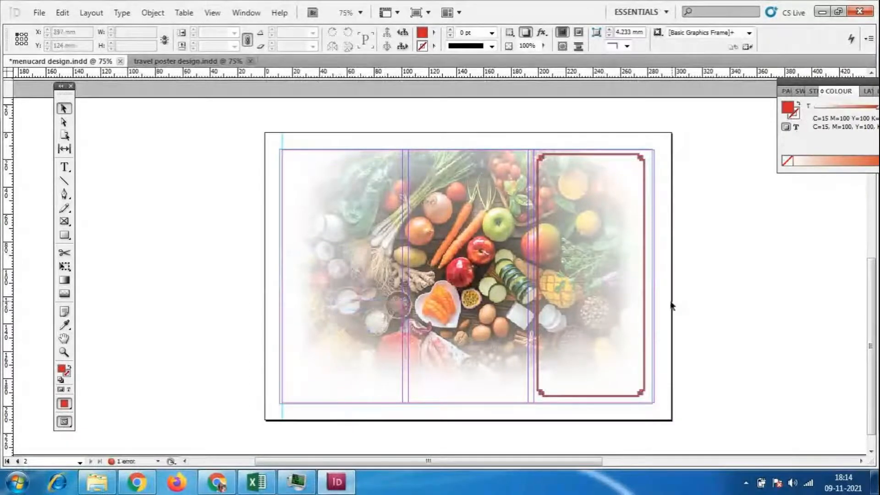
pyautogui.click(554, 195)
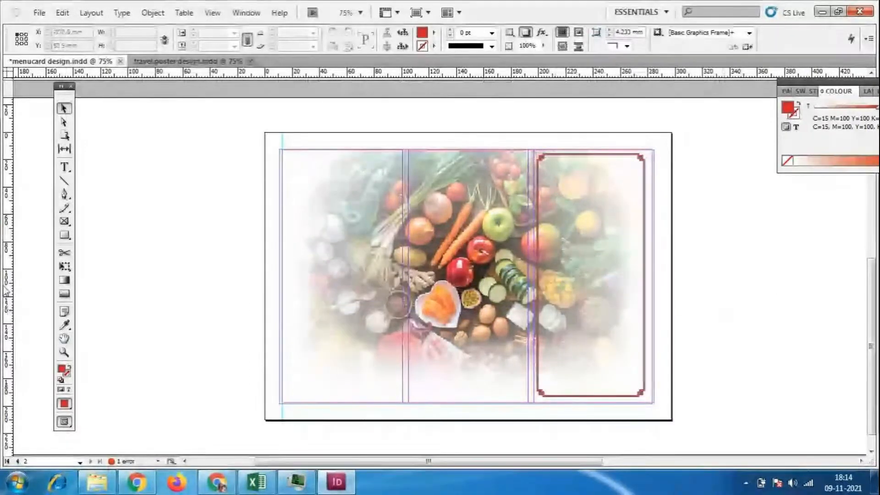
pyautogui.click(64, 236)
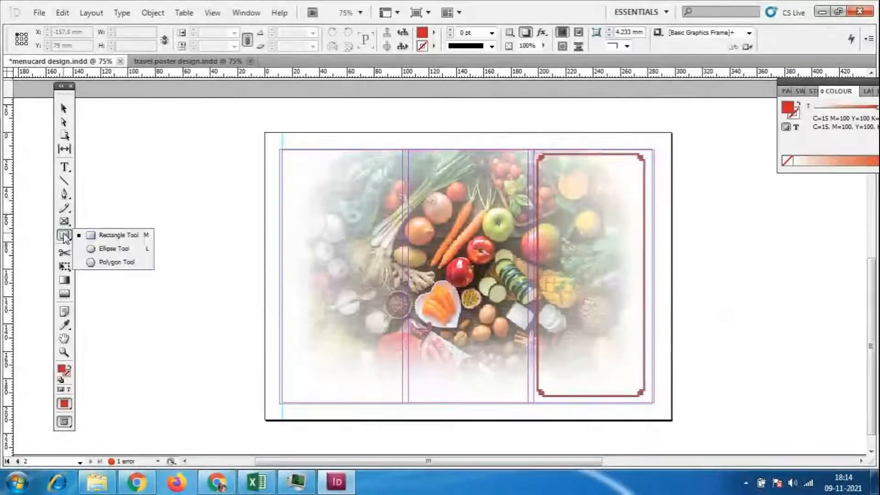
pyautogui.click(120, 248)
pyautogui.moveTo(281, 157); pyautogui.dragTo(352, 225)
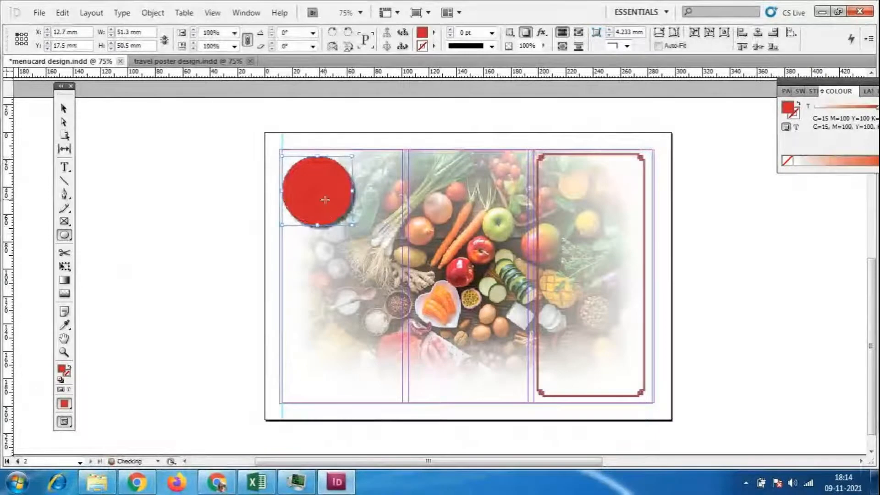
pyautogui.moveTo(391, 259); pyautogui.dragTo(325, 196)
pyautogui.moveTo(285, 232); pyautogui.dragTo(367, 308)
pyautogui.press('v')
pyautogui.click(297, 184)
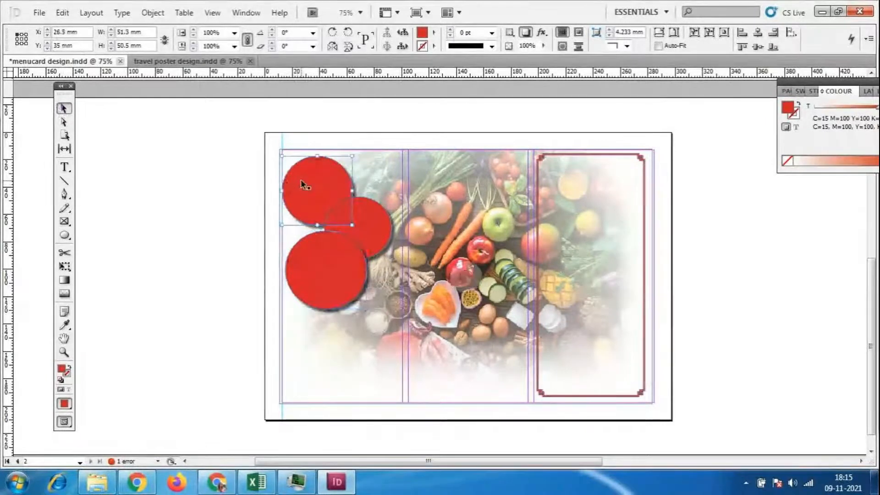
pyautogui.press('Delete')
pyautogui.click(367, 216)
pyautogui.press('Delete')
pyautogui.click(331, 257)
pyautogui.press('Delete')
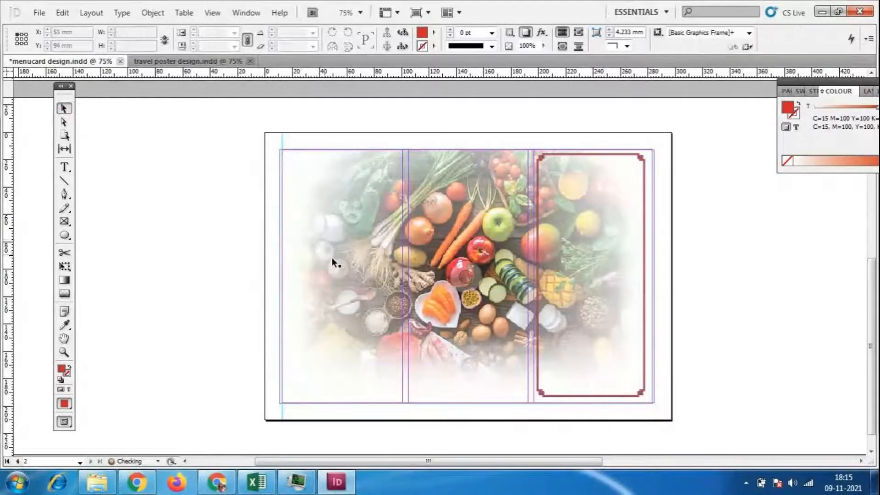
# - Draw a closed red shape about 58.5 by 186 mm with the Pen tool, wavy on its inner side, along the page's left margin
pyautogui.click(64, 194)
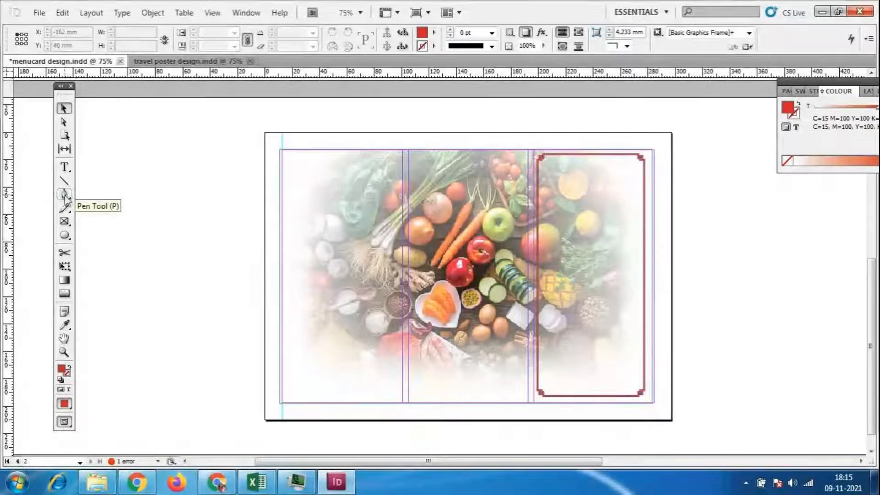
pyautogui.click(327, 150)
pyautogui.moveTo(339, 279); pyautogui.dragTo(316, 345)
pyautogui.moveTo(362, 403); pyautogui.dragTo(369, 404)
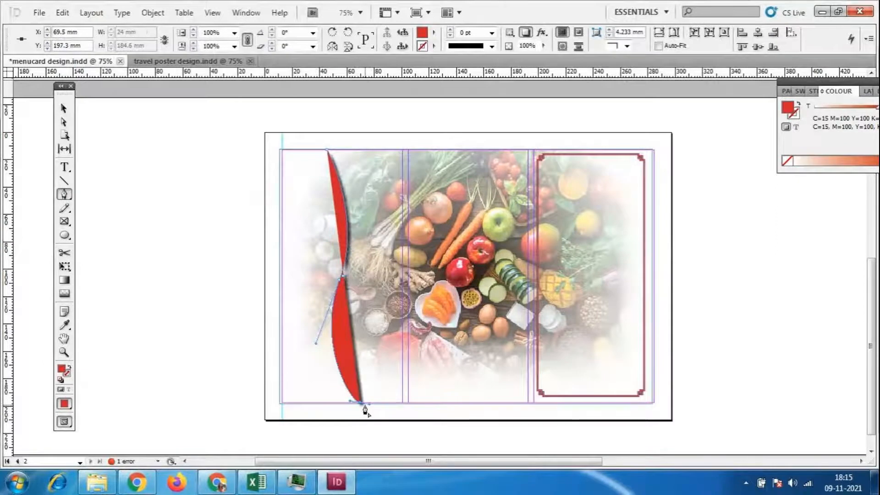
pyautogui.click(360, 404)
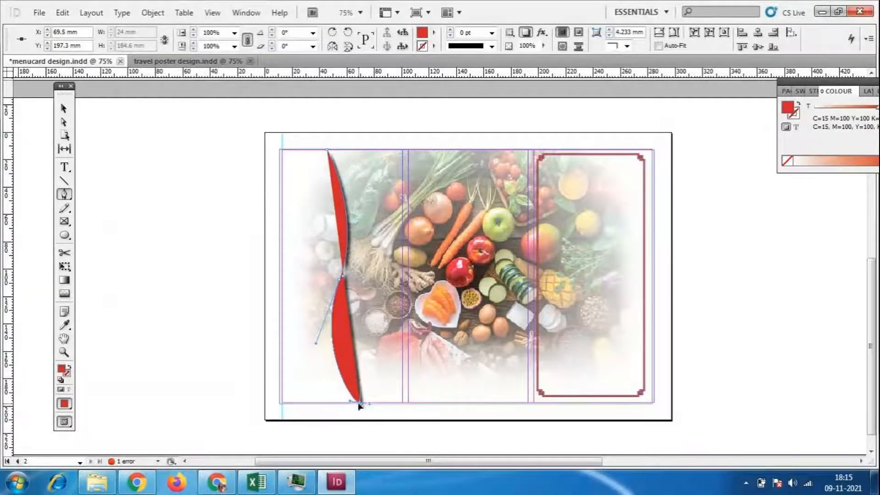
pyautogui.click(280, 404)
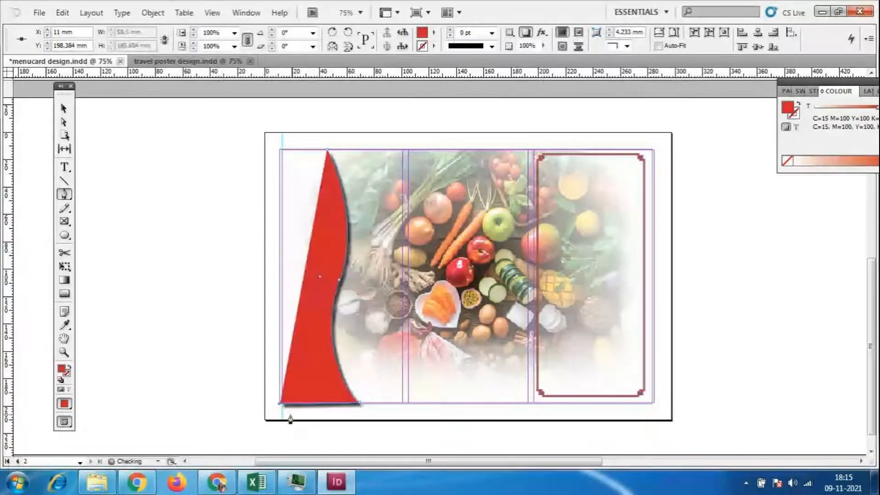
pyautogui.click(279, 153)
pyautogui.click(327, 151)
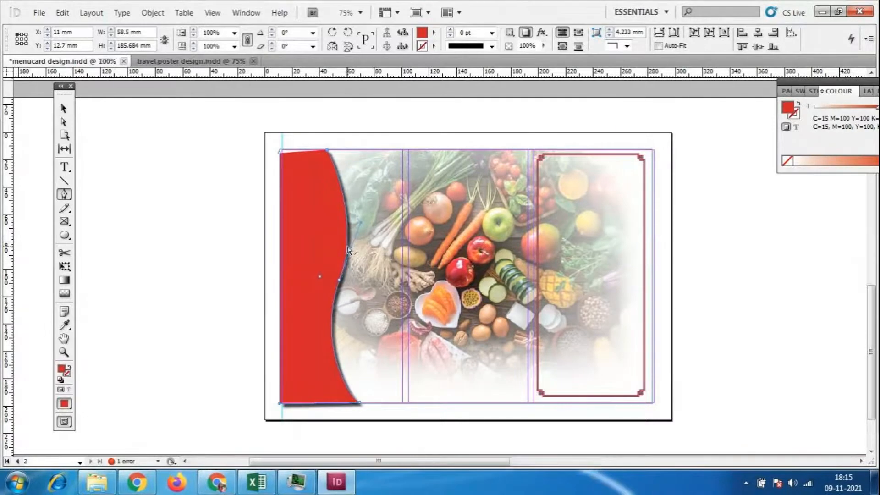
# - Move the red shape's upper-left anchor point up to the margin corner so its upper edge is straight
pyautogui.hotkey('ctrl', '=')
pyautogui.hotkey('ctrl', '=')
pyautogui.click(64, 122)
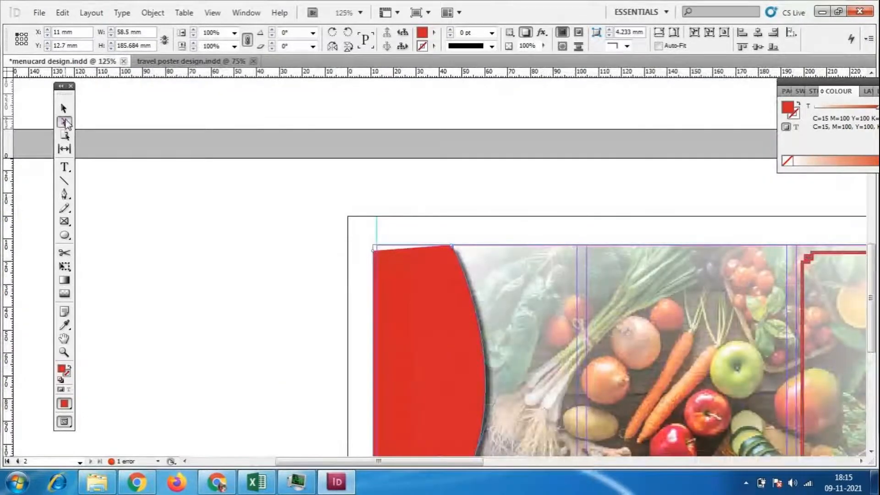
pyautogui.moveTo(339, 224); pyautogui.dragTo(376, 245)
pyautogui.hotkey('ctrl', '-')
pyautogui.hotkey('ctrl', '-')
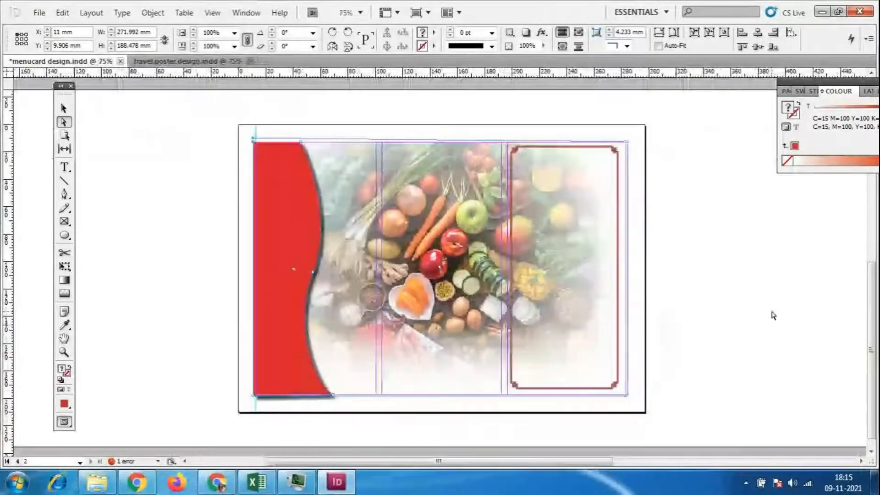
pyautogui.click(773, 316)
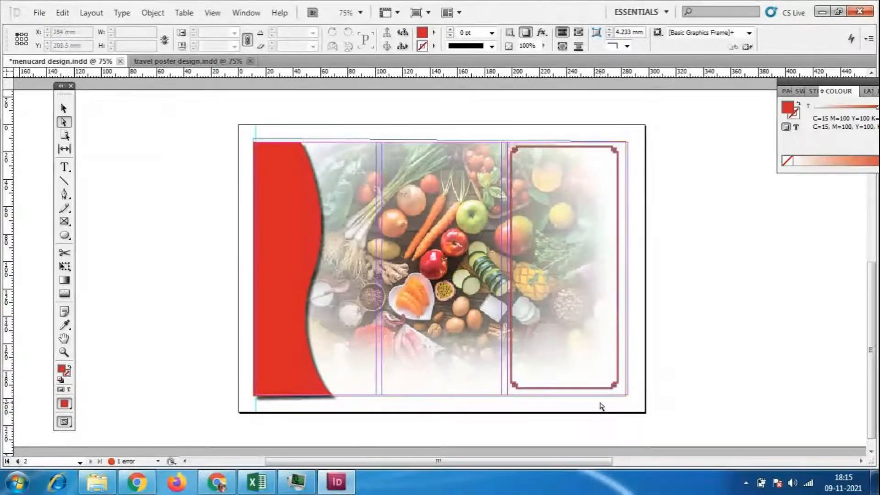
# - Delete the tall red-bordered frame over the right column
pyautogui.click(64, 108)
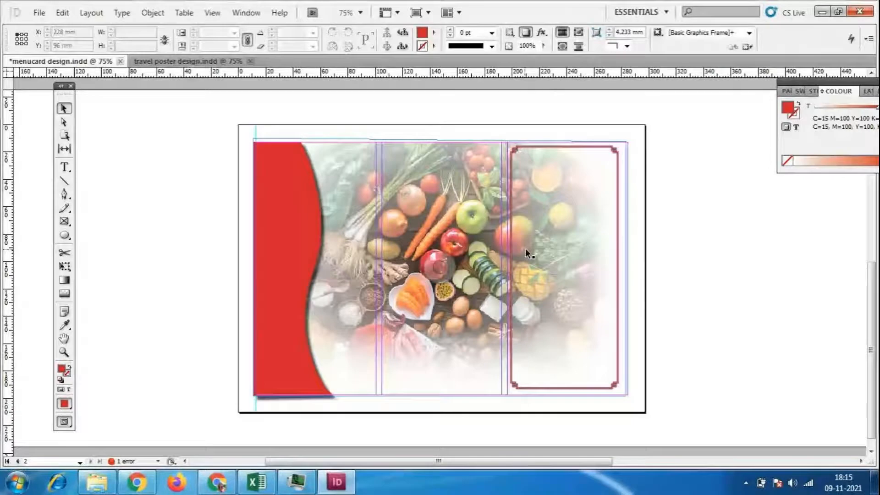
pyautogui.click(510, 251)
pyautogui.press('Delete')
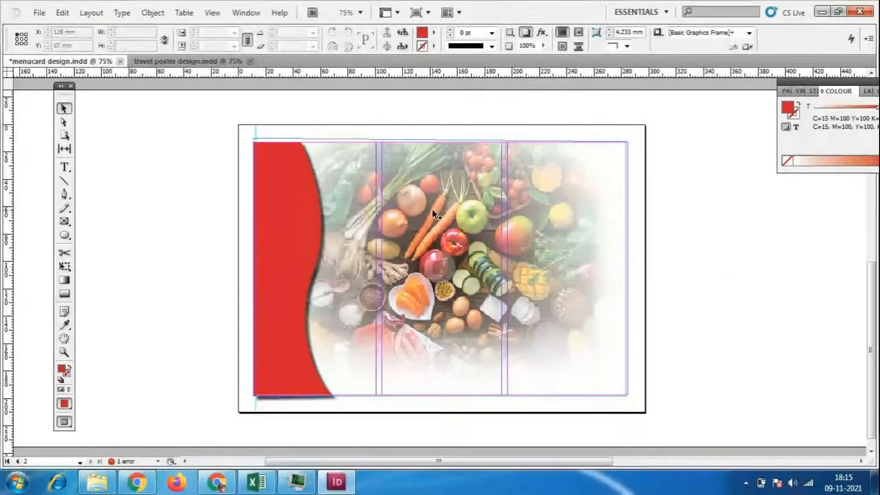
# - Try drawing a text frame about 83 by 136 mm over the middle column
pyautogui.click(297, 211)
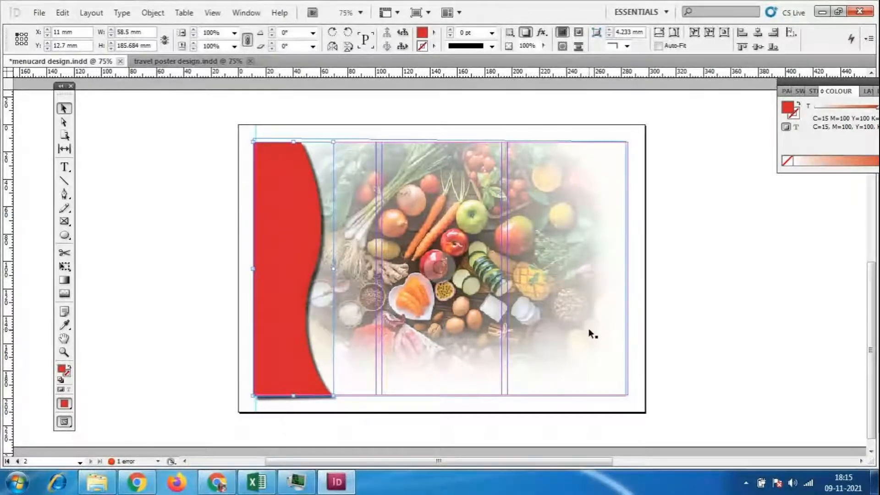
pyautogui.click(64, 167)
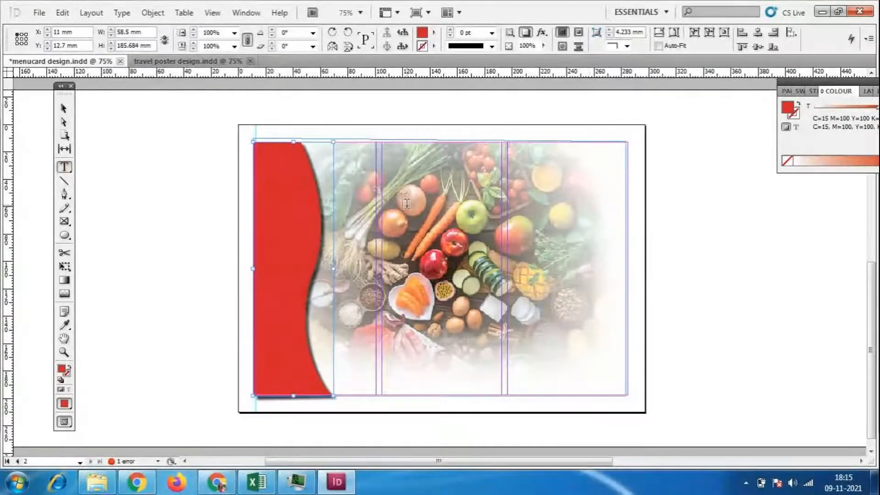
pyautogui.moveTo(386, 149); pyautogui.dragTo(493, 332)
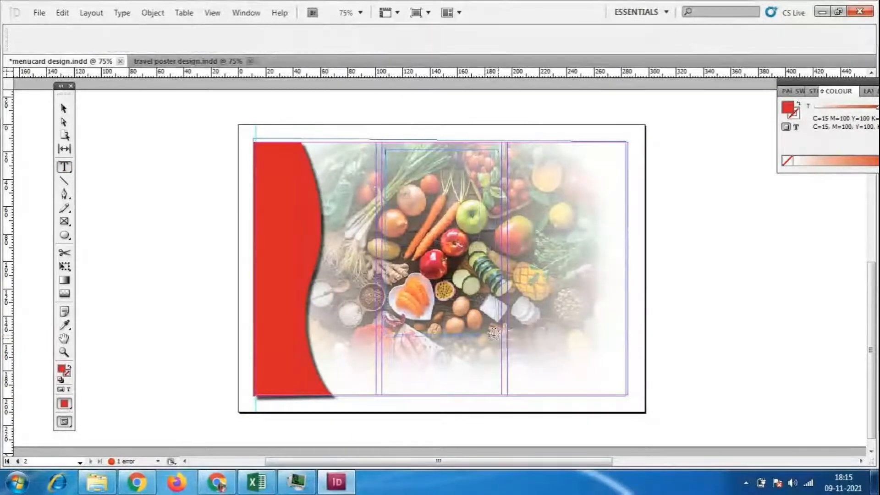
pyautogui.press('Escape')
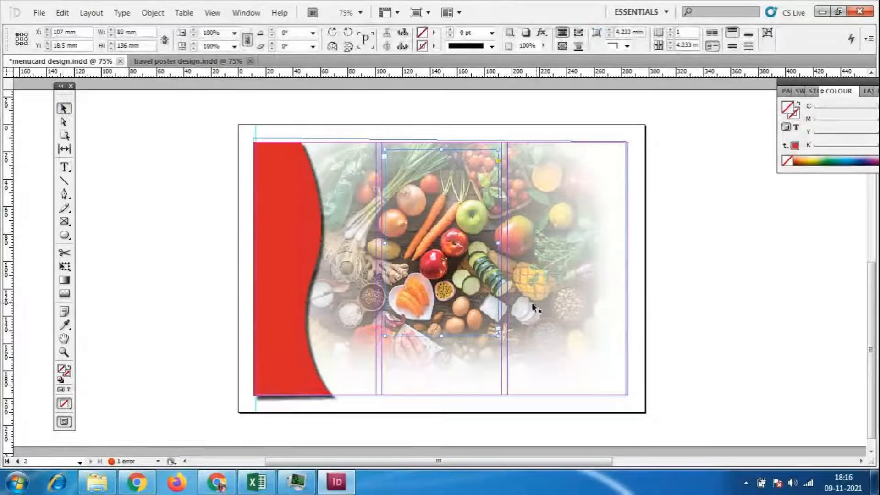
# - Draw a rectangular placeholder frame about 173 by 146.5 mm across the food image beside the red shape
pyautogui.click(532, 302)
pyautogui.click(66, 221)
pyautogui.moveTo(336, 149); pyautogui.dragTo(573, 349)
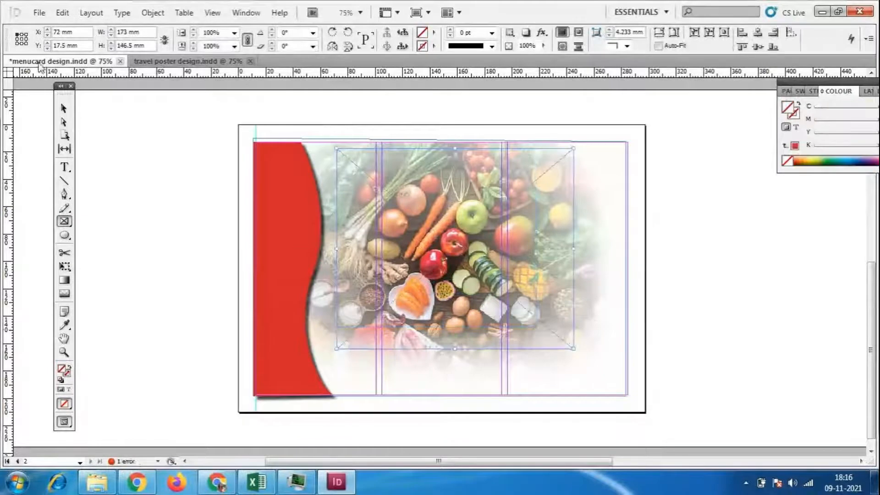
# - Start placing an image into the new frame and browse up from the reff folder to the photoshop folder in MMC
pyautogui.click(39, 13)
pyautogui.click(64, 210)
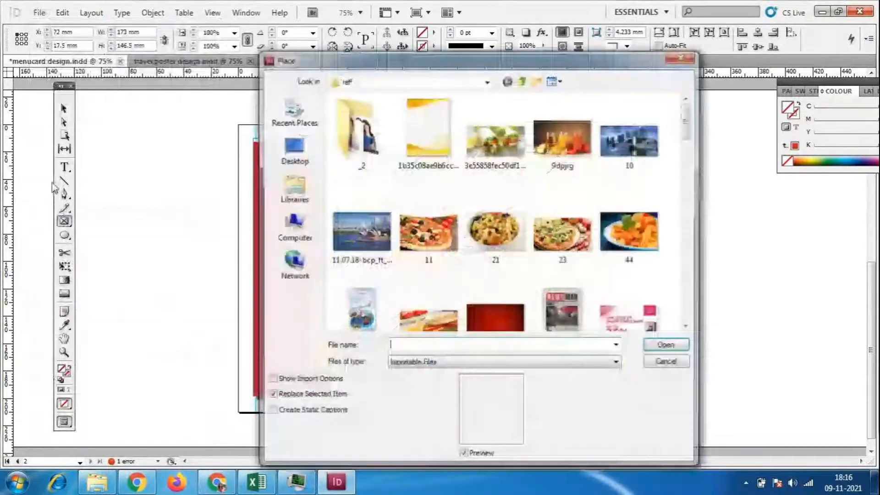
pyautogui.scroll(-5, 689, 179)
pyautogui.moveTo(689, 179); pyautogui.dragTo(672, 89)
pyautogui.click(522, 81)
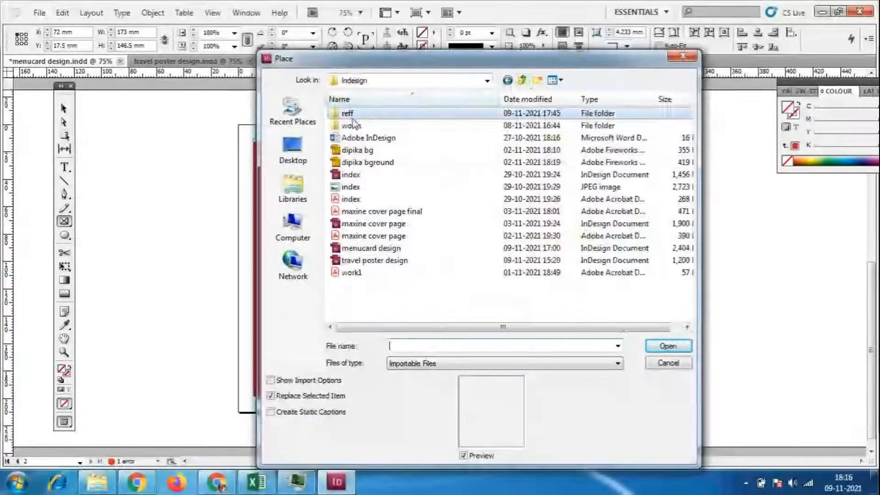
pyautogui.click(522, 81)
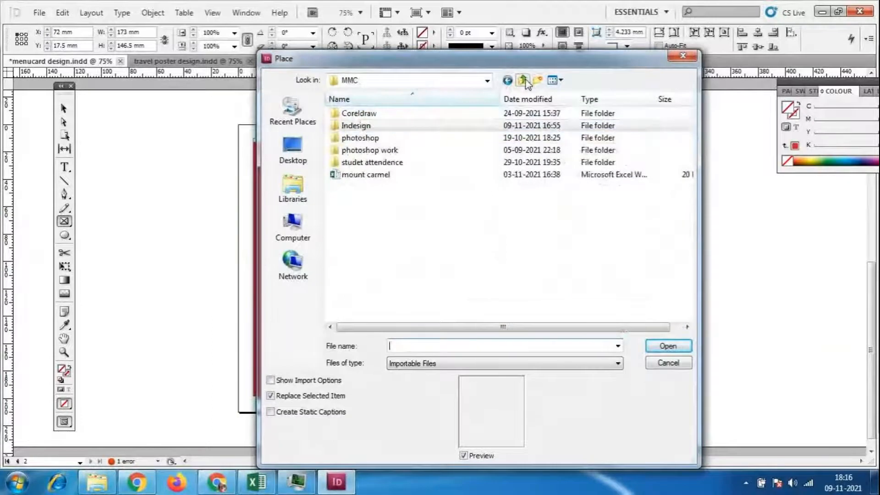
pyautogui.doubleClick(376, 138)
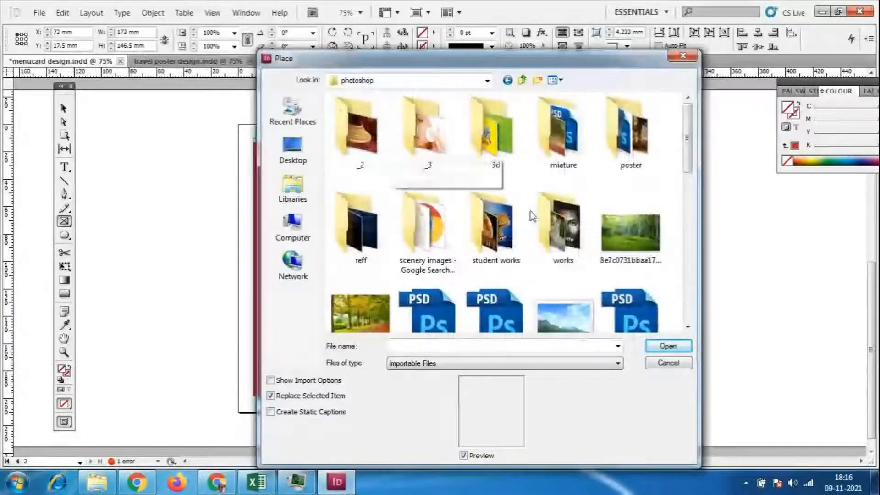
# - Look through the photoshop folder and its student works subfolder for a suitable image
pyautogui.scroll(-3, 531, 213)
pyautogui.scroll(3, 527, 208)
pyautogui.click(491, 234)
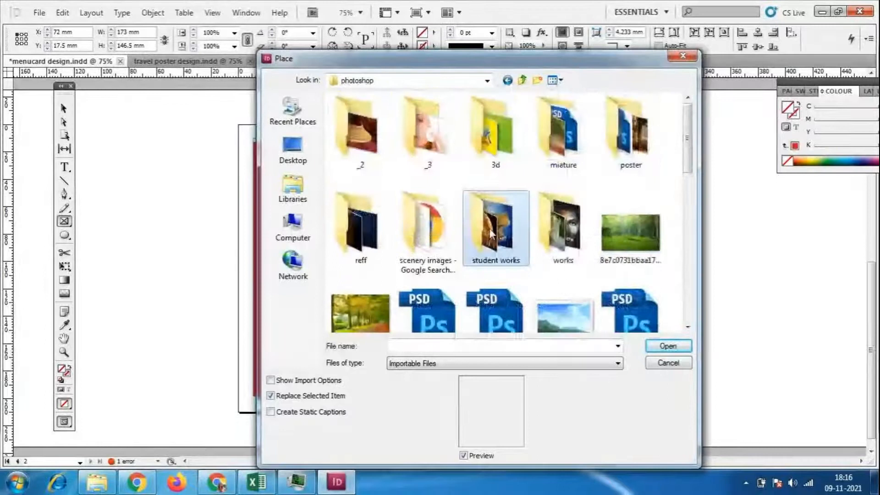
pyautogui.doubleClick(490, 233)
pyautogui.click(491, 233)
pyautogui.scroll(-3, 573, 236)
pyautogui.scroll(3, 582, 233)
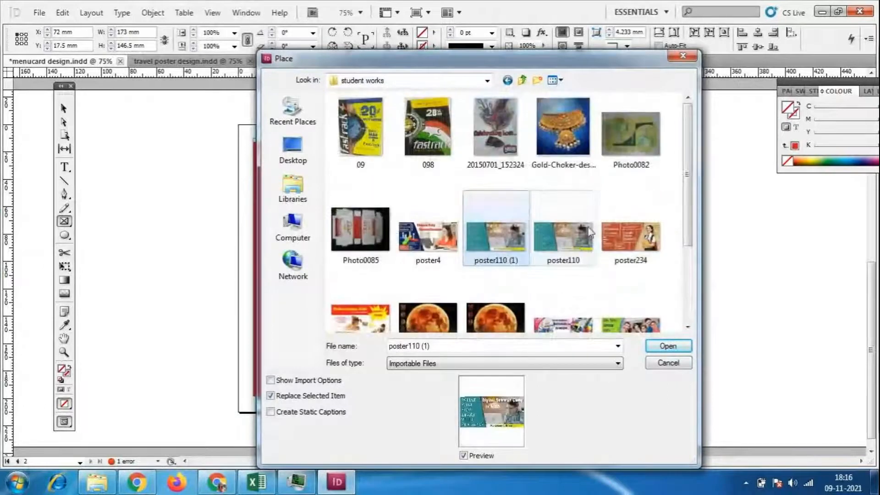
pyautogui.click(522, 81)
pyautogui.scroll(-3, 572, 279)
pyautogui.scroll(-3, 575, 279)
pyautogui.scroll(6, 579, 281)
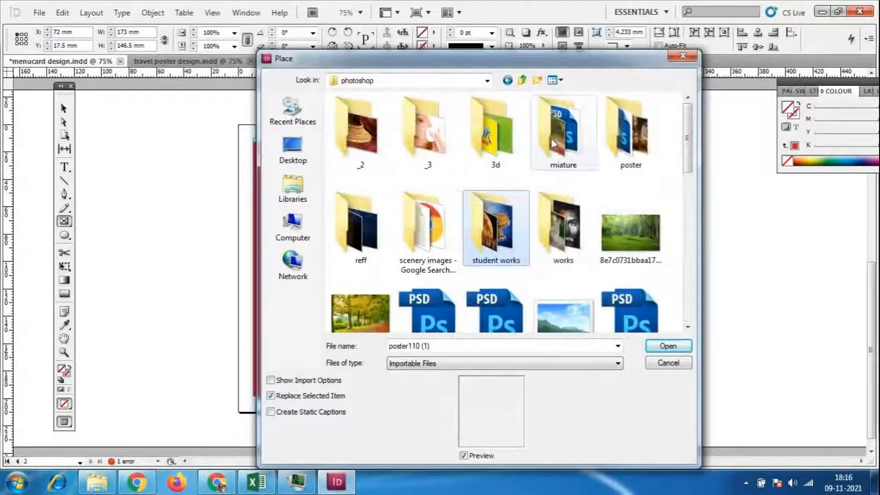
# - Place the bridal close-up photo "r10_2x_bridal-ma..." from the photoshop folder's reff subfolder into the frame
pyautogui.doubleClick(384, 223)
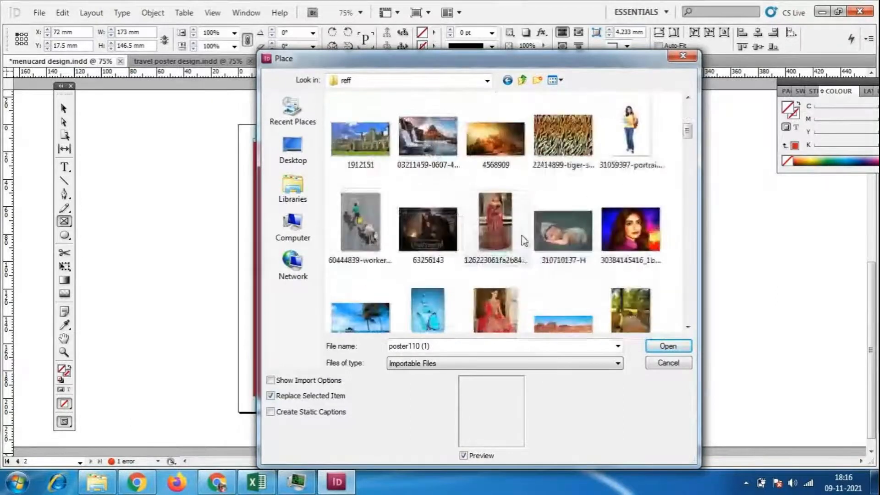
pyautogui.scroll(-10, 529, 227)
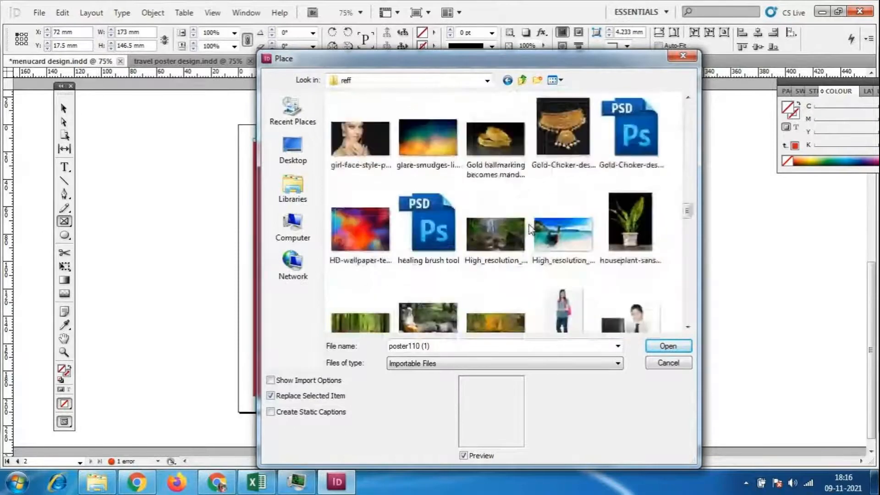
pyautogui.scroll(-5, 530, 226)
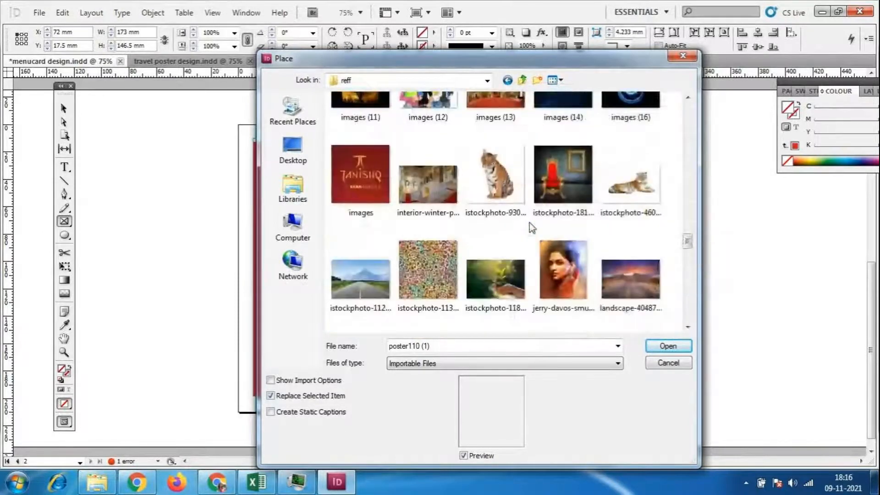
pyautogui.scroll(-8, 530, 226)
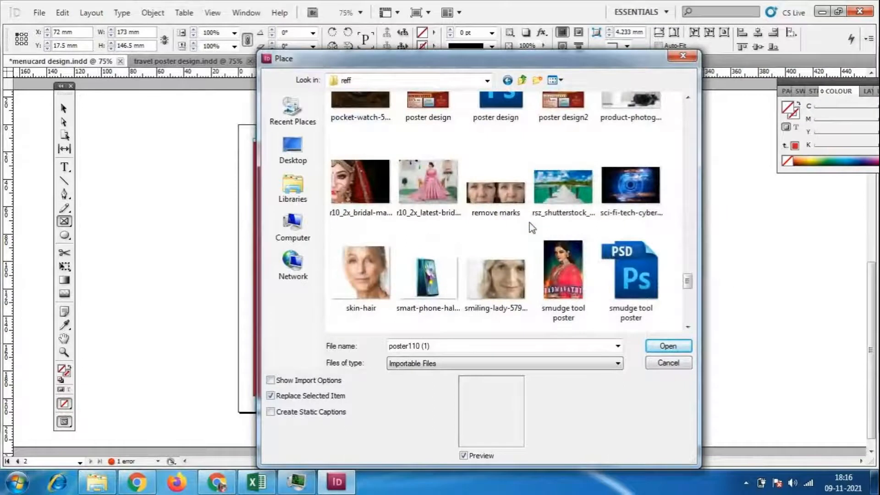
pyautogui.click(354, 172)
pyautogui.doubleClick(353, 172)
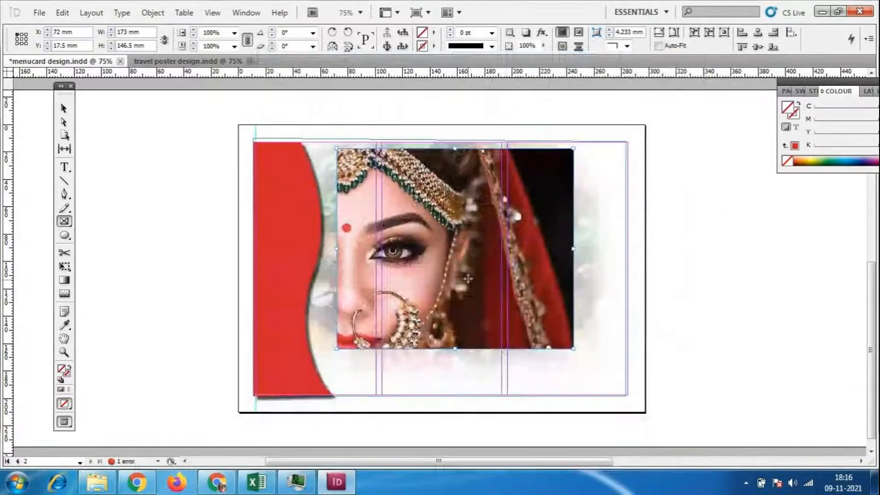
# - Move the bridal photo's frame to X 11 mm, Y 7.5 mm and enlarge it to about 272 by 191 mm
pyautogui.click(64, 109)
pyautogui.click(104, 159)
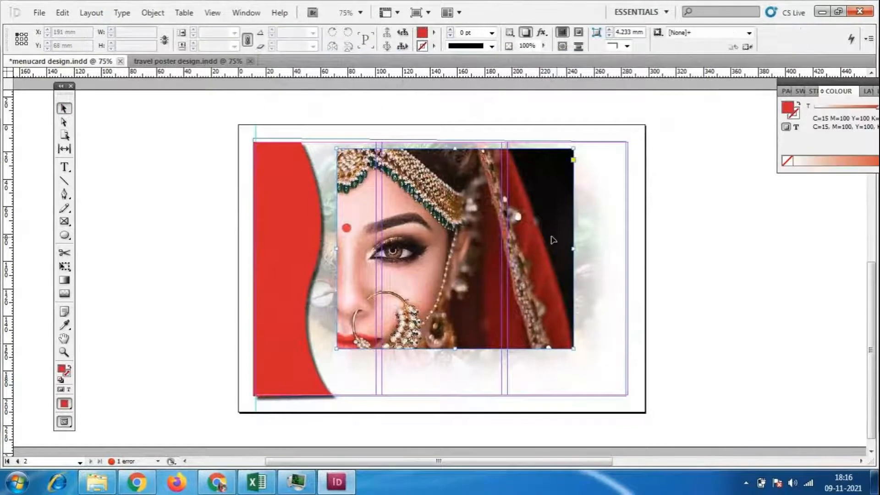
pyautogui.click(570, 248)
pyautogui.moveTo(570, 250); pyautogui.dragTo(485, 238)
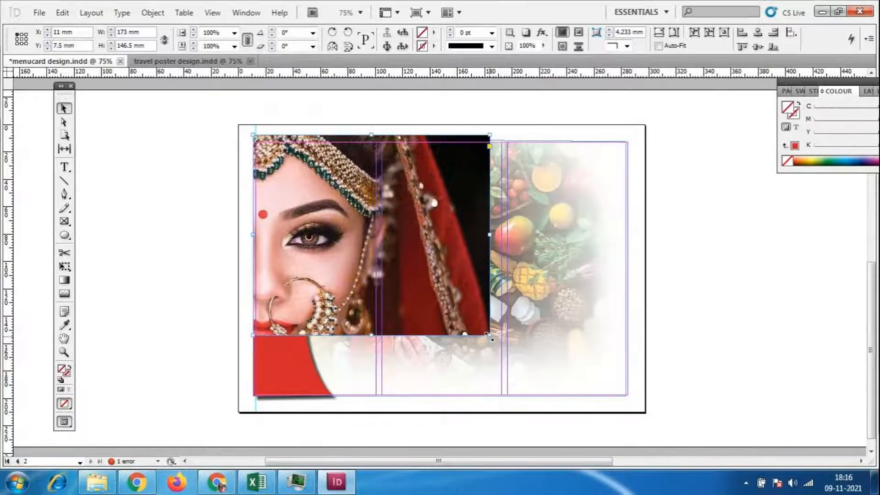
pyautogui.moveTo(490, 336); pyautogui.dragTo(635, 396)
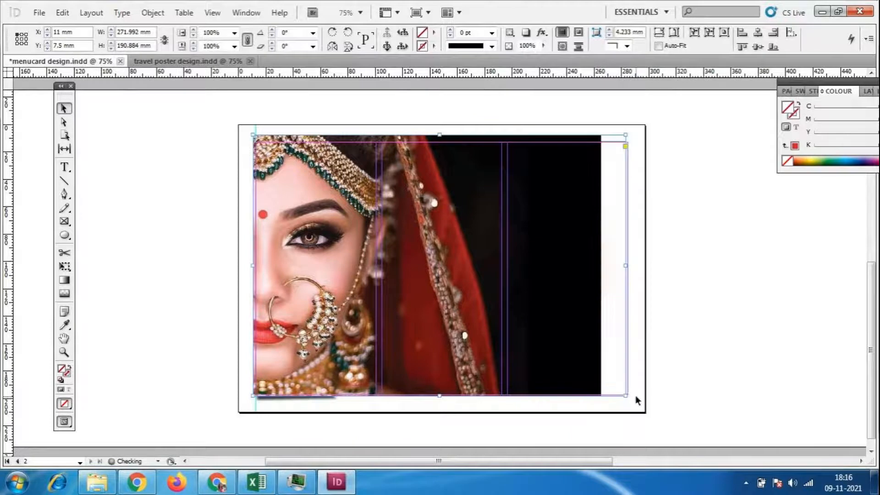
# - Fit the bridal photo to its frame so it covers the full width, and deselect it
pyautogui.rightClick(513, 309)
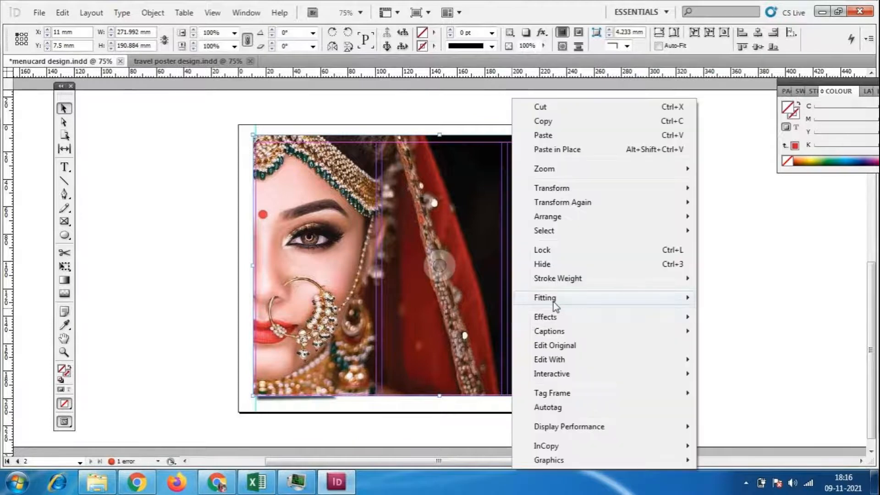
pyautogui.moveTo(554, 300)
pyautogui.click(417, 350)
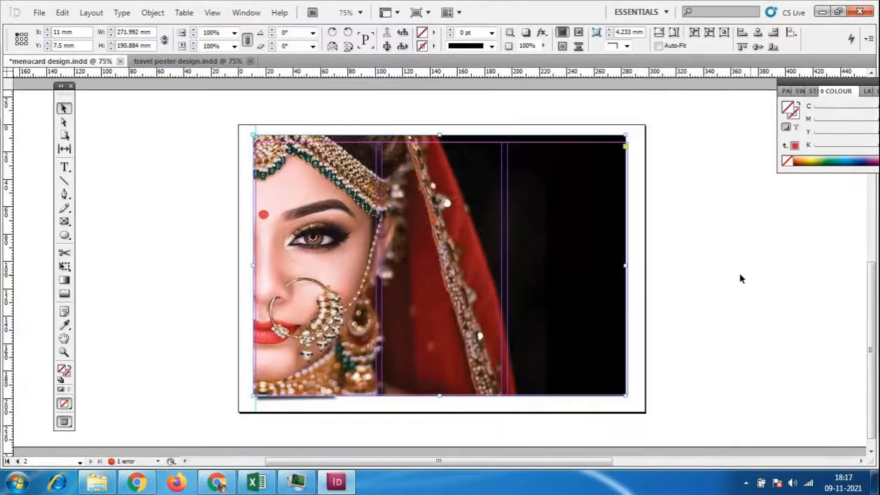
pyautogui.click(721, 297)
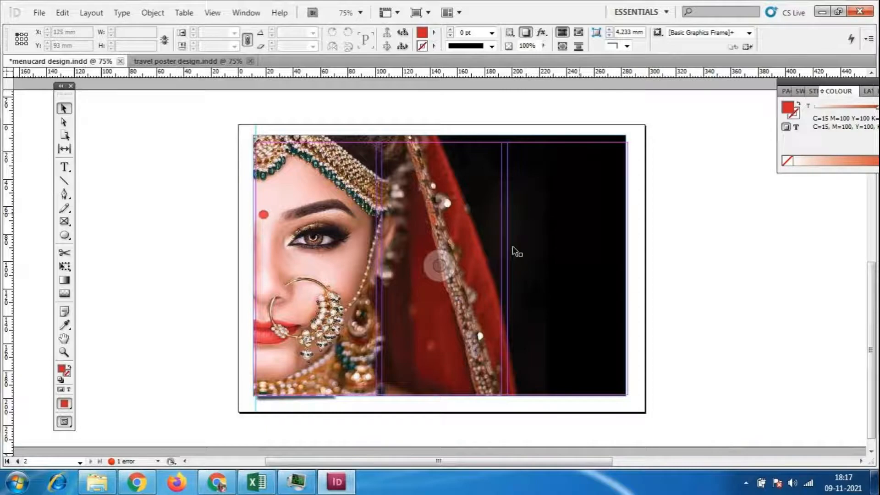
# - Draw a closed red Pen shape about 125 by 191 mm with an S-curved inner edge over the photo's dark side
pyautogui.click(64, 194)
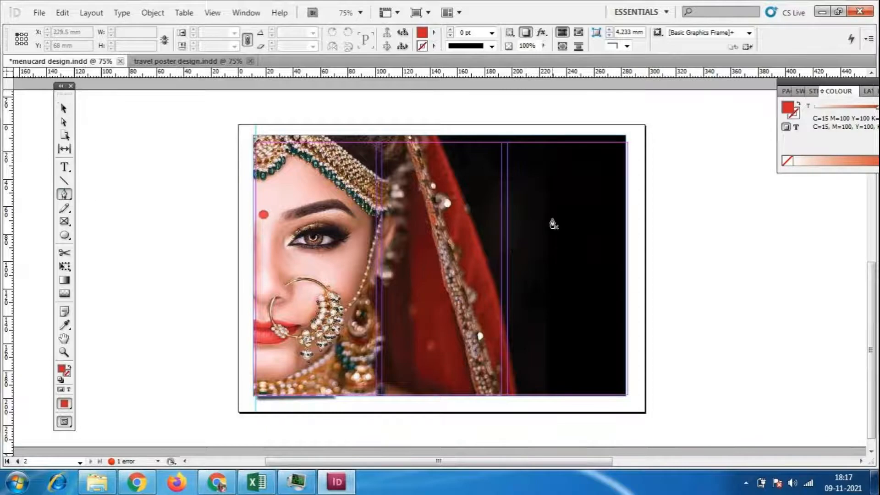
pyautogui.click(495, 135)
pyautogui.moveTo(513, 251); pyautogui.dragTo(499, 303)
pyautogui.moveTo(454, 395); pyautogui.dragTo(455, 441)
pyautogui.click(453, 397)
pyautogui.click(626, 396)
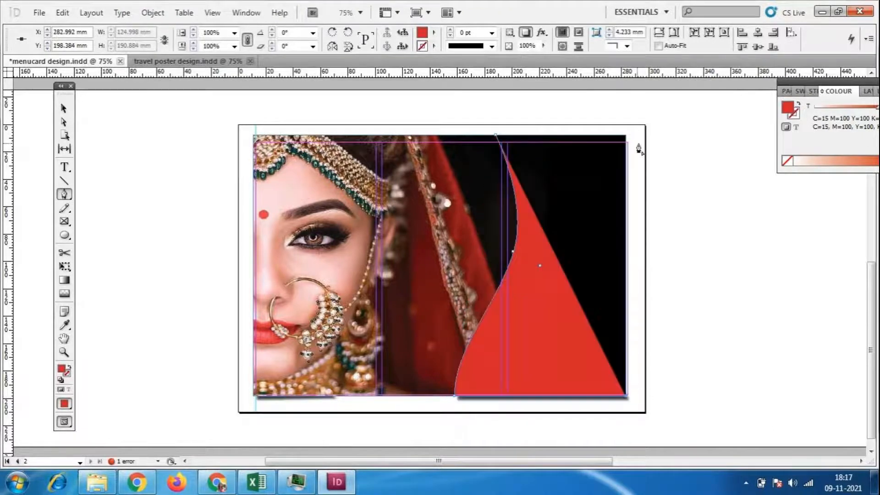
pyautogui.click(625, 137)
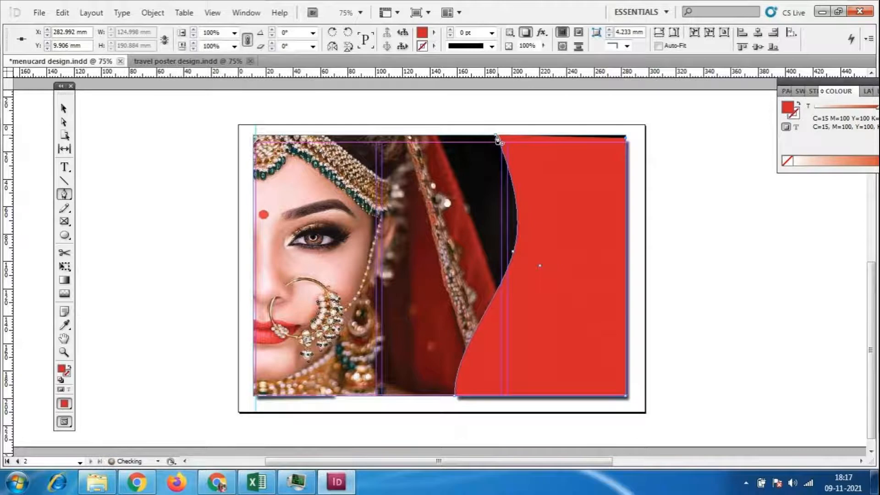
pyautogui.click(496, 137)
pyautogui.click(63, 108)
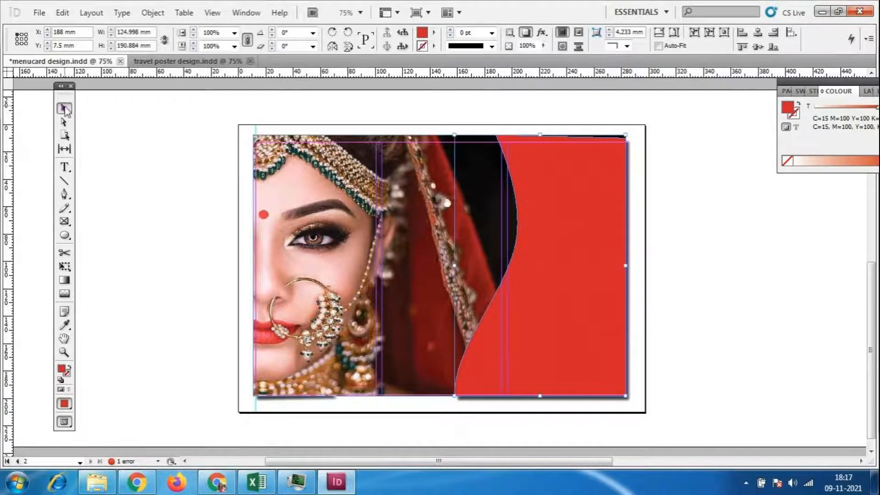
pyautogui.click(803, 420)
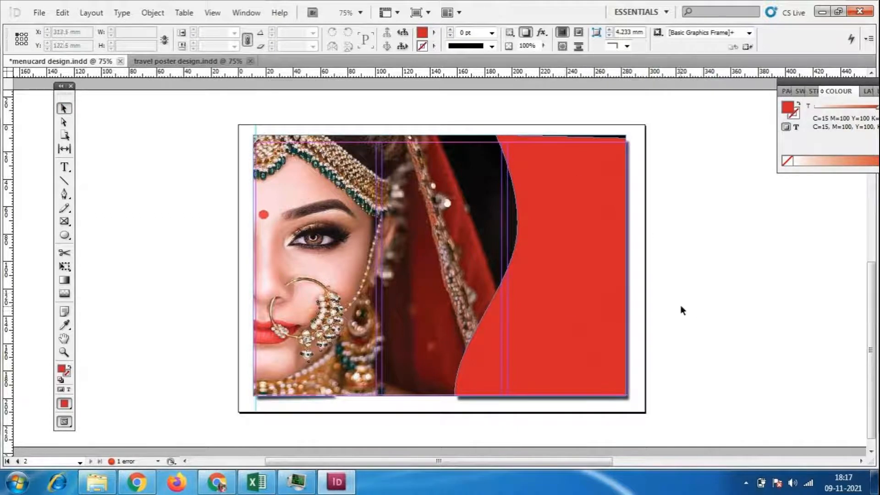
# - Start placing an image into the curved red shape and browse from reff through photoshop up to the MMC folder
pyautogui.click(572, 279)
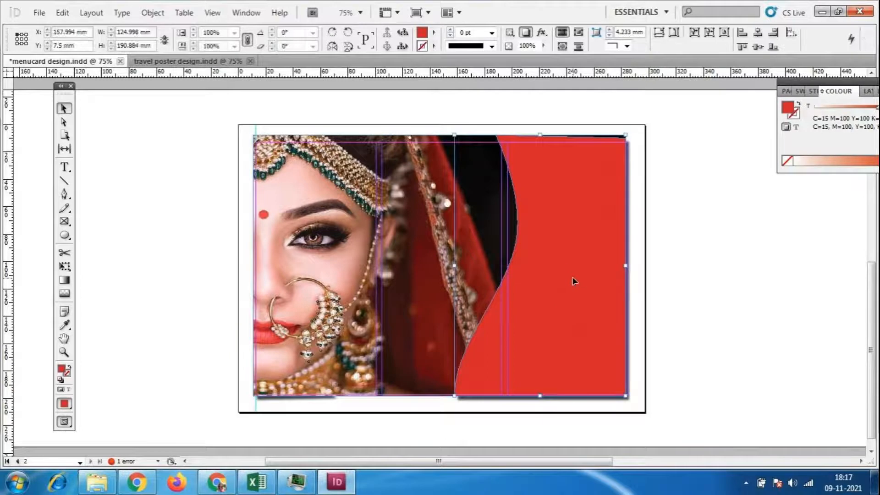
pyautogui.click(39, 12)
pyautogui.click(46, 212)
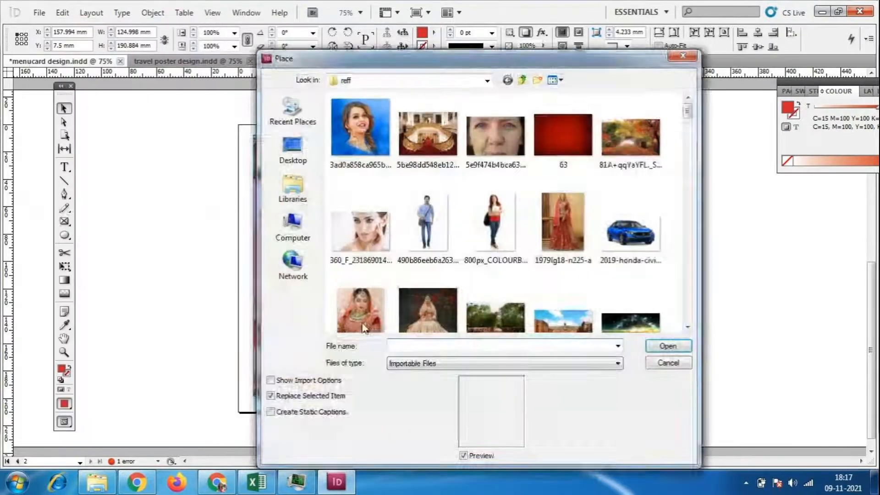
pyautogui.moveTo(687, 114)
pyautogui.mouseDown()
pyautogui.moveTo(692, 313)
pyautogui.moveTo(687, 108)
pyautogui.mouseUp()
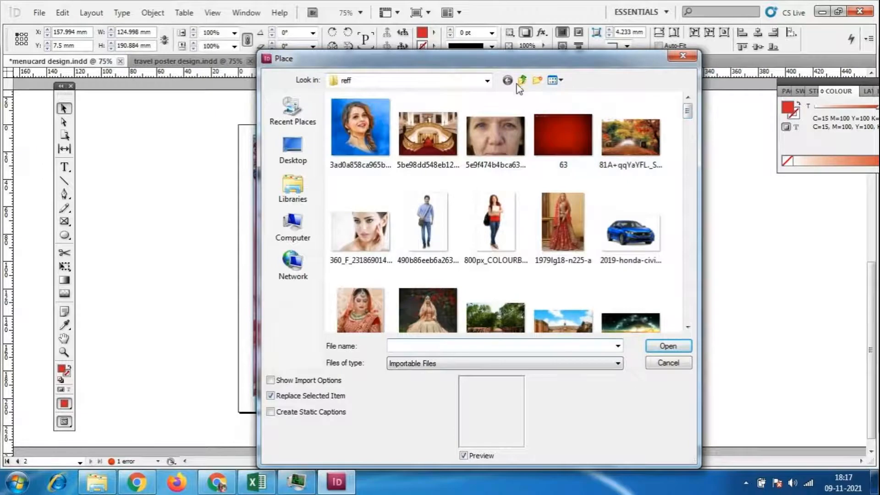
pyautogui.click(522, 80)
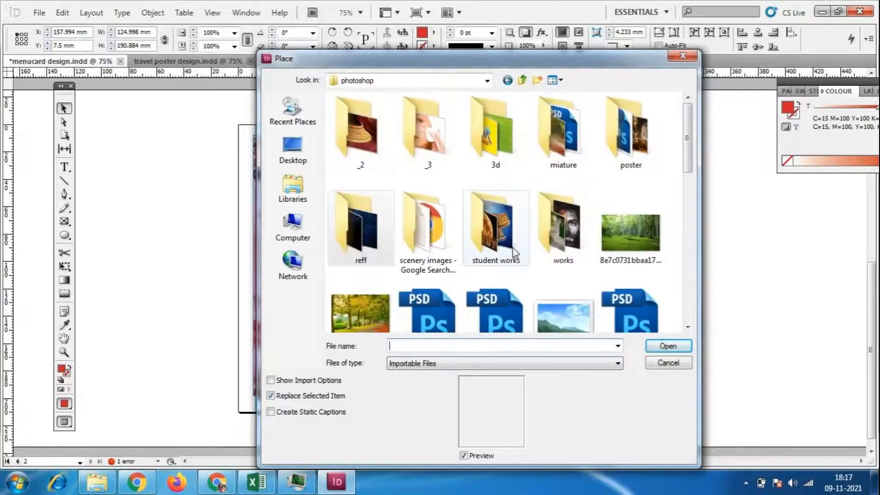
pyautogui.moveTo(687, 154); pyautogui.dragTo(693, 312)
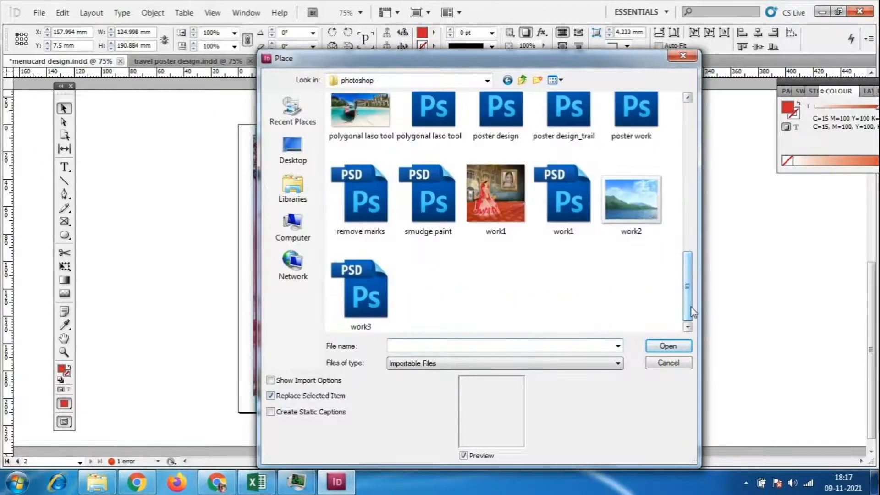
pyautogui.click(522, 80)
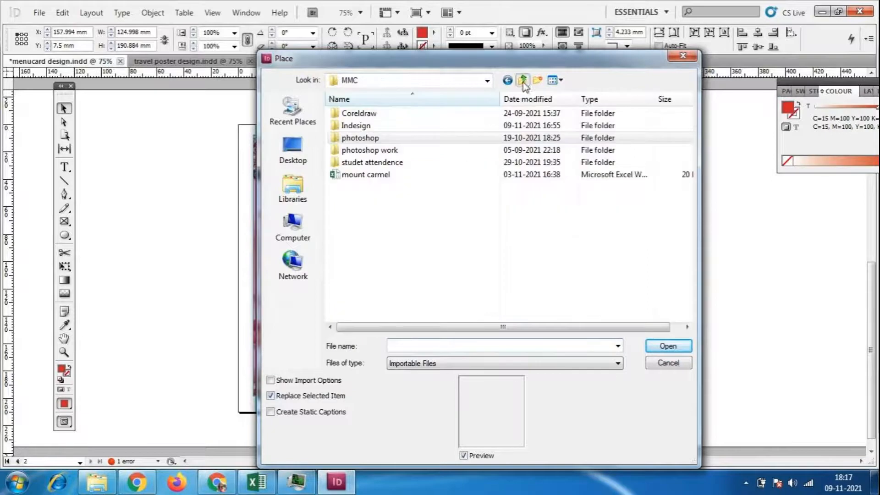
# - Place the dark red texture "images (3)" from the Indesign folder's works subfolder into the curved shape
pyautogui.doubleClick(360, 125)
pyautogui.doubleClick(347, 126)
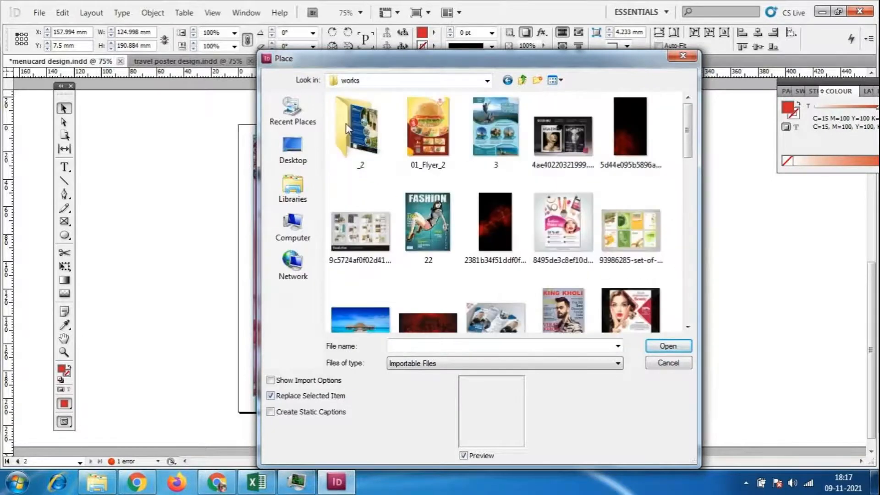
pyautogui.click(493, 208)
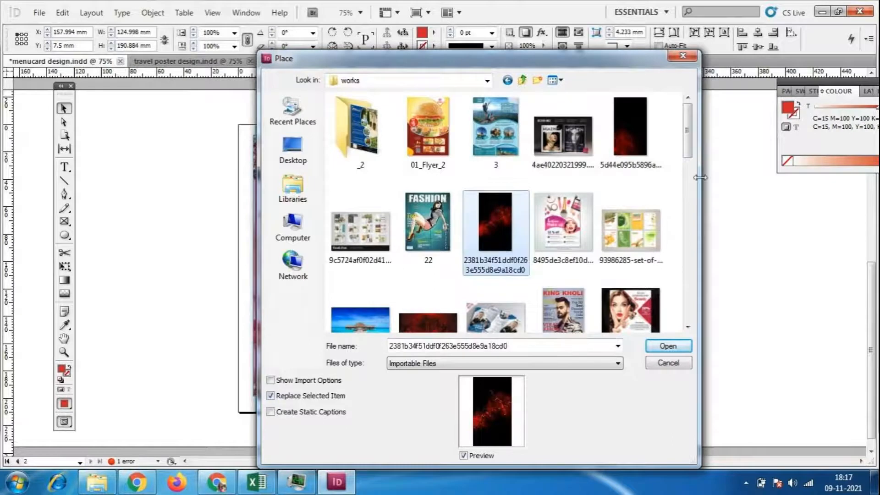
pyautogui.scroll(-5, 698, 211)
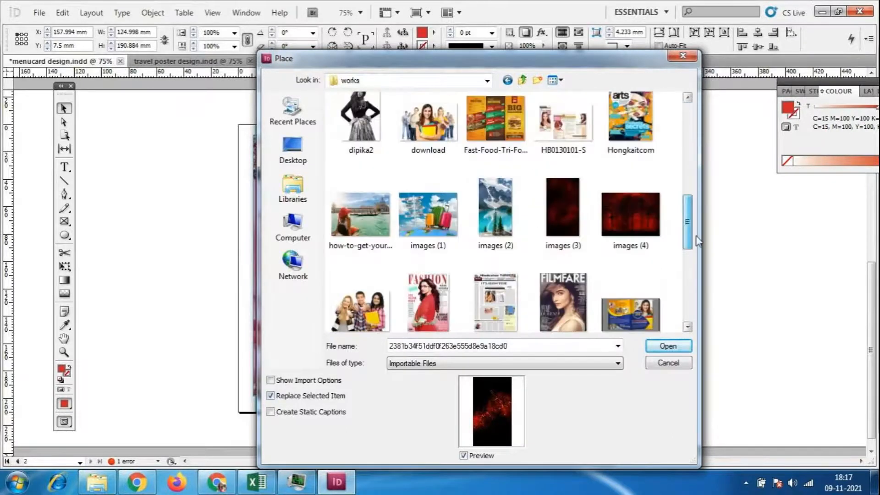
pyautogui.click(563, 207)
pyautogui.click(660, 345)
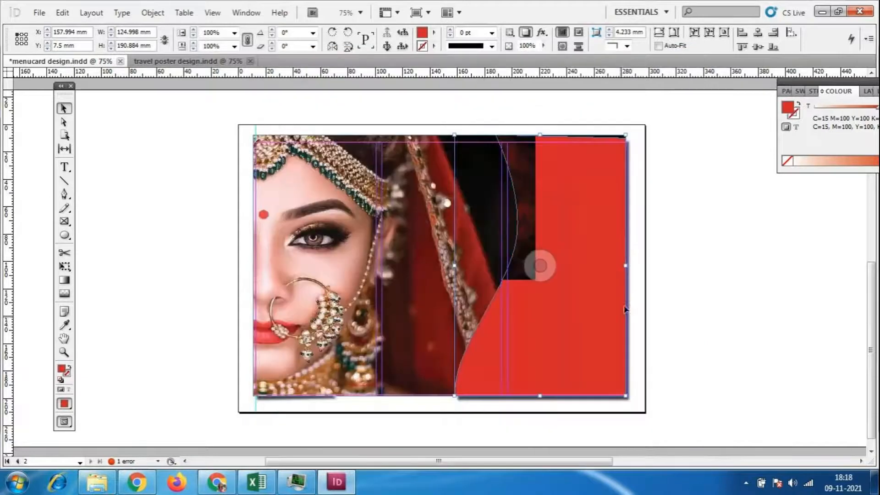
# - Fit the dark red texture to the curved frame so it fills the whole shape
pyautogui.rightClick(580, 349)
pyautogui.moveTo(627, 298)
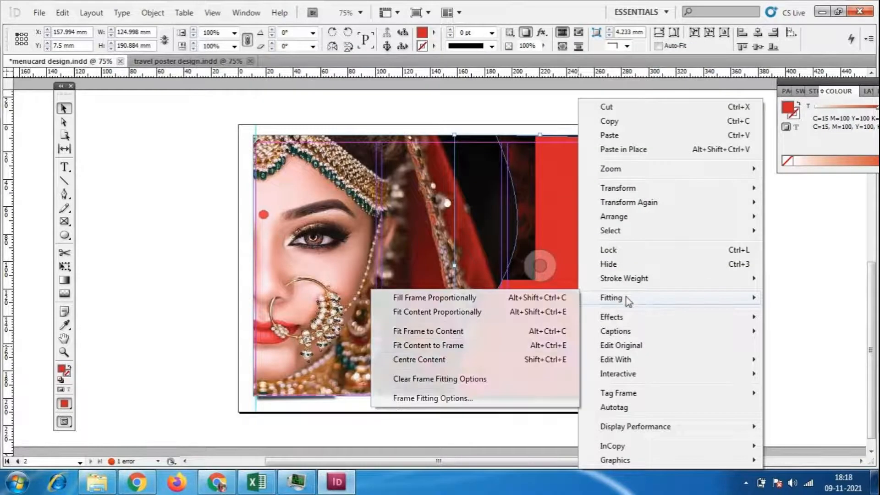
pyautogui.click(447, 360)
pyautogui.click(538, 263)
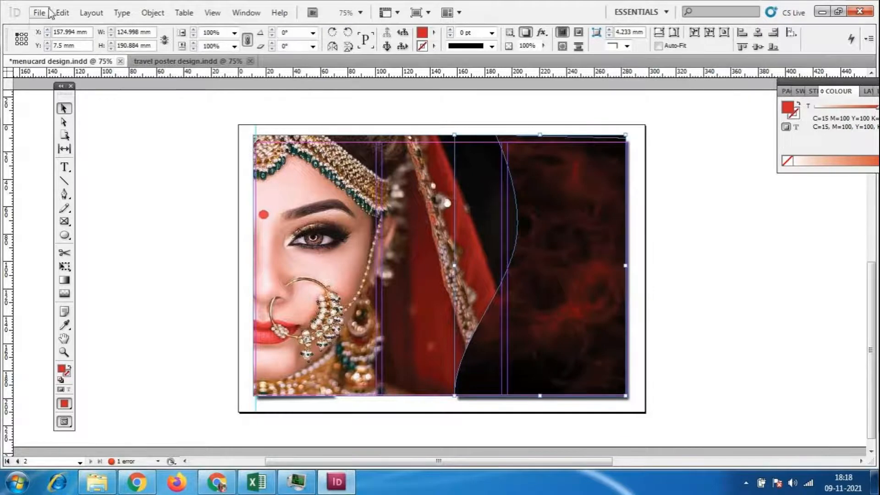
# - Replace the image inside the curved shape with the brushed red-to-black gradient texture
pyautogui.click(50, 10)
pyautogui.click(79, 210)
pyautogui.moveTo(688, 131); pyautogui.dragTo(689, 268)
pyautogui.doubleClick(580, 210)
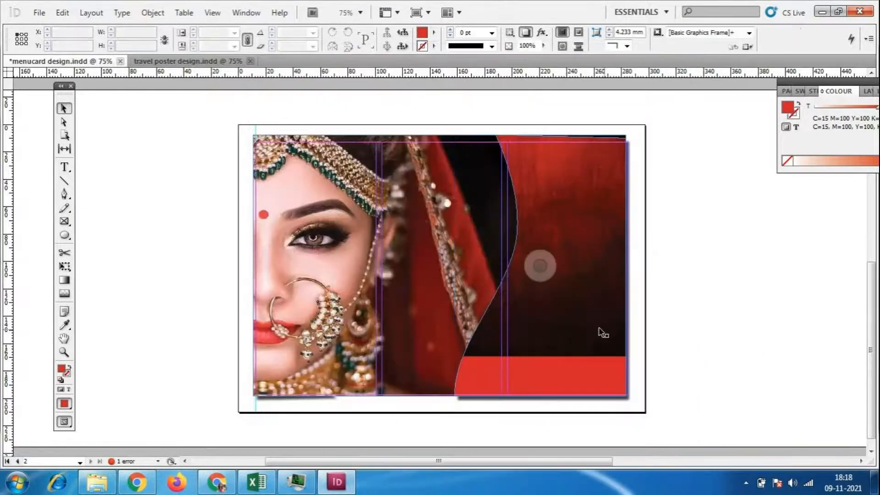
# - Fit the new red-to-black texture to the curved frame so it covers the whole shape
pyautogui.rightClick(588, 322)
pyautogui.click(533, 378)
pyautogui.rightClick(560, 321)
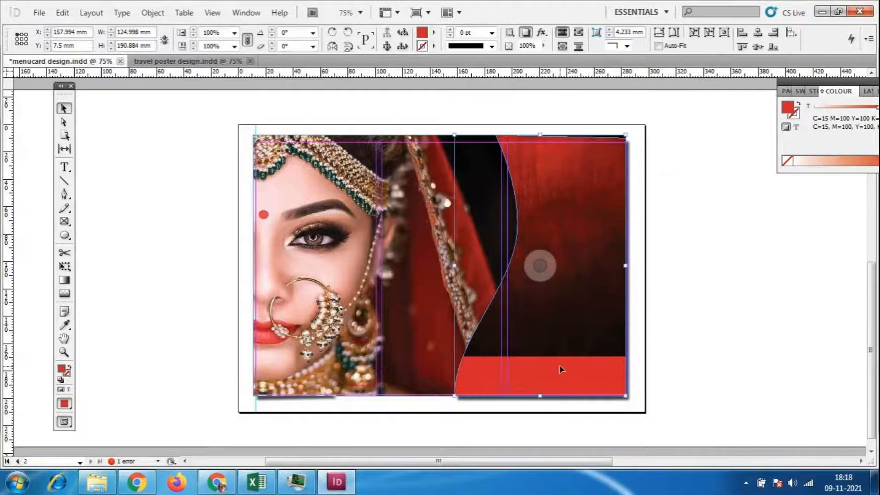
pyautogui.moveTo(595, 298)
pyautogui.click(426, 345)
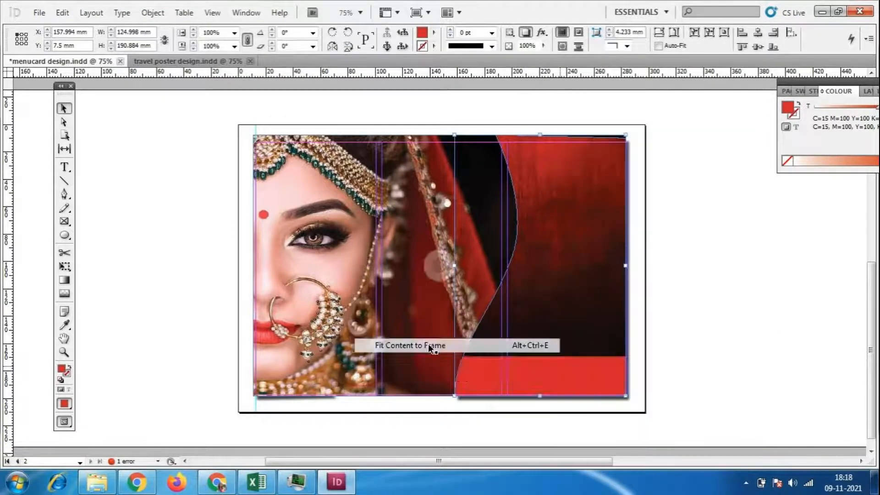
pyautogui.click(732, 350)
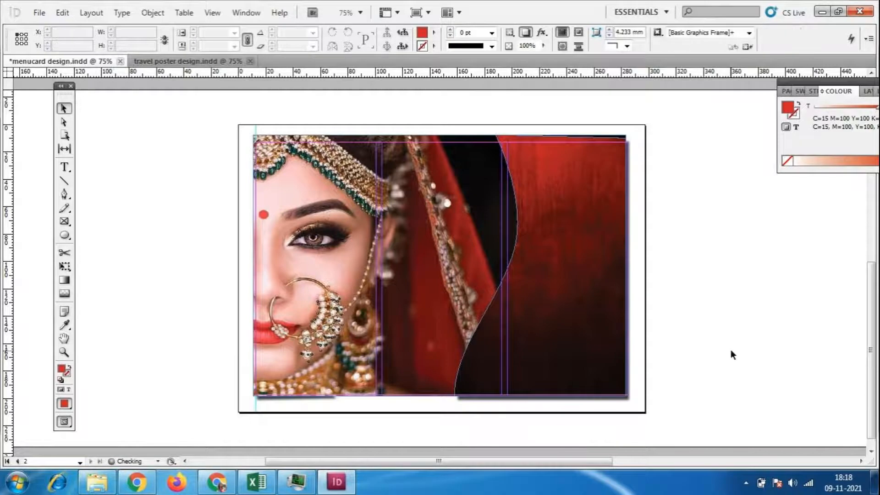
# - Flip both the curved texture panel and the bridal photo horizontally
pyautogui.click(586, 333)
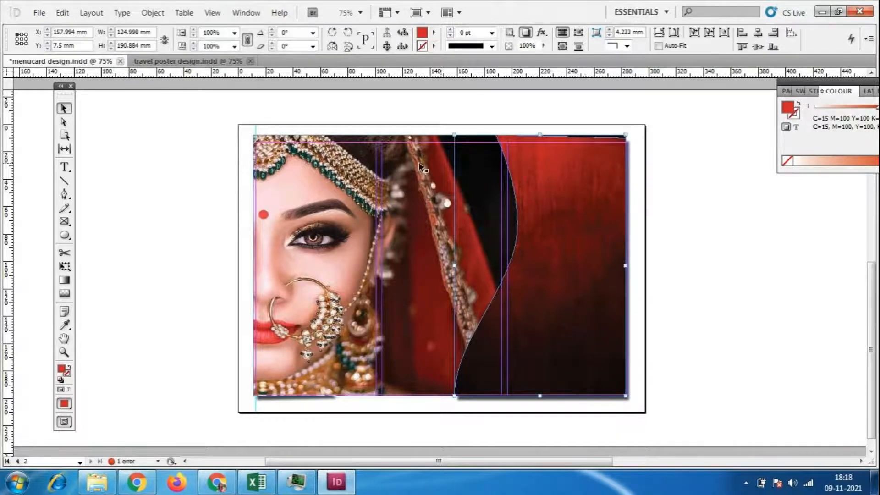
pyautogui.click(332, 47)
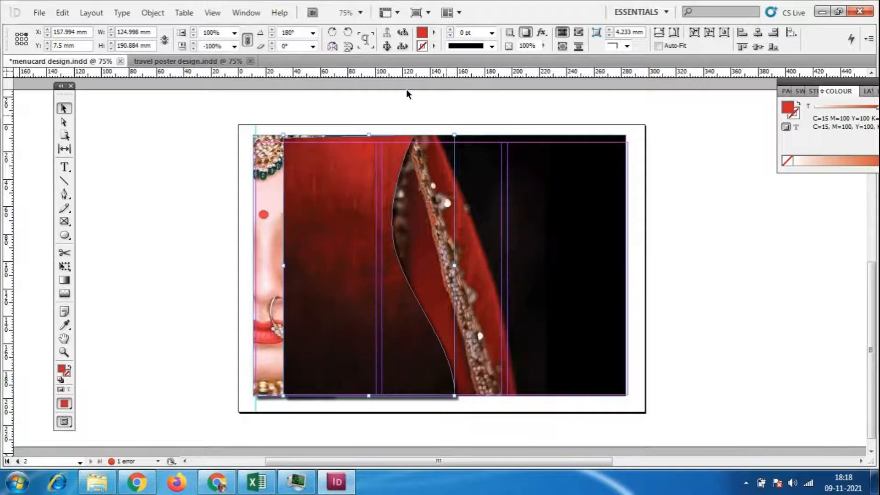
pyautogui.click(665, 295)
pyautogui.click(589, 296)
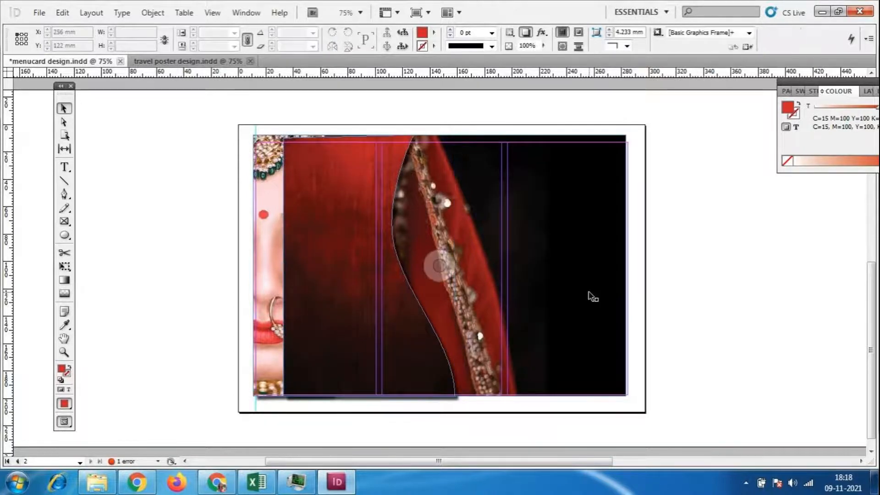
pyautogui.click(332, 46)
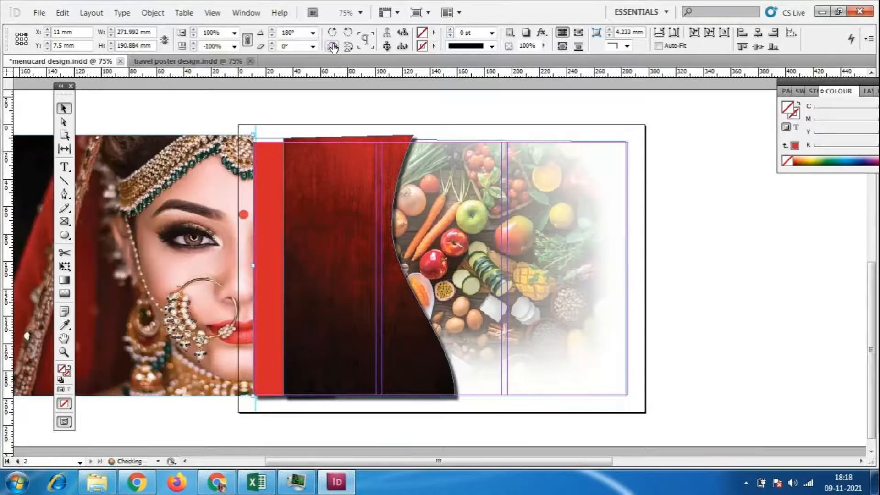
# - Move the mirrored bridal photo back onto the page and shift the curved panel to the page's left margin
pyautogui.moveTo(183, 324); pyautogui.dragTo(543, 338)
pyautogui.click(721, 344)
pyautogui.click(321, 327)
pyautogui.moveTo(316, 330); pyautogui.dragTo(299, 325)
pyautogui.click(744, 336)
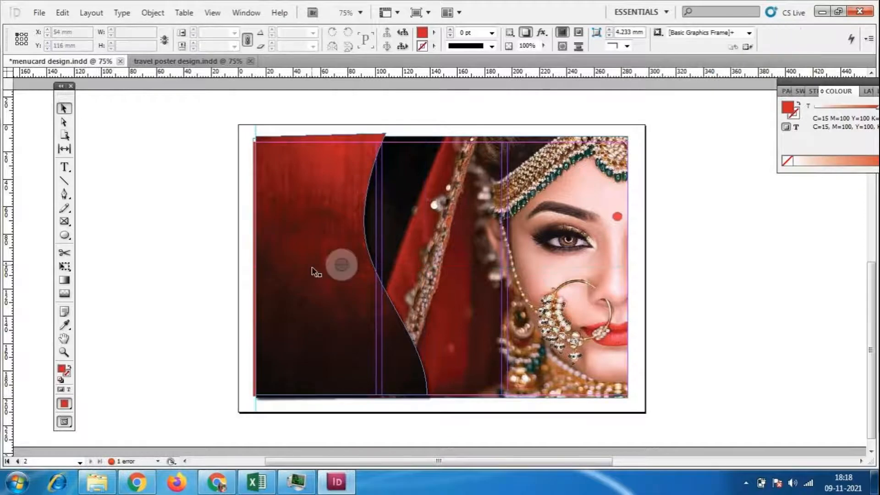
# - Switch the screen mode to Preview
pyautogui.click(211, 12)
pyautogui.click(209, 14)
pyautogui.click(210, 13)
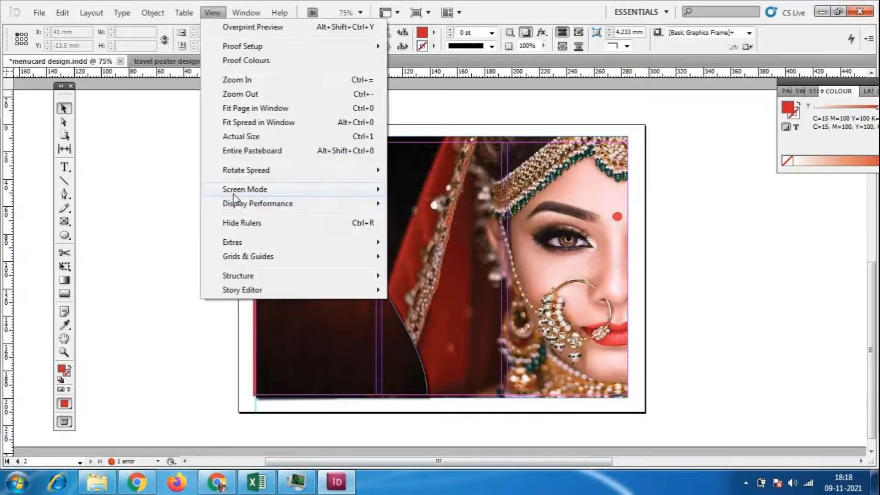
pyautogui.moveTo(236, 192)
pyautogui.click(423, 205)
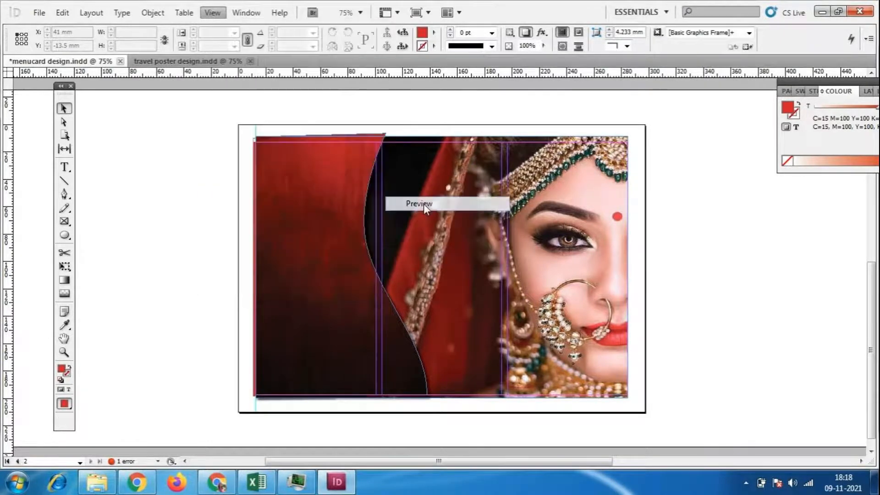
# - Lower the curved panel's top edge so the panel is about 184.6 mm high
pyautogui.click(338, 262)
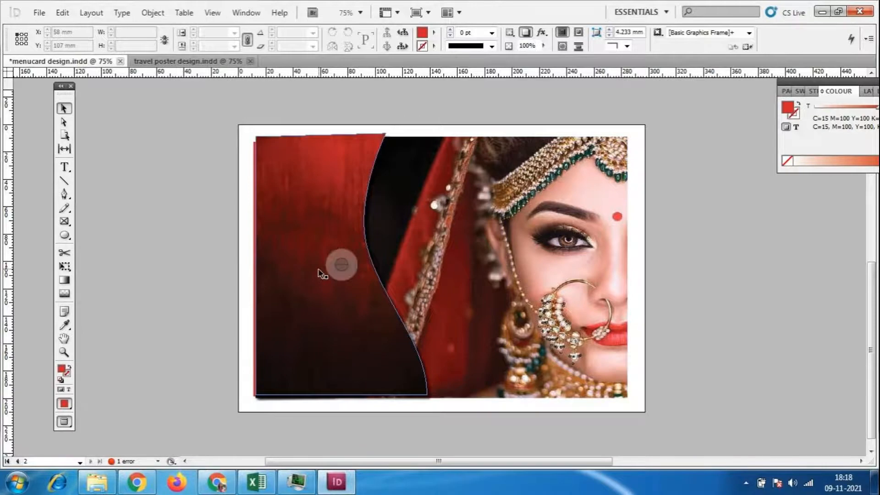
pyautogui.moveTo(337, 136); pyautogui.dragTo(336, 142)
pyautogui.click(328, 230)
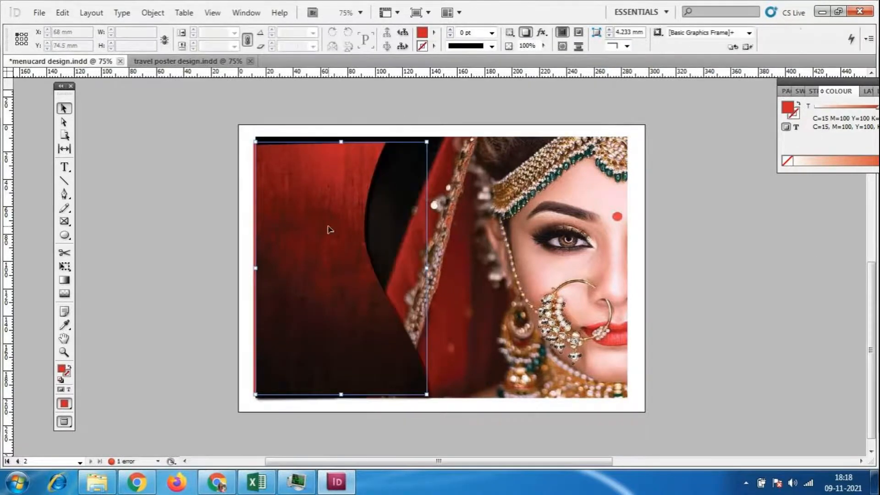
pyautogui.moveTo(341, 134); pyautogui.dragTo(342, 143)
pyautogui.click(835, 356)
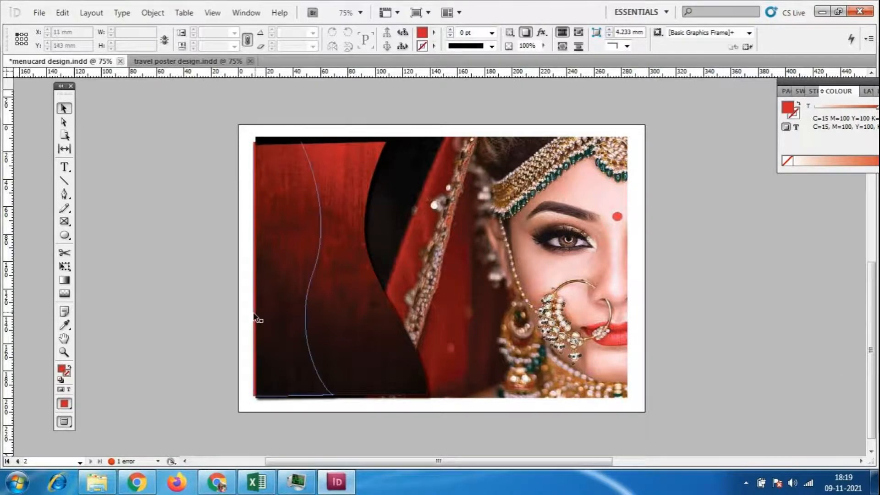
# - Move the curved panel's path up to a Y position of about 10.4 mm using the Direct Selection tool
pyautogui.click(313, 280)
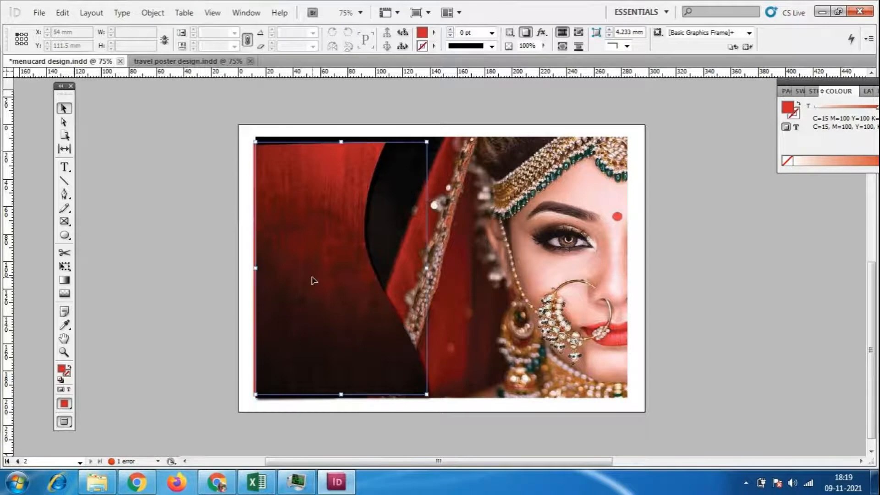
pyautogui.click(64, 122)
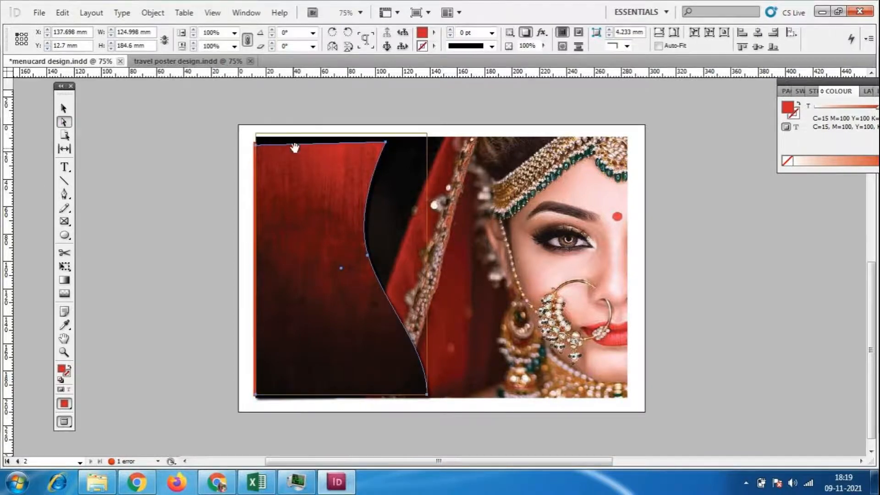
pyautogui.hotkey('ctrl', '=')
pyautogui.hotkey('ctrl', '=')
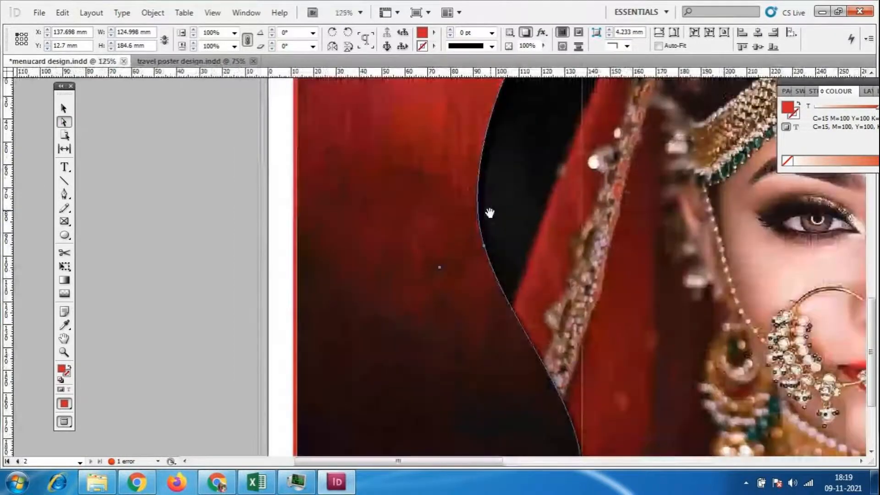
pyautogui.scroll(3, 491, 213)
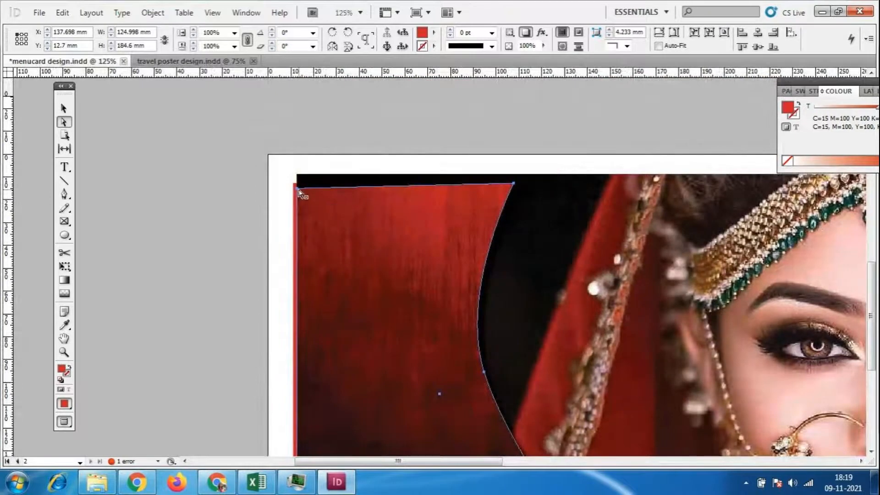
pyautogui.moveTo(298, 189); pyautogui.dragTo(297, 183)
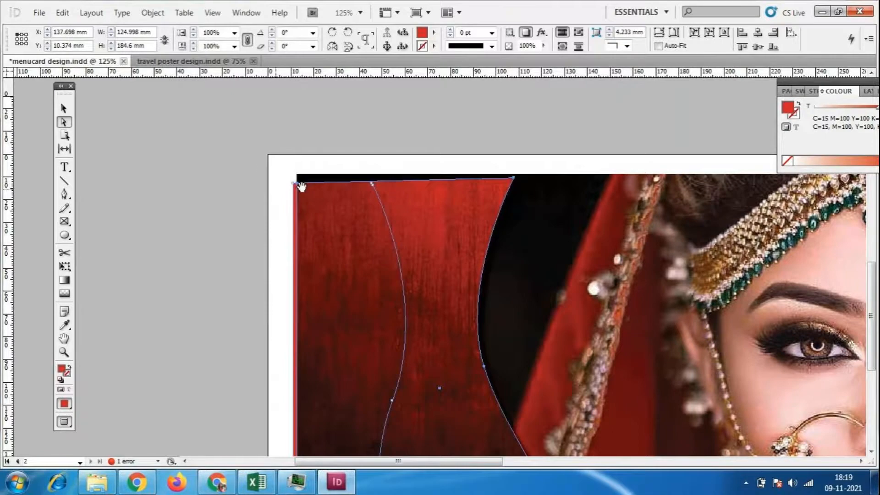
# - Raise the curved panel's upper corner points to line up with the bridal photo's top edge
pyautogui.moveTo(250, 153); pyautogui.dragTo(301, 183)
pyautogui.click(229, 171)
pyautogui.moveTo(486, 142); pyautogui.dragTo(515, 175)
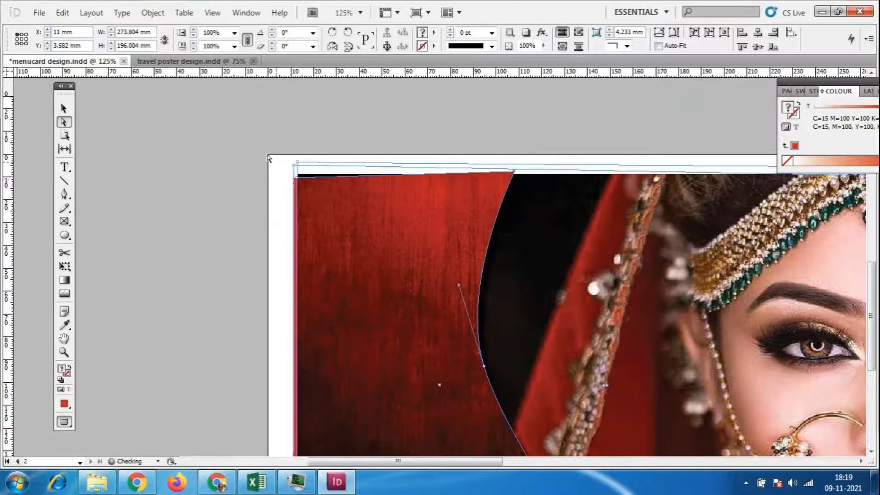
pyautogui.moveTo(268, 157); pyautogui.dragTo(298, 174)
pyautogui.click(141, 143)
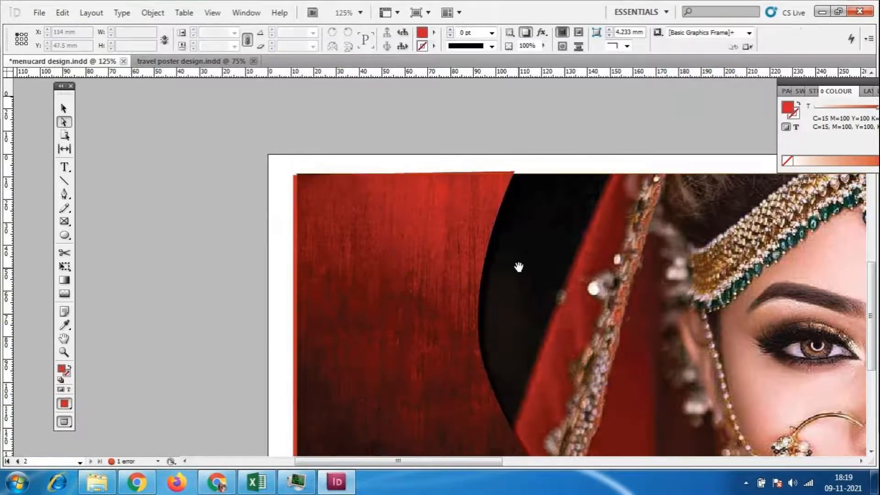
# - Stretch the texture inside the panel to about 193 mm high and refit the content to its frame
pyautogui.scroll(-4, 507, 264)
pyautogui.hotkey('ctrl', '-')
pyautogui.hotkey('ctrl', '-')
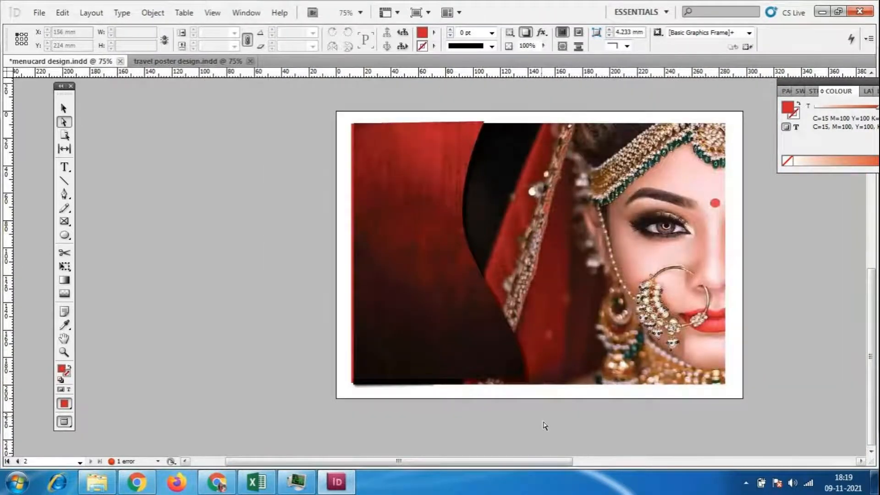
pyautogui.click(454, 329)
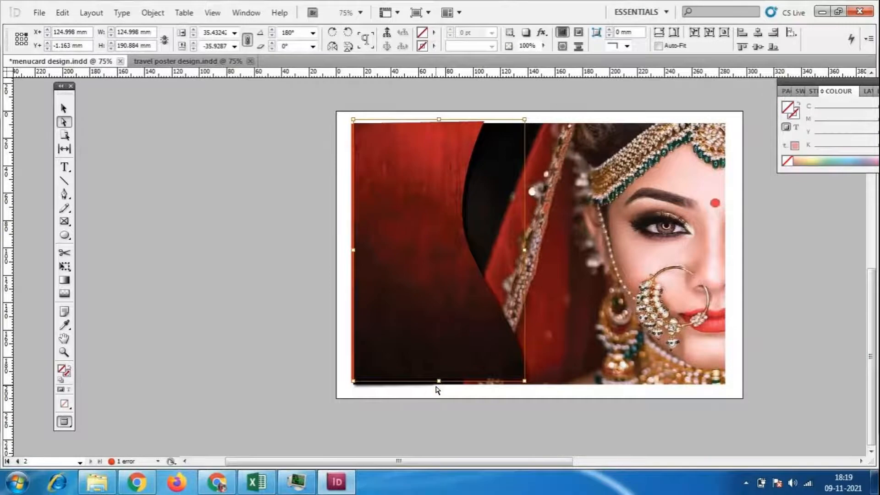
pyautogui.moveTo(439, 382); pyautogui.dragTo(441, 386)
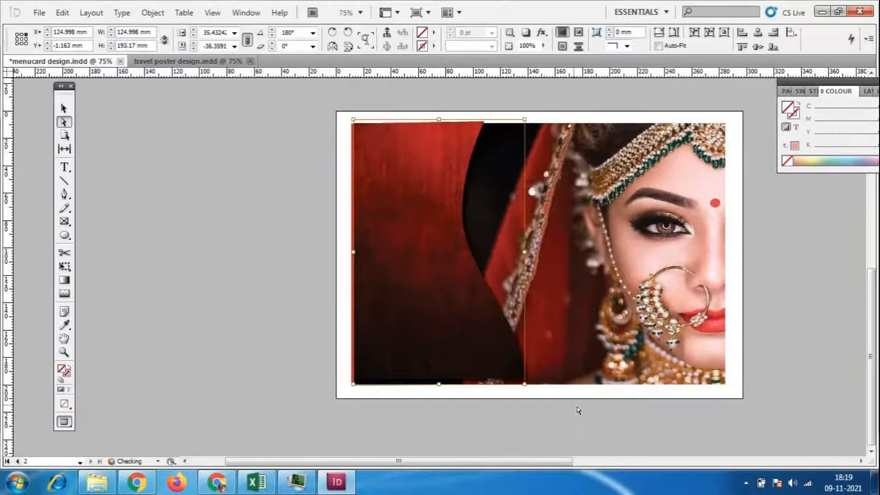
pyautogui.rightClick(461, 340)
pyautogui.moveTo(498, 188)
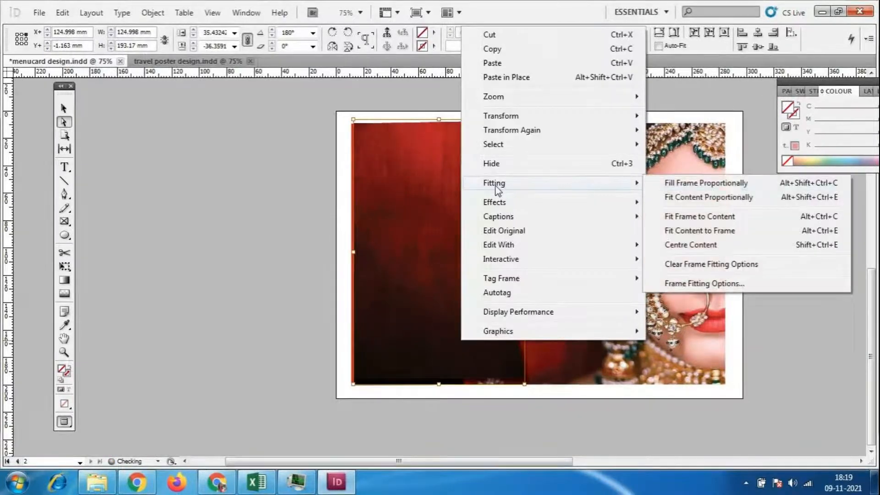
pyautogui.click(715, 230)
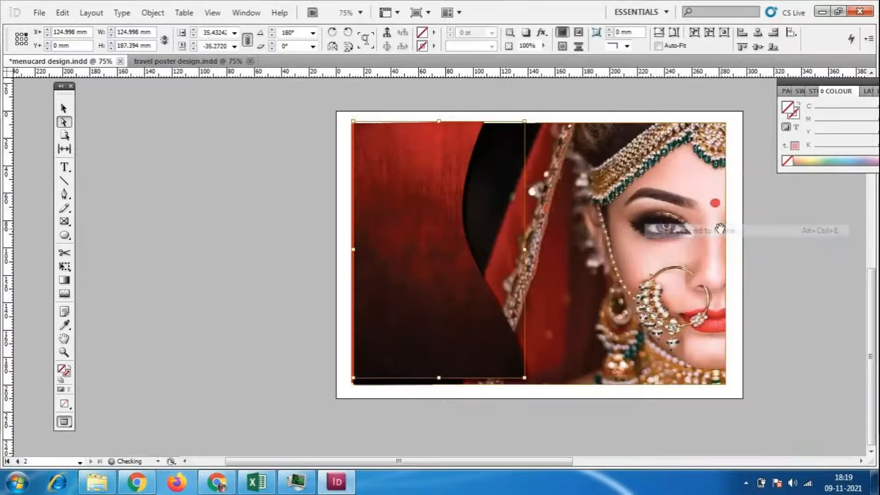
pyautogui.moveTo(439, 384); pyautogui.dragTo(442, 394)
pyautogui.hotkey('ctrl', 'z')
pyautogui.click(843, 387)
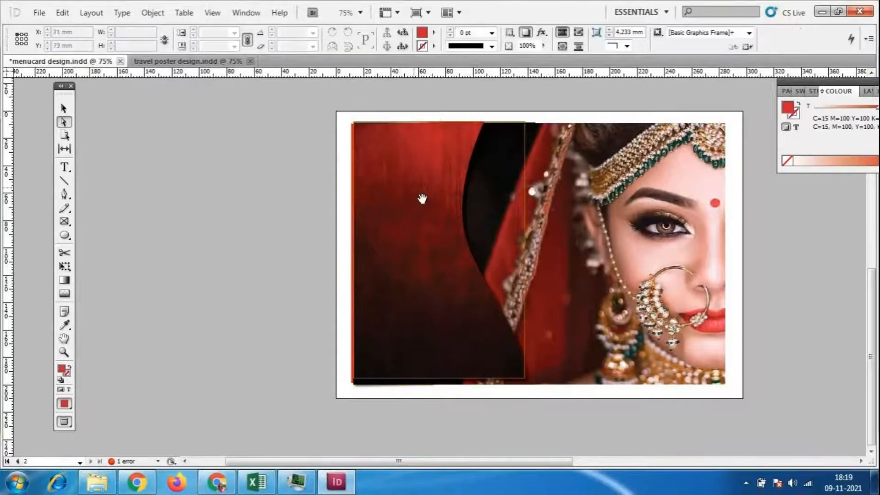
# - Extend the curved panel's bottom edge down toward the photo's lower edge, making the frame about 190.8 mm high
pyautogui.click(63, 108)
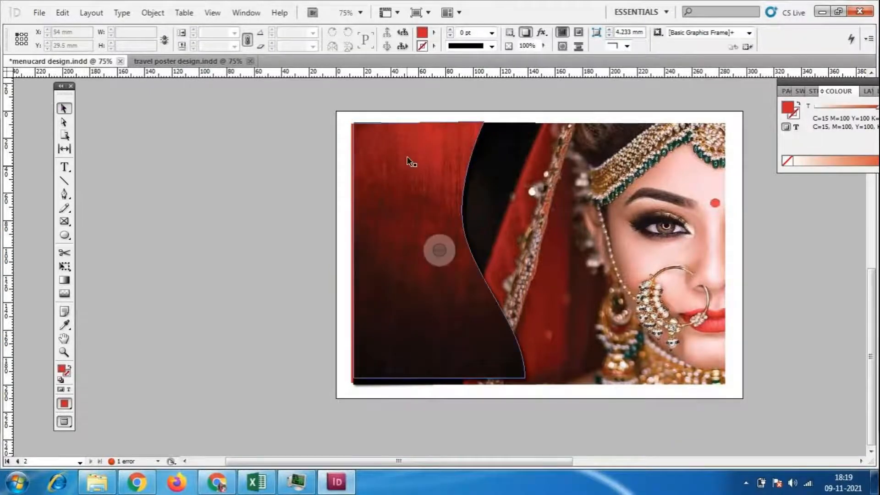
pyautogui.click(405, 195)
pyautogui.moveTo(439, 377)
pyautogui.mouseDown()
pyautogui.moveTo(439, 389)
pyautogui.moveTo(438, 382)
pyautogui.mouseUp()
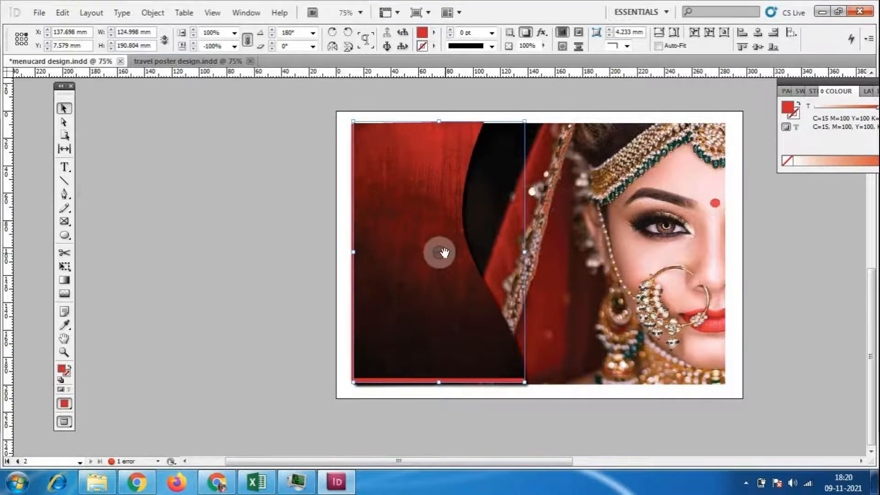
pyautogui.click(494, 422)
pyautogui.click(451, 258)
pyautogui.click(452, 444)
pyautogui.click(439, 252)
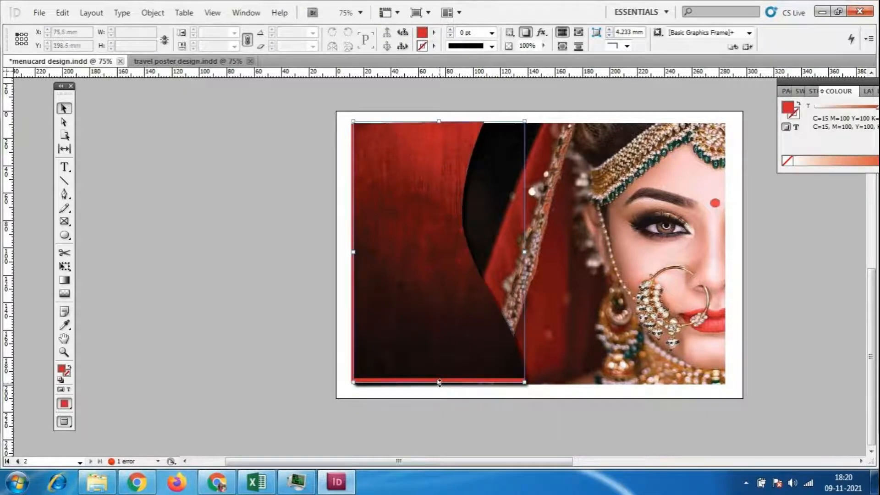
# - Give the curved panel a red 5 pt stroke in the Wavy style
pyautogui.click(439, 252)
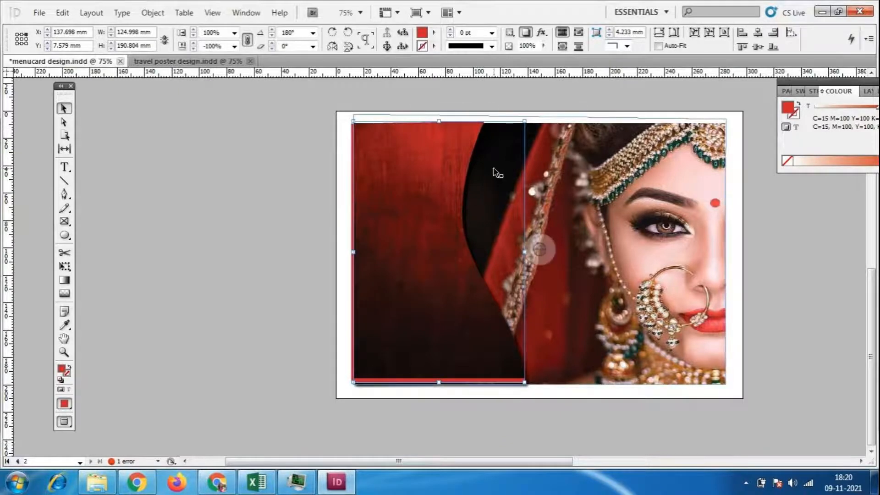
pyautogui.click(492, 46)
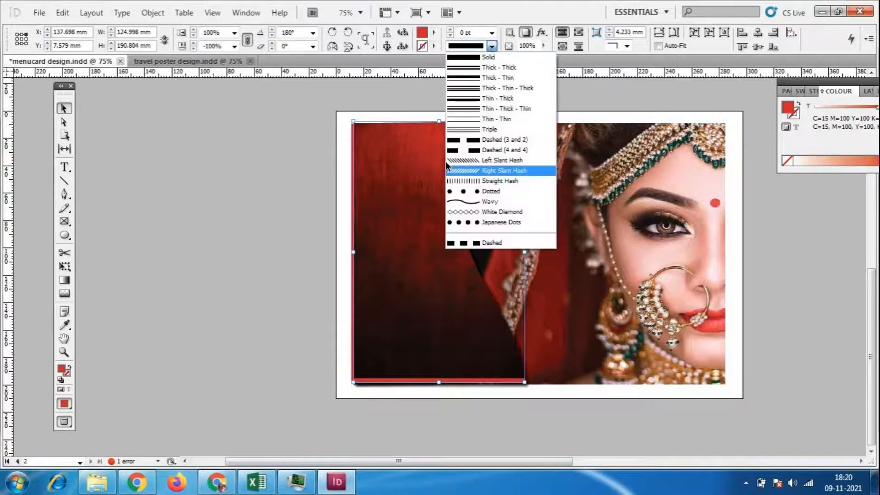
pyautogui.click(477, 201)
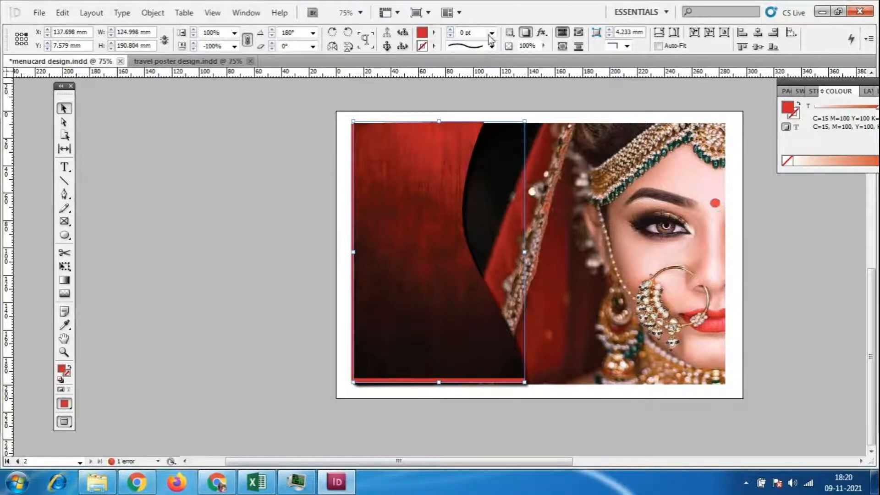
pyautogui.click(491, 32)
pyautogui.click(458, 106)
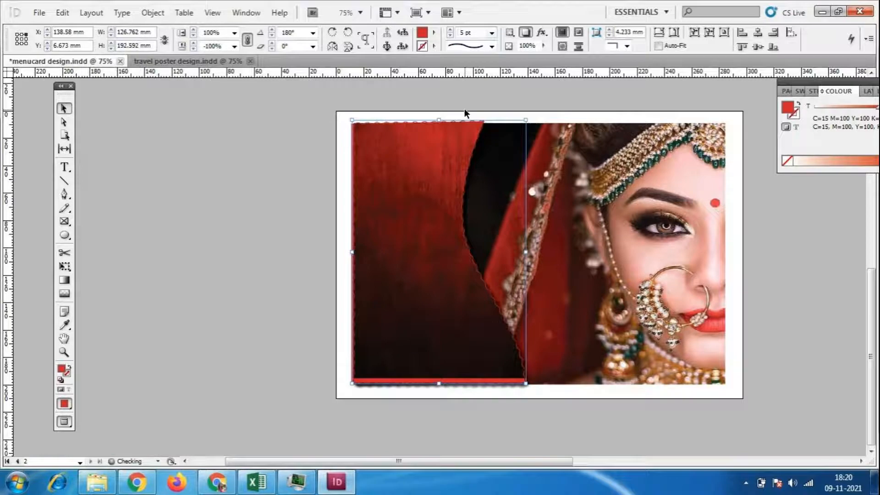
pyautogui.click(434, 47)
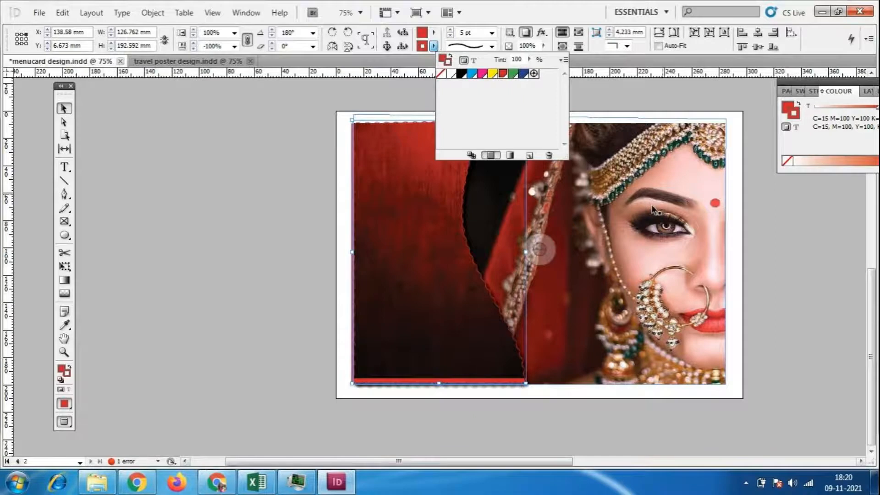
# - Increase the curved panel's wavy stroke weight to 10 pt
pyautogui.click(492, 33)
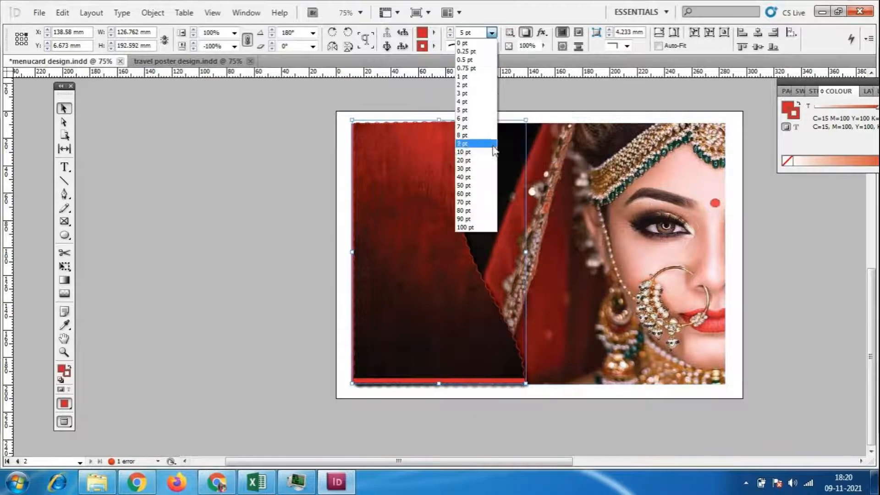
pyautogui.click(477, 142)
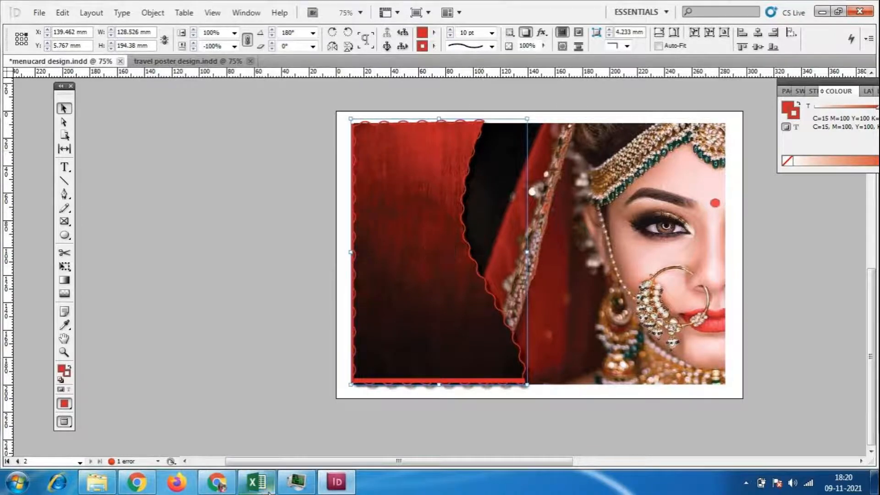
# - Switch to the GoToMeeting call in Chrome, mute and unmute the microphone, and return to InDesign
pyautogui.moveTo(269, 491)
pyautogui.click(214, 485)
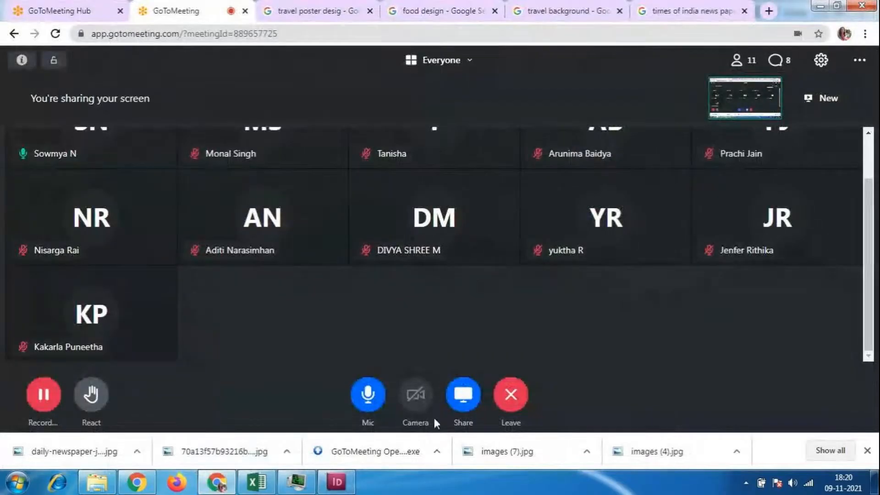
pyautogui.click(380, 402)
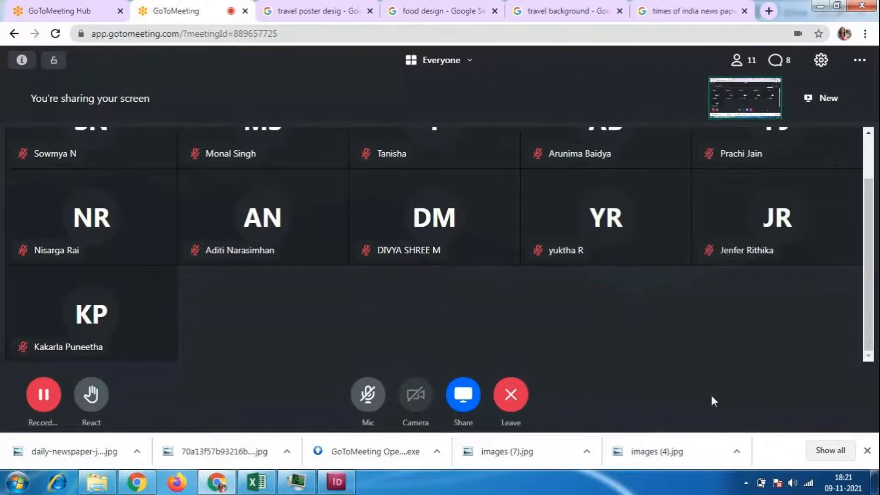
pyautogui.click(367, 394)
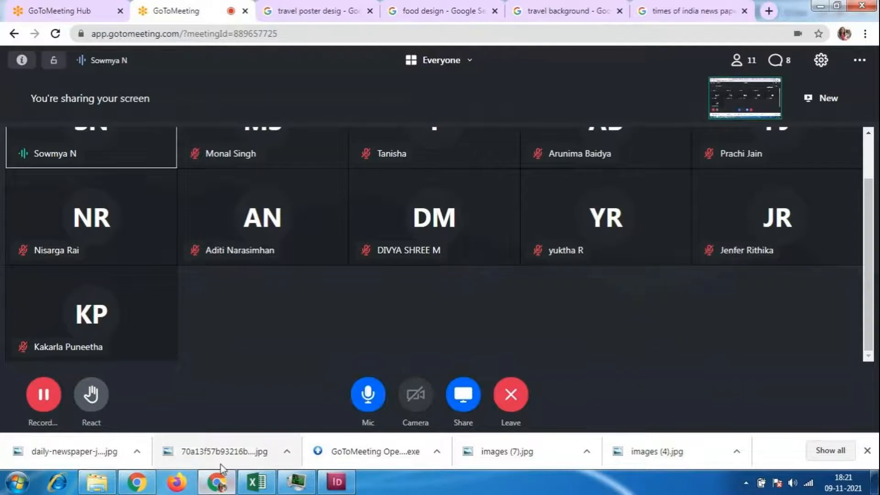
pyautogui.click(336, 481)
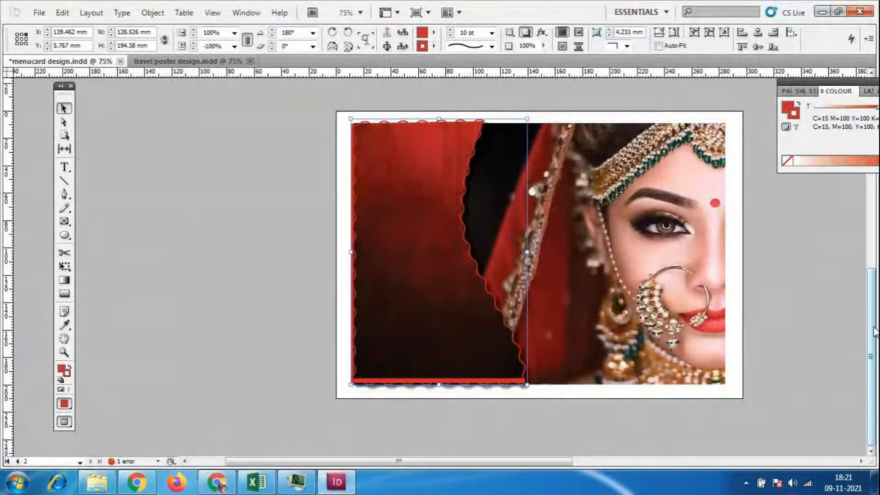
# - Remove the red wavy stroke from the curved panel by setting its stroke to None
pyautogui.click(817, 302)
pyautogui.click(490, 298)
pyautogui.click(499, 318)
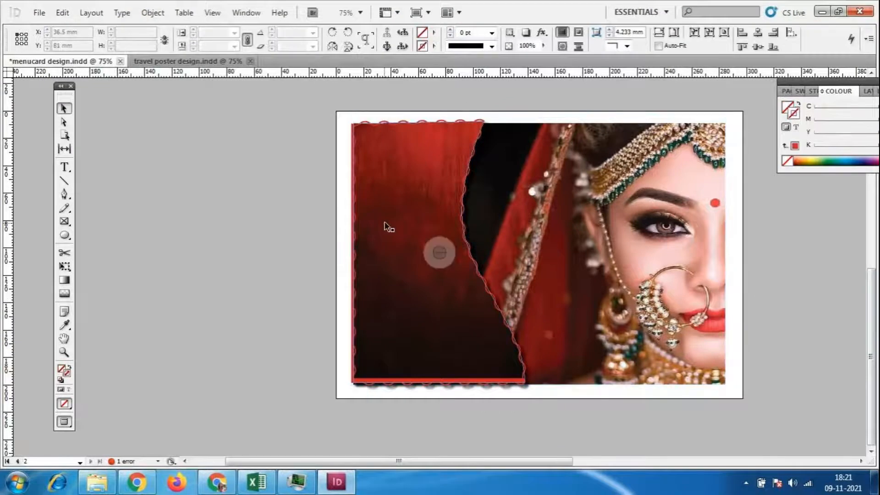
pyautogui.click(433, 46)
pyautogui.click(441, 74)
pyautogui.click(222, 202)
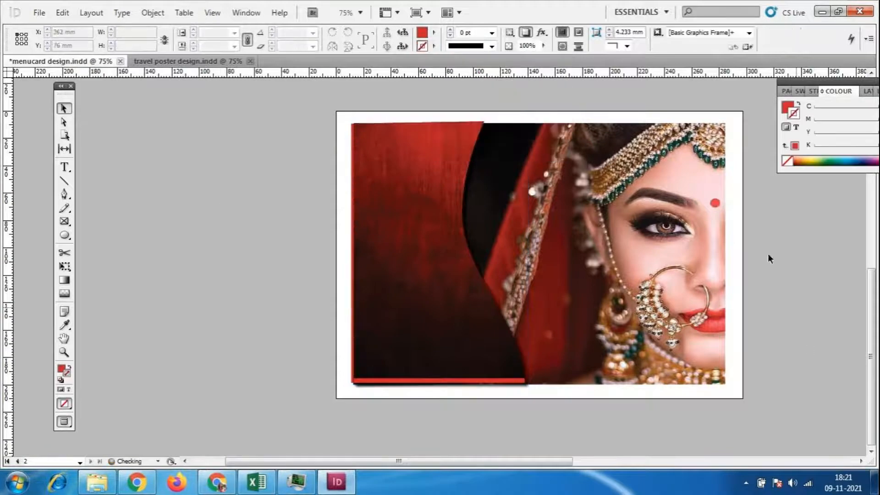
# - Nudge the curved panel's upper edge down to line up with the bridal photo's top edge
pyautogui.click(436, 251)
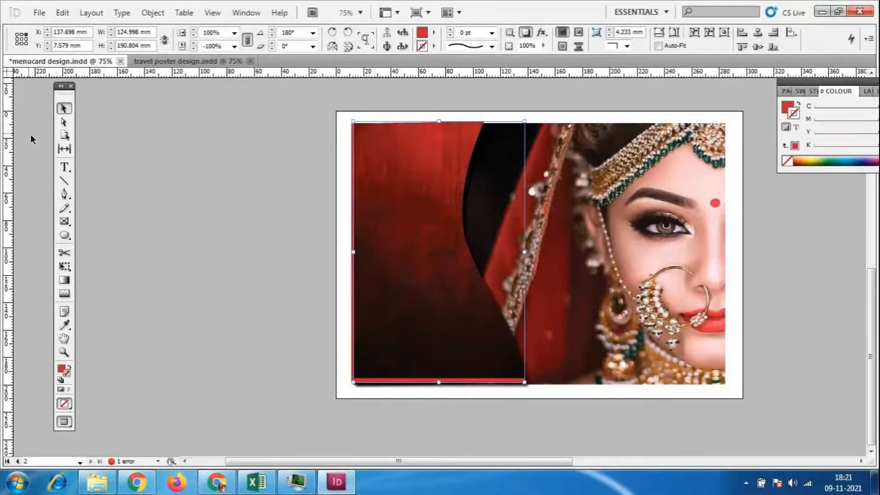
pyautogui.click(64, 122)
pyautogui.hotkey('ctrl', '=')
pyautogui.hotkey('ctrl', '=')
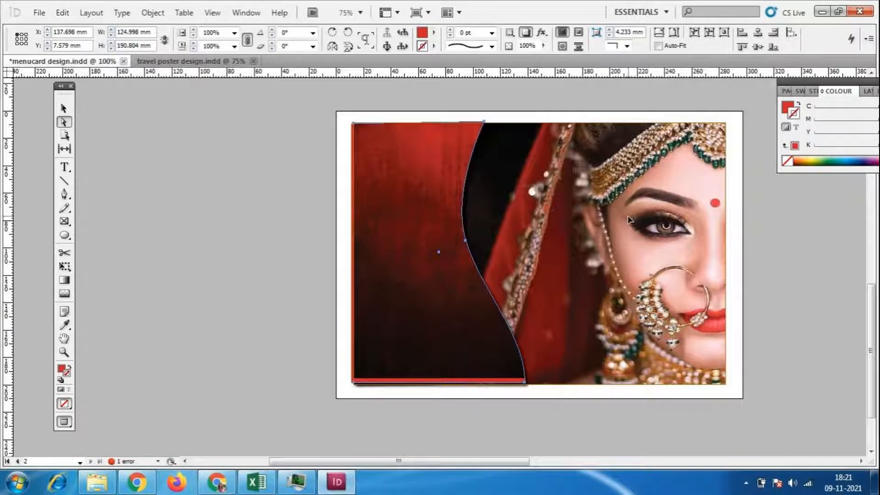
pyautogui.scroll(3, 622, 215)
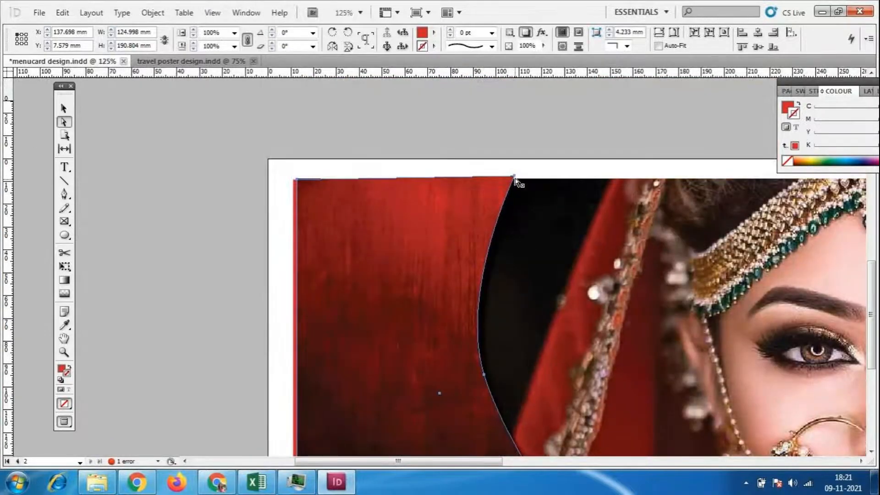
pyautogui.moveTo(514, 177); pyautogui.dragTo(513, 181)
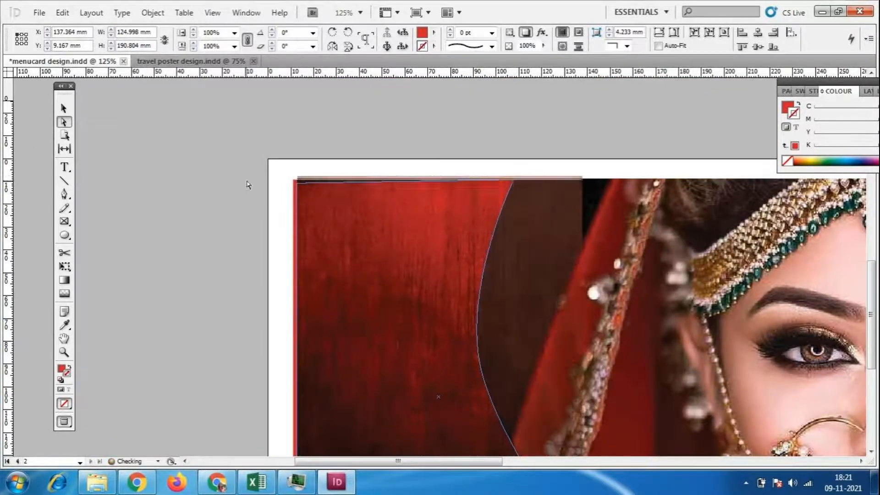
pyautogui.click(299, 191)
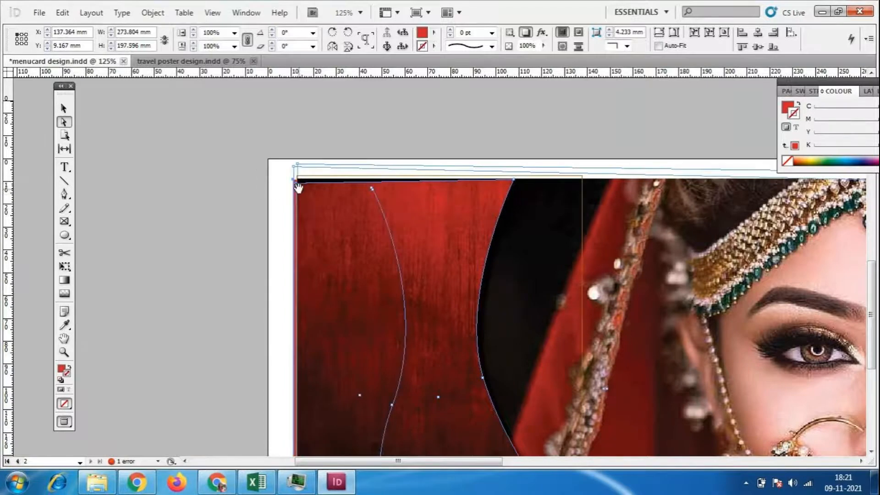
pyautogui.click(226, 191)
# - Examine the curved panel's curve and lower edge against the bridal photo, close up and on the whole page
pyautogui.scroll(-2, 605, 263)
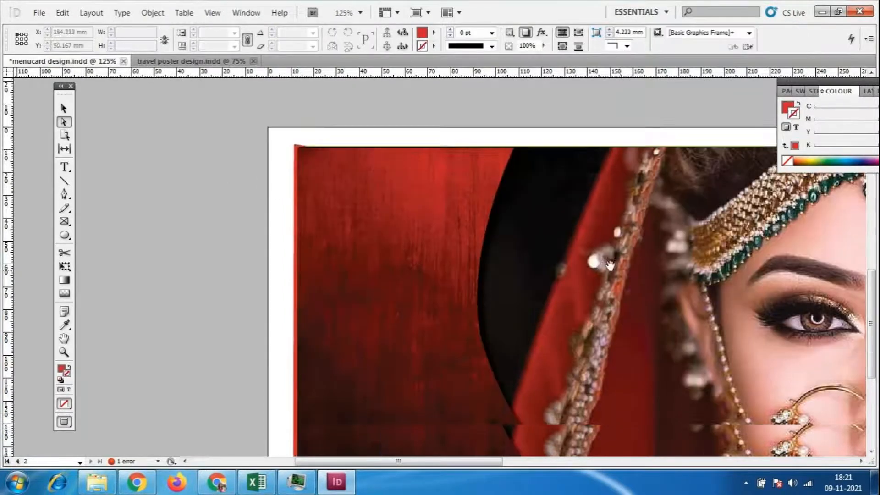
pyautogui.scroll(-3, 605, 263)
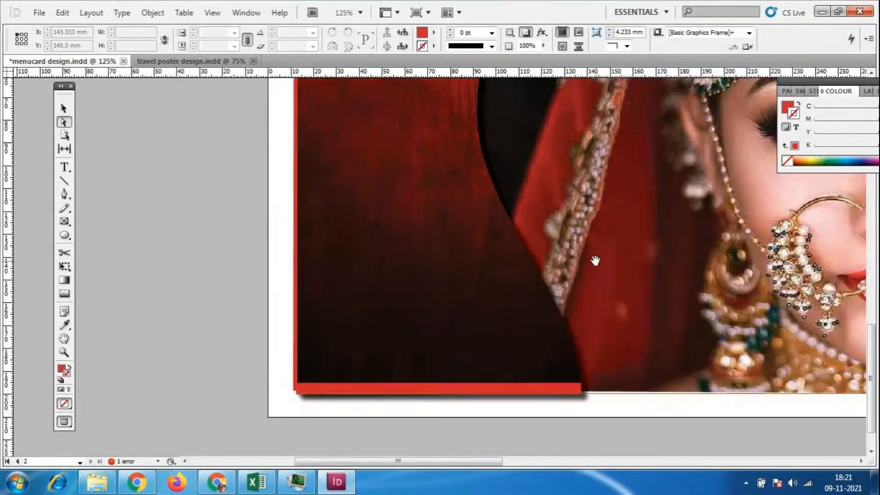
pyautogui.click(445, 345)
pyautogui.click(226, 197)
pyautogui.scroll(2, 499, 289)
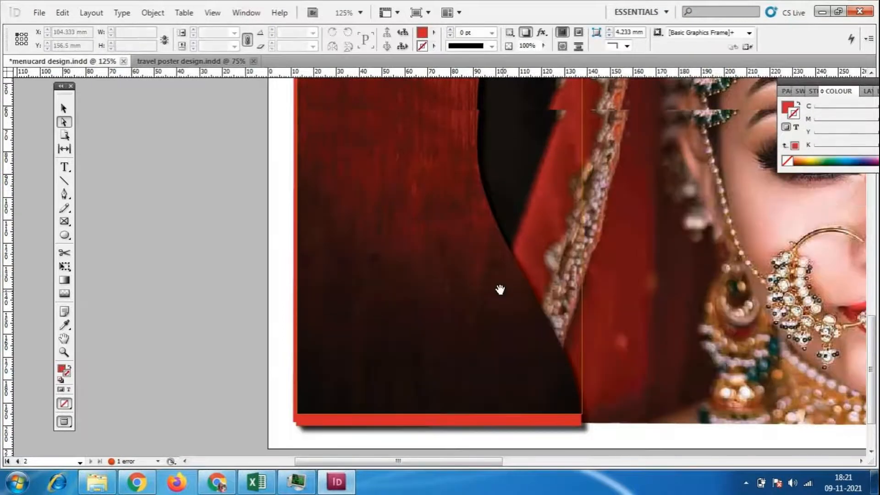
pyautogui.hotkey('ctrl', '-')
pyautogui.hotkey('ctrl', '-')
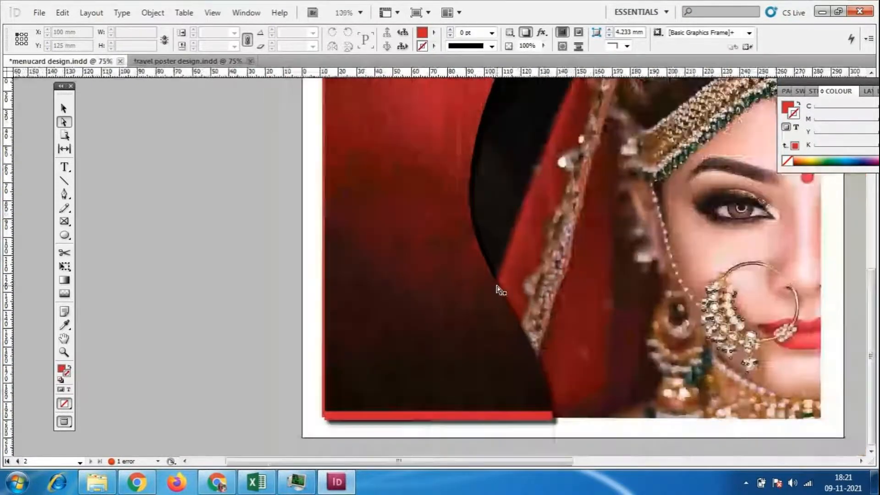
pyautogui.moveTo(548, 461); pyautogui.dragTo(604, 471)
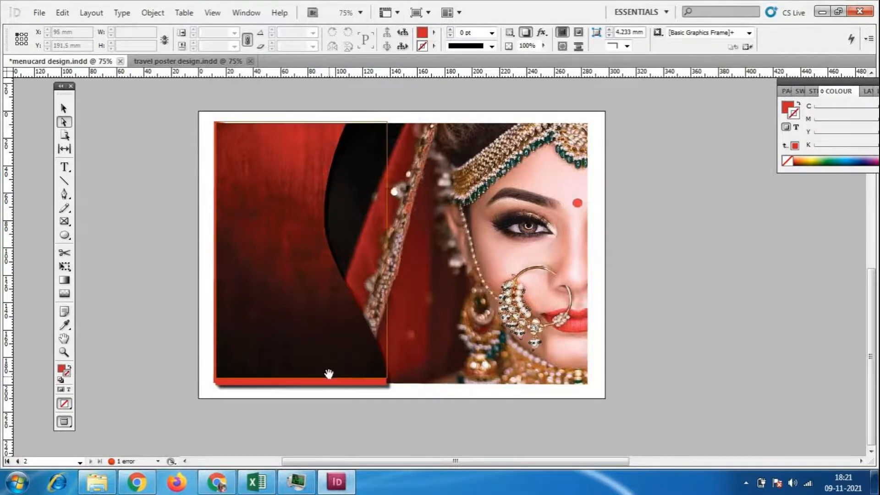
# - Try a horizontal gradient feather on the bridal photo, fading it out toward the page's right side
pyautogui.click(64, 109)
pyautogui.click(373, 216)
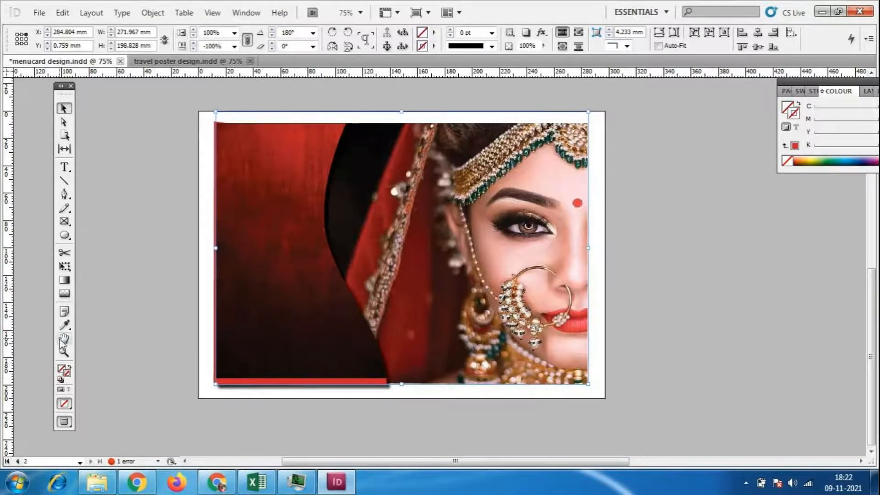
pyautogui.click(67, 295)
pyautogui.moveTo(147, 235); pyautogui.dragTo(632, 236)
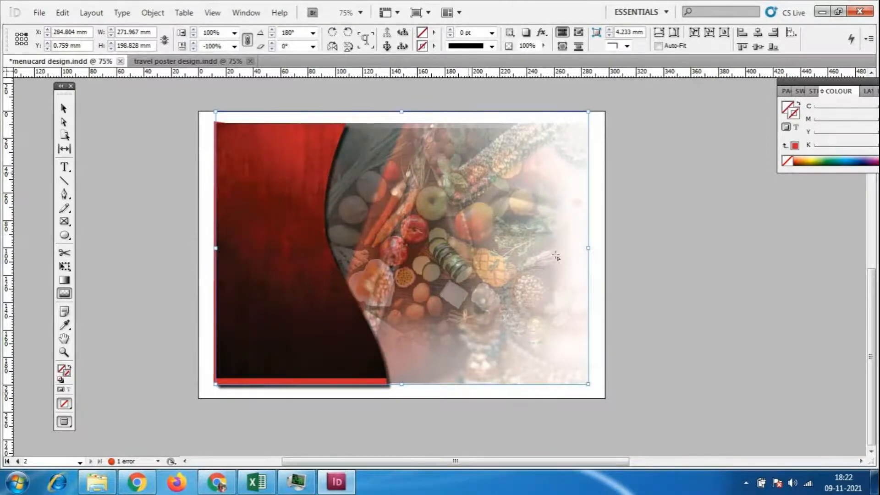
# - Show the page in Normal screen mode and remove the bridal photo's gradient feather
pyautogui.click(212, 12)
pyautogui.moveTo(367, 187)
pyautogui.click(440, 190)
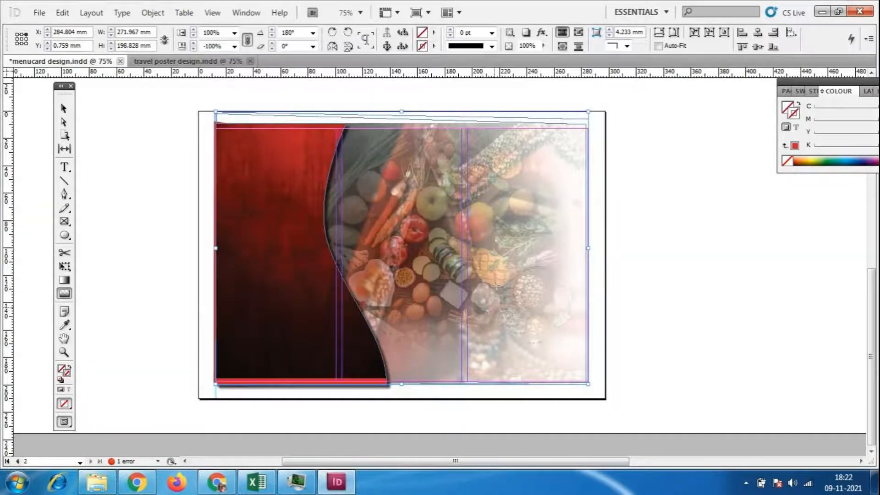
pyautogui.click(455, 273)
pyautogui.click(64, 108)
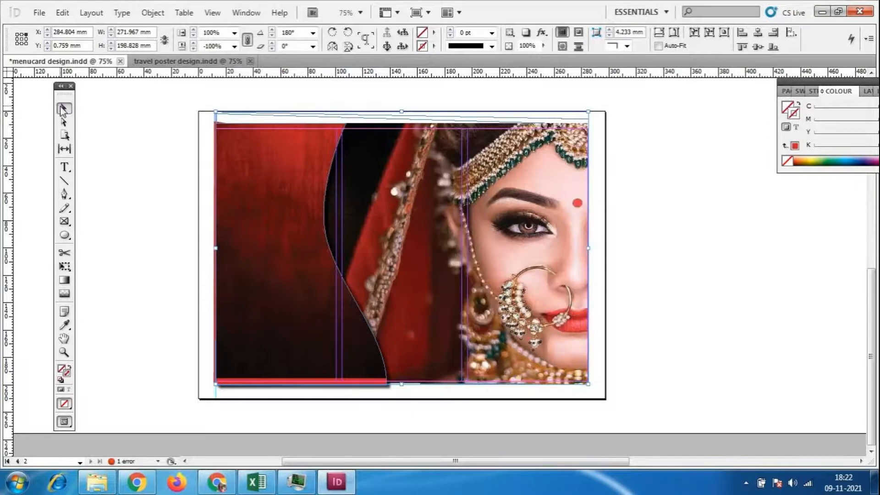
pyautogui.click(149, 158)
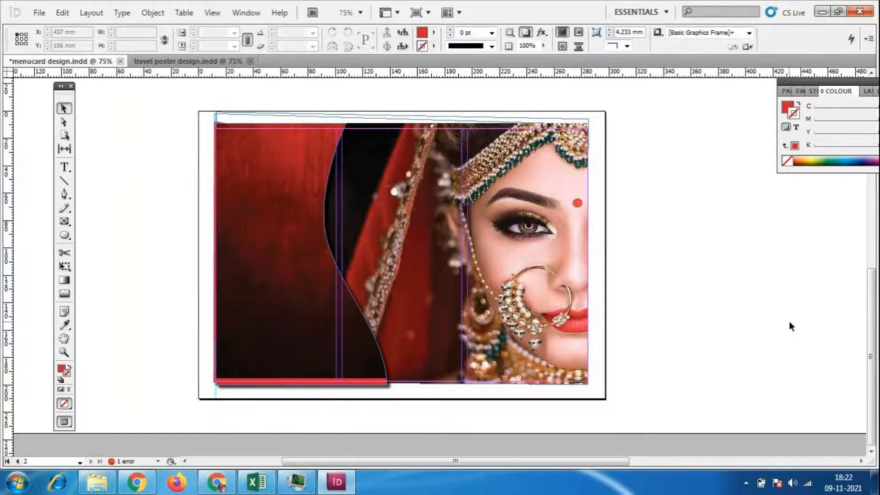
# - Draw an empty rectangular picture frame about 93.5 × 78.5 mm on the pasteboard left of the page
pyautogui.click(64, 221)
pyautogui.moveTo(552, 461); pyautogui.dragTo(487, 460)
pyautogui.moveTo(175, 175); pyautogui.dragTo(303, 283)
# - Place the Tanishq logo file "images" from the photoshop folder's reff subfolder into the new frame
pyautogui.click(39, 12)
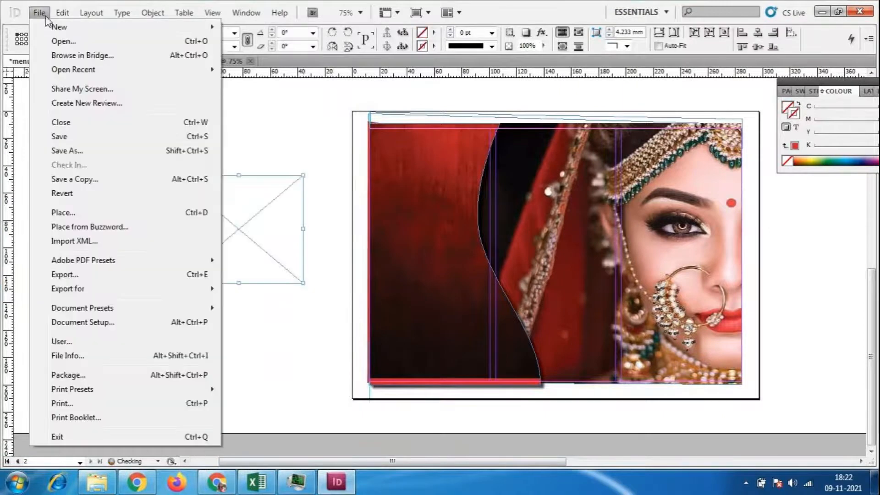
pyautogui.click(59, 212)
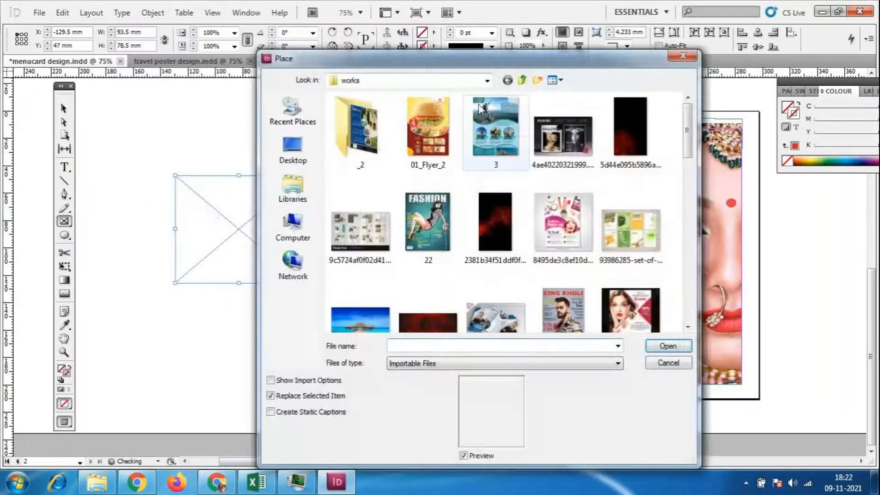
pyautogui.click(522, 81)
pyautogui.click(523, 81)
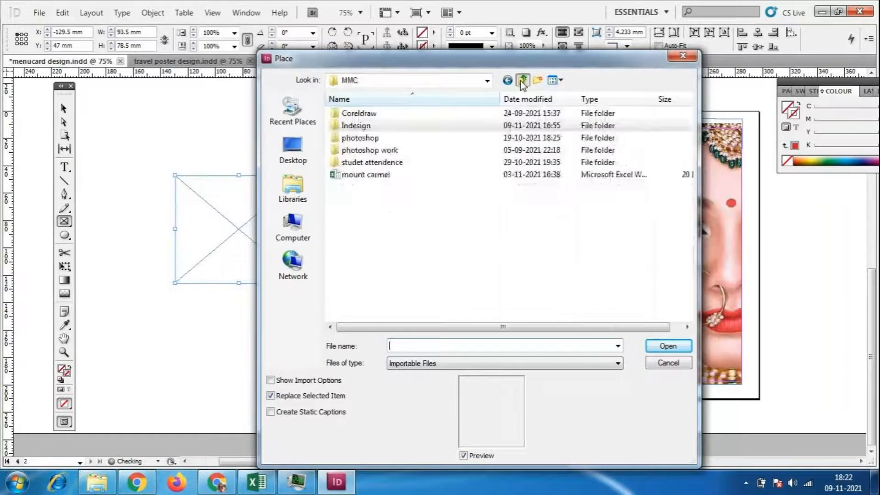
pyautogui.doubleClick(370, 140)
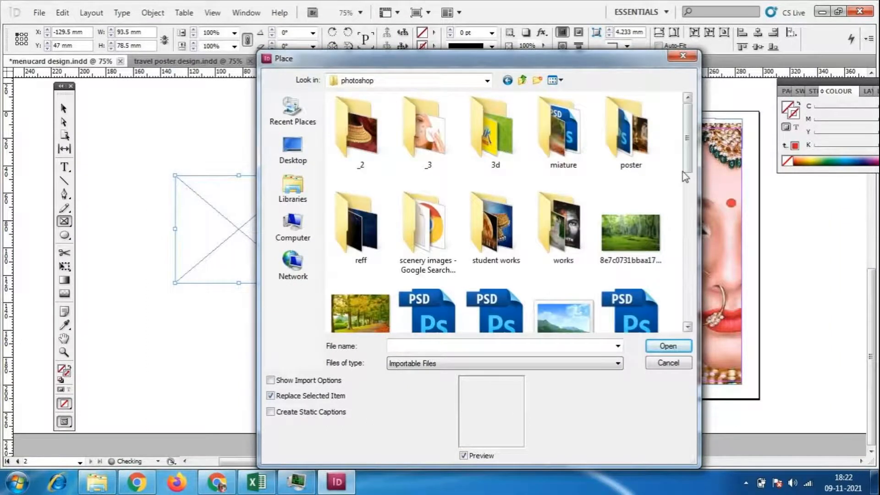
pyautogui.moveTo(687, 146)
pyautogui.mouseDown()
pyautogui.moveTo(692, 251)
pyautogui.moveTo(686, 95)
pyautogui.moveTo(692, 325)
pyautogui.moveTo(692, 229)
pyautogui.moveTo(692, 237)
pyautogui.mouseUp()
pyautogui.doubleClick(360, 225)
pyautogui.click(390, 224)
pyautogui.click(669, 348)
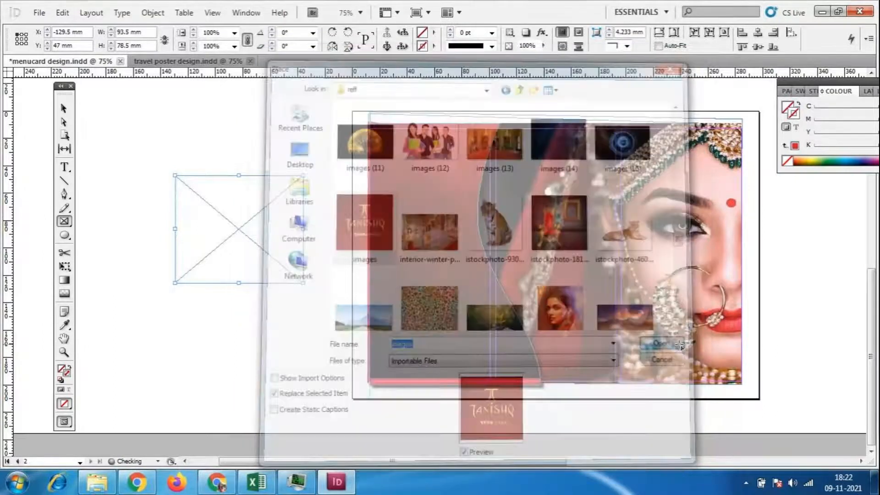
# - Fit the Tanishq logo content to its frame and deselect it
pyautogui.rightClick(223, 220)
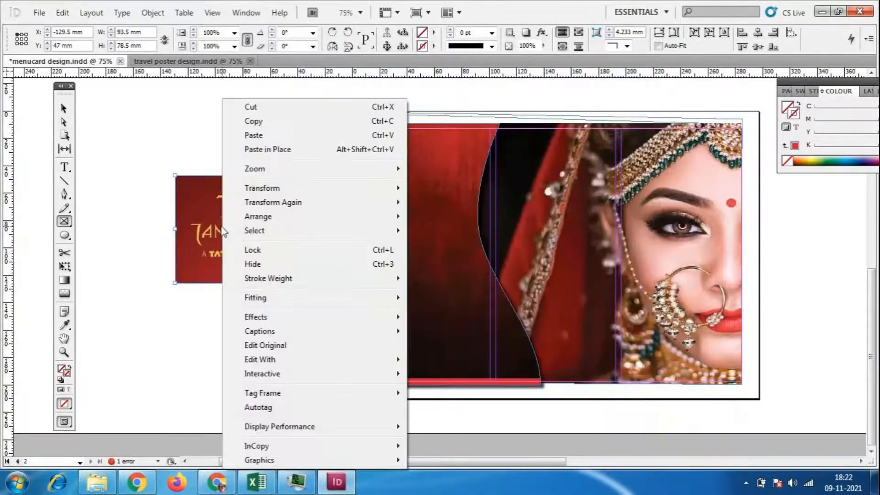
pyautogui.moveTo(257, 298)
pyautogui.click(435, 347)
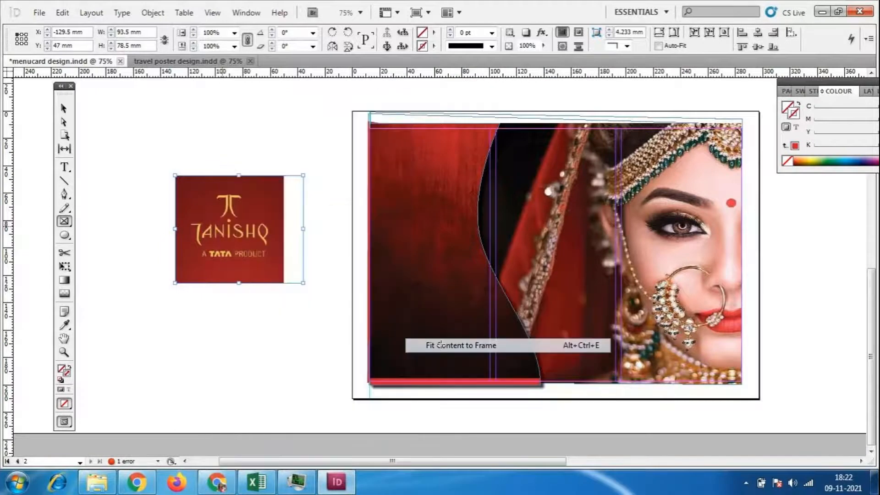
pyautogui.click(64, 109)
pyautogui.click(143, 160)
pyautogui.click(243, 240)
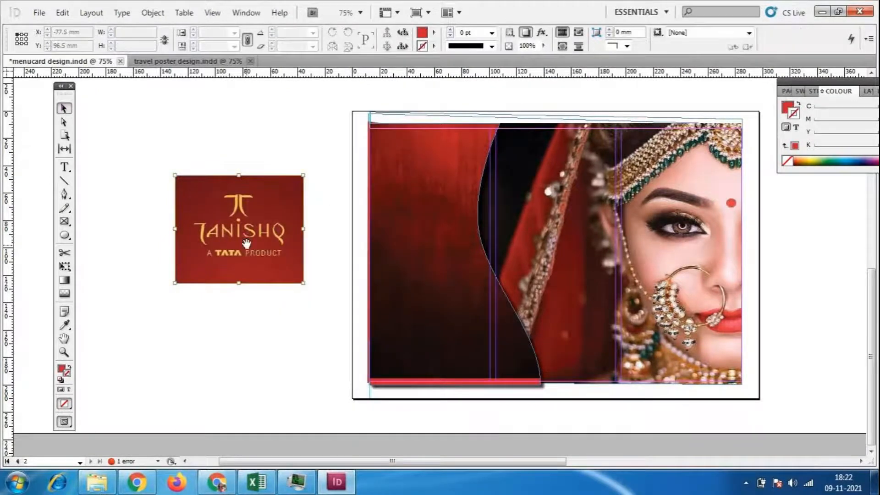
pyautogui.click(248, 359)
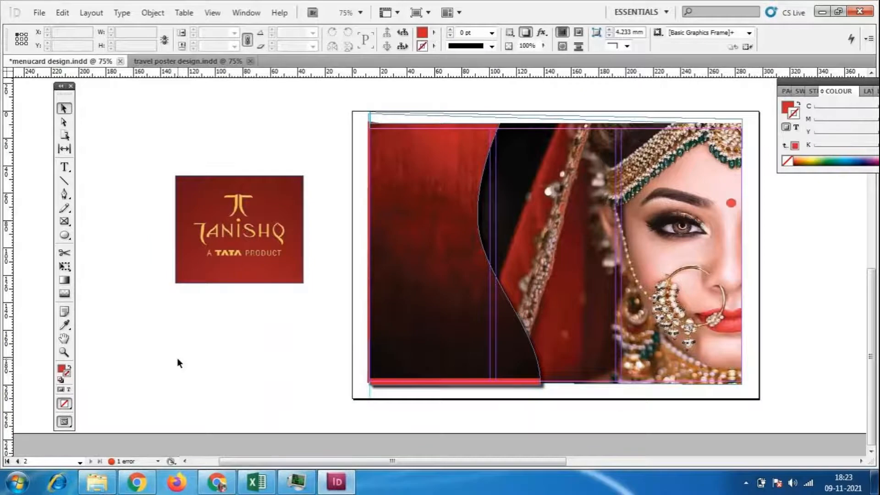
# - Reposition the Tanishq logo on the pasteboard beside the page, at about X -120.5 mm and Y 81.5 mm
pyautogui.click(281, 277)
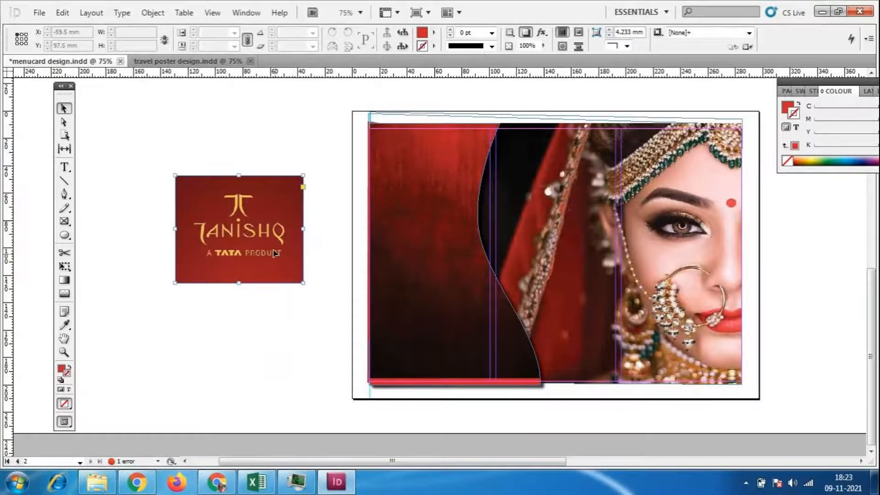
pyautogui.moveTo(281, 277); pyautogui.dragTo(284, 257)
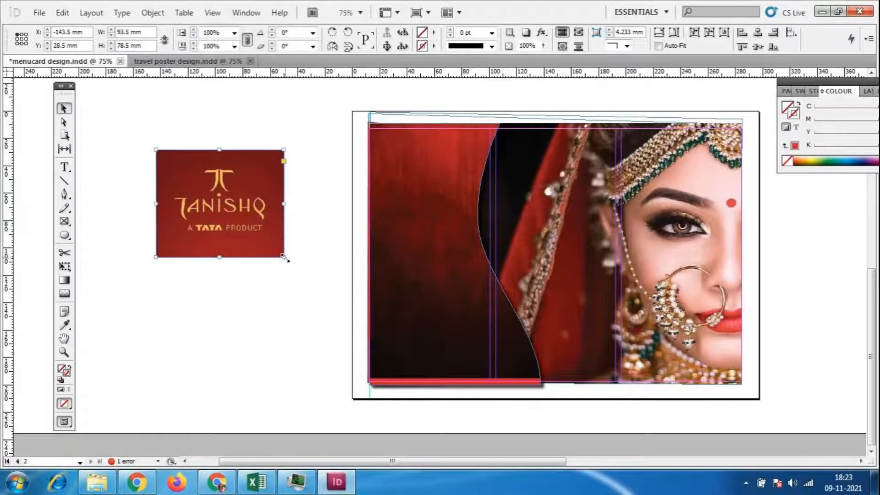
pyautogui.moveTo(254, 231); pyautogui.dragTo(284, 304)
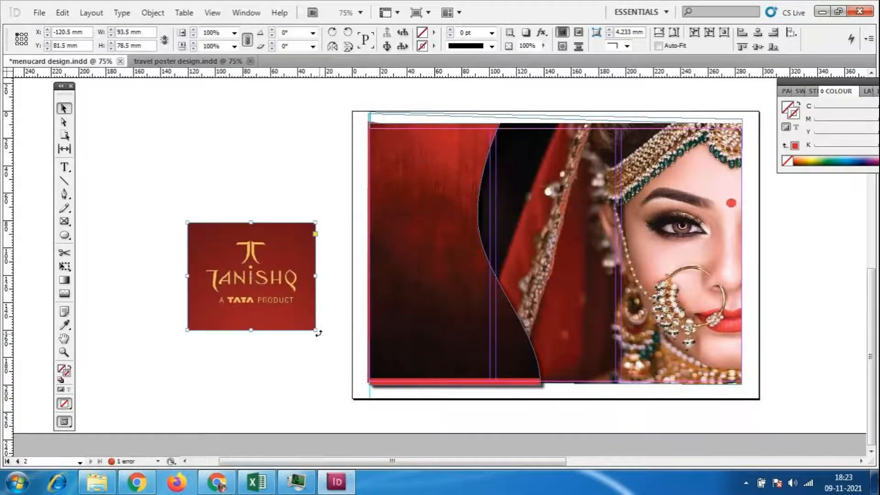
# - Resize the Tanishq logo frame to about 80 × 70.5 mm at X -164 mm, Y 46.5 mm, and fit the content to the frame
pyautogui.moveTo(313, 331); pyautogui.dragTo(310, 324)
pyautogui.moveTo(269, 280); pyautogui.dragTo(205, 234)
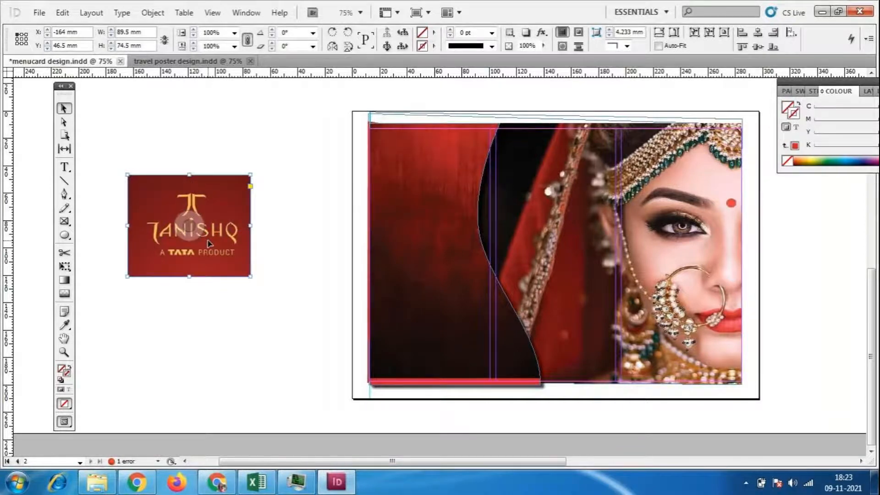
pyautogui.moveTo(250, 277); pyautogui.dragTo(239, 274)
pyautogui.rightClick(172, 232)
pyautogui.moveTo(215, 301)
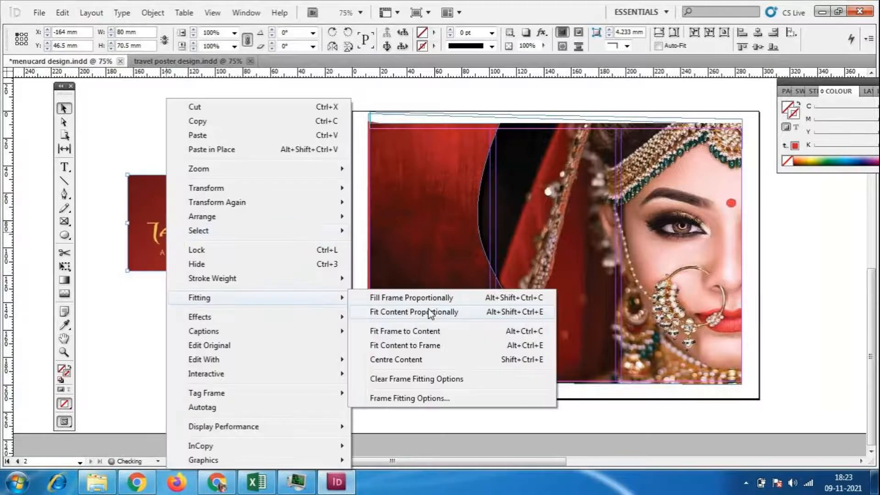
pyautogui.click(376, 350)
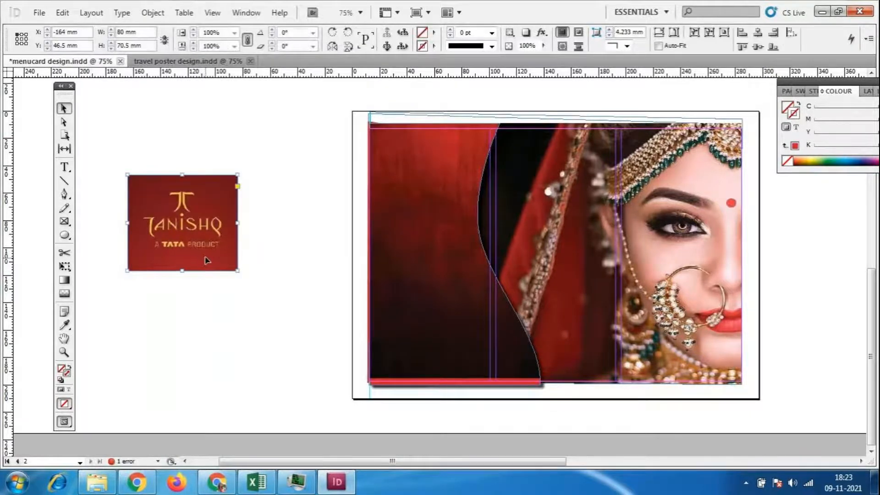
# - Give the Tanishq logo frame a black stroke with a weight of 7 pt
pyautogui.click(433, 45)
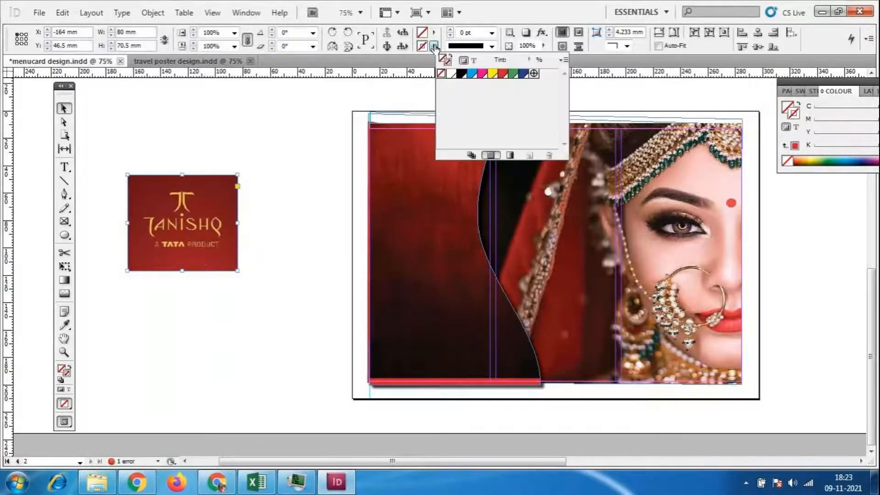
pyautogui.click(463, 75)
pyautogui.click(491, 32)
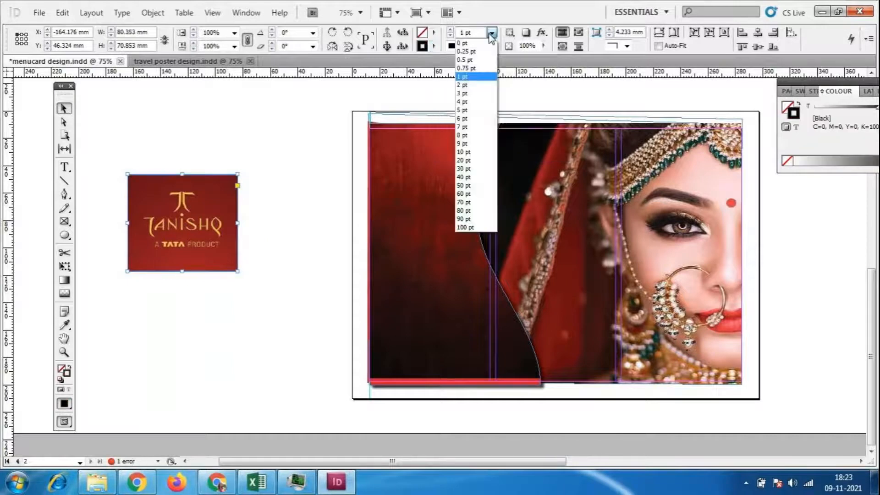
pyautogui.click(463, 119)
# - Move the Tanishq logo from the pasteboard into the upper-left corner of the red panel and deselect it
pyautogui.click(216, 268)
pyautogui.moveTo(215, 268); pyautogui.dragTo(443, 223)
pyautogui.click(140, 377)
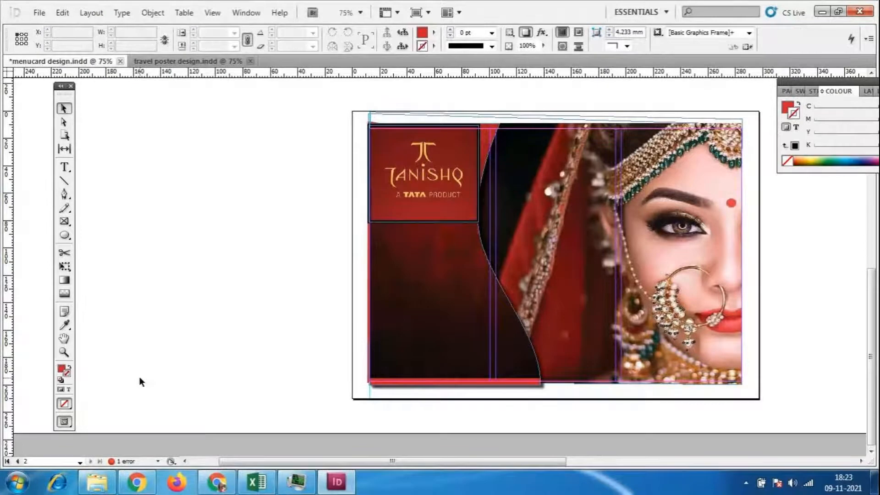
# - Crop the logo frame's lower and right edges to about 79.5 × 65.3 mm and nudge it right to about X 11.75 mm
pyautogui.click(442, 217)
pyautogui.moveTo(424, 224); pyautogui.dragTo(423, 211)
pyautogui.moveTo(479, 167); pyautogui.dragTo(477, 168)
pyautogui.click(170, 255)
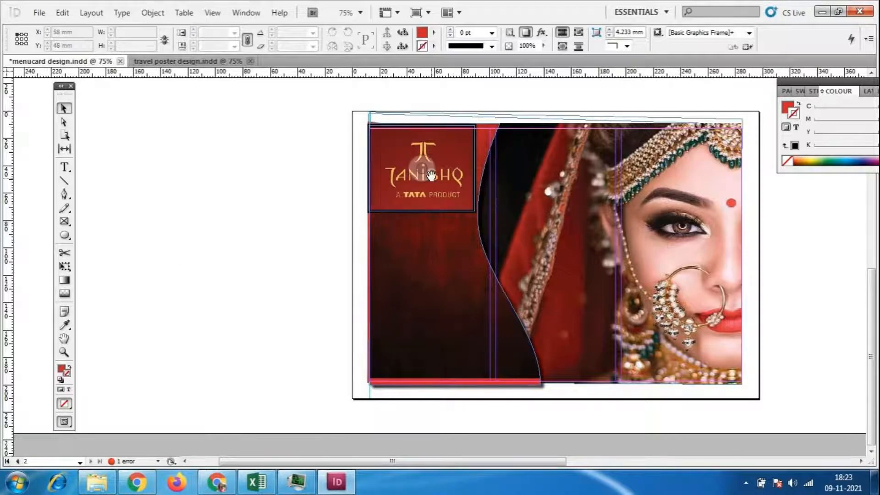
pyautogui.hotkey('ctrl', '=')
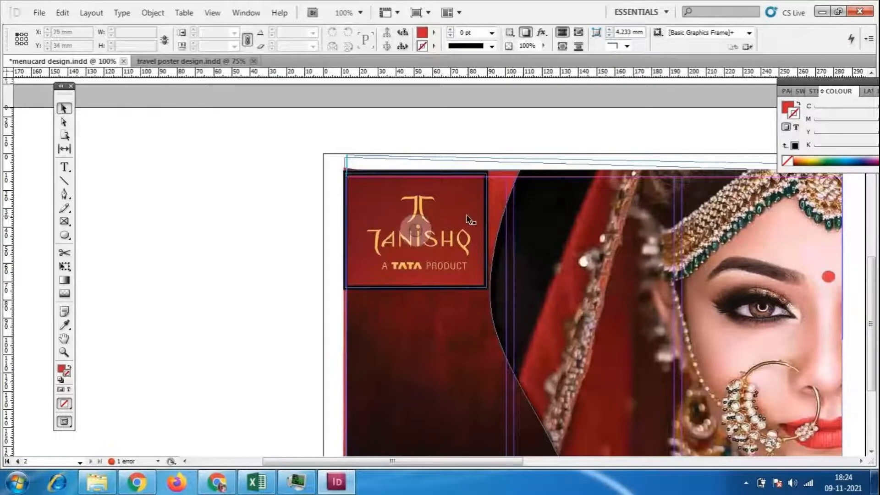
pyautogui.click(467, 216)
pyautogui.press('Right')
pyautogui.press('Right')
pyautogui.press('Right')
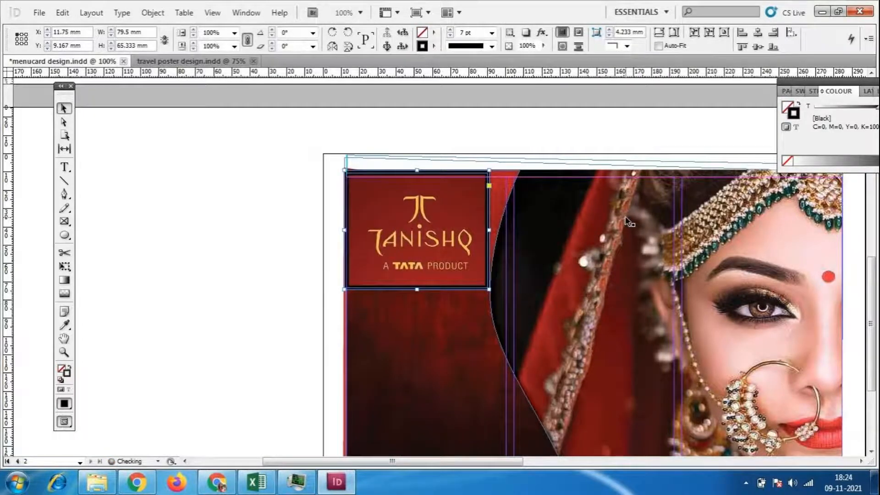
# - Crop the logo frame on all four sides to about 73 × 55.5 mm, with its upper-left corner at X 16 mm, Y 17 mm
pyautogui.moveTo(344, 230); pyautogui.dragTo(352, 231)
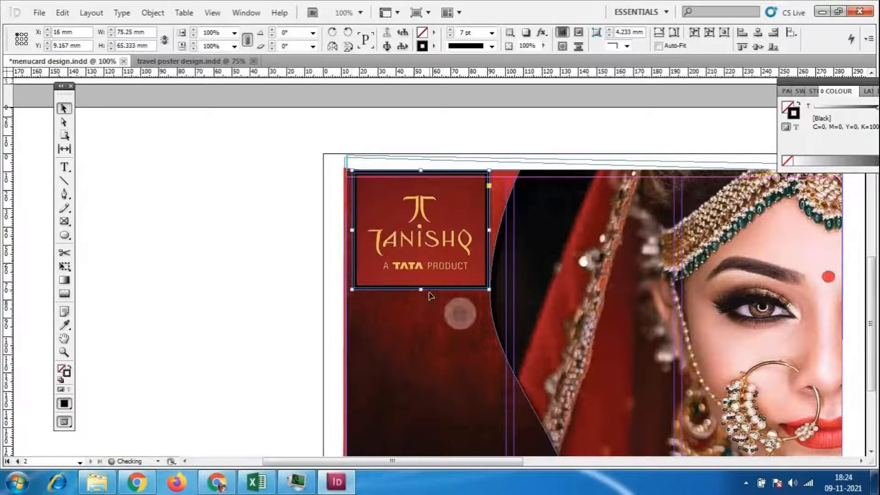
pyautogui.moveTo(420, 289); pyautogui.dragTo(420, 286)
pyautogui.moveTo(490, 228); pyautogui.dragTo(485, 229)
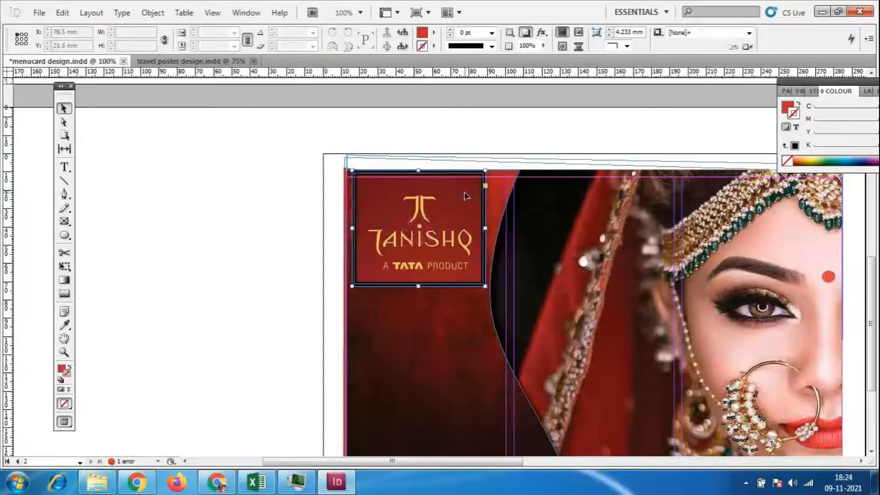
pyautogui.moveTo(421, 171); pyautogui.dragTo(421, 185)
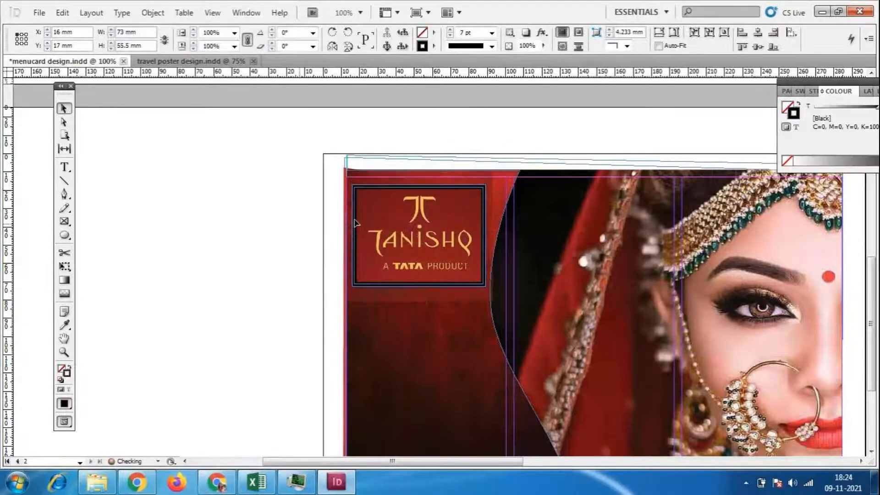
pyautogui.click(195, 224)
# - Turn on the Bevel and Emboss effect for the logo frame and keep the logo in view beside the effect settings
pyautogui.scroll(-3, 813, 233)
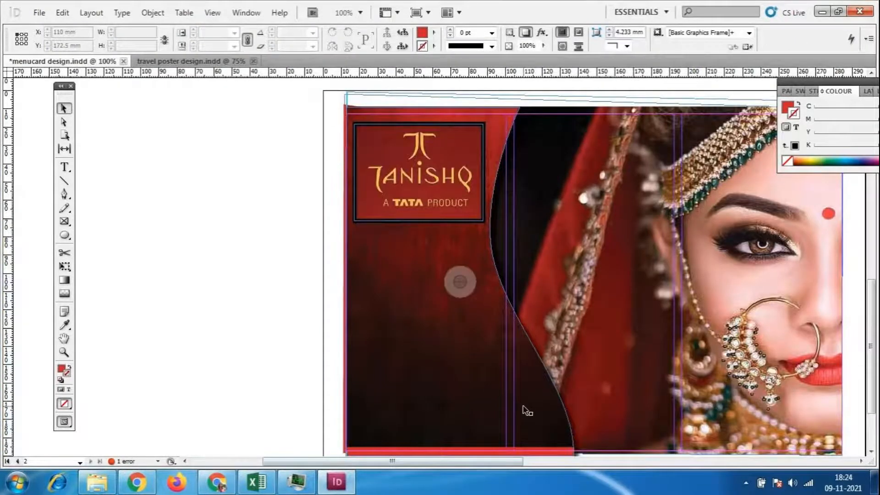
pyautogui.click(473, 220)
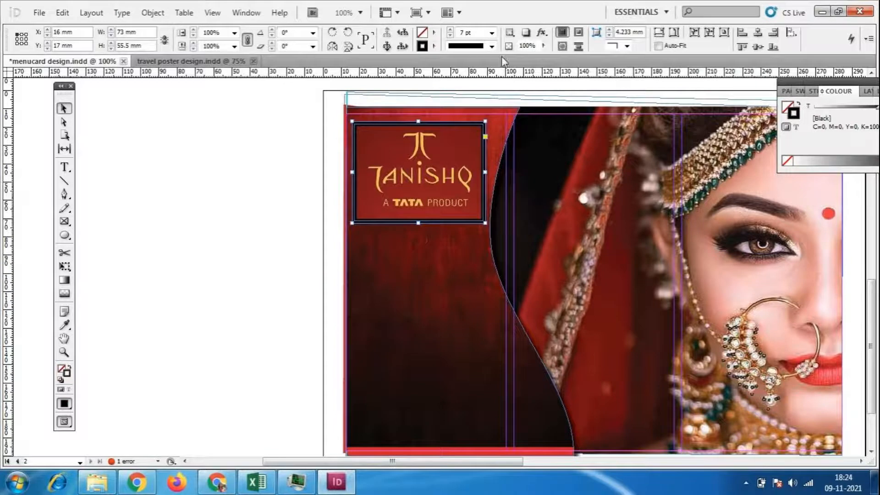
pyautogui.click(541, 32)
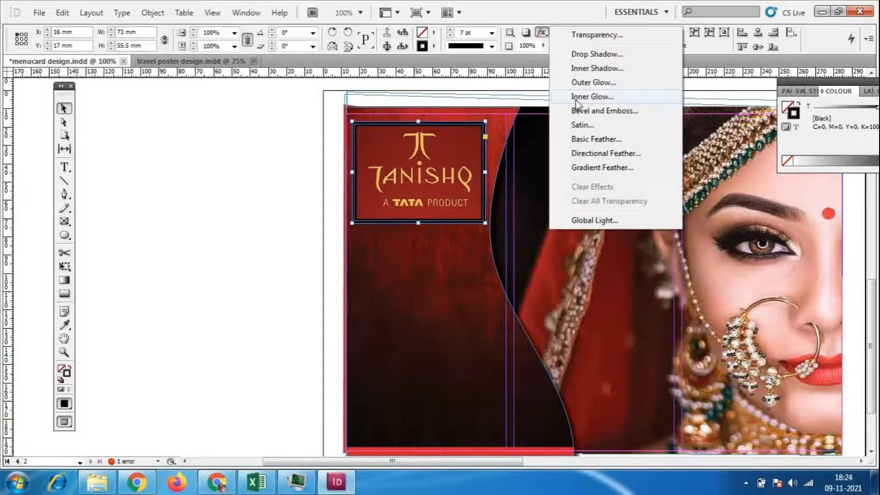
pyautogui.click(605, 110)
pyautogui.moveTo(461, 184); pyautogui.dragTo(502, 302)
pyautogui.moveTo(321, 308); pyautogui.dragTo(453, 231)
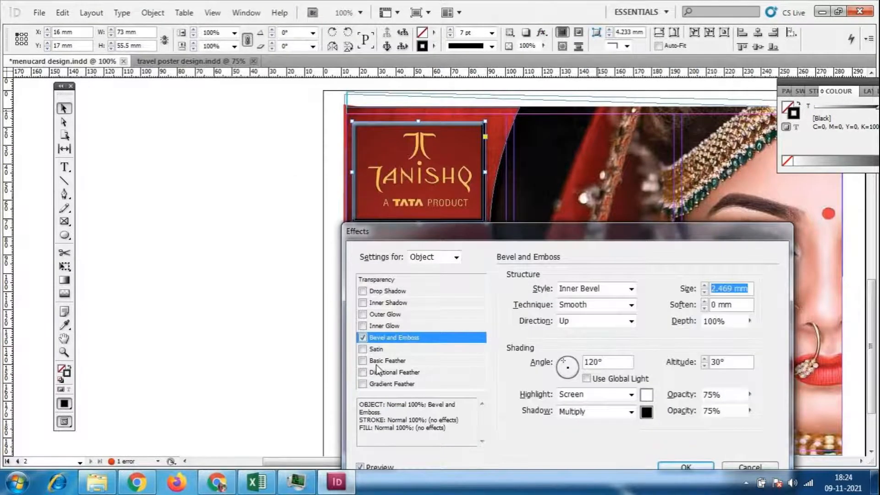
# - Try the Satin effect and the Emboss, Pillow Emboss and Outer Bevel styles on the logo frame, returning to Inner Bevel
pyautogui.click(362, 349)
pyautogui.click(363, 349)
pyautogui.click(389, 338)
pyautogui.click(632, 289)
pyautogui.click(596, 322)
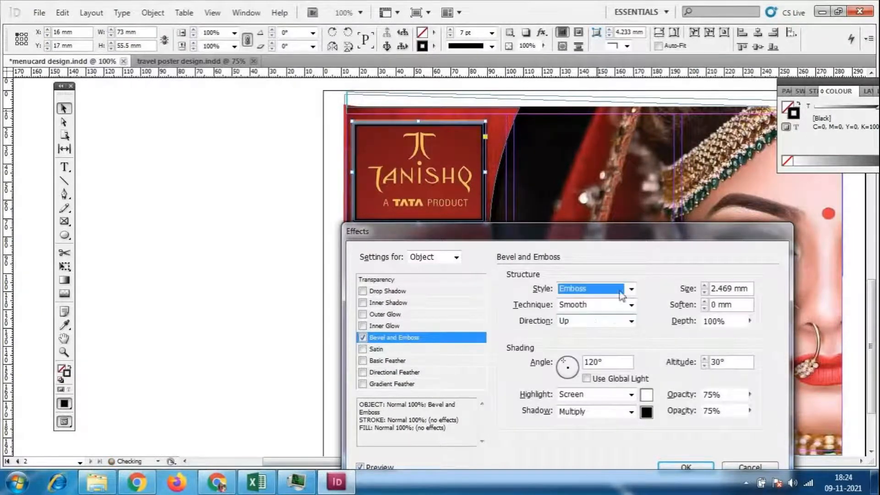
pyautogui.click(620, 290)
pyautogui.click(582, 333)
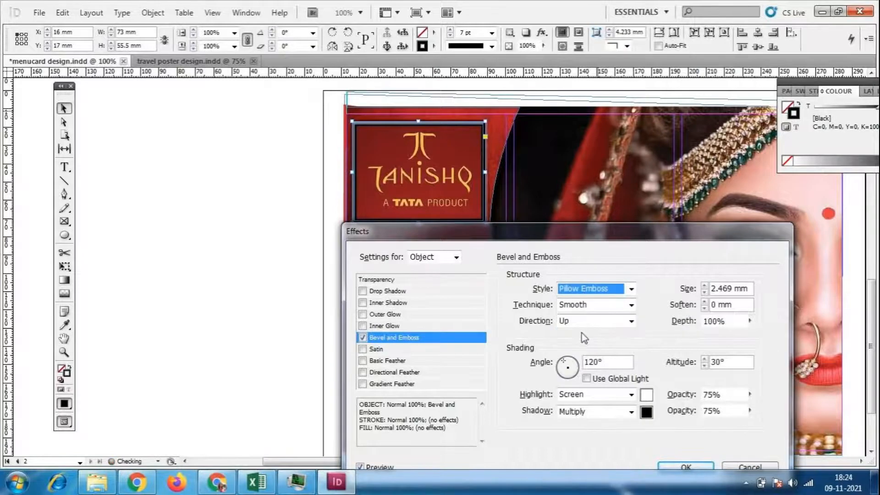
pyautogui.click(632, 289)
pyautogui.click(592, 303)
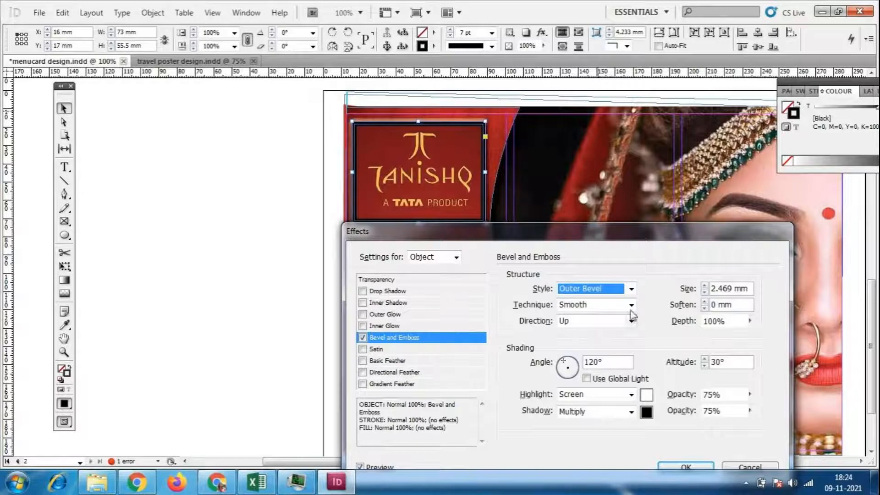
pyautogui.click(632, 288)
pyautogui.click(630, 313)
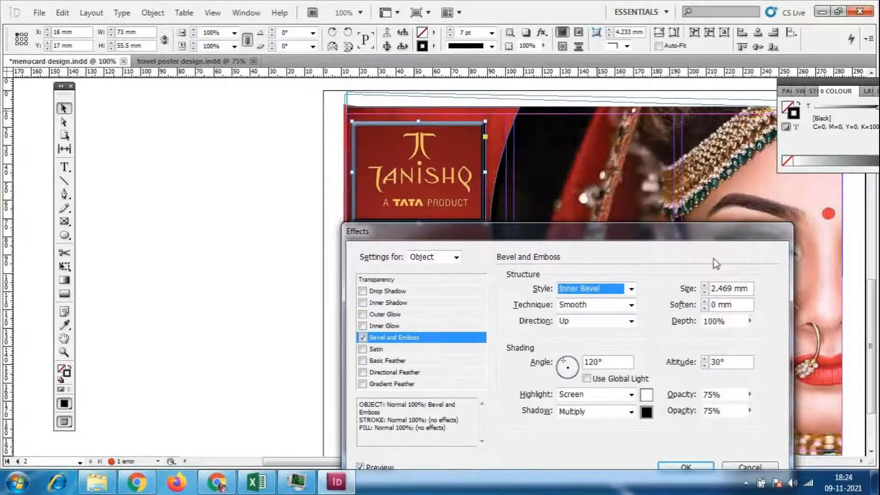
# - Apply the Inner Bevel effect to the logo frame and deselect it
pyautogui.click(686, 467)
pyautogui.click(461, 280)
pyautogui.click(594, 274)
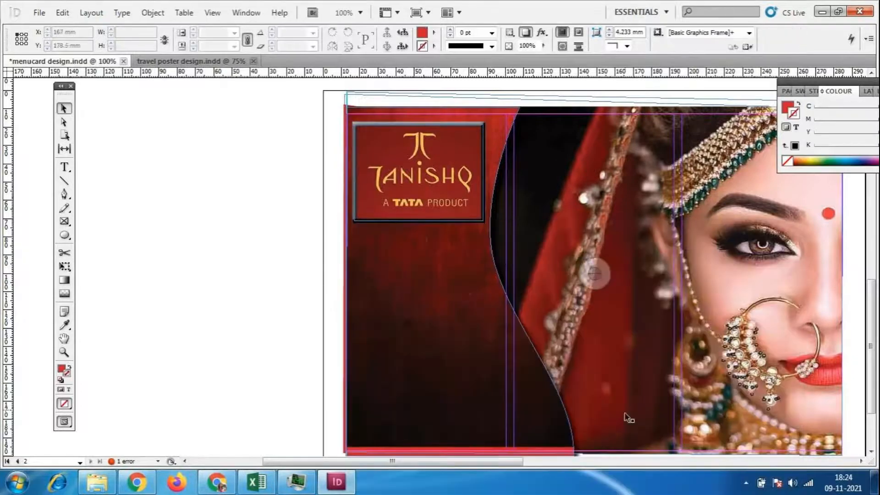
# - Draw a text frame about 84 × 62 mm on the pasteboard left of the page and fill it with placeholder text
pyautogui.scroll(-1, 460, 252)
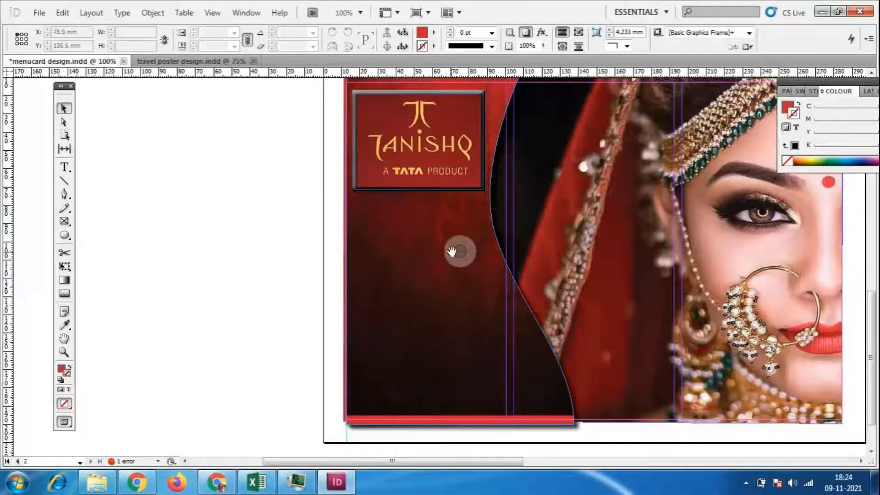
pyautogui.click(64, 171)
pyautogui.moveTo(111, 236); pyautogui.dragTo(264, 349)
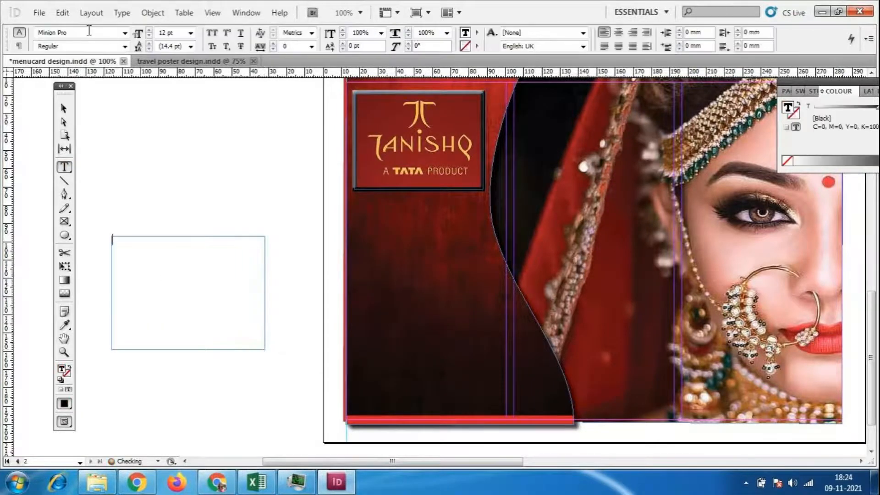
pyautogui.click(122, 13)
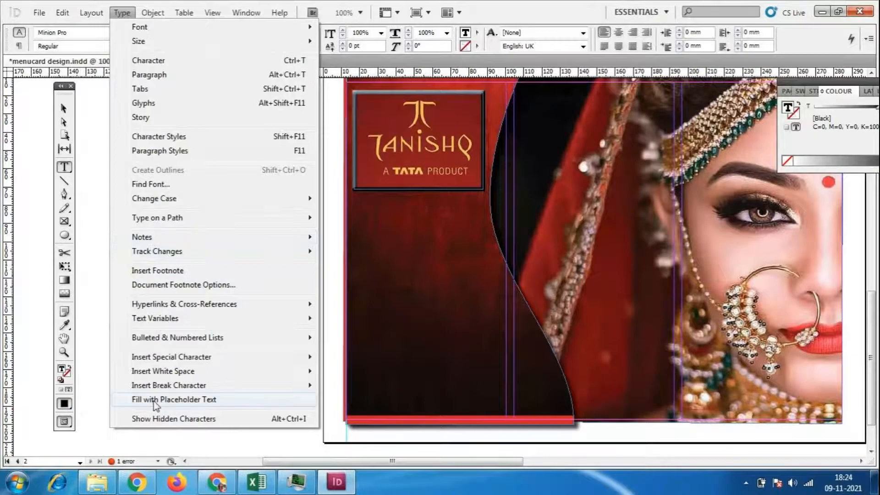
pyautogui.click(174, 399)
# - Shift the text frame slightly on the pasteboard and colour all of its placeholder text white
pyautogui.click(64, 108)
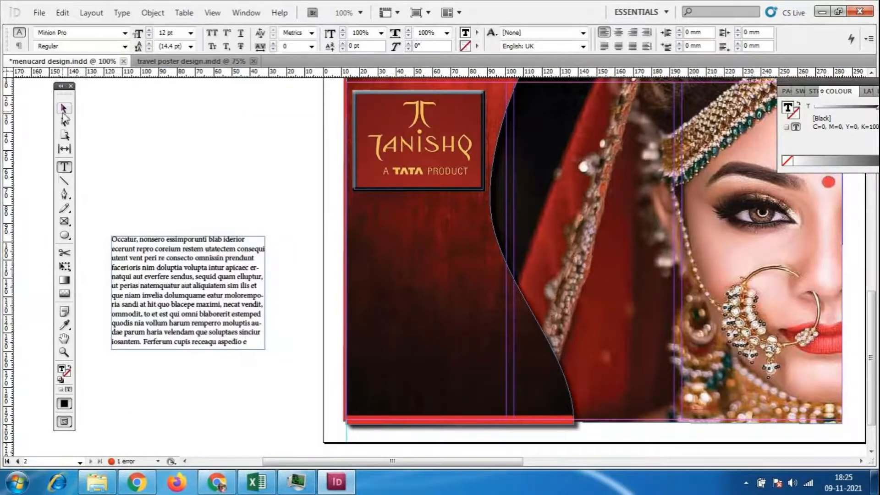
pyautogui.moveTo(162, 328); pyautogui.dragTo(192, 352)
pyautogui.doubleClick(267, 360)
pyautogui.hotkey('ctrl', 'a')
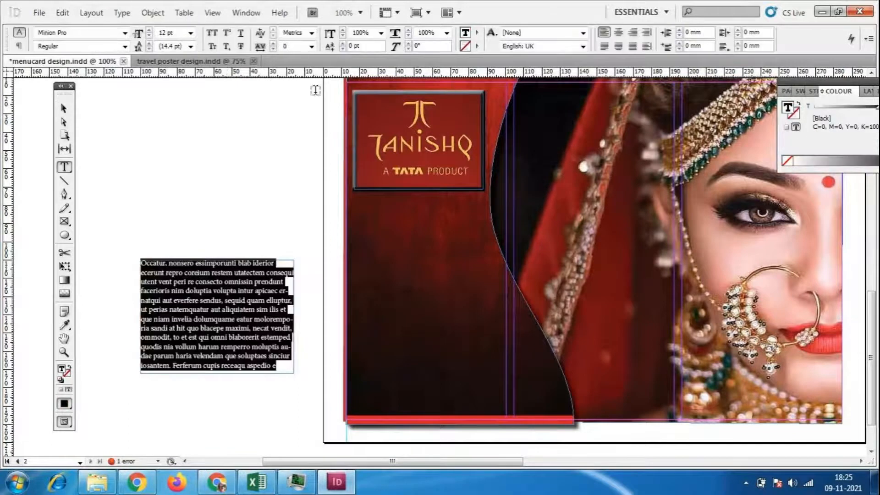
pyautogui.click(477, 32)
pyautogui.click(492, 60)
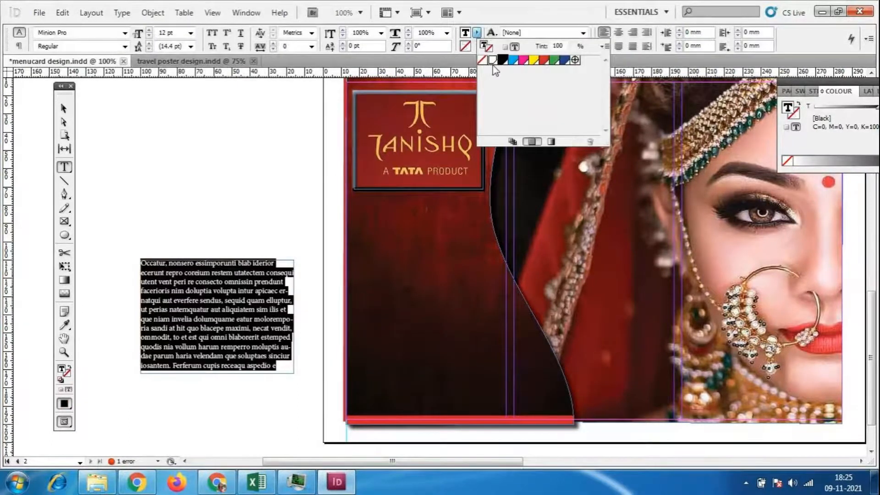
# - Move the text frame onto the red panel below the logo, at about X 14.6 mm, Y 94 mm, and extend its height to about 94.5 mm
pyautogui.click(63, 108)
pyautogui.moveTo(233, 343); pyautogui.dragTo(437, 314)
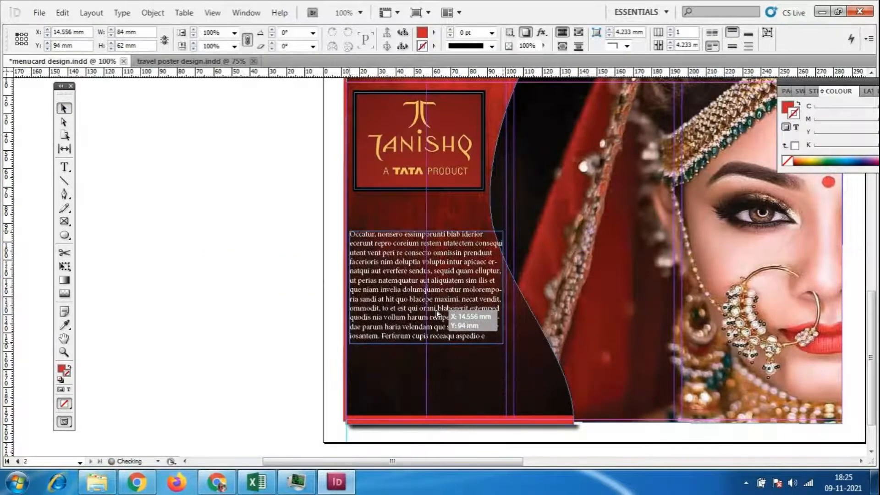
pyautogui.moveTo(426, 344); pyautogui.dragTo(428, 409)
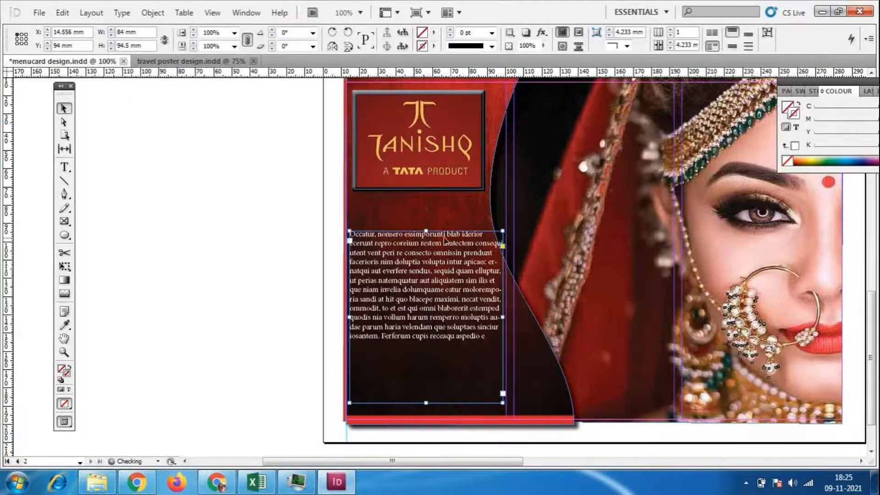
pyautogui.rightClick(426, 331)
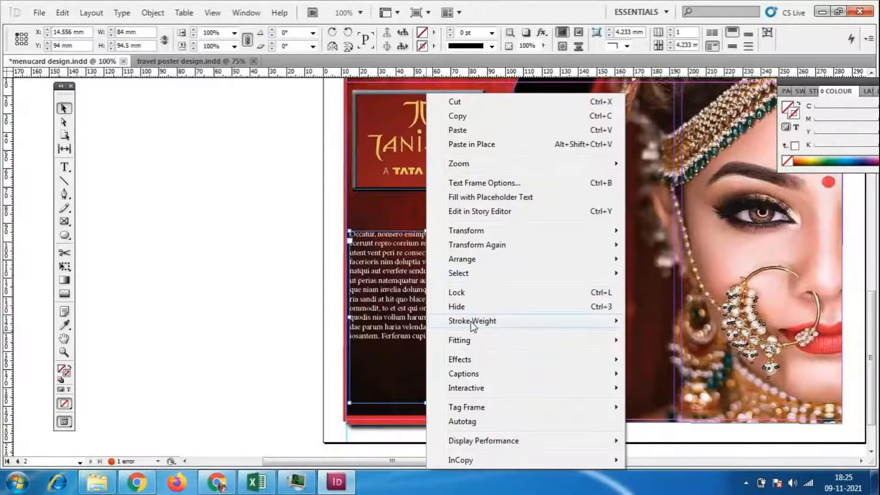
pyautogui.moveTo(477, 343)
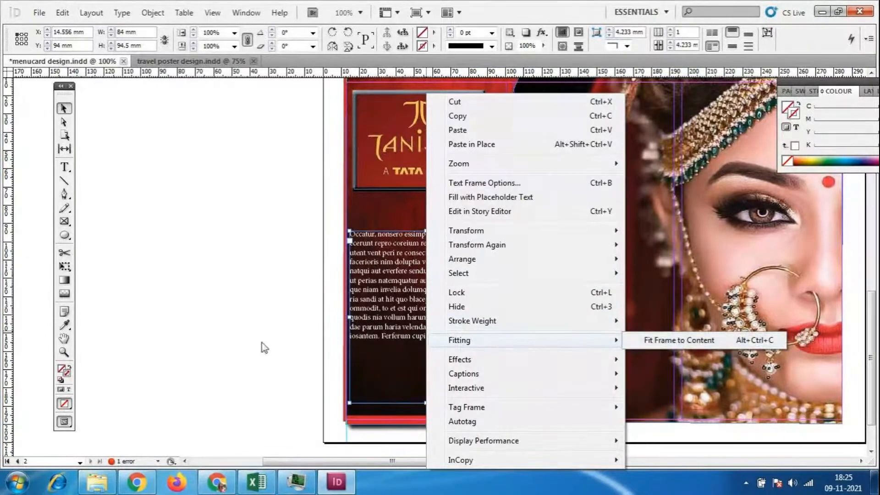
pyautogui.click(265, 347)
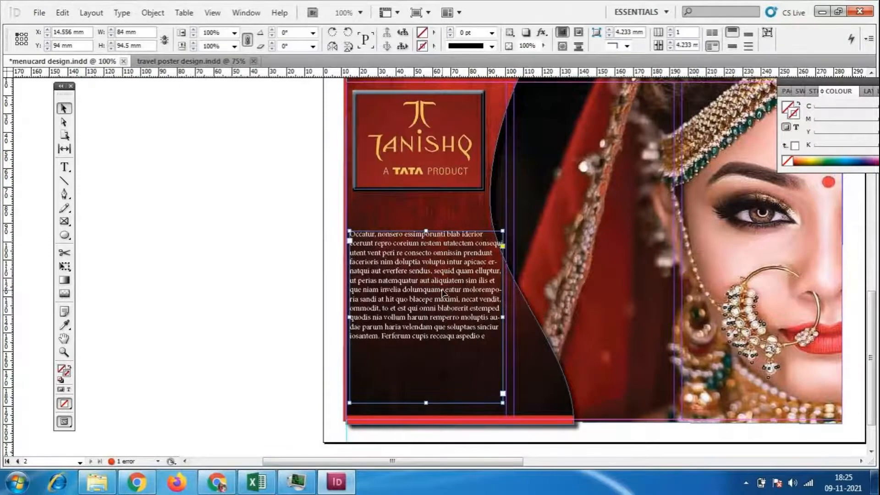
# - Fill the empty remainder of the enlarged text frame with placeholder text and deselect it
pyautogui.click(122, 13)
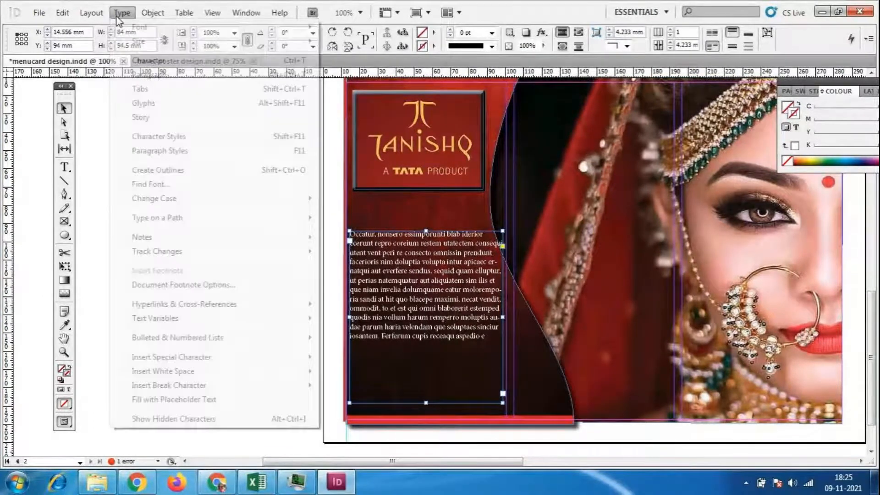
pyautogui.click(201, 398)
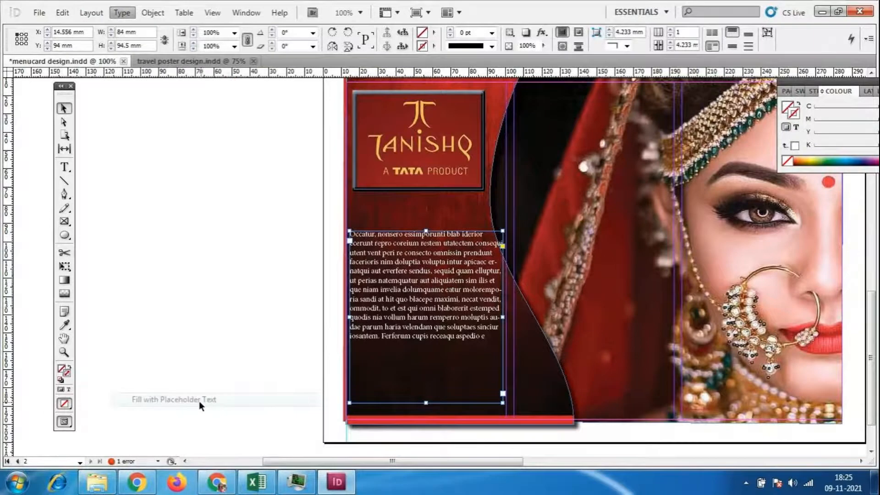
pyautogui.click(225, 342)
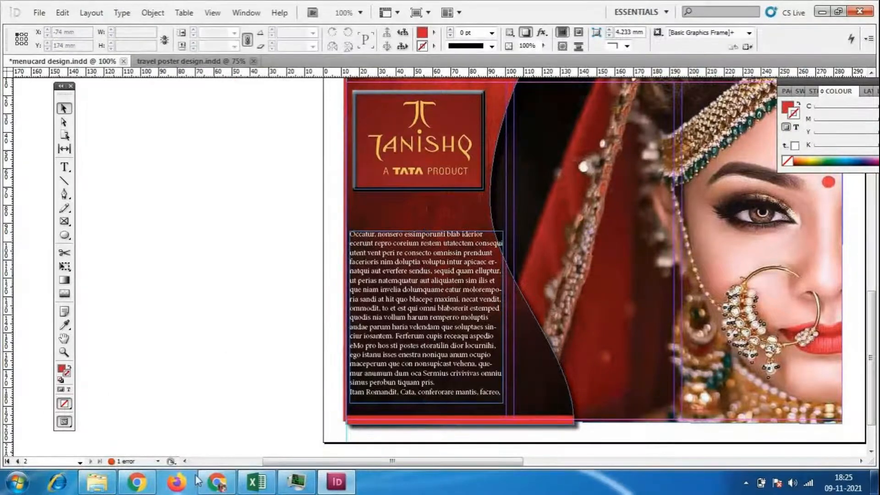
# - Extend the white text frame upward to Y 78.5 mm with a height of 110 mm, fill its remainder with placeholder text and deselect it
pyautogui.scroll(1, 195, 395)
pyautogui.scroll(-1, 186, 362)
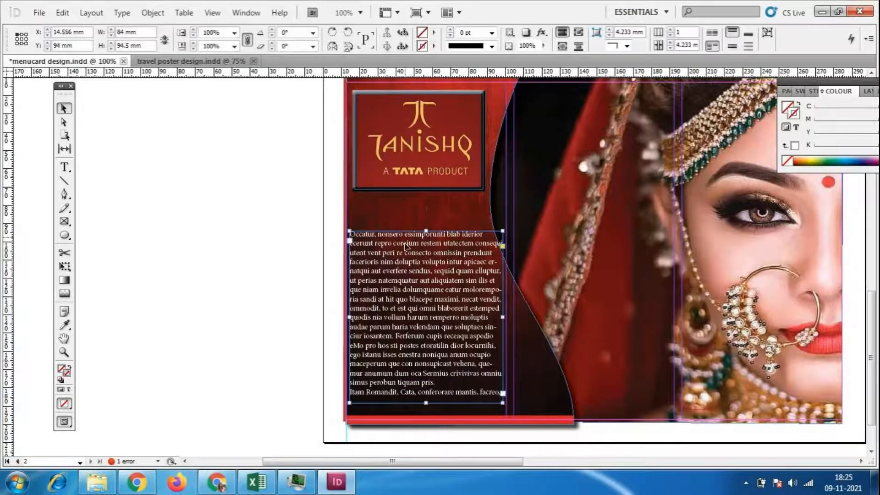
pyautogui.moveTo(427, 231); pyautogui.dragTo(427, 201)
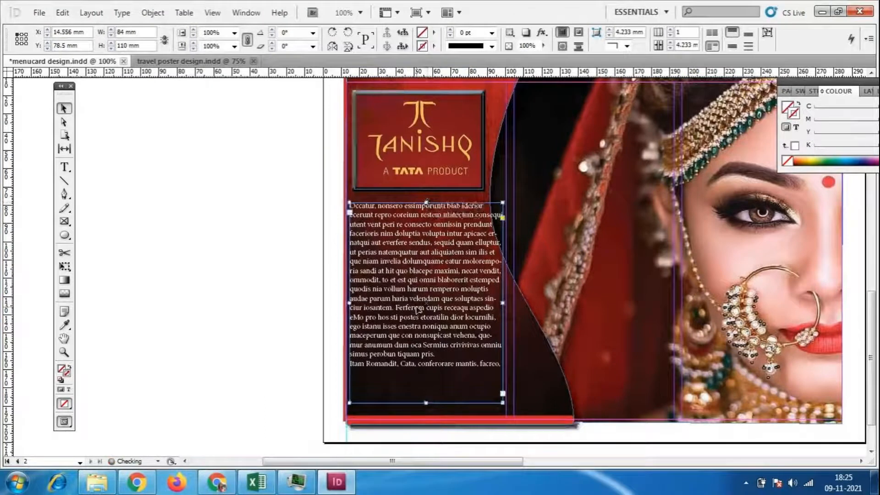
pyautogui.click(120, 12)
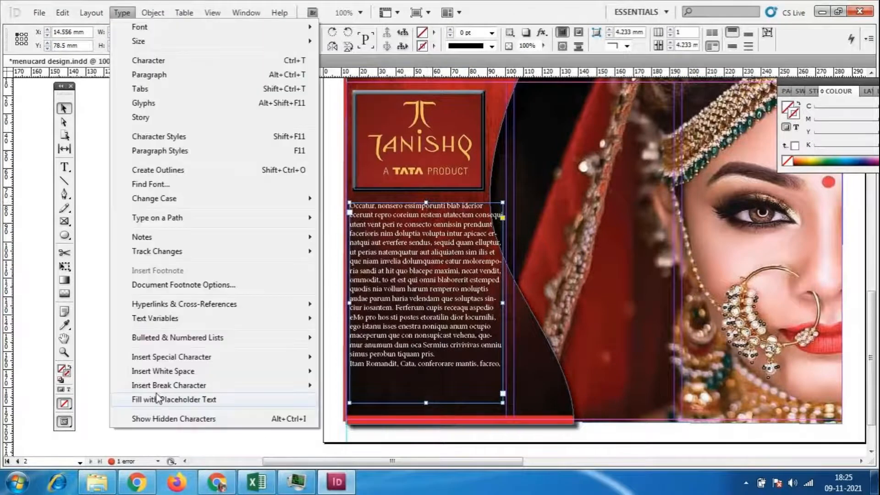
pyautogui.click(183, 451)
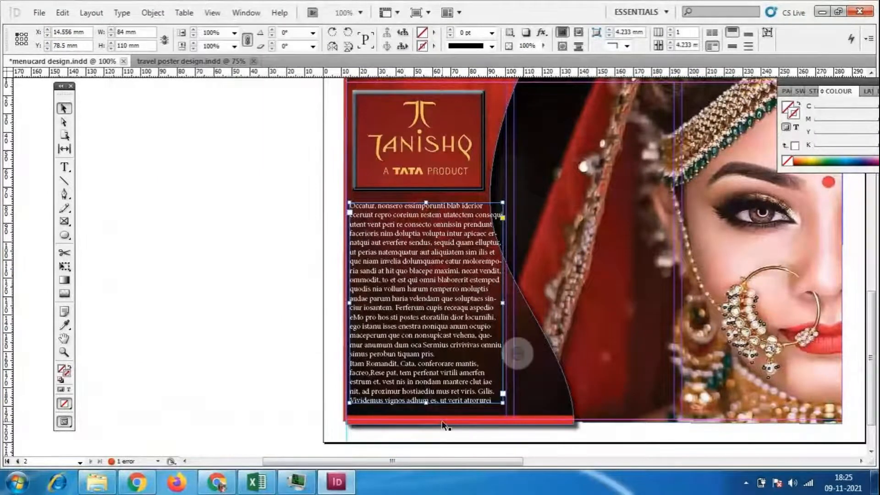
pyautogui.click(555, 418)
pyautogui.scroll(2, 375, 321)
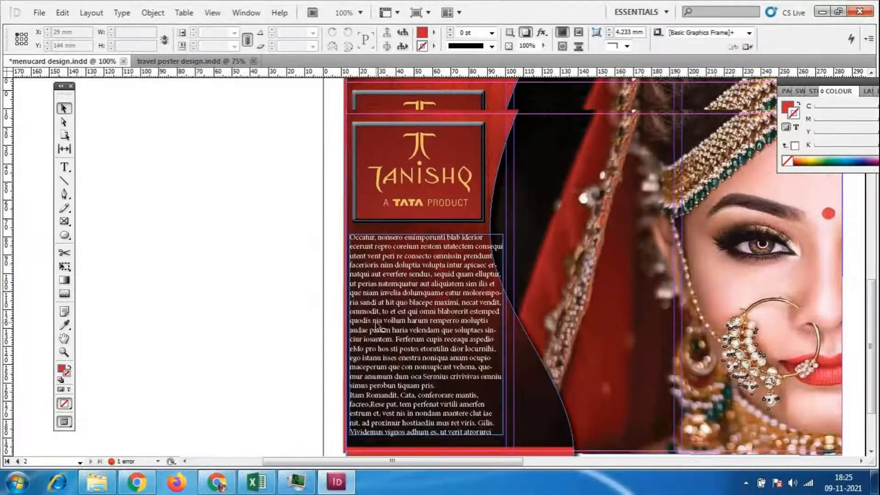
pyautogui.hotkey('ctrl', '-')
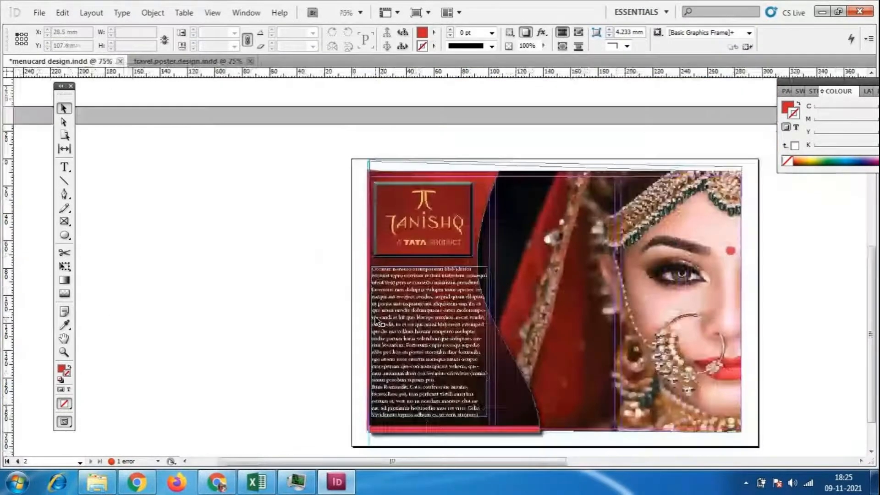
pyautogui.moveTo(310, 144); pyautogui.dragTo(552, 415)
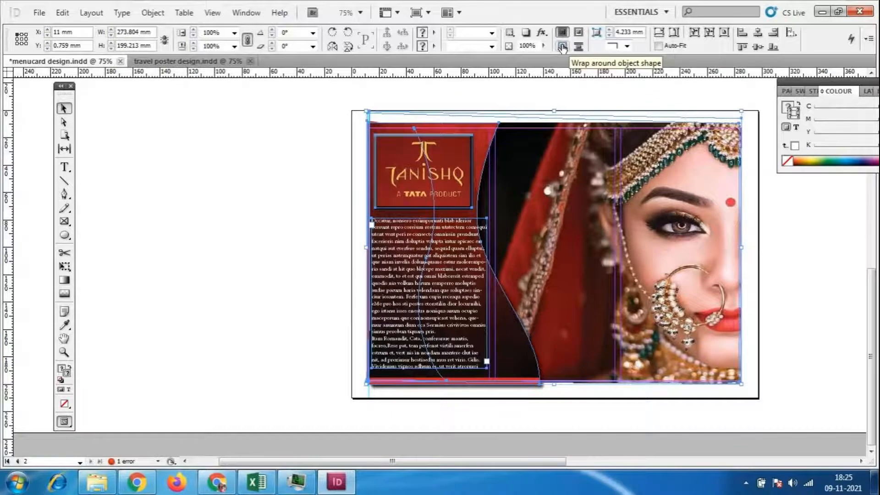
pyautogui.click(439, 282)
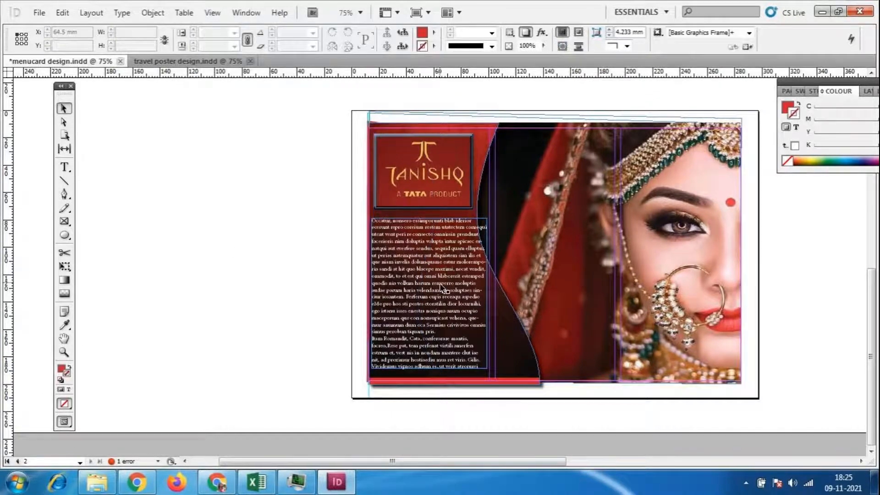
# - Shift the body text frame left to X 12.5 mm, flush with the red panel's edge, and deselect it
pyautogui.click(432, 313)
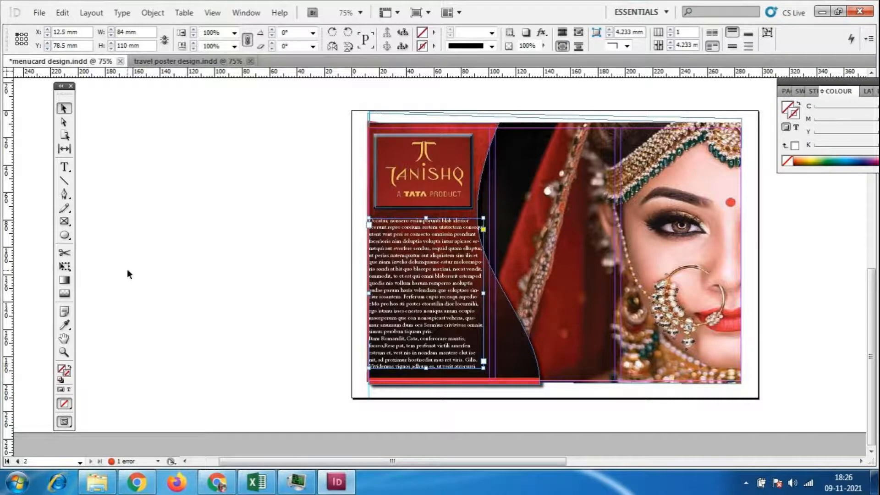
pyautogui.click(416, 369)
pyautogui.click(415, 362)
pyautogui.click(290, 328)
pyautogui.scroll(2, 542, 403)
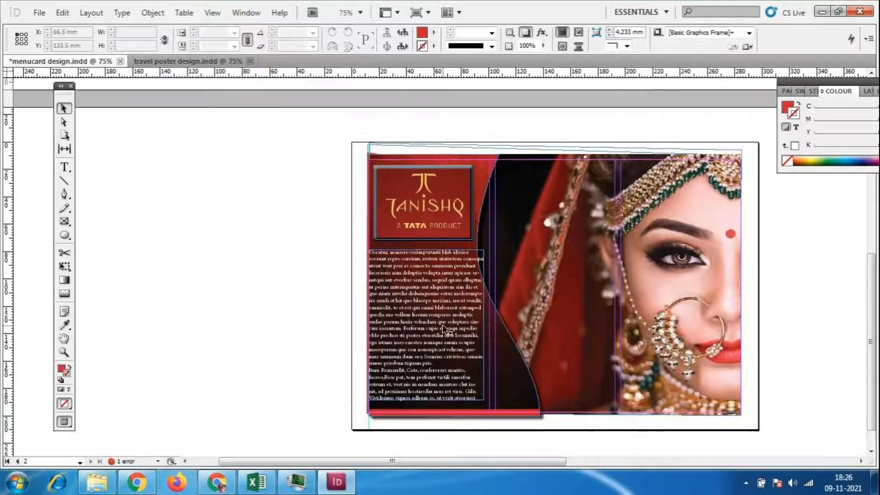
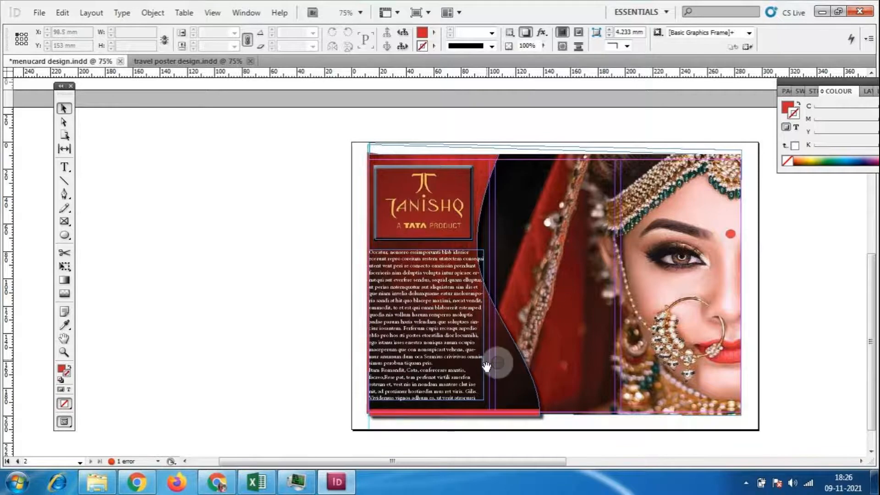
# - Try applying text wrap around the object shape to the photo, panel, logo and text frame together
pyautogui.moveTo(338, 110); pyautogui.dragTo(552, 443)
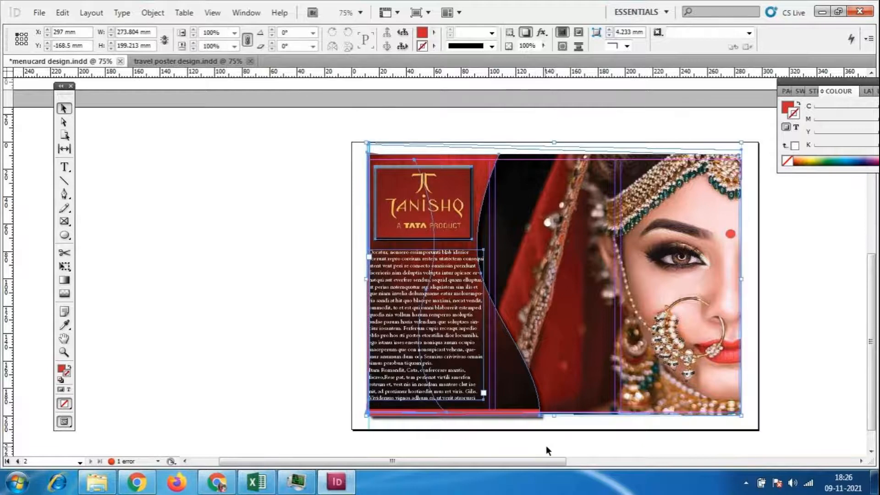
pyautogui.click(561, 49)
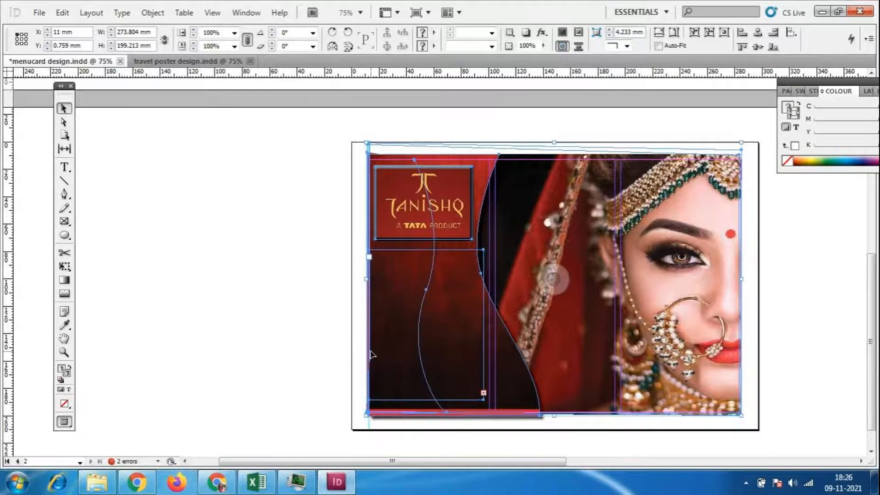
pyautogui.hotkey('ctrl', 'z')
pyautogui.click(93, 400)
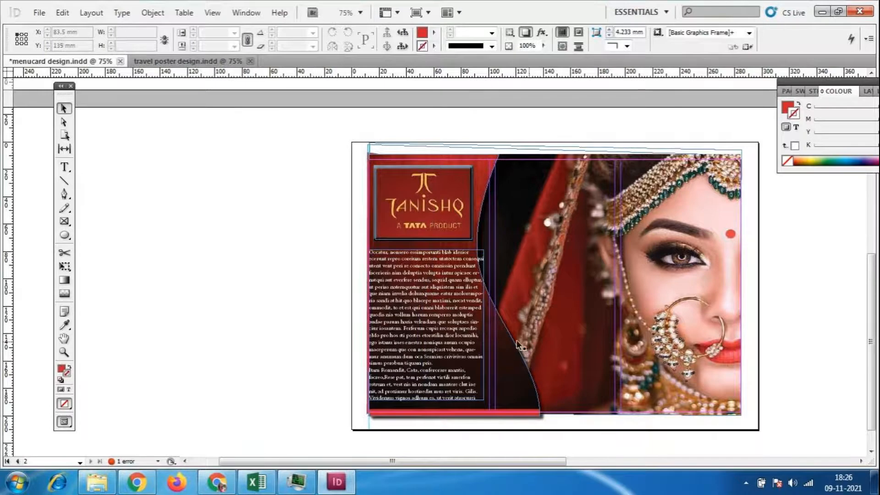
# - Reposition the bridal photo at X 283.967 mm, Y 2 mm, aligned with the page's side margins, and deselect it
pyautogui.hotkey('ctrl', '=')
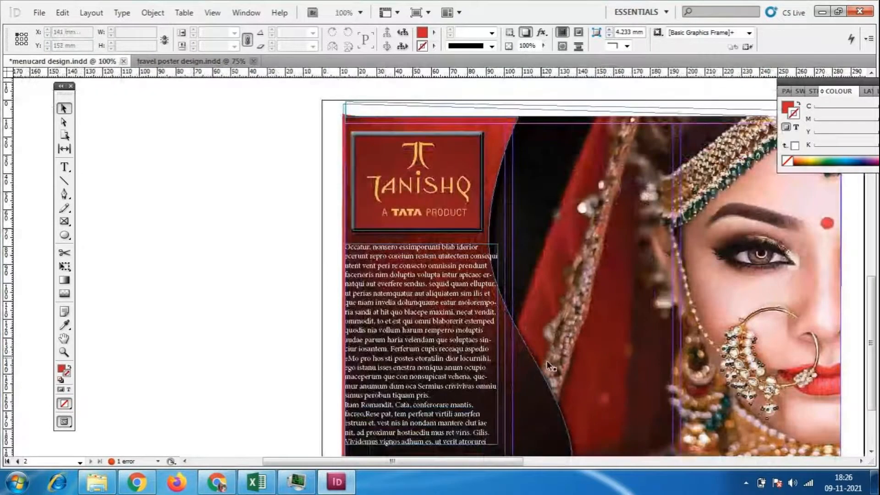
pyautogui.scroll(-3, 546, 361)
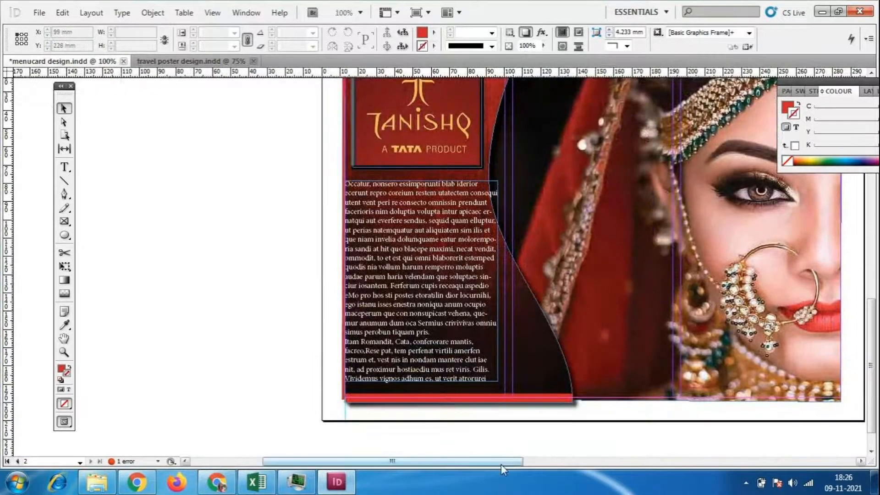
pyautogui.moveTo(505, 464); pyautogui.dragTo(548, 463)
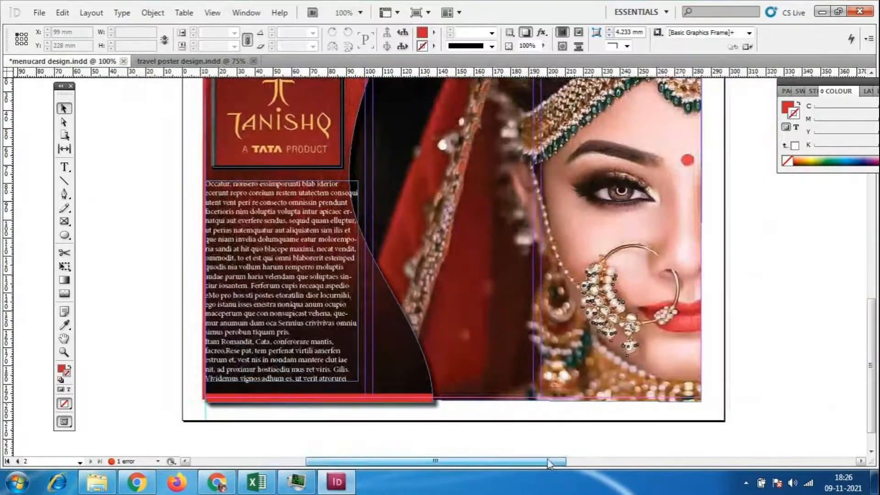
pyautogui.click(667, 409)
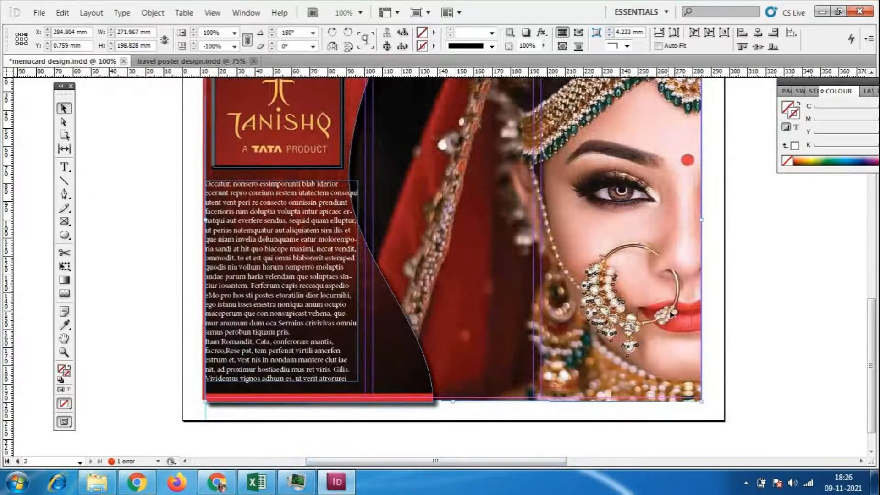
pyautogui.moveTo(634, 328); pyautogui.dragTo(522, 371)
pyautogui.click(664, 315)
pyautogui.press('Delete')
pyautogui.click(666, 317)
pyautogui.press('Delete')
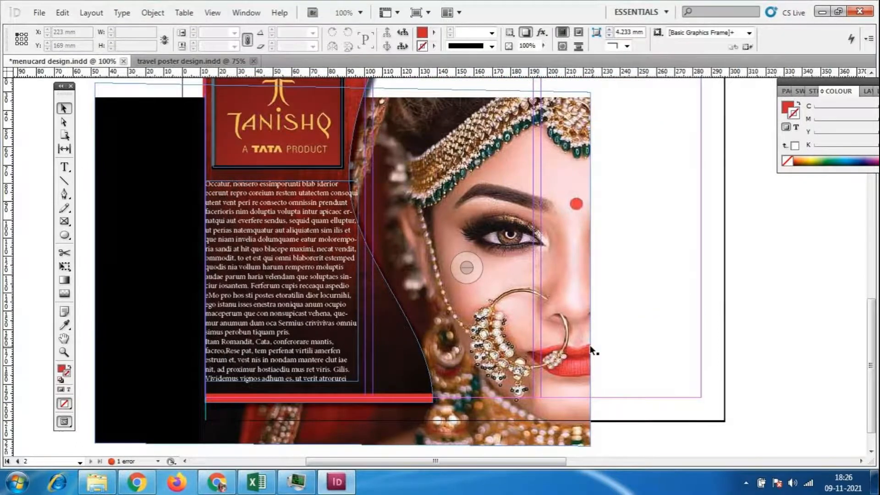
pyautogui.scroll(3, 595, 353)
pyautogui.moveTo(586, 354); pyautogui.dragTo(691, 320)
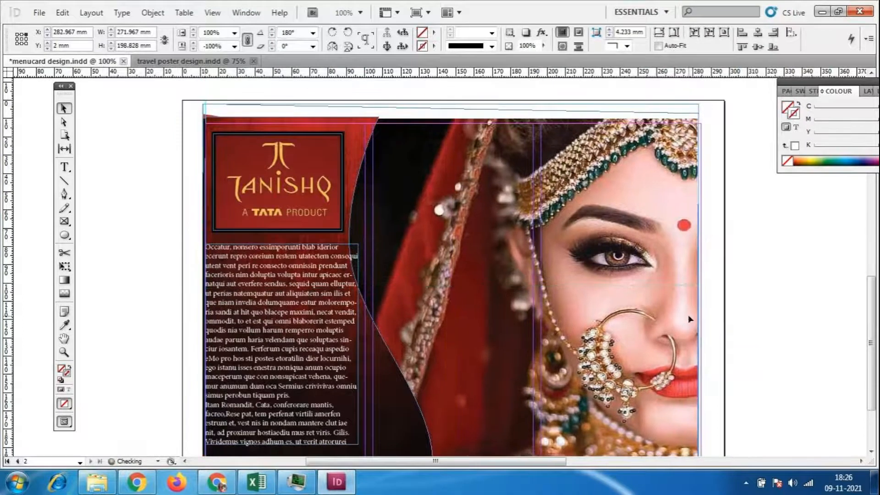
pyautogui.hotkey('ctrl', '-')
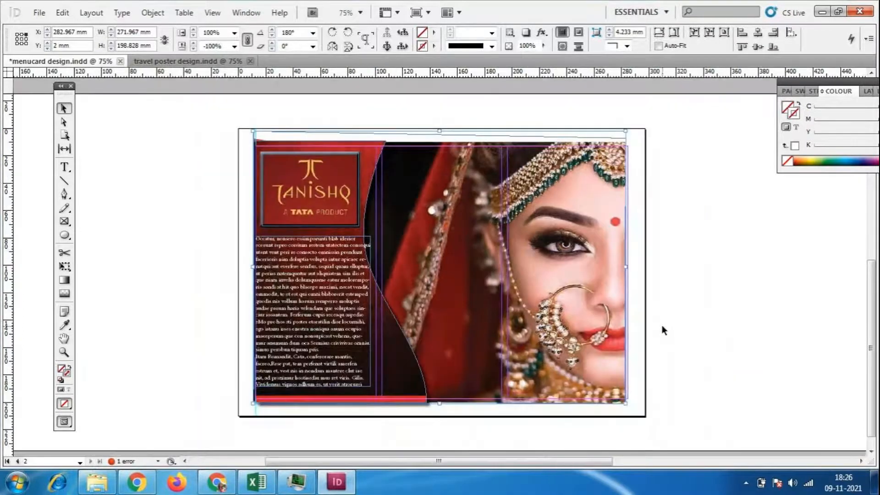
pyautogui.press('Right')
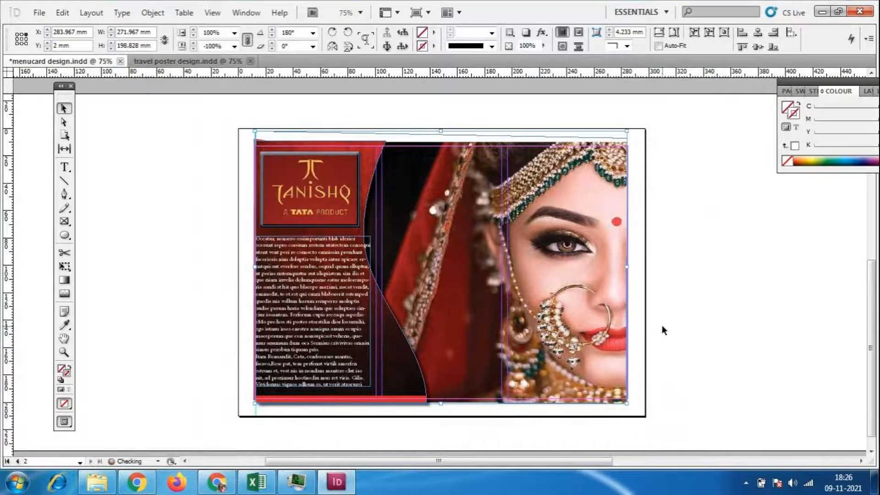
pyautogui.click(662, 325)
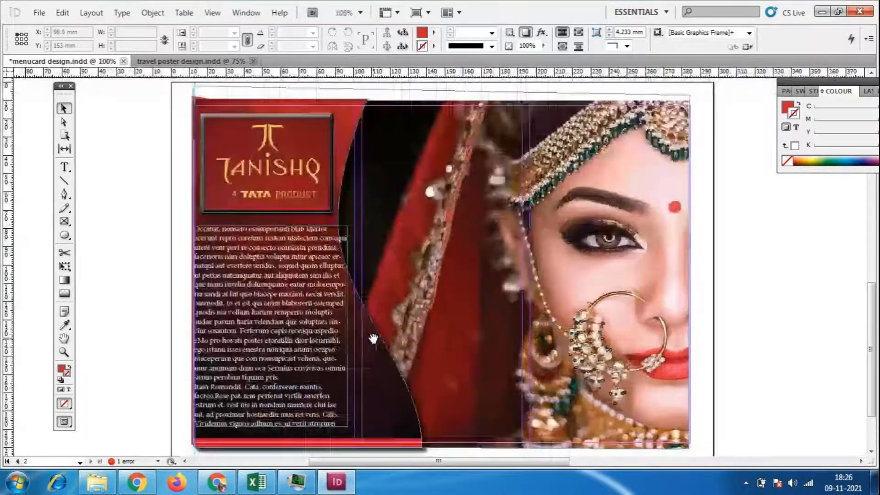
# - Try applying text wrap around the object shape to only the red curved panel and the body text frame
pyautogui.hotkey('ctrl', '=')
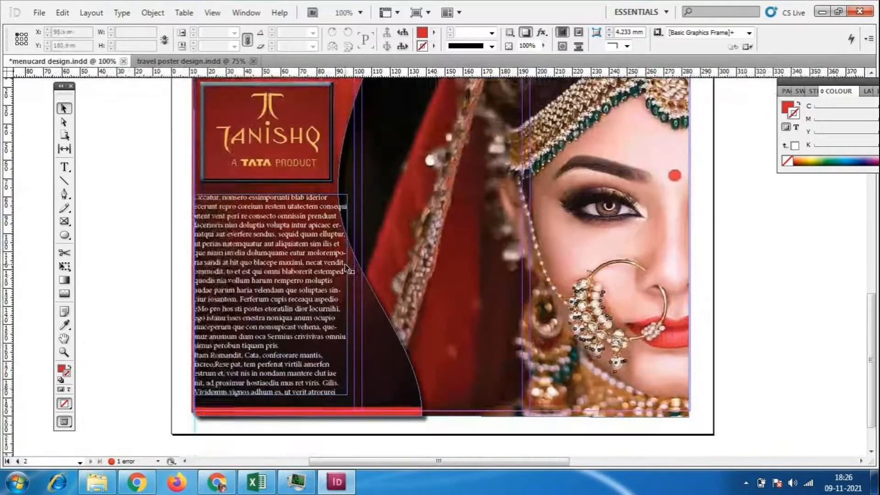
pyautogui.click(397, 385)
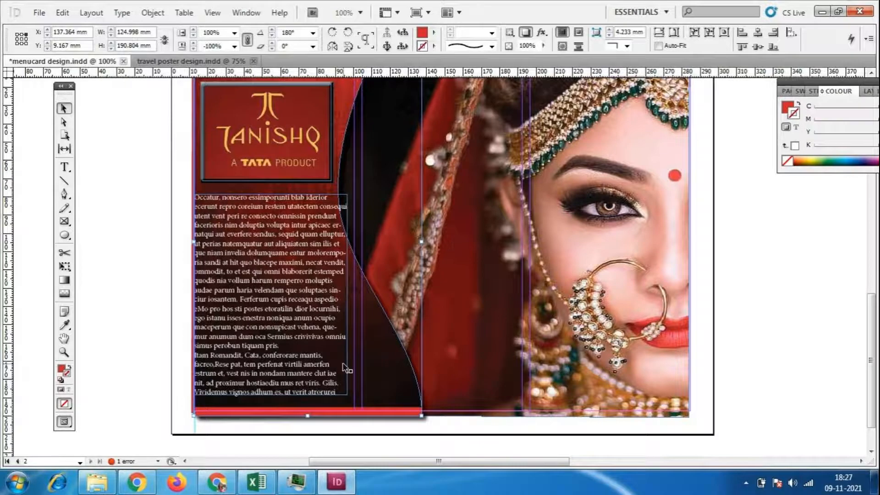
pyautogui.click(302, 312)
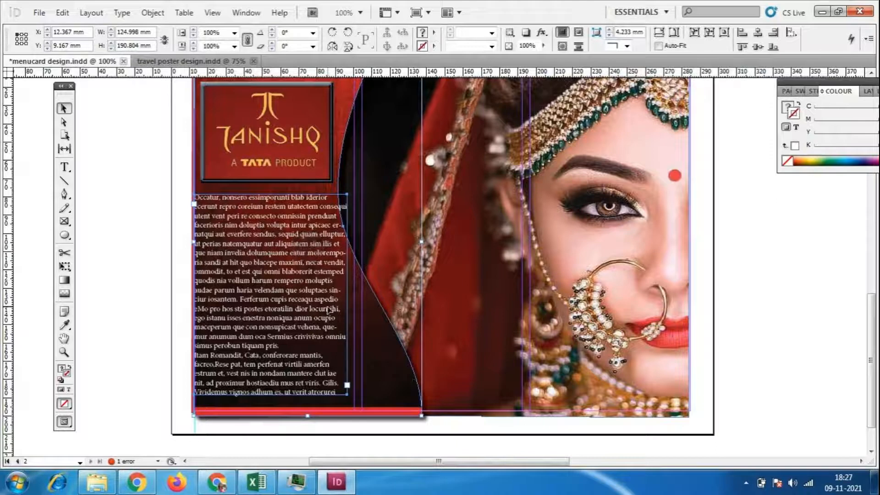
pyautogui.click(563, 47)
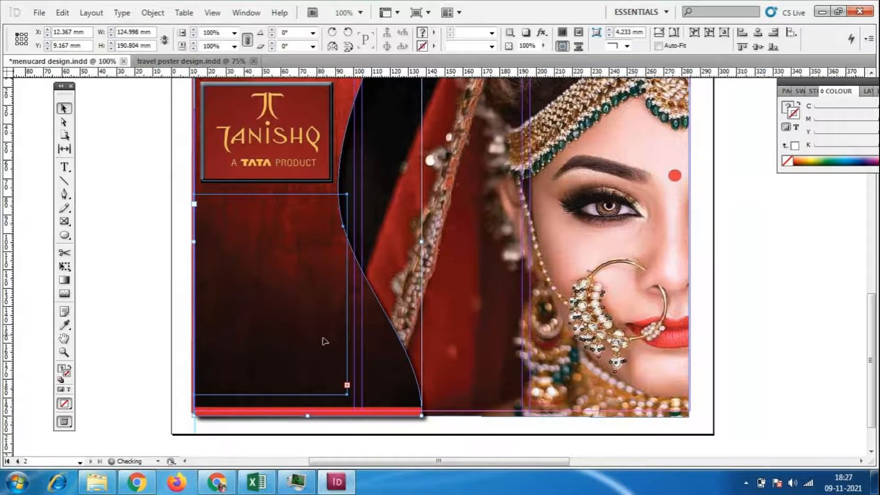
pyautogui.hotkey('ctrl', 'z')
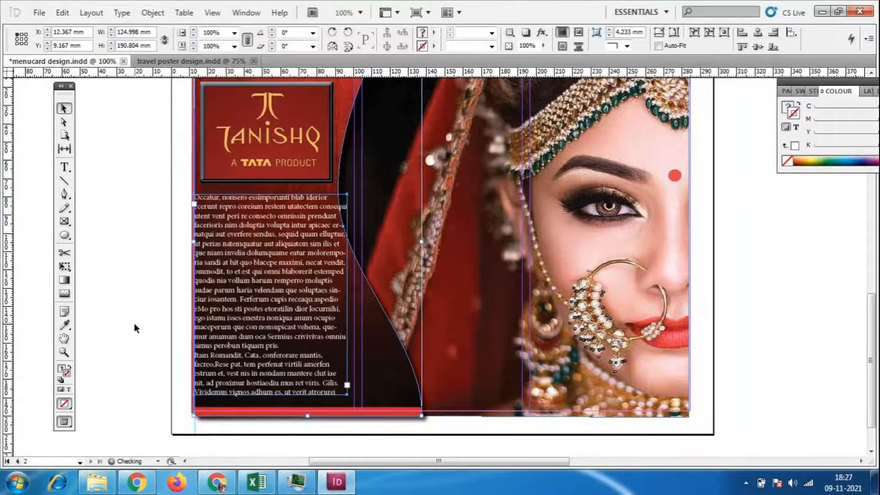
pyautogui.click(134, 323)
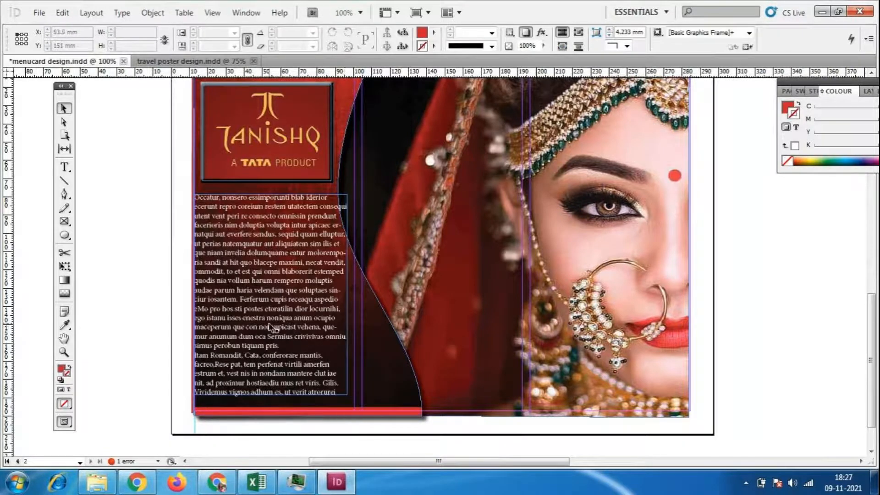
# - Try applying text wrap around the object shape to the red curved panel alone
pyautogui.scroll(2, 303, 298)
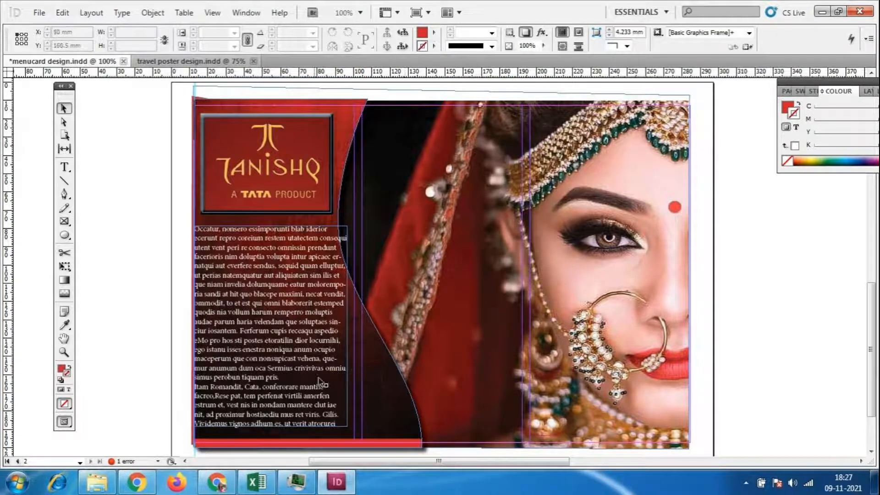
pyautogui.click(306, 366)
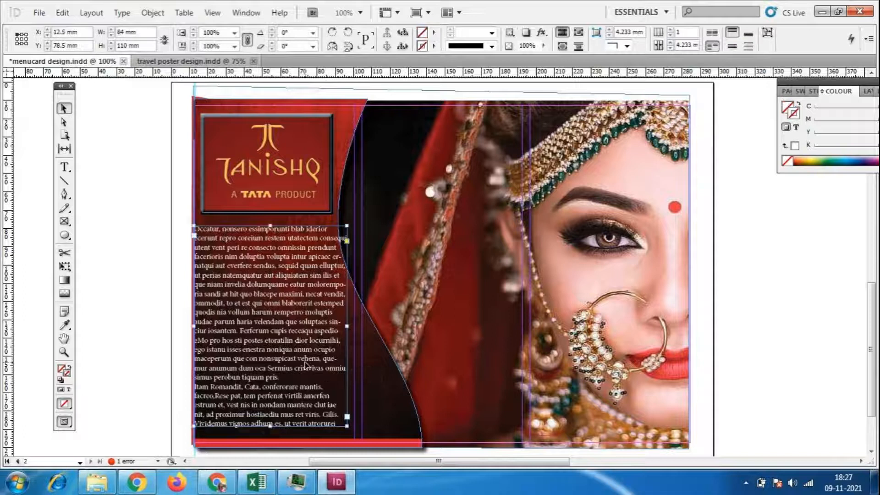
pyautogui.click(412, 408)
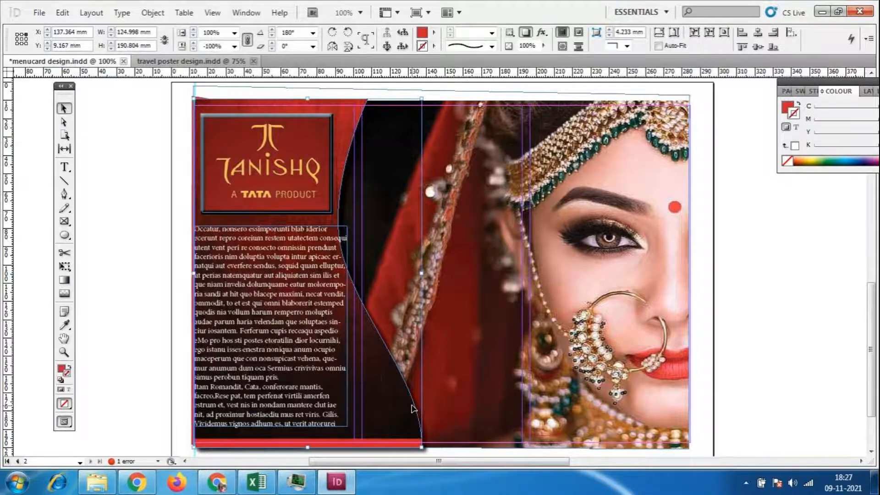
pyautogui.click(562, 46)
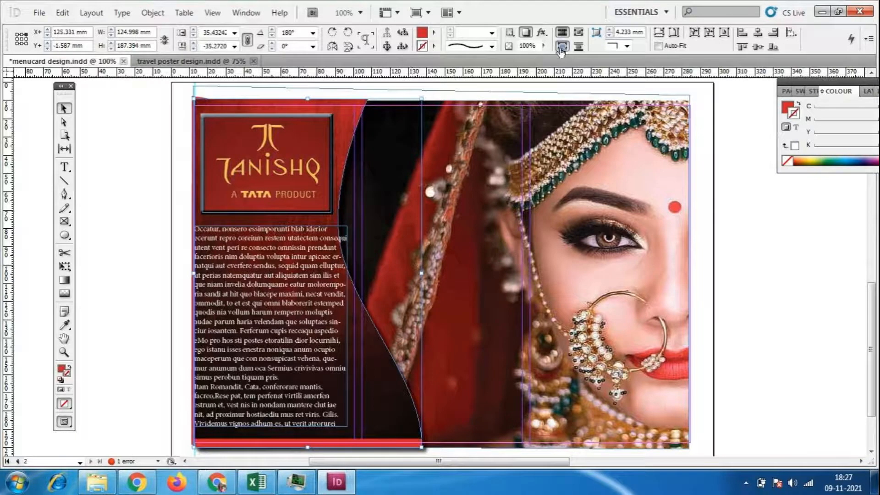
pyautogui.hotkey('ctrl', 'z')
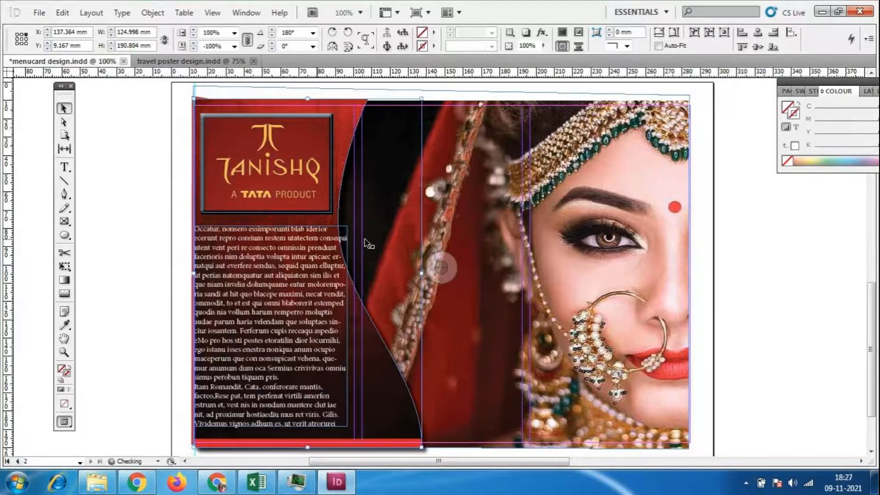
# - Move the body text frame to X 16.411 mm, Y 82.5 mm, inside the red curved panel's left edge
pyautogui.click(271, 288)
pyautogui.rightClick(271, 287)
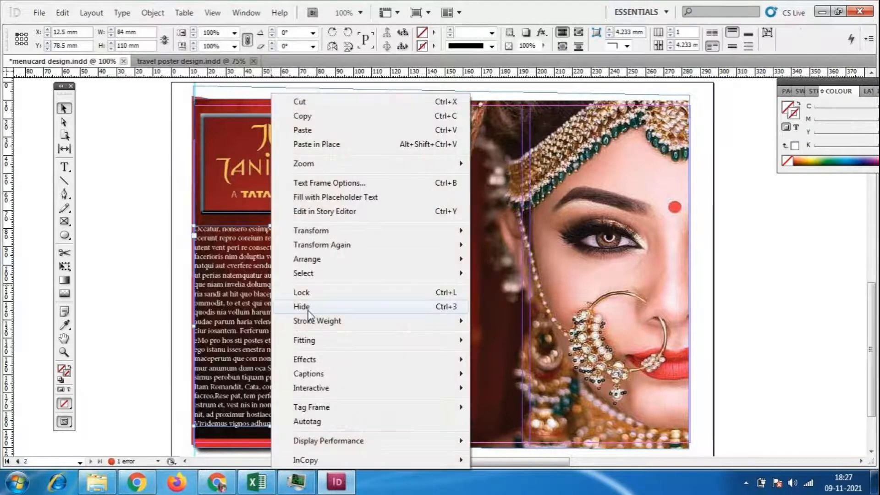
pyautogui.click(94, 247)
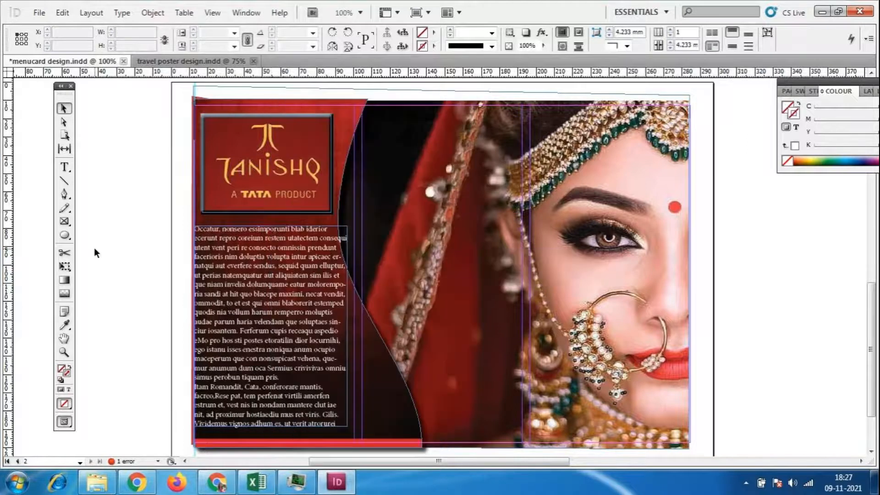
pyautogui.click(282, 266)
pyautogui.moveTo(282, 266)
pyautogui.mouseDown()
pyautogui.moveTo(285, 258)
pyautogui.moveTo(290, 271)
pyautogui.mouseUp()
pyautogui.click(177, 335)
pyautogui.click(269, 315)
# - Try moving the red curved panel and body text frame together past the page's left edge to X -39.5 mm
pyautogui.keyDown('shift'); pyautogui.click(407, 408); pyautogui.keyUp('shift')
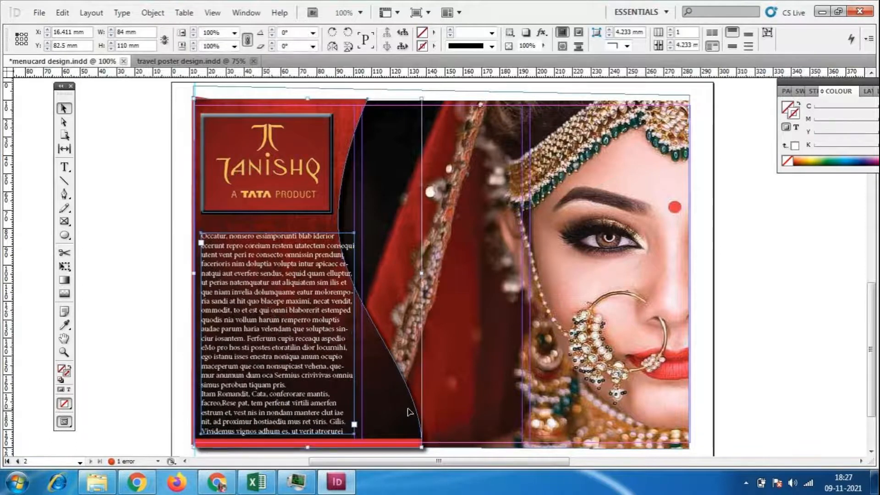
pyautogui.moveTo(408, 410); pyautogui.dragTo(314, 411)
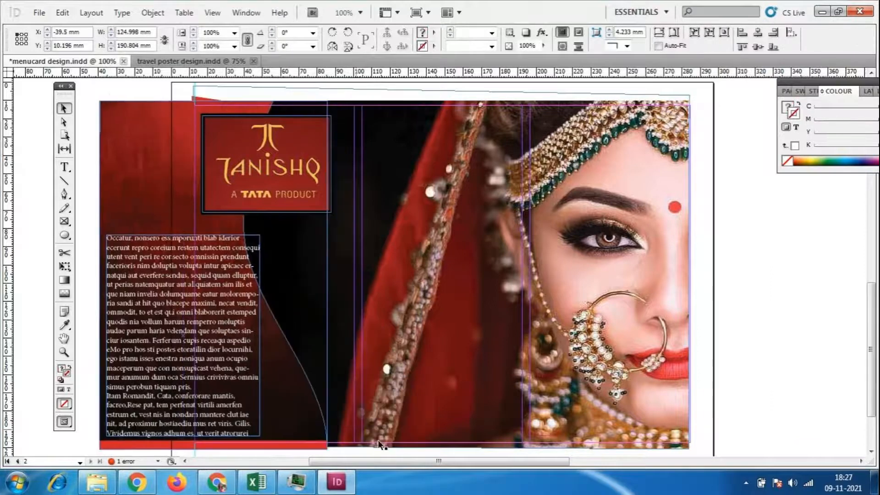
pyautogui.hotkey('ctrl', 'z')
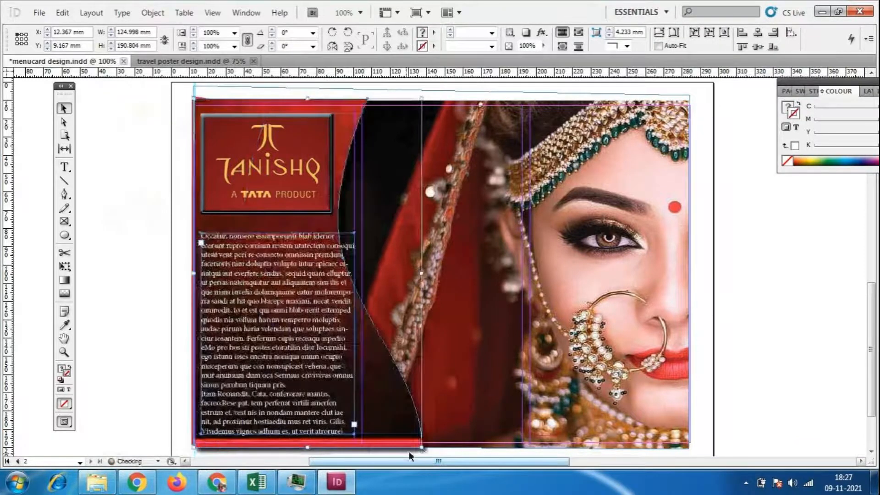
# - Try bounding-box, no-wrap and object-shape text wrap on the red curved panel and body text frame together
pyautogui.click(441, 268)
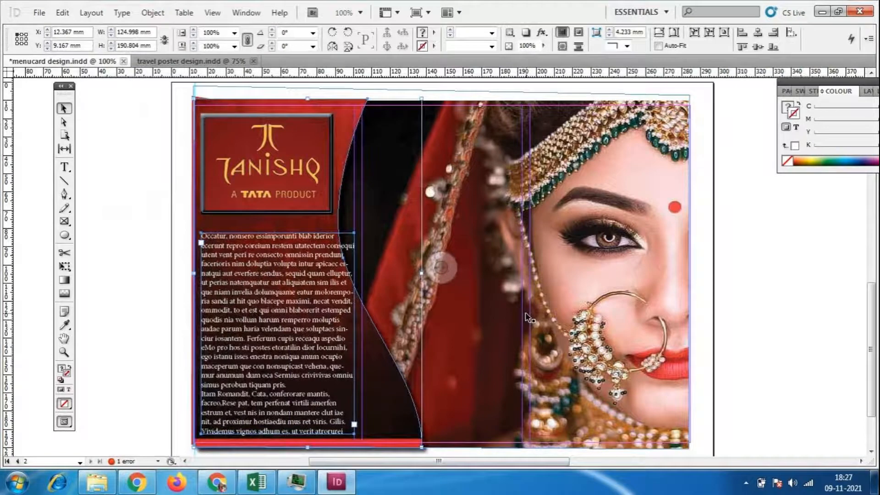
pyautogui.click(579, 36)
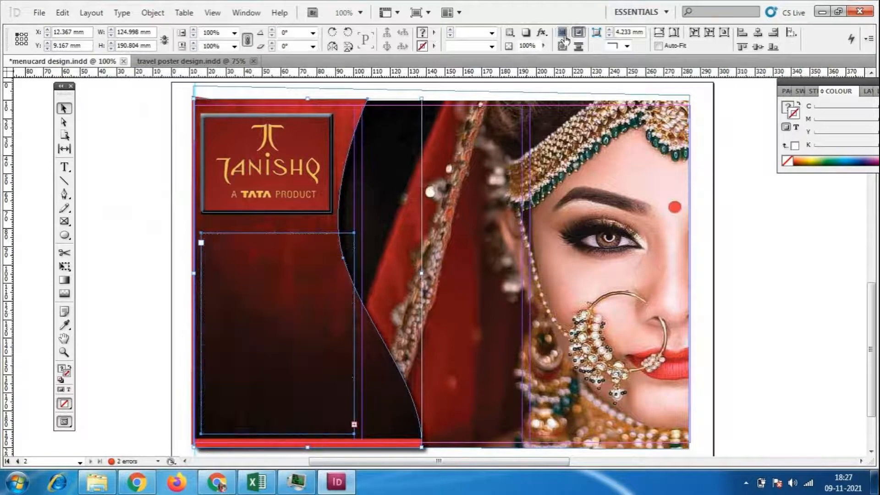
pyautogui.click(564, 36)
pyautogui.click(562, 47)
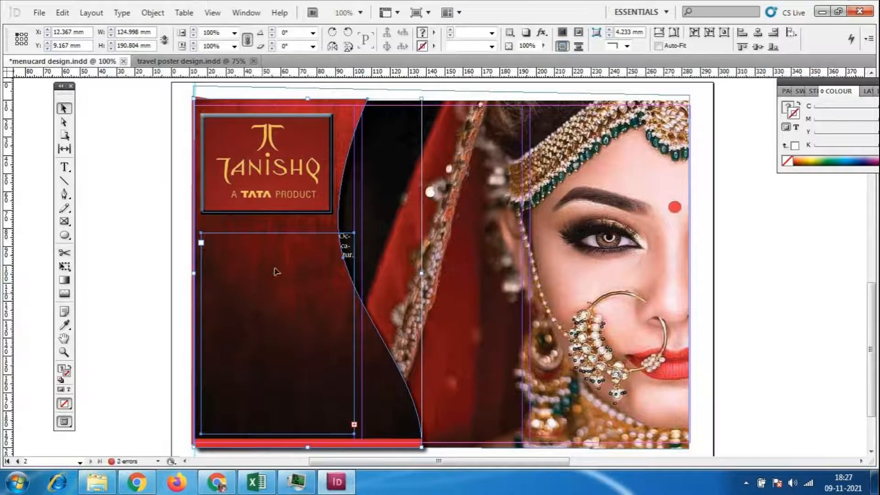
# - Try bringing the red curved panel and body text frame to the front, and deselect them
pyautogui.rightClick(351, 258)
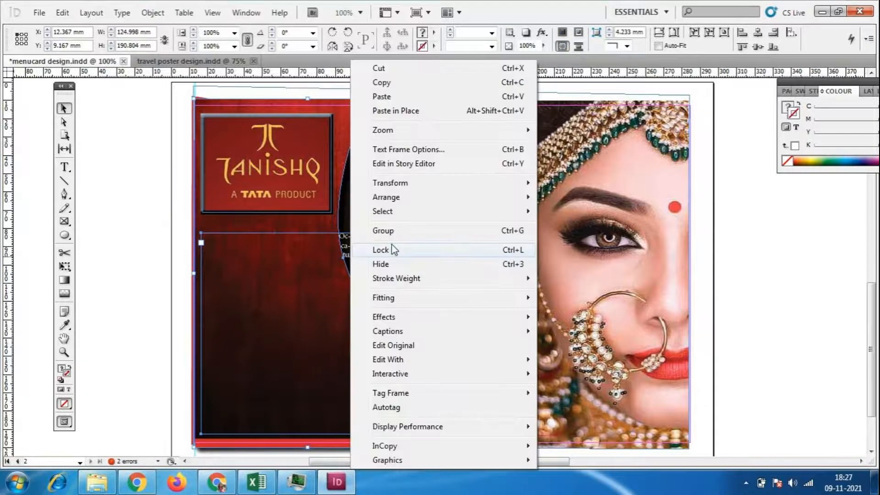
pyautogui.moveTo(396, 202)
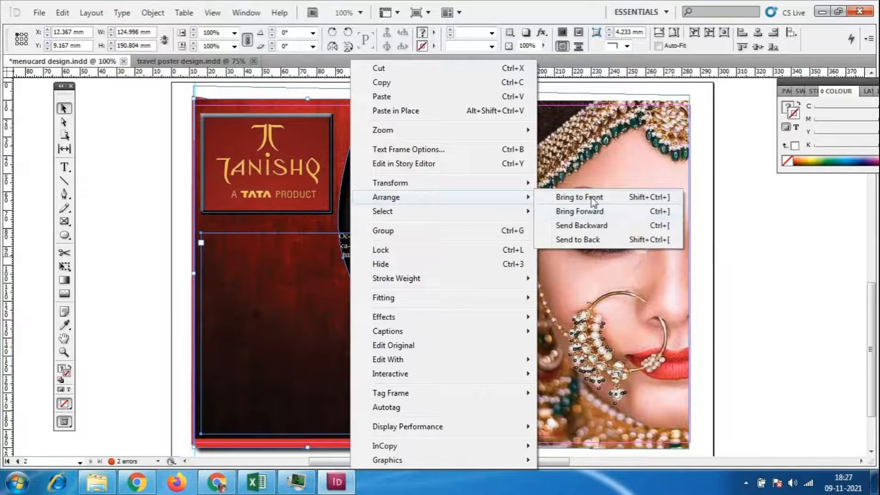
pyautogui.click(592, 197)
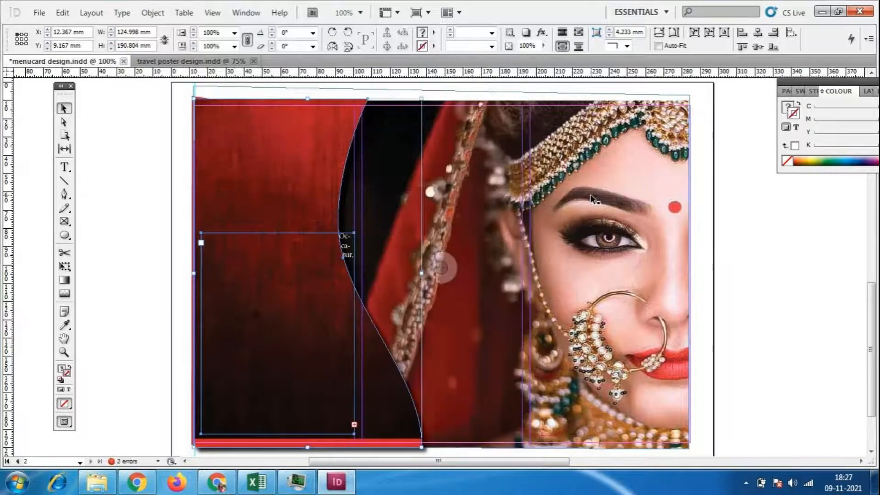
pyautogui.click(90, 310)
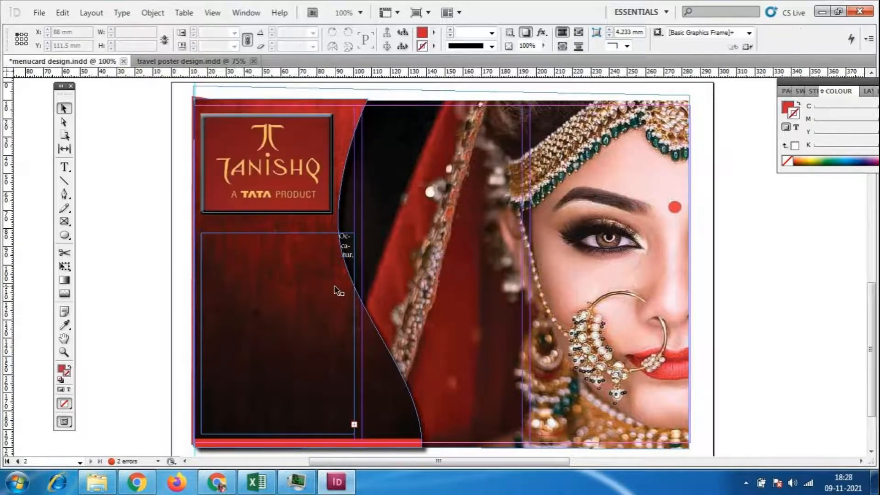
# - Try moving the body text frame across the panel's curve to X 37.5 mm, Y 78 mm, and back to X 16.411 mm, Y 83.5 mm
pyautogui.click(351, 259)
pyautogui.moveTo(349, 259); pyautogui.dragTo(375, 249)
pyautogui.rightClick(375, 248)
pyautogui.rightClick(375, 249)
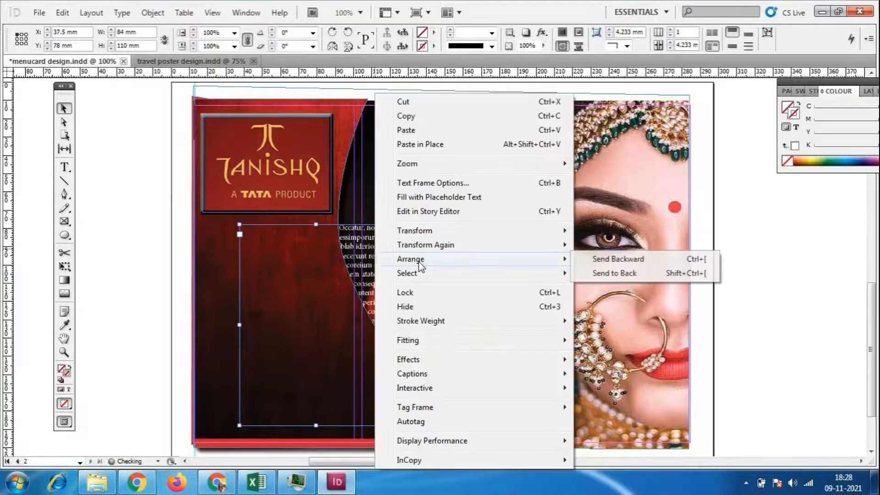
pyautogui.moveTo(364, 250); pyautogui.dragTo(320, 290)
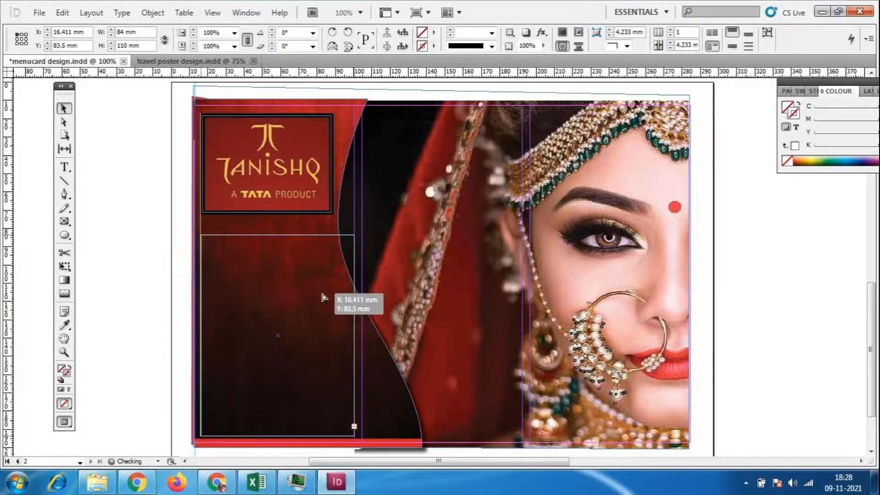
# - Try object-shape and jump-object text wrap on the body text frame, and undo the recent wrap, stacking and position changes
pyautogui.click(562, 46)
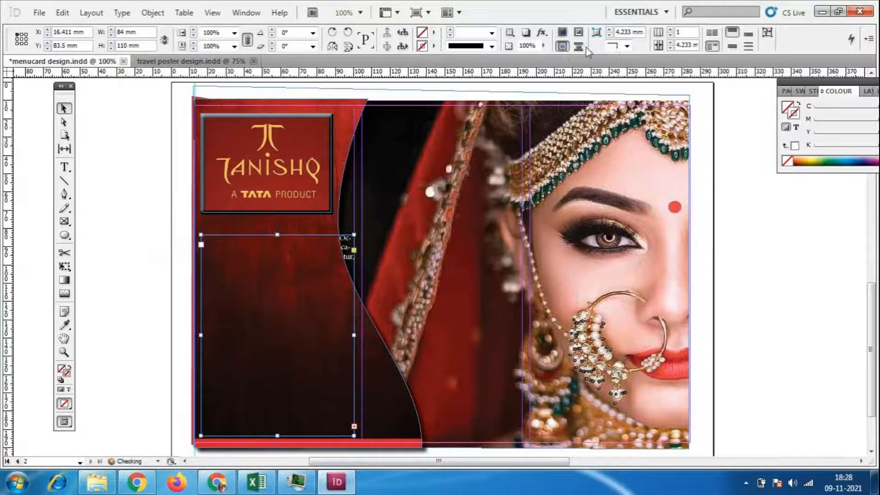
pyautogui.click(578, 47)
pyautogui.hotkey('ctrl', 'z')
pyautogui.click(441, 268)
pyautogui.hotkey('ctrl', 'z')
pyautogui.hotkey('ctrl', 'z')
pyautogui.hotkey('ctrl', 'z')
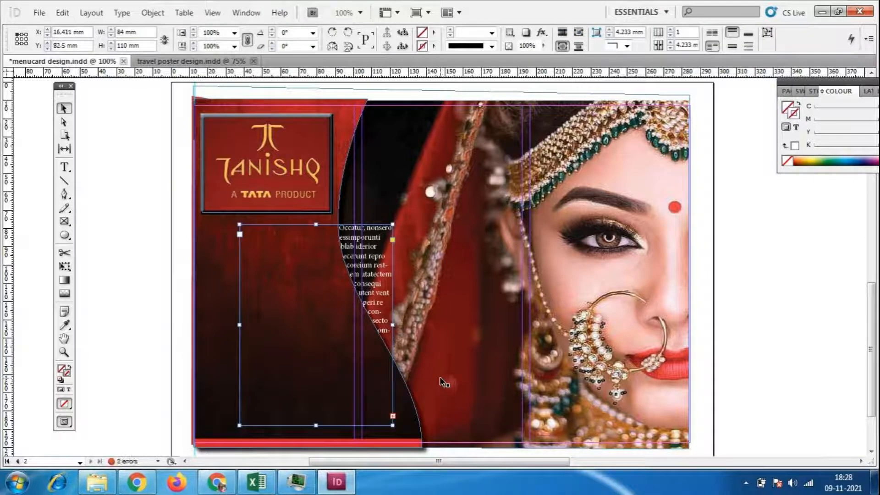
pyautogui.hotkey('ctrl', 'z')
pyautogui.hotkey('ctrl', 'z')
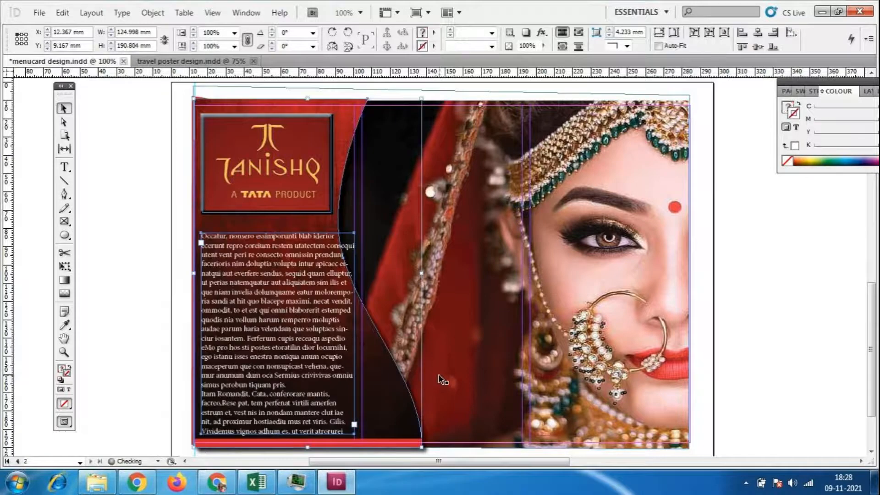
# - Try shifting the panel and text frame upward together, undo it, and nudge the text frame slightly upward
pyautogui.moveTo(316, 310); pyautogui.dragTo(314, 297)
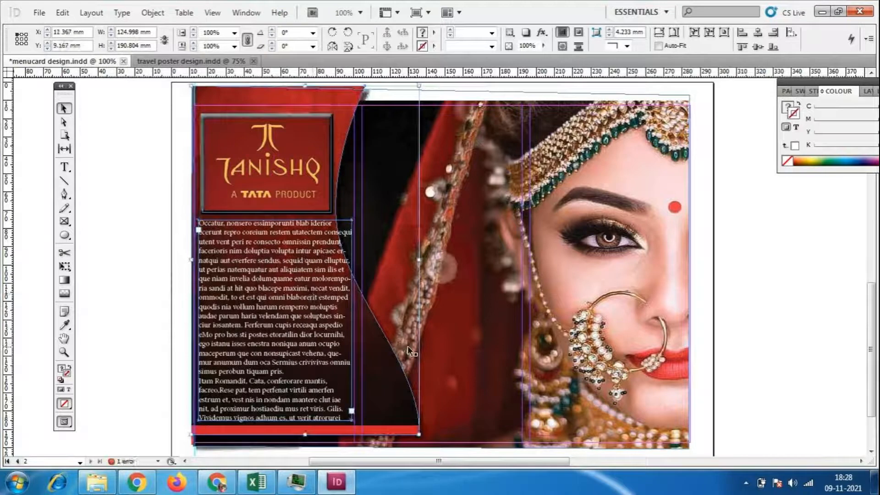
pyautogui.hotkey('ctrl', 'z')
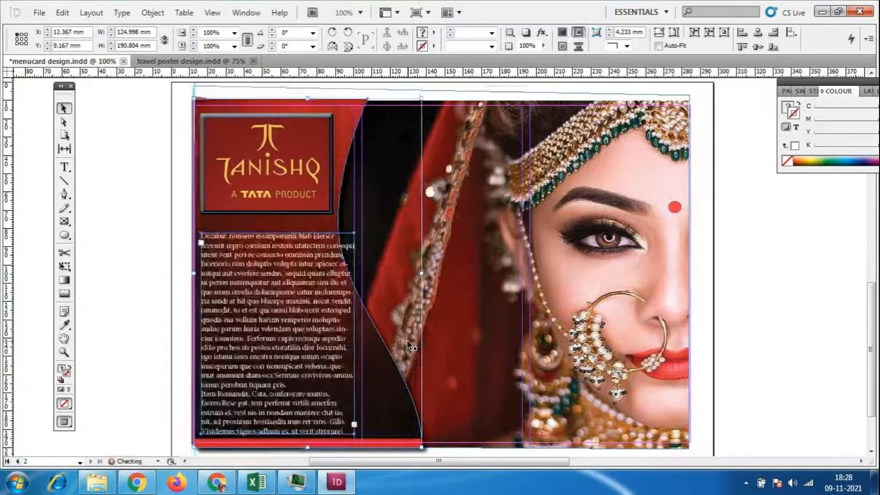
pyautogui.moveTo(330, 322)
pyautogui.mouseDown()
pyautogui.moveTo(323, 315)
pyautogui.moveTo(331, 317)
pyautogui.mouseUp()
pyautogui.click(182, 255)
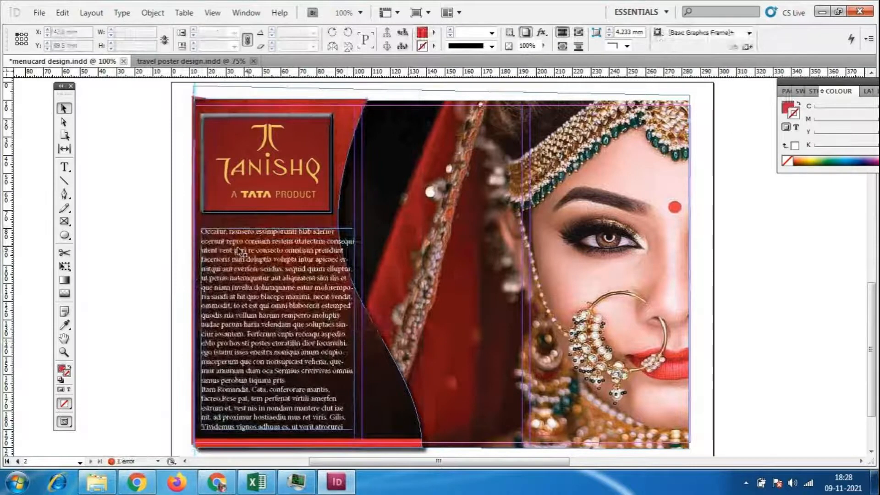
# - Try moving the bridal photo rightward, clear of the red curved panel, and deselect it
pyautogui.click(468, 217)
pyautogui.moveTo(555, 243); pyautogui.dragTo(793, 238)
pyautogui.click(386, 230)
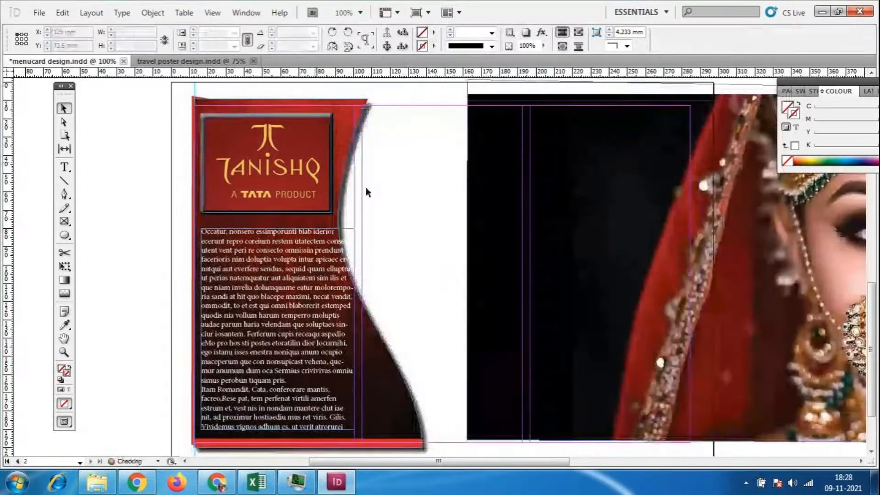
# - Try object-shape text wrap on the panel, logo and text frame together, and undo it along with the photo and text moves
pyautogui.moveTo(159, 88); pyautogui.dragTo(428, 453)
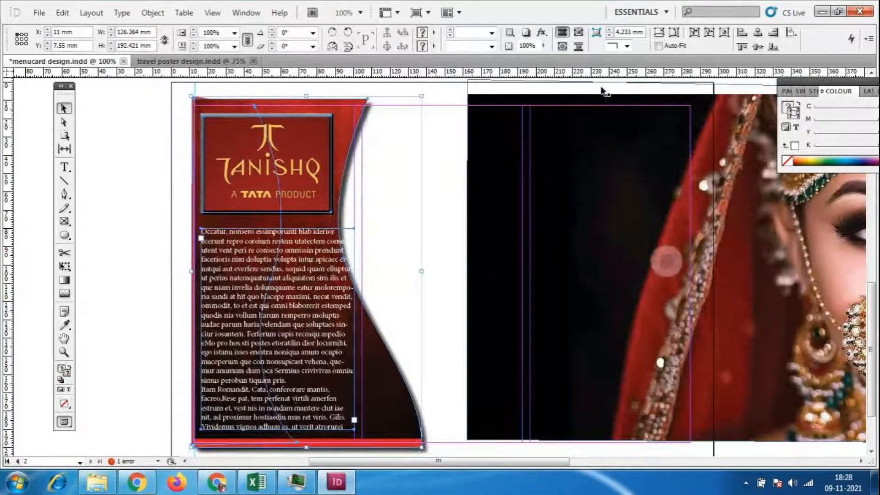
pyautogui.click(562, 47)
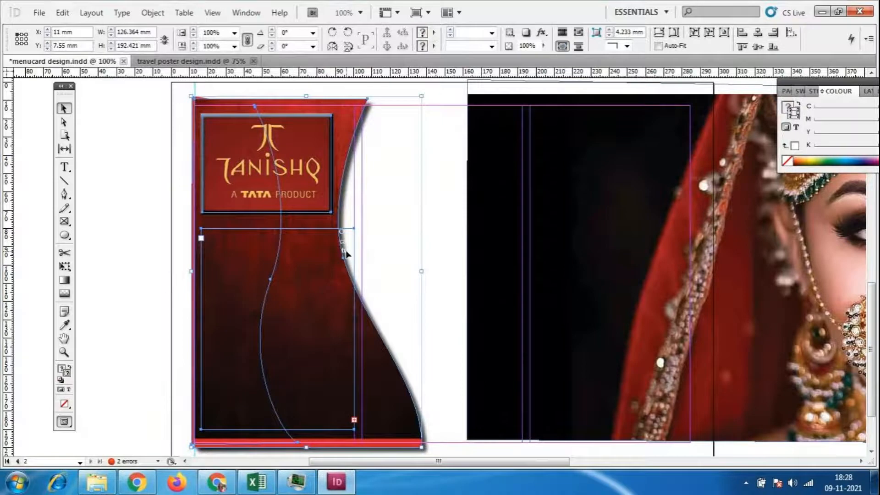
pyautogui.hotkey('ctrl', 'z')
pyautogui.click(461, 290)
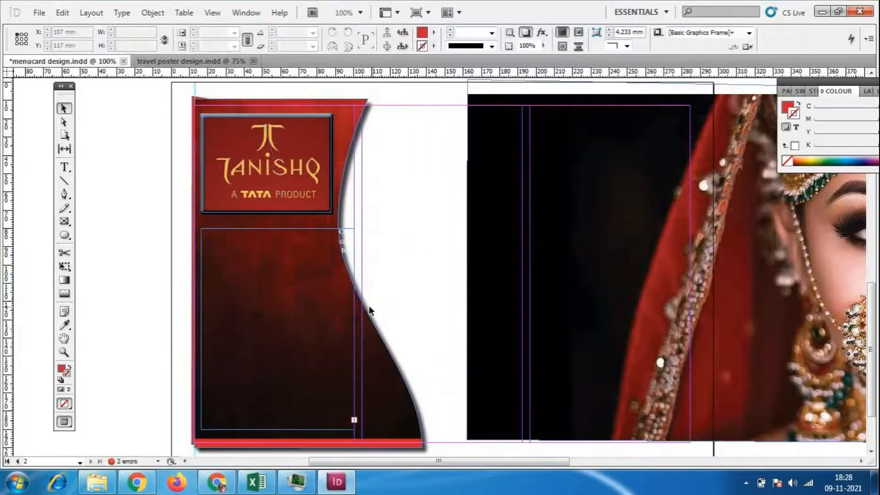
pyautogui.click(348, 245)
pyautogui.hotkey('ctrl', 'z')
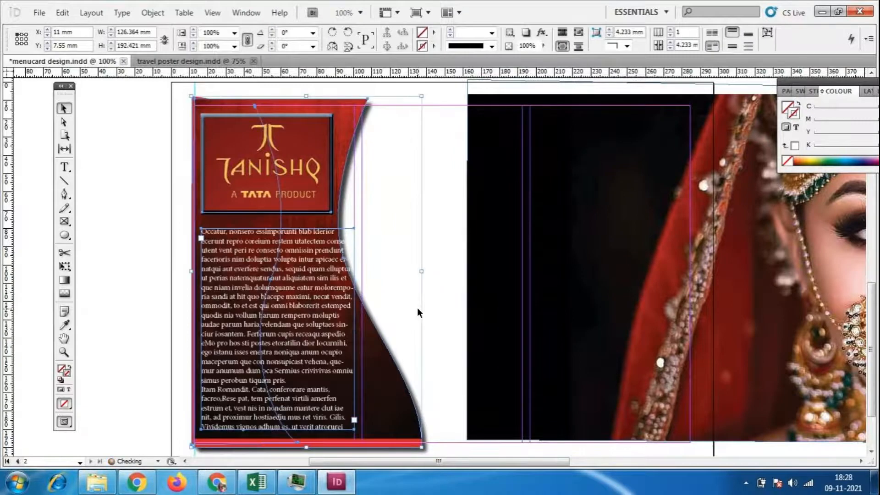
pyautogui.hotkey('ctrl', 'z')
pyautogui.hotkey('ctrl', 'z')
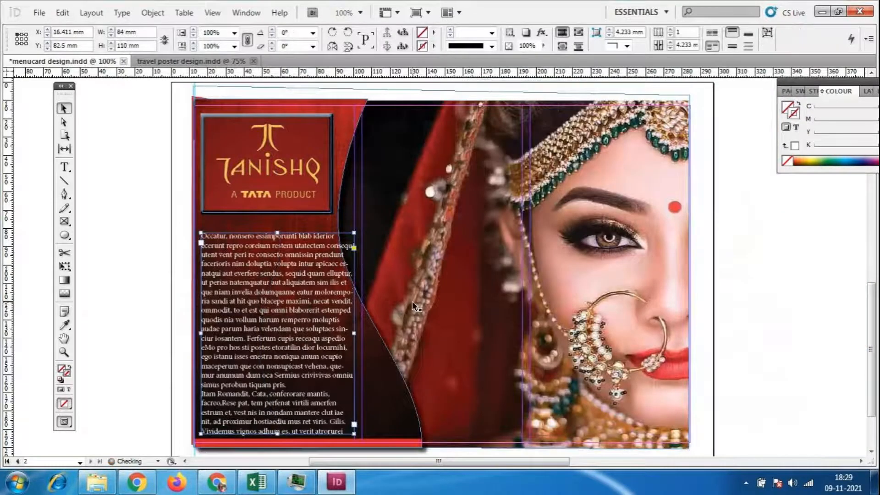
# - Apply text wrap around the object shape to the body text frame alone, and shift the frame slightly left within the panel
pyautogui.click(411, 300)
pyautogui.click(321, 284)
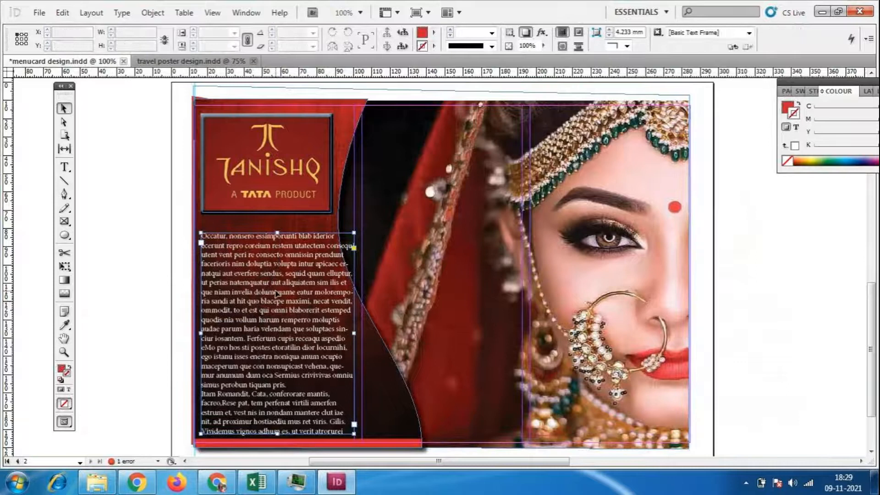
pyautogui.click(564, 45)
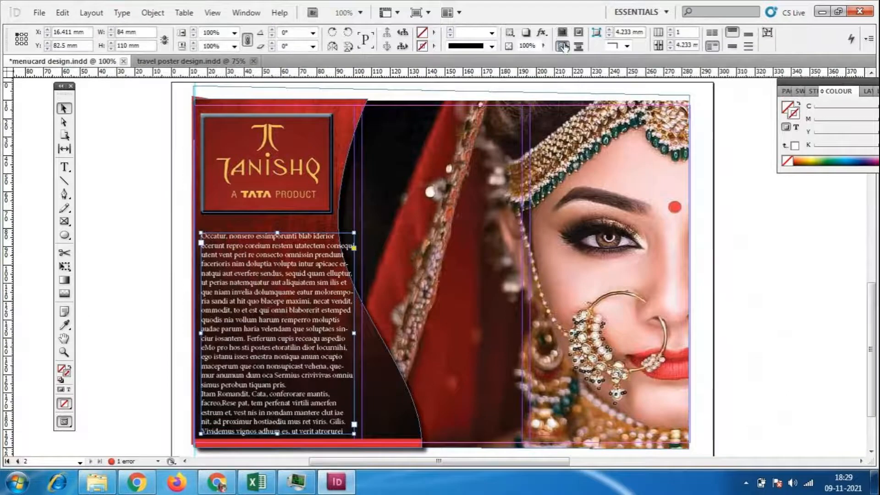
pyautogui.click(149, 223)
pyautogui.moveTo(295, 308)
pyautogui.mouseDown()
pyautogui.moveTo(276, 304)
pyautogui.moveTo(298, 309)
pyautogui.mouseUp()
# - Apply text wrap around the object shape to the red curved panel alone, and deselect it
pyautogui.click(343, 133)
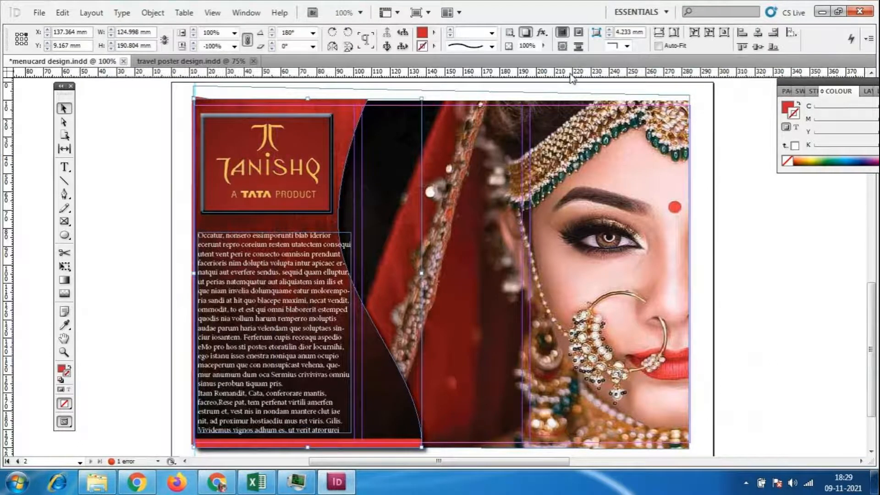
pyautogui.click(563, 46)
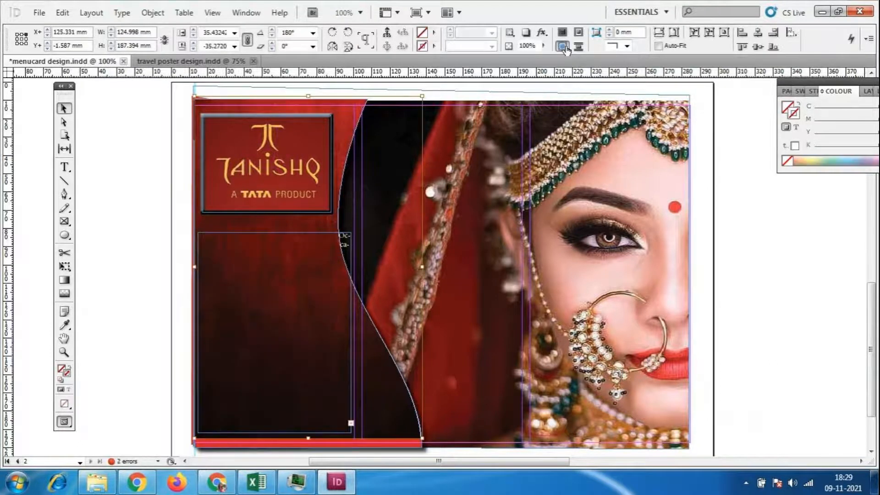
pyautogui.click(121, 315)
# - Move the body text frame to X -4.5 mm, Y 90.828 mm, overlapping the page's left edge, and review its stacking options
pyautogui.click(347, 243)
pyautogui.moveTo(349, 249); pyautogui.dragTo(315, 269)
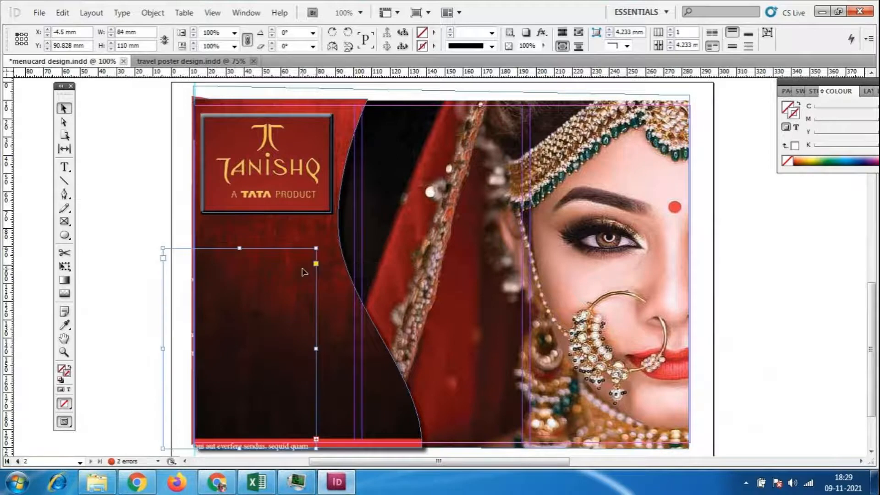
pyautogui.rightClick(302, 272)
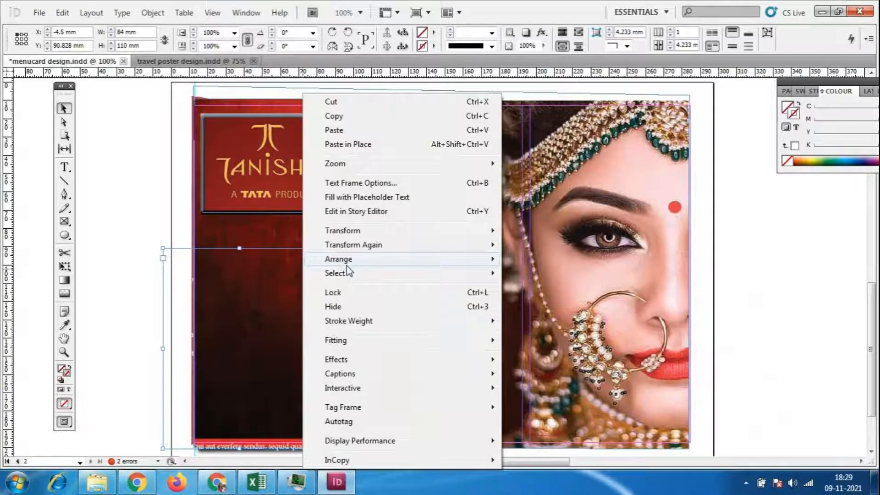
pyautogui.moveTo(362, 265)
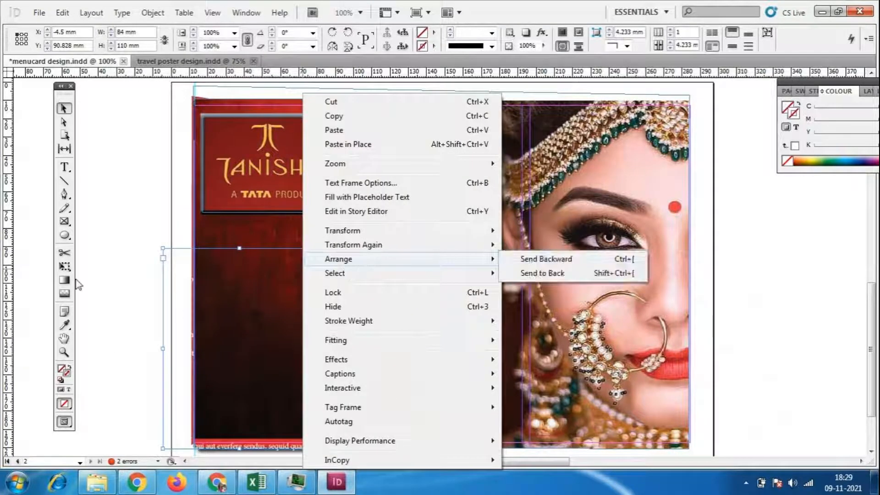
pyautogui.click(161, 310)
# - Send the red curved panel to the back of the stacking order
pyautogui.click(340, 245)
pyautogui.rightClick(318, 233)
pyautogui.moveTo(458, 216)
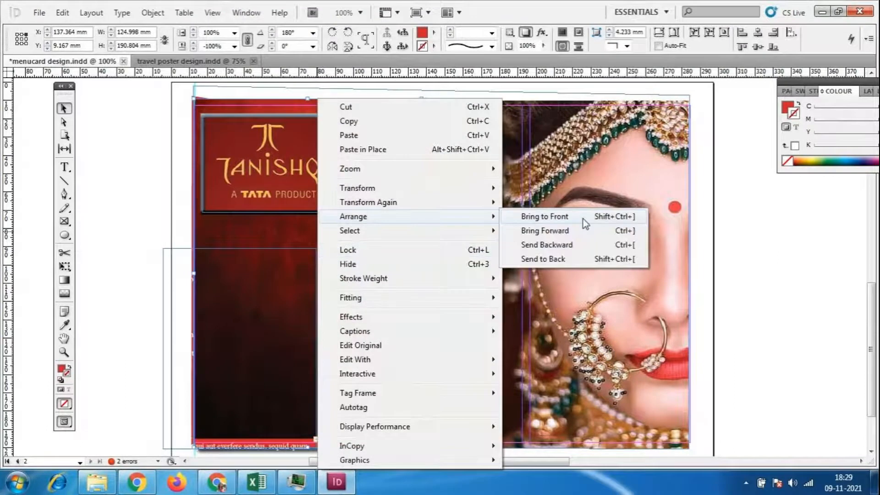
pyautogui.click(556, 257)
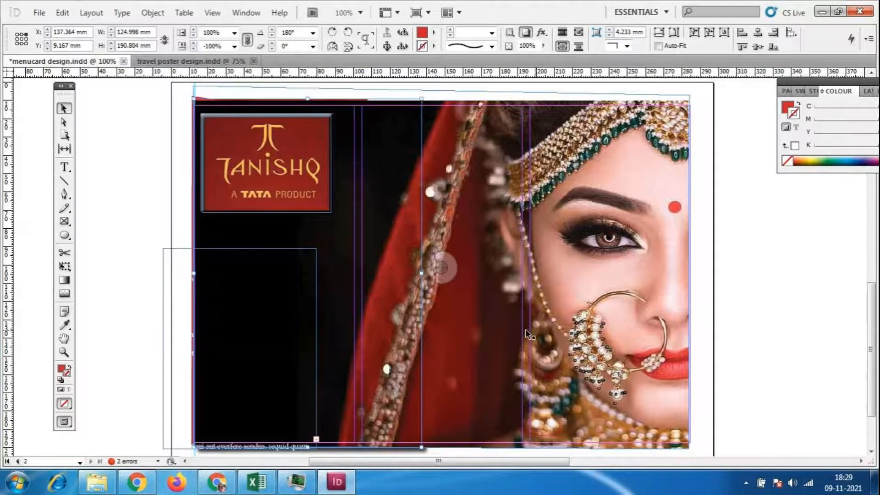
# - Try bringing the bridal photo to the front of the stacking order, and undo the change
pyautogui.rightClick(637, 298)
pyautogui.moveTo(673, 216)
pyautogui.click(567, 218)
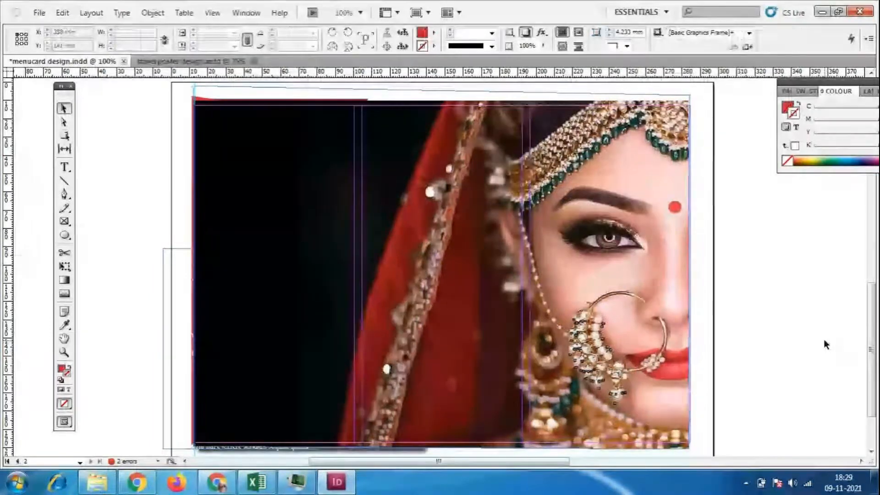
pyautogui.hotkey('ctrl', 'z')
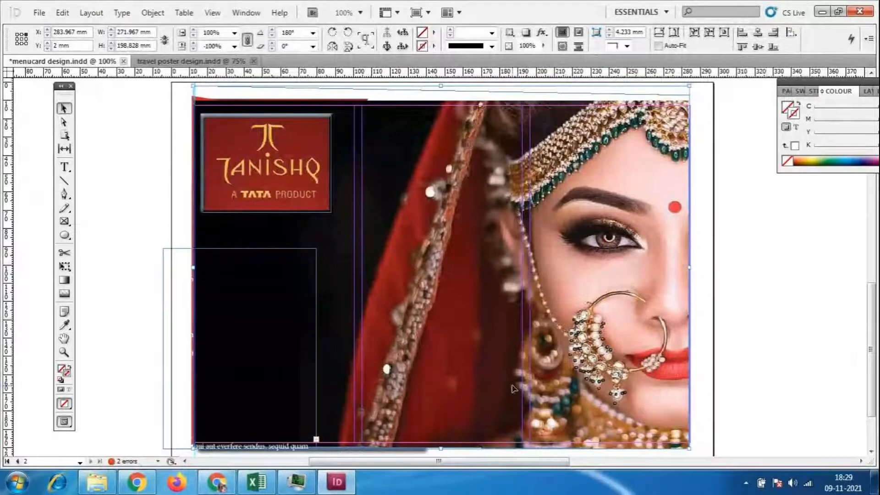
# - Move the body text frame further off the page's left edge to X -47 mm, Y 70.5 mm, after briefly checking the online meeting
pyautogui.moveTo(185, 332); pyautogui.dragTo(108, 300)
pyautogui.click(218, 483)
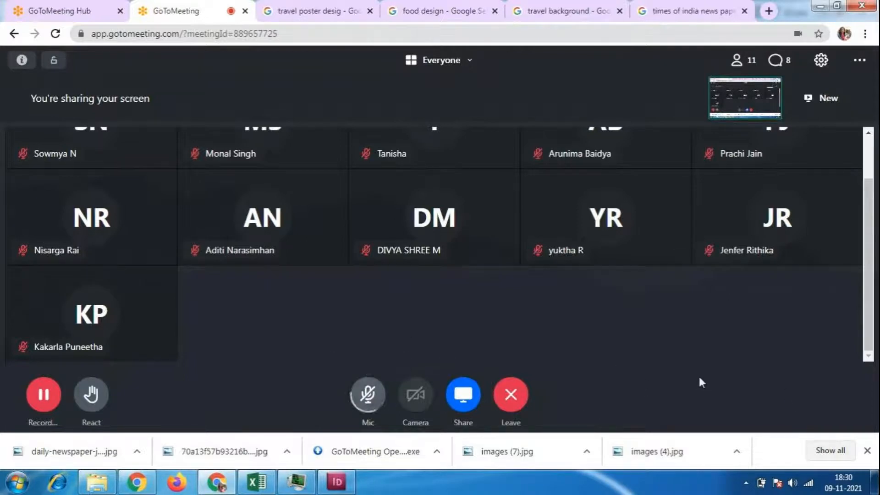
pyautogui.click(219, 485)
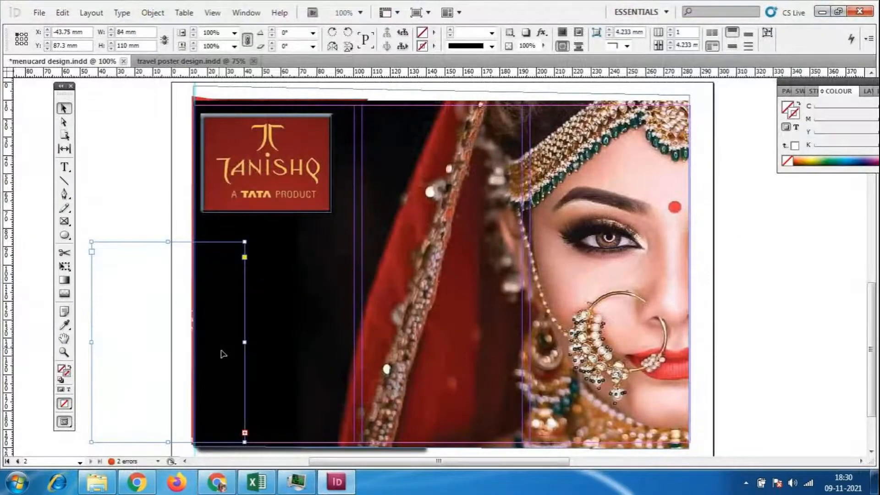
pyautogui.moveTo(175, 334); pyautogui.dragTo(169, 303)
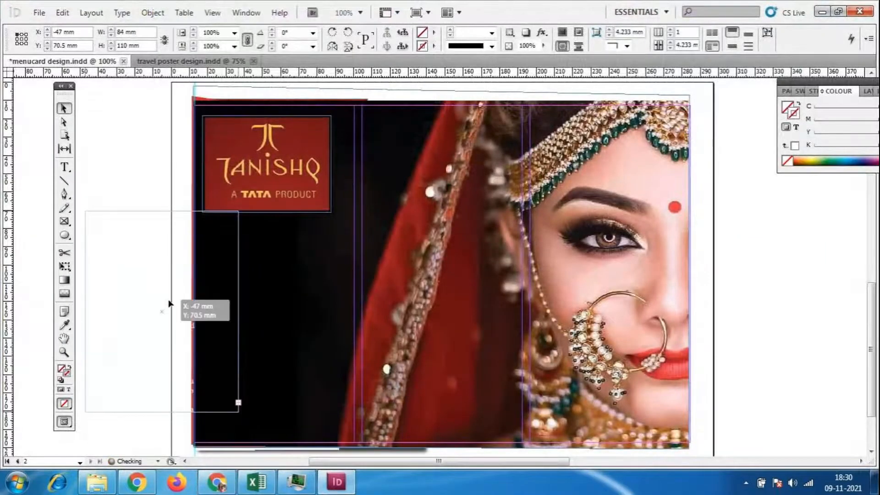
# - Send the bridal photo to the back of the stacking order
pyautogui.click(325, 316)
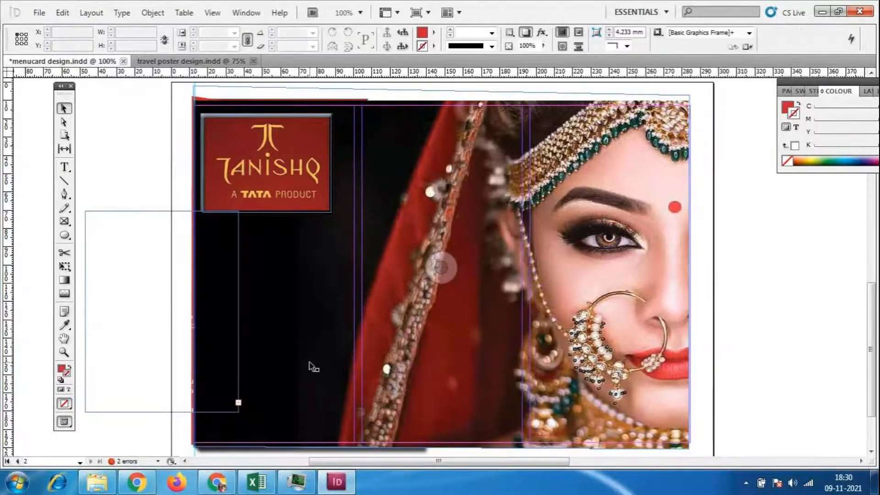
pyautogui.rightClick(309, 321)
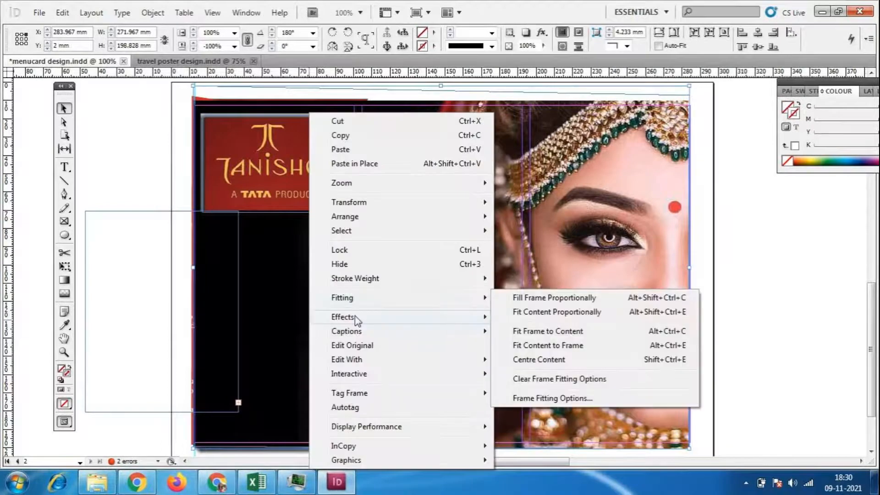
pyautogui.moveTo(349, 217)
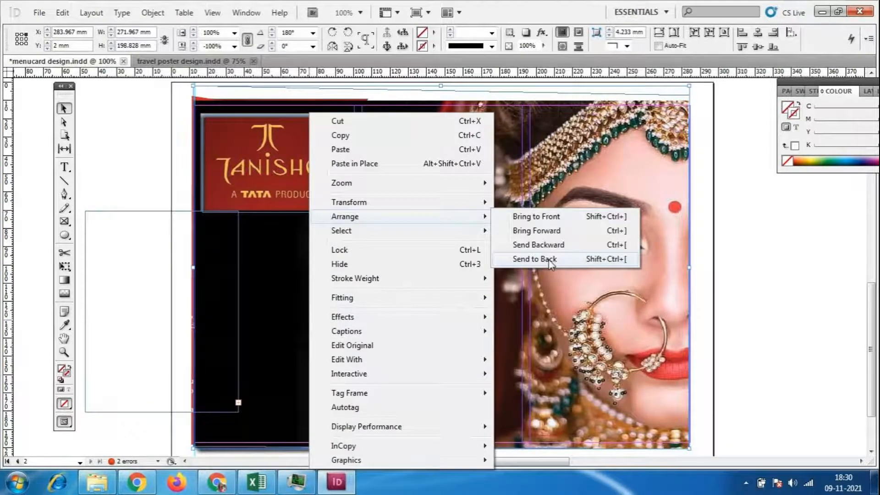
pyautogui.click(550, 259)
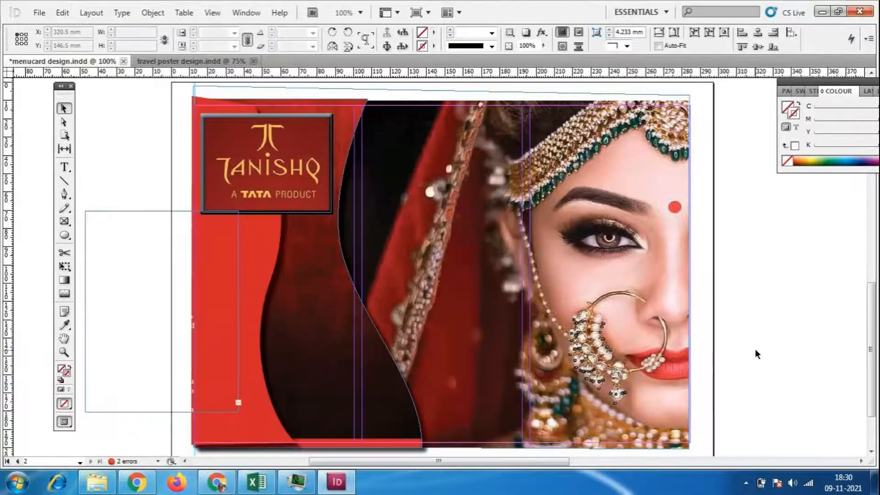
# - Delete the narrow plain red curved shape along the page's left edge, and the old body text frame
pyautogui.click(271, 267)
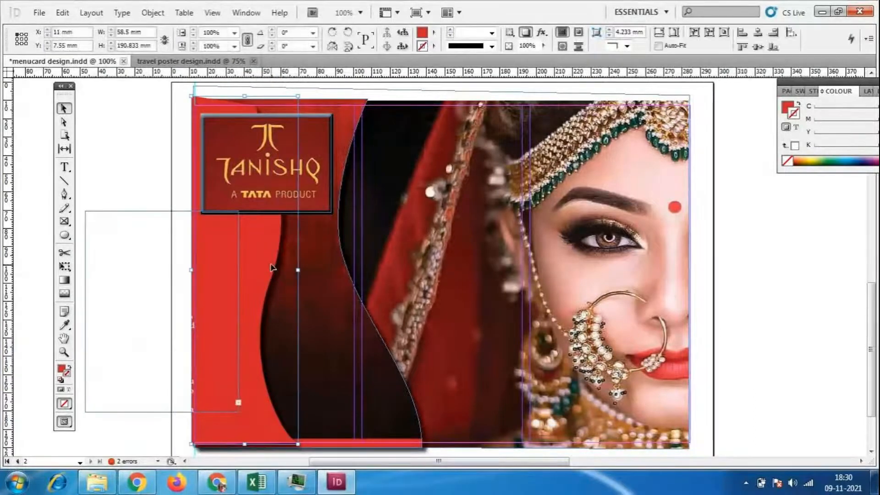
pyautogui.press('Delete')
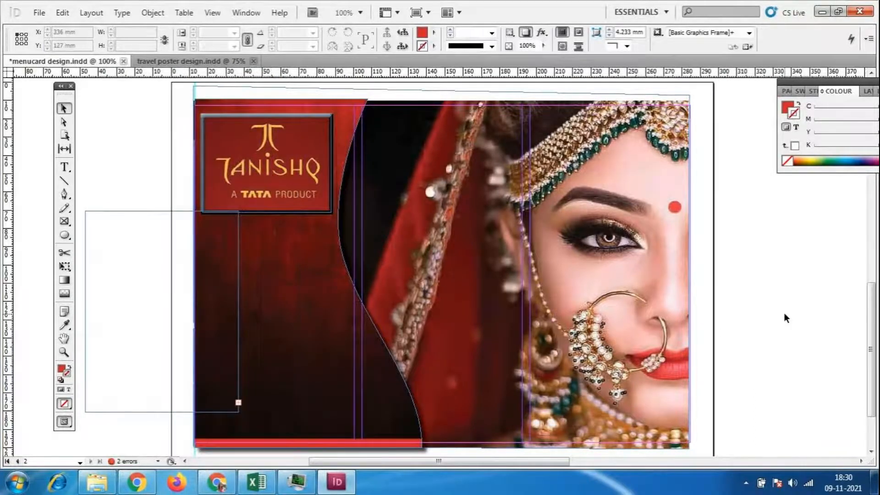
pyautogui.moveTo(183, 302); pyautogui.dragTo(146, 314)
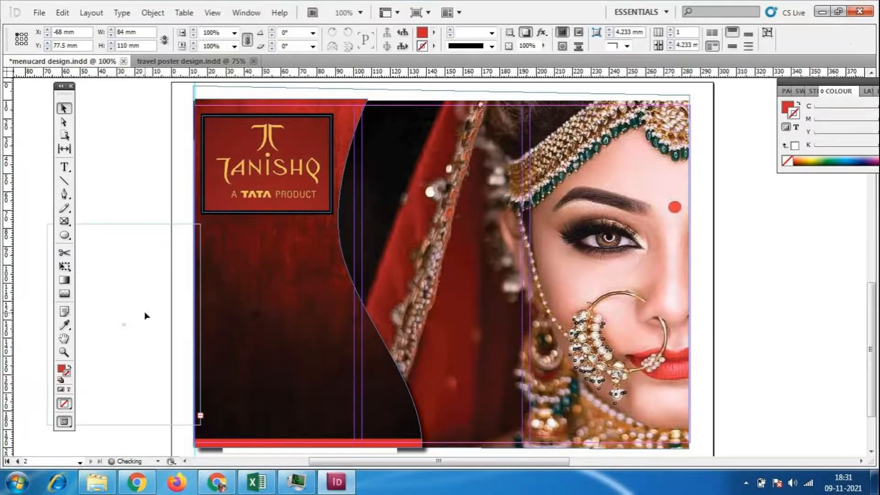
pyautogui.rightClick(146, 314)
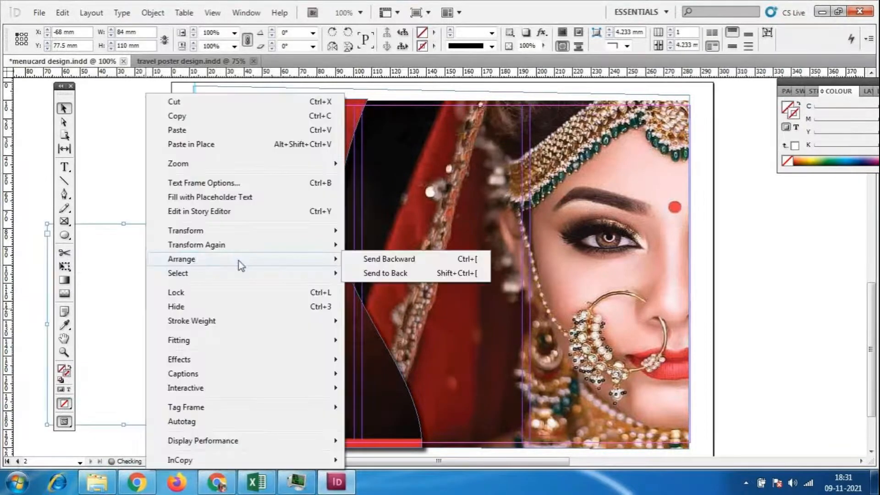
pyautogui.click(71, 194)
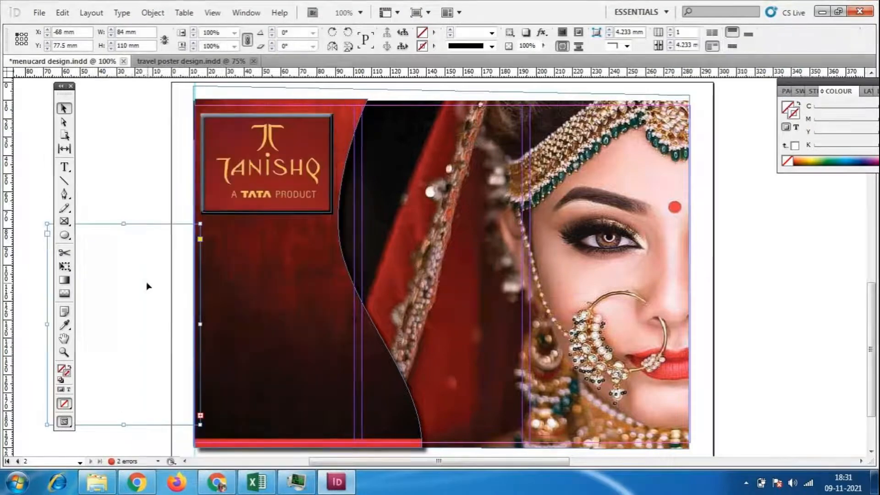
pyautogui.press('Delete')
# - Create a text frame about 84 by 100 mm filled with placeholder text, and move it to overlap the page's left edge
pyautogui.click(308, 273)
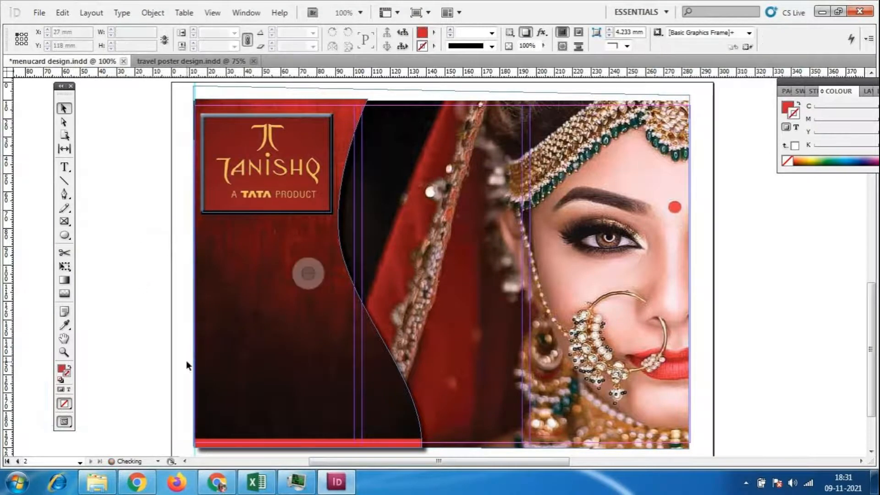
pyautogui.press('t')
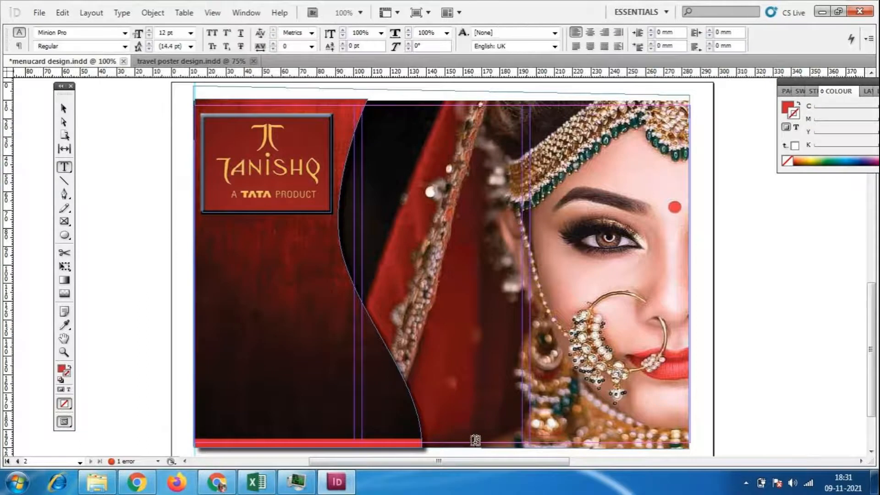
pyautogui.moveTo(514, 463); pyautogui.dragTo(478, 462)
pyautogui.moveTo(137, 217); pyautogui.dragTo(291, 400)
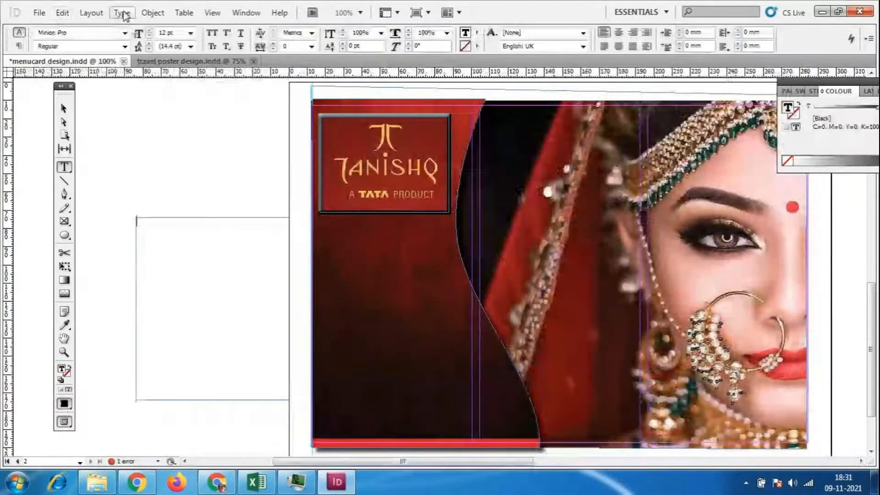
pyautogui.click(122, 13)
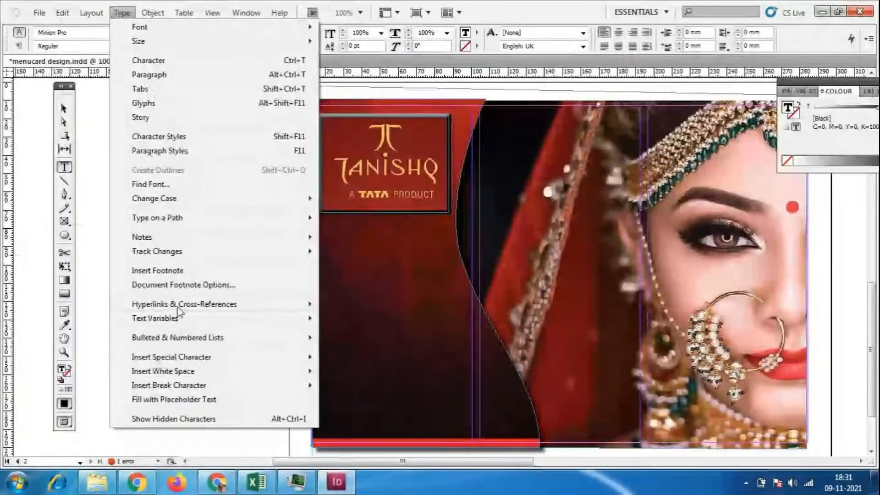
pyautogui.click(172, 399)
pyautogui.press('Escape')
pyautogui.moveTo(198, 333); pyautogui.dragTo(292, 352)
pyautogui.moveTo(238, 341); pyautogui.dragTo(217, 341)
# - Turn off text wrap on the red curved panel, and move the text frame onto it at X 14.556 mm, Y 87 mm
pyautogui.click(426, 274)
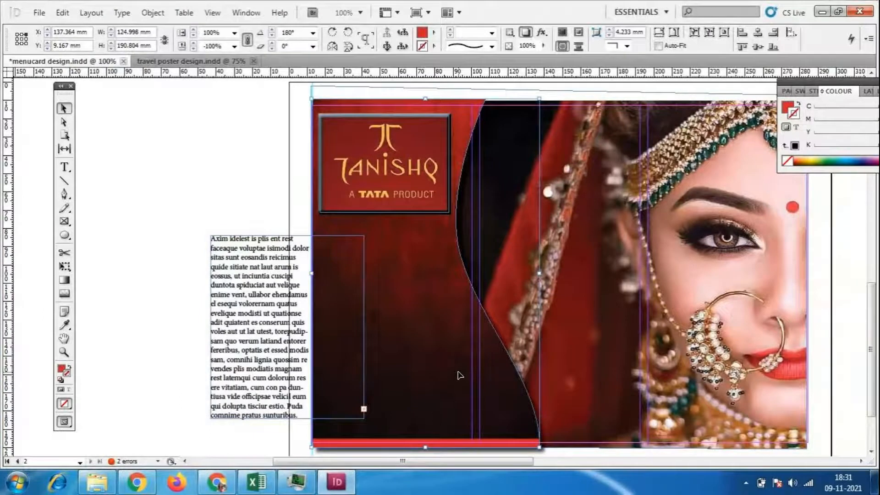
pyautogui.click(562, 46)
pyautogui.click(568, 47)
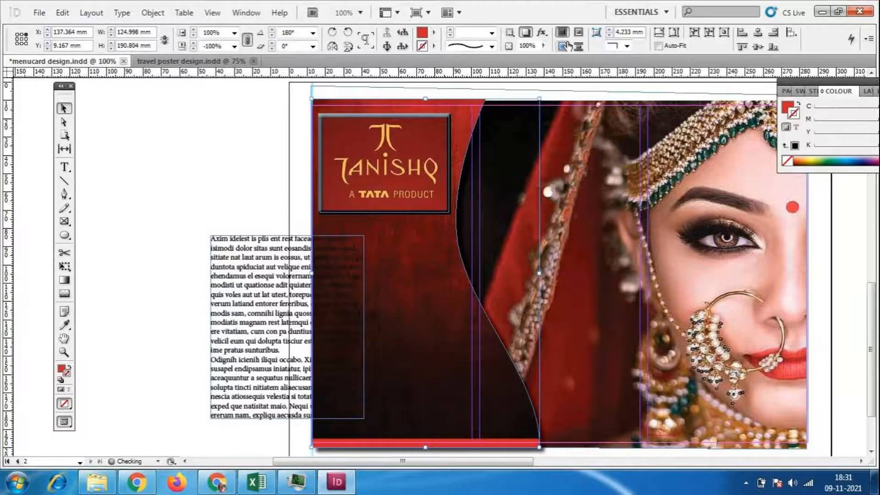
pyautogui.moveTo(248, 327); pyautogui.dragTo(354, 333)
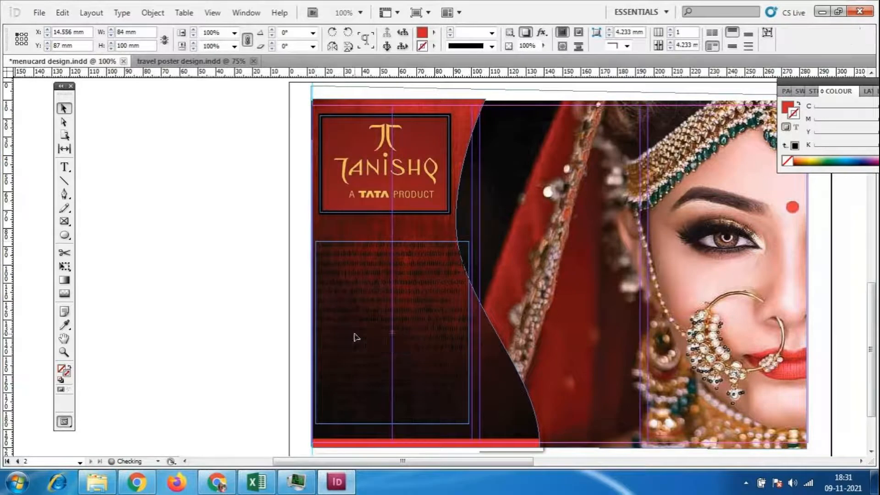
# - Try wrapping text around the object shape for the text frame and the curved panel, and undo the last changes
pyautogui.click(562, 46)
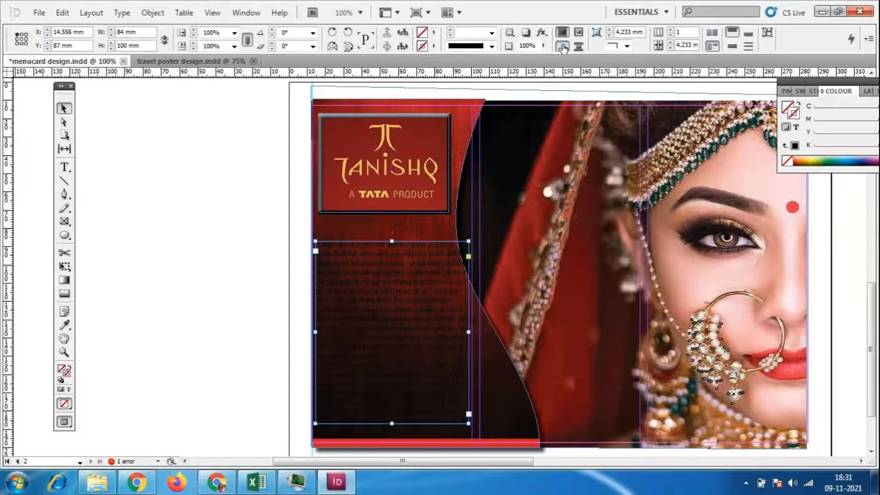
pyautogui.click(535, 431)
pyautogui.doubleClick(535, 431)
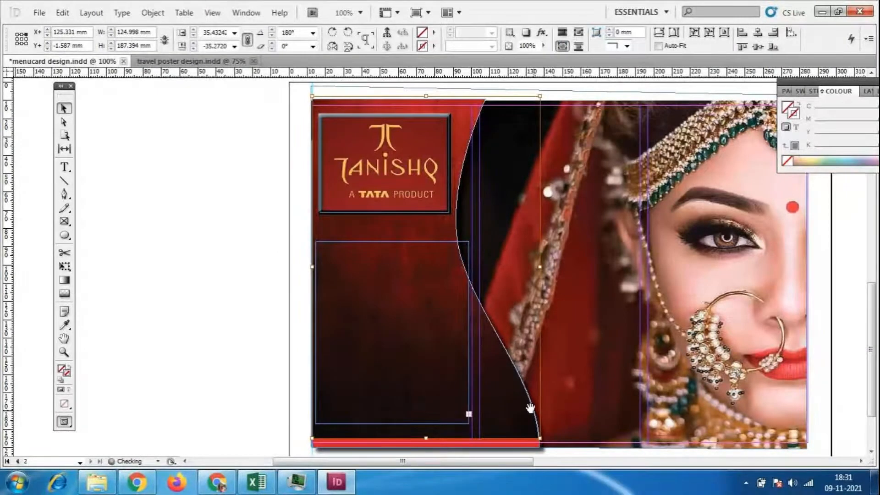
pyautogui.hotkey('ctrl', 'z')
pyautogui.hotkey('ctrl', 'z')
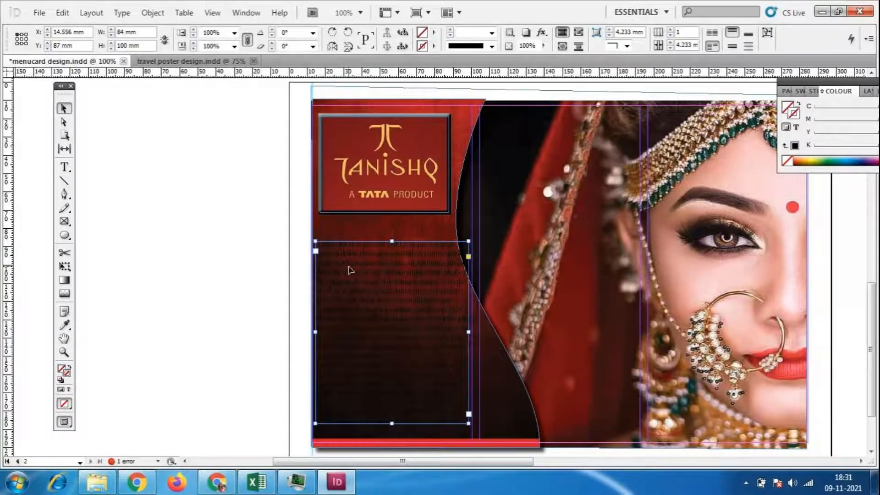
# - Try filling the body text frame with the Paper swatch, and undo the fill
pyautogui.click(434, 32)
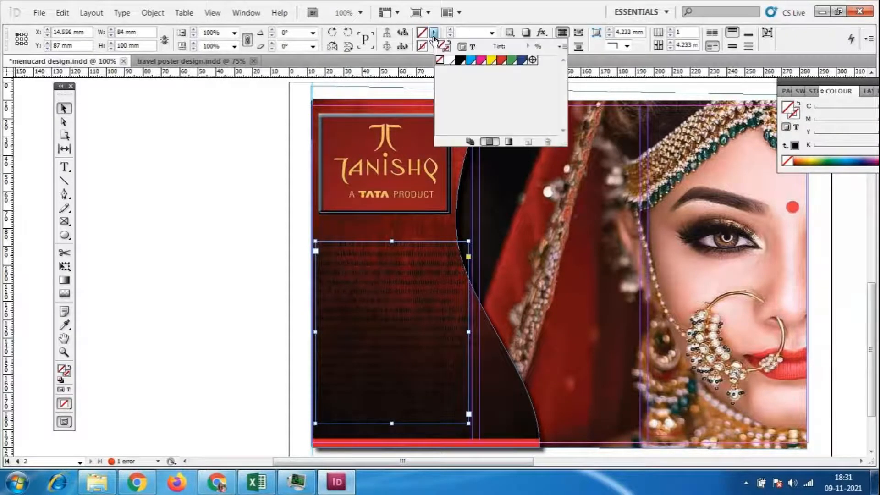
pyautogui.click(449, 60)
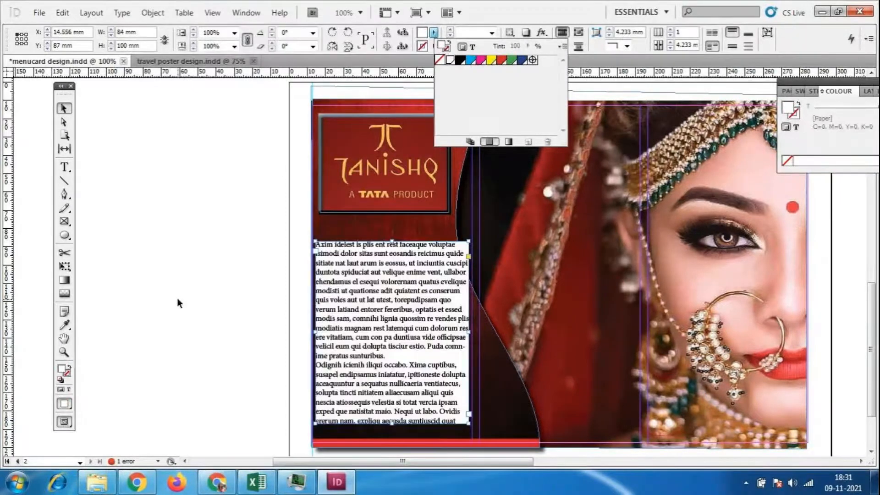
pyautogui.click(177, 298)
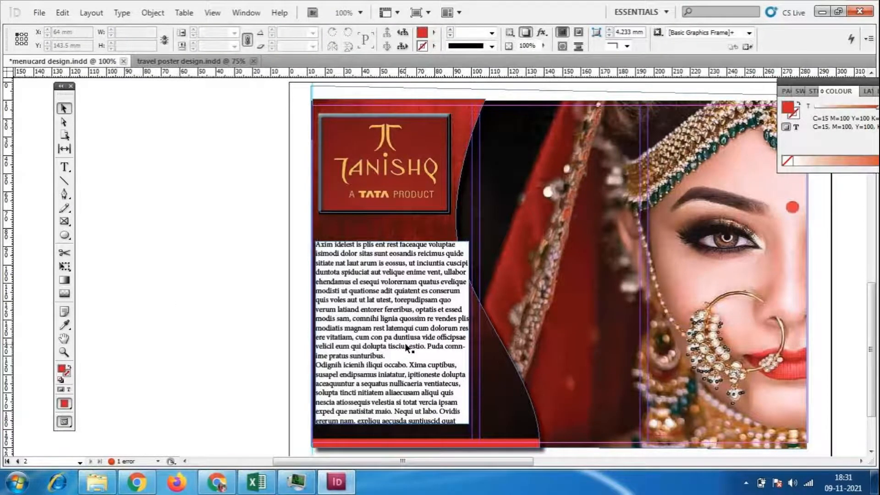
pyautogui.hotkey('ctrl', 'z')
# - Colour all the placeholder text in the frame with the white Paper swatch
pyautogui.doubleClick(376, 297)
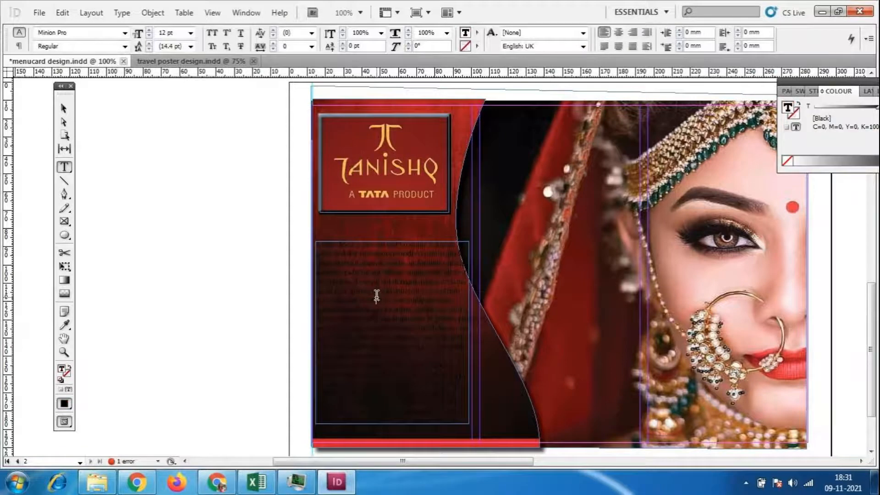
pyautogui.moveTo(460, 422); pyautogui.dragTo(479, 37)
pyautogui.click(478, 35)
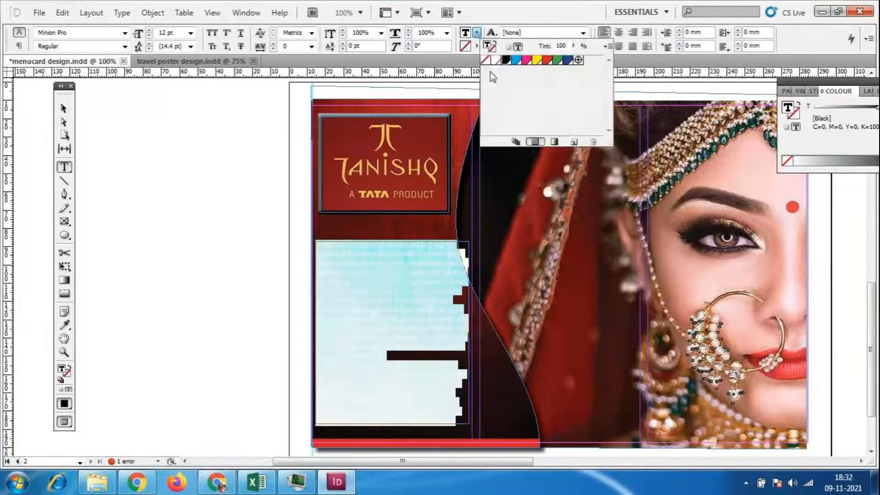
pyautogui.click(499, 59)
pyautogui.click(220, 249)
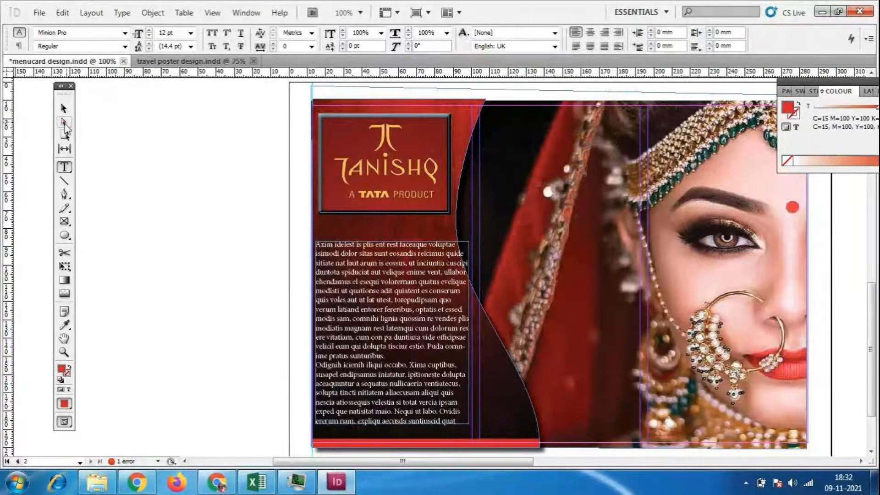
# - Try wrapping text around the object shape with the curved panel and the body text frame selected together
pyautogui.click(63, 108)
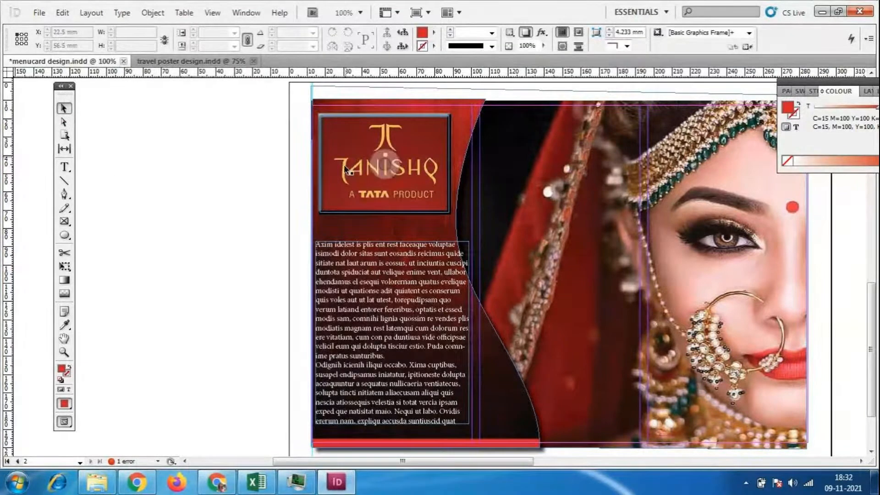
pyautogui.click(419, 236)
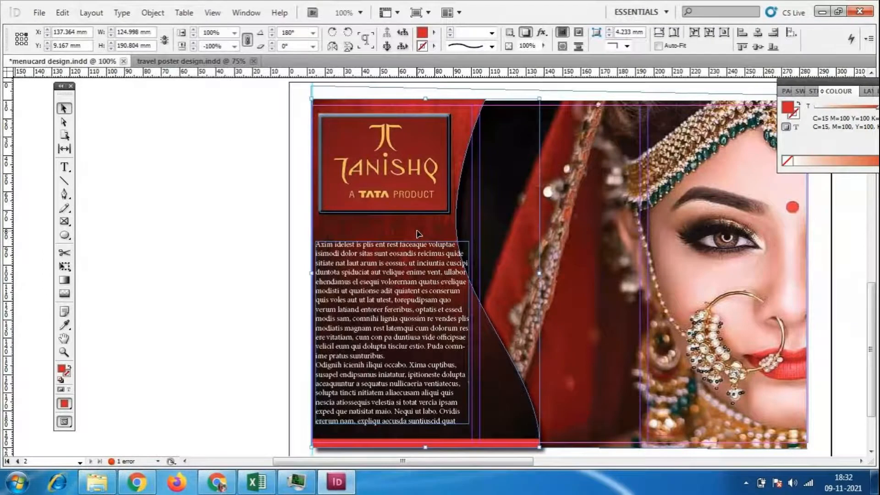
pyautogui.keyDown('shift'); pyautogui.click(424, 298); pyautogui.keyUp('shift')
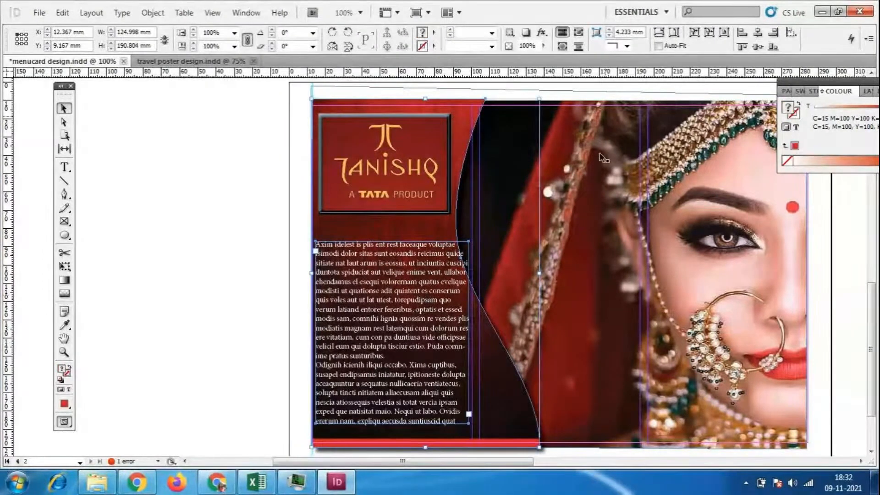
pyautogui.click(562, 47)
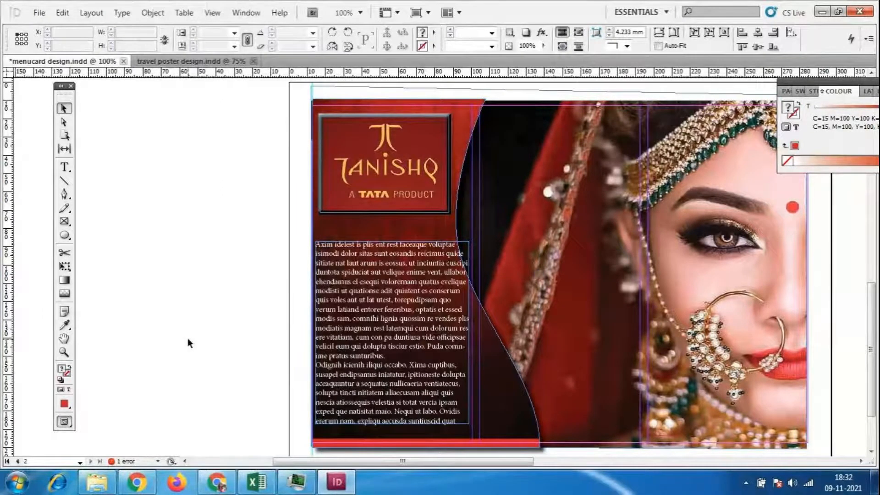
# - Move the body text frame off the curved panel to X -77.5 mm, Y 85 mm, and undo the move
pyautogui.click(482, 376)
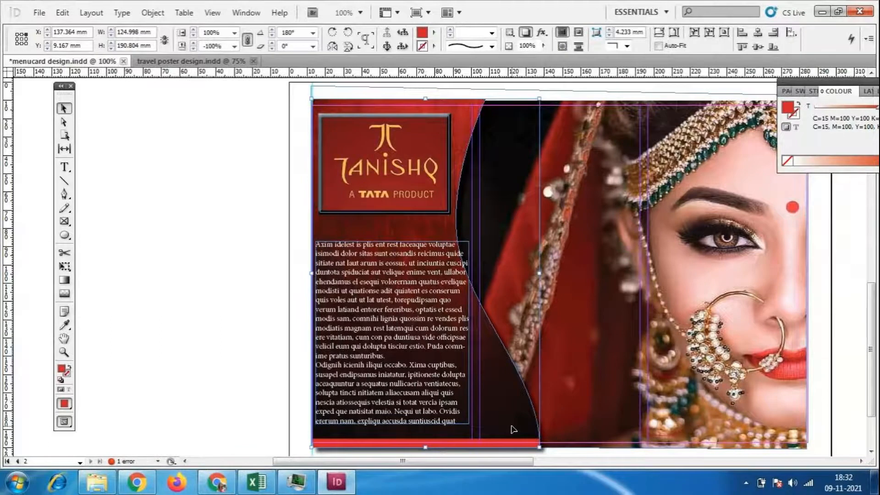
pyautogui.click(430, 364)
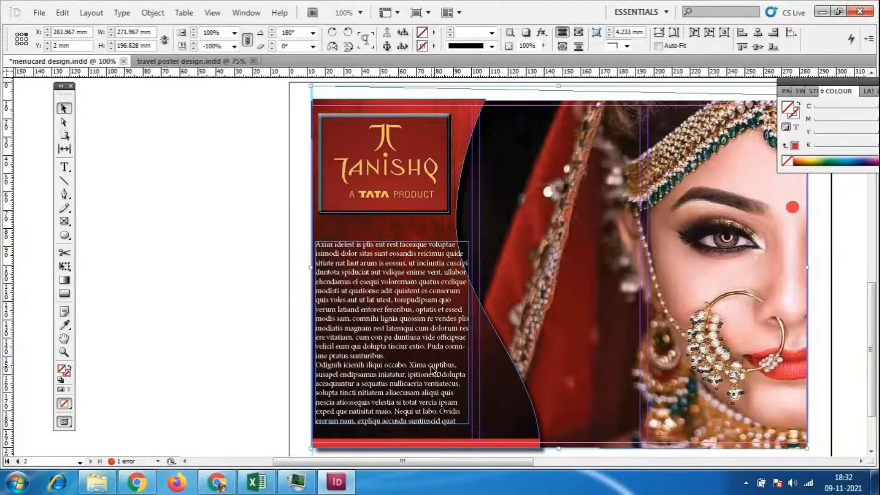
pyautogui.moveTo(432, 368); pyautogui.dragTo(264, 364)
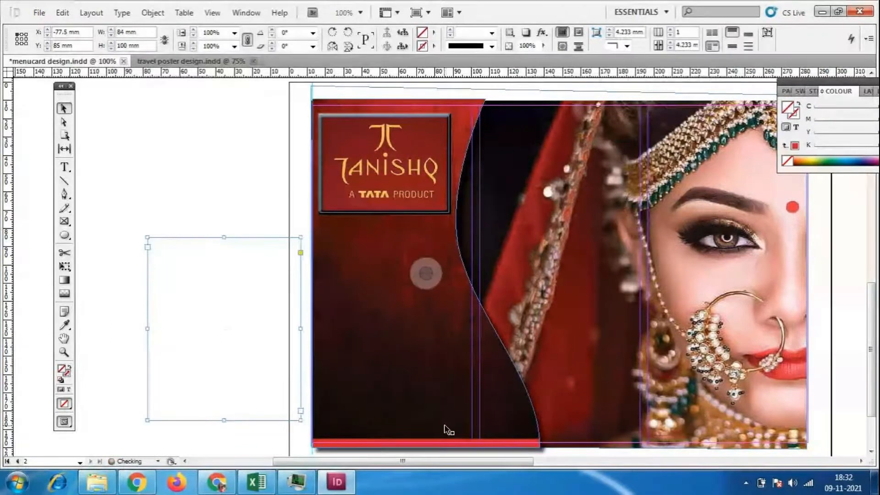
pyautogui.hotkey('ctrl', 'z')
pyautogui.click(207, 194)
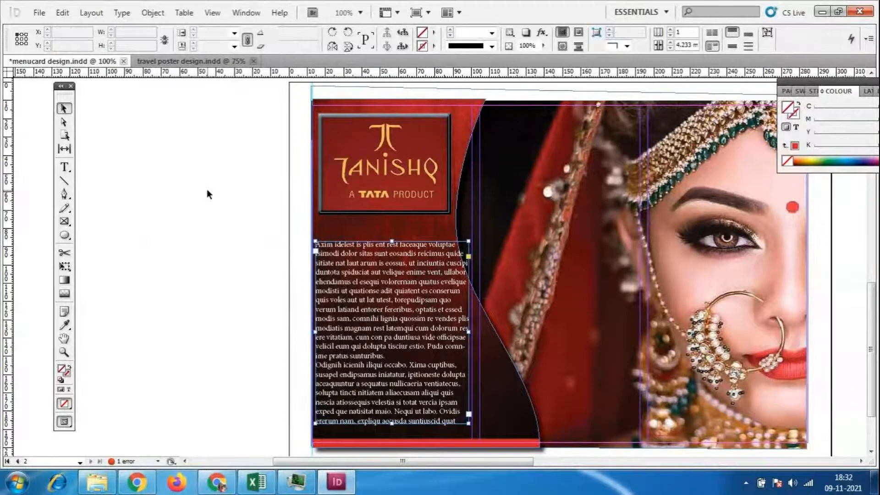
# - Wrap text around the object shape of the curved panel's image, and delete the body text frame
pyautogui.click(491, 392)
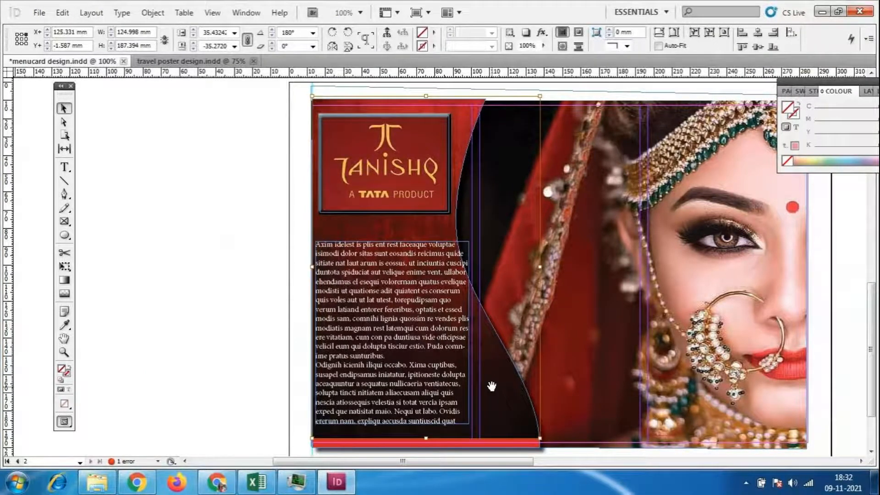
pyautogui.click(563, 47)
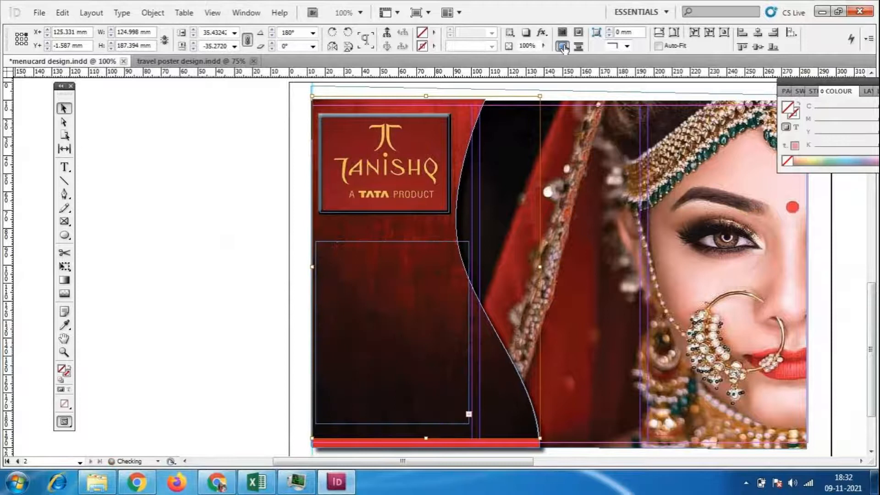
pyautogui.moveTo(469, 263); pyautogui.dragTo(253, 275)
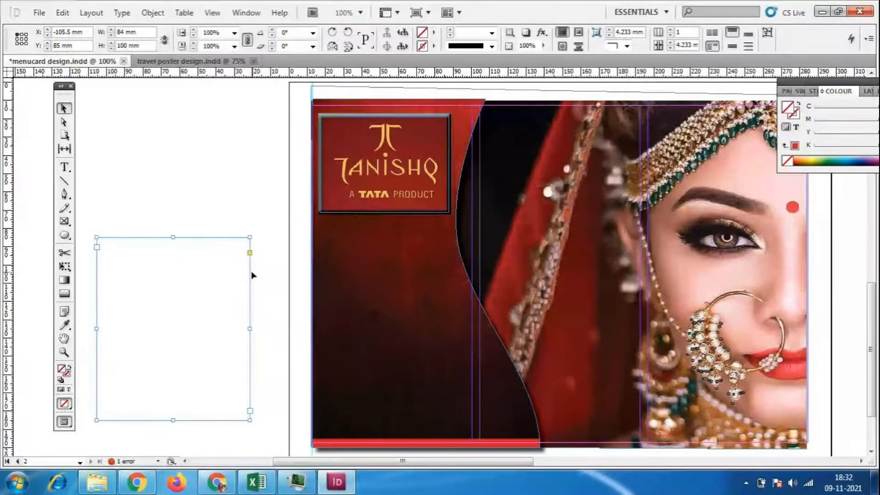
pyautogui.press('Delete')
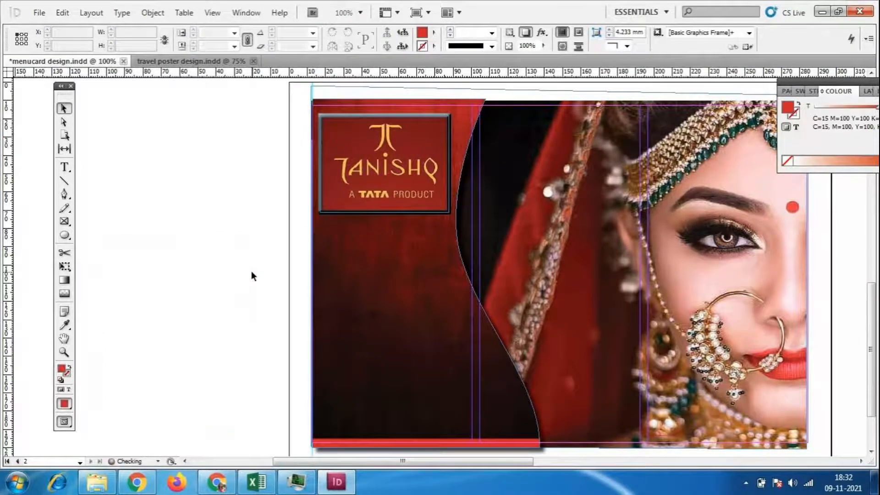
# - Stretch the curved red panel slightly at its lower edge to a height of 191.661 mm
pyautogui.moveTo(503, 463); pyautogui.dragTo(542, 461)
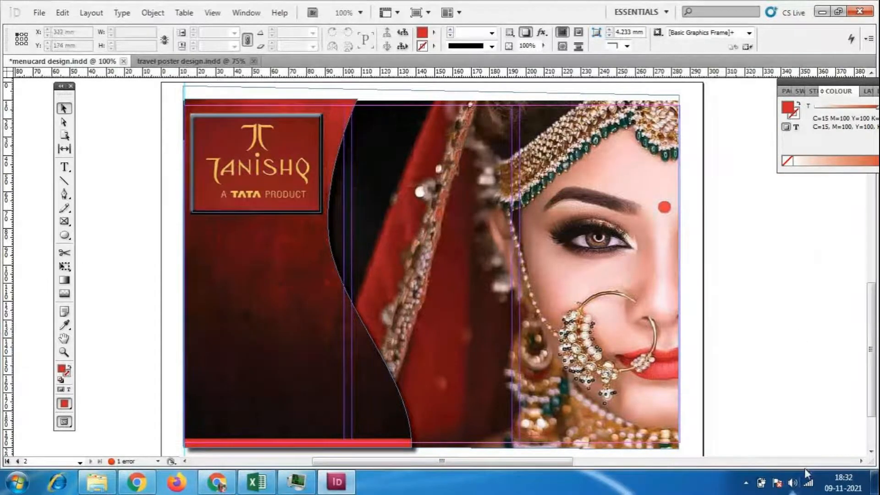
pyautogui.moveTo(522, 461)
pyautogui.mouseDown()
pyautogui.moveTo(495, 461)
pyautogui.moveTo(537, 469)
pyautogui.moveTo(512, 468)
pyautogui.mouseUp()
pyautogui.click(397, 438)
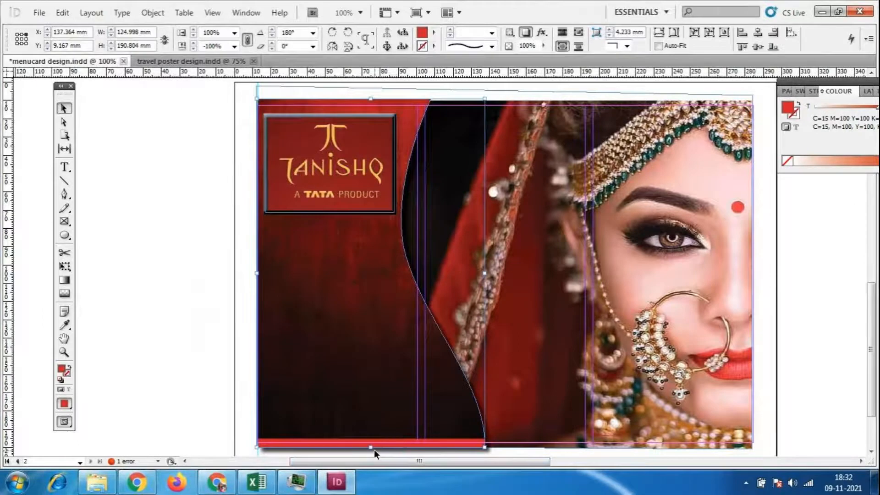
pyautogui.moveTo(374, 449)
pyautogui.mouseDown()
pyautogui.moveTo(381, 379)
pyautogui.moveTo(385, 449)
pyautogui.mouseUp()
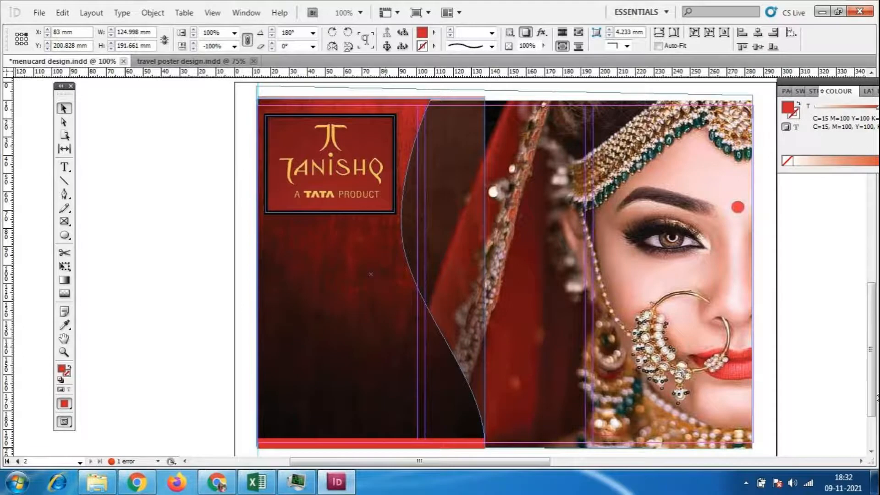
pyautogui.click(842, 377)
pyautogui.moveTo(501, 460); pyautogui.dragTo(460, 461)
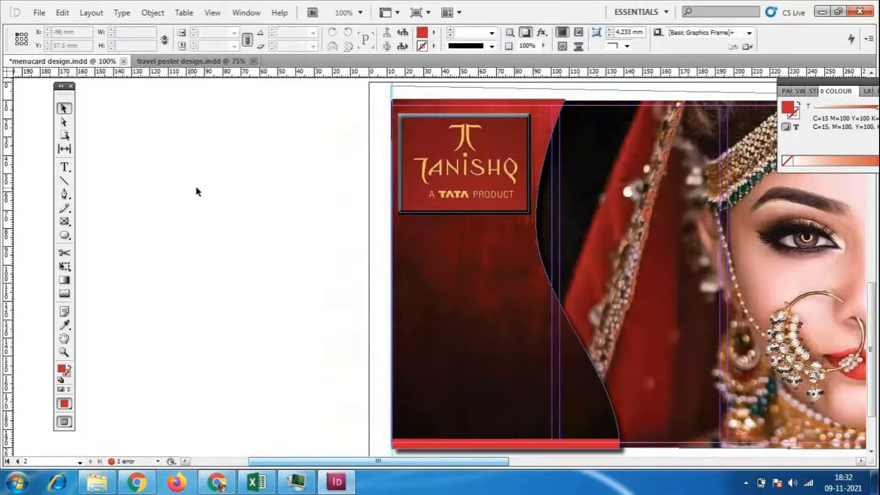
# - Draw a text frame about 77.5 by 81.5 mm on the empty pasteboard and switch the screen mode to Preview
pyautogui.click(65, 167)
pyautogui.moveTo(130, 179); pyautogui.dragTo(271, 327)
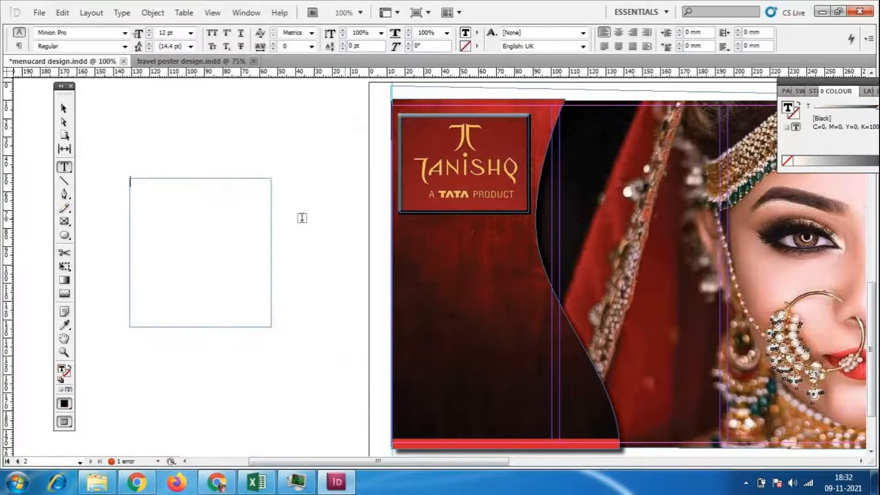
pyautogui.click(212, 13)
pyautogui.moveTo(240, 190)
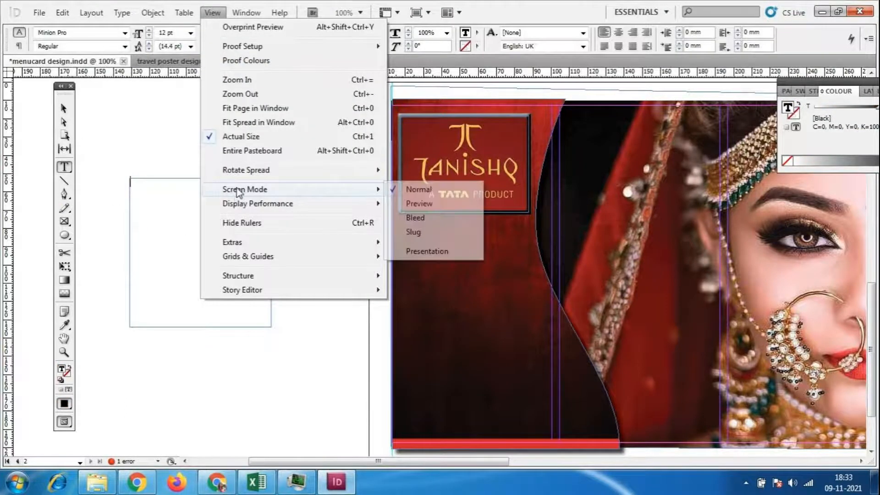
pyautogui.click(399, 196)
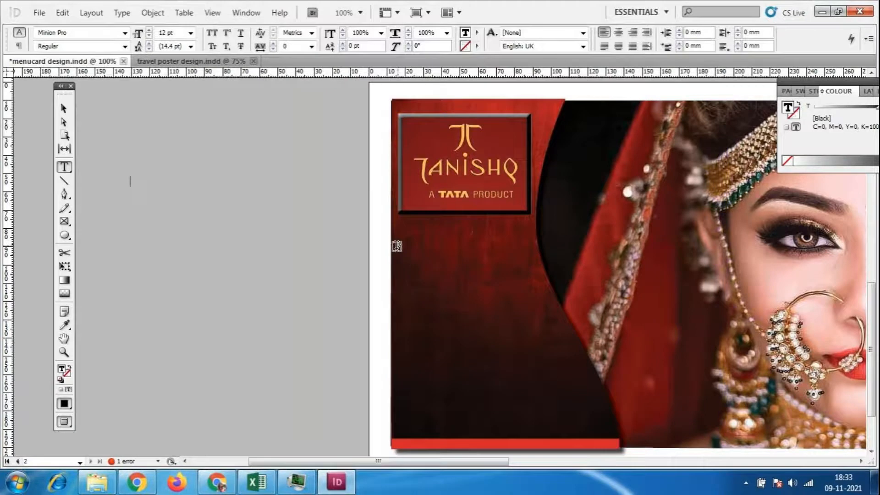
# - Fill the new text frame with placeholder text and move it onto the curved panel at X 16 mm, Y 98.5 mm
pyautogui.click(64, 108)
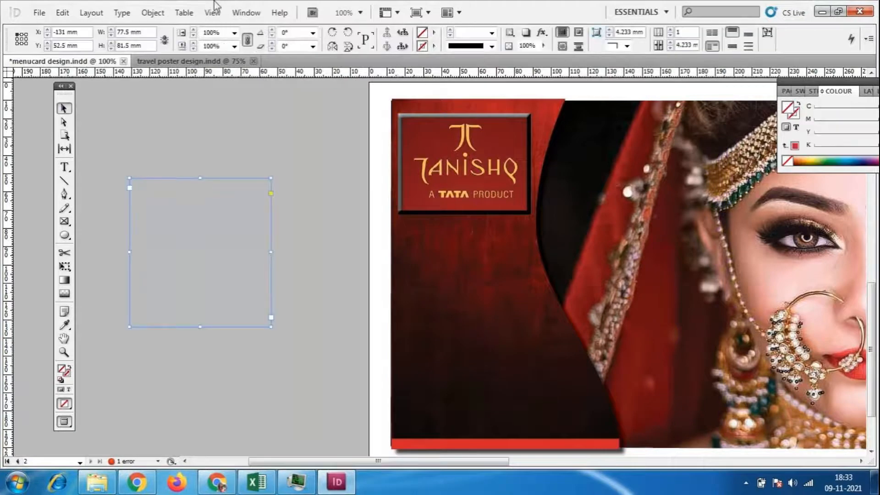
pyautogui.click(122, 12)
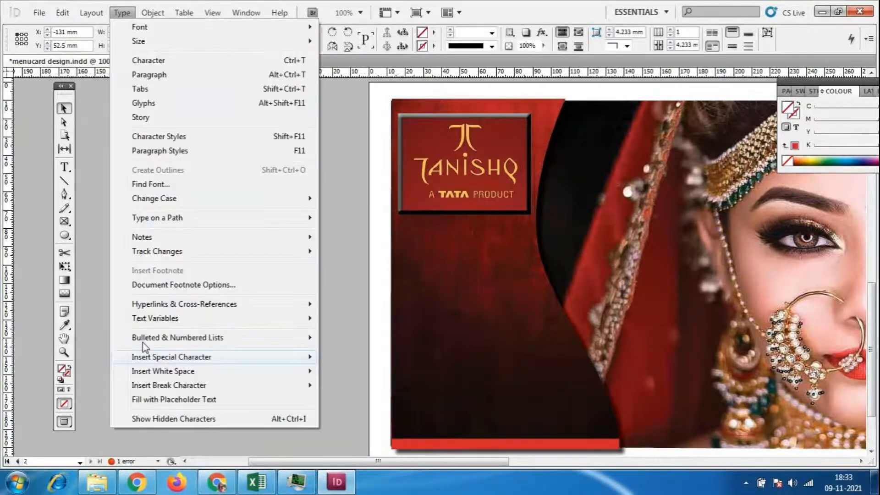
pyautogui.click(144, 399)
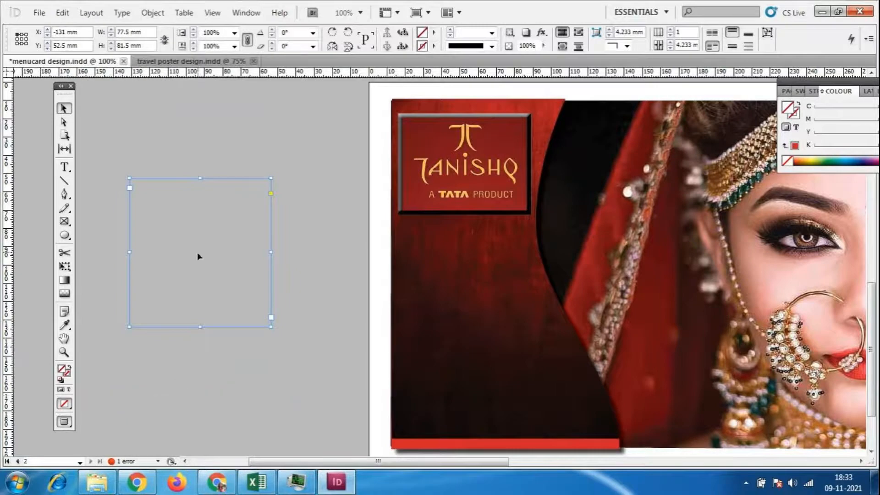
pyautogui.moveTo(198, 257); pyautogui.dragTo(468, 333)
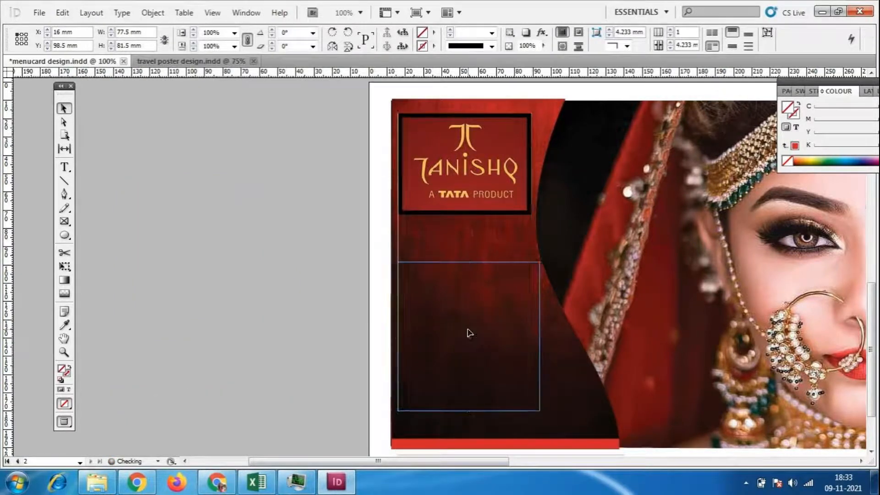
# - Send the placeholder text frame to the back and move it partly off the panel to X -44.5 mm, Y 81.5 mm
pyautogui.rightClick(480, 366)
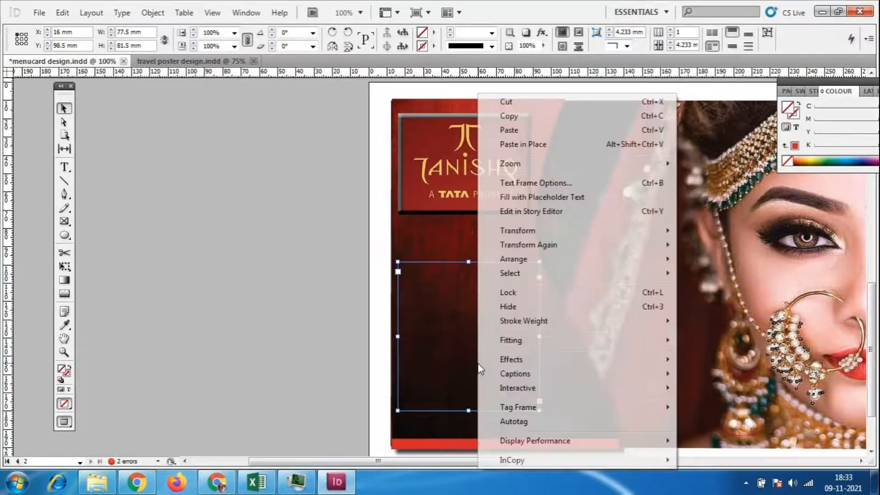
pyautogui.moveTo(509, 263)
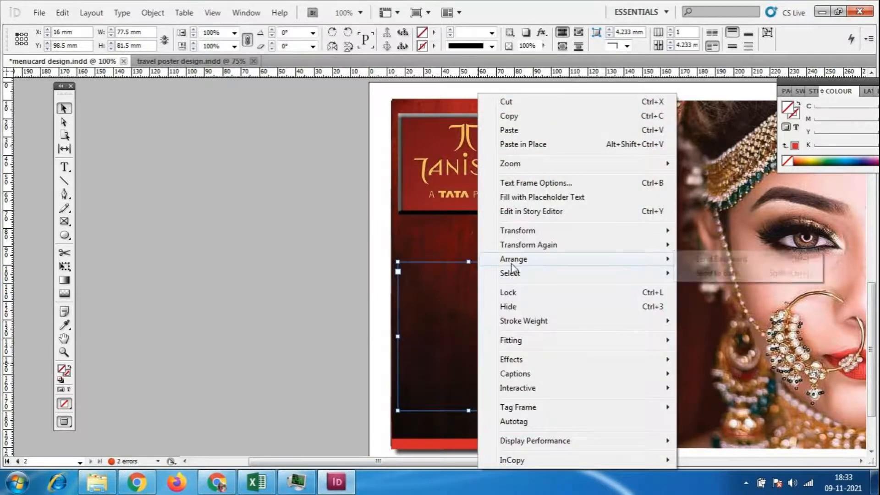
pyautogui.click(734, 274)
pyautogui.moveTo(490, 340); pyautogui.dragTo(395, 313)
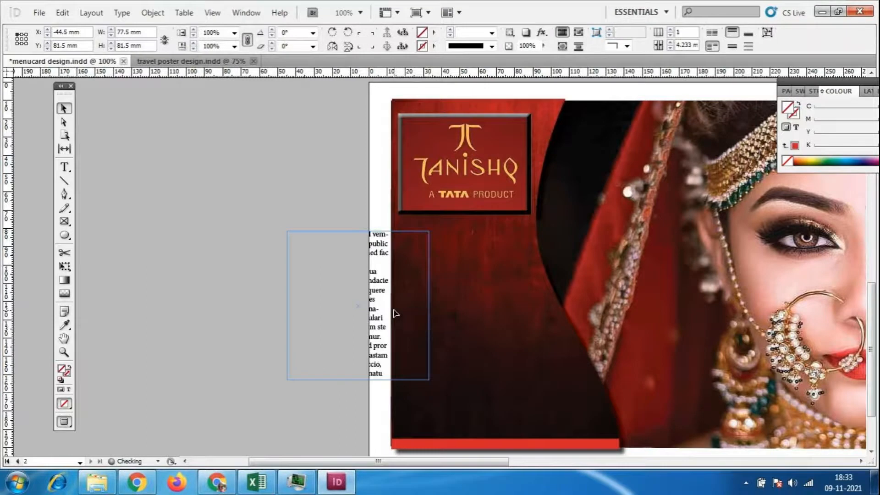
# - Try moving the curved panel and the bridal photo away from the text frame, and undo both moves
pyautogui.click(571, 391)
pyautogui.moveTo(569, 392); pyautogui.dragTo(218, 369)
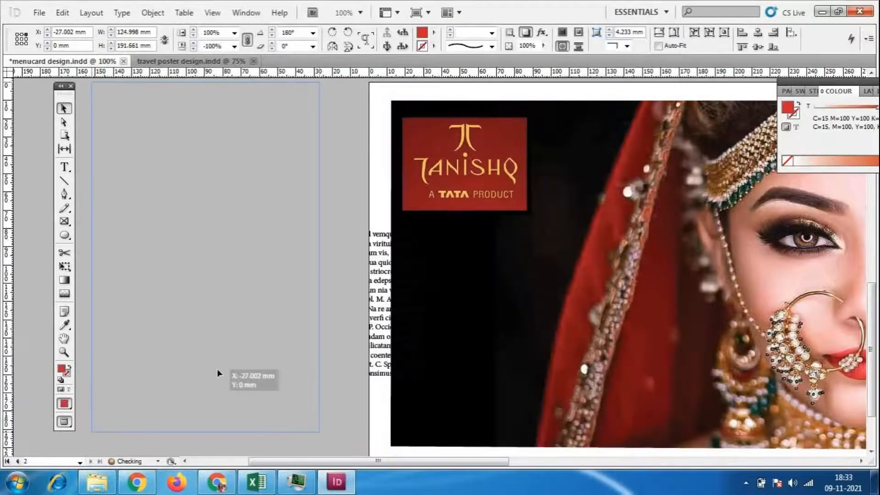
pyautogui.moveTo(541, 362); pyautogui.dragTo(629, 399)
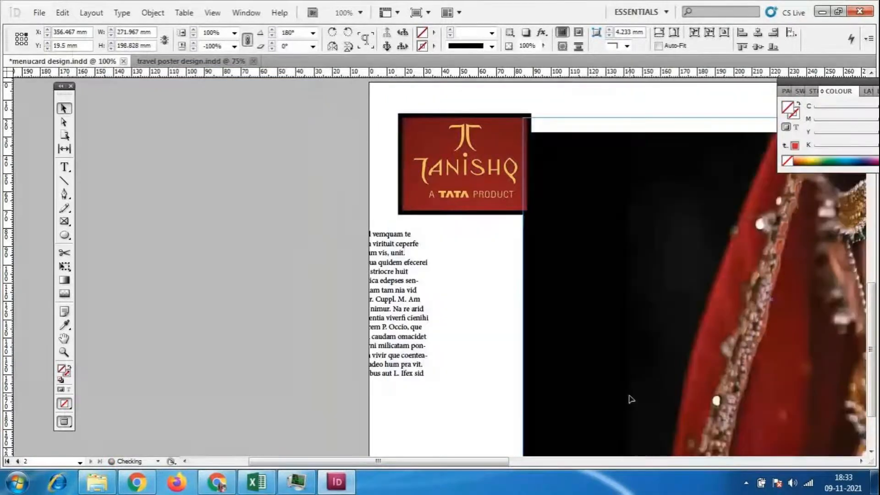
pyautogui.hotkey('ctrl', 'z')
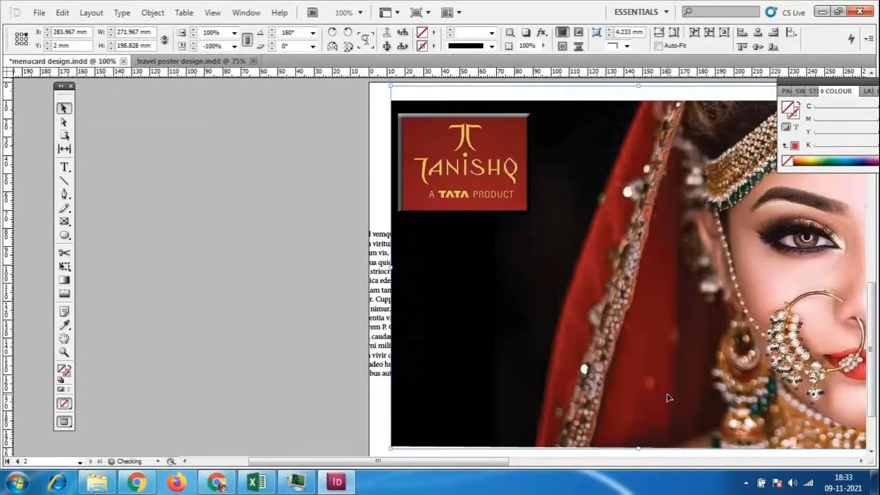
pyautogui.hotkey('ctrl', 'z')
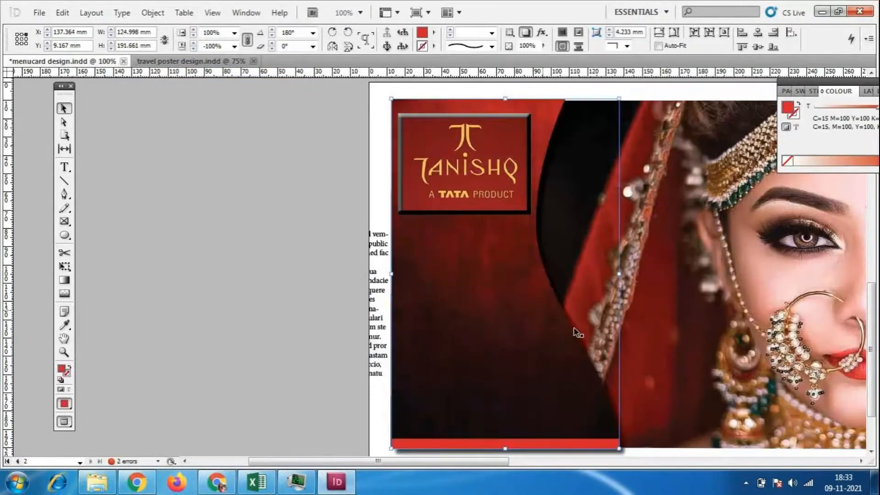
# - Move the placeholder text frame to X -38.75 mm, Y 89 mm, and shift it further towards the curved panel
pyautogui.click(378, 291)
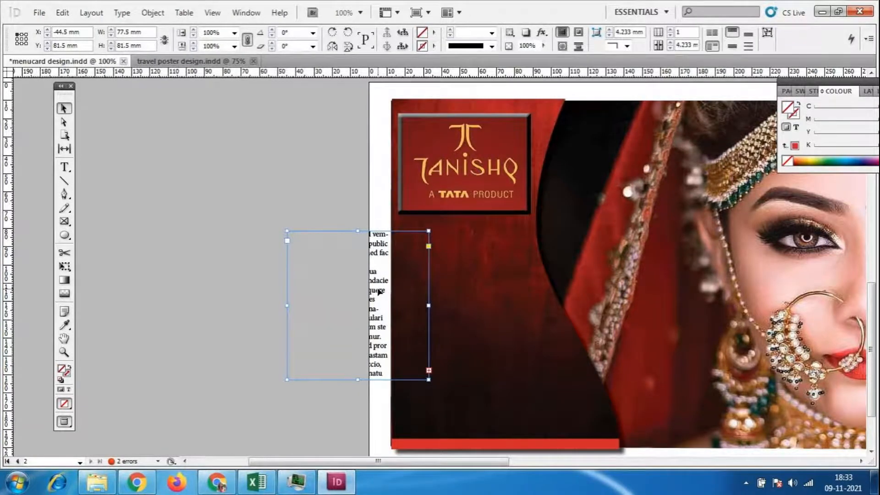
pyautogui.moveTo(379, 291); pyautogui.dragTo(391, 304)
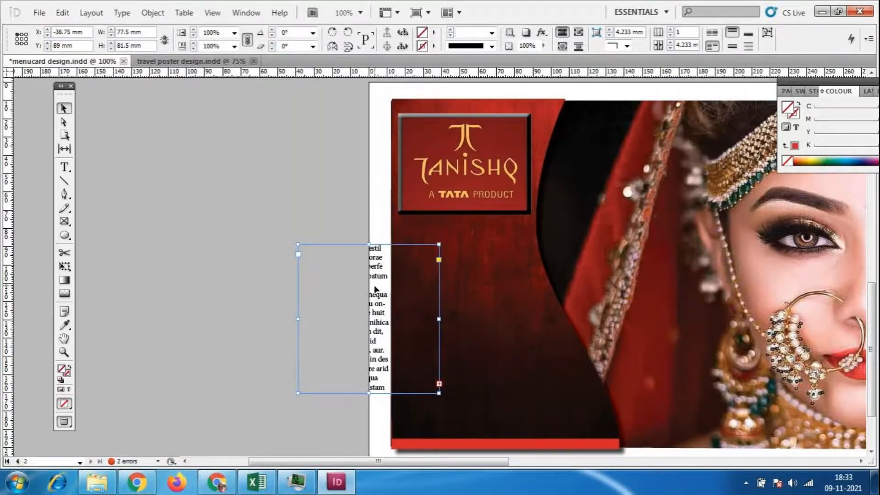
pyautogui.click(492, 169)
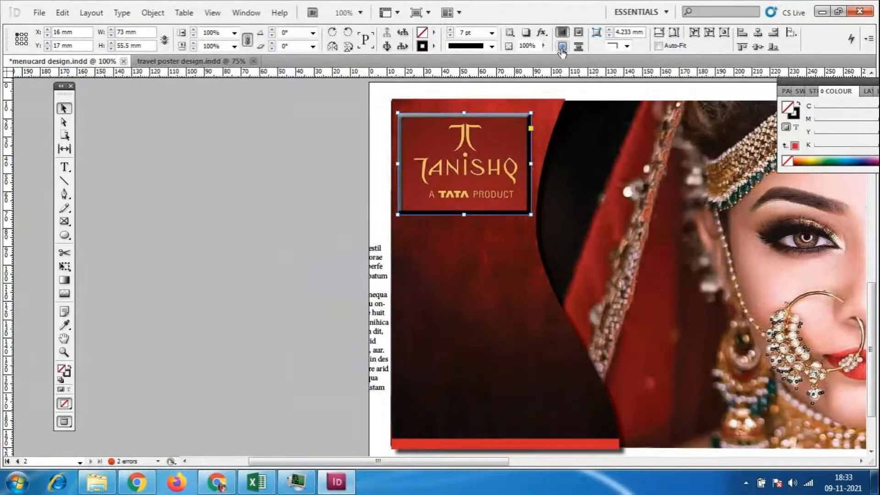
pyautogui.click(505, 273)
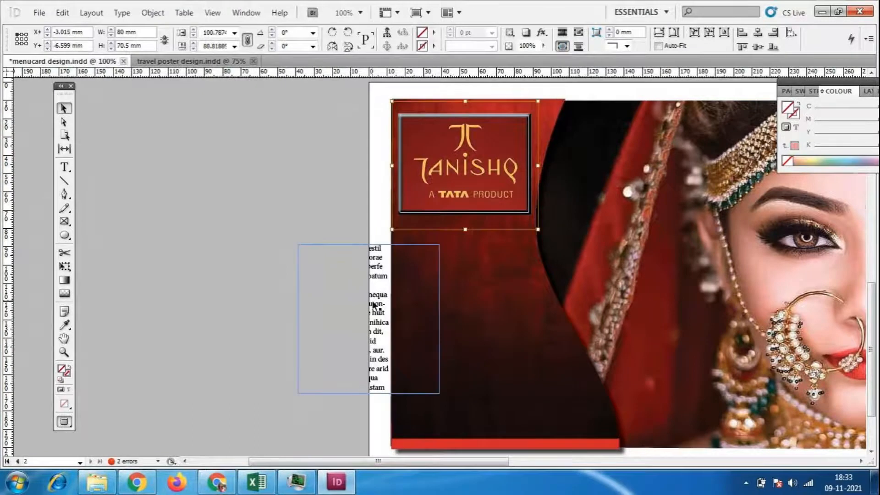
pyautogui.click(378, 315)
pyautogui.moveTo(378, 315); pyautogui.dragTo(407, 316)
# - Turn off text wrap on the curved panel and move the placeholder text frame onto it at X 17.806 mm, Y 103 mm
pyautogui.click(532, 330)
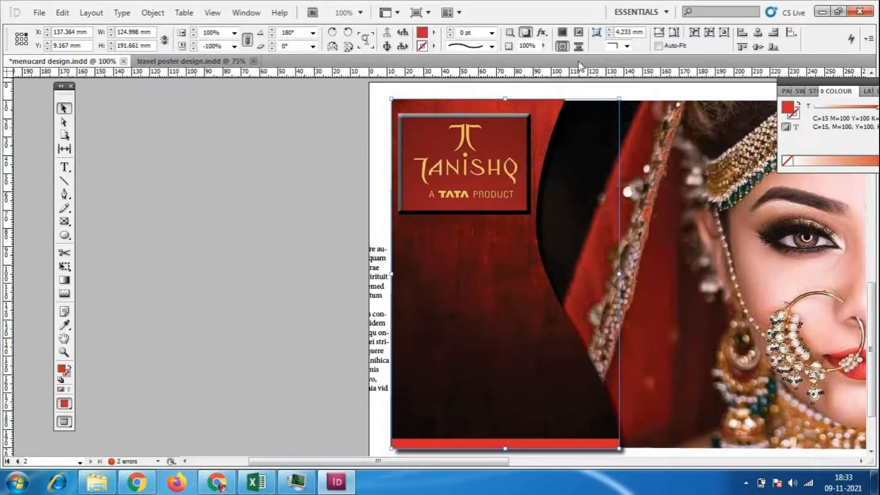
pyautogui.click(562, 35)
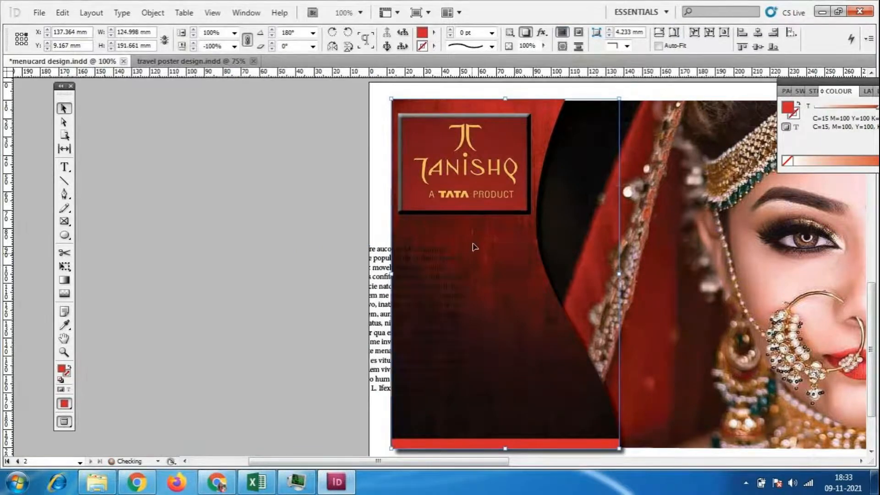
pyautogui.click(317, 316)
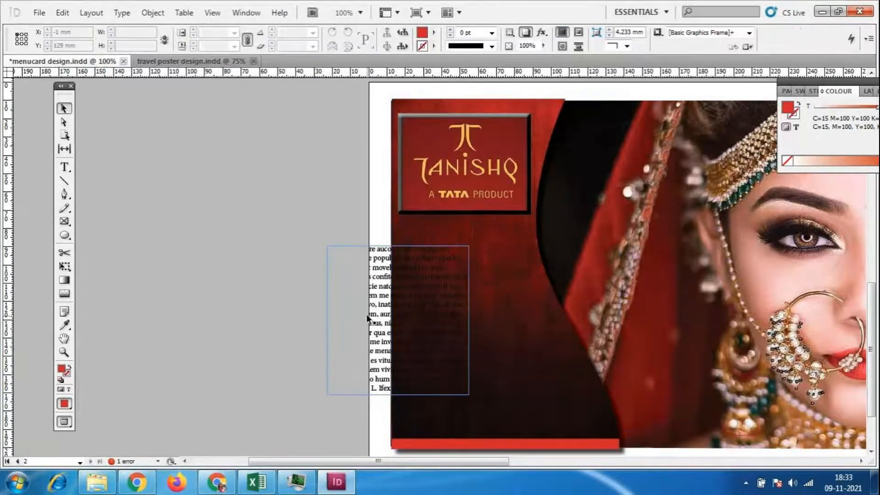
pyautogui.click(393, 315)
pyautogui.moveTo(393, 315); pyautogui.dragTo(452, 341)
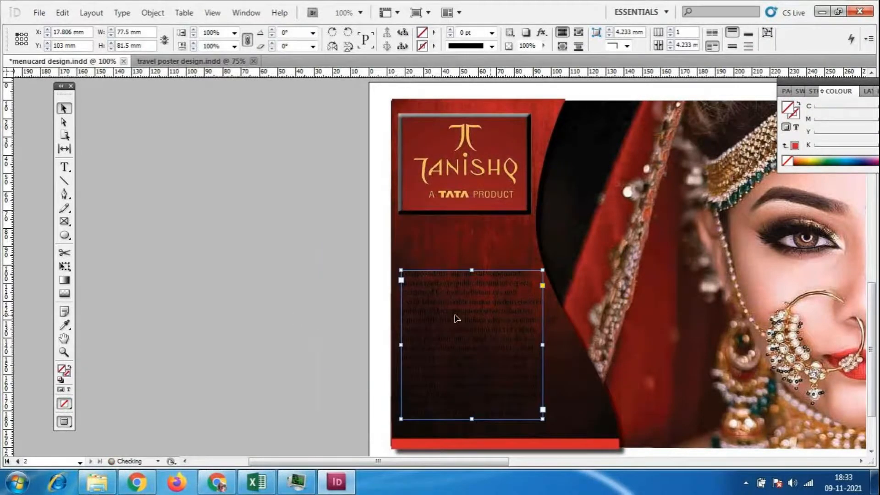
# - Change the fill colour of all the placeholder text on the curved panel to Paper and deselect the frame
pyautogui.press('t')
pyautogui.moveTo(537, 416); pyautogui.dragTo(402, 270)
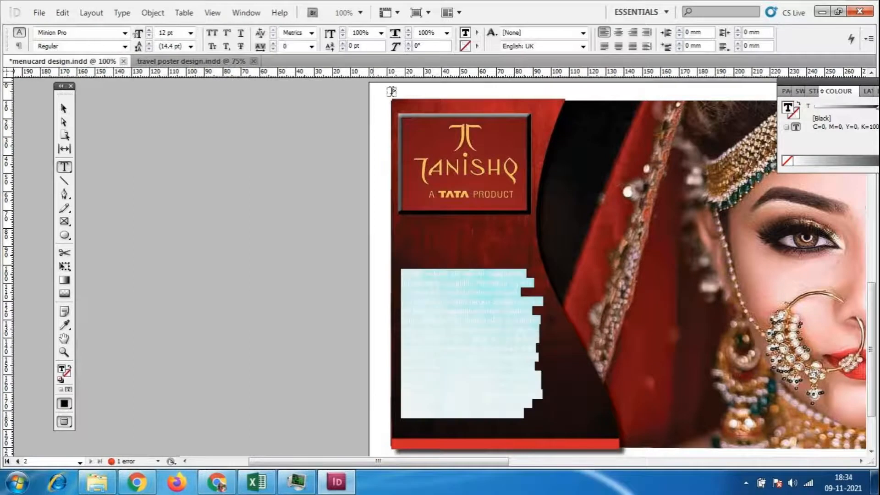
pyautogui.click(476, 33)
pyautogui.click(491, 60)
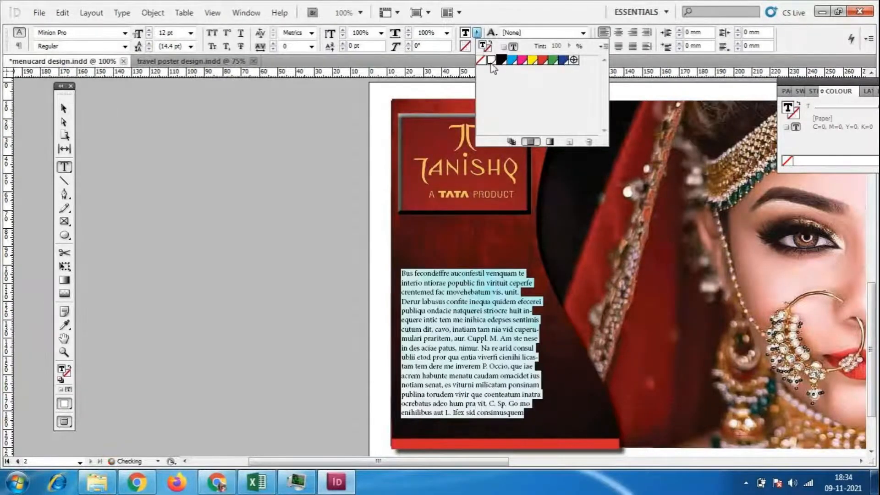
pyautogui.click(64, 109)
pyautogui.click(188, 265)
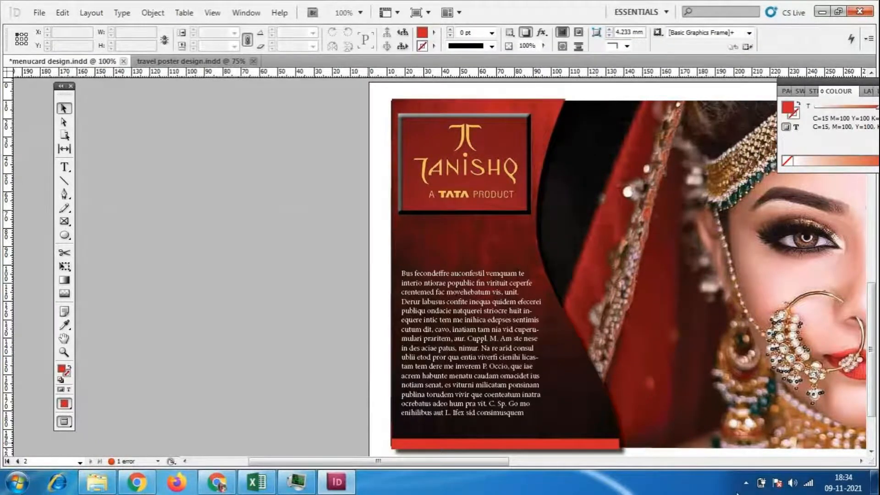
# - Give the large bridal photo frame a Thin - Thick - Thin stroke with a weight of 7 pt
pyautogui.click(563, 378)
pyautogui.moveTo(486, 461); pyautogui.dragTo(567, 464)
pyautogui.hotkey('ctrl', '-')
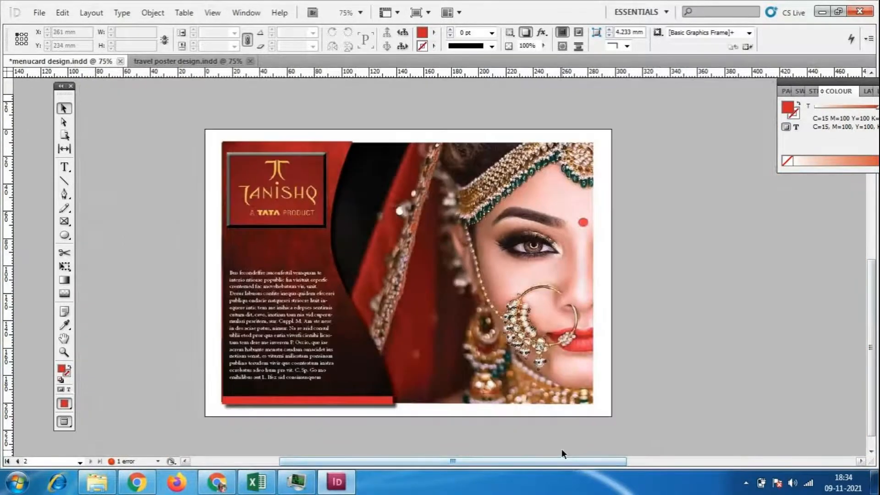
pyautogui.click(408, 268)
pyautogui.click(407, 268)
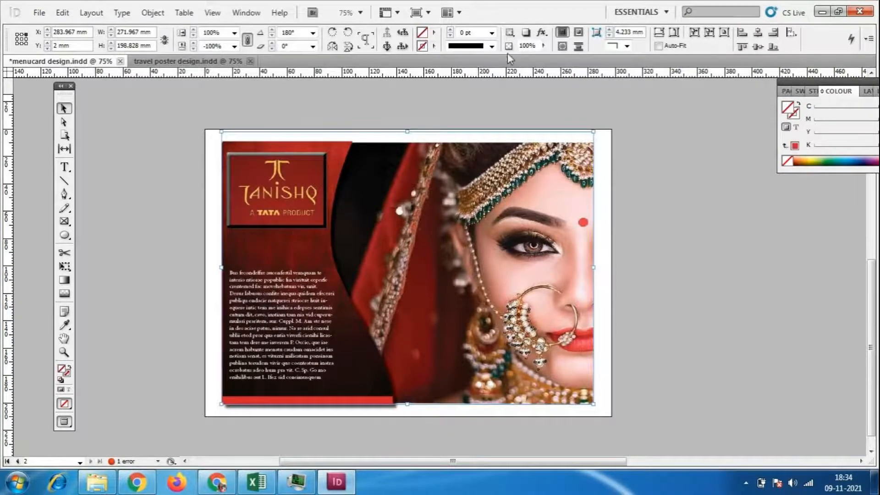
pyautogui.click(492, 46)
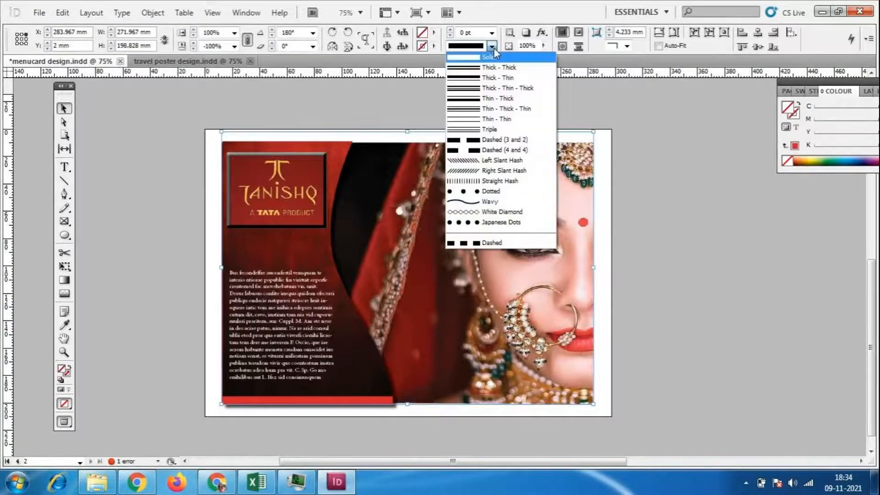
pyautogui.click(501, 108)
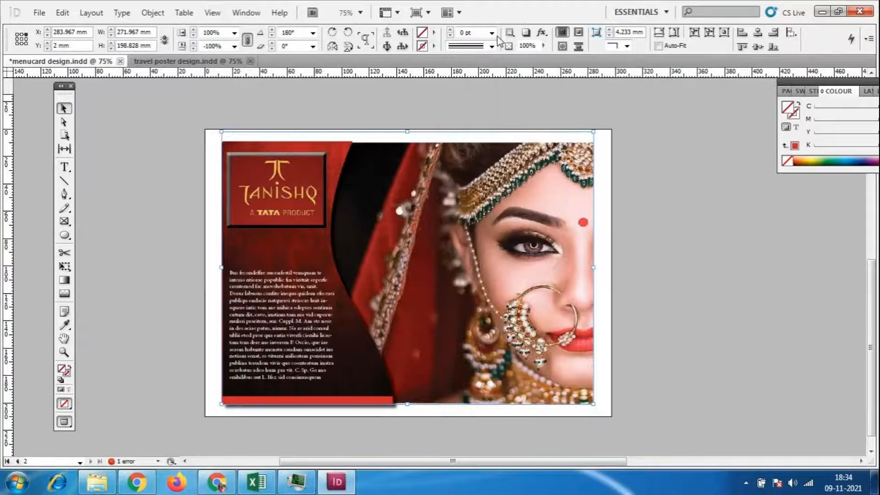
pyautogui.click(492, 33)
pyautogui.click(502, 125)
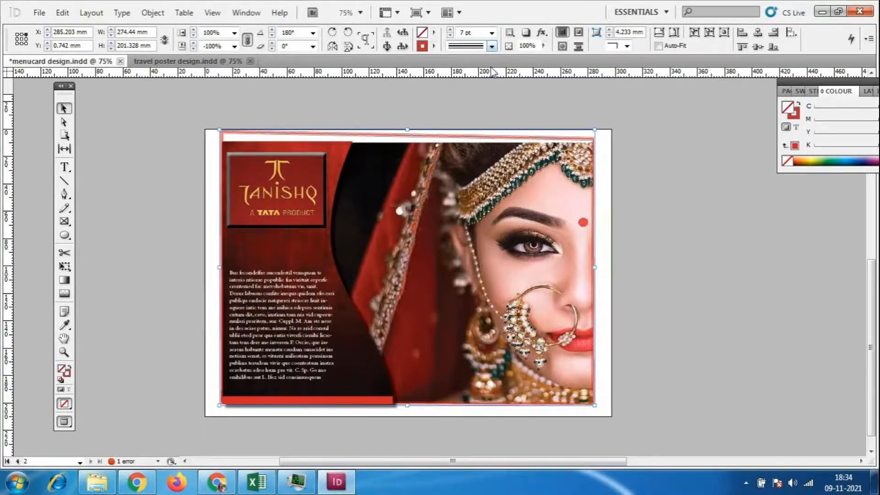
# - Give the border frame around the page artwork Fancy corners and a black stroke
pyautogui.click(627, 46)
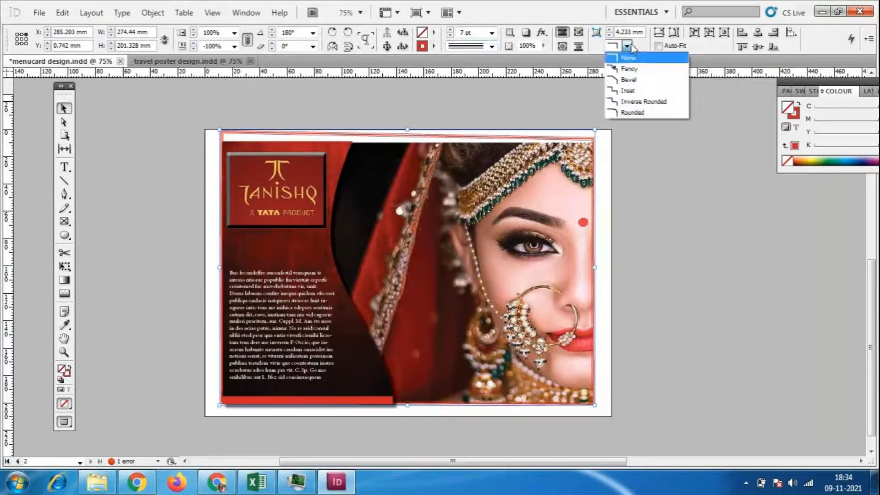
pyautogui.click(631, 69)
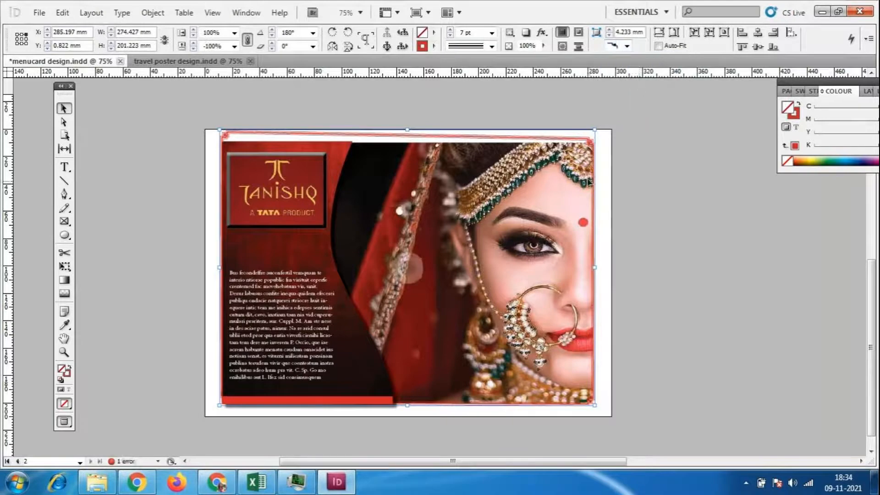
pyautogui.click(434, 46)
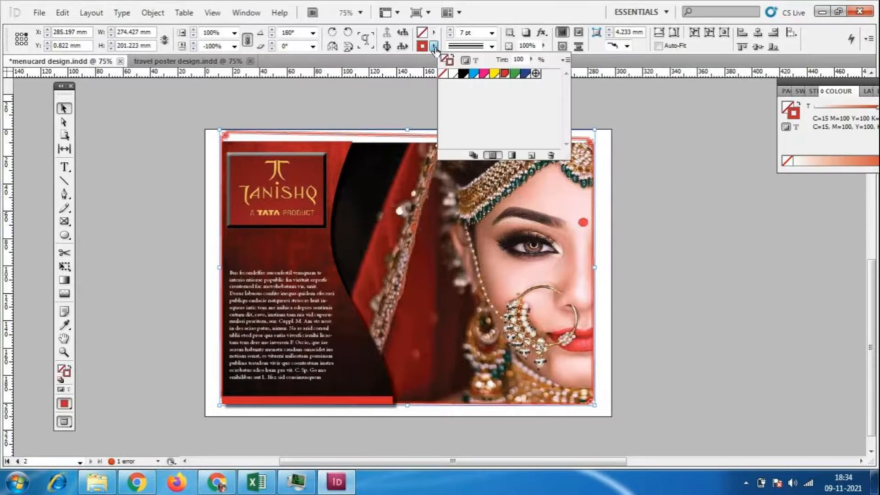
pyautogui.click(464, 73)
pyautogui.click(720, 276)
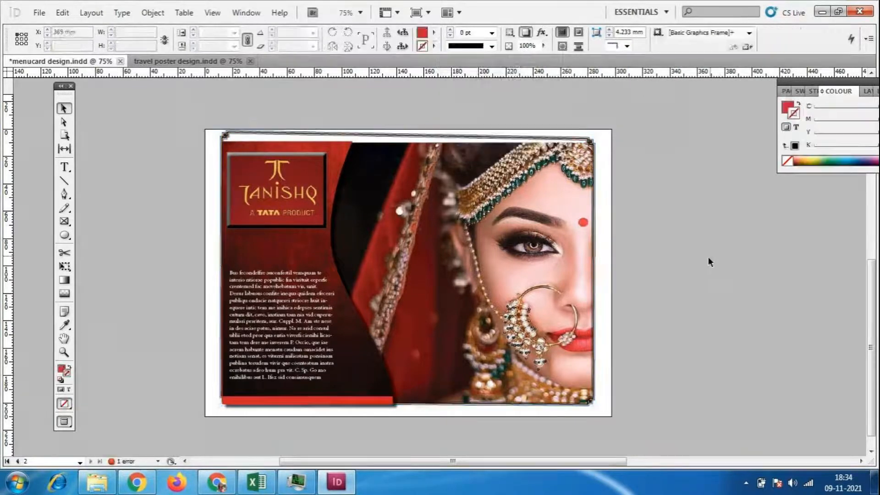
# - Lower the border frame's top edge to make the frame about 197.5 mm high
pyautogui.click(457, 143)
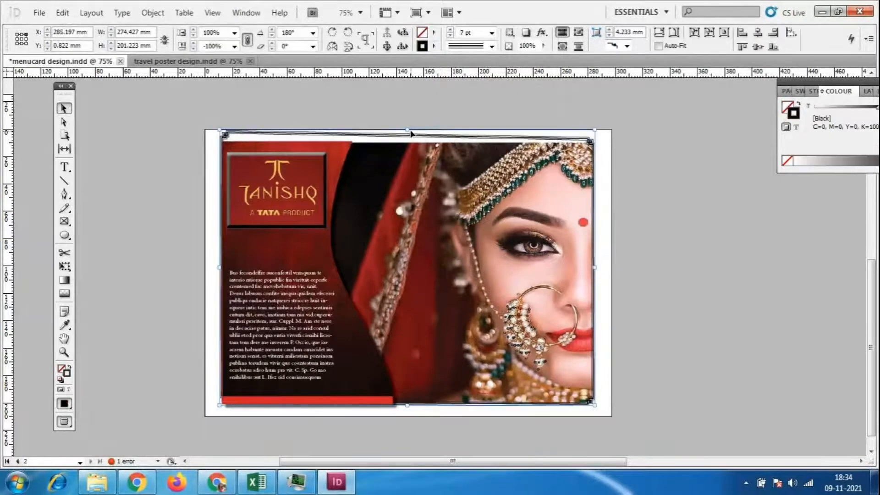
pyautogui.moveTo(408, 131); pyautogui.dragTo(406, 137)
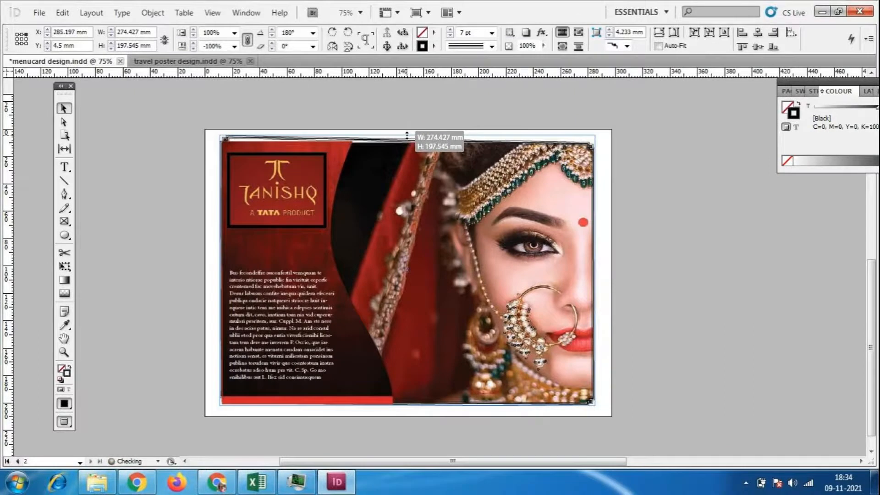
pyautogui.click(699, 349)
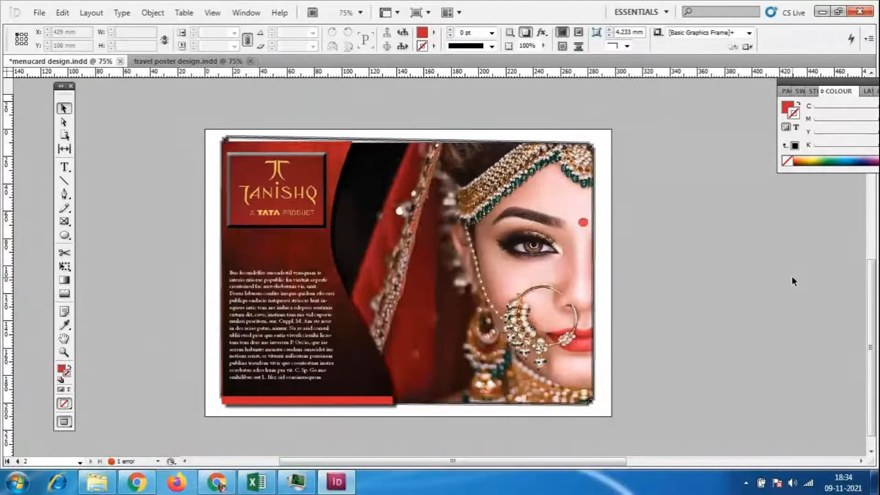
# - Raise the border's upper-right corner point slightly to level the top edge, and set the border's stroke weight to 10 pt
pyautogui.hotkey('ctrl', '=')
pyautogui.hotkey('ctrl', '=')
pyautogui.scroll(5, 561, 234)
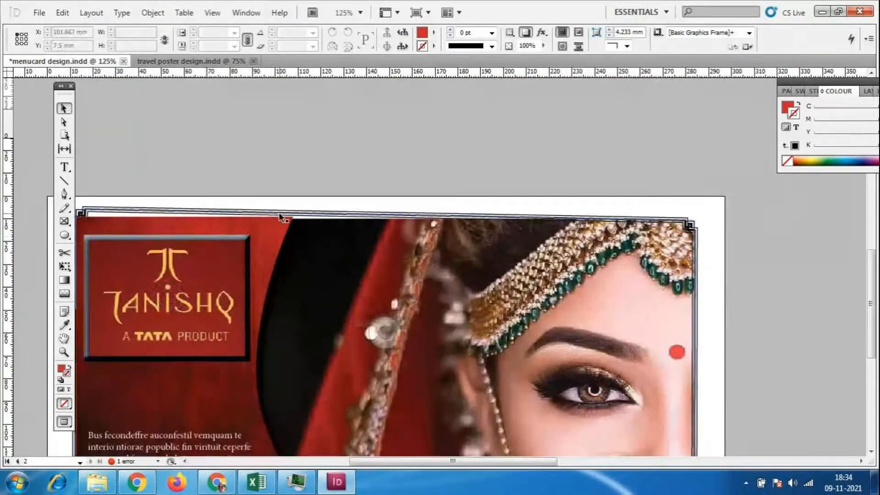
pyautogui.click(273, 217)
pyautogui.moveTo(532, 462); pyautogui.dragTo(486, 464)
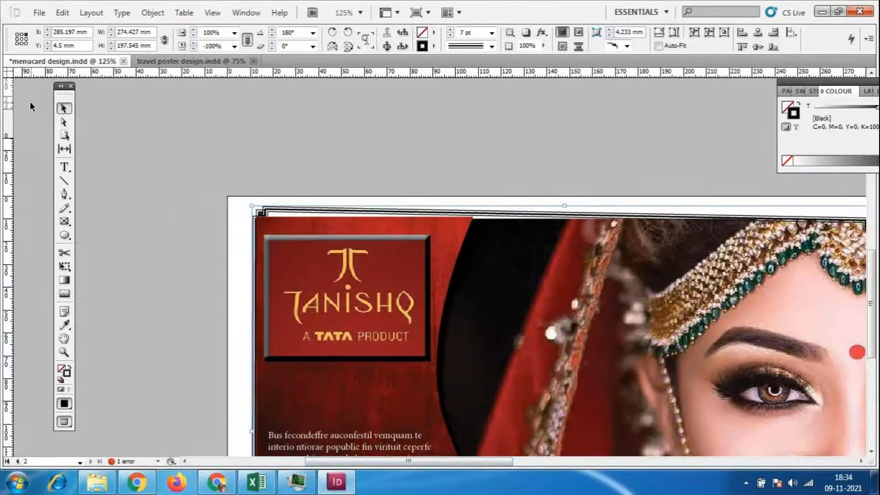
pyautogui.click(65, 122)
pyautogui.moveTo(224, 187); pyautogui.dragTo(253, 215)
pyautogui.moveTo(497, 462); pyautogui.dragTo(574, 462)
pyautogui.moveTo(563, 224); pyautogui.dragTo(567, 218)
pyautogui.click(491, 32)
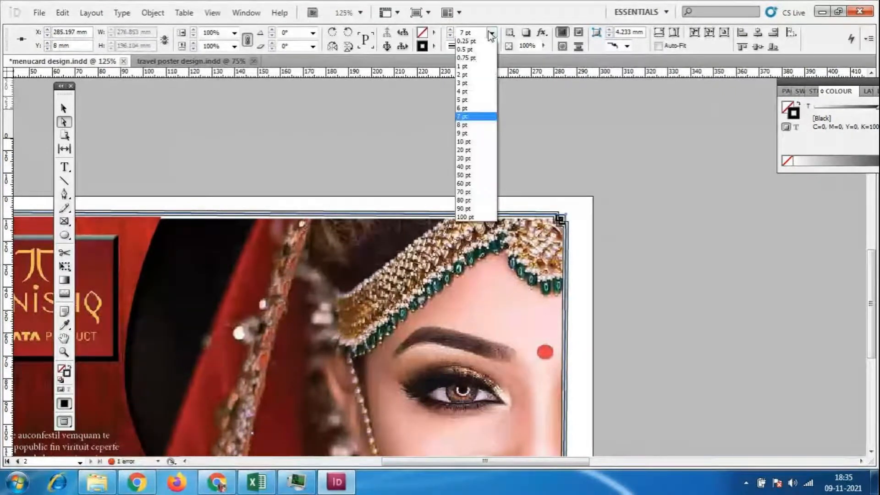
pyautogui.click(463, 152)
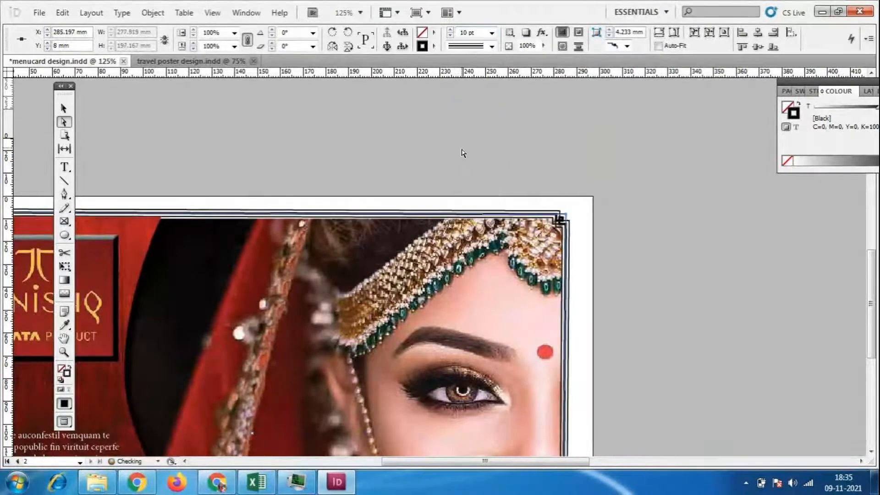
# - Shorten the curved red shape behind the text panel from its bottom edge to about 188 mm high to uncover the border
pyautogui.moveTo(565, 461); pyautogui.dragTo(474, 461)
pyautogui.scroll(-5, 533, 320)
pyautogui.scroll(-1, 513, 275)
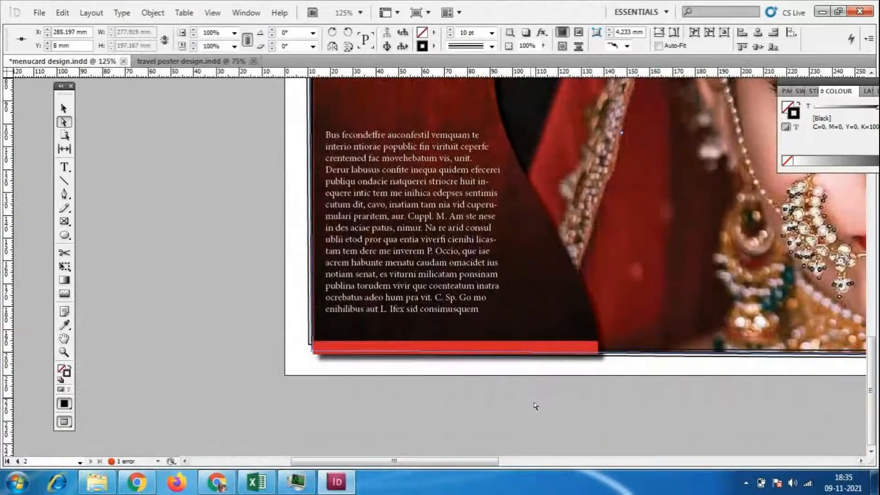
pyautogui.click(546, 323)
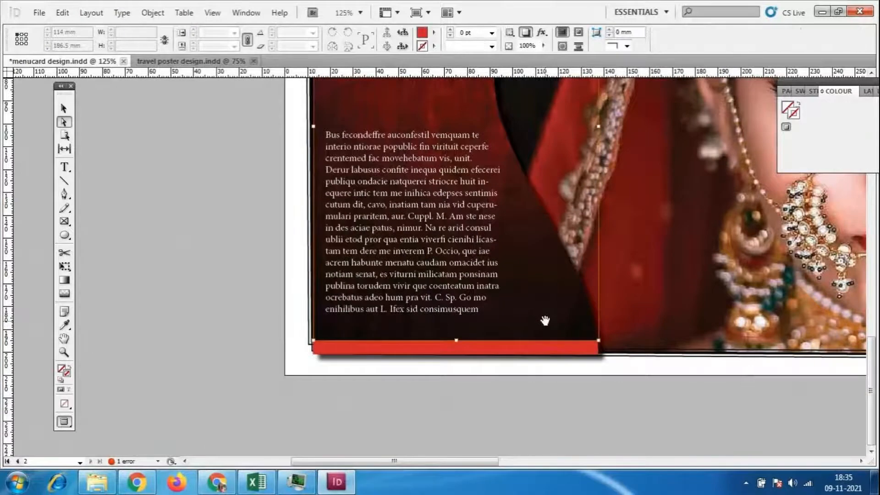
pyautogui.click(493, 352)
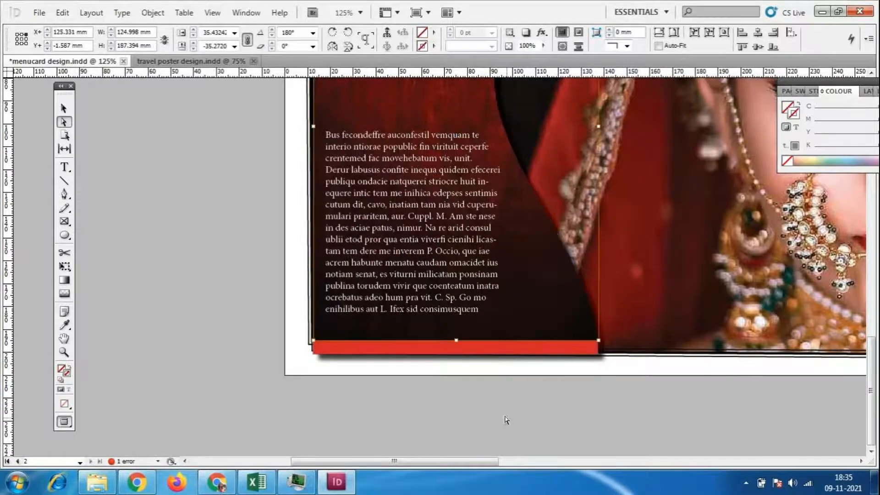
pyautogui.click(569, 367)
pyautogui.click(560, 354)
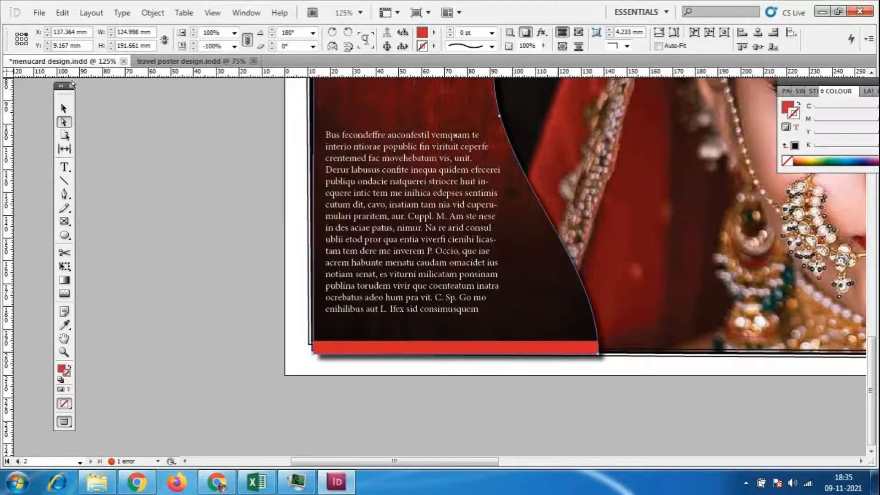
pyautogui.click(63, 108)
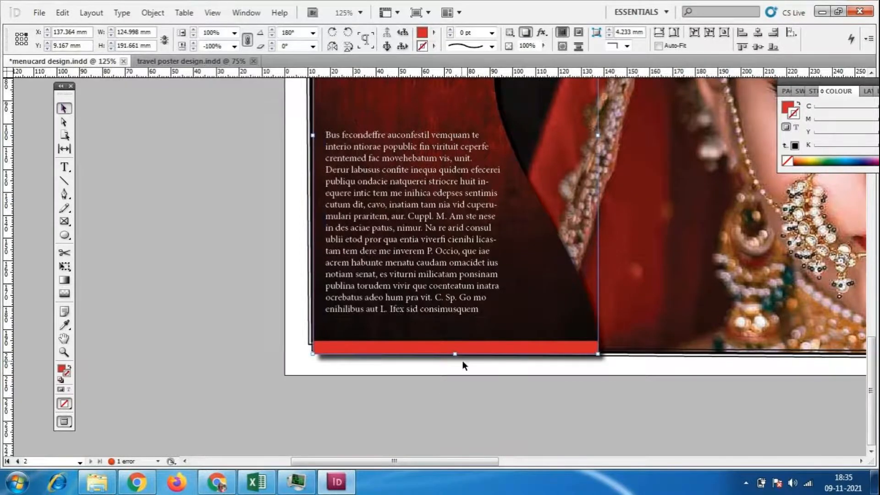
pyautogui.moveTo(457, 357); pyautogui.dragTo(454, 339)
pyautogui.click(172, 343)
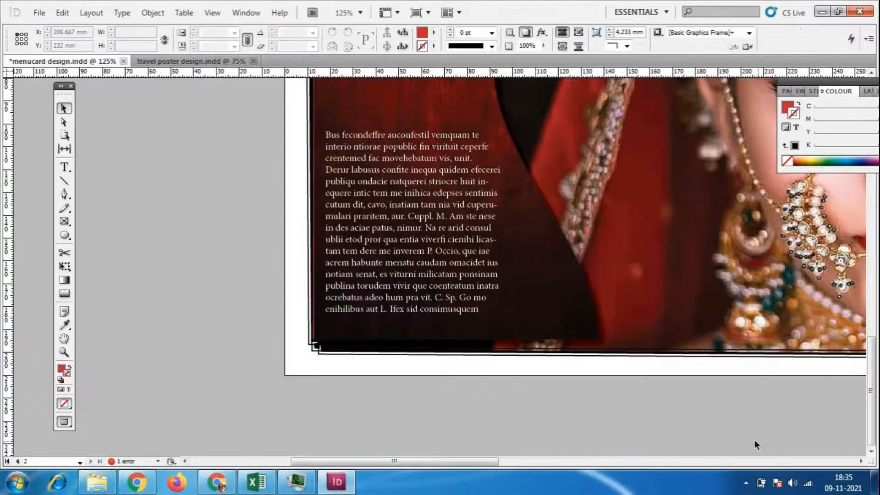
pyautogui.click(550, 290)
pyautogui.moveTo(456, 338); pyautogui.dragTo(457, 342)
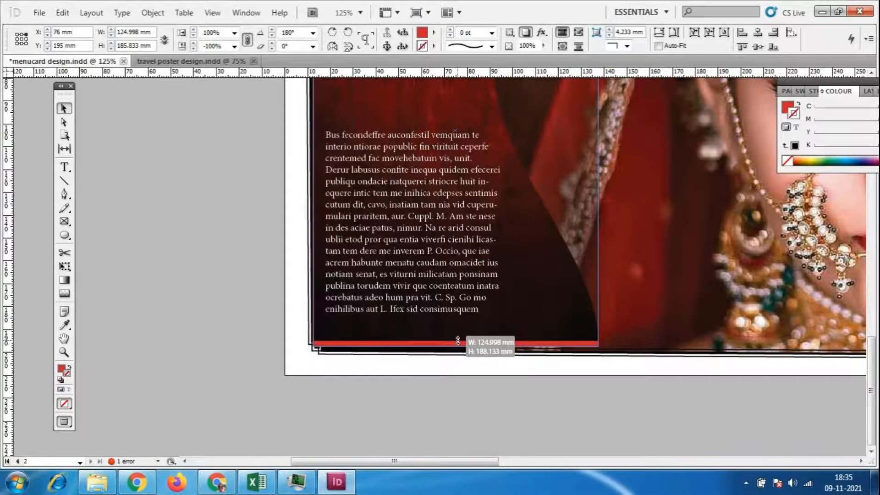
pyautogui.click(479, 415)
# - Add a tall text frame between the dark text panel and the woman's face and fill it with placeholder text
pyautogui.moveTo(481, 463); pyautogui.dragTo(508, 462)
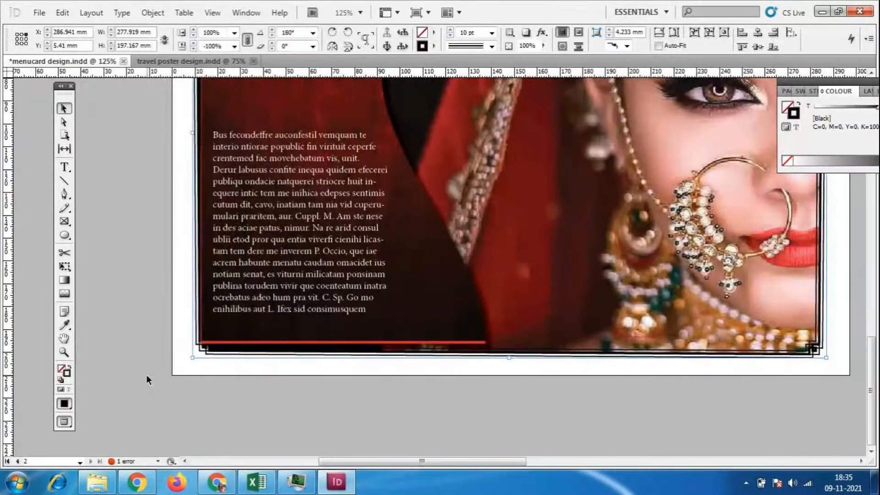
pyautogui.click(437, 406)
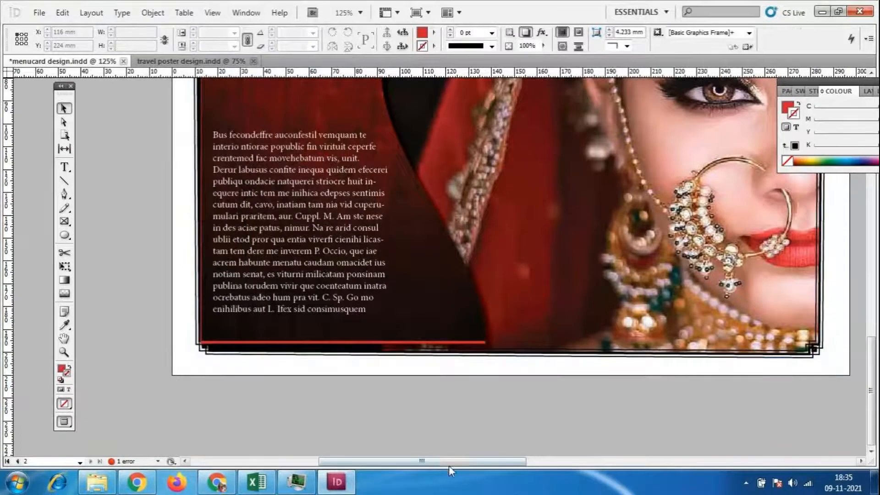
pyautogui.hotkey('ctrl', '-')
pyautogui.scroll(1, 544, 444)
pyautogui.scroll(2, 544, 444)
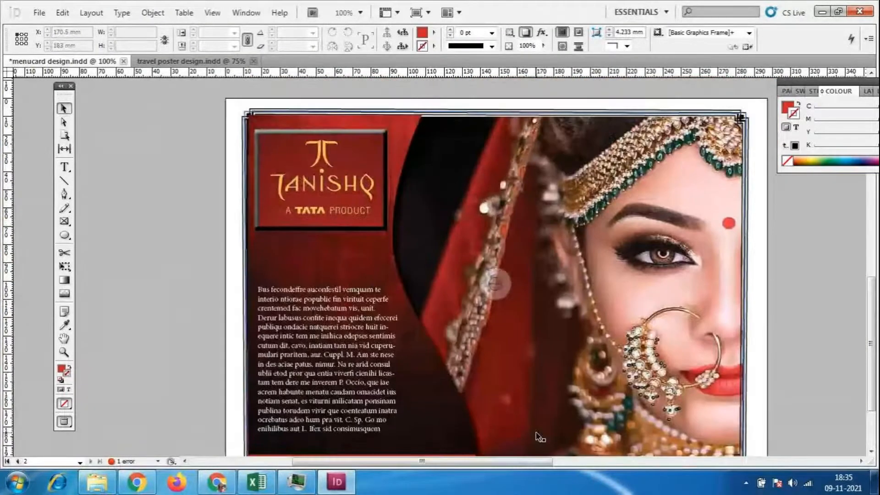
pyautogui.hotkey('ctrl', '-')
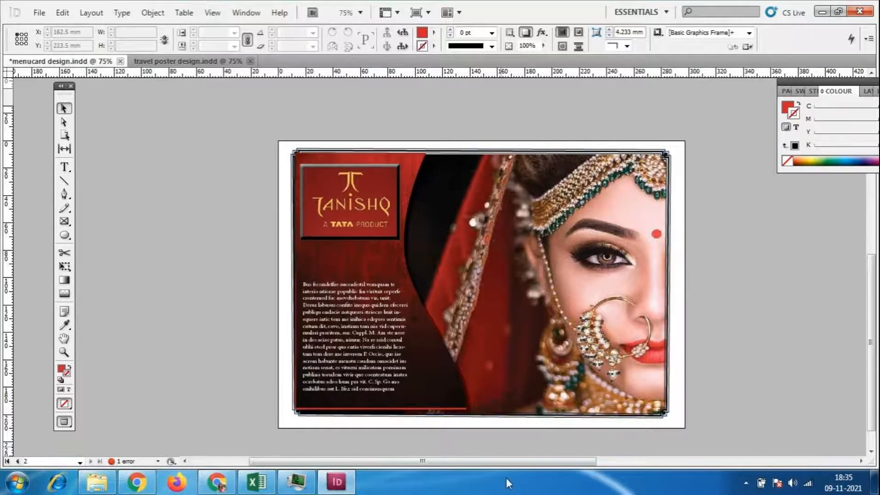
pyautogui.moveTo(64, 225); pyautogui.dragTo(65, 227)
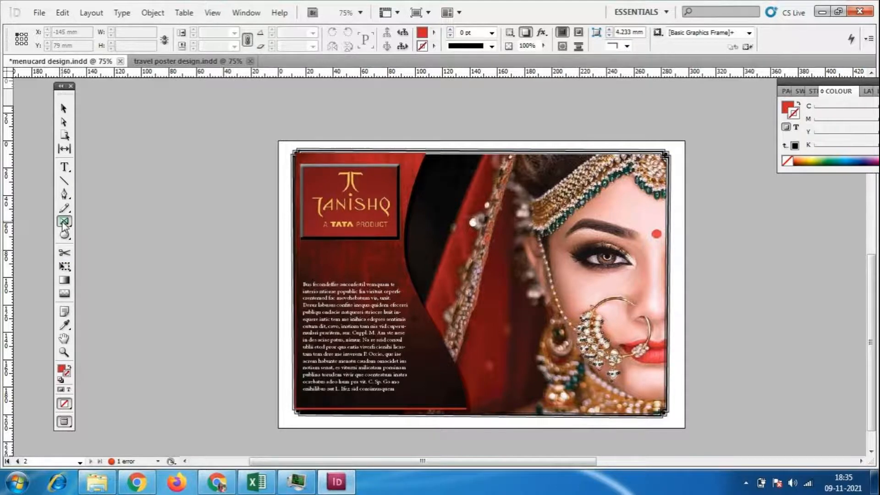
pyautogui.click(64, 167)
pyautogui.moveTo(424, 158); pyautogui.dragTo(532, 409)
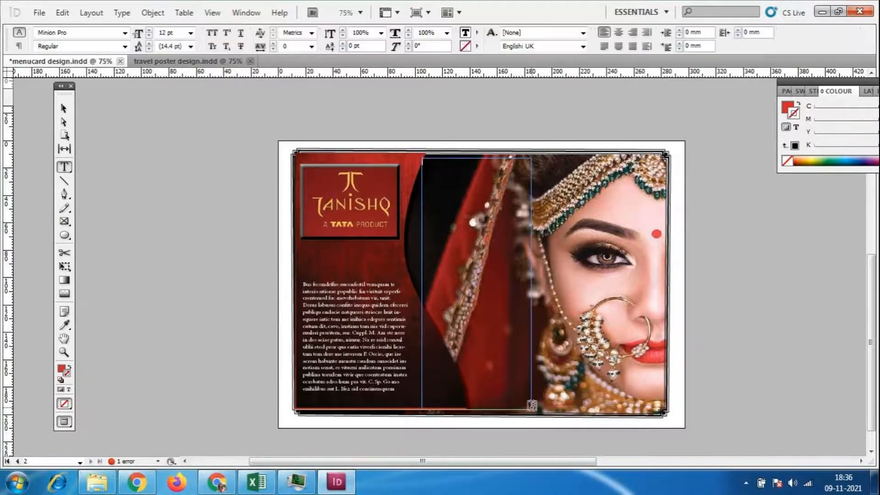
pyautogui.click(121, 13)
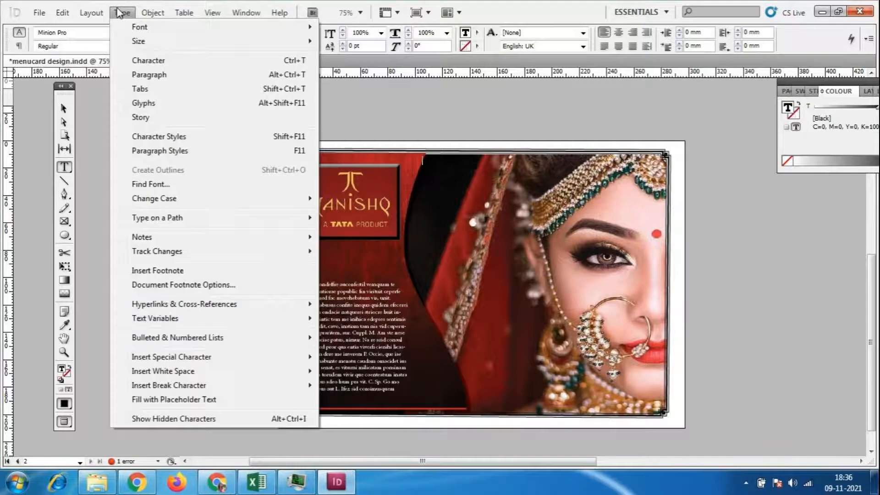
pyautogui.click(178, 399)
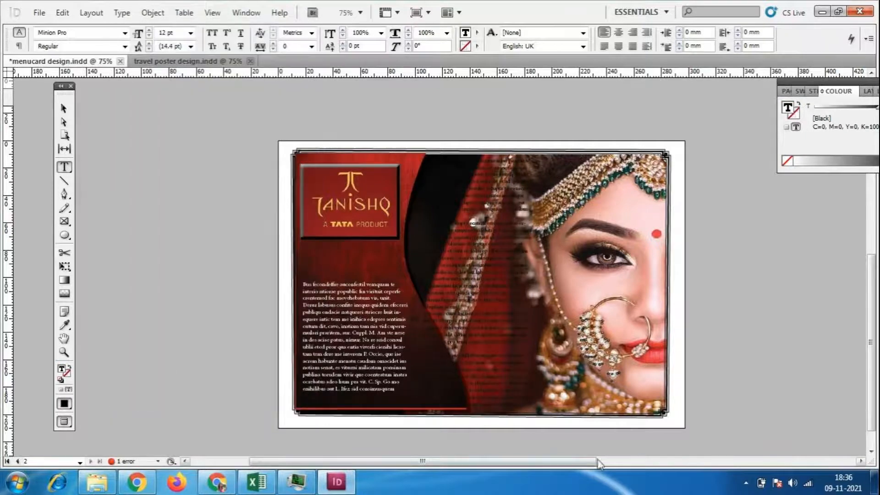
pyautogui.moveTo(534, 405); pyautogui.dragTo(408, 272)
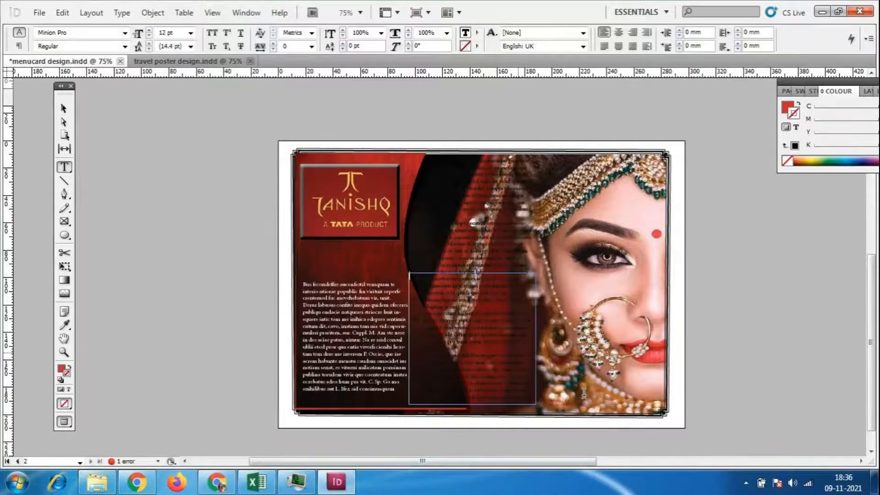
pyautogui.press('Escape')
pyautogui.click(180, 259)
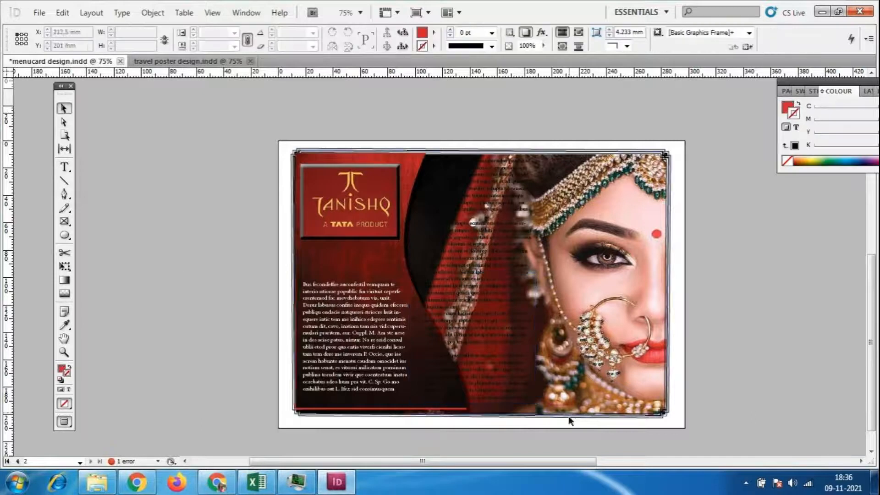
pyautogui.click(522, 357)
pyautogui.press('Delete')
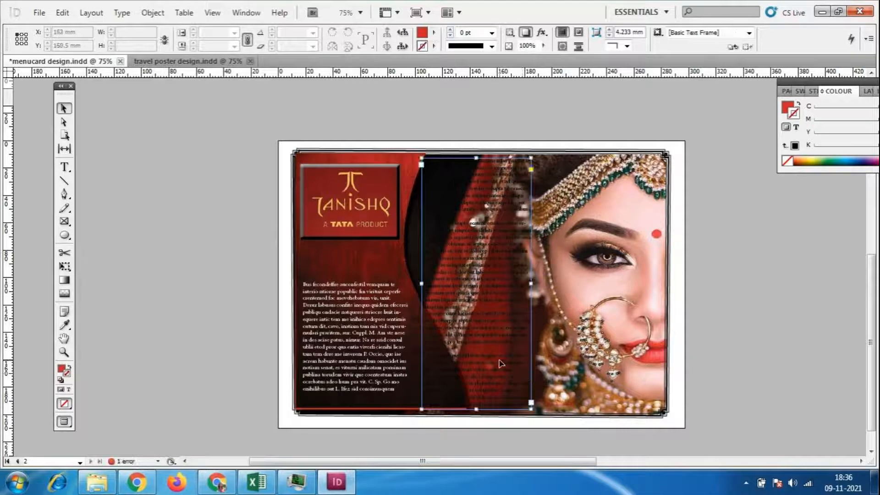
# - Set all the placeholder text in the middle frame to 24 pt and colour it with the Paper swatch
pyautogui.doubleClick(522, 376)
pyautogui.hotkey('ctrl', 'a')
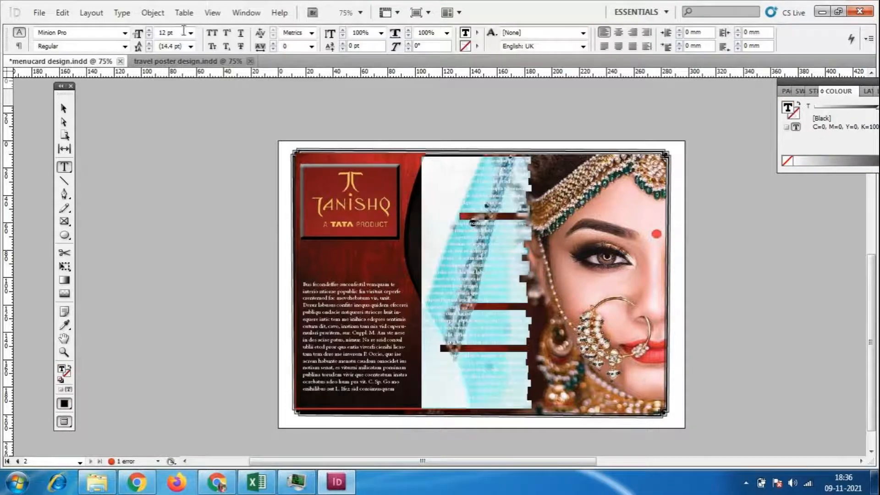
pyautogui.click(190, 32)
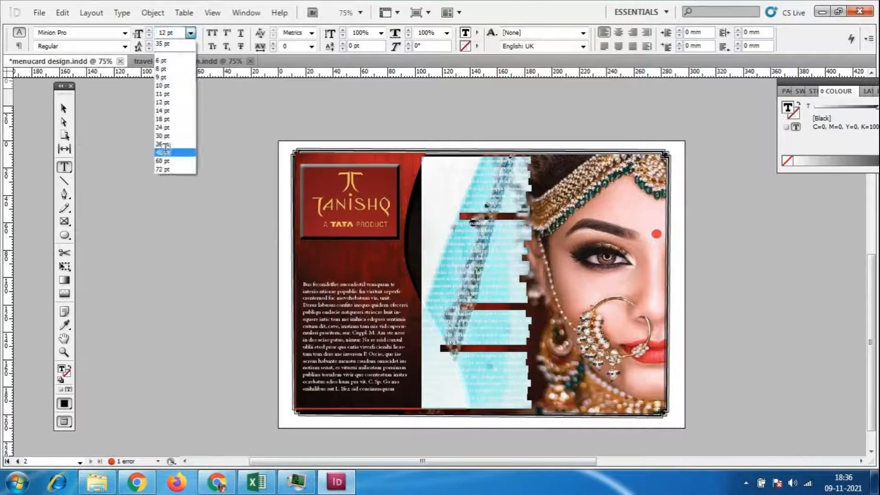
pyautogui.click(164, 143)
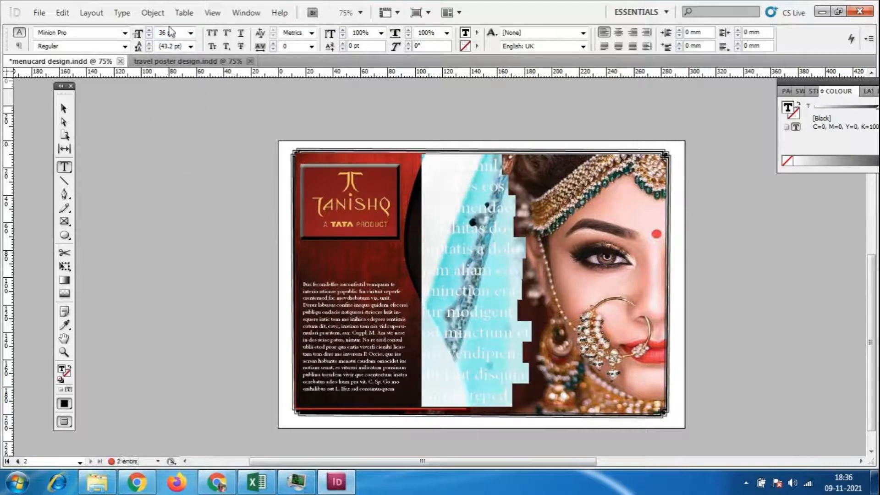
pyautogui.click(190, 32)
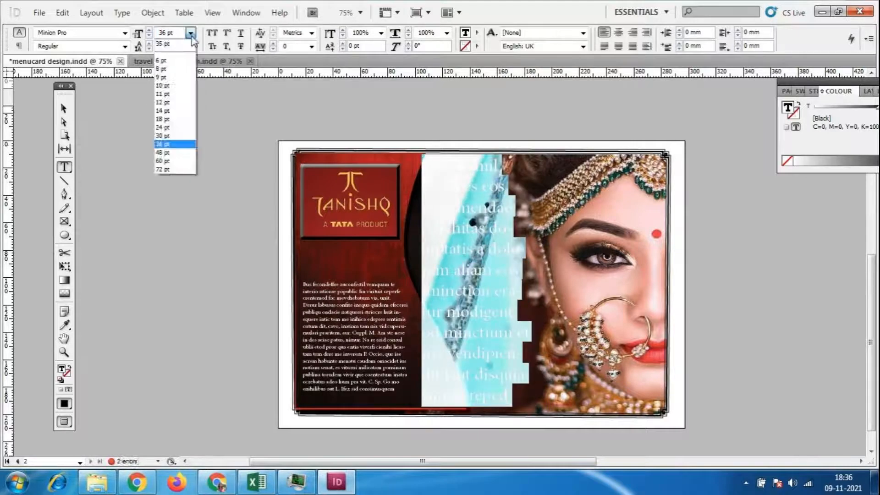
pyautogui.click(169, 127)
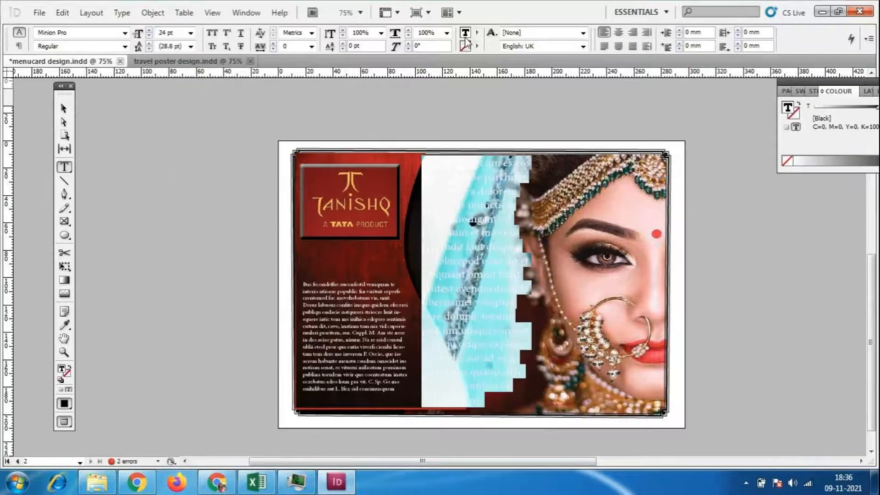
pyautogui.click(477, 32)
pyautogui.click(497, 60)
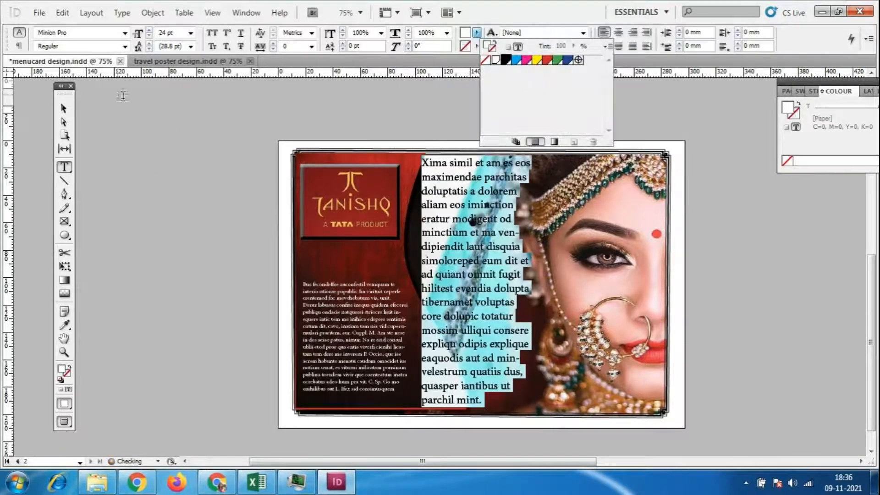
# - Widen the middle placeholder text frame towards the woman's face to about 90 mm and deselect it
pyautogui.click(64, 108)
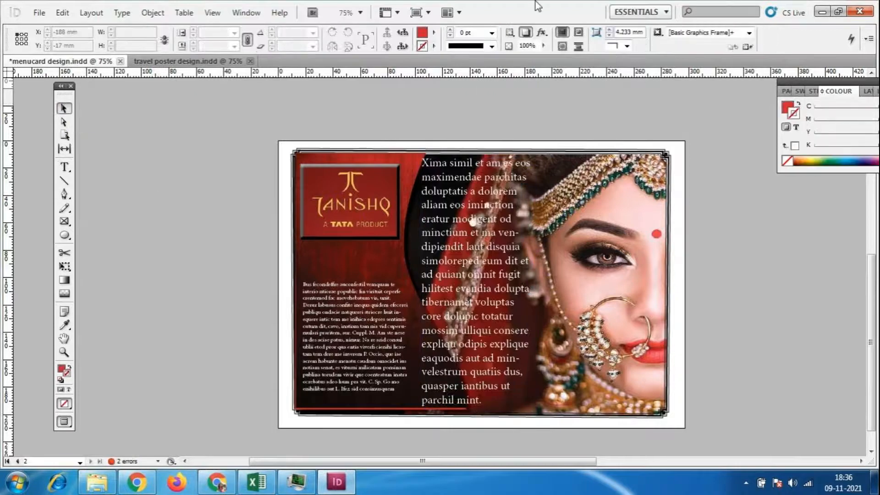
pyautogui.click(447, 277)
pyautogui.moveTo(531, 283); pyautogui.dragTo(544, 284)
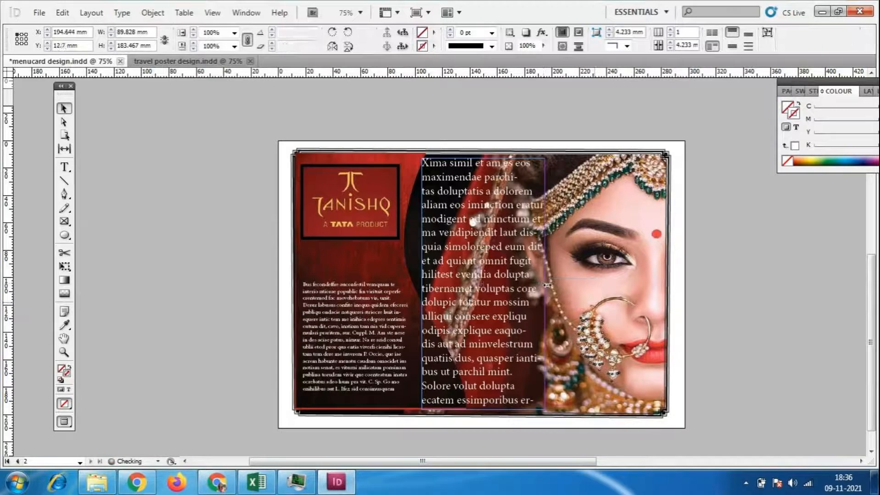
pyautogui.click(769, 324)
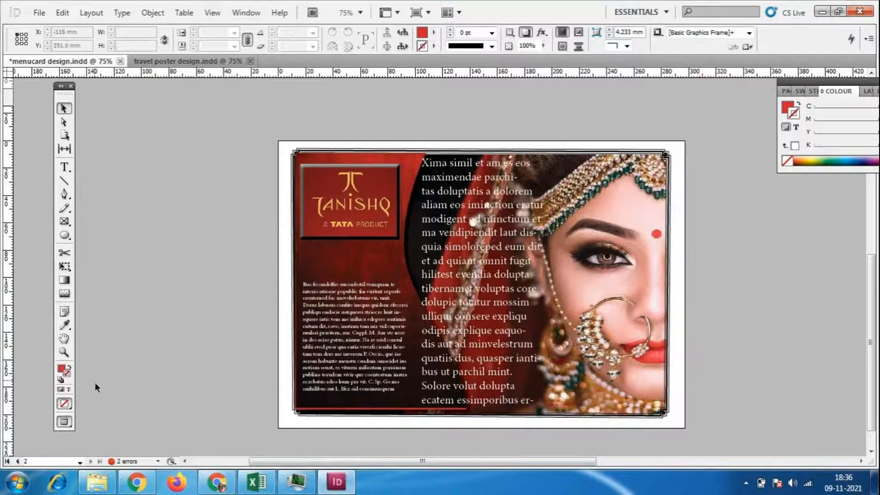
# - Set all the text in the frame below the Tanishq logo to 24 pt
pyautogui.doubleClick(347, 341)
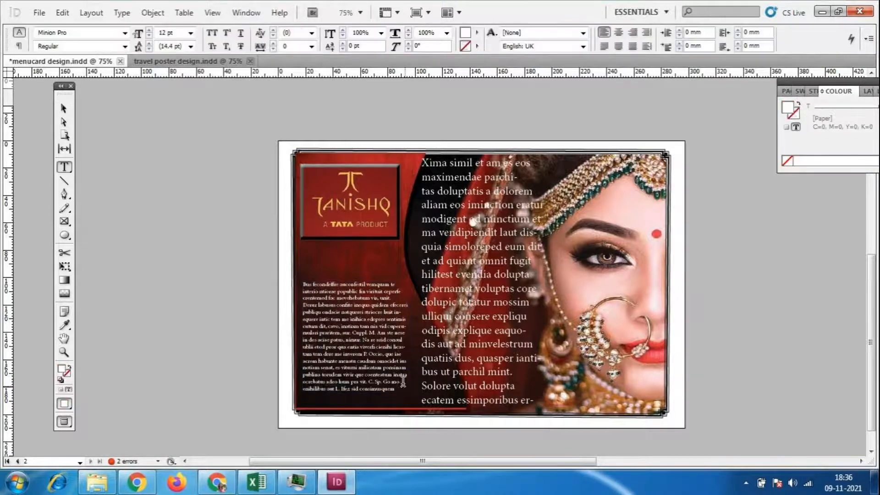
pyautogui.moveTo(397, 388); pyautogui.dragTo(272, 274)
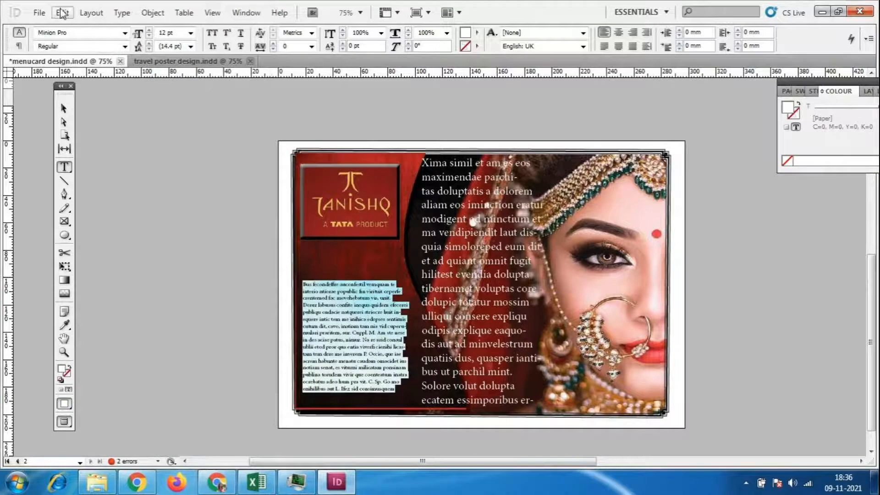
pyautogui.click(191, 33)
pyautogui.click(179, 130)
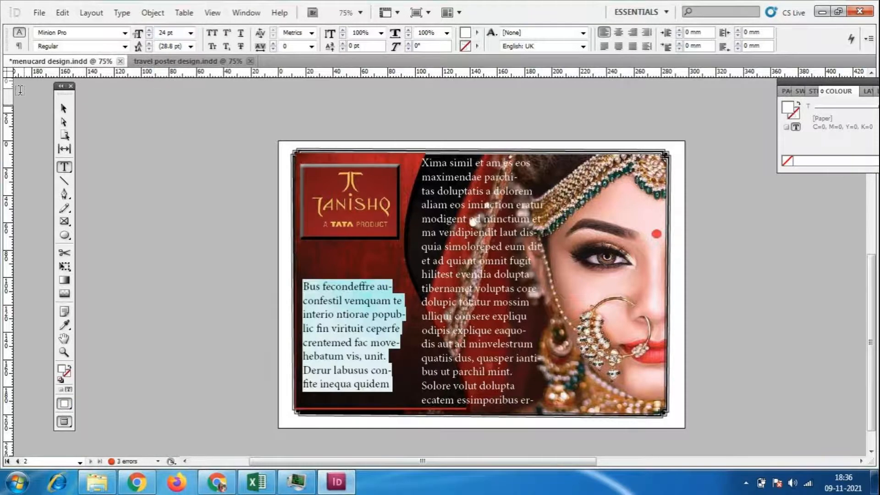
pyautogui.click(64, 109)
pyautogui.click(148, 211)
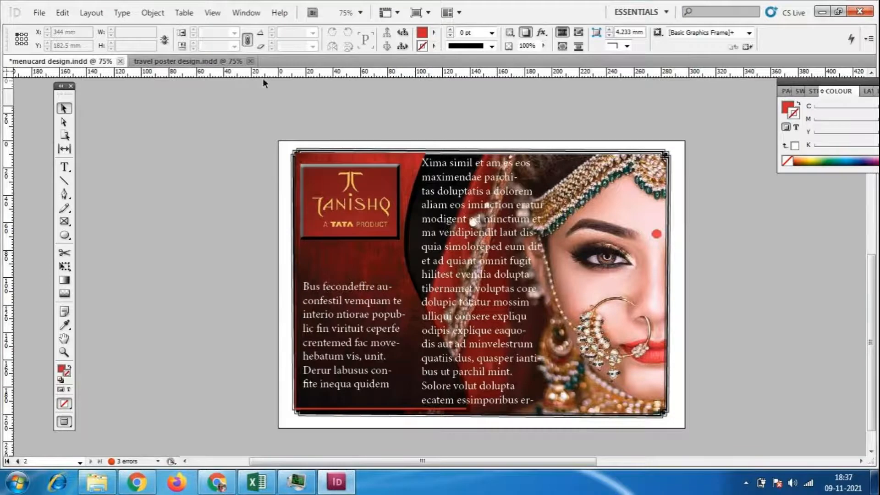
# - Review the travel poster document and the Burger King menu page, and return to the Tanishq page
pyautogui.click(152, 63)
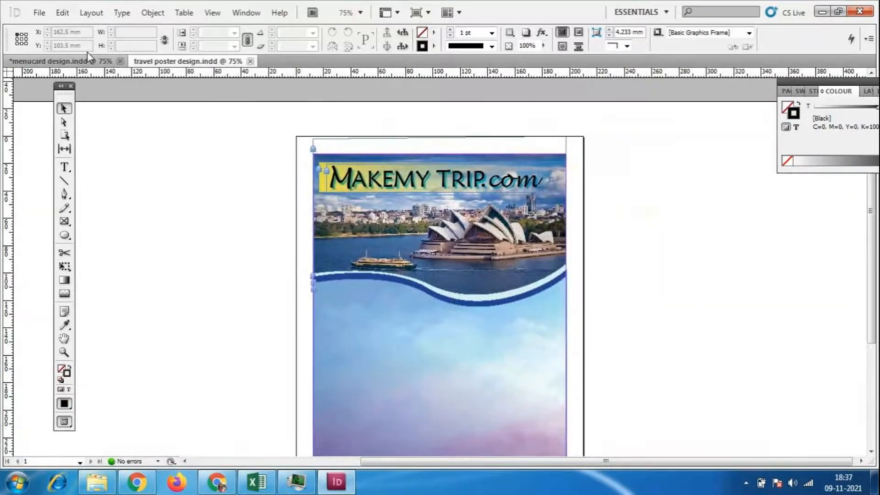
pyautogui.click(83, 62)
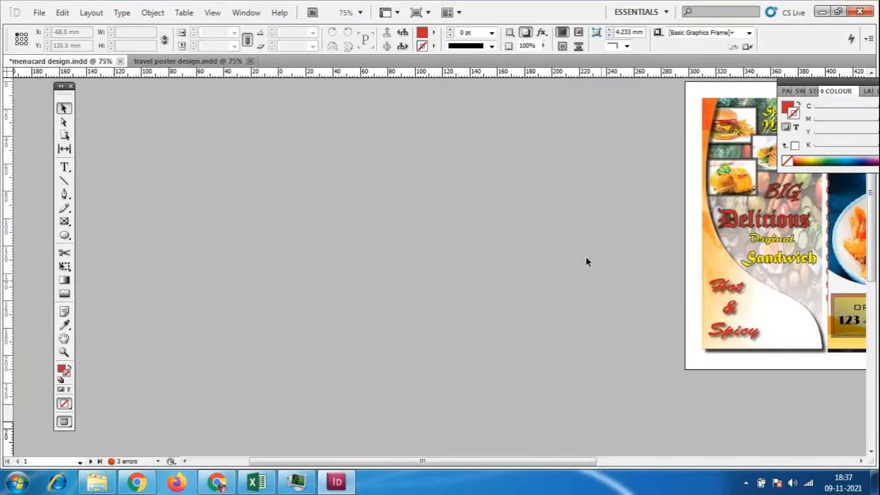
pyautogui.moveTo(545, 467); pyautogui.dragTo(713, 464)
pyautogui.scroll(1, 718, 367)
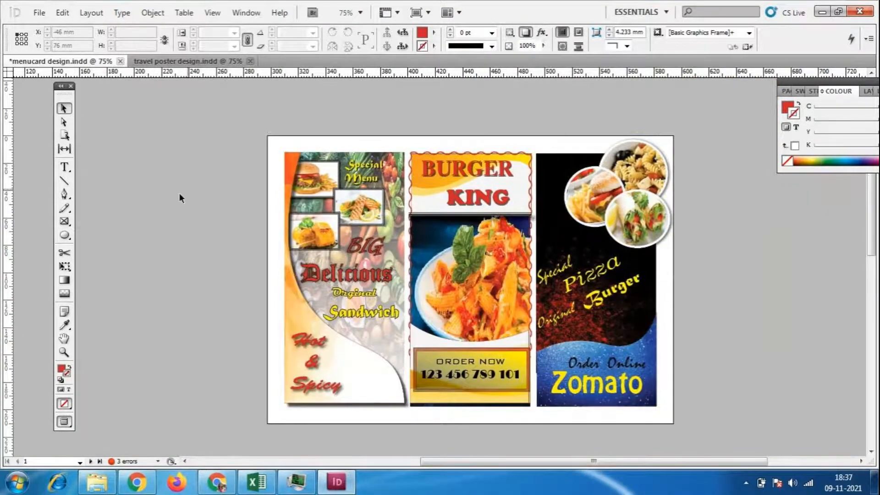
pyautogui.scroll(-10, 568, 210)
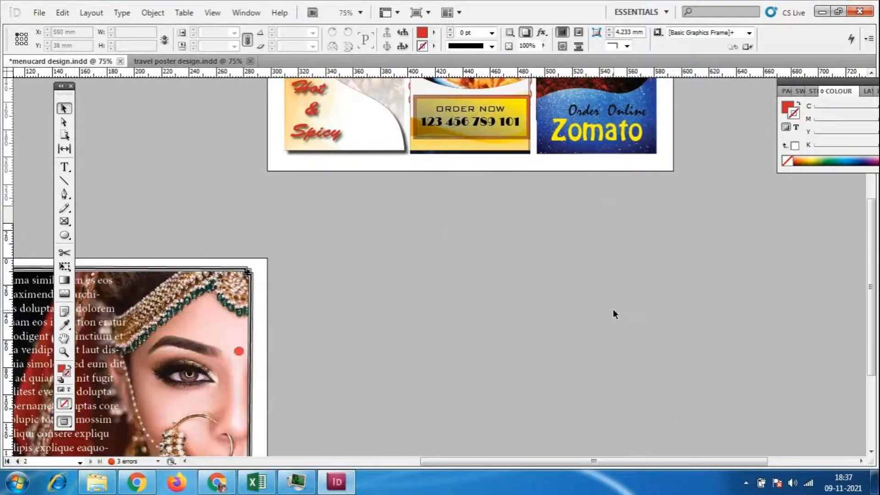
pyautogui.moveTo(634, 463); pyautogui.dragTo(520, 457)
pyautogui.scroll(-5, 509, 237)
pyautogui.scroll(2, 509, 236)
# - Give the middle text frame a black stroke with the wavy line style and a weight of 6 pt
pyautogui.click(346, 351)
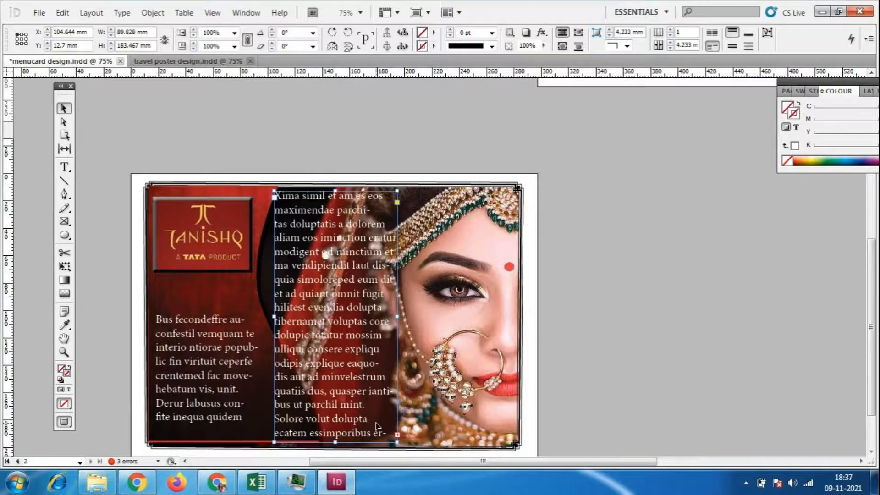
pyautogui.click(434, 46)
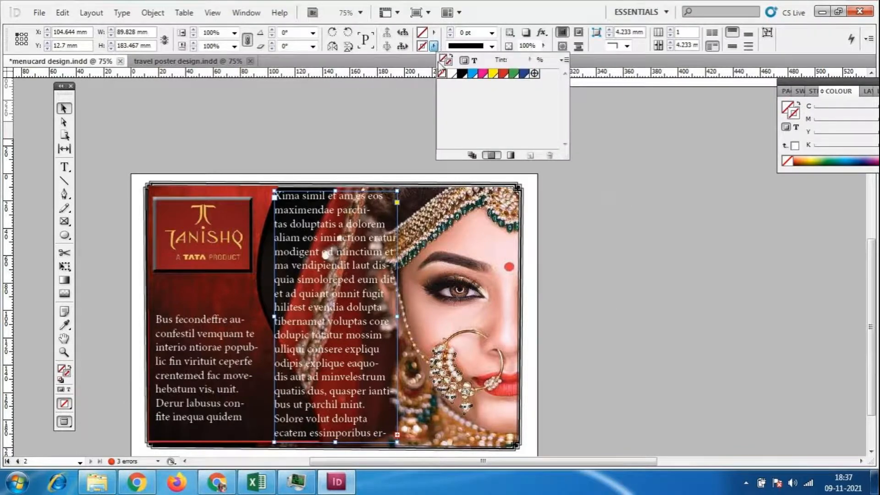
pyautogui.click(463, 74)
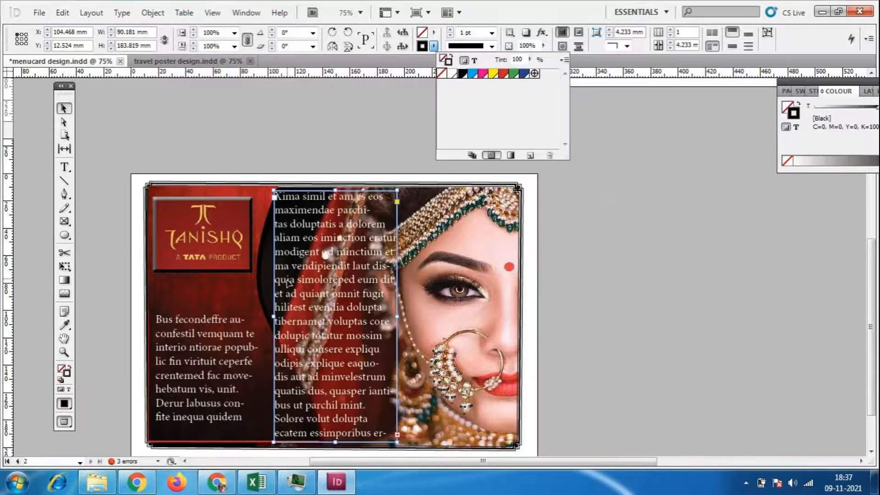
pyautogui.click(491, 46)
pyautogui.click(479, 204)
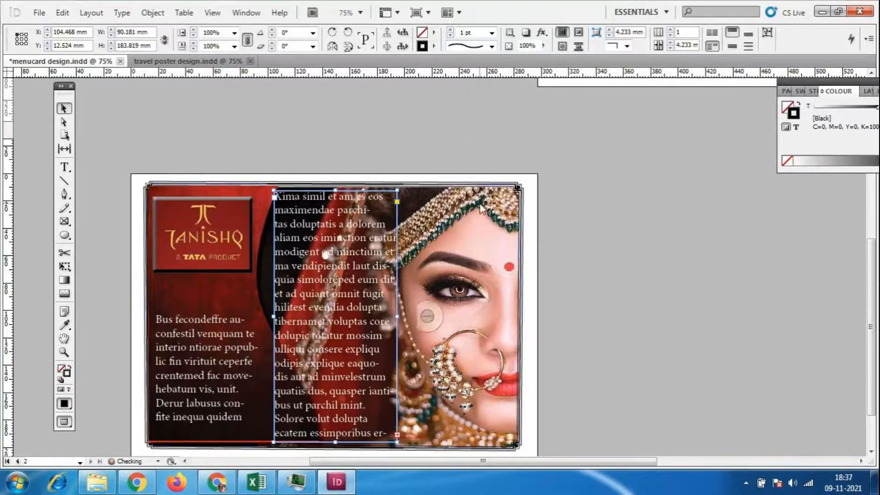
pyautogui.click(492, 32)
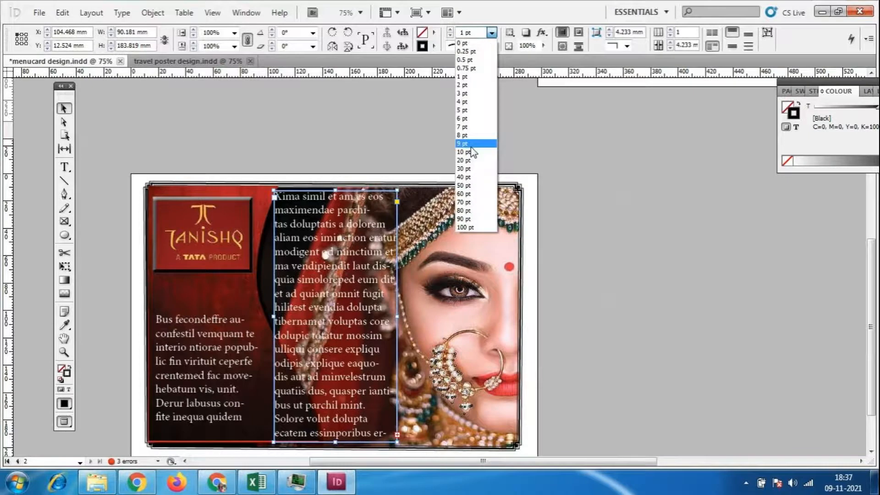
pyautogui.click(463, 119)
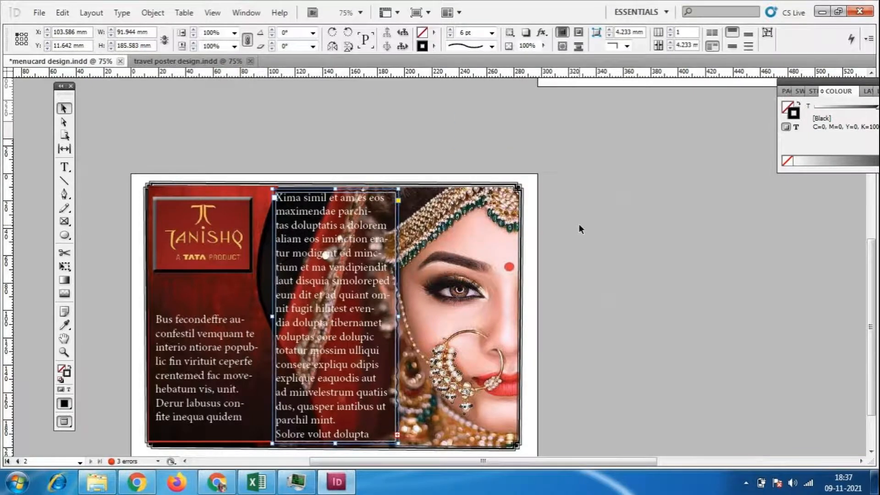
pyautogui.click(610, 230)
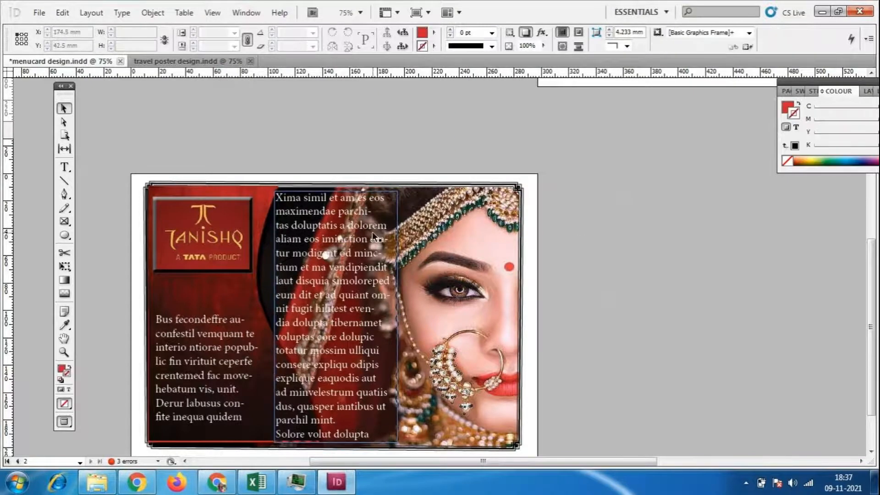
# - Recolour the wavy stroke around the middle text frame with the Paper swatch
pyautogui.click(396, 197)
pyautogui.click(434, 46)
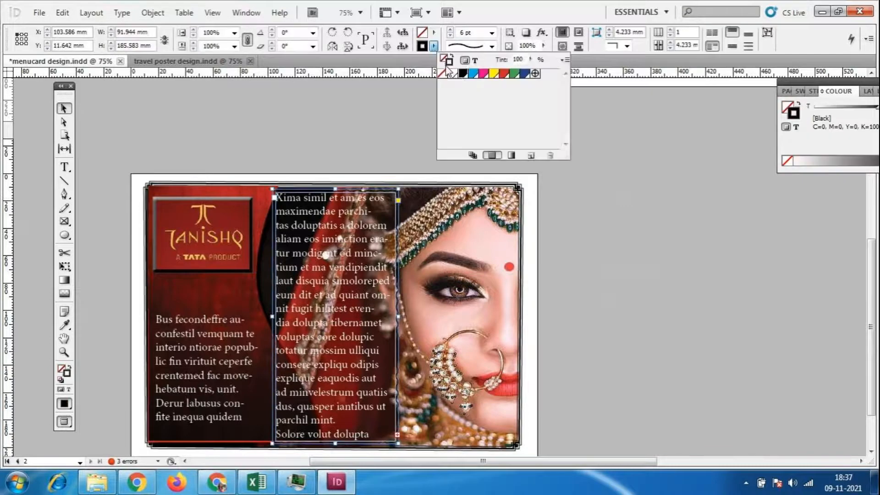
pyautogui.click(453, 73)
pyautogui.click(701, 353)
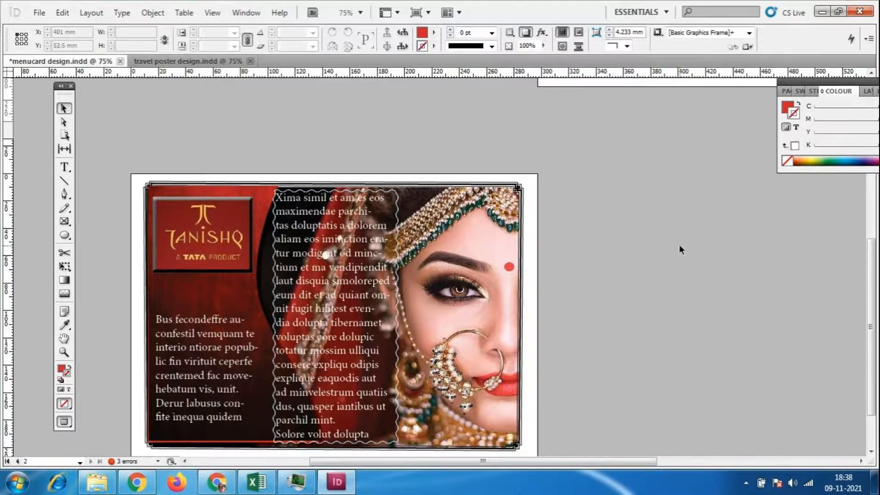
# - Insert line breaks in the middle column's text after "laut disquia" and after "tibernamet voluptas", and leave text editing
pyautogui.scroll(-2, 647, 153)
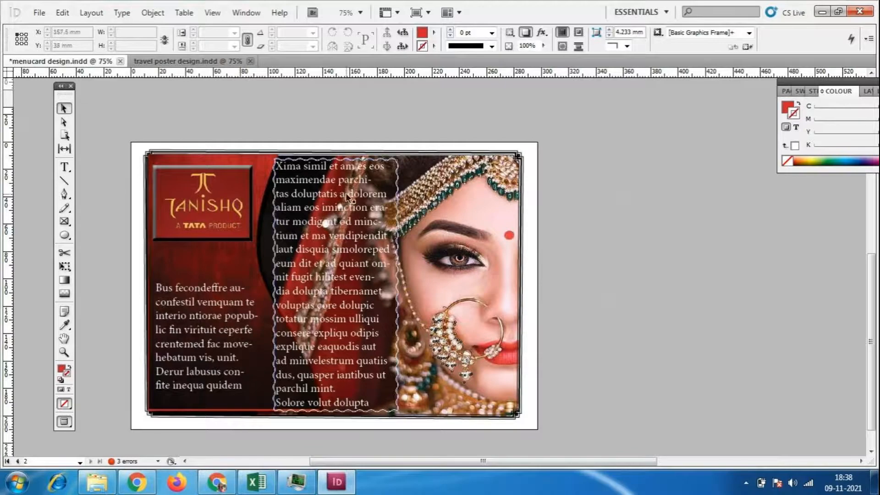
pyautogui.doubleClick(345, 404)
pyautogui.click(350, 255)
pyautogui.press('Return')
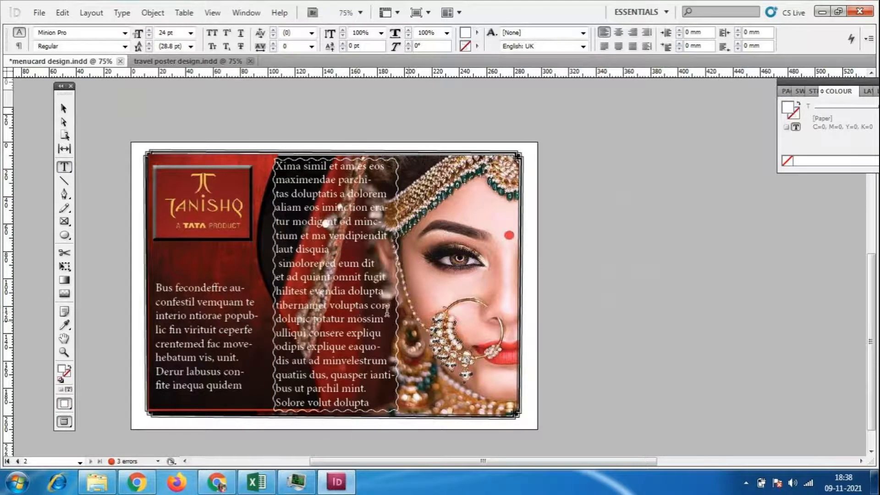
pyautogui.press('Return')
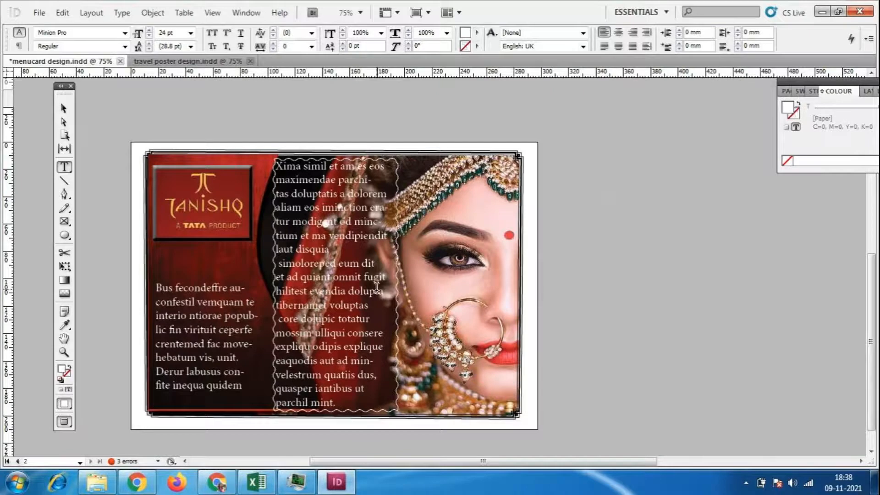
pyautogui.scroll(-1, 376, 287)
pyautogui.scroll(2, 305, 351)
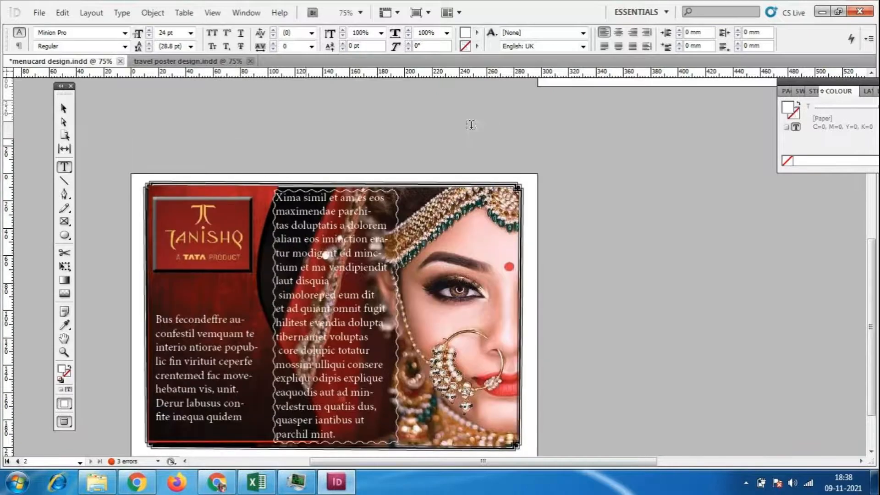
pyautogui.click(64, 109)
pyautogui.click(785, 285)
pyautogui.scroll(-1, 786, 285)
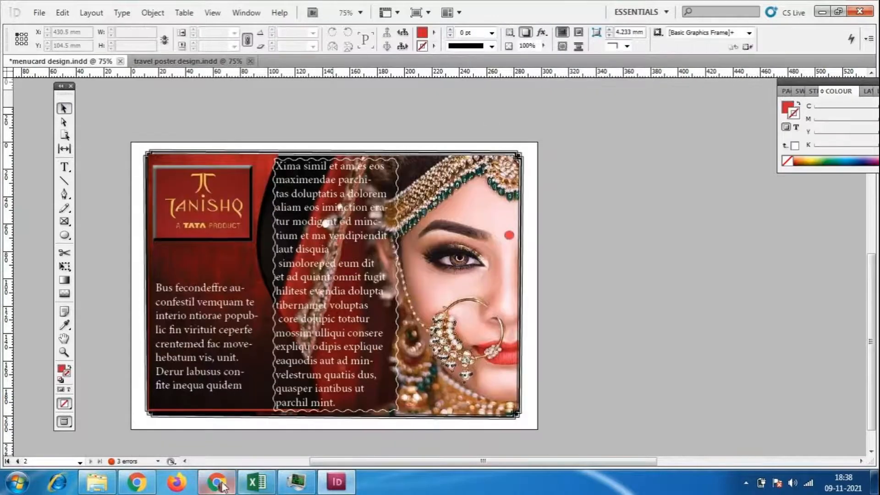
# - Check the participant grid in the GoToMeeting browser window and return to the InDesign layout
pyautogui.click(218, 483)
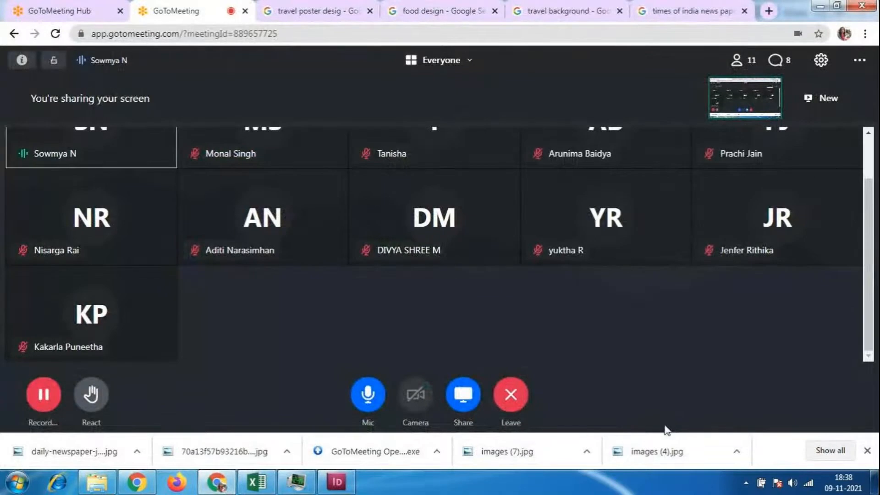
pyautogui.scroll(1, 870, 291)
pyautogui.scroll(1, 871, 291)
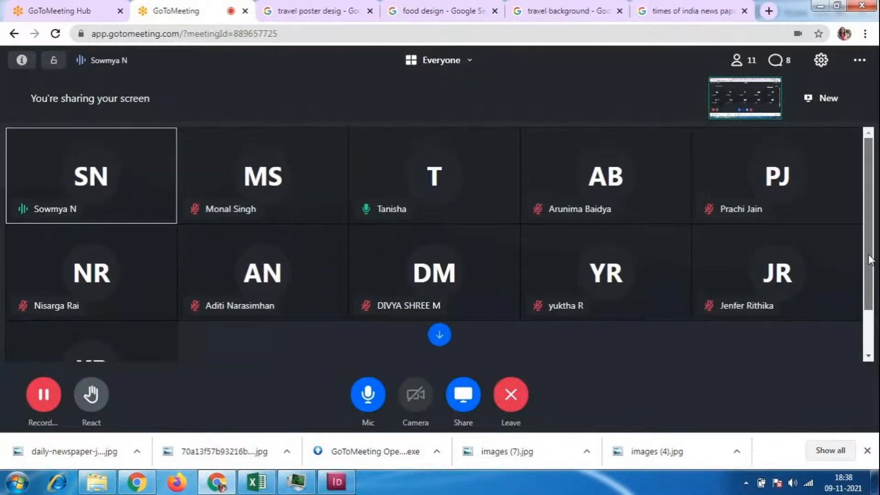
pyautogui.scroll(-2, 871, 257)
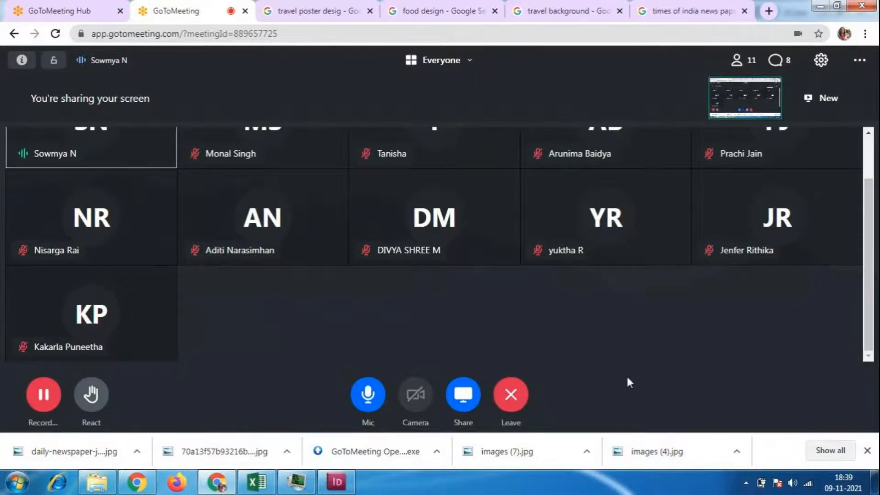
pyautogui.moveTo(869, 234); pyautogui.dragTo(870, 195)
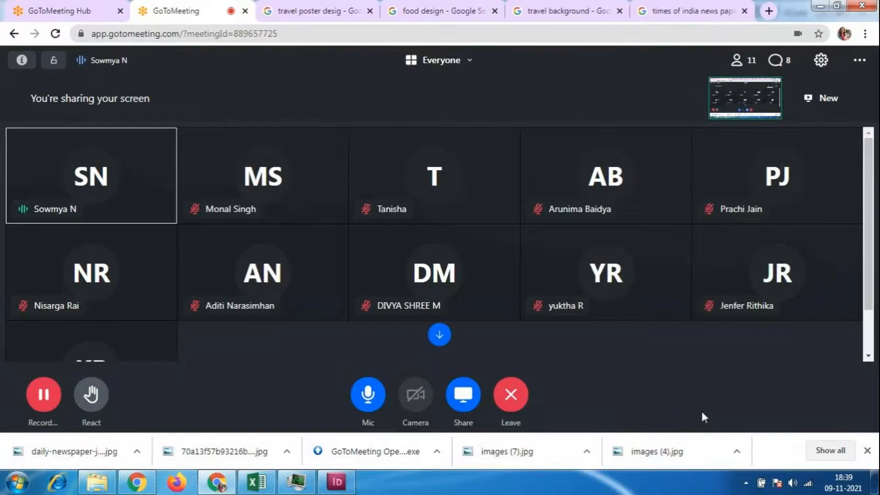
pyautogui.moveTo(872, 278); pyautogui.dragTo(874, 191)
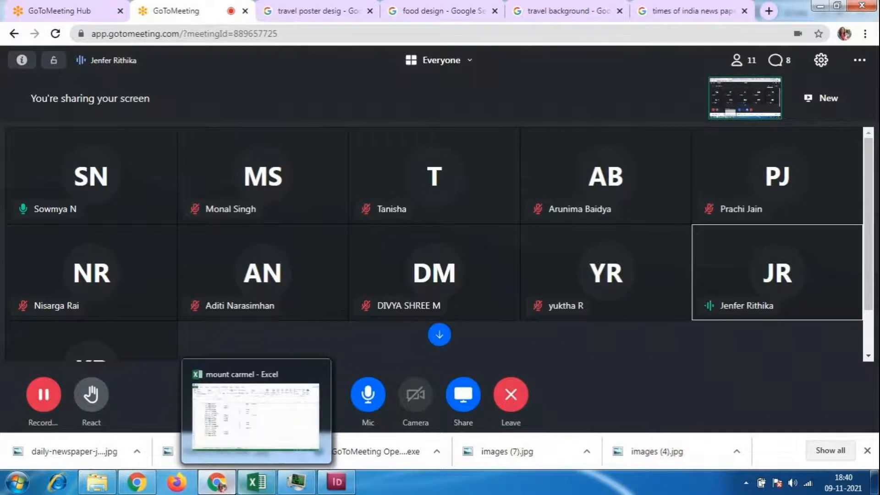
pyautogui.click(232, 485)
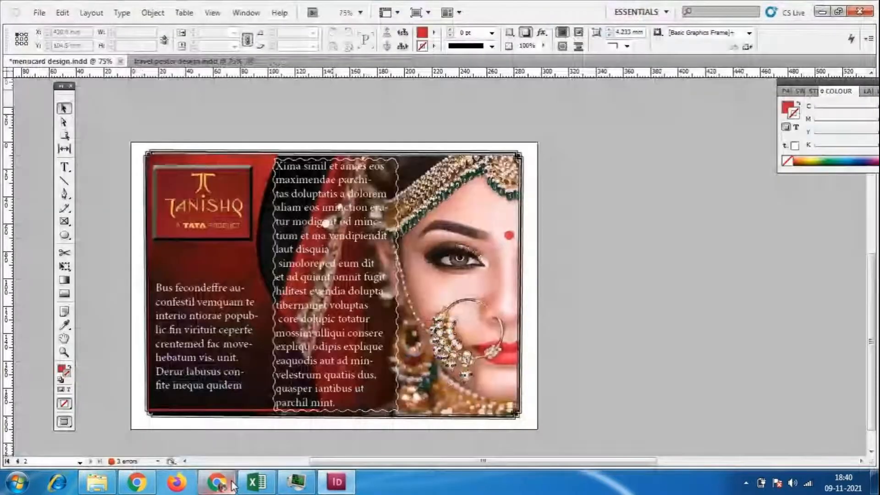
pyautogui.moveTo(649, 462); pyautogui.dragTo(610, 463)
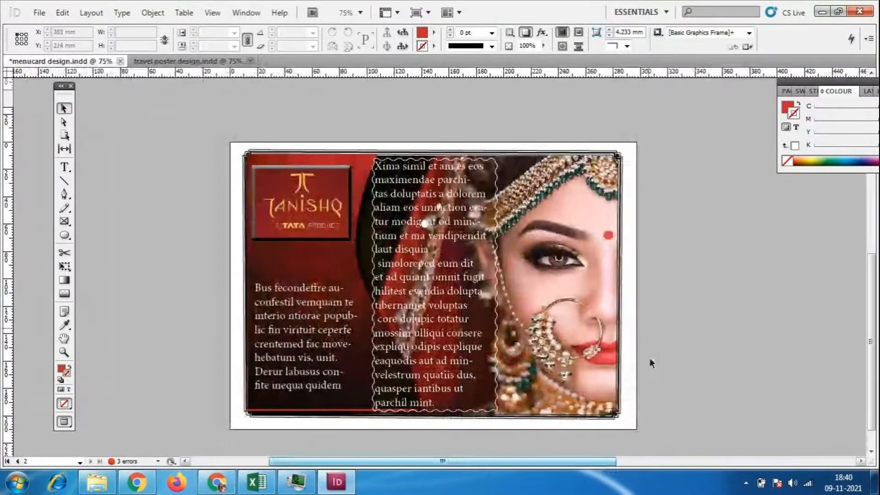
pyautogui.click(82, 464)
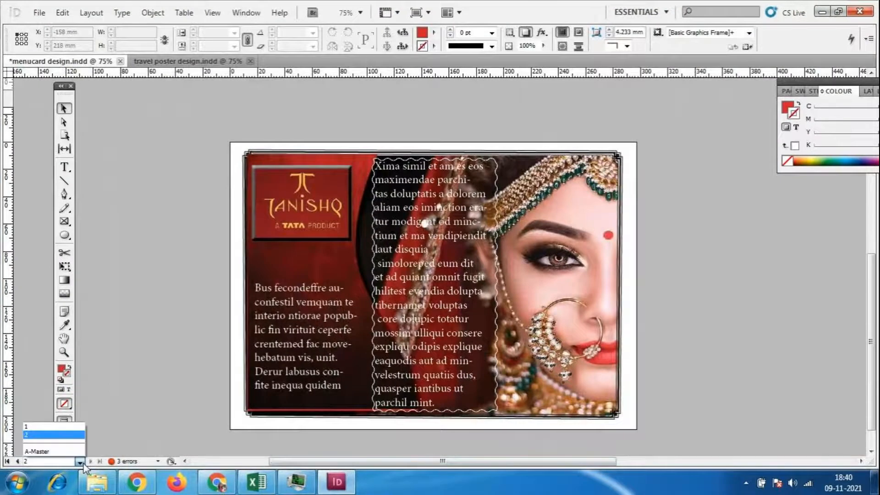
pyautogui.click(835, 437)
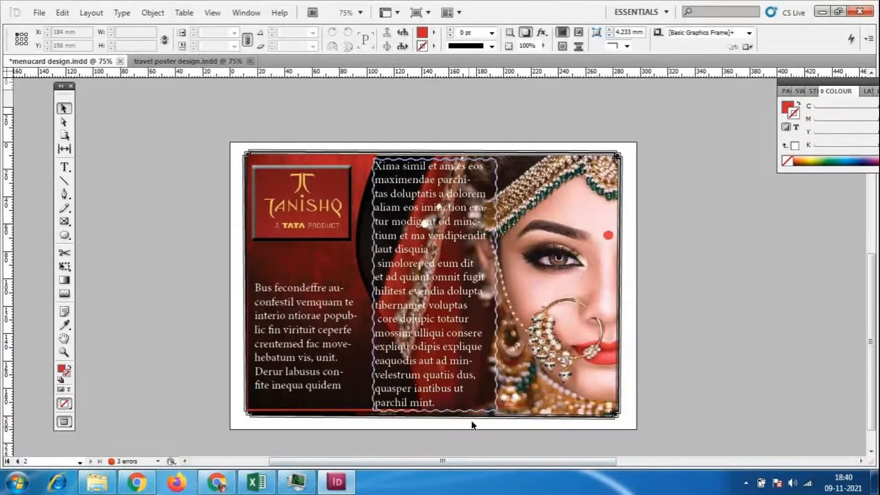
pyautogui.click(340, 487)
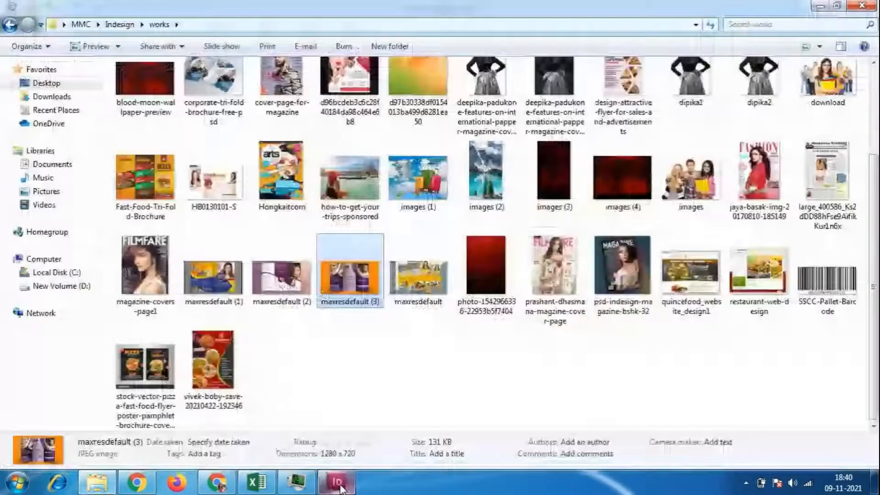
# - Bring up the card layout in InDesign, look at the GoToMeeting window in the browser, and come back to InDesign
pyautogui.click(340, 487)
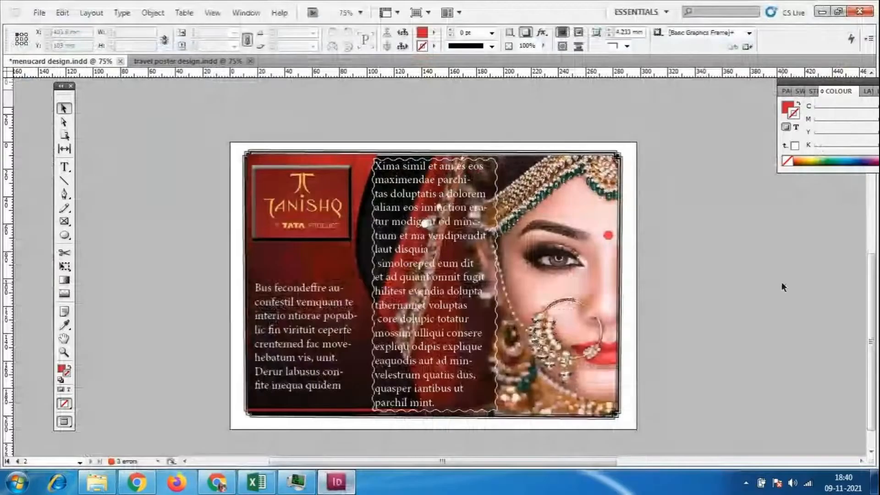
pyautogui.click(218, 483)
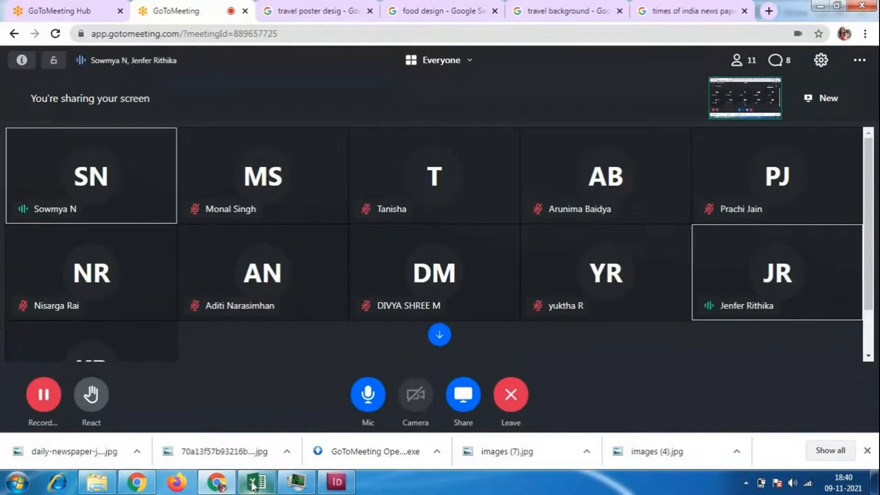
pyautogui.moveTo(255, 484)
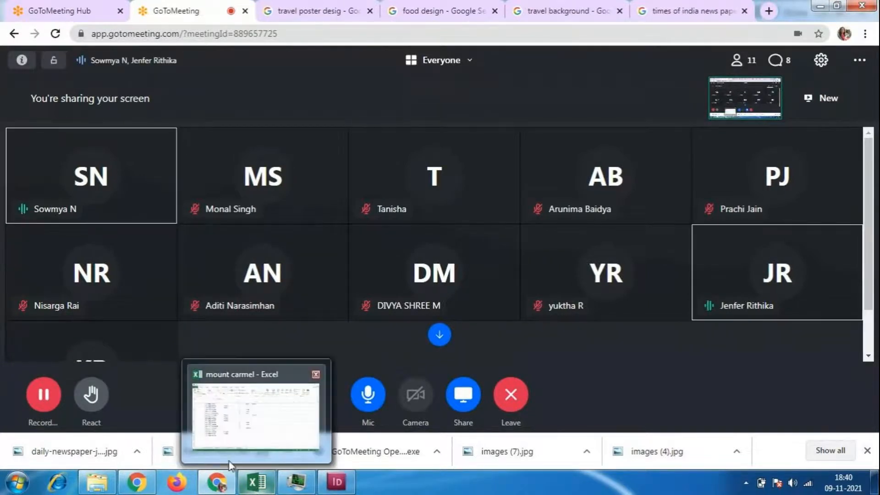
pyautogui.click(336, 482)
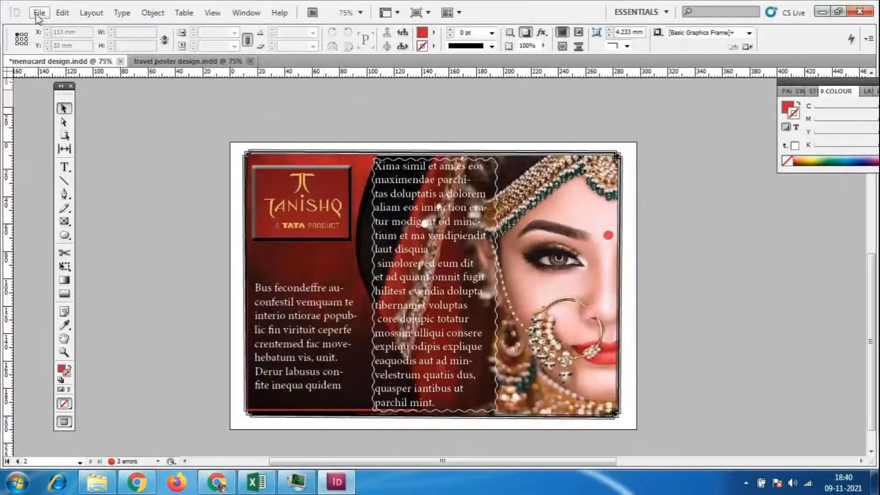
# - Create a new A4 print document with 999 pages, keeping the default preset settings
pyautogui.click(39, 12)
pyautogui.moveTo(46, 25)
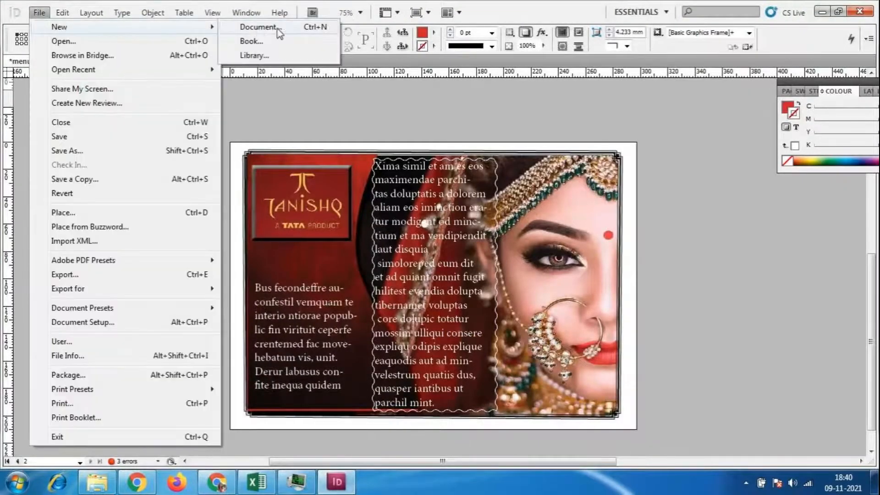
pyautogui.click(262, 27)
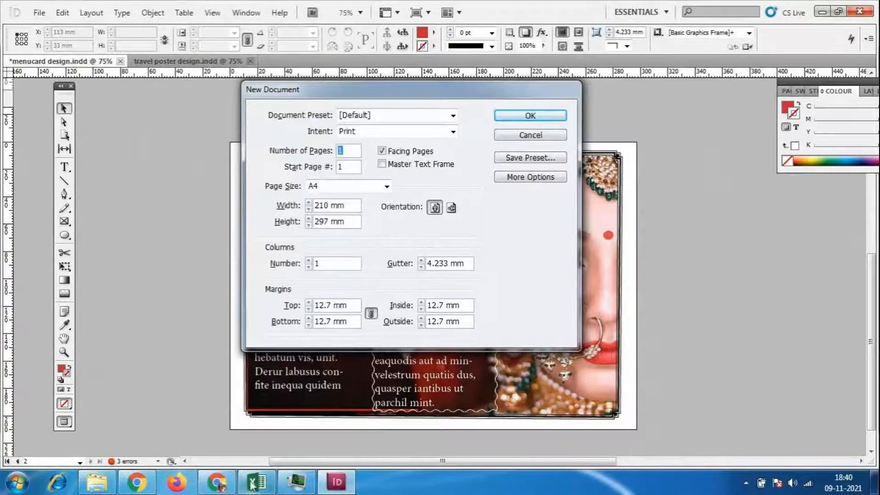
pyautogui.click(224, 484)
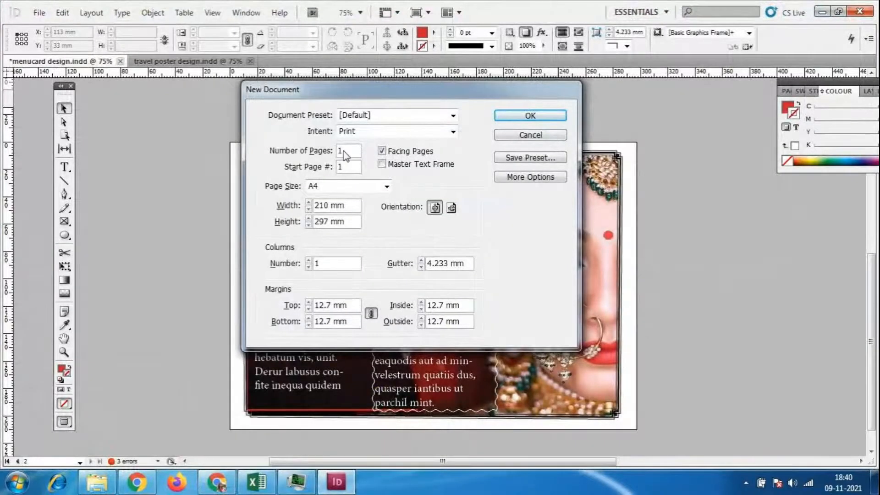
pyautogui.doubleClick(343, 153)
pyautogui.write('999')
pyautogui.click(522, 115)
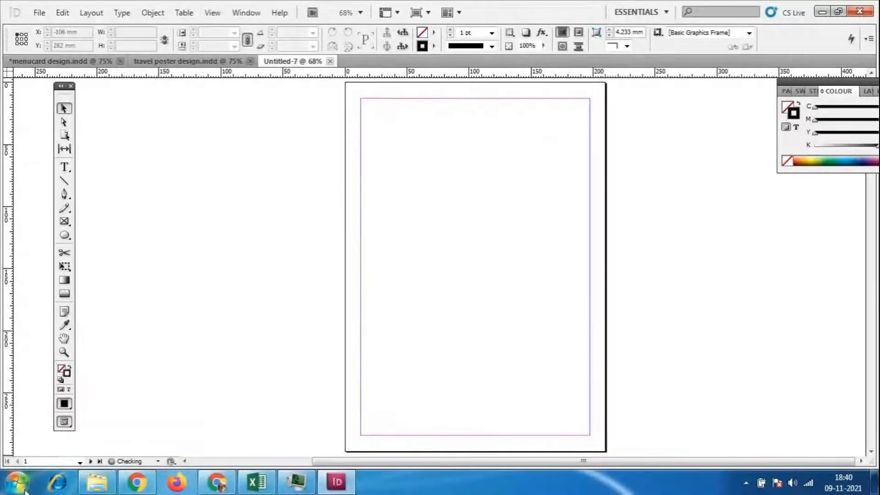
# - Go to the next page of the 999-page document and examine its page list down to the last page
pyautogui.click(90, 461)
pyautogui.click(79, 462)
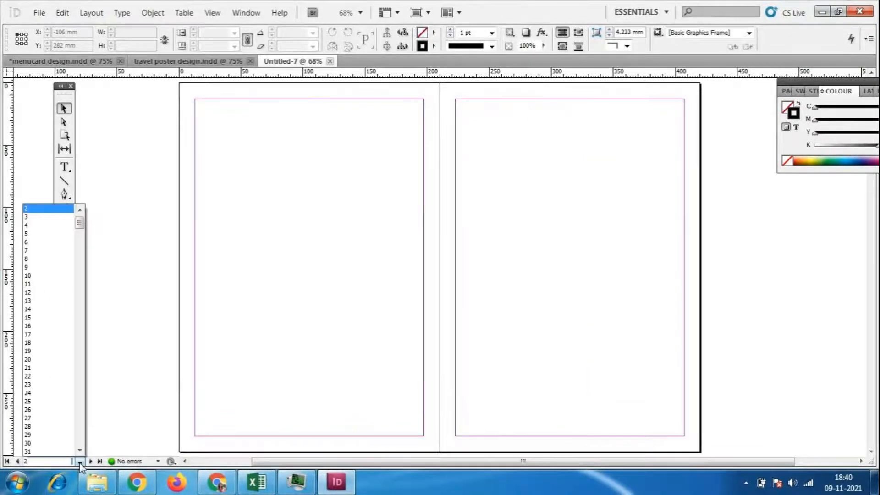
pyautogui.scroll(-1, 80, 224)
pyautogui.moveTo(81, 225); pyautogui.dragTo(90, 458)
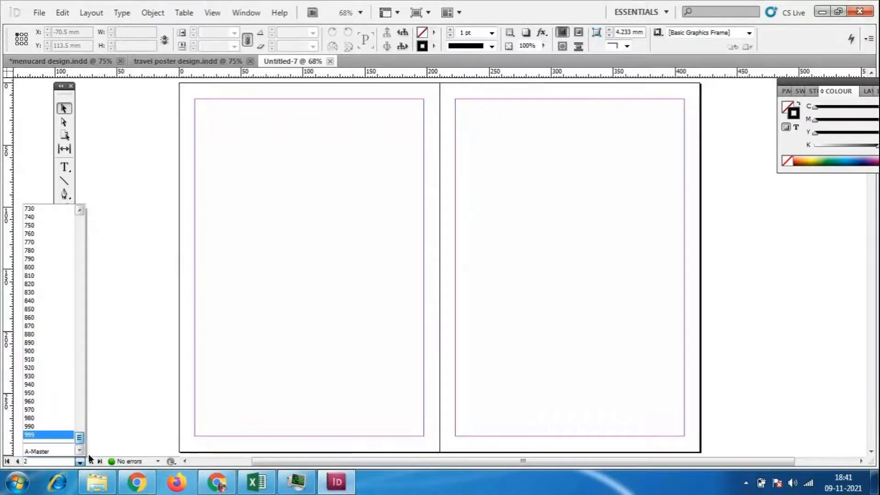
pyautogui.click(144, 326)
# - Create another new A4 document with 1000 pages using the default settings
pyautogui.click(35, 14)
pyautogui.moveTo(157, 28)
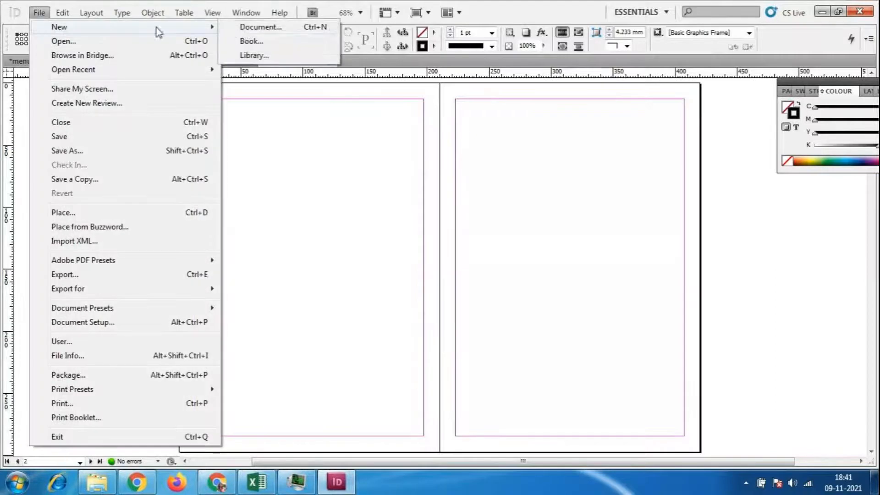
pyautogui.click(238, 28)
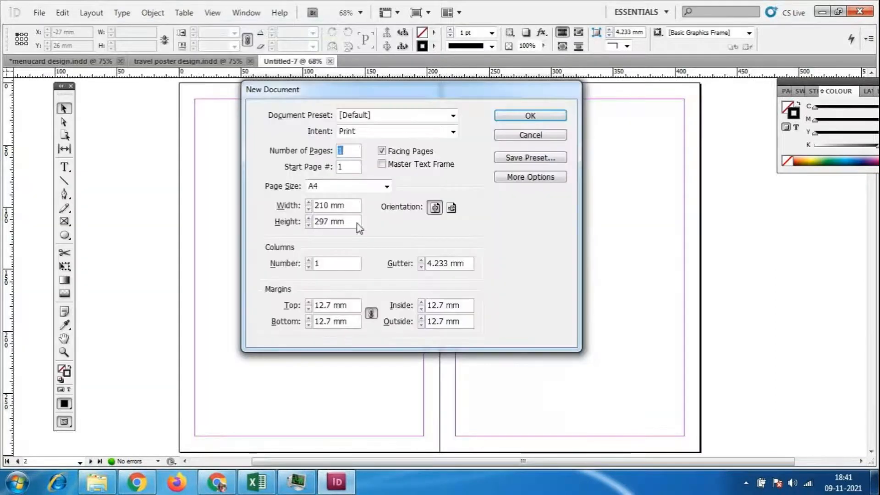
pyautogui.write('1000')
pyautogui.press('Return')
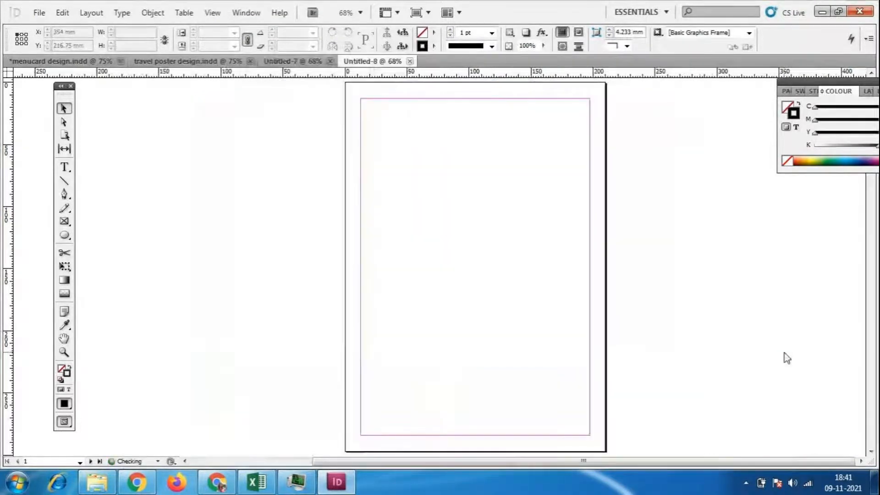
# - Examine the page list of the 1000-page document down to its final page, without changing pages
pyautogui.click(79, 463)
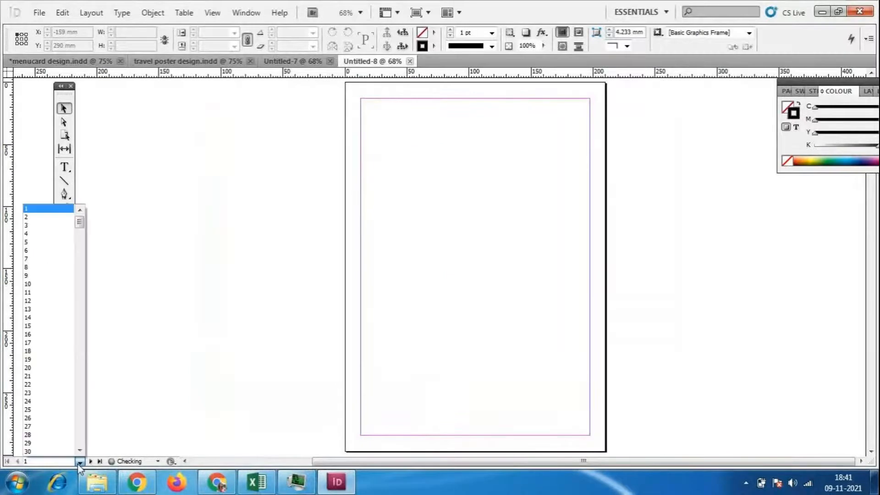
pyautogui.moveTo(79, 223); pyautogui.dragTo(69, 463)
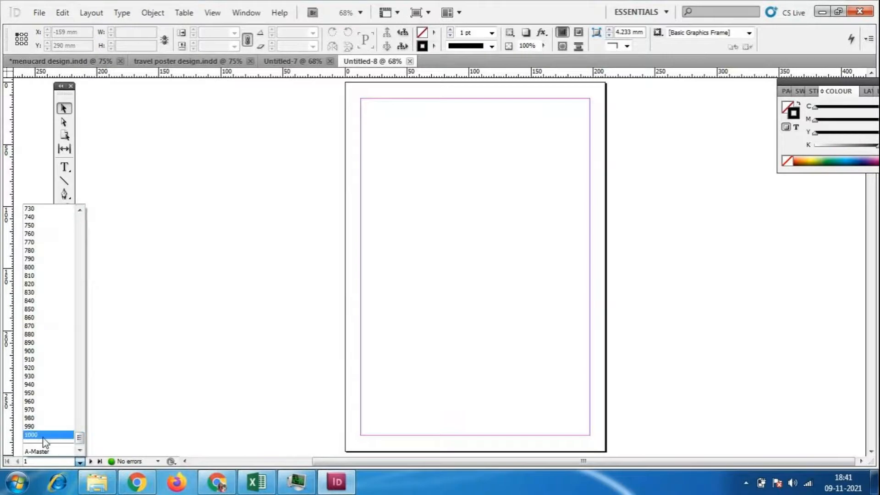
pyautogui.click(368, 188)
# - Create a third new A4 document with 2500 pages using the default settings
pyautogui.click(41, 13)
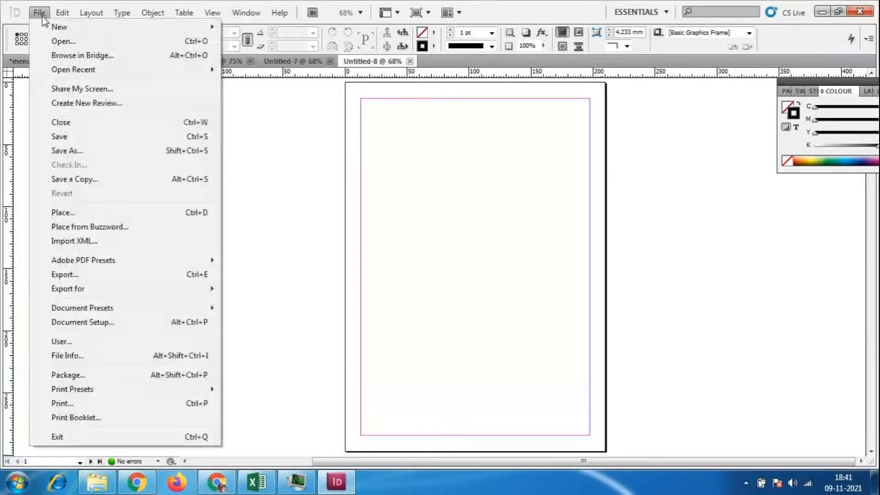
pyautogui.moveTo(46, 23)
pyautogui.click(255, 26)
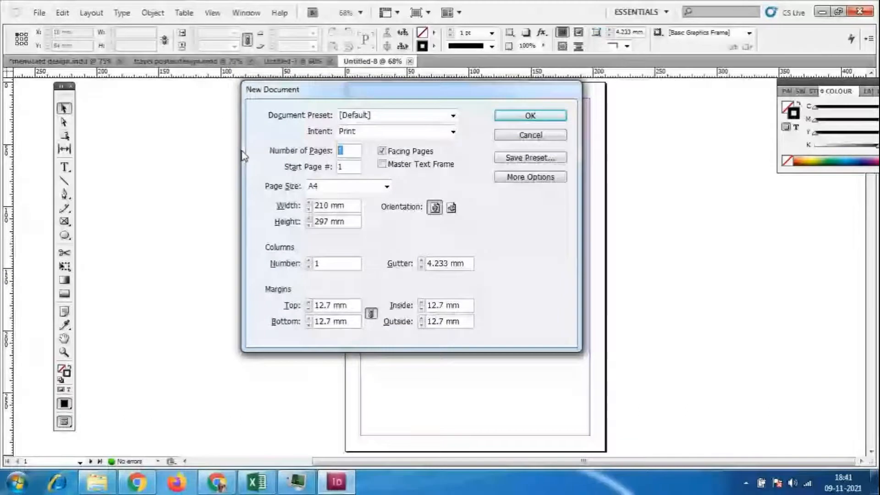
pyautogui.write('2500')
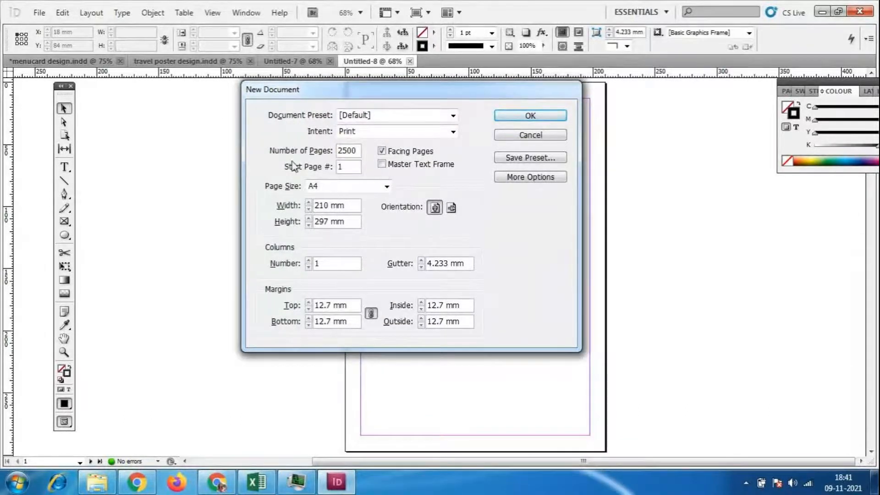
pyautogui.click(530, 120)
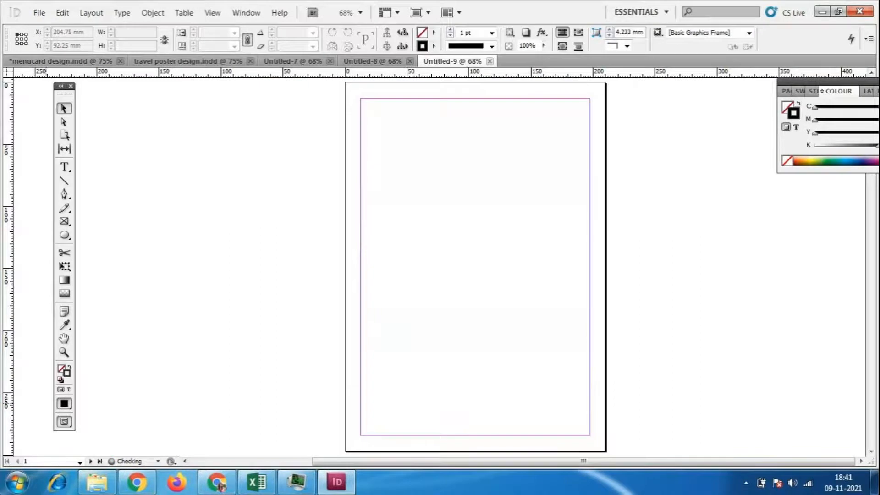
# - Examine the page list of the 2500-page document down to its final page, without changing pages
pyautogui.click(79, 463)
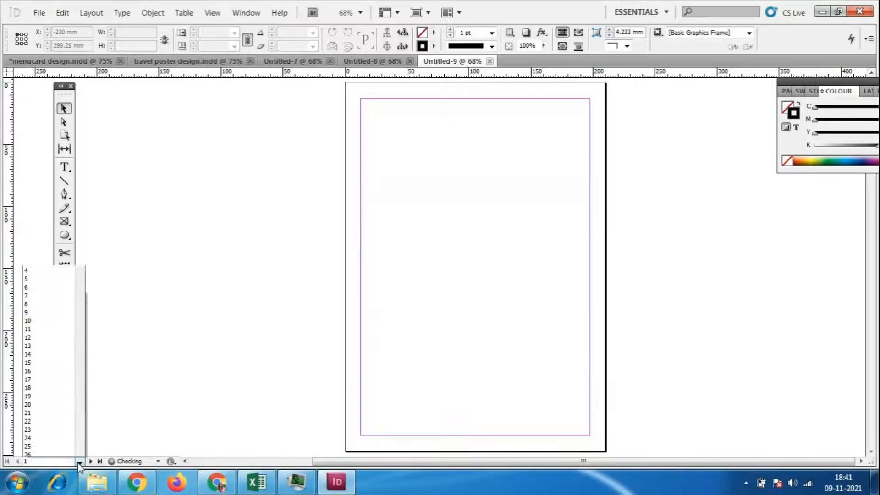
pyautogui.moveTo(80, 222); pyautogui.dragTo(89, 443)
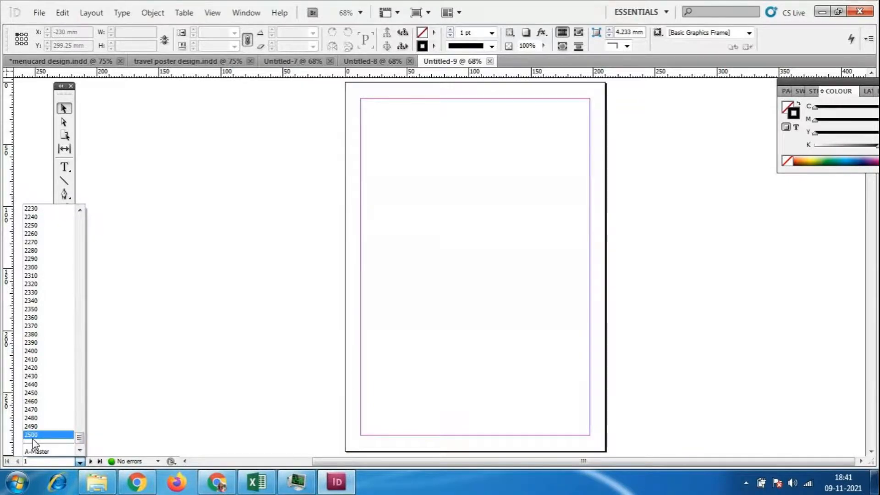
pyautogui.click(237, 289)
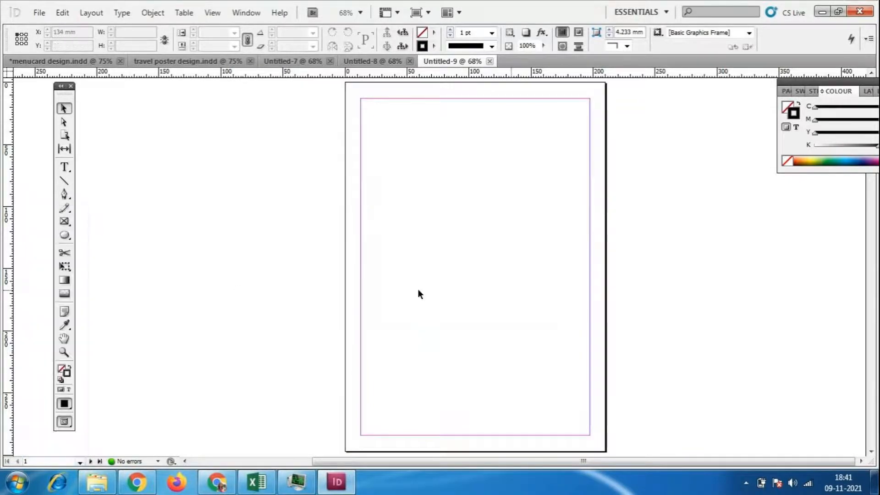
# - Move the Colour panel next to the page, look through the far spreads of the 2500-page document and return to page 1
pyautogui.moveTo(859, 79); pyautogui.dragTo(728, 154)
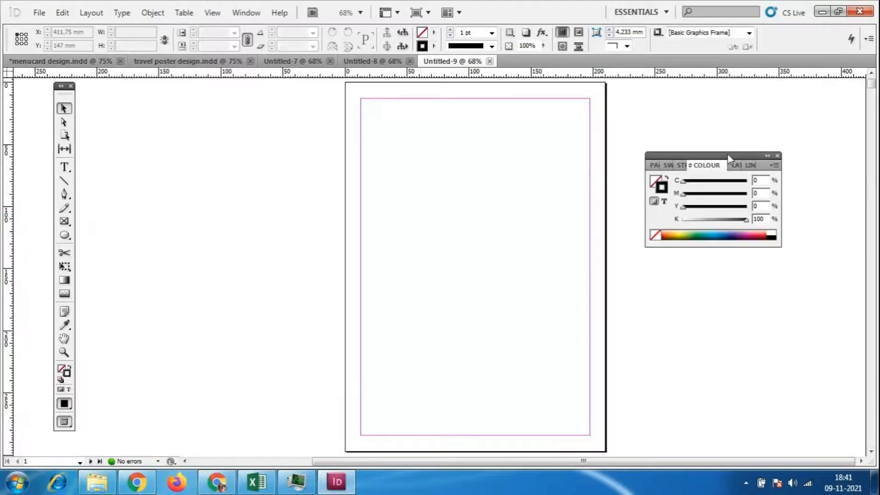
pyautogui.moveTo(873, 87); pyautogui.dragTo(872, 390)
pyautogui.scroll(-2, 496, 236)
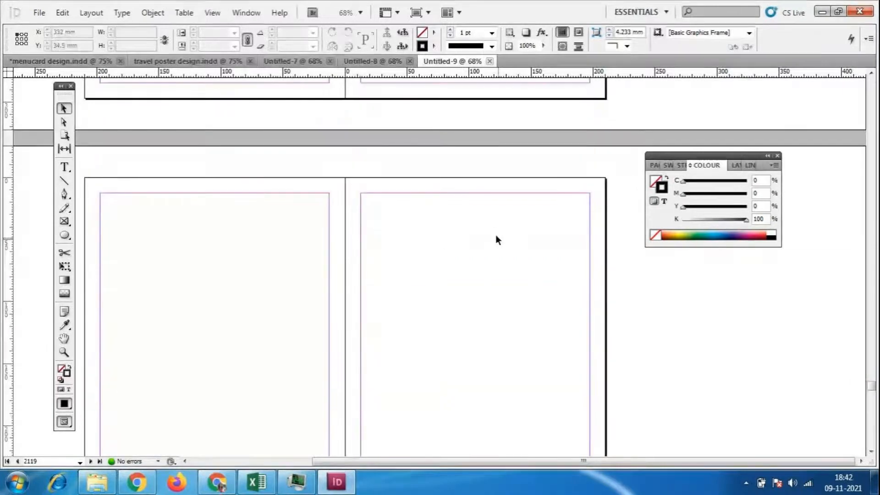
pyautogui.scroll(-2, 467, 208)
pyautogui.scroll(-4, 466, 206)
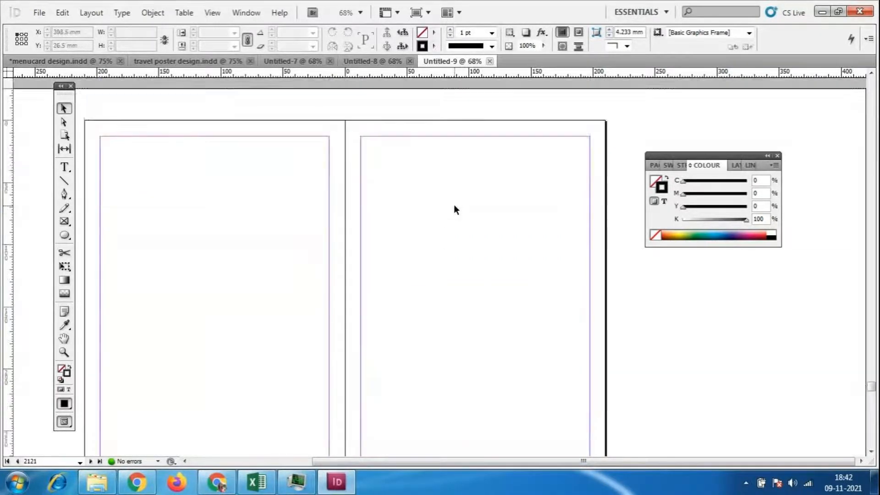
pyautogui.scroll(-4, 445, 201)
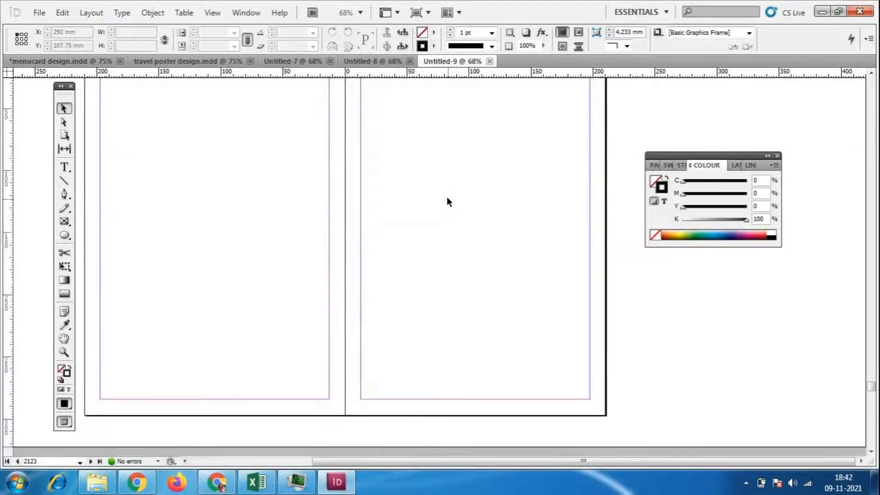
pyautogui.scroll(-4, 445, 194)
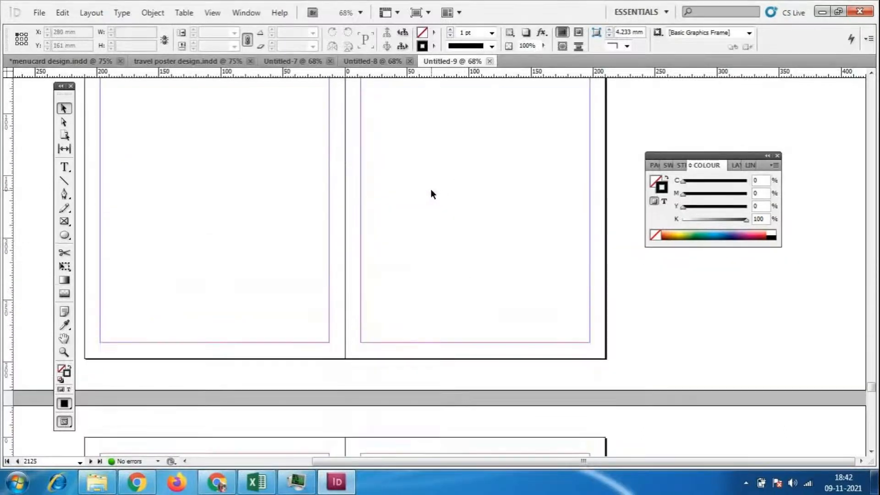
pyautogui.moveTo(872, 391); pyautogui.dragTo(873, 88)
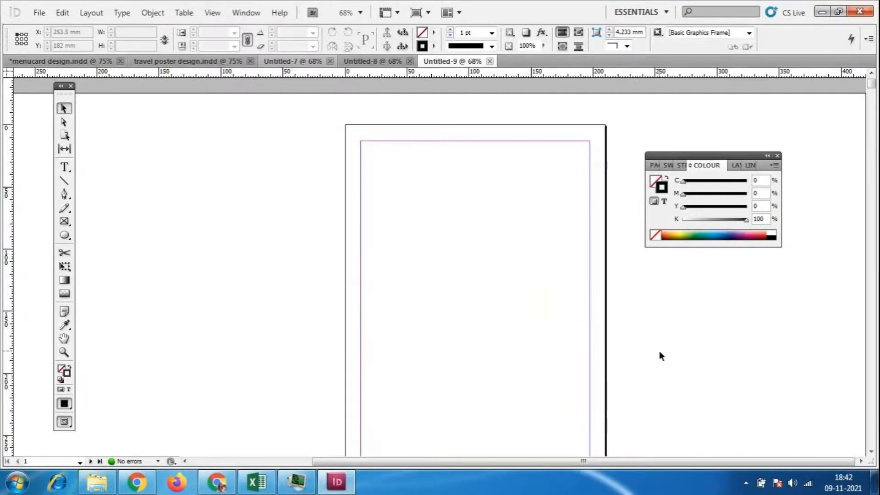
# - Recheck the end of the 2500-page document's page list, staying on page 1
pyautogui.click(80, 462)
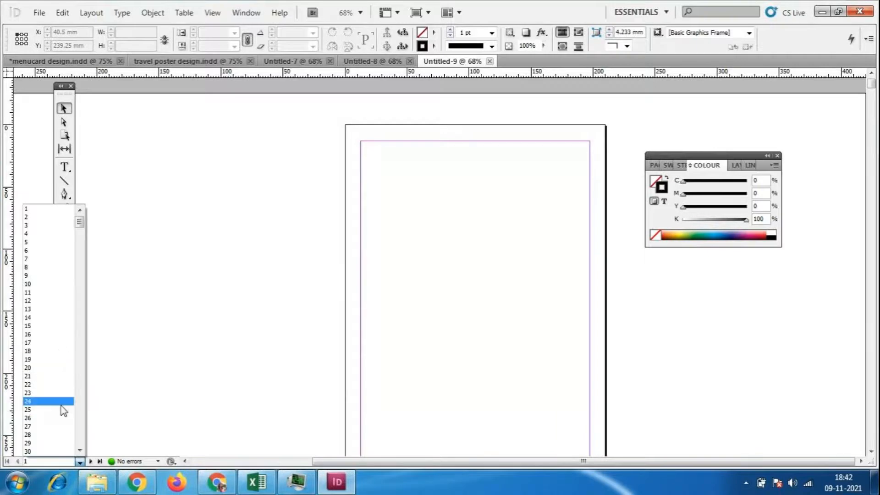
pyautogui.moveTo(80, 222); pyautogui.dragTo(82, 438)
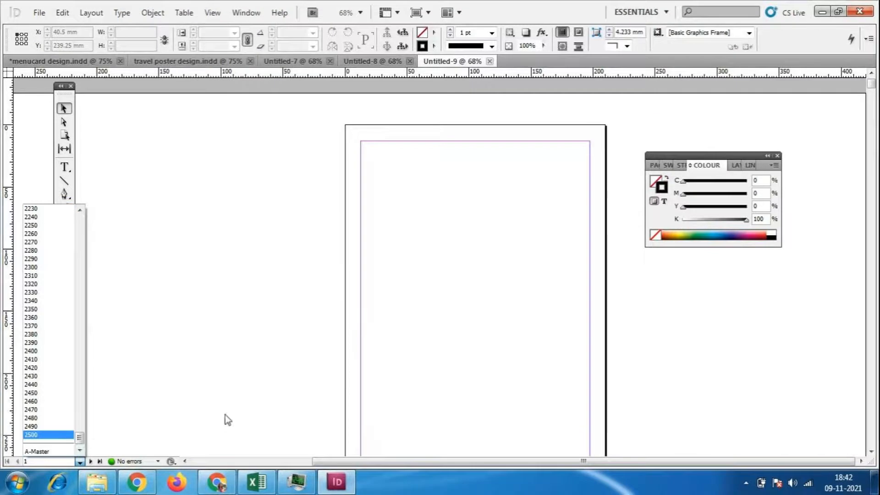
pyautogui.click(240, 356)
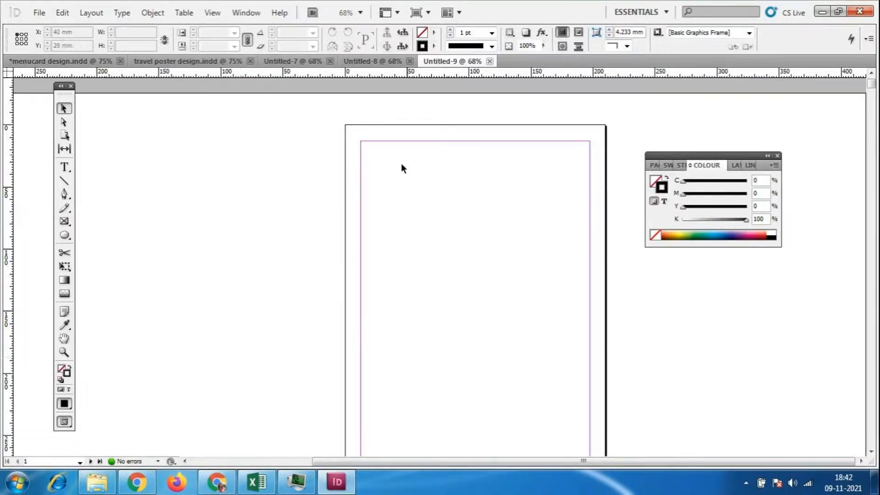
# - Close the 2500-, 1000- and 999-page test documents to get back to the menucard design layout
pyautogui.click(489, 61)
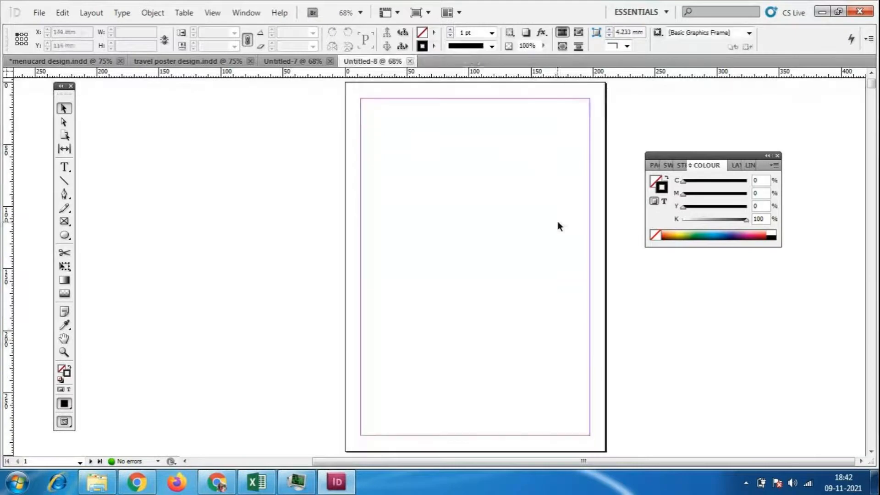
pyautogui.click(410, 61)
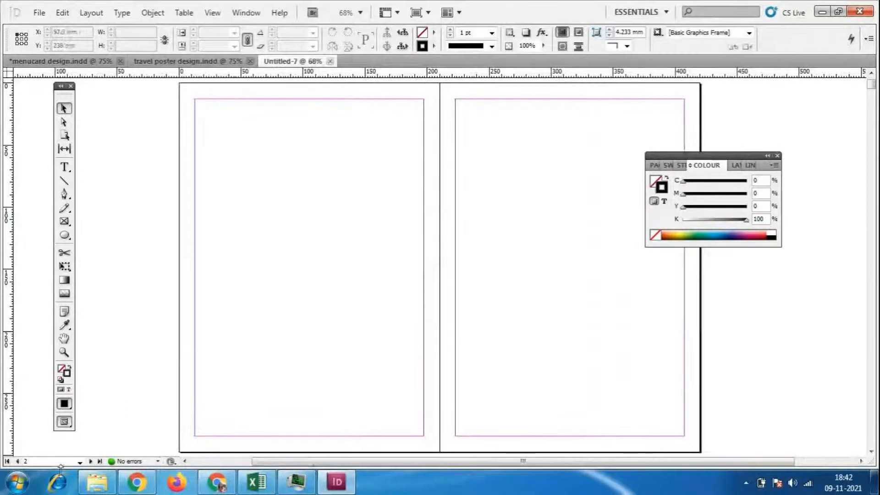
pyautogui.click(80, 462)
pyautogui.click(107, 454)
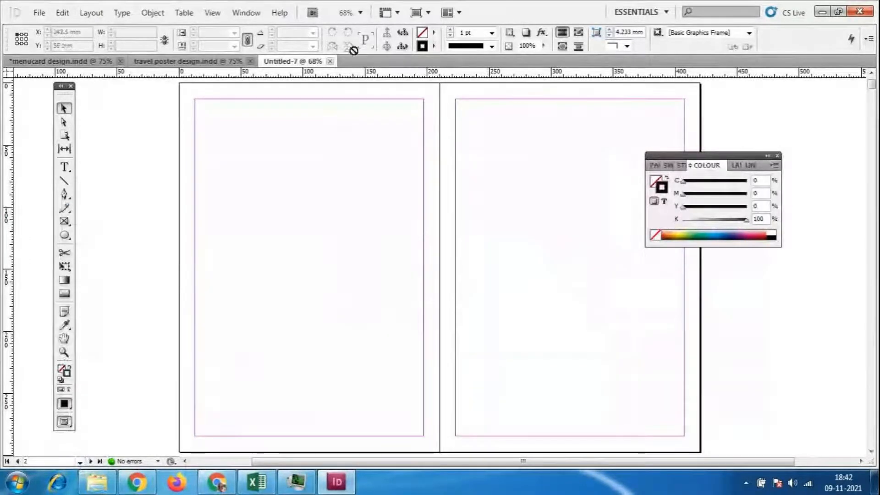
pyautogui.click(329, 61)
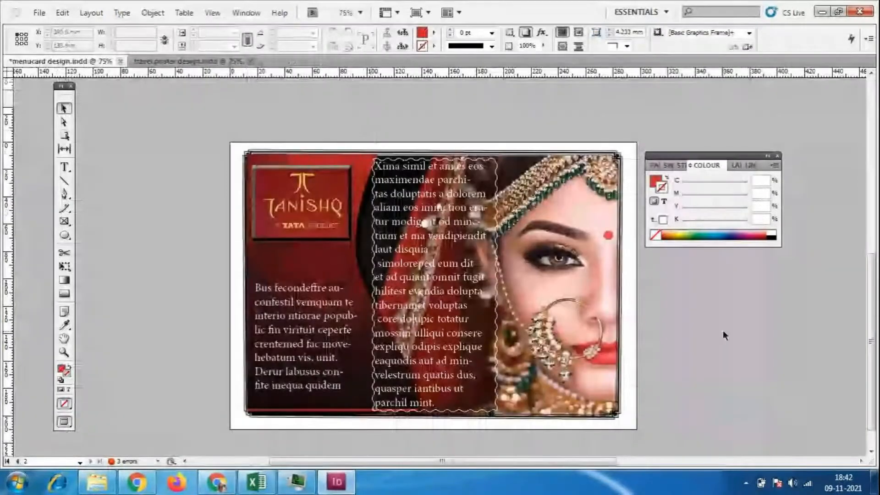
# - Save the menucard design document
pyautogui.click(39, 13)
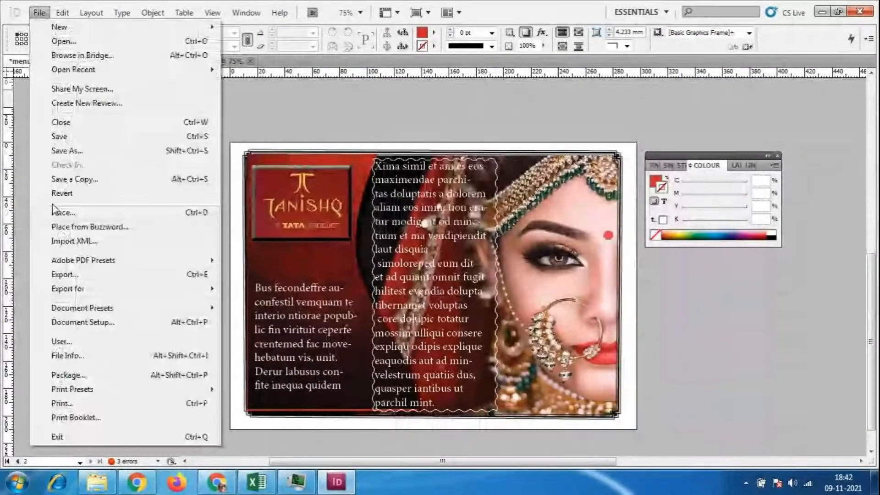
pyautogui.click(70, 138)
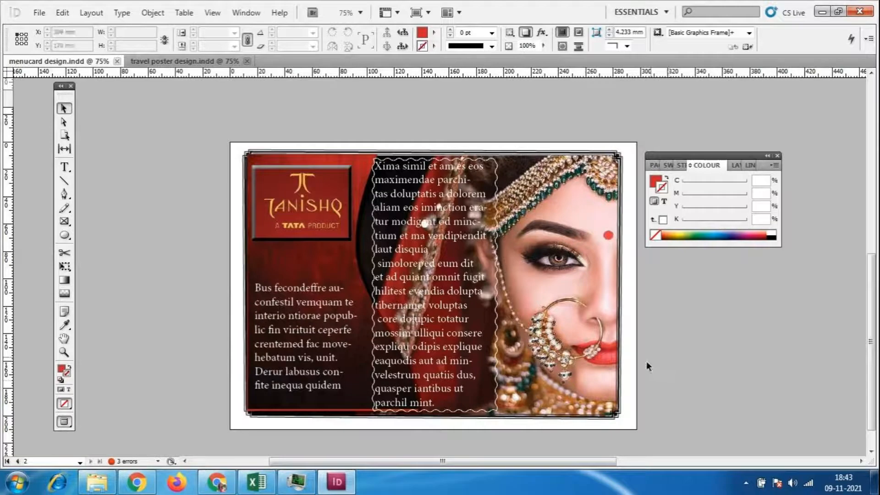
pyautogui.scroll(-2, 869, 342)
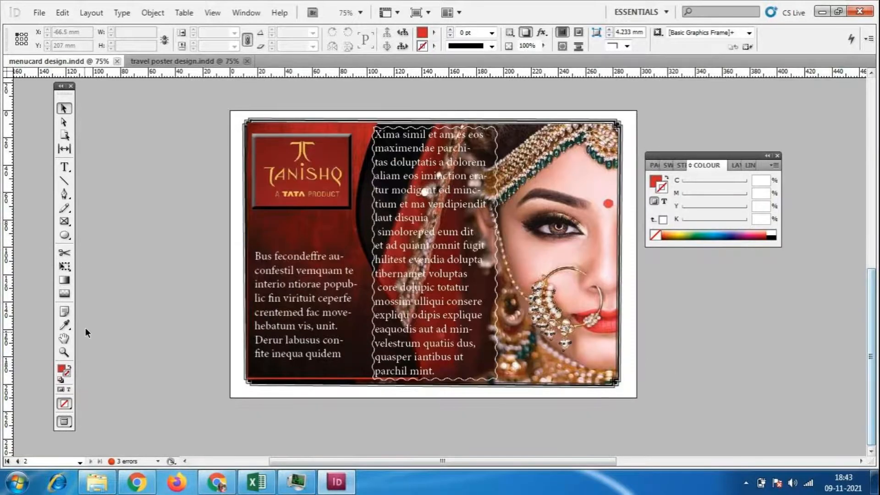
# - Check the menucard design's page list, look over the food menu on page 1 and return to the Tanishq card on page 2
pyautogui.click(80, 462)
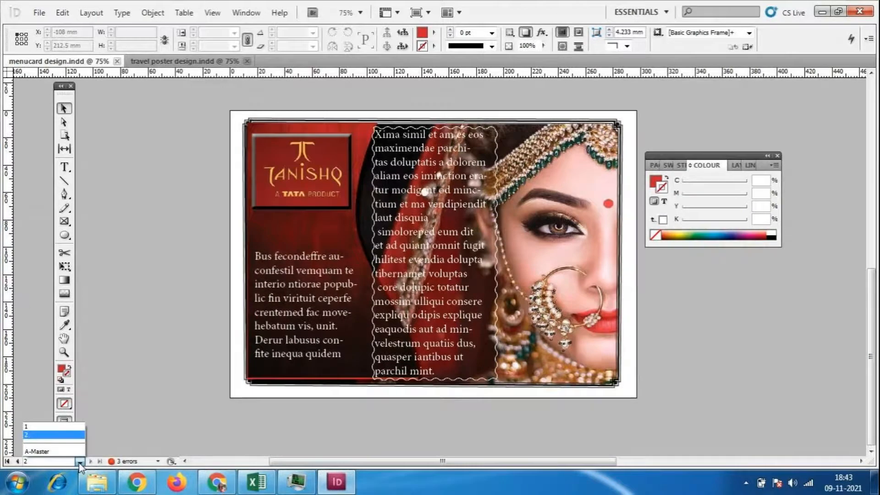
pyautogui.click(420, 419)
pyautogui.scroll(1, 795, 339)
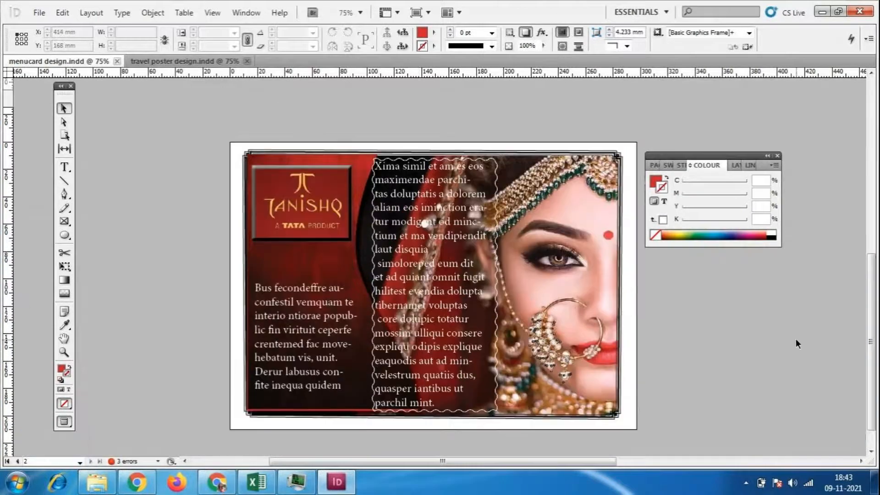
pyautogui.scroll(6, 842, 332)
pyautogui.scroll(3, 843, 332)
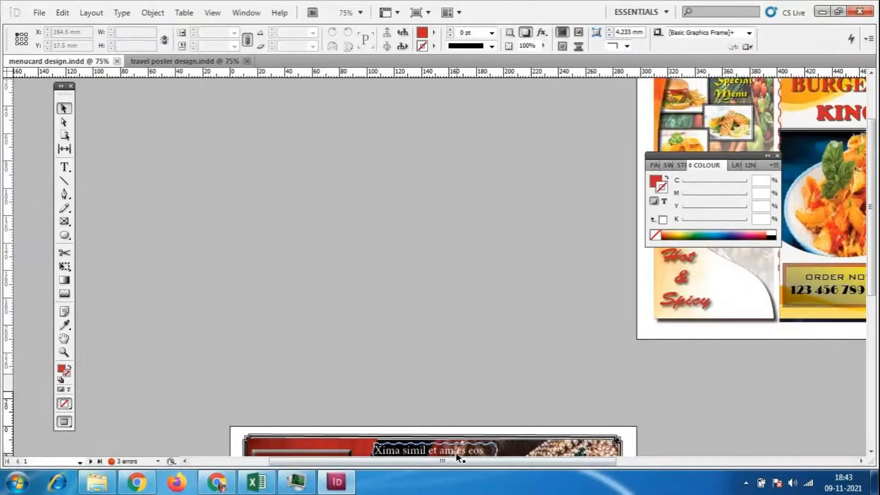
pyautogui.moveTo(457, 460); pyautogui.dragTo(607, 462)
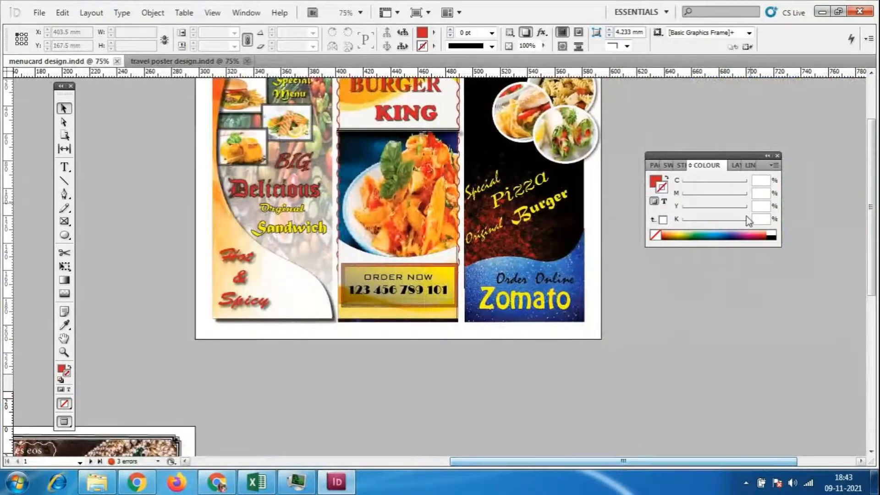
pyautogui.scroll(-3, 474, 325)
pyautogui.scroll(-2, 472, 322)
pyautogui.moveTo(491, 461); pyautogui.dragTo(325, 461)
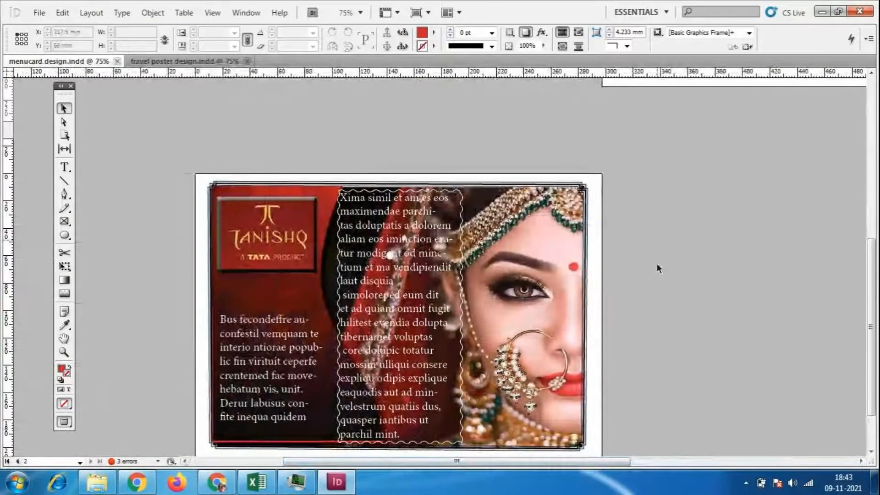
# - Create a new 10-page A4 print document with the default preset
pyautogui.click(40, 13)
pyautogui.moveTo(92, 26)
pyautogui.click(293, 28)
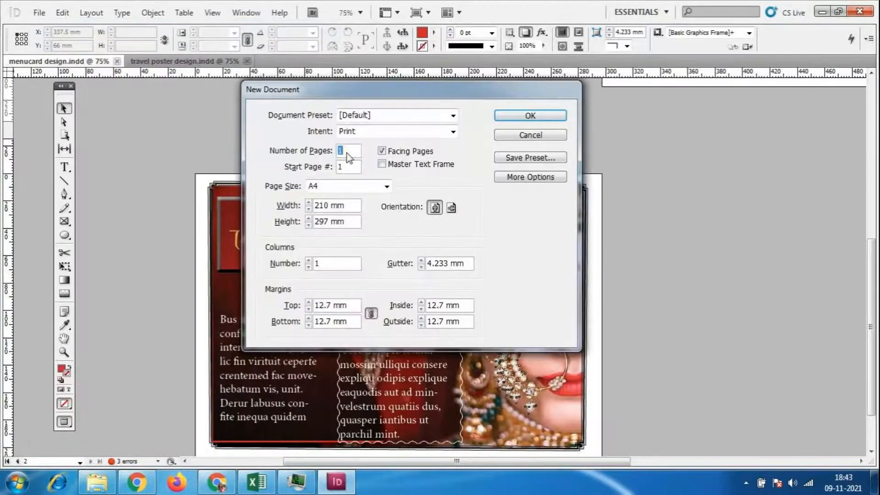
pyautogui.write('10')
pyautogui.press('Return')
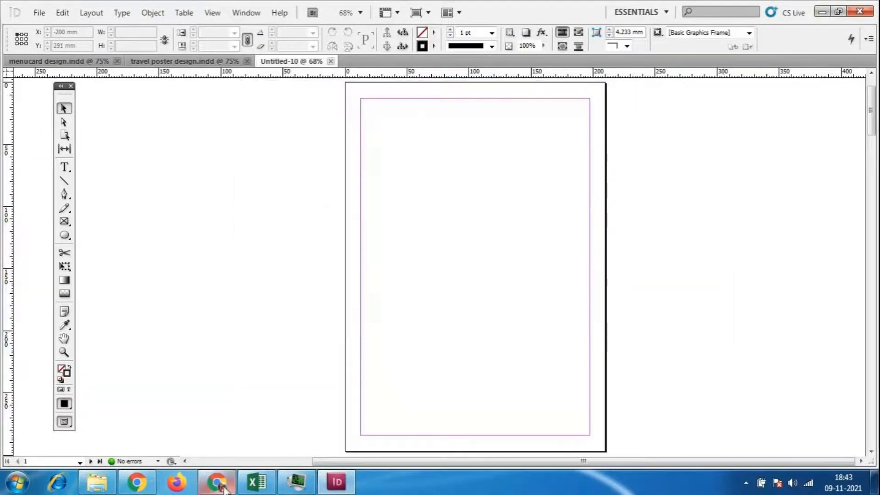
# - Check the GoToMeeting session in Chrome and glance through the open InDesign documents, ending on the menucard design
pyautogui.click(222, 486)
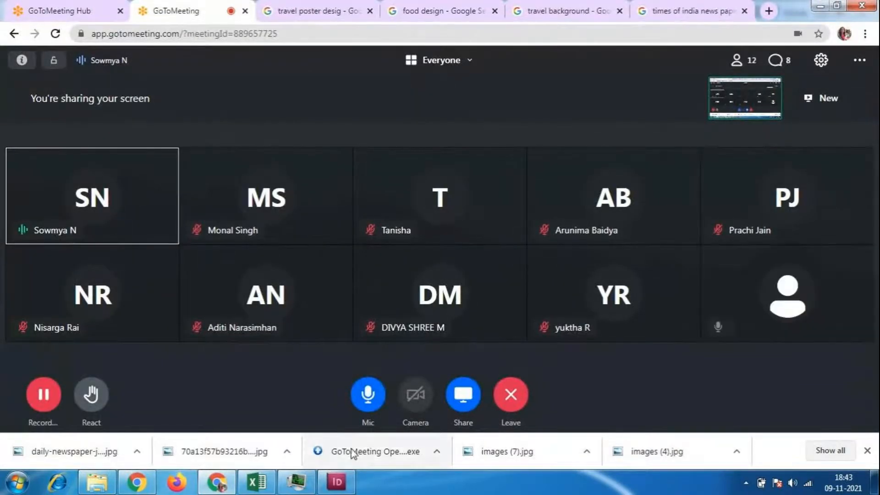
pyautogui.click(336, 482)
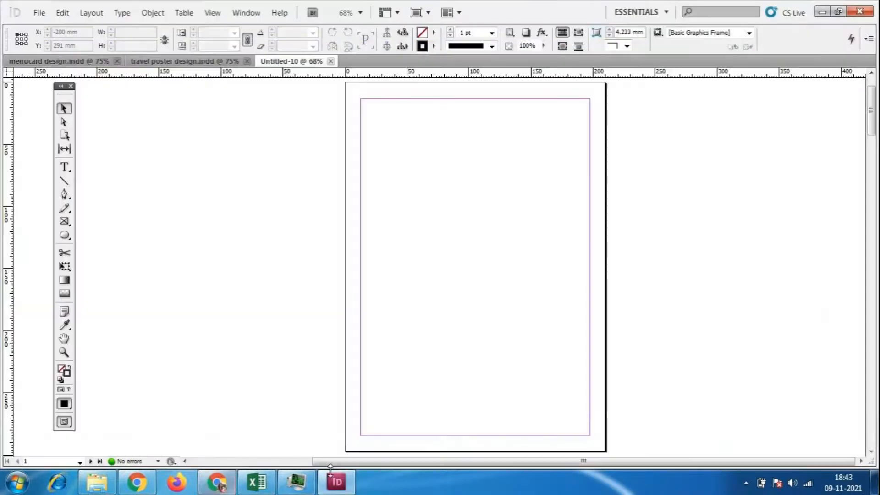
pyautogui.click(91, 13)
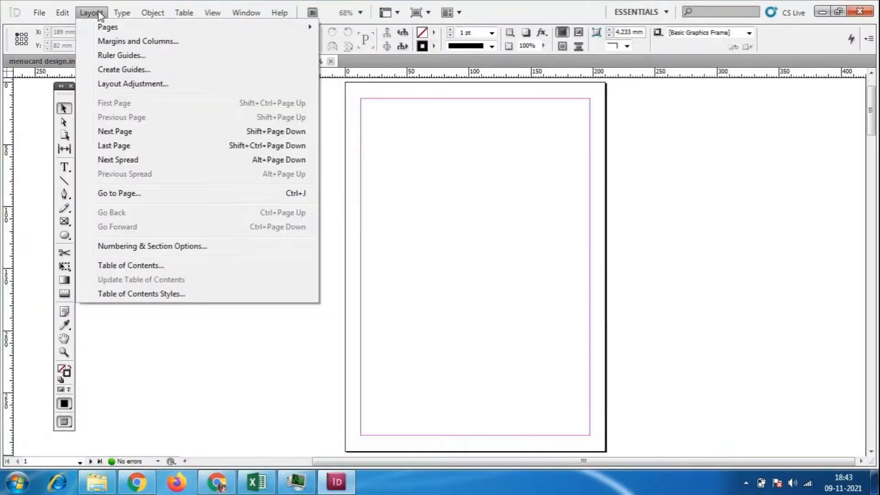
pyautogui.click(390, 209)
pyautogui.click(193, 64)
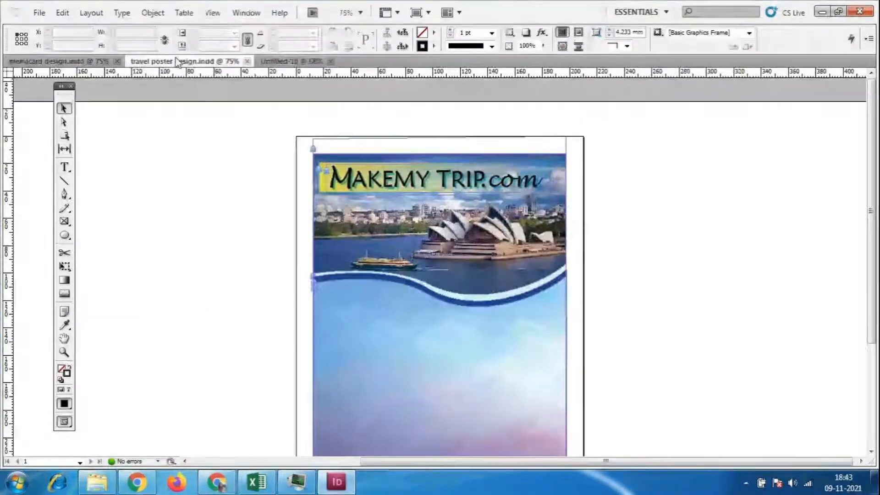
pyautogui.click(51, 61)
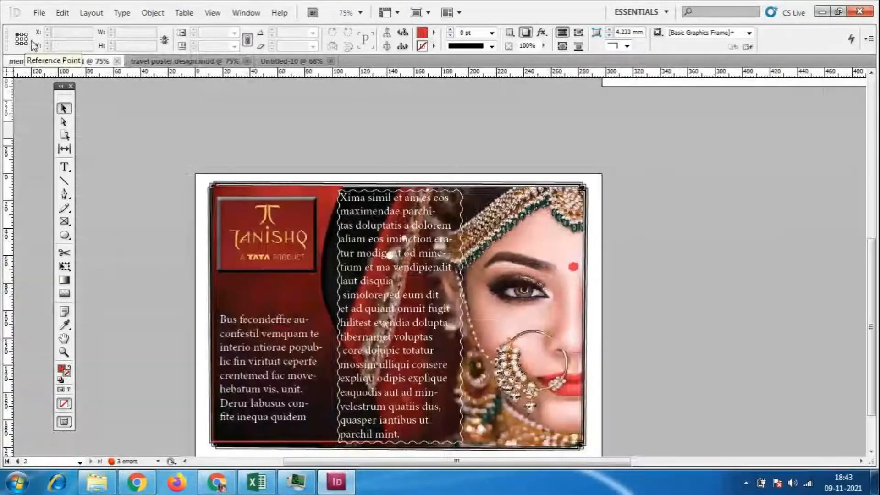
pyautogui.click(218, 482)
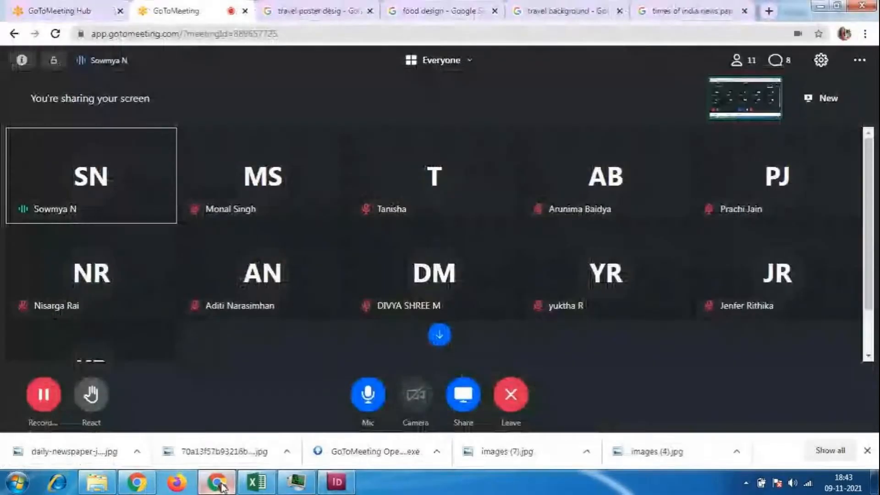
pyautogui.click(218, 482)
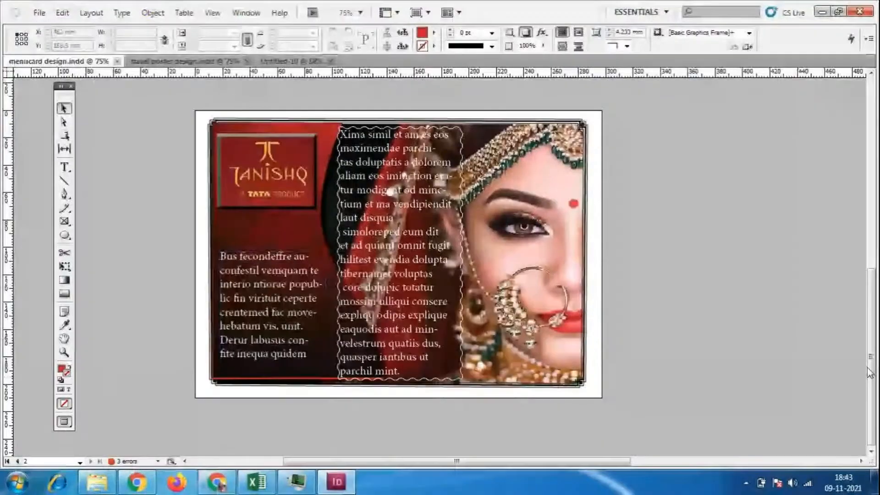
# - Review the Burger King food menu on page 1, then the Tanishq card on page 2
pyautogui.scroll(10, 818, 367)
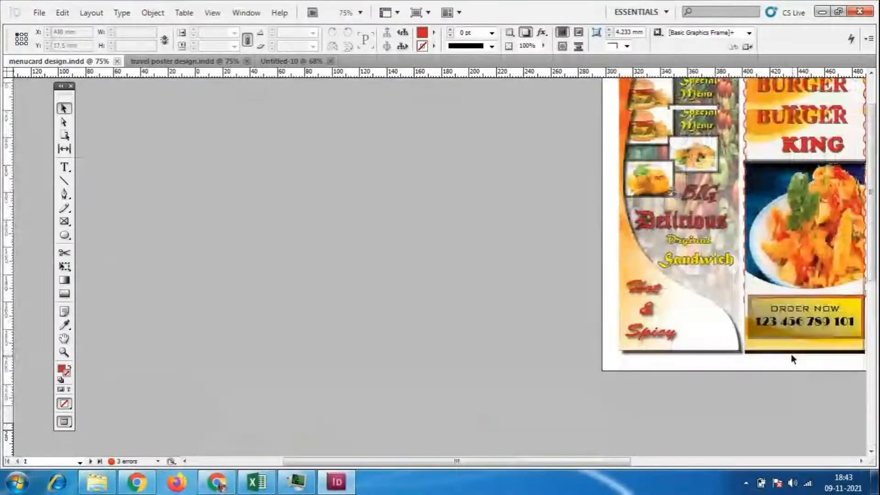
pyautogui.moveTo(493, 462); pyautogui.dragTo(659, 462)
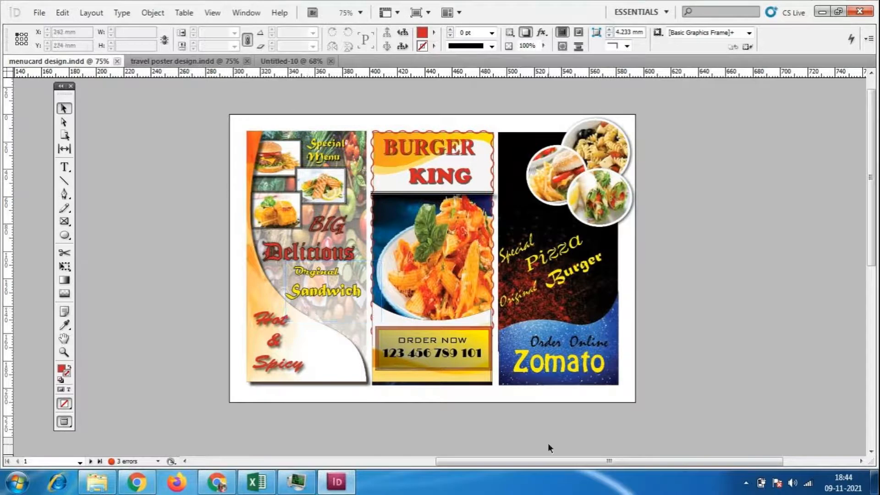
pyautogui.scroll(-5, 687, 388)
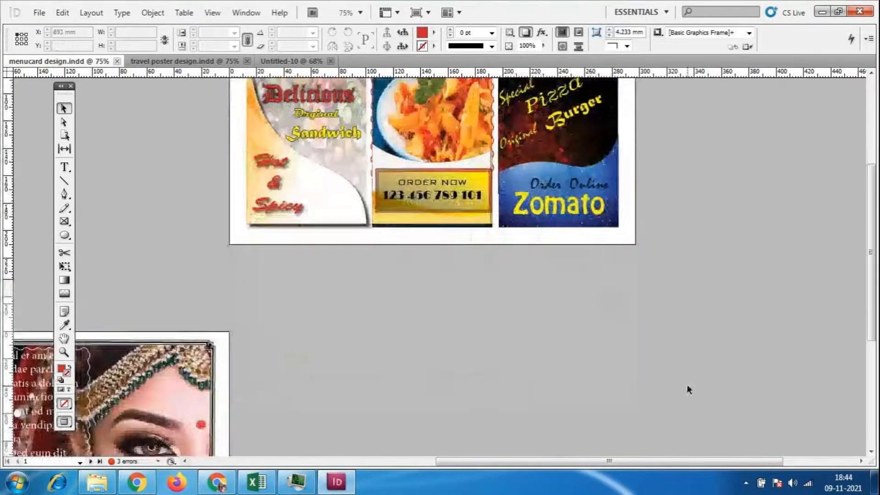
pyautogui.scroll(-3, 681, 374)
pyautogui.moveTo(609, 462); pyautogui.dragTo(462, 464)
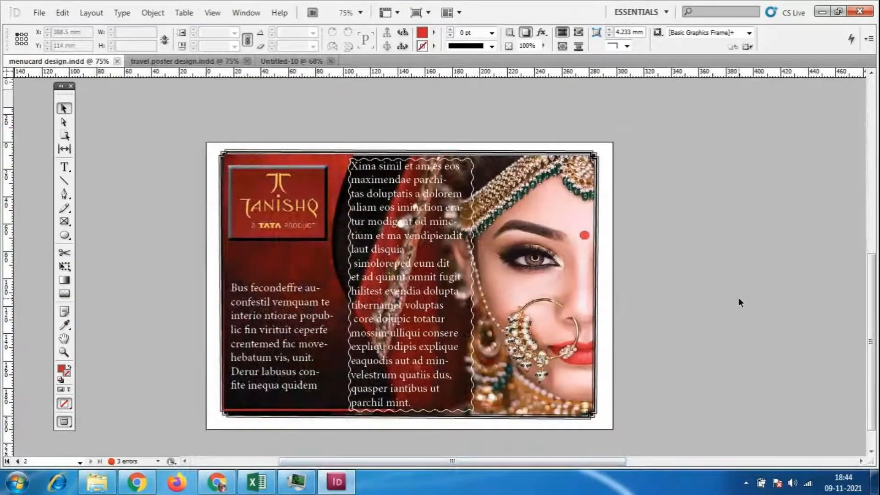
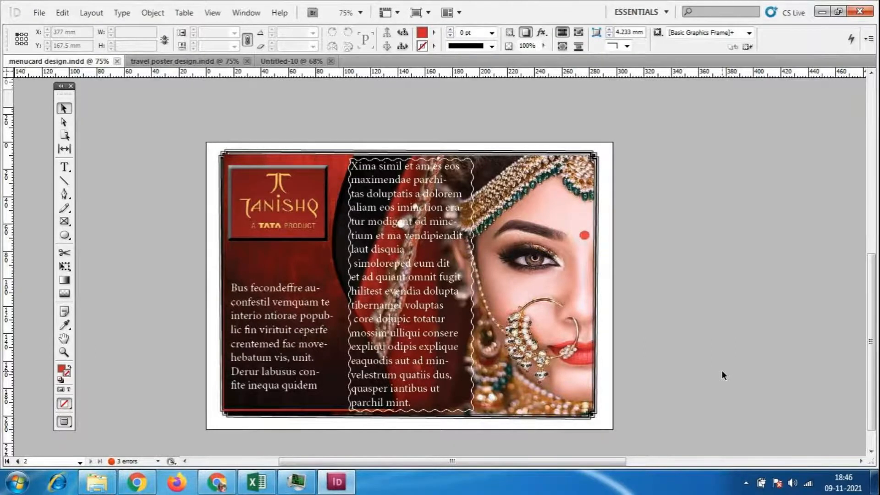
# - Compare the food menu page and the jewellery card page of the menucard design once more
pyautogui.scroll(6, 762, 389)
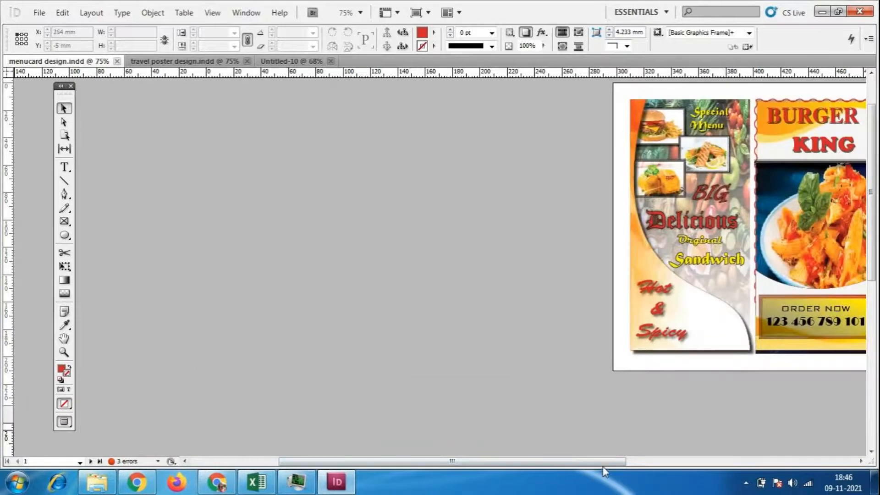
pyautogui.moveTo(603, 463); pyautogui.dragTo(729, 462)
pyautogui.scroll(-5, 717, 394)
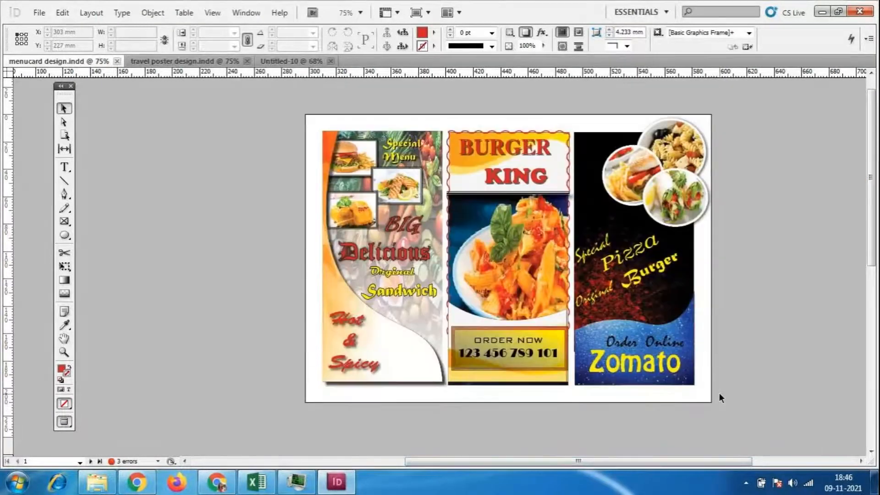
pyautogui.scroll(-1, 723, 398)
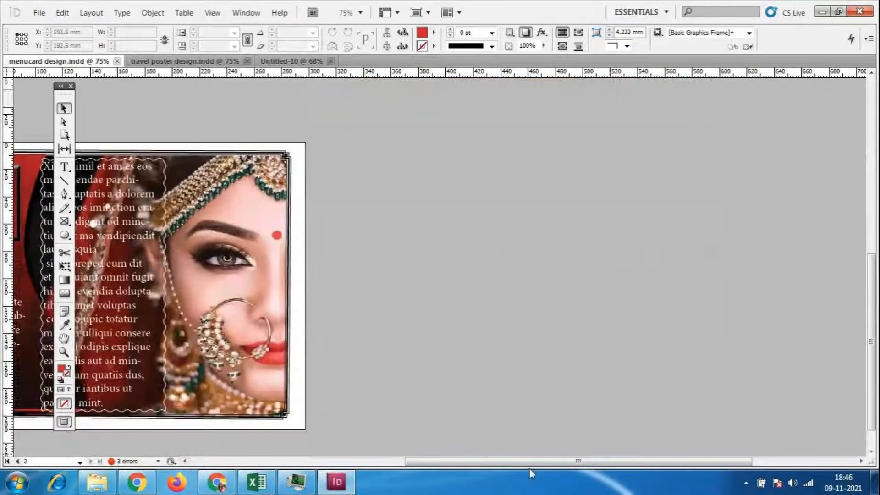
pyautogui.moveTo(560, 461); pyautogui.dragTo(463, 464)
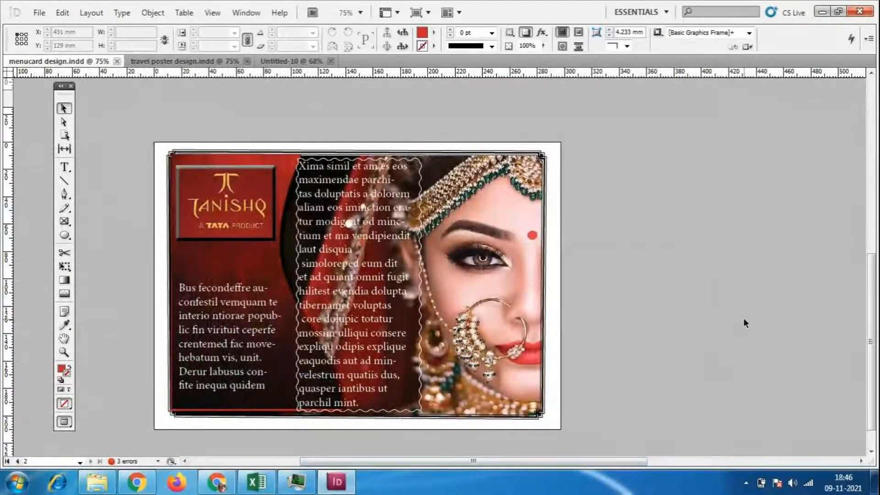
pyautogui.scroll(-1, 738, 316)
pyautogui.scroll(3, 738, 312)
pyautogui.scroll(-2, 738, 310)
pyautogui.scroll(4, 738, 317)
# - Start exporting the menucard design as Adobe PDF (Print) to the Indesign folder and refresh the folder's file list
pyautogui.click(39, 13)
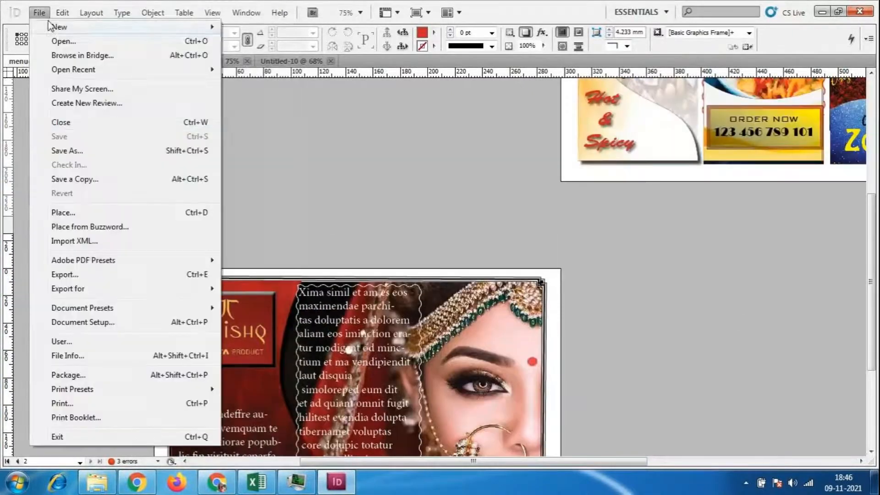
pyautogui.click(387, 212)
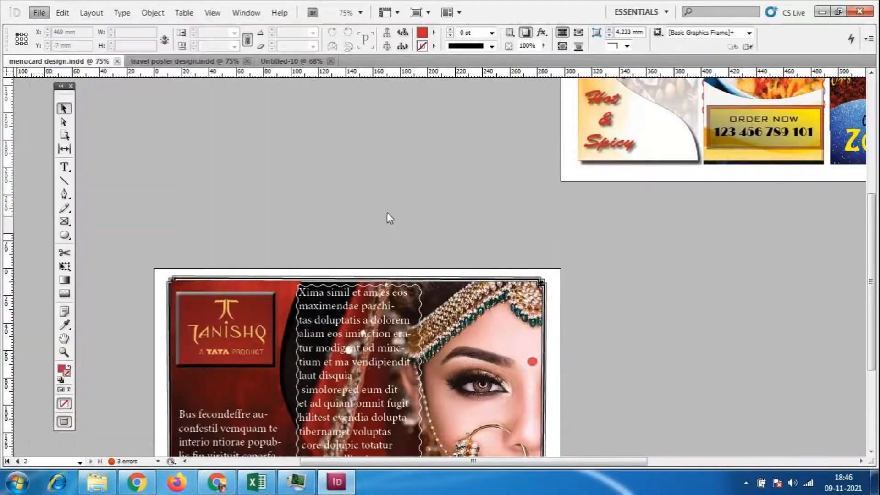
pyautogui.click(38, 12)
pyautogui.click(71, 276)
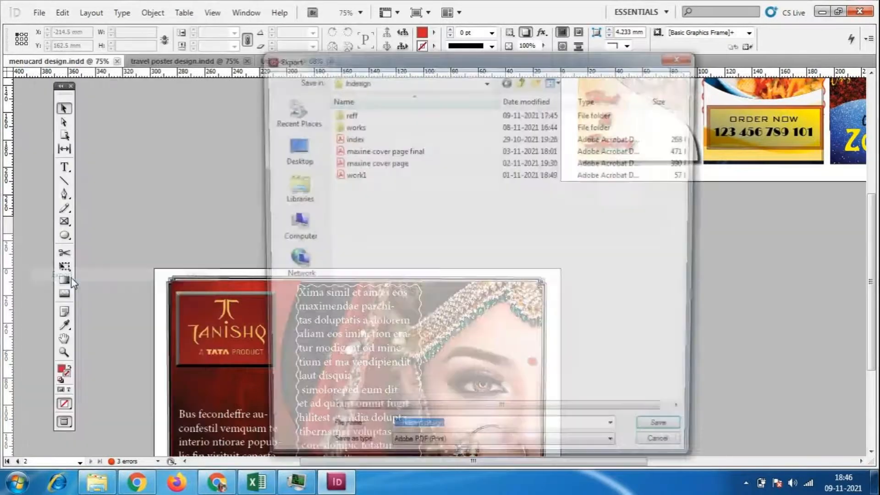
pyautogui.rightClick(450, 277)
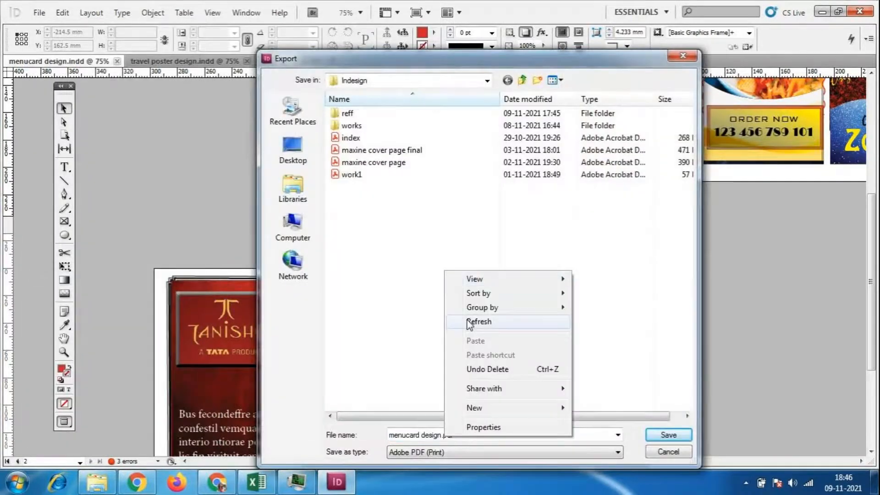
pyautogui.click(522, 318)
pyautogui.rightClick(406, 274)
pyautogui.click(432, 326)
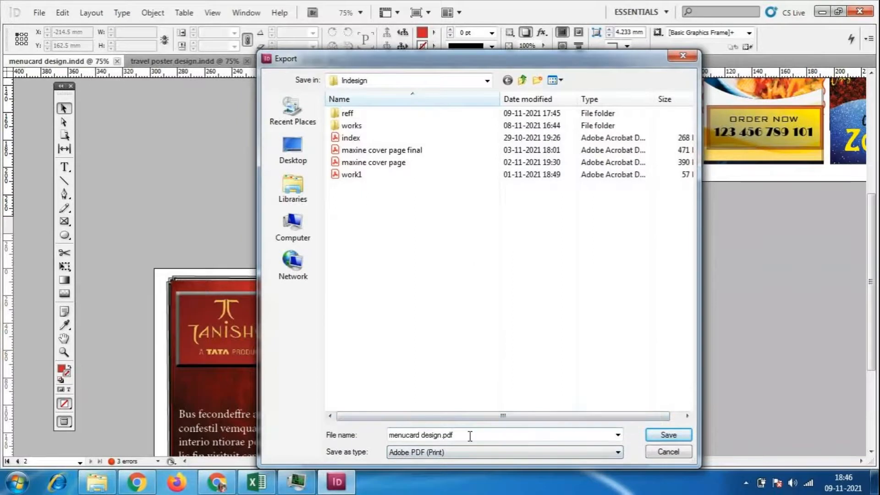
# - Export all pages as menucard design.pdf with the High Quality Print preset, continuing despite the missing font
pyautogui.click(687, 436)
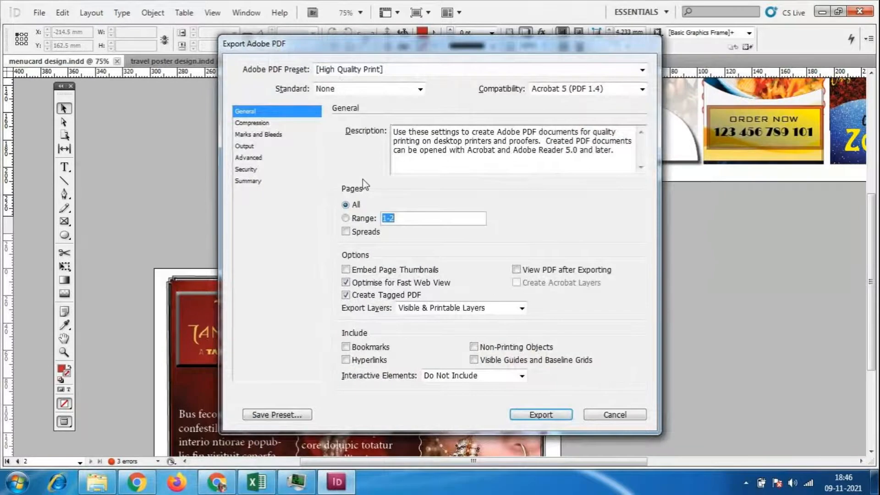
pyautogui.click(545, 416)
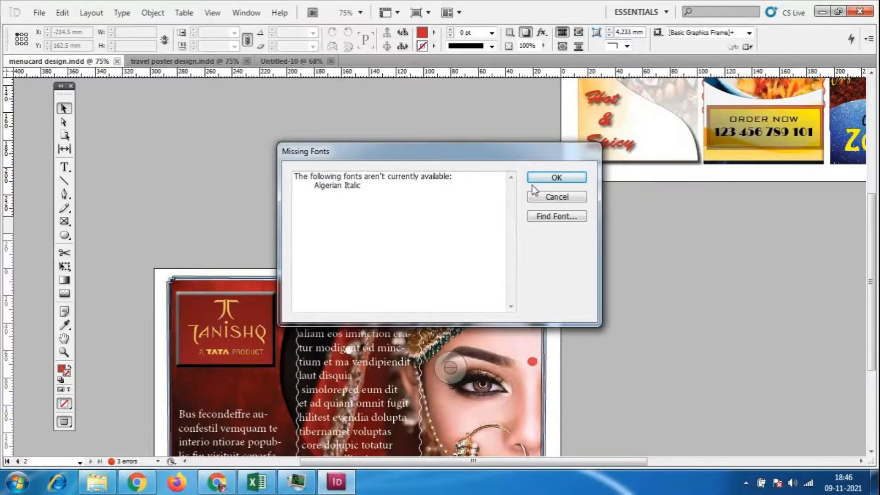
pyautogui.click(566, 181)
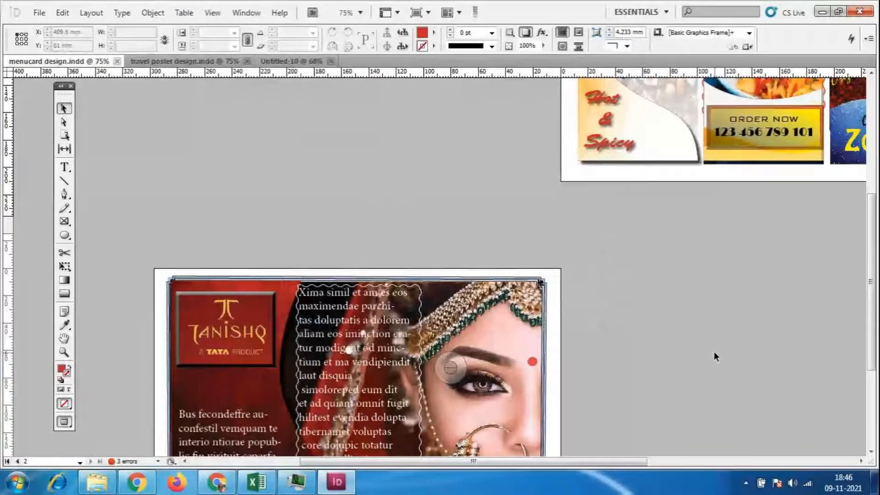
# - Switch to Windows Explorer and go back to the Indesign folder
pyautogui.click(107, 490)
pyautogui.click(380, 375)
pyautogui.click(7, 26)
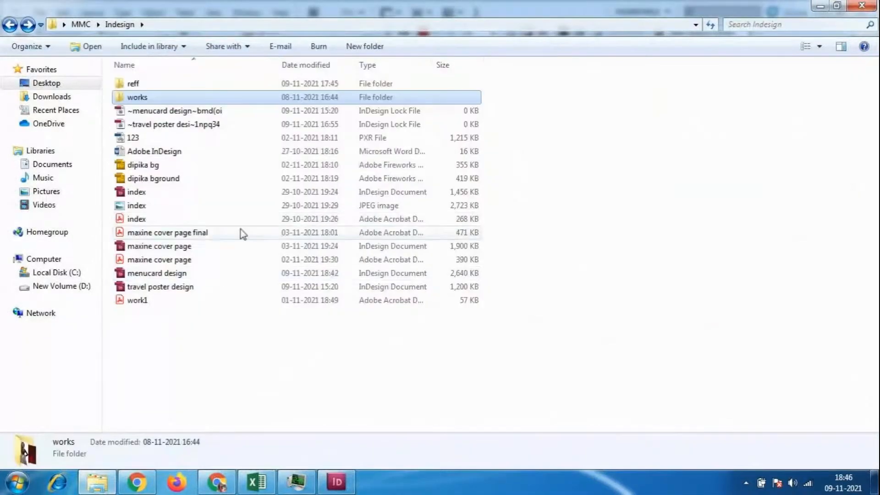
# - Refresh the Indesign folder, open the exported menucard design PDF in Acrobat Reader and collapse the tools pane
pyautogui.rightClick(240, 405)
pyautogui.click(274, 270)
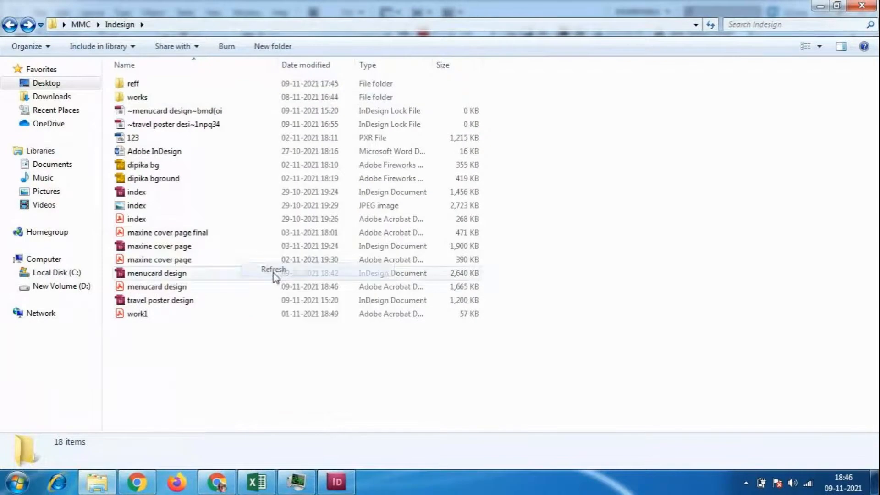
pyautogui.click(159, 287)
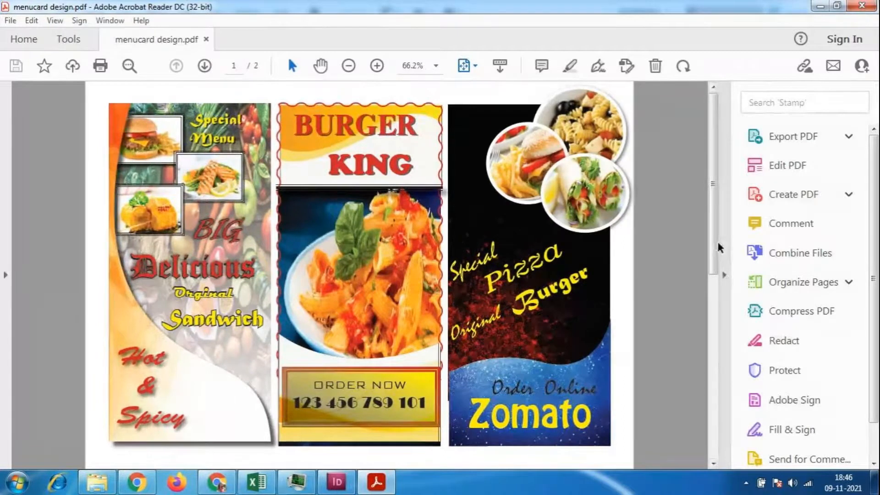
pyautogui.click(725, 257)
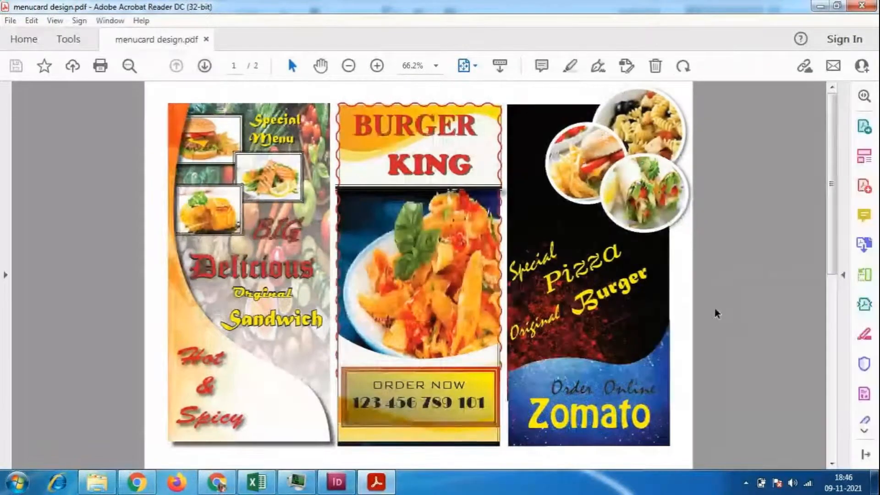
# - Look through both pages of the PDF, from the food menu to the Tanishq card and back
pyautogui.moveTo(833, 256); pyautogui.dragTo(830, 454)
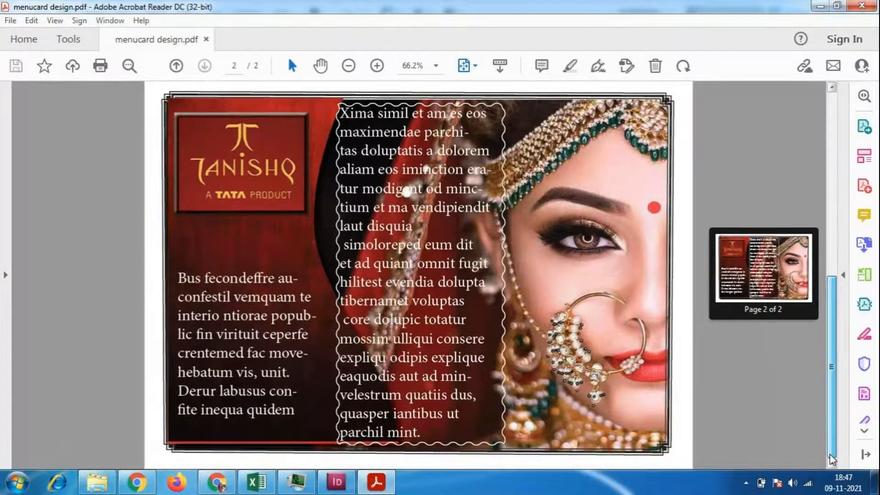
pyautogui.moveTo(832, 459)
pyautogui.mouseDown()
pyautogui.moveTo(825, 198)
pyautogui.moveTo(832, 464)
pyautogui.mouseUp()
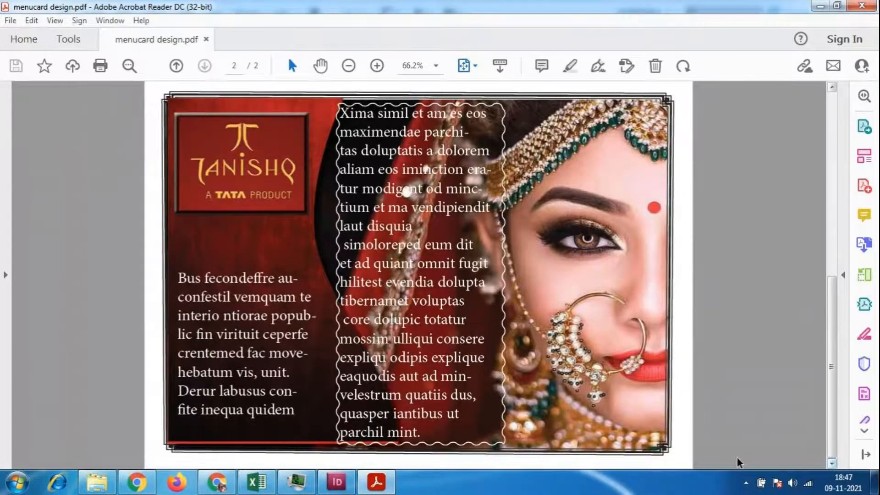
pyautogui.moveTo(833, 361); pyautogui.dragTo(832, 135)
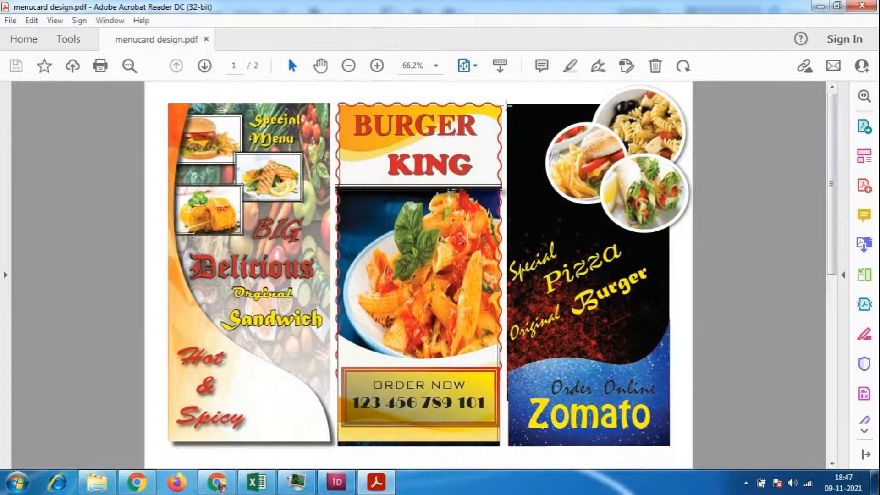
# - Set the zoom to 100% and examine the food menu page's three panels, including their text and borders
pyautogui.click(436, 68)
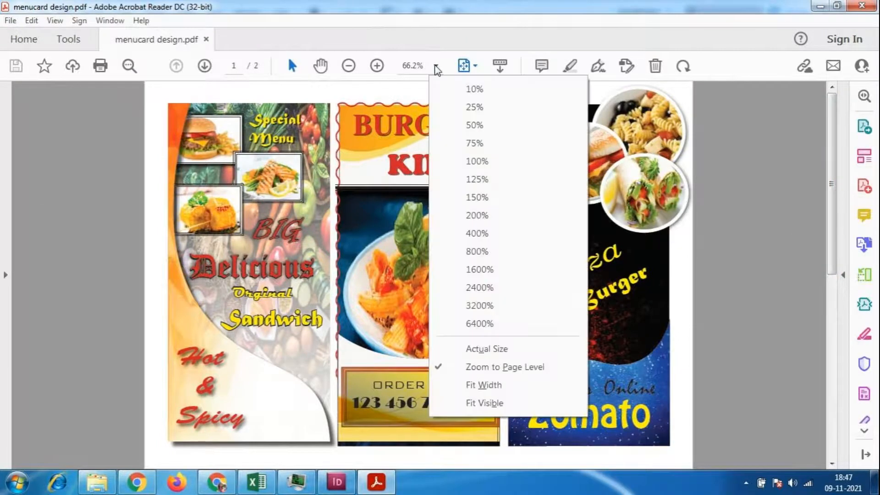
pyautogui.click(477, 161)
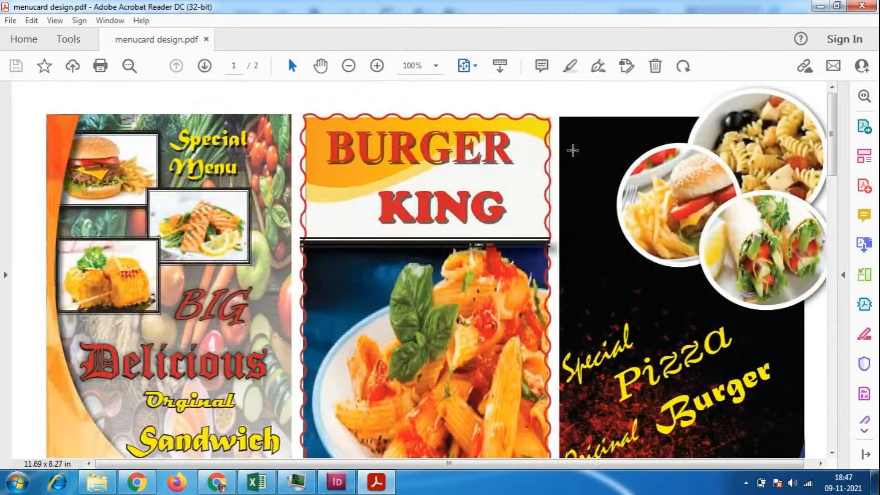
pyautogui.moveTo(831, 138); pyautogui.dragTo(825, 226)
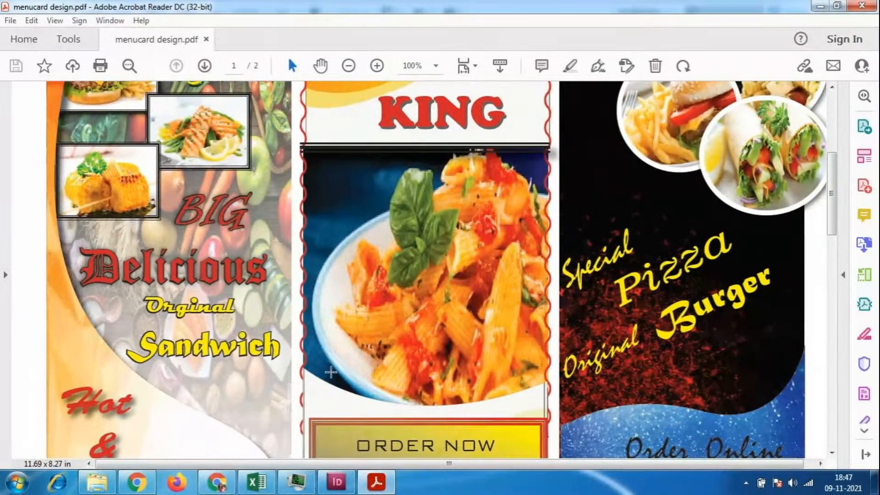
pyautogui.scroll(-5, 330, 367)
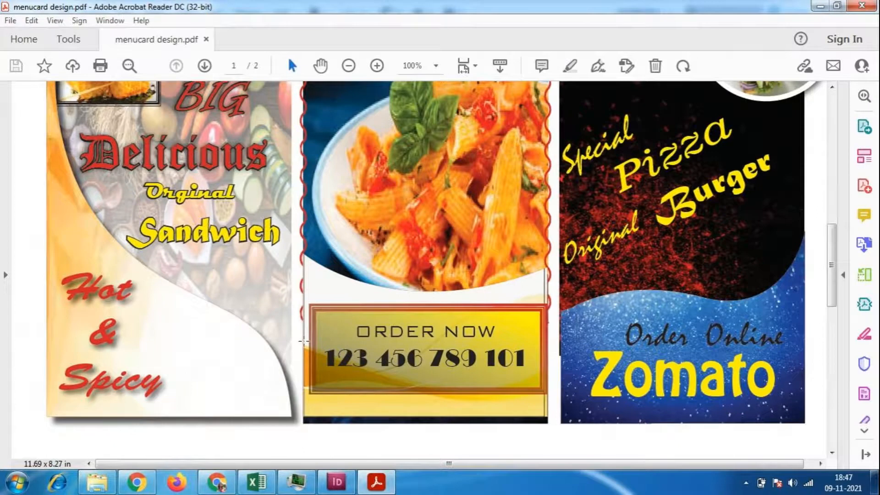
pyautogui.click(306, 317)
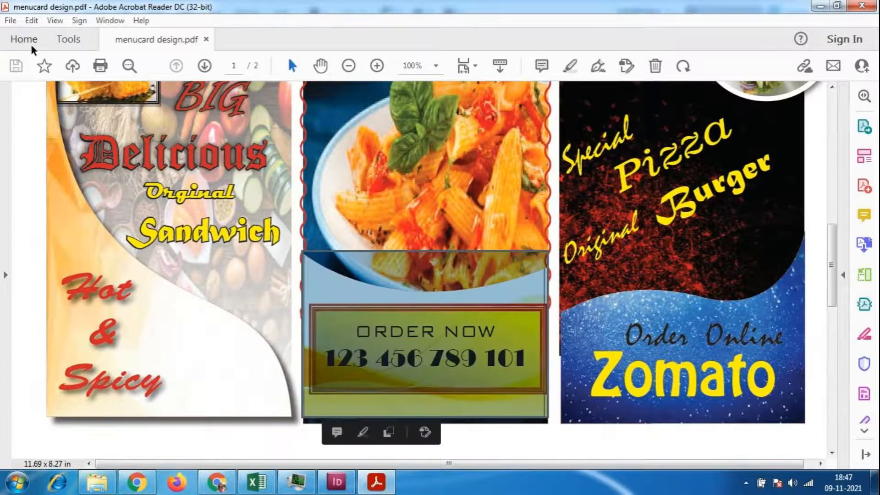
pyautogui.click(17, 156)
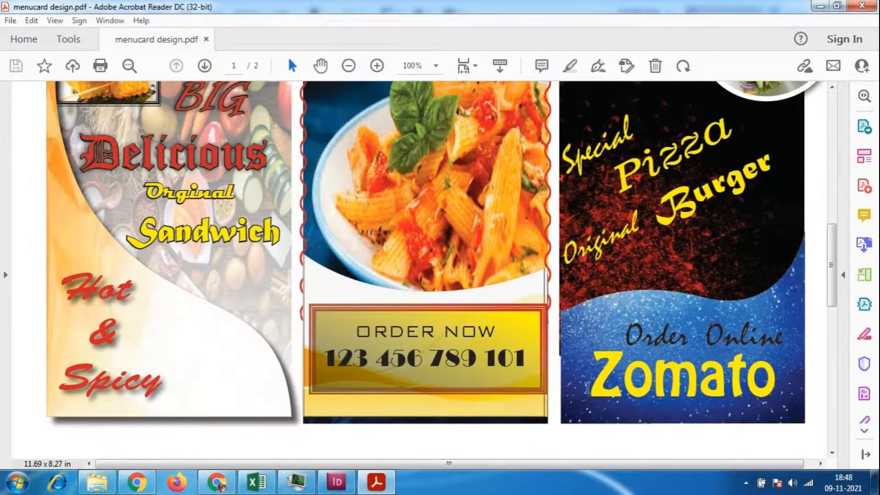
pyautogui.scroll(3, 596, 376)
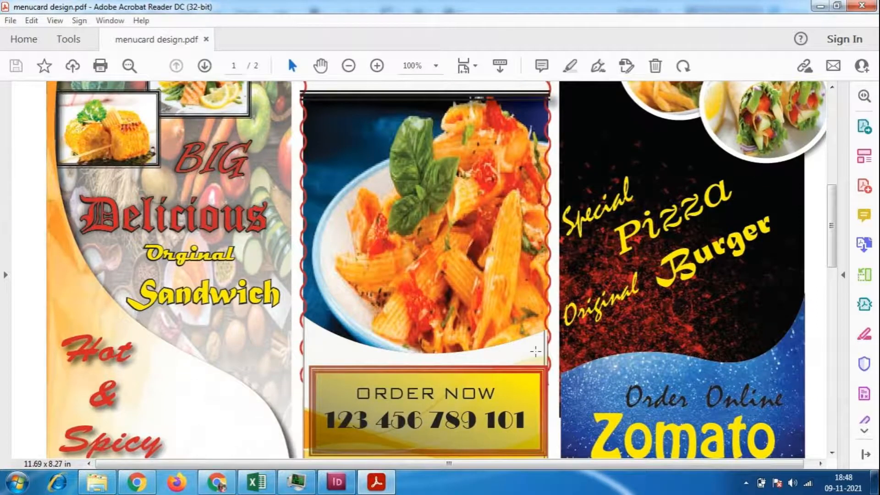
pyautogui.scroll(-1, 571, 389)
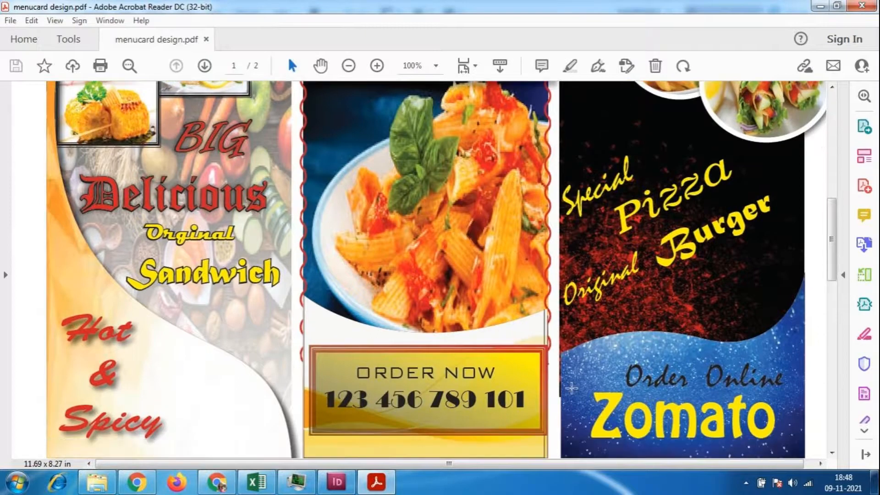
pyautogui.scroll(-1, 571, 388)
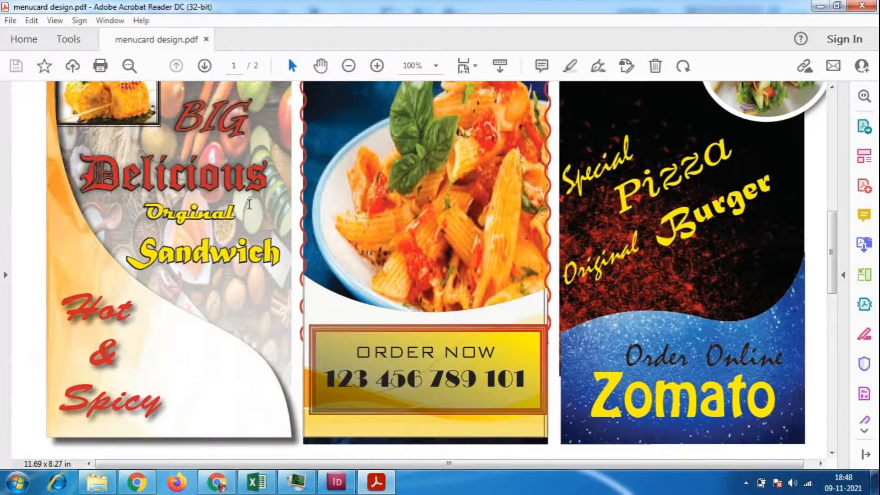
pyautogui.scroll(4, 479, 195)
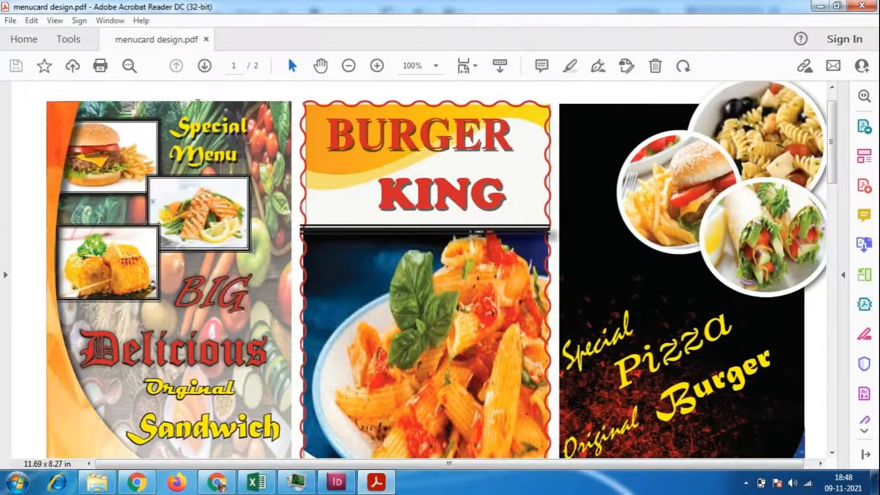
pyautogui.scroll(-3, 380, 156)
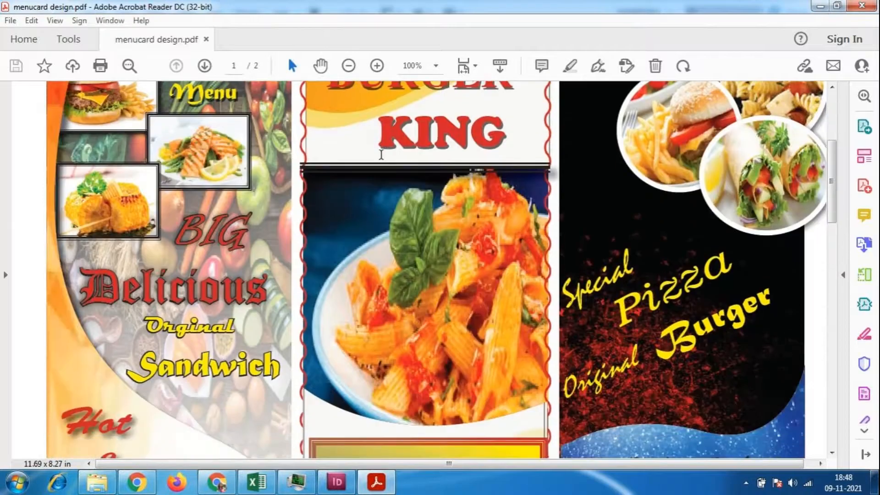
# - Examine the Tanishq card on page 2 up close, then zoom back out to the whole page
pyautogui.scroll(-10, 381, 156)
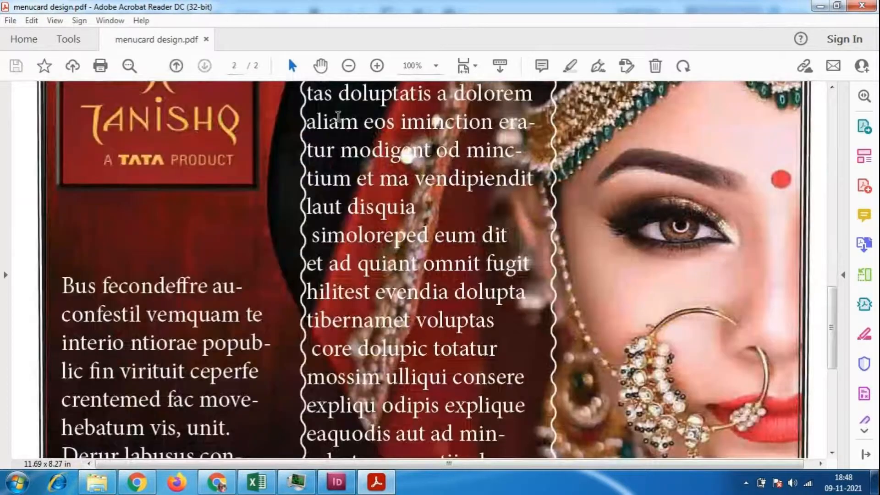
pyautogui.scroll(-3, 337, 116)
pyautogui.scroll(2, 356, 104)
pyautogui.click(348, 65)
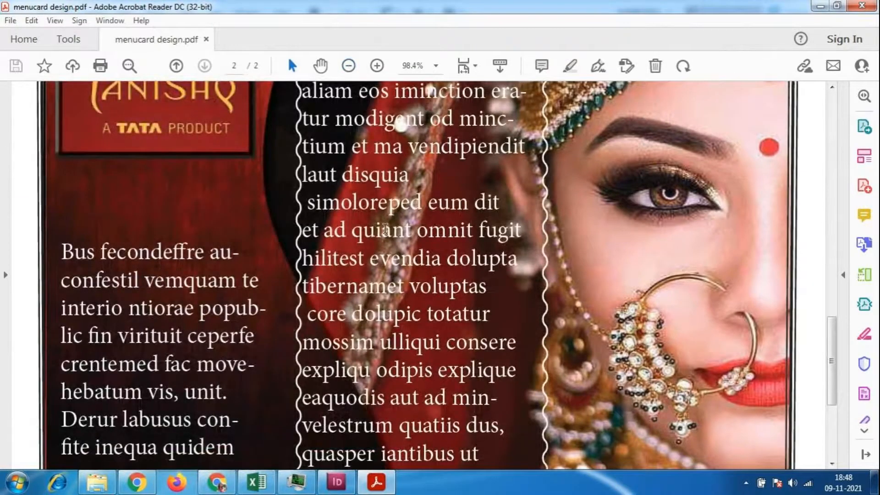
pyautogui.scroll(2, 380, 224)
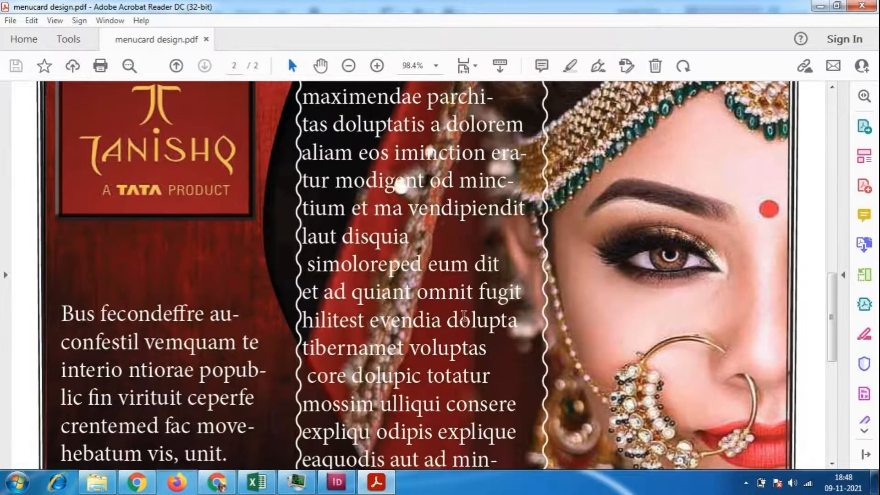
pyautogui.scroll(2, 464, 316)
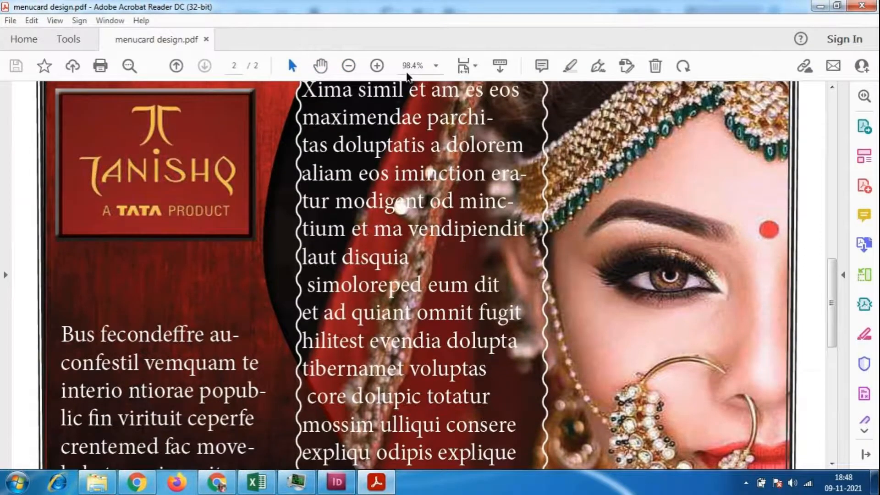
pyautogui.click(349, 65)
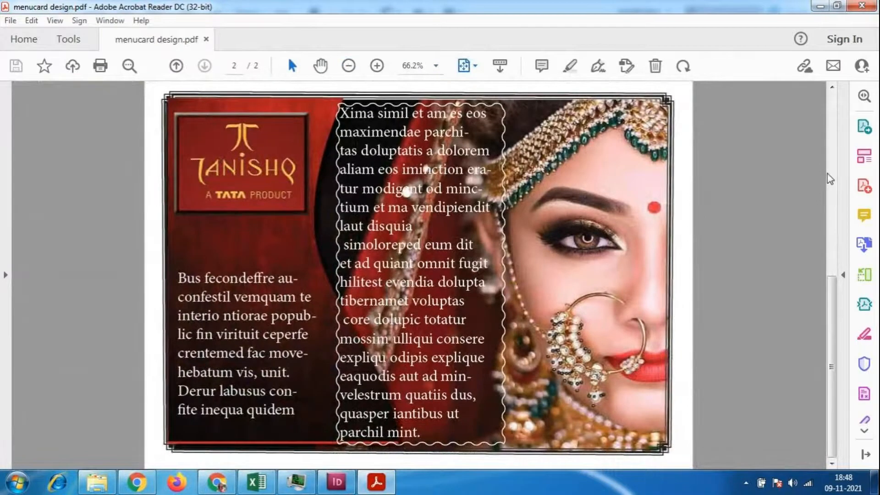
# - Compare the complete food menu page with the complete Tanishq page in the PDF
pyautogui.moveTo(835, 315); pyautogui.dragTo(827, 105)
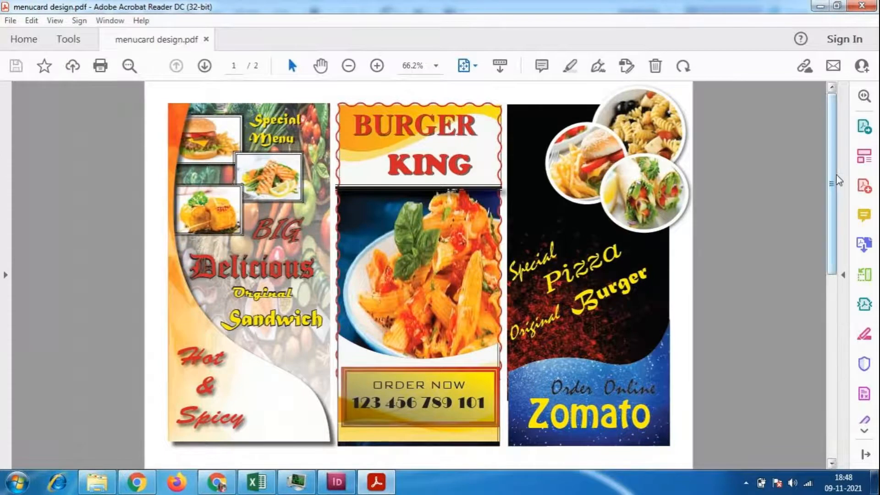
pyautogui.moveTo(833, 181); pyautogui.dragTo(832, 375)
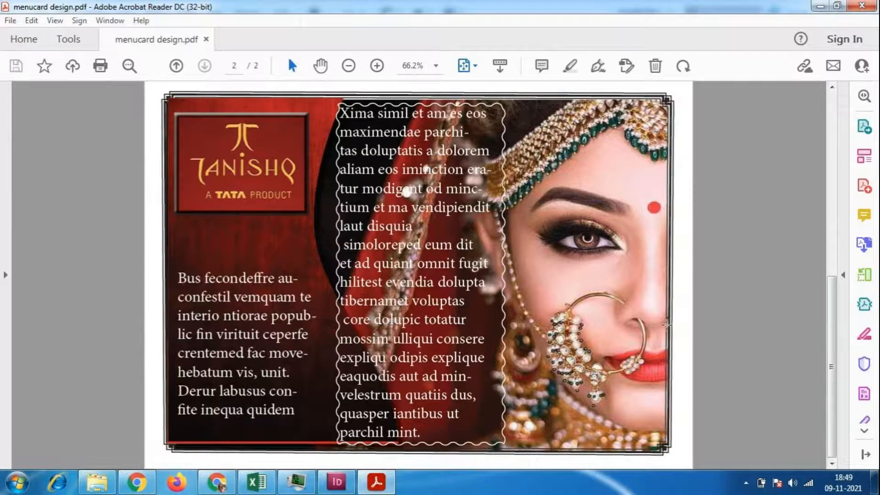
pyautogui.moveTo(838, 306); pyautogui.dragTo(837, 344)
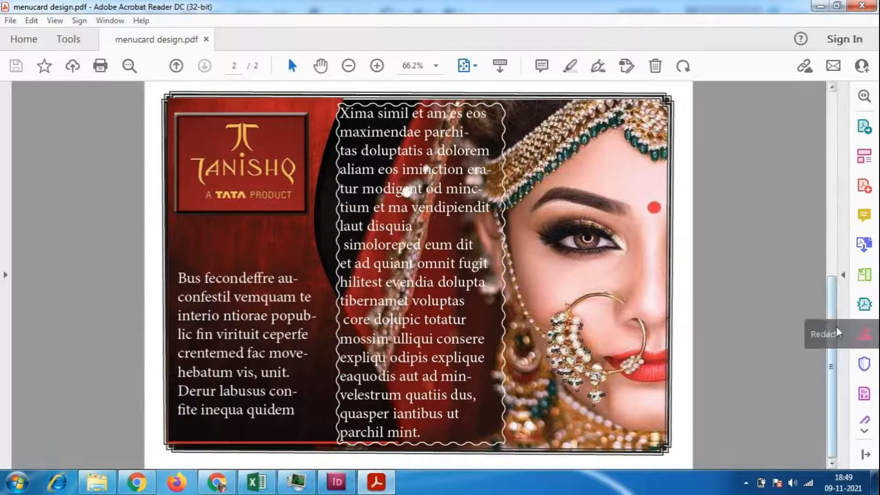
pyautogui.moveTo(834, 398); pyautogui.dragTo(838, 213)
# - Reduce the PDF view to 50% and check both pages again at the smaller size
pyautogui.click(348, 65)
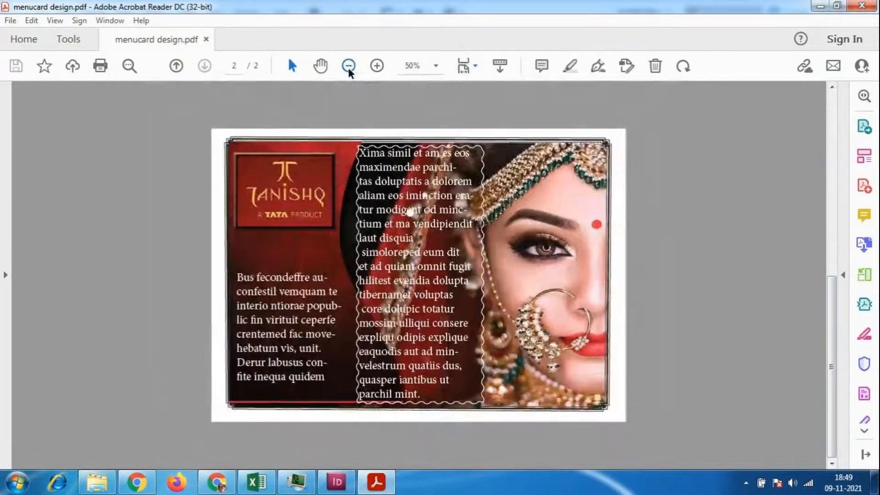
pyautogui.click(348, 66)
pyautogui.click(373, 68)
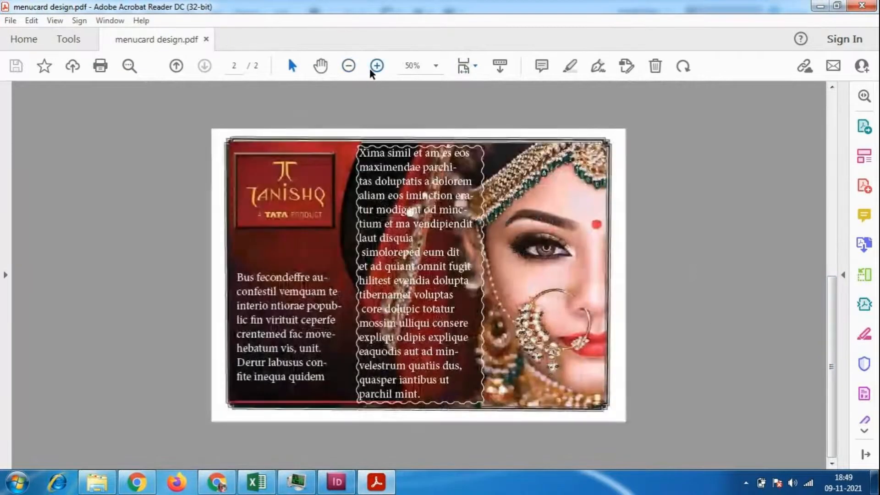
pyautogui.moveTo(832, 327); pyautogui.dragTo(833, 146)
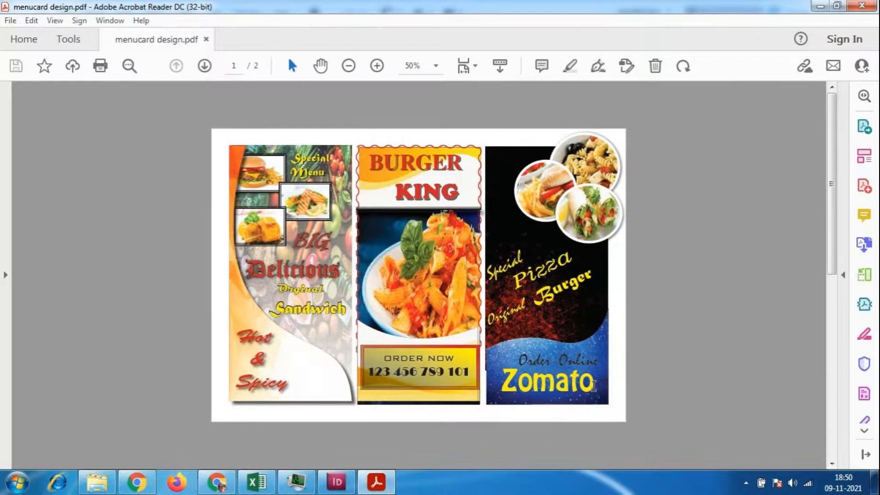
pyautogui.scroll(-3, 594, 382)
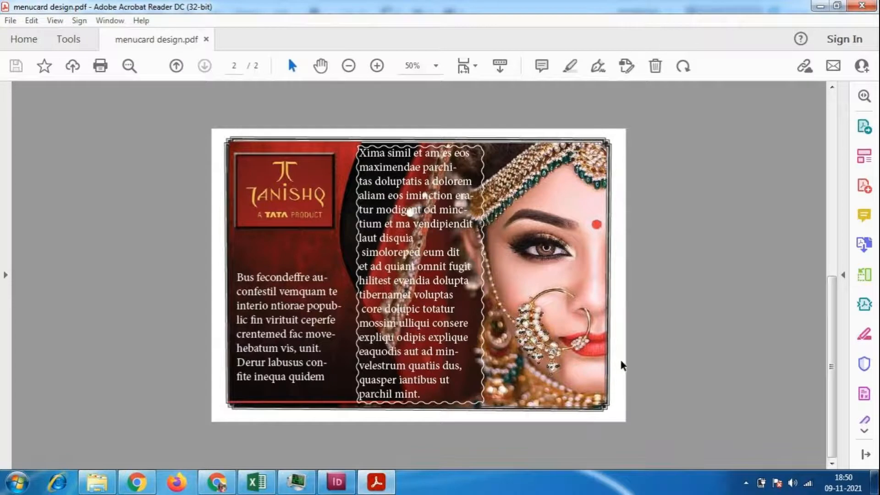
pyautogui.scroll(3, 653, 341)
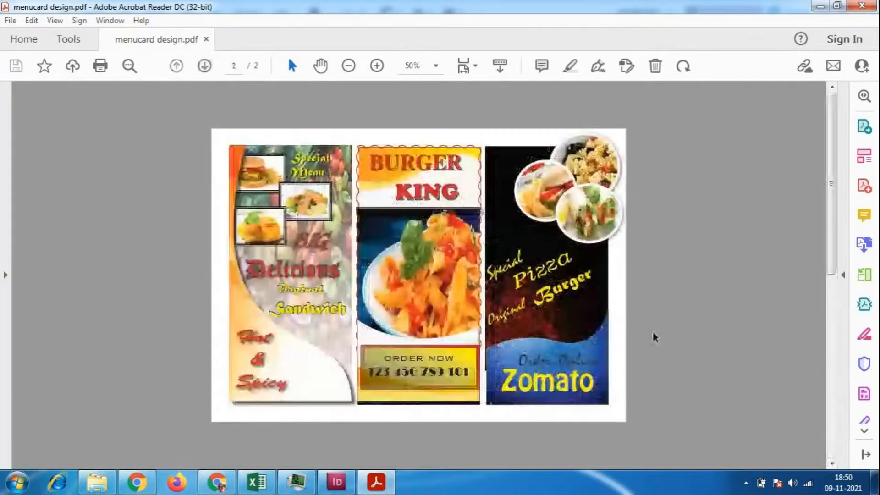
pyautogui.scroll(-3, 658, 355)
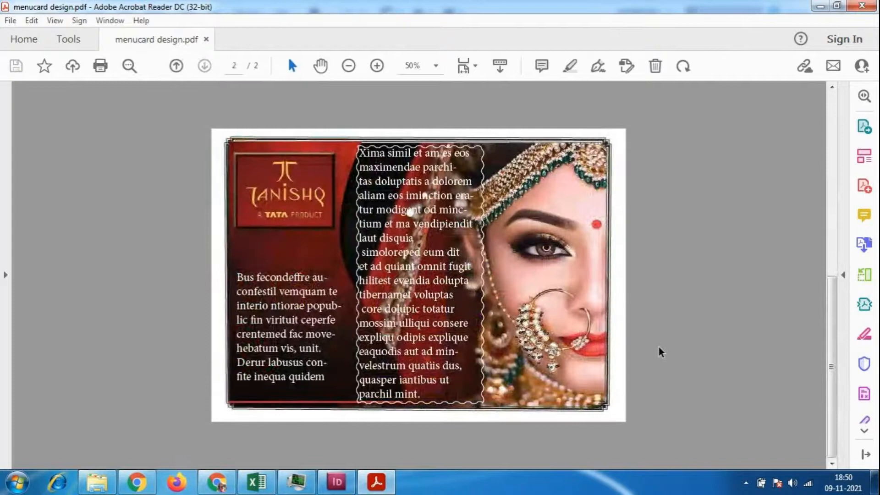
# - Close the PDF, look in on the GoToMeeting window, and switch to the travel poster design document in InDesign
pyautogui.click(861, 6)
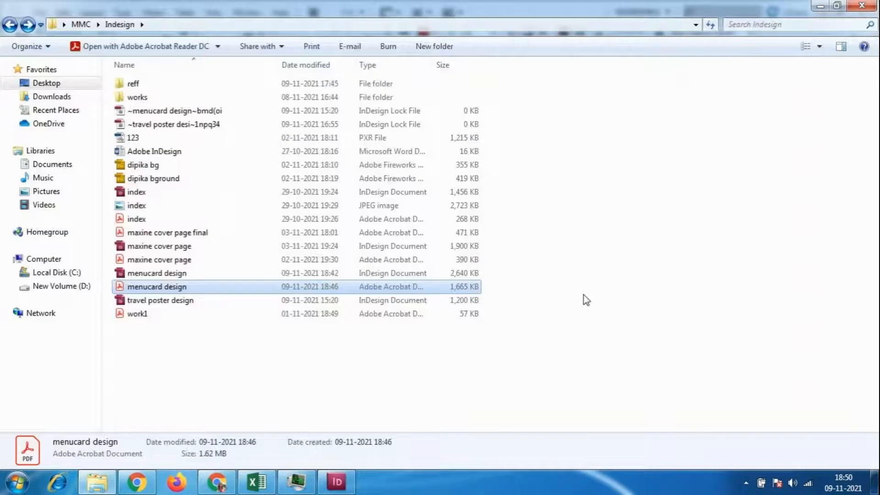
pyautogui.click(217, 482)
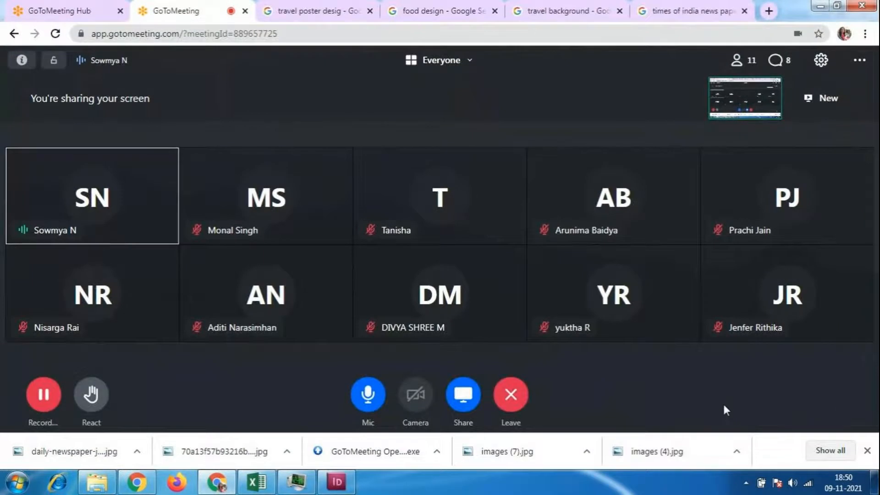
pyautogui.click(337, 485)
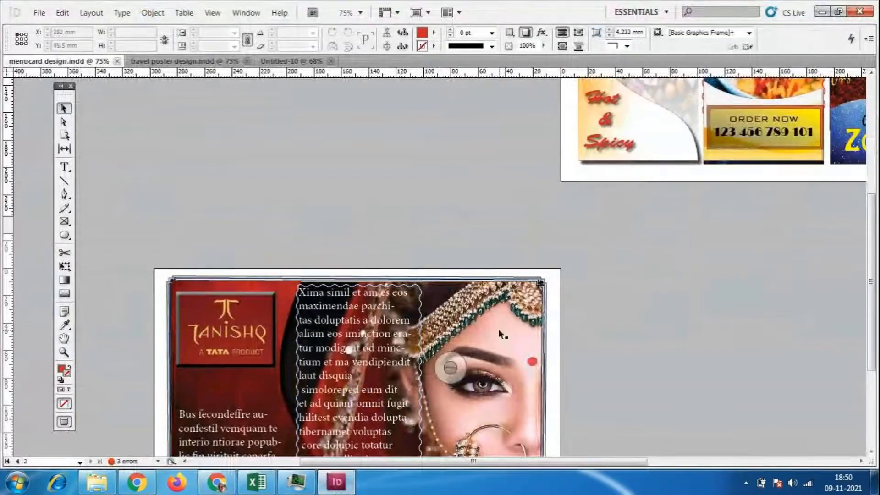
pyautogui.click(180, 61)
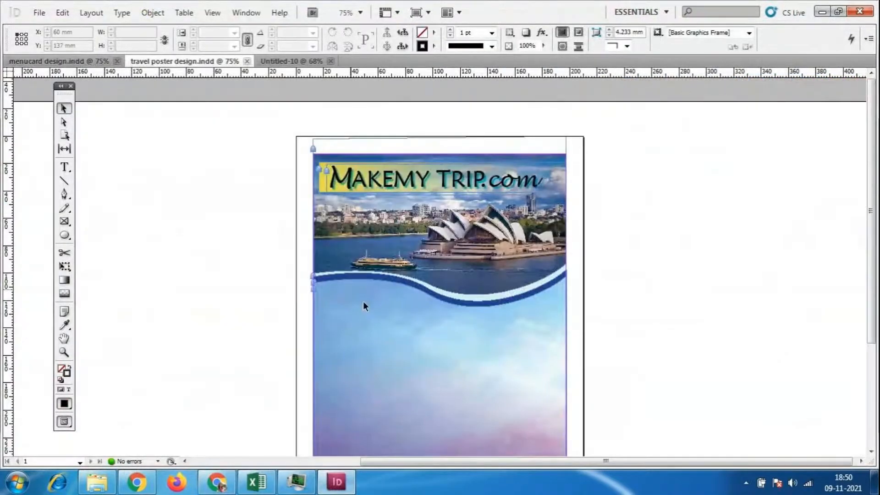
# - Switch to the Untitled-10 document and check its list of pages
pyautogui.click(290, 64)
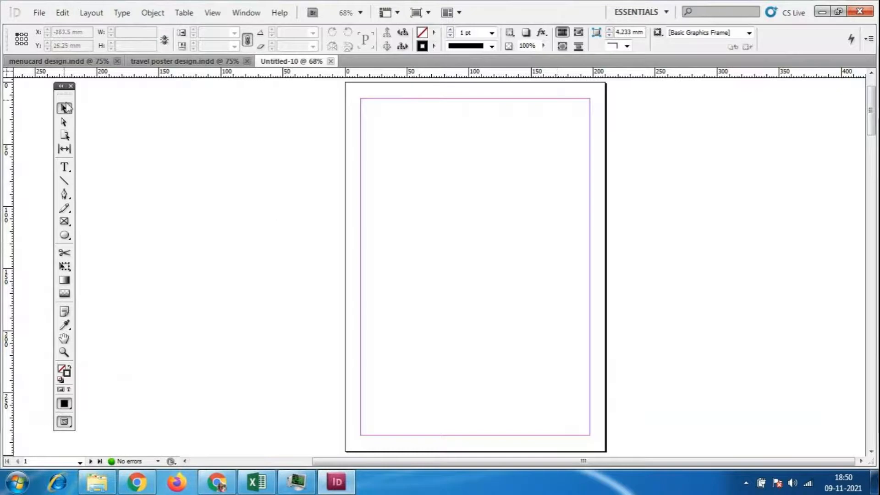
pyautogui.click(80, 462)
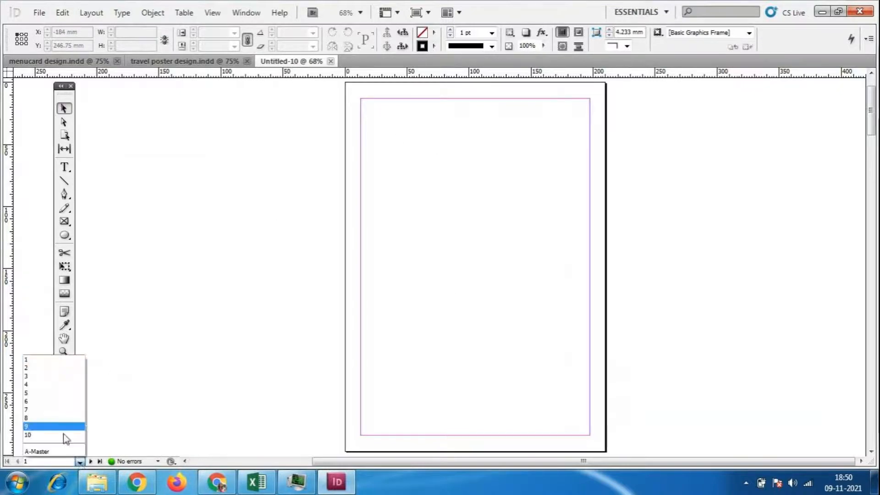
pyautogui.click(390, 303)
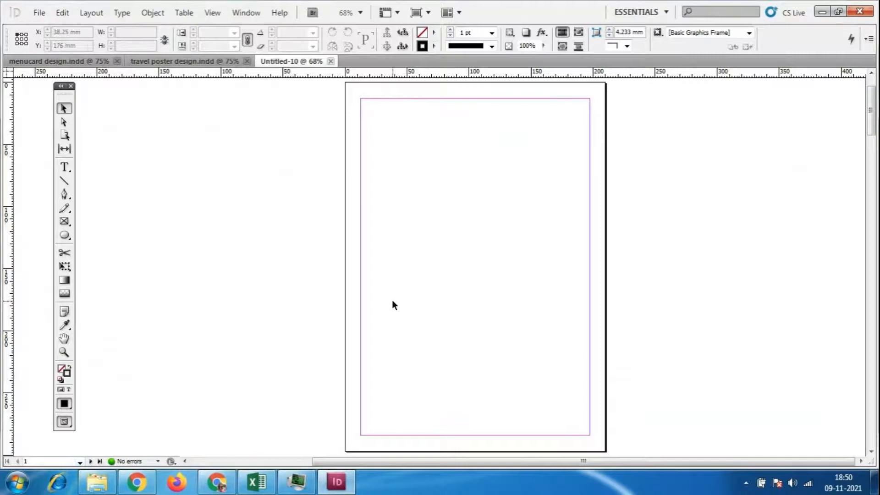
pyautogui.click(92, 13)
pyautogui.moveTo(120, 30)
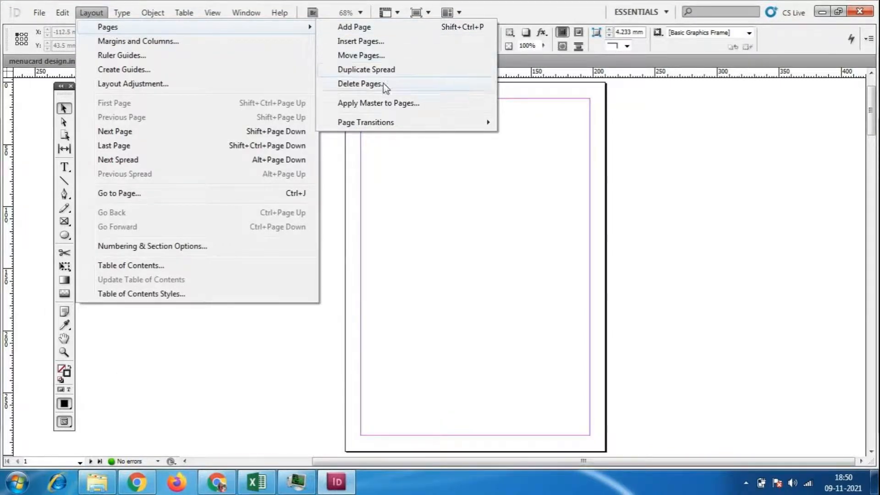
pyautogui.click(590, 167)
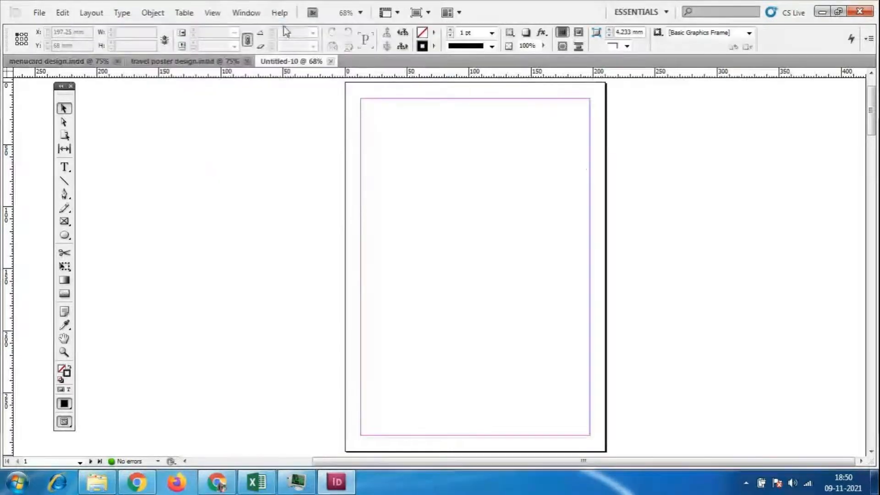
pyautogui.click(221, 15)
pyautogui.moveTo(279, 192)
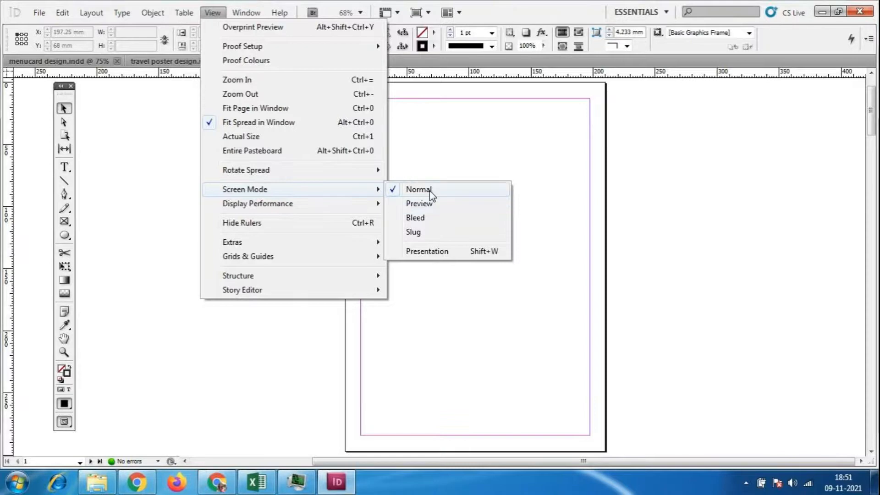
pyautogui.click(570, 132)
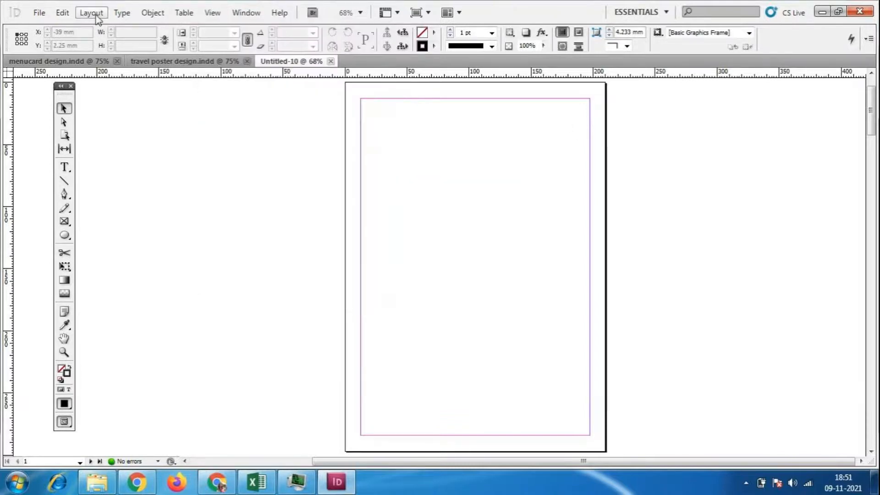
# - Open the margin and column settings for page 1, set the number of columns to 3, and uncover the page preview
pyautogui.click(94, 14)
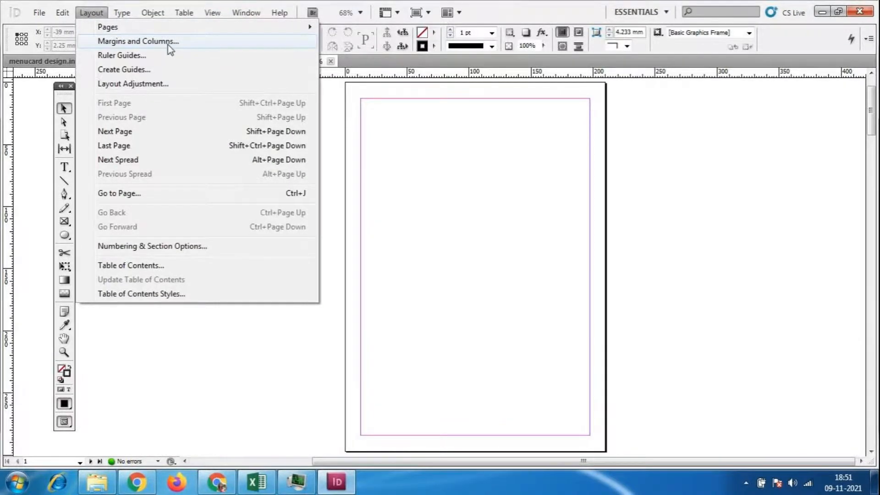
pyautogui.click(143, 41)
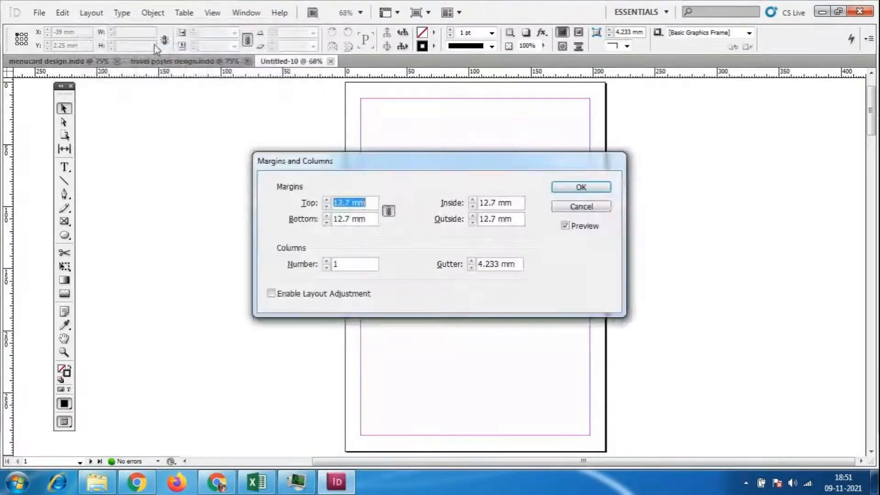
pyautogui.click(326, 261)
pyautogui.click(326, 261)
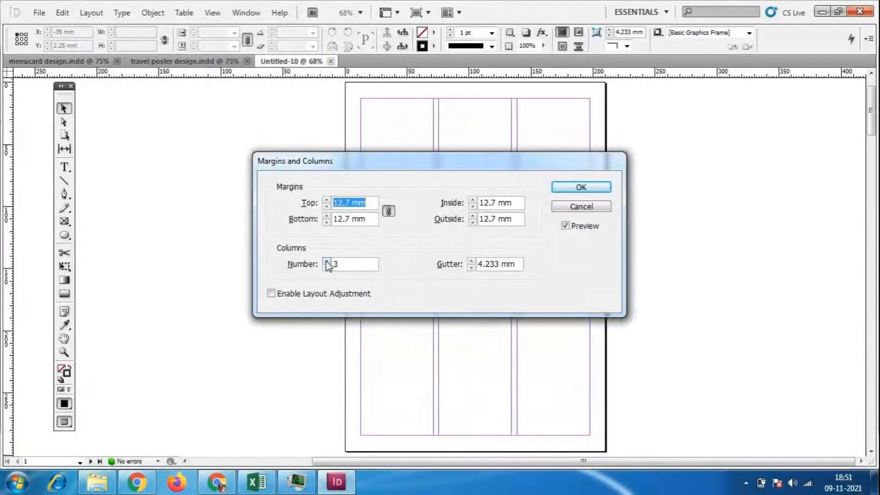
pyautogui.moveTo(425, 160); pyautogui.dragTo(607, 283)
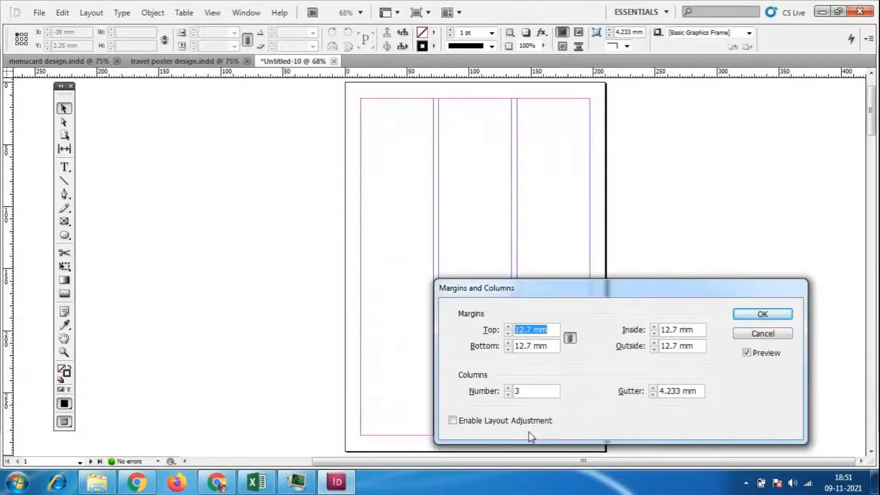
# - Preview page 1 with five columns, then reduce the number of columns to 2
pyautogui.click(508, 388)
pyautogui.click(507, 389)
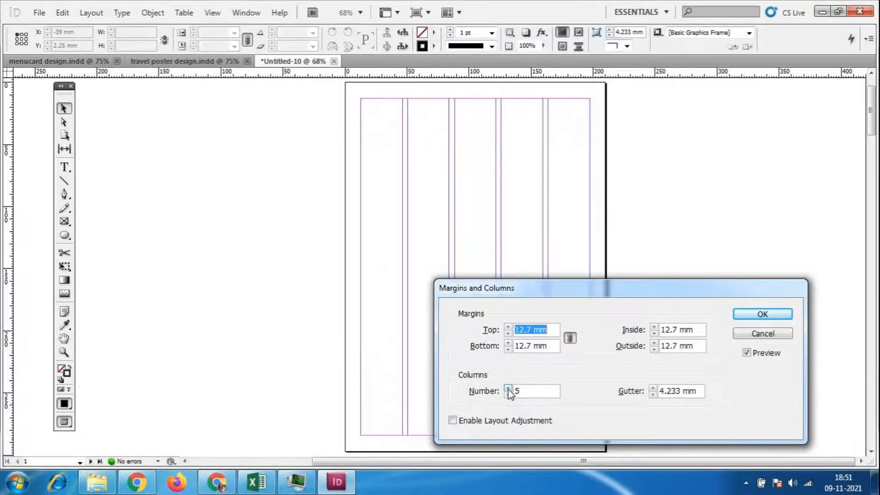
pyautogui.click(508, 394)
pyautogui.click(507, 395)
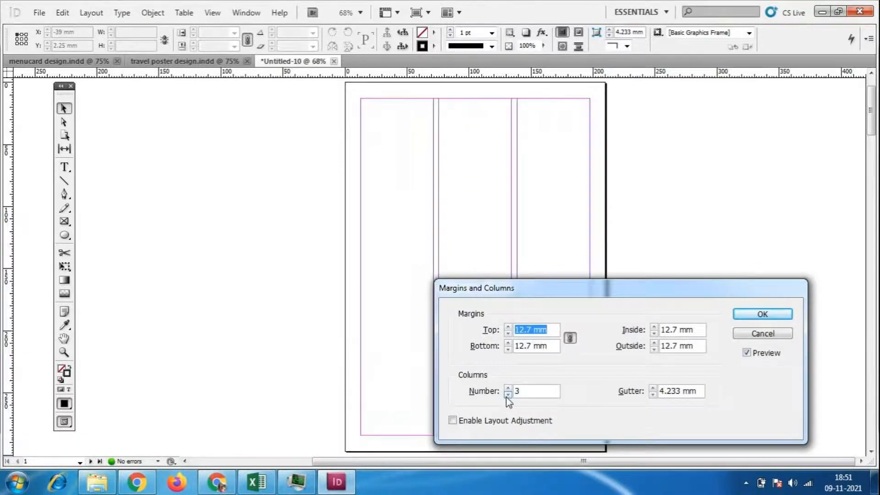
pyautogui.click(508, 395)
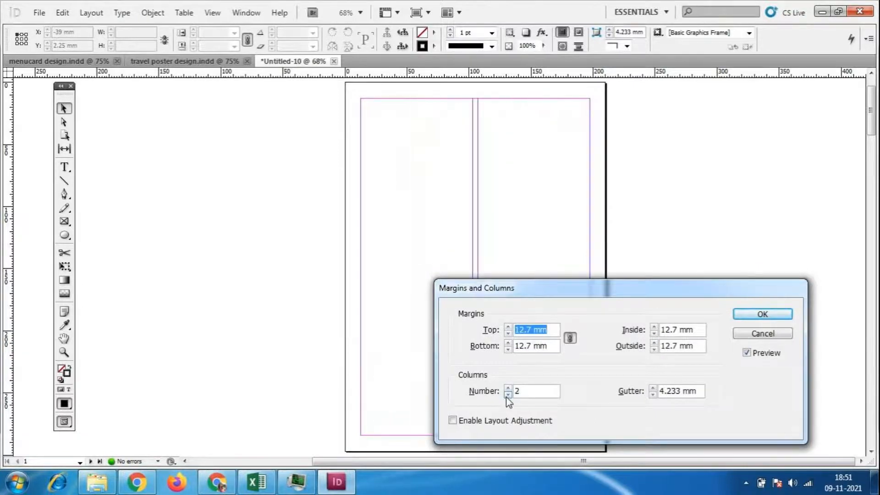
# - Raise the column count step by step to preview many columns, lower it to 2, and set it to 3
pyautogui.click(508, 388)
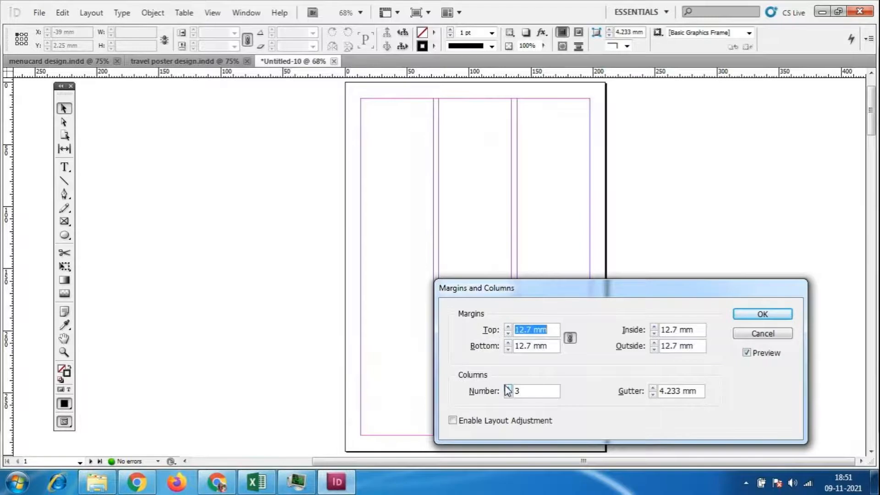
pyautogui.click(508, 388)
pyautogui.click(508, 388)
pyautogui.click(507, 388)
pyautogui.click(507, 388)
pyautogui.click(507, 388)
pyautogui.click(509, 389)
pyautogui.click(509, 389)
pyautogui.click(509, 388)
pyautogui.click(508, 395)
pyautogui.click(508, 395)
pyautogui.click(508, 395)
pyautogui.click(508, 395)
pyautogui.click(509, 394)
pyautogui.click(508, 395)
pyautogui.click(508, 395)
pyautogui.click(509, 394)
pyautogui.click(509, 394)
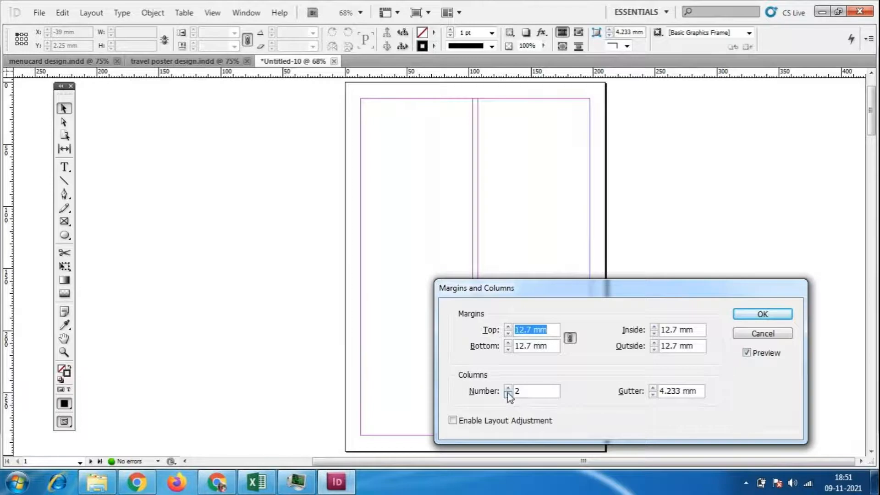
pyautogui.click(508, 388)
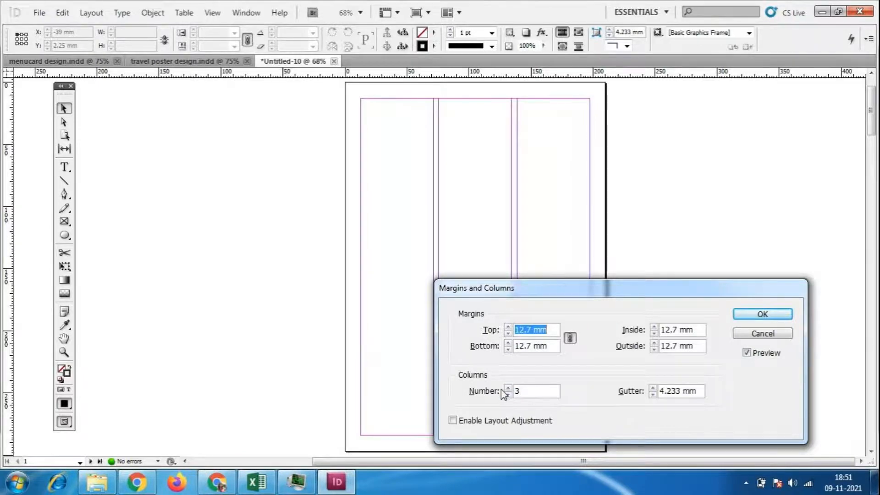
# - Set the number of columns on page 1 to 4 and apply the margin and column settings
pyautogui.moveTo(566, 293); pyautogui.dragTo(579, 224)
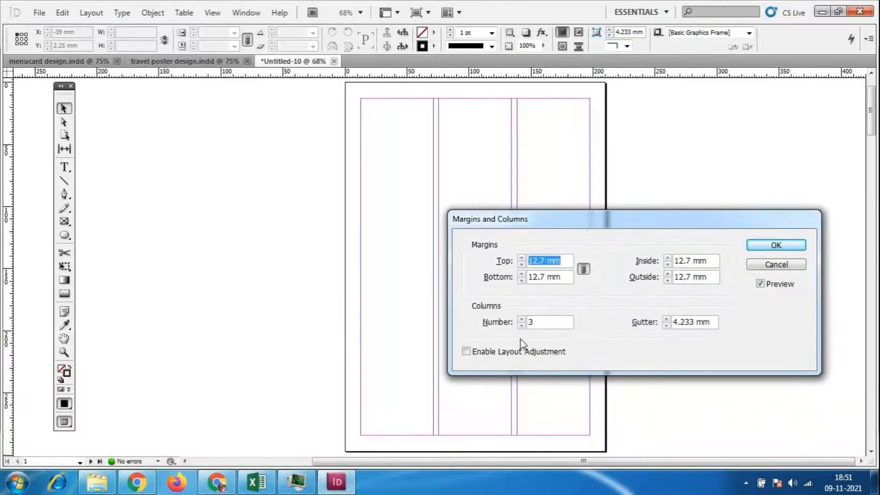
pyautogui.click(521, 325)
pyautogui.click(521, 320)
pyautogui.click(522, 320)
pyautogui.click(791, 244)
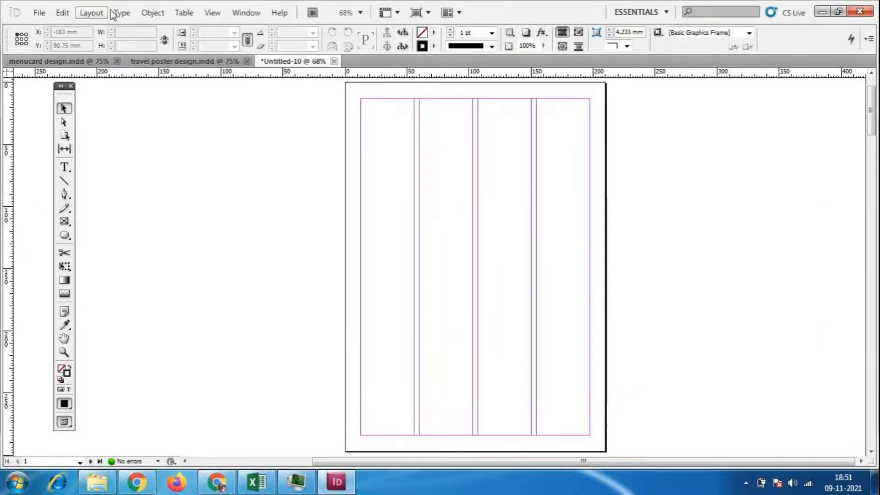
# - Change the ruler guide colour to Purple
pyautogui.click(94, 13)
pyautogui.click(133, 55)
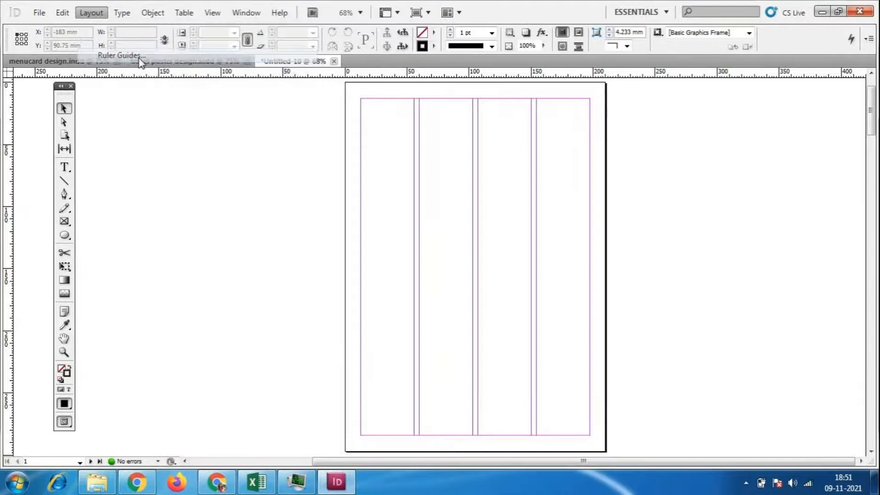
pyautogui.moveTo(435, 212); pyautogui.dragTo(460, 217)
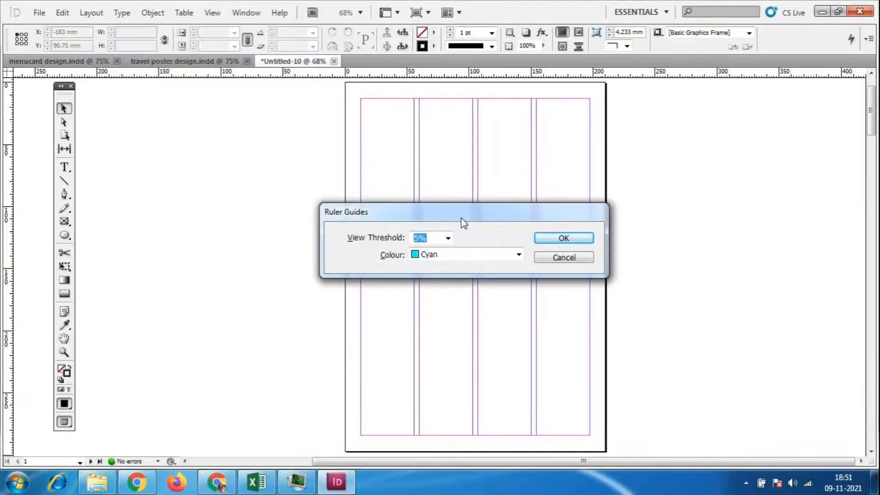
pyautogui.click(518, 255)
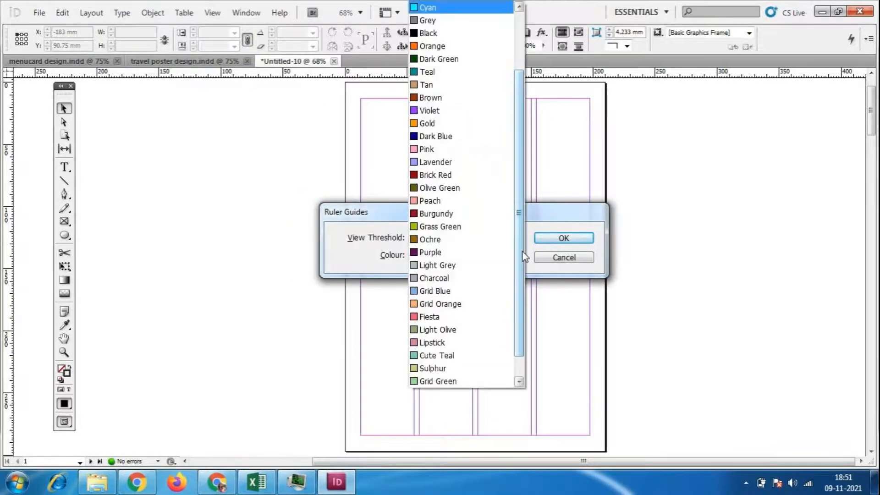
pyautogui.click(432, 253)
pyautogui.click(568, 237)
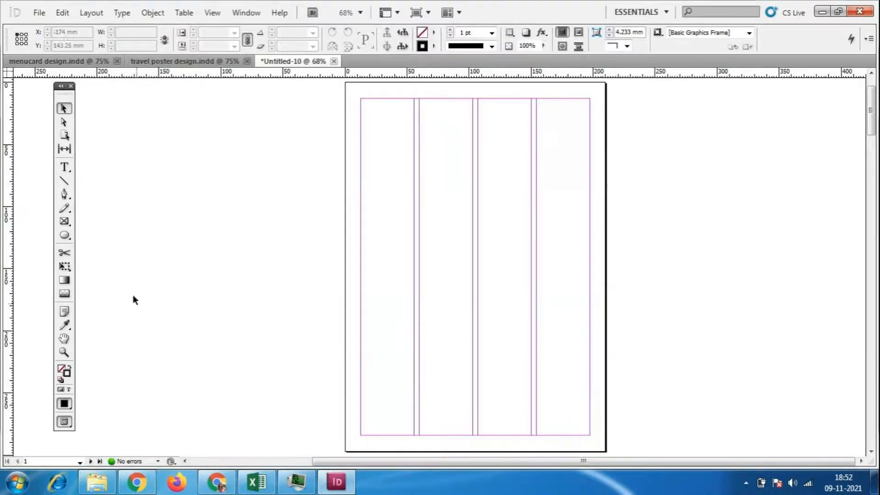
# - Add a vertical guide and a horizontal guide at 28 mm, then move the vertical one onto the left pasteboard and the horizontal one to 0 mm
pyautogui.moveTo(13, 170); pyautogui.dragTo(389, 183)
pyautogui.moveTo(437, 74); pyautogui.dragTo(438, 117)
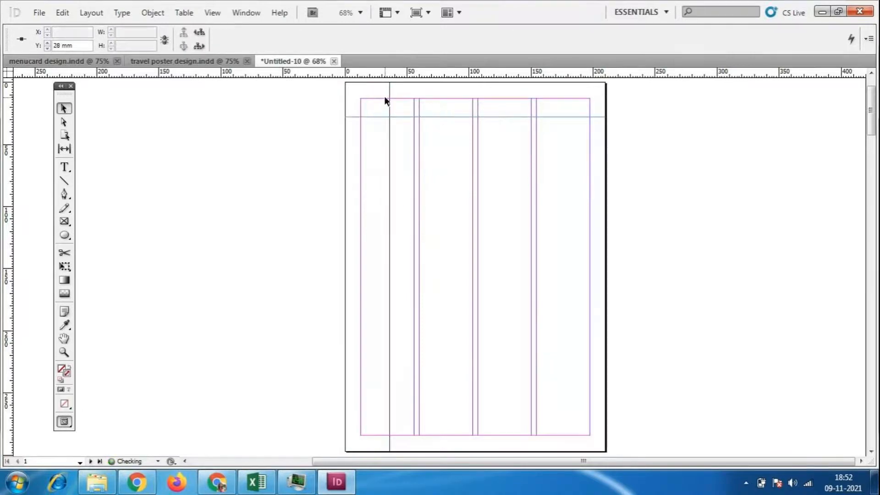
pyautogui.moveTo(392, 102); pyautogui.dragTo(229, 98)
pyautogui.moveTo(412, 118); pyautogui.dragTo(412, 85)
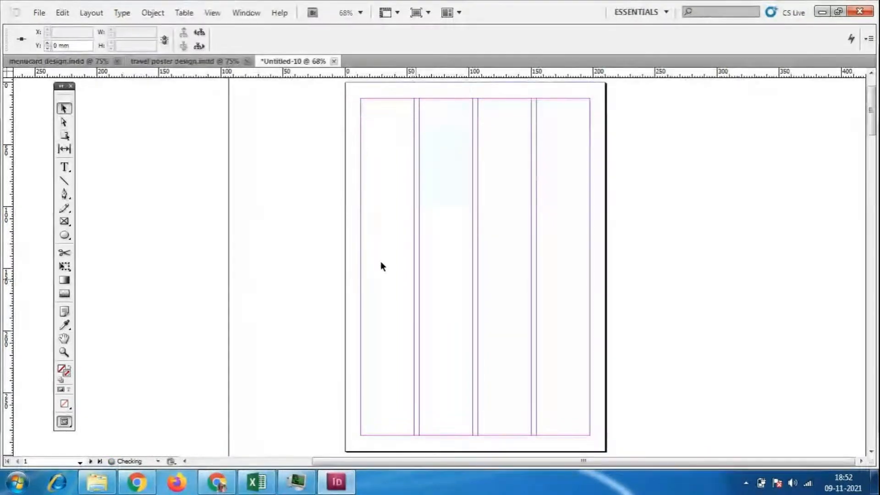
pyautogui.click(95, 15)
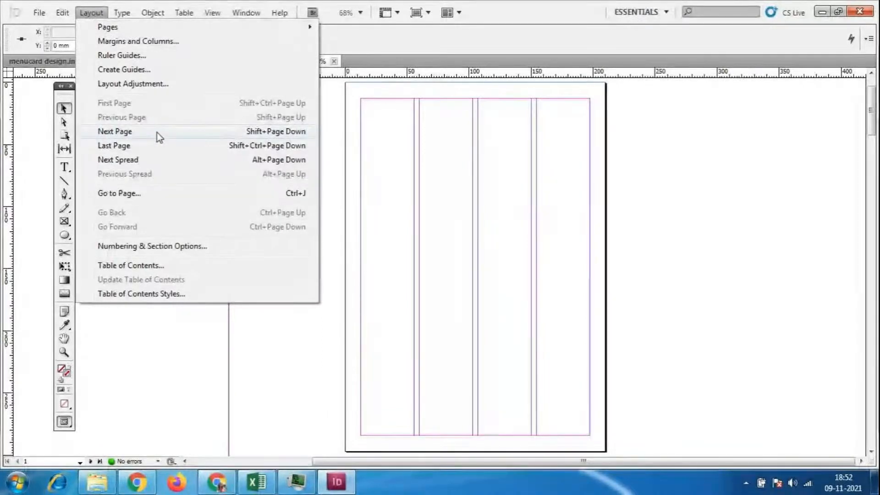
pyautogui.click(157, 132)
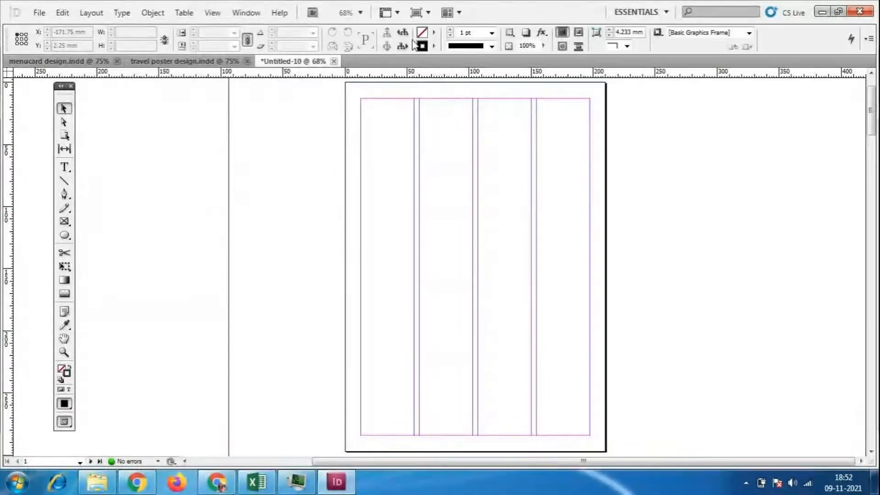
# - Use Go to Page to jump to page 7 of the document
pyautogui.click(91, 12)
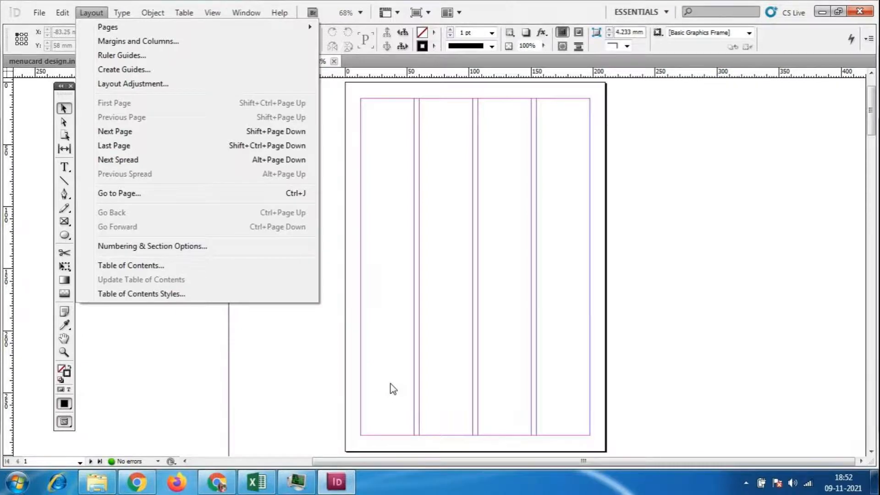
pyautogui.click(123, 194)
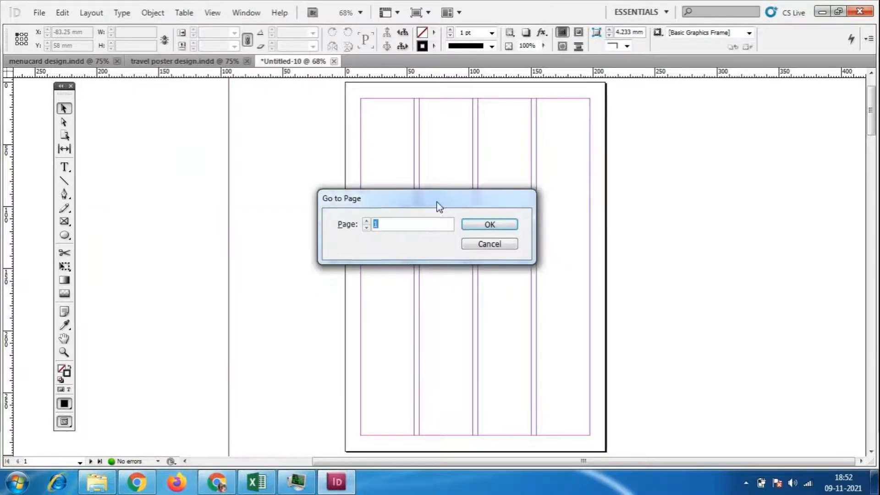
pyautogui.moveTo(437, 205); pyautogui.dragTo(387, 167)
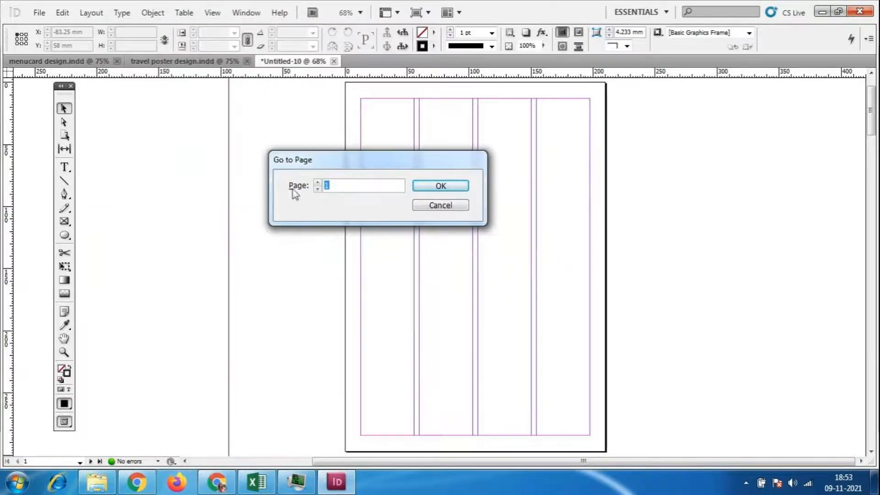
pyautogui.click(350, 185)
pyautogui.press('BackSpace')
pyautogui.write('7')
pyautogui.click(454, 187)
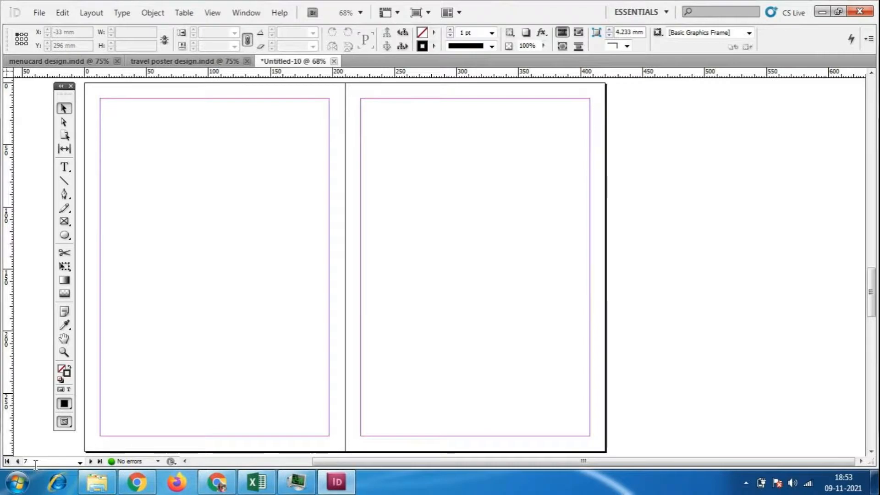
pyautogui.moveTo(595, 461); pyautogui.dragTo(563, 461)
pyautogui.scroll(10, 487, 419)
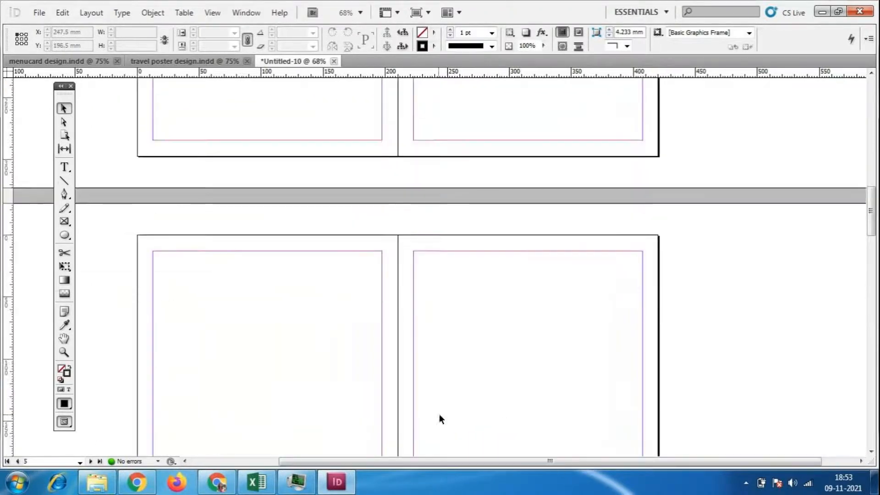
pyautogui.scroll(-10, 430, 419)
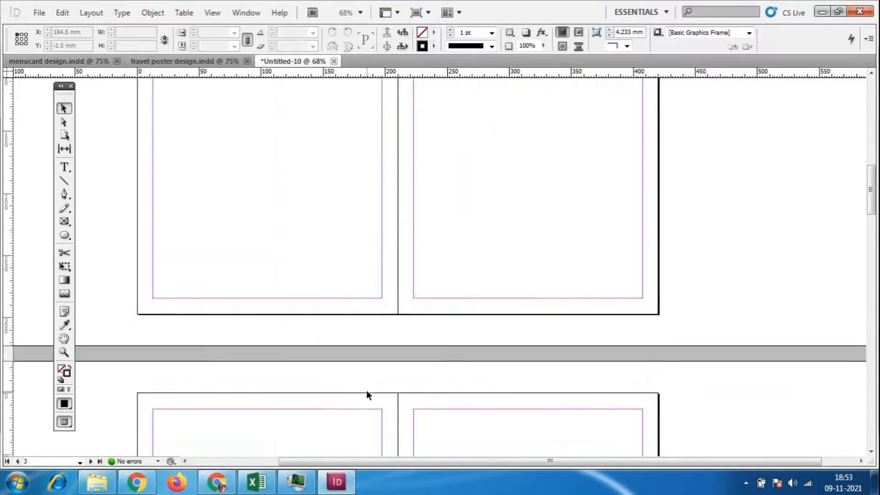
pyautogui.scroll(8, 363, 391)
pyautogui.click(91, 12)
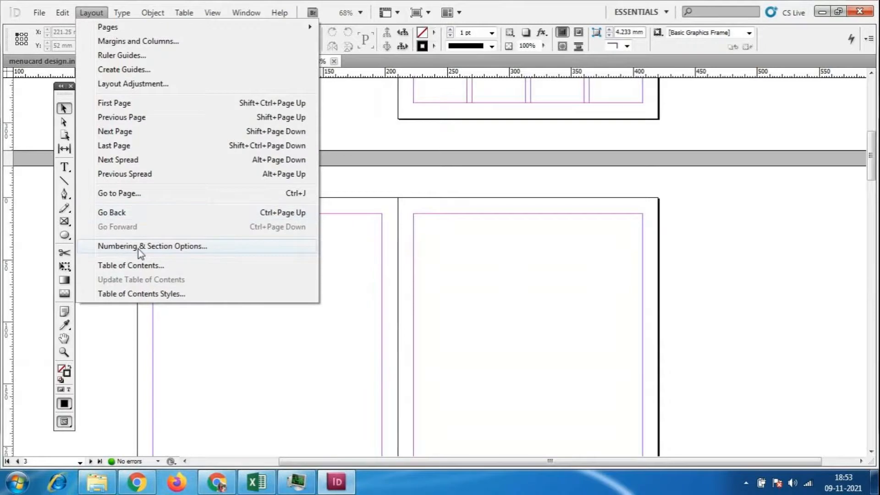
pyautogui.click(117, 248)
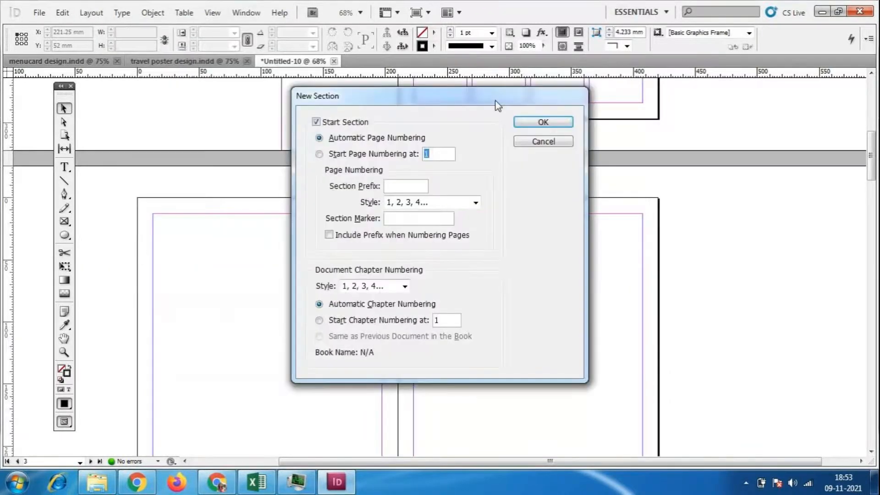
pyautogui.moveTo(497, 101); pyautogui.dragTo(507, 106)
pyautogui.click(553, 145)
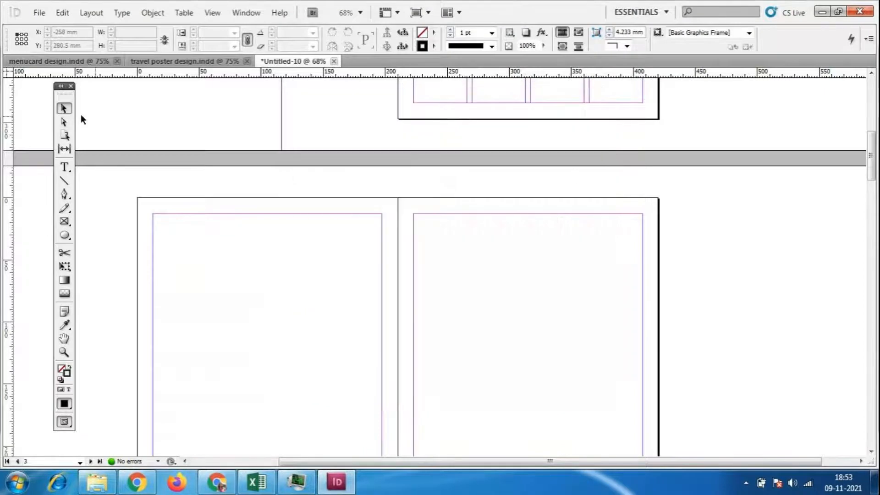
# - Create a new A4 print document with 100 facing pages
pyautogui.click(39, 13)
pyautogui.moveTo(184, 27)
pyautogui.click(285, 28)
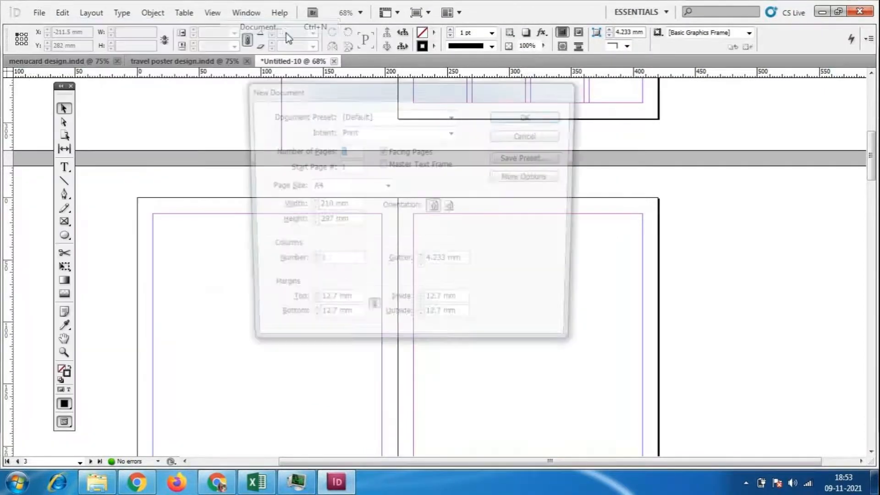
pyautogui.write('100')
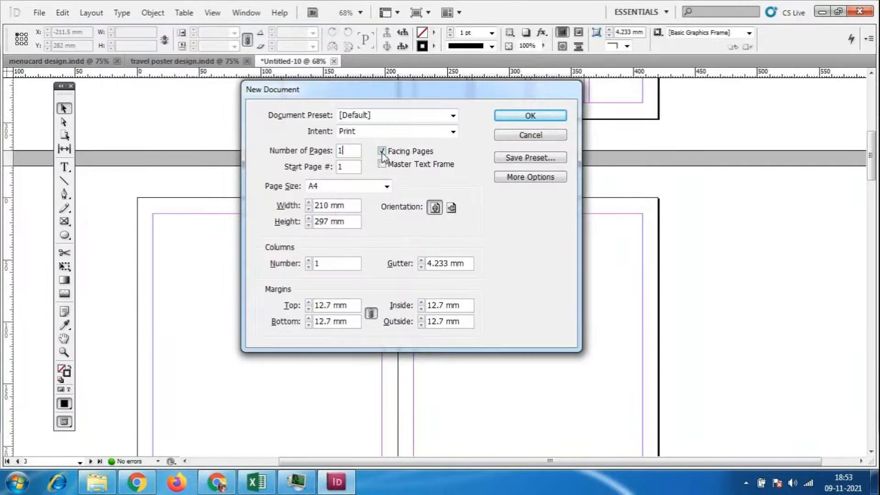
pyautogui.click(548, 120)
pyautogui.scroll(10, 483, 204)
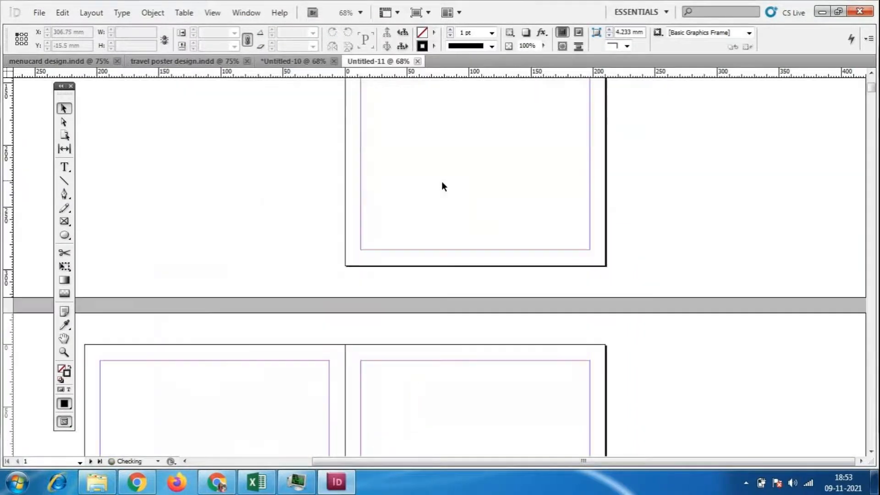
# - In the numbering and section options, choose the 1, 2, 3, 4... style for pages and chapters and start page numbering at 1
pyautogui.click(92, 13)
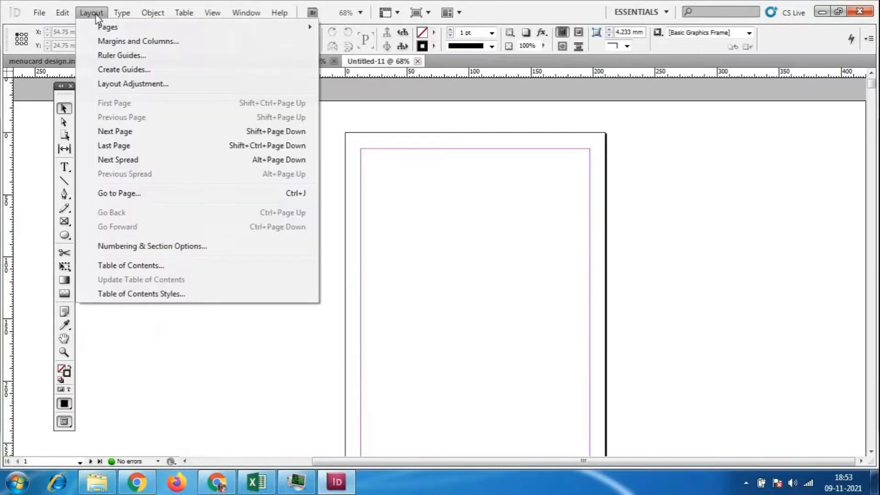
pyautogui.click(186, 251)
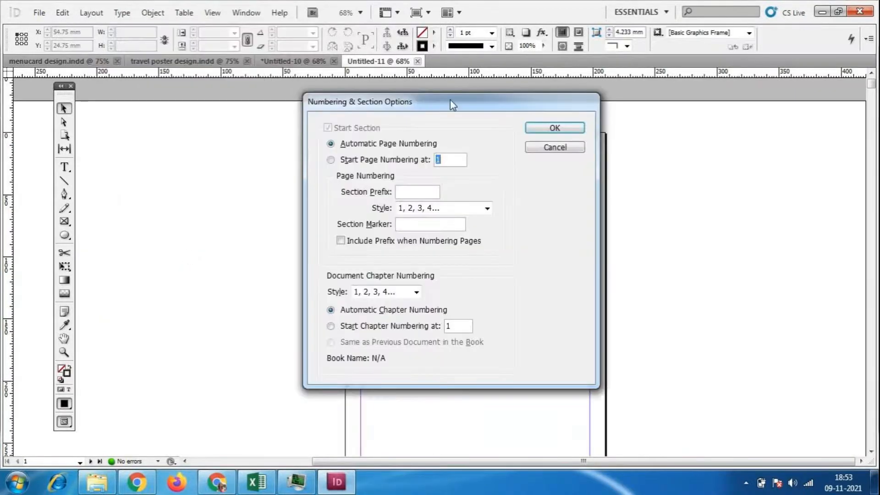
pyautogui.moveTo(450, 100); pyautogui.dragTo(431, 101)
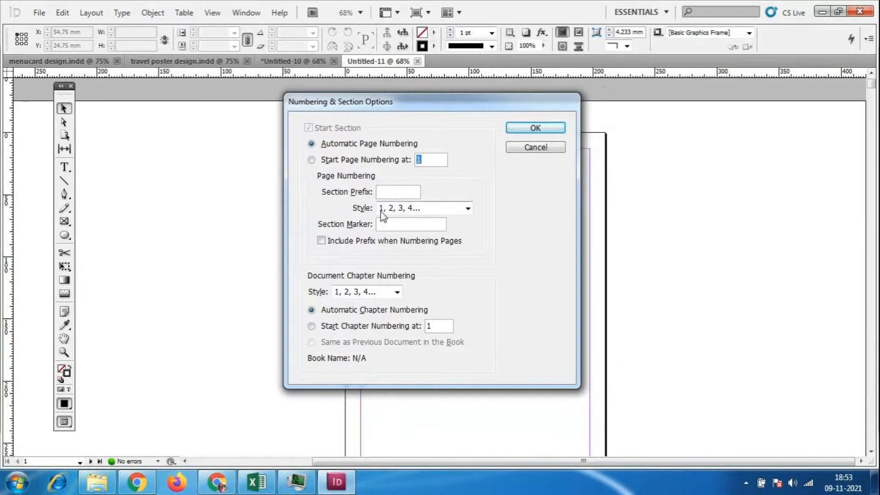
pyautogui.click(468, 209)
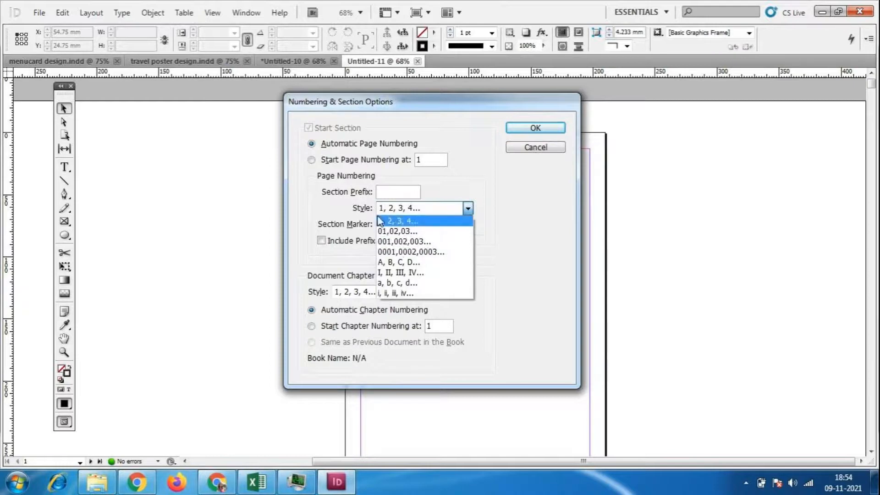
pyautogui.click(410, 222)
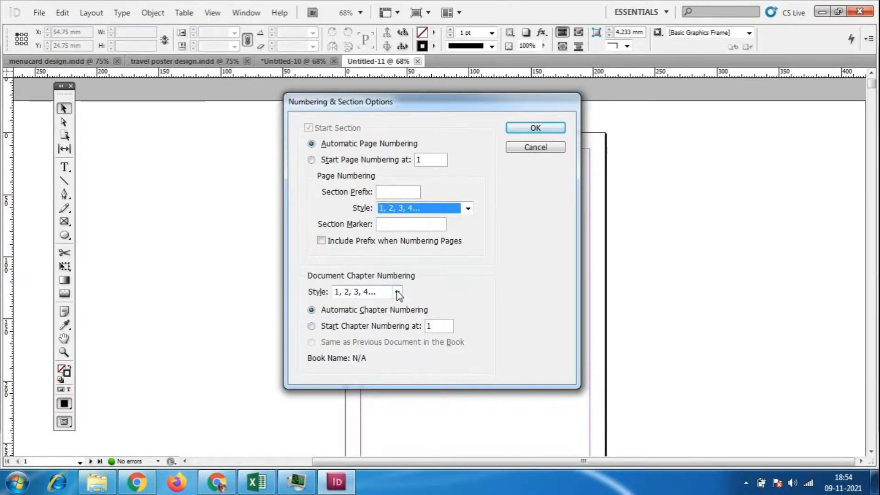
pyautogui.click(397, 292)
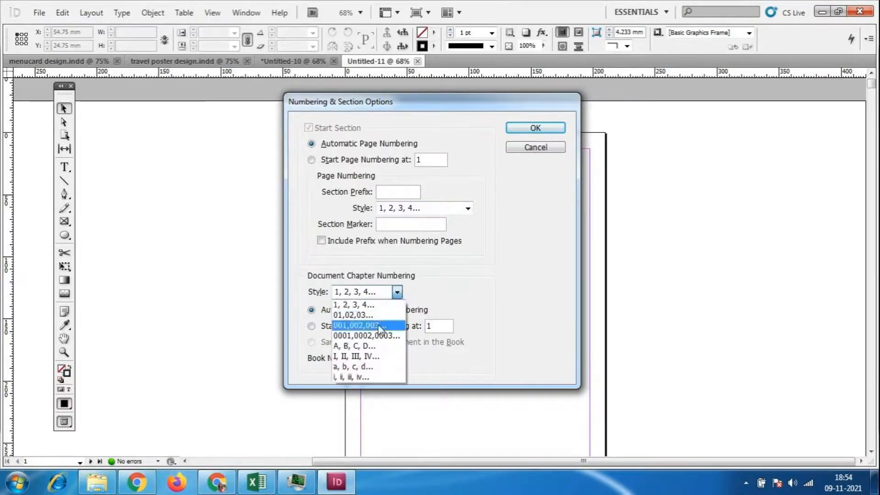
pyautogui.click(364, 304)
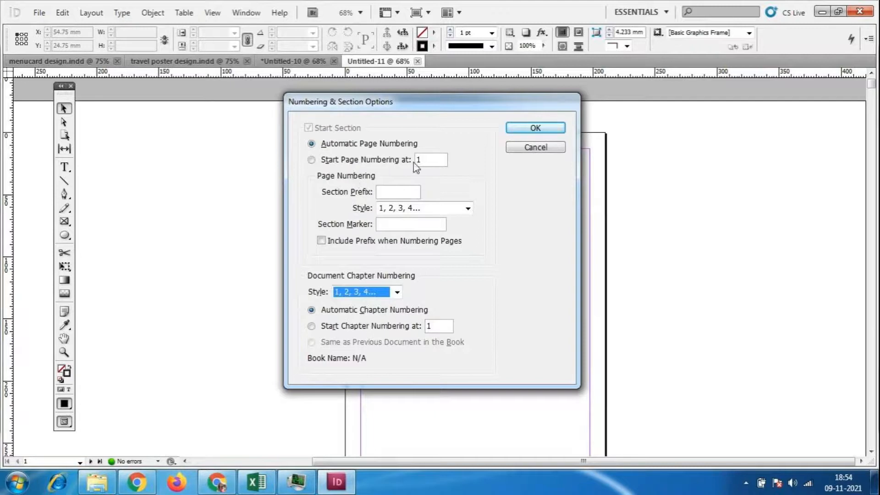
pyautogui.click(311, 160)
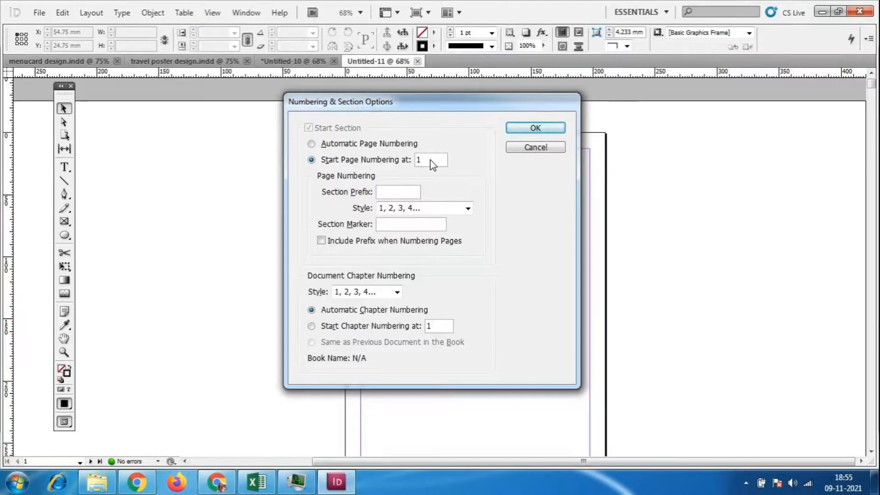
# - Switch to the GoToMeeting window in Chrome to check the participants and return to InDesign
pyautogui.click(218, 483)
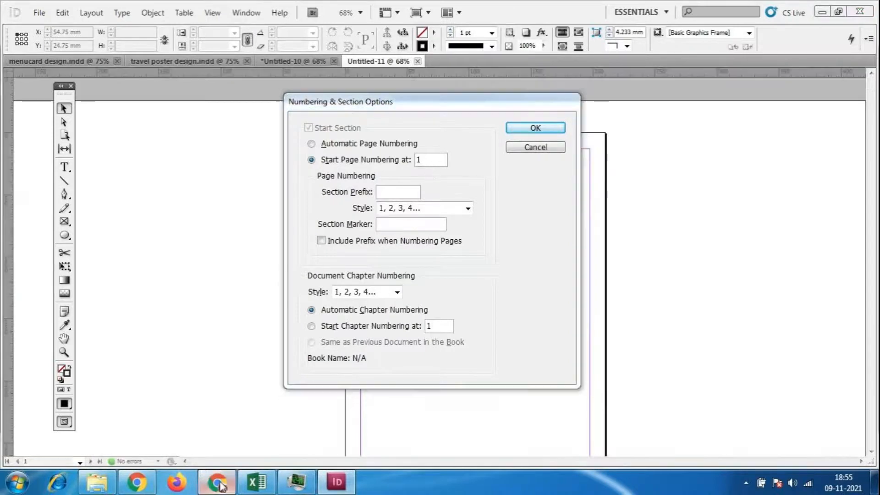
pyautogui.scroll(-3, 713, 335)
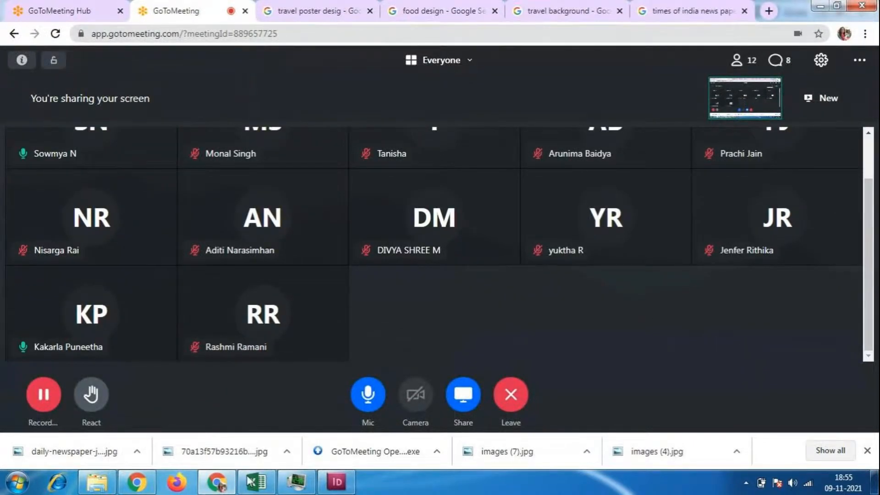
pyautogui.click(218, 482)
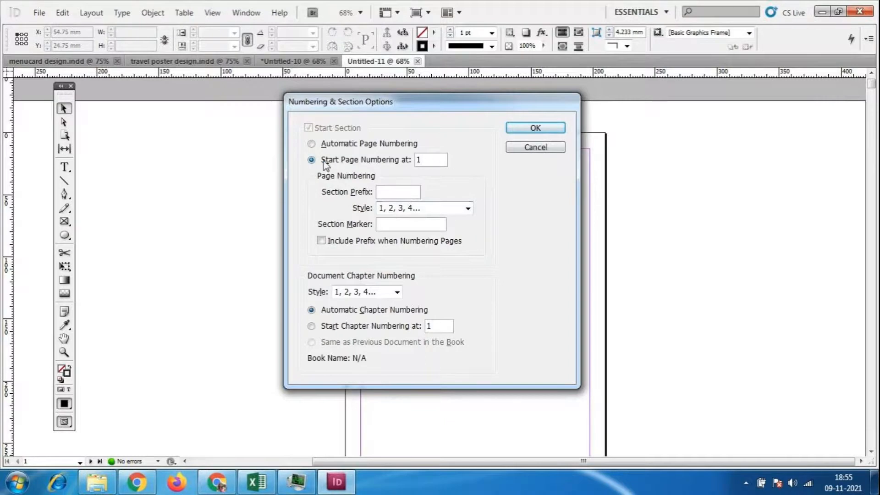
# - Apply the numbering and section settings and examine the page numbers through the document, returning to the first page
pyautogui.click(552, 129)
pyautogui.scroll(-10, 639, 247)
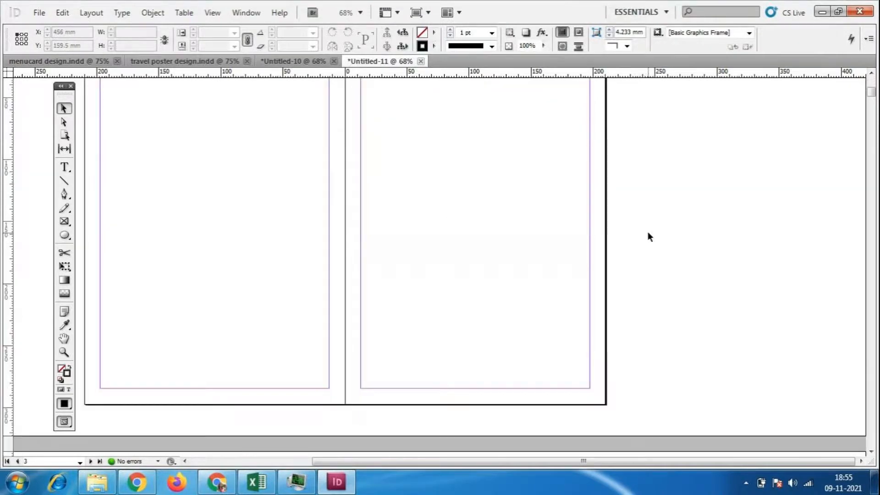
pyautogui.scroll(5, 643, 231)
pyautogui.scroll(5, 639, 229)
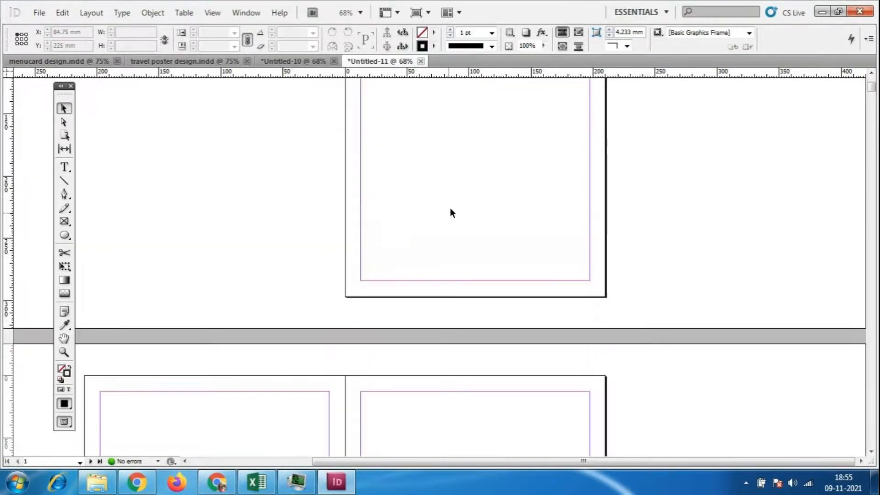
pyautogui.scroll(5, 581, 295)
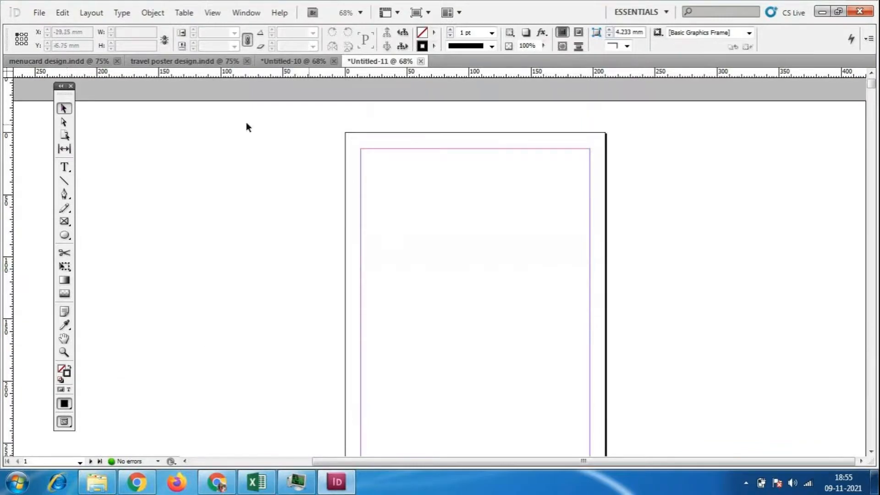
pyautogui.scroll(-2, 69, 320)
pyautogui.click(68, 318)
pyautogui.scroll(-10, 577, 291)
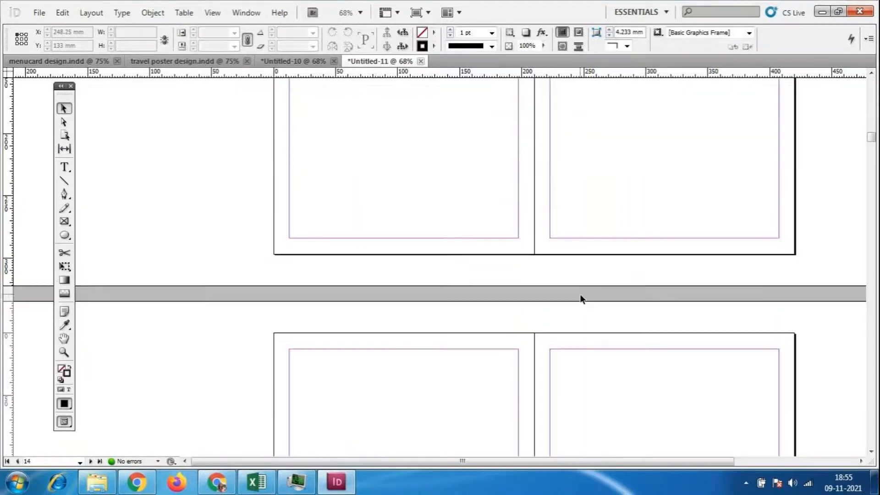
pyautogui.scroll(20, 584, 303)
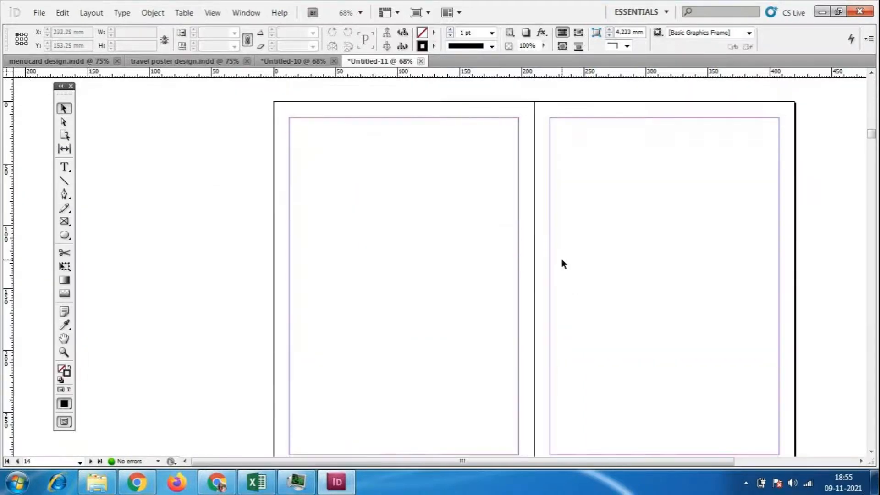
pyautogui.scroll(20, 541, 268)
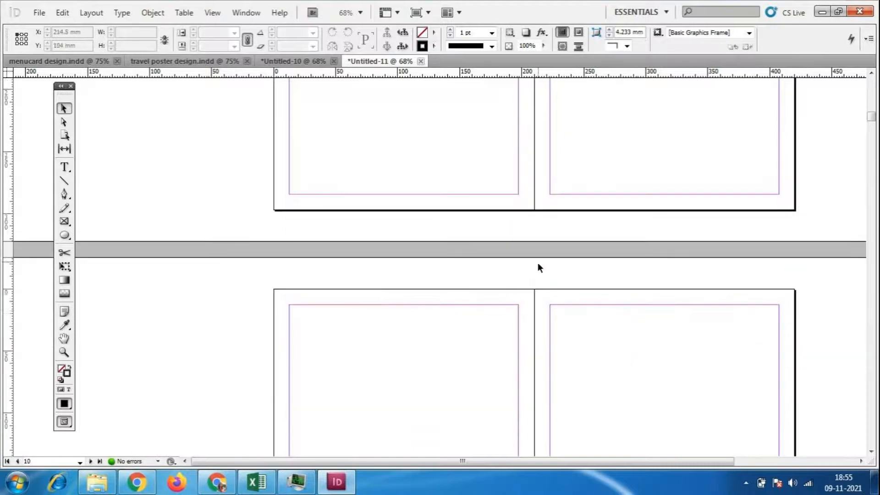
pyautogui.scroll(20, 520, 278)
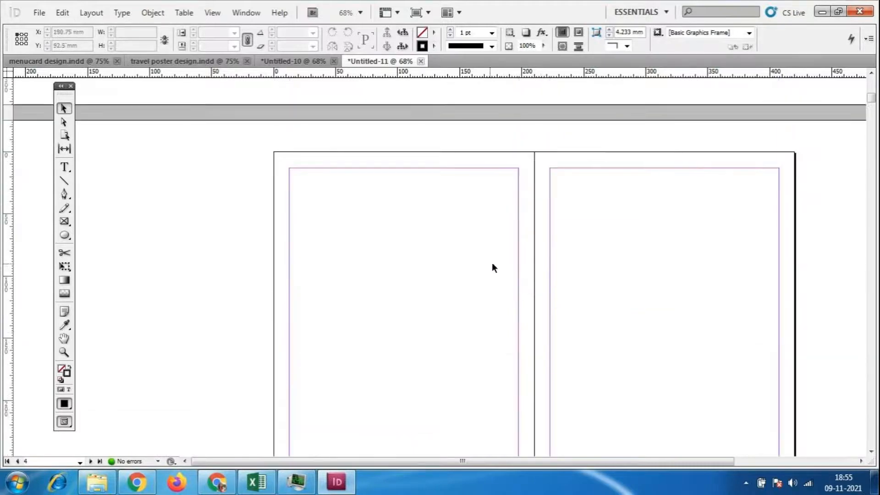
pyautogui.scroll(5, 524, 271)
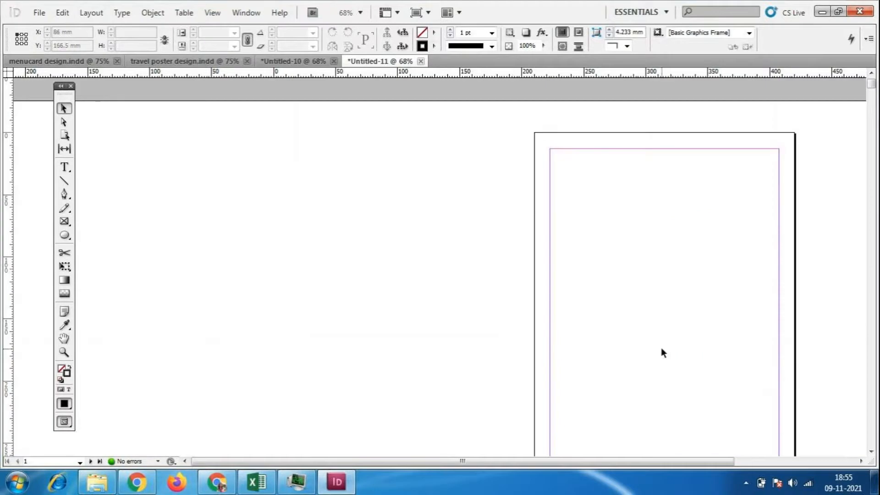
# - Set the section to automatic page numbering with the 01,02,03... page style and apply the options
pyautogui.click(105, 13)
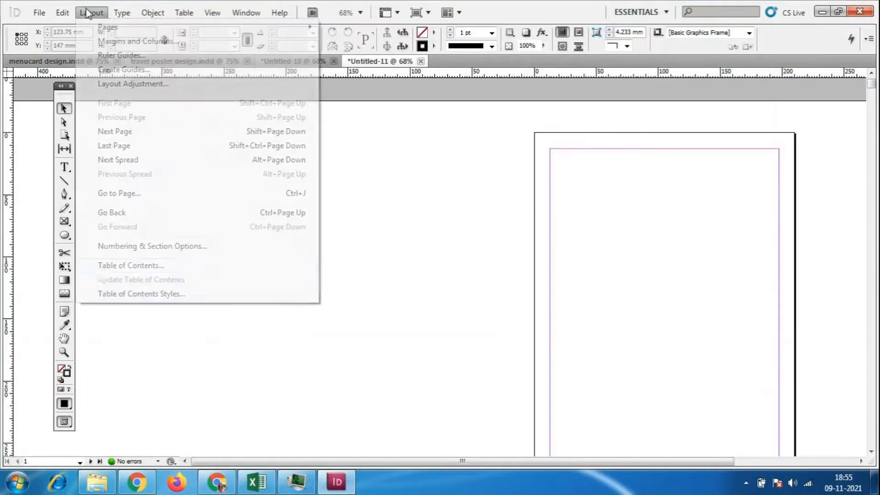
pyautogui.click(154, 245)
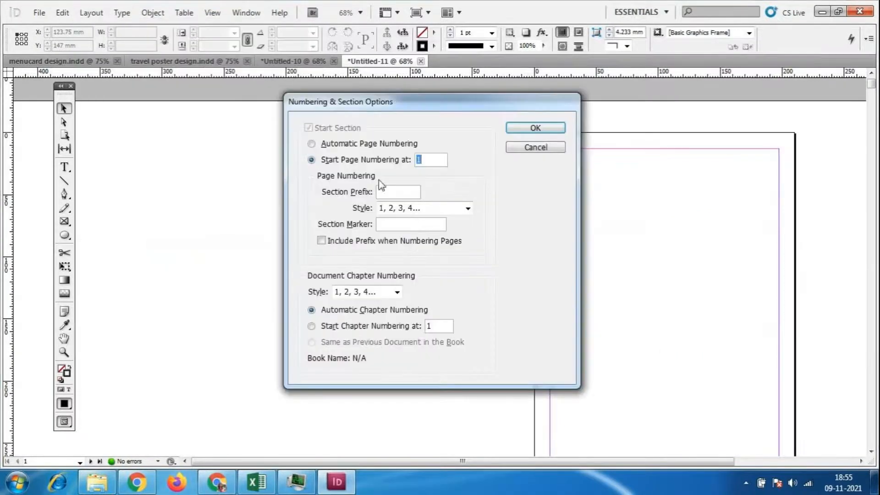
pyautogui.click(320, 144)
pyautogui.click(469, 210)
pyautogui.click(366, 228)
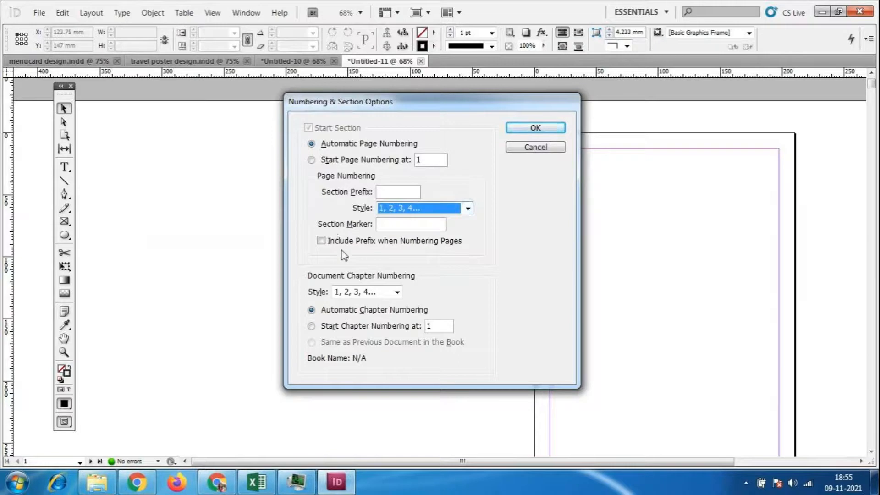
pyautogui.press('Down')
pyautogui.click(541, 128)
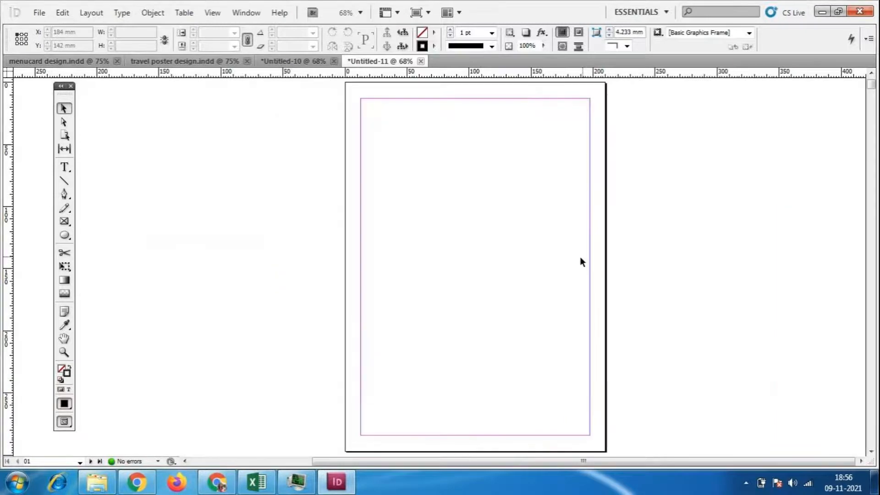
# - Draw a text frame about 15 × 12 mm near the first page's lower-right margin corner and enter 1 as its text
pyautogui.scroll(-5, 582, 262)
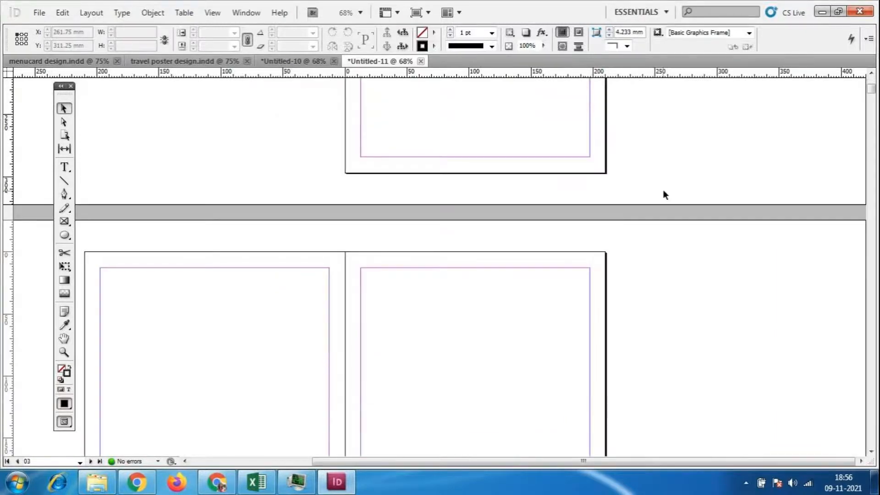
pyautogui.scroll(3, 670, 191)
pyautogui.hotkey('ctrl', '=')
pyautogui.hotkey('ctrl', '=')
pyautogui.hotkey('ctrl', '=')
pyautogui.scroll(3, 625, 287)
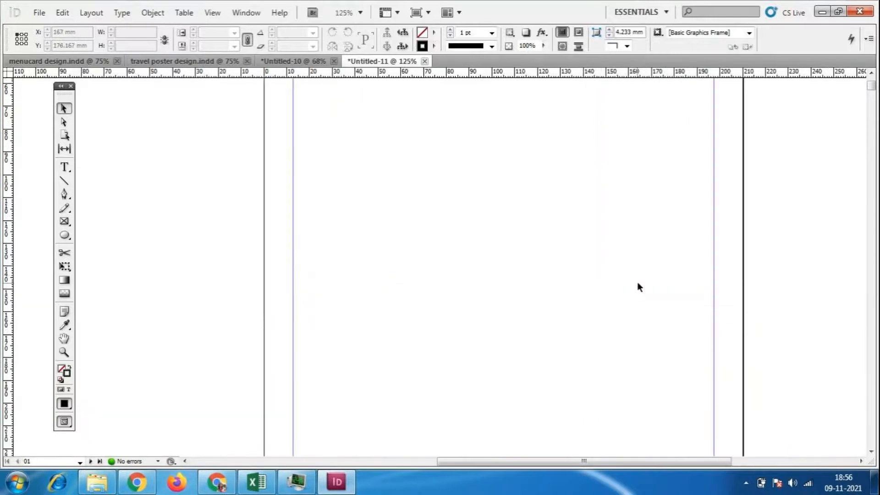
pyautogui.scroll(-3, 631, 275)
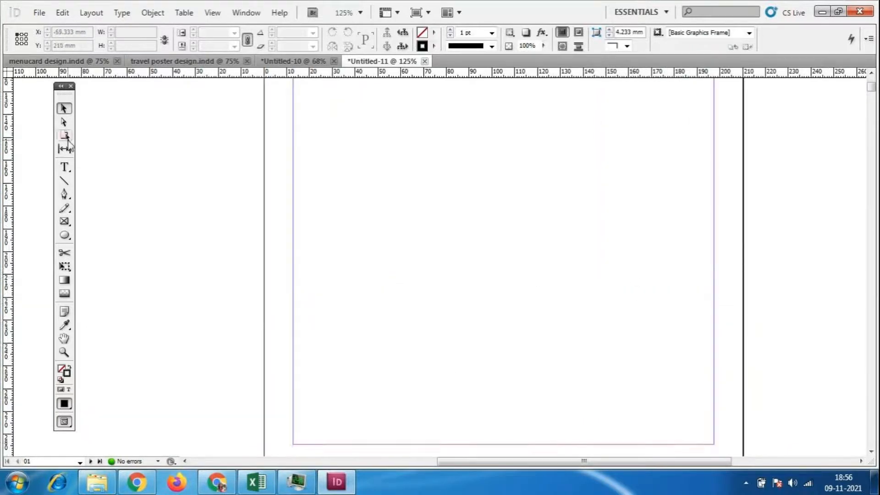
pyautogui.click(64, 167)
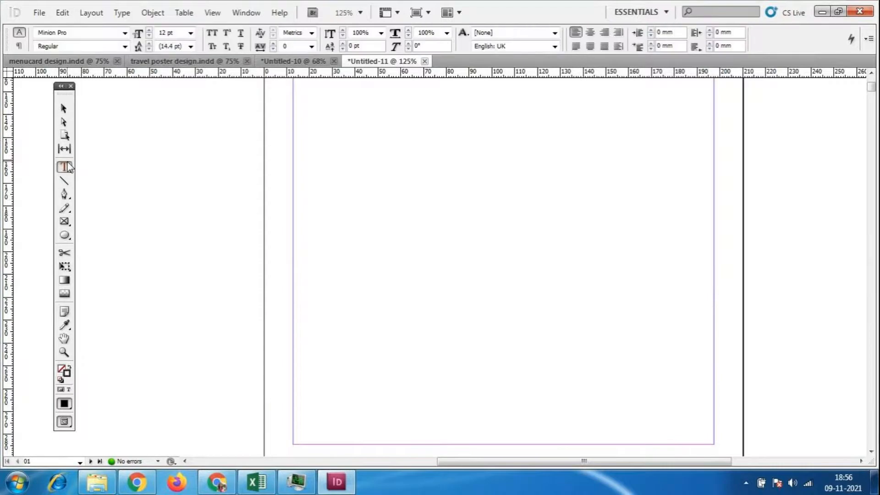
pyautogui.scroll(-3, 708, 381)
pyautogui.moveTo(661, 231); pyautogui.dragTo(696, 258)
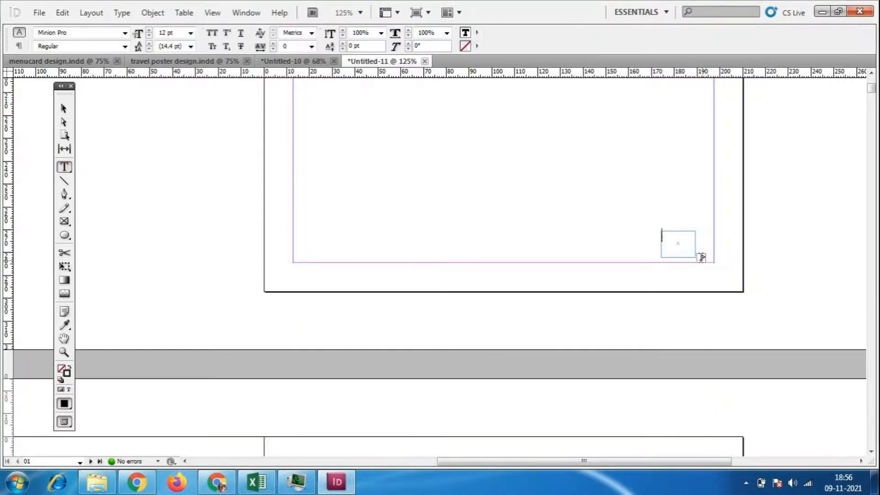
pyautogui.write('1')
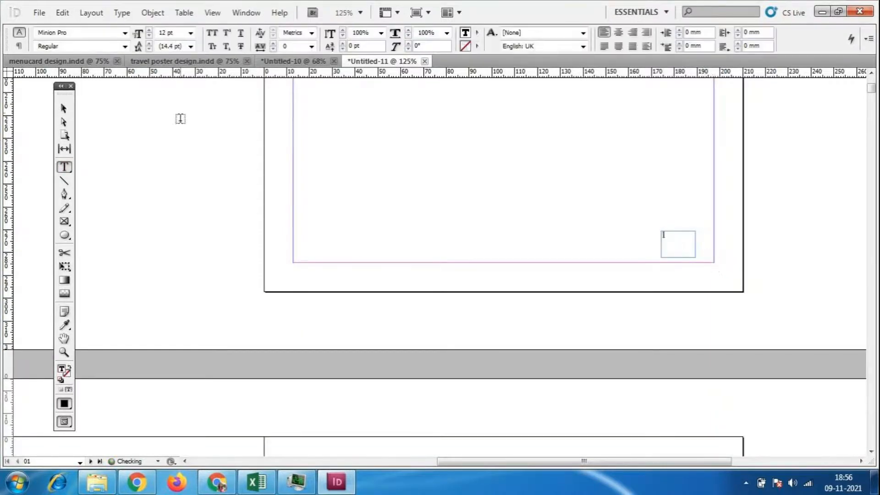
pyautogui.press('Escape')
pyautogui.click(678, 246)
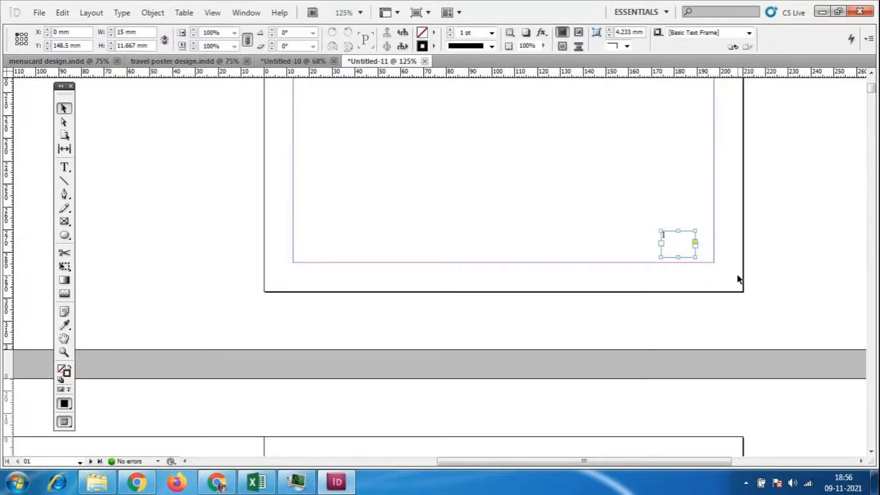
# - Enter "good morning" as the section marker in the numbering and section options and apply it
pyautogui.scroll(-8, 725, 301)
pyautogui.scroll(8, 689, 280)
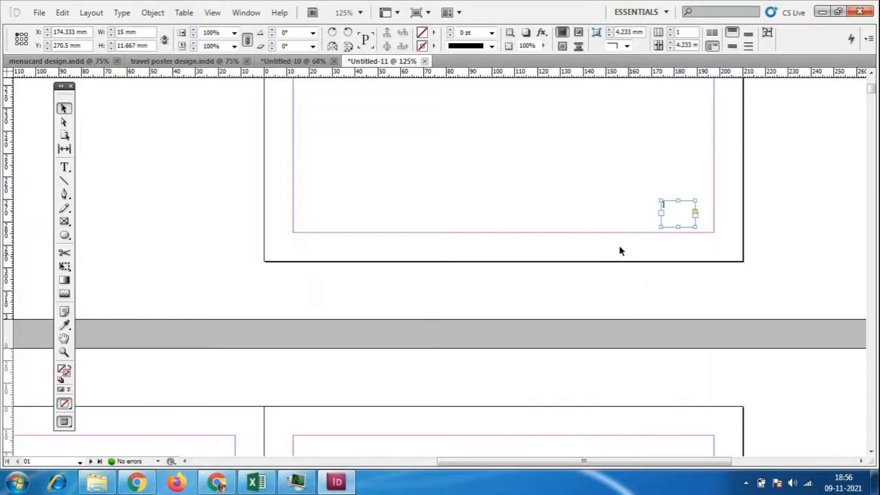
pyautogui.scroll(-3, 619, 246)
pyautogui.click(546, 281)
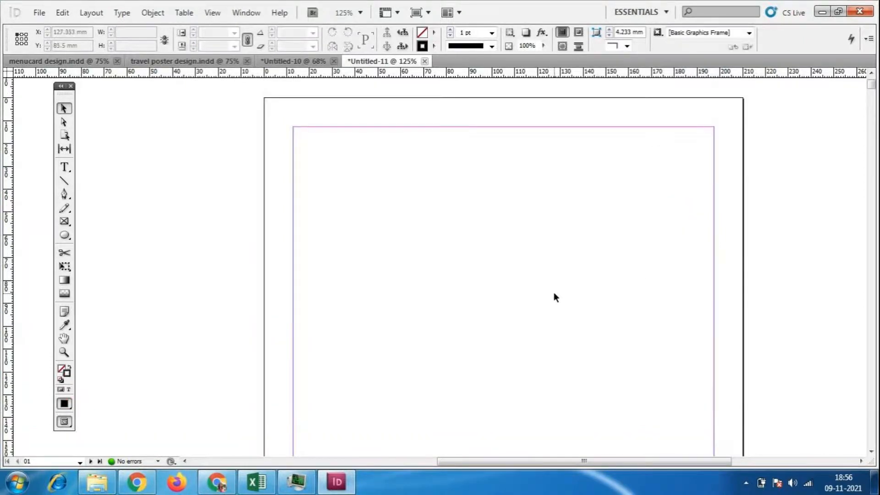
pyautogui.click(91, 13)
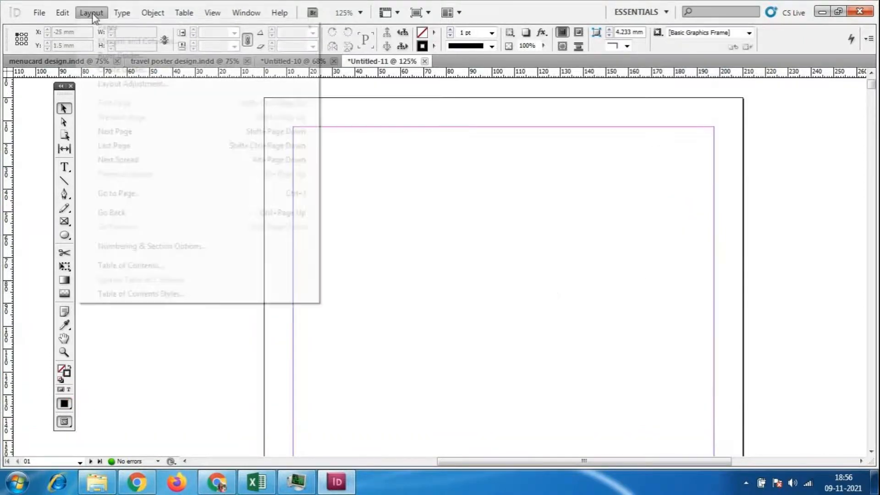
pyautogui.click(148, 248)
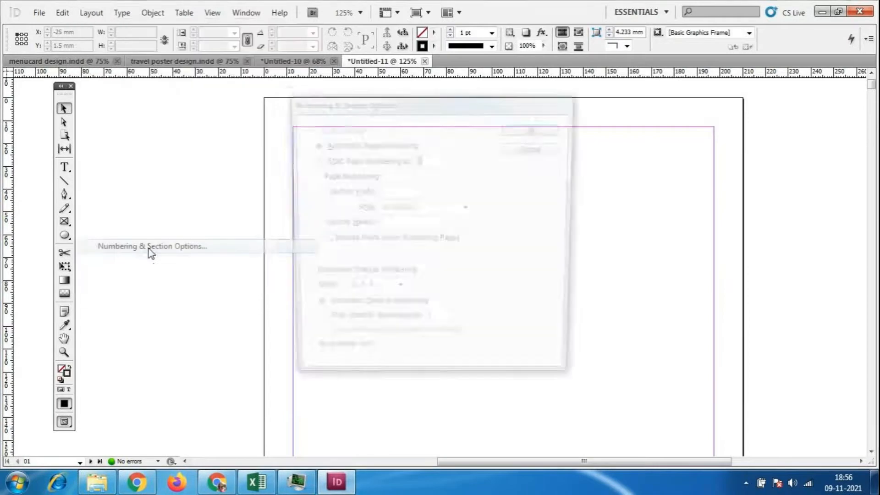
pyautogui.moveTo(441, 106); pyautogui.dragTo(518, 110)
pyautogui.click(397, 245)
pyautogui.click(545, 212)
pyautogui.click(531, 221)
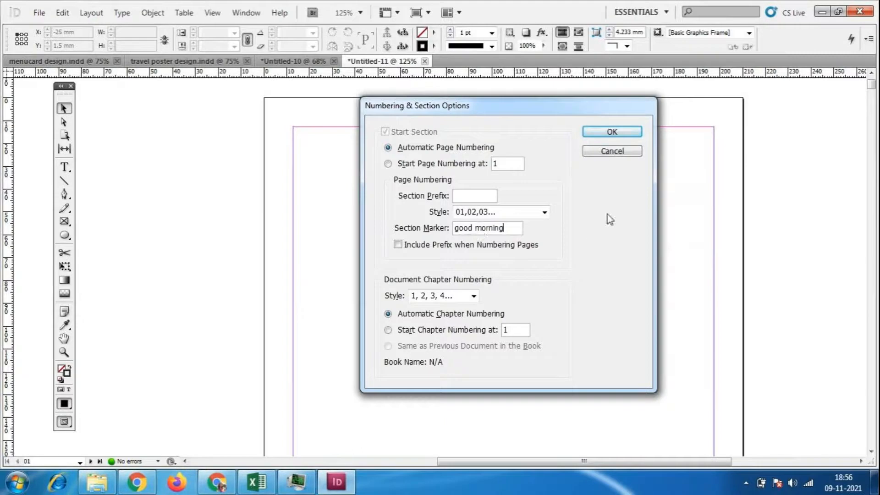
pyautogui.click(604, 131)
# - Examine the following pages for the section marker and page numbers, returning to the text frame on the first page
pyautogui.scroll(-15, 625, 190)
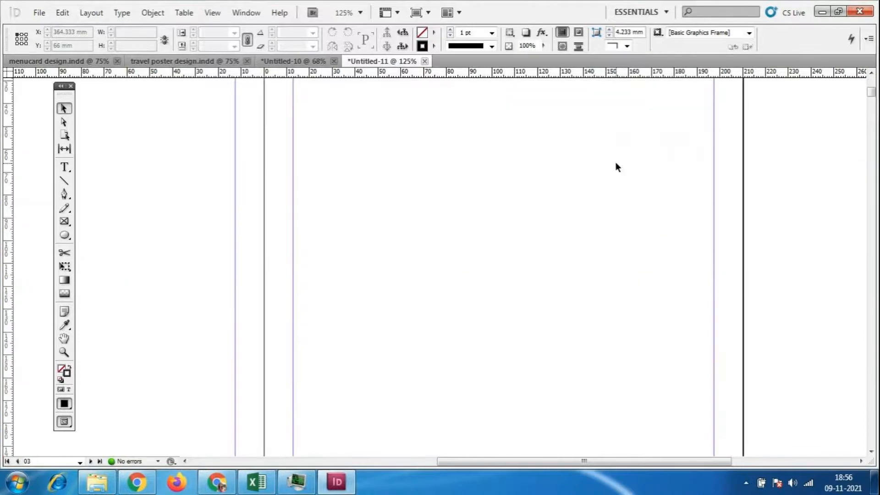
pyautogui.scroll(-10, 616, 162)
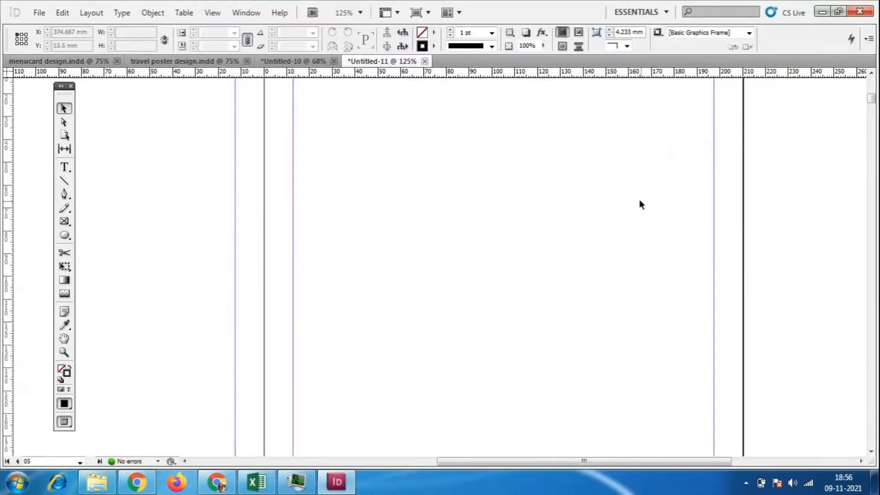
pyautogui.scroll(-5, 640, 199)
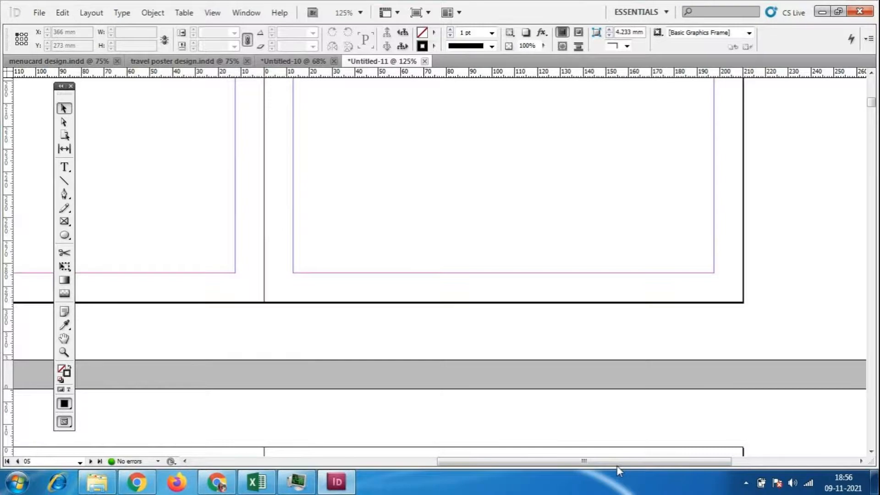
pyautogui.scroll(10, 510, 251)
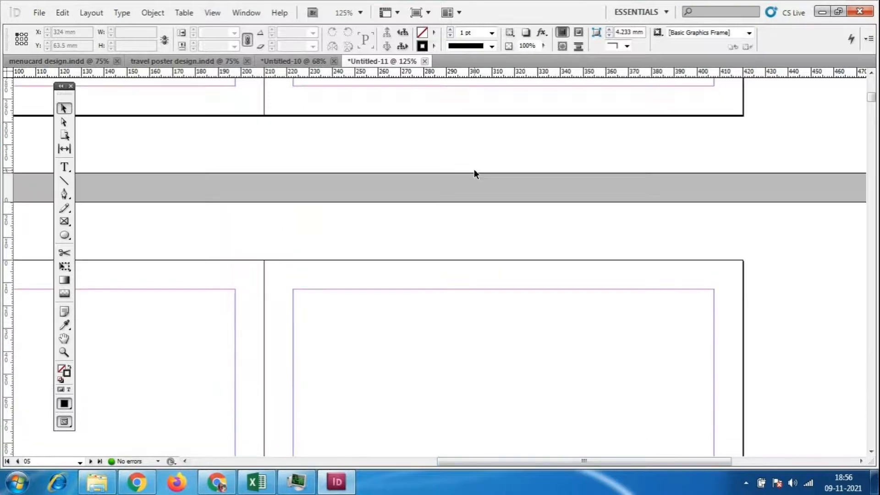
pyautogui.click(65, 170)
pyautogui.moveTo(676, 460); pyautogui.dragTo(519, 461)
pyautogui.scroll(6, 612, 371)
pyautogui.scroll(3, 682, 191)
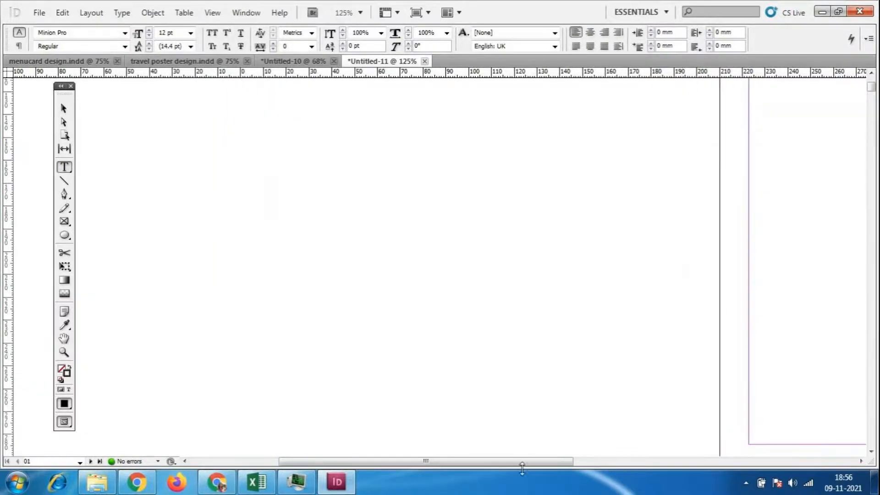
pyautogui.moveTo(521, 462); pyautogui.dragTo(714, 462)
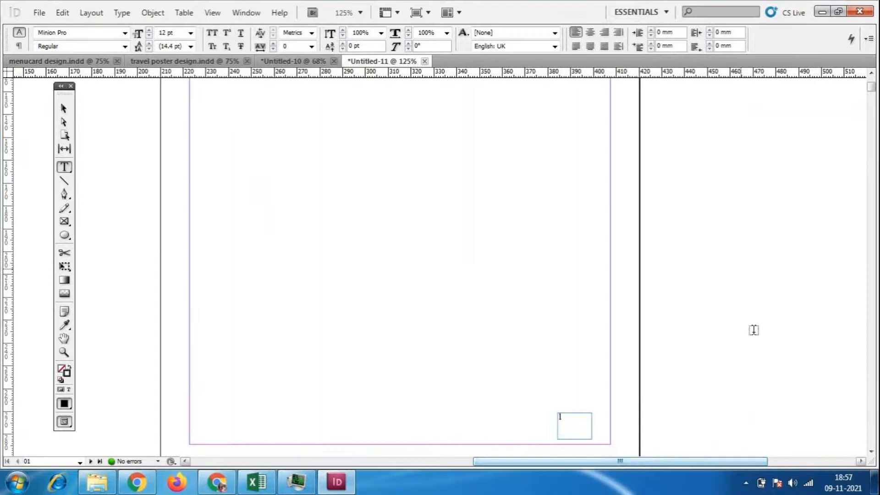
# - Delete the first page's number frame and draw a wider replacement text frame containing 1 near the lower-right margin corner
pyautogui.click(63, 109)
pyautogui.scroll(-4, 615, 451)
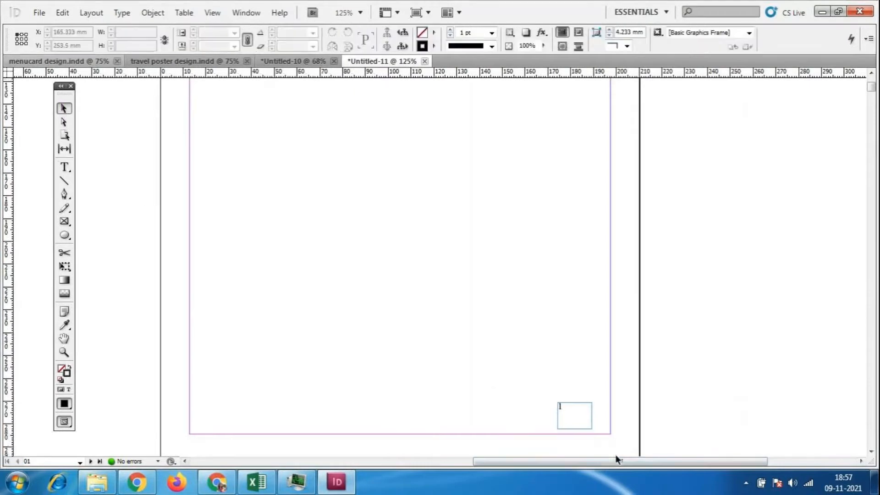
pyautogui.click(649, 433)
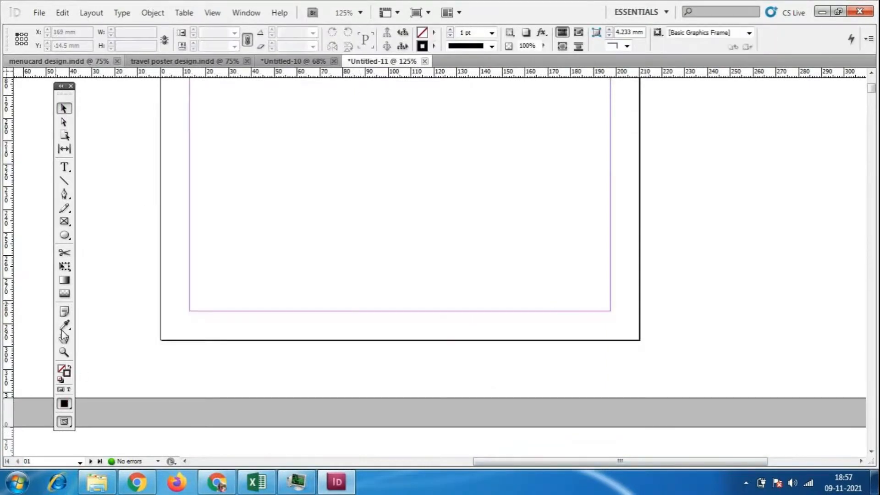
pyautogui.click(64, 167)
pyautogui.moveTo(537, 269); pyautogui.dragTo(591, 302)
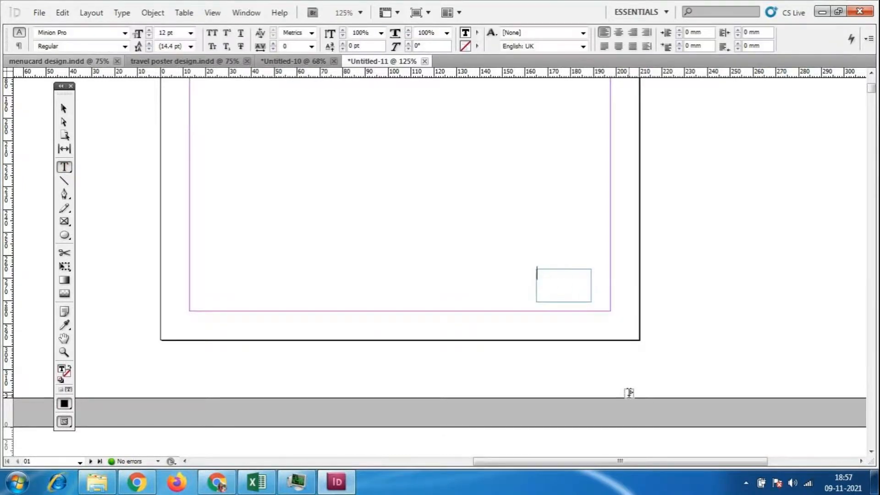
pyautogui.write('1')
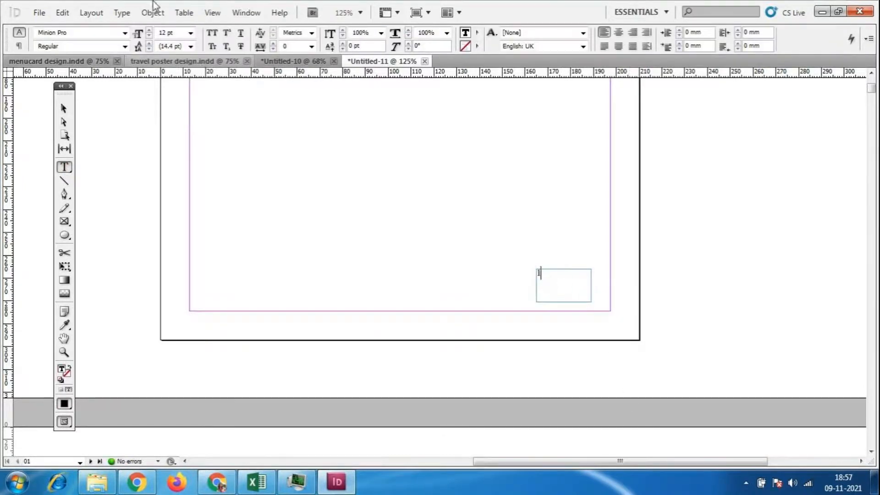
# - Switch the section from automatic numbering to start page numbering at 1 and apply the options
pyautogui.click(91, 13)
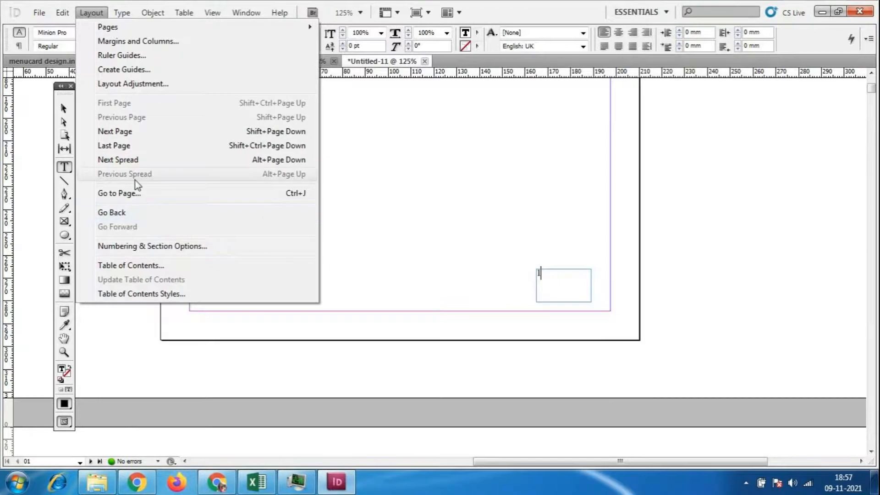
pyautogui.click(161, 253)
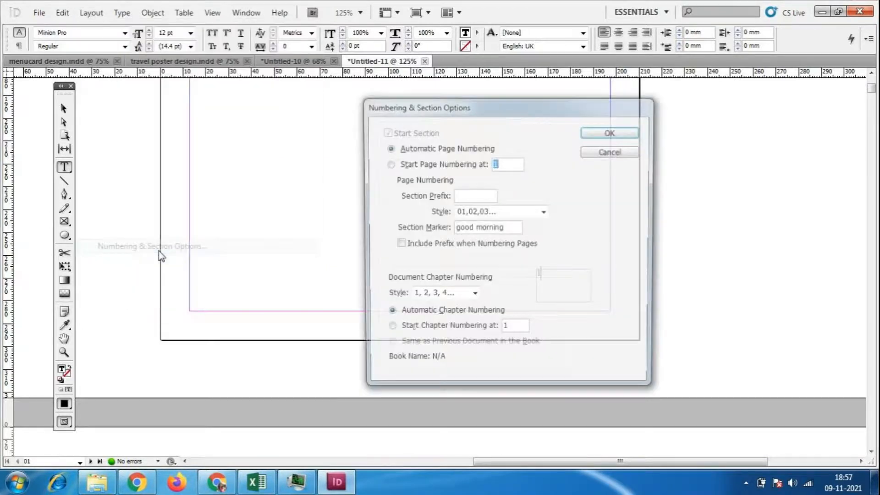
pyautogui.moveTo(543, 104); pyautogui.dragTo(521, 115)
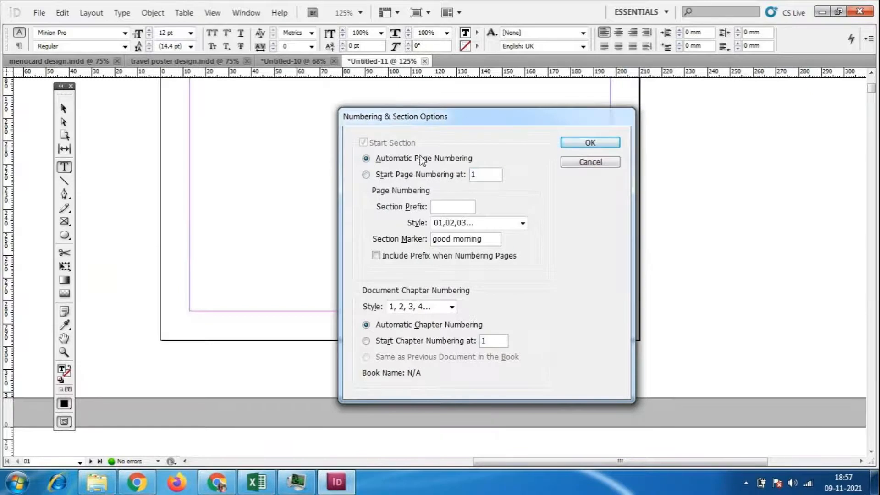
pyautogui.click(374, 176)
pyautogui.click(586, 144)
# - Draw a text frame containing 1 higher up along the first page's right margin and delete the lower number frame
pyautogui.moveTo(544, 155); pyautogui.dragTo(578, 190)
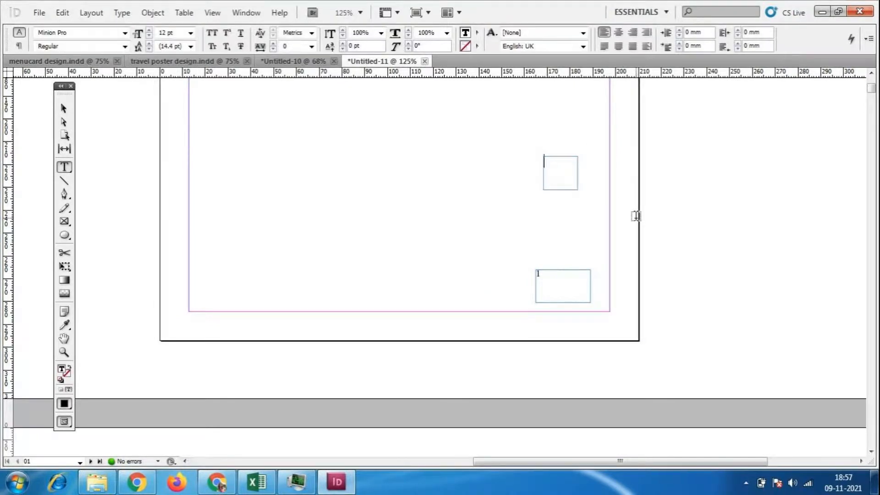
pyautogui.write('1')
pyautogui.click(63, 108)
pyautogui.click(195, 214)
pyautogui.moveTo(489, 243); pyautogui.dragTo(527, 276)
pyautogui.press('Delete')
# - Set the document's screen mode to Normal
pyautogui.scroll(-10, 526, 326)
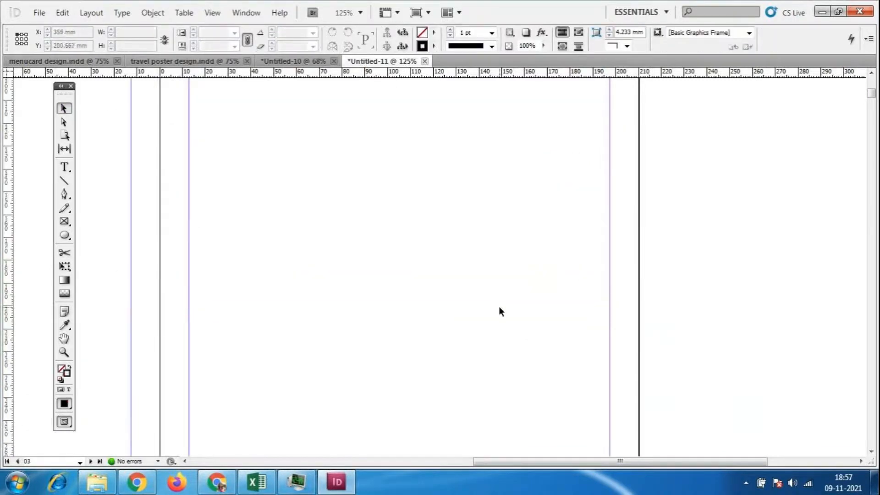
pyautogui.moveTo(593, 461); pyautogui.dragTo(434, 462)
pyautogui.scroll(3, 568, 352)
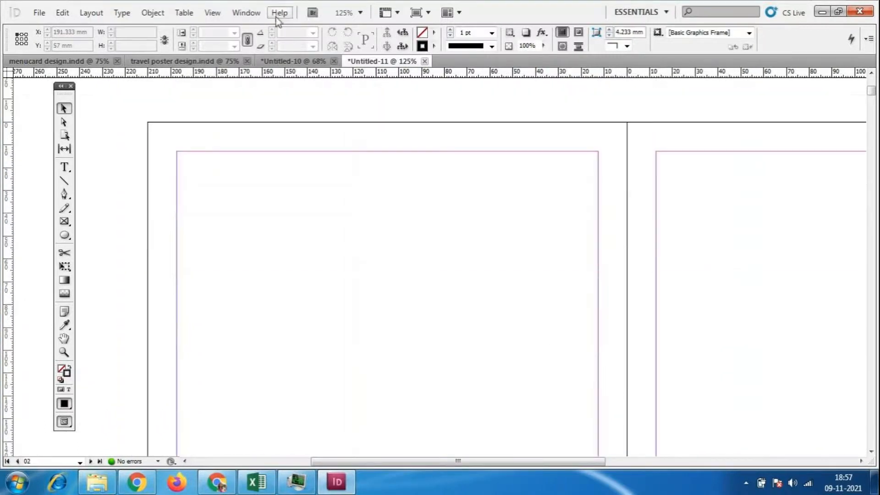
pyautogui.click(213, 13)
pyautogui.moveTo(252, 189)
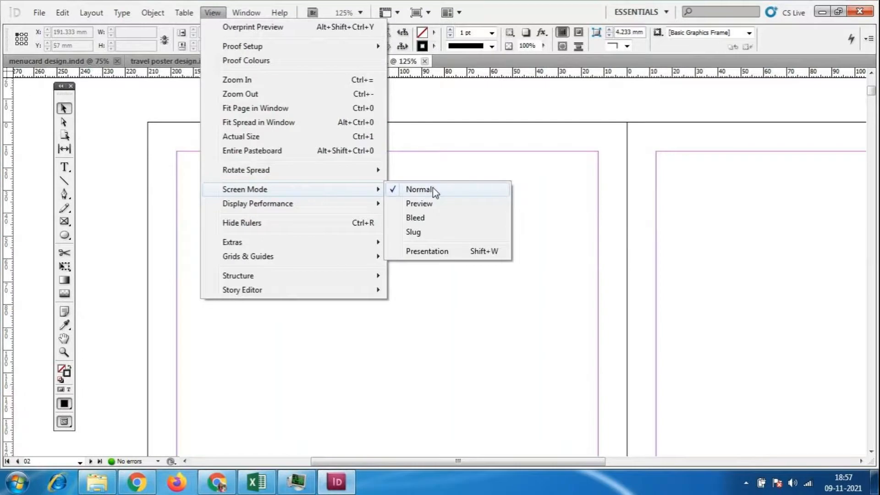
pyautogui.click(431, 189)
# - Examine the document's spreads at 25% zoom for page numbers, returning to the first page
pyautogui.scroll(15, 705, 342)
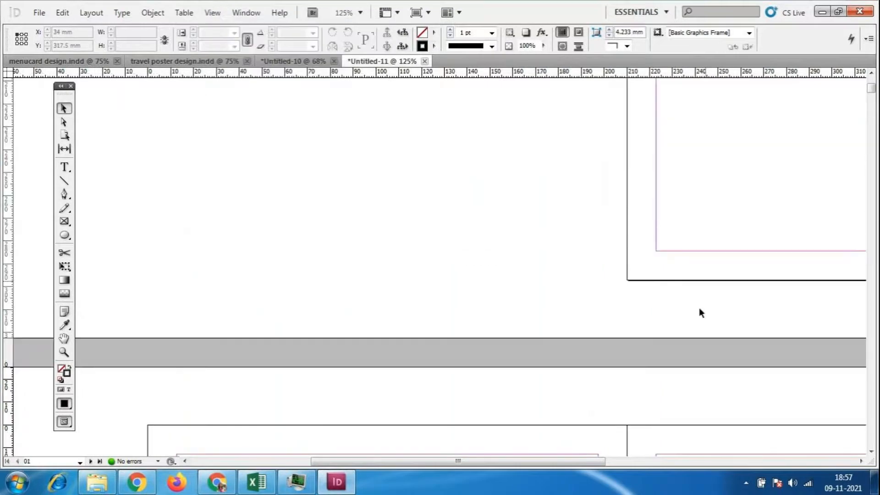
pyautogui.moveTo(510, 461); pyautogui.dragTo(543, 461)
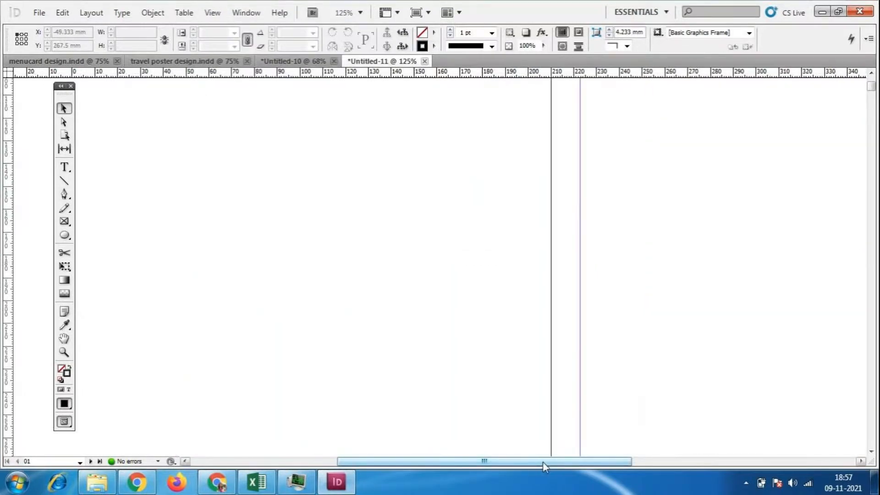
pyautogui.hotkey('ctrl', '-')
pyautogui.hotkey('ctrl', '-')
pyautogui.hotkey('ctrl', '-')
pyautogui.hotkey('ctrl', '-')
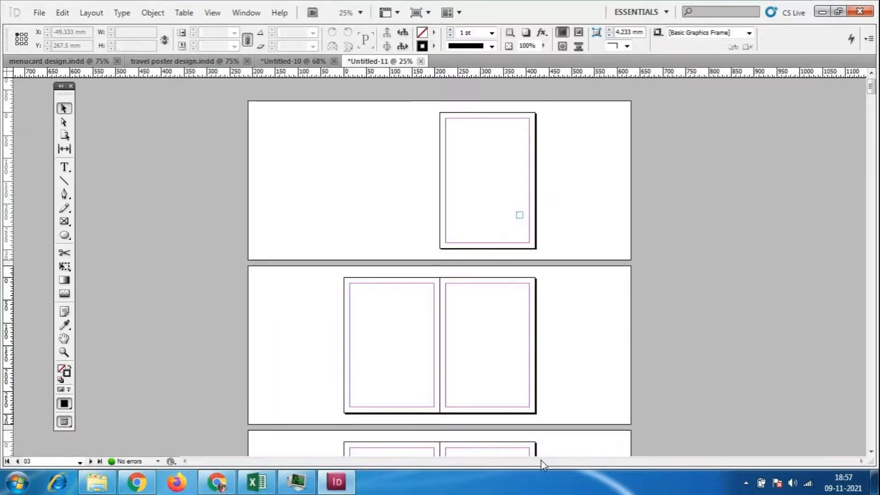
pyautogui.scroll(-5, 556, 379)
pyautogui.scroll(-10, 557, 379)
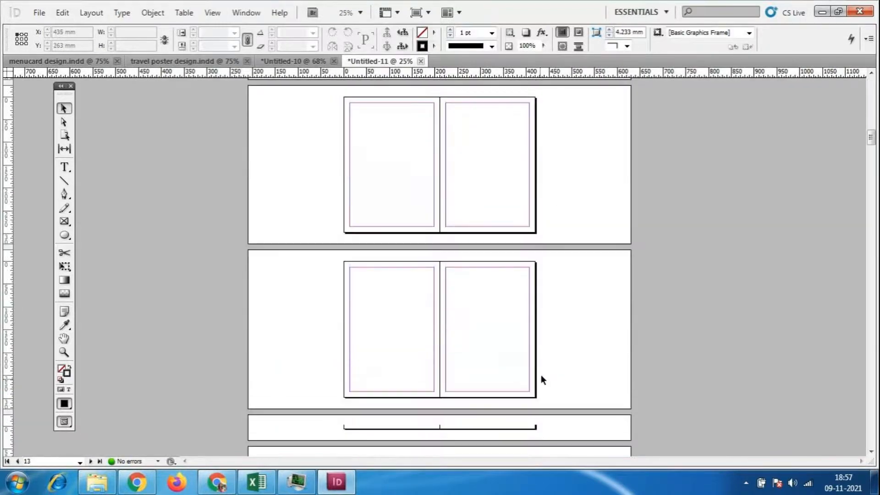
pyautogui.scroll(15, 466, 251)
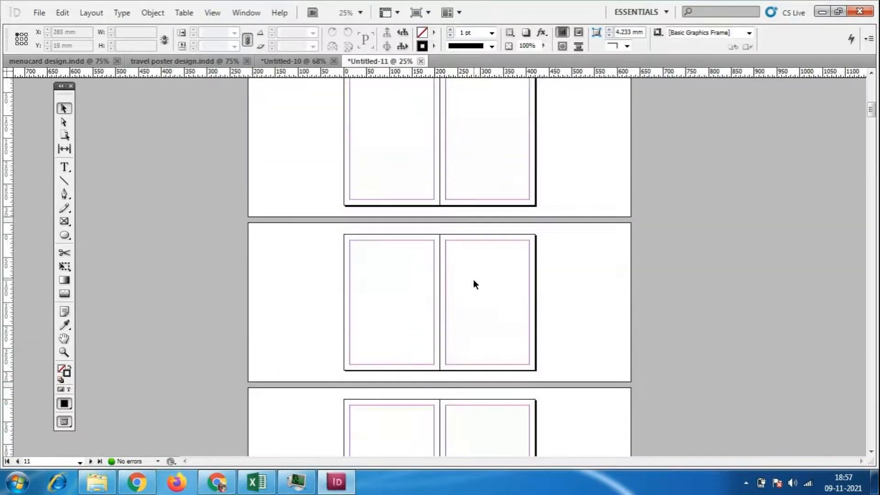
pyautogui.scroll(1, 464, 283)
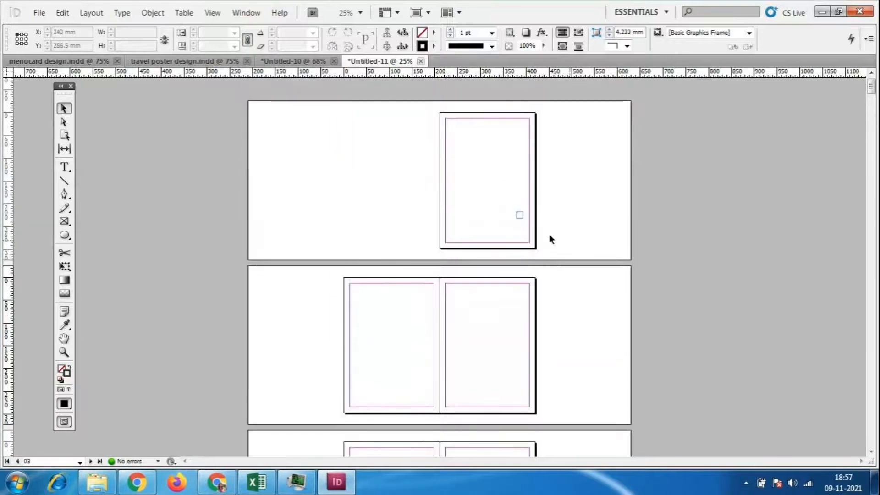
# - Set the number text frame near the first page's lower right margin to 4 columns with a 4 mm gutter
pyautogui.hotkey('ctrl', '=')
pyautogui.scroll(5, 609, 259)
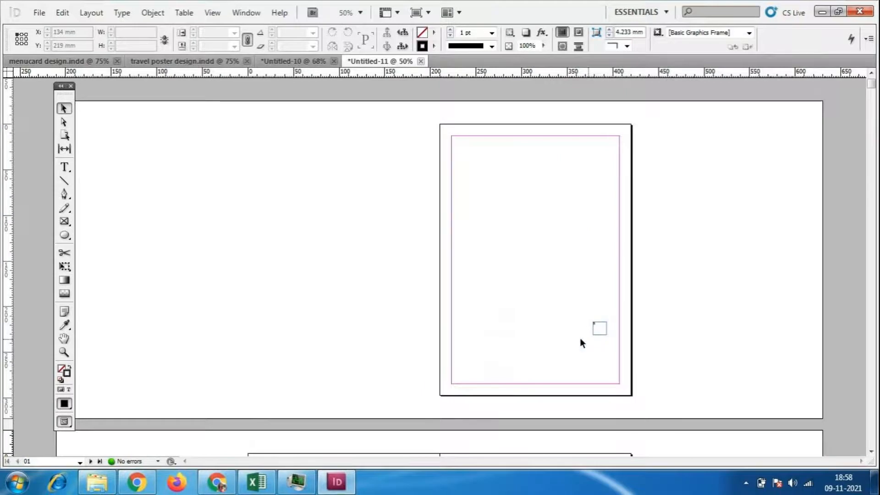
pyautogui.click(595, 331)
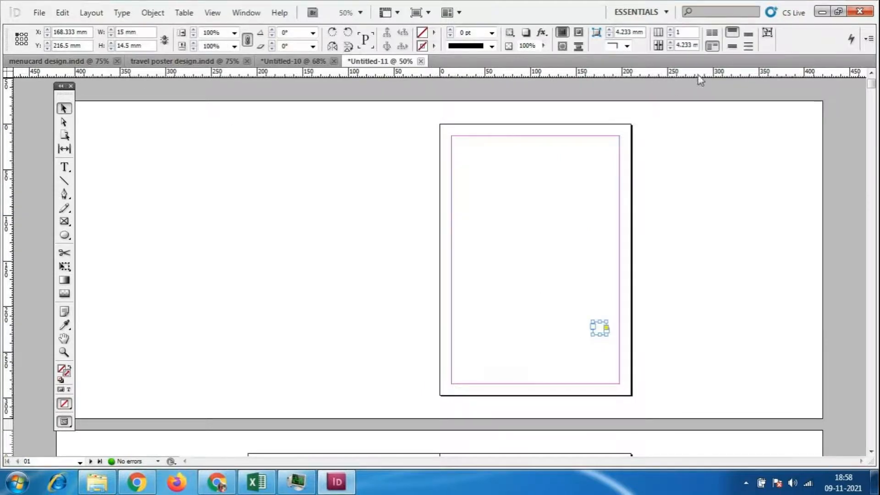
pyautogui.click(669, 46)
pyautogui.click(670, 31)
pyautogui.click(670, 30)
pyautogui.click(670, 31)
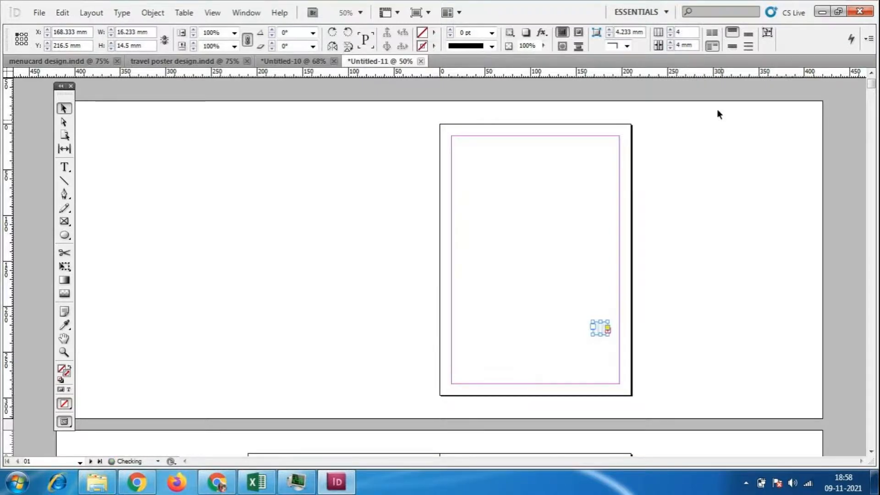
# - Delete the number text frame from the first page
pyautogui.click(559, 350)
pyautogui.moveTo(520, 300); pyautogui.dragTo(644, 359)
pyautogui.press('Delete')
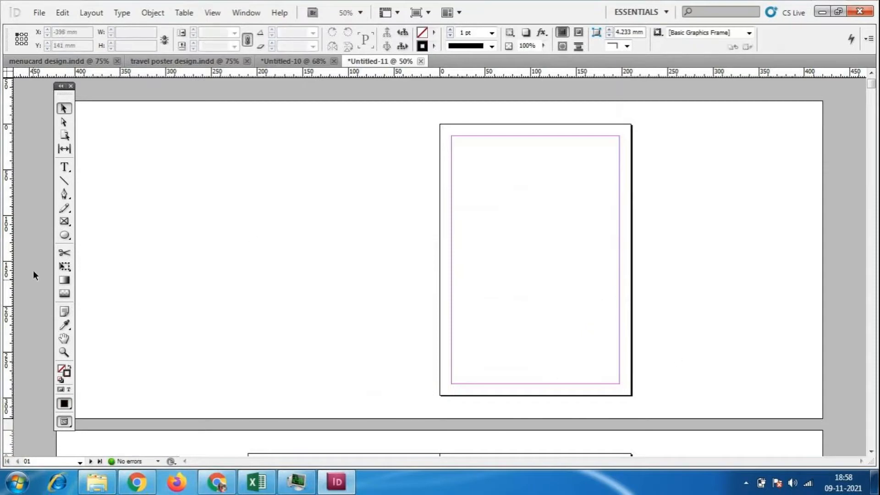
pyautogui.click(65, 167)
pyautogui.moveTo(593, 362); pyautogui.dragTo(619, 383)
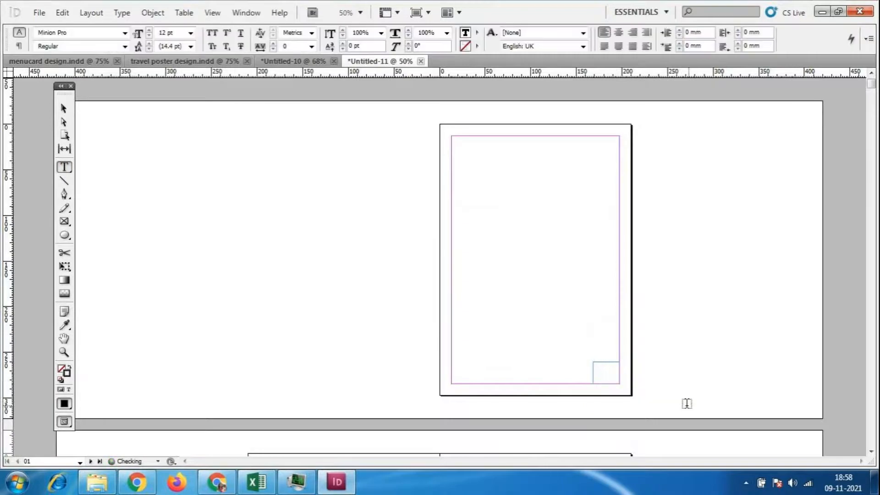
pyautogui.click(64, 108)
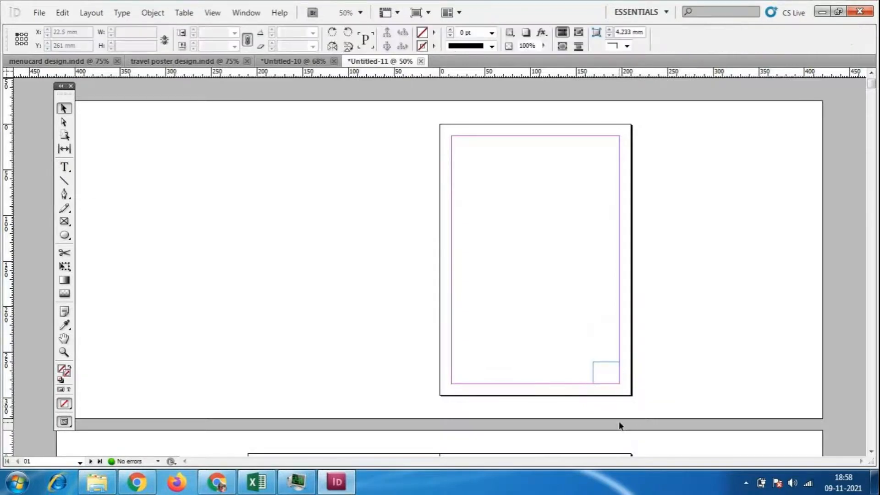
pyautogui.click(599, 369)
pyautogui.press('Delete')
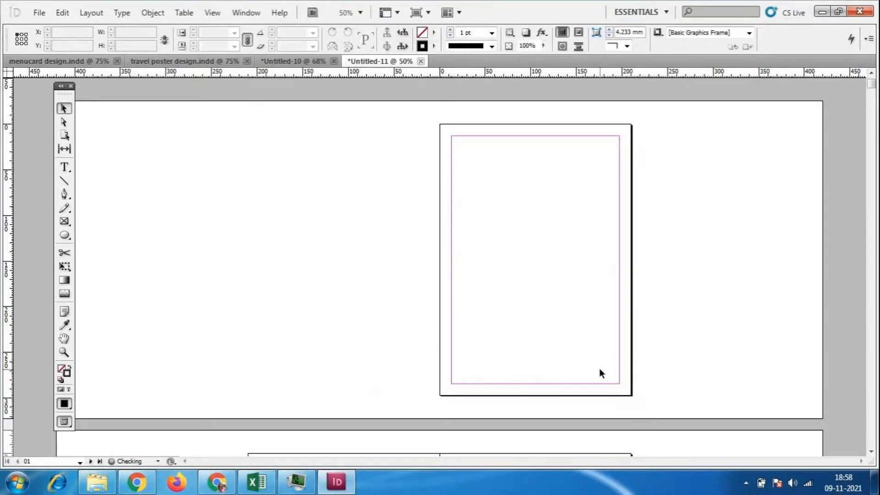
# - Draw a text frame about 29.5 mm by 12.7 mm below the bottom margin at the first page's lower right corner
pyautogui.hotkey('ctrl', '=')
pyautogui.scroll(-3, 587, 331)
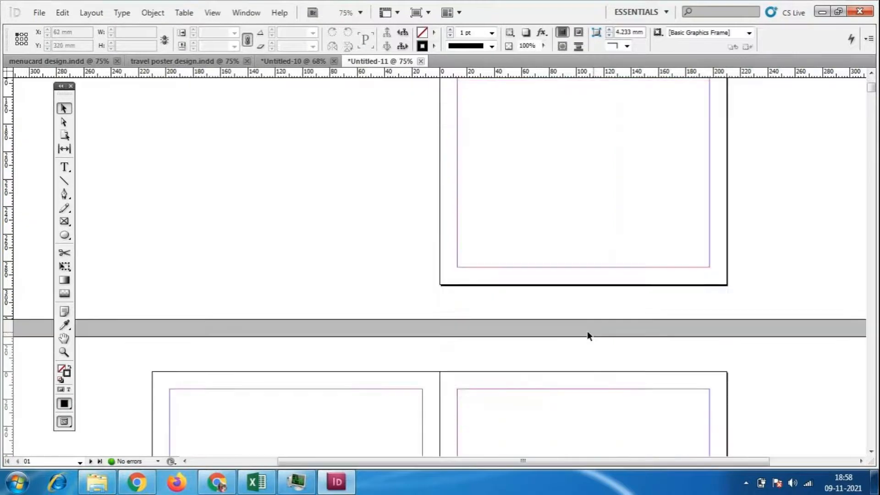
pyautogui.click(64, 168)
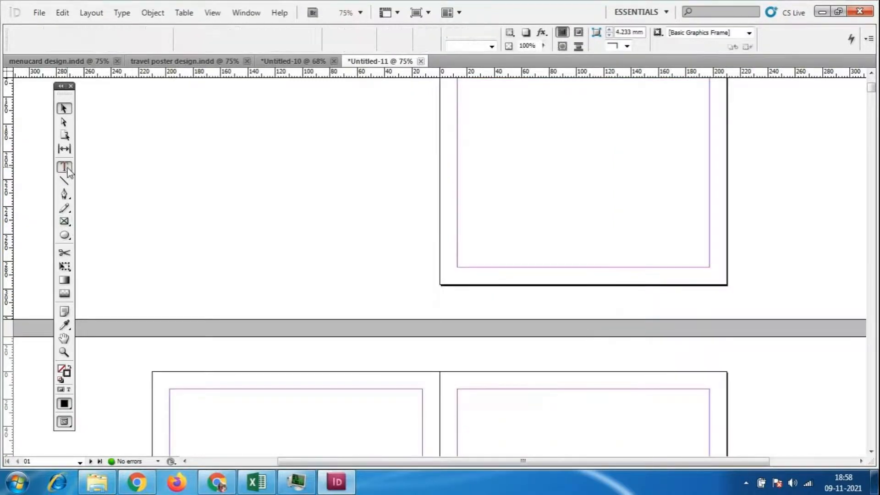
pyautogui.moveTo(686, 267); pyautogui.dragTo(728, 287)
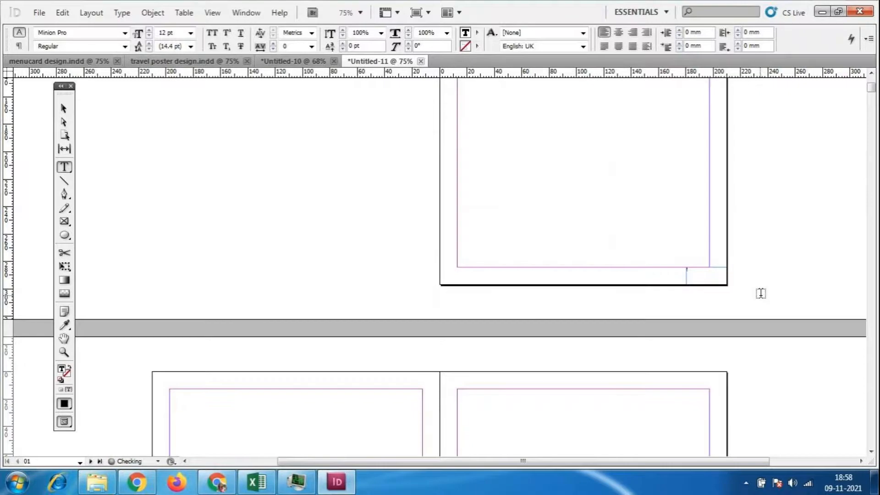
# - Set the text size to 18 pt and enter 1 in the first page's corner text frame
pyautogui.click(190, 33)
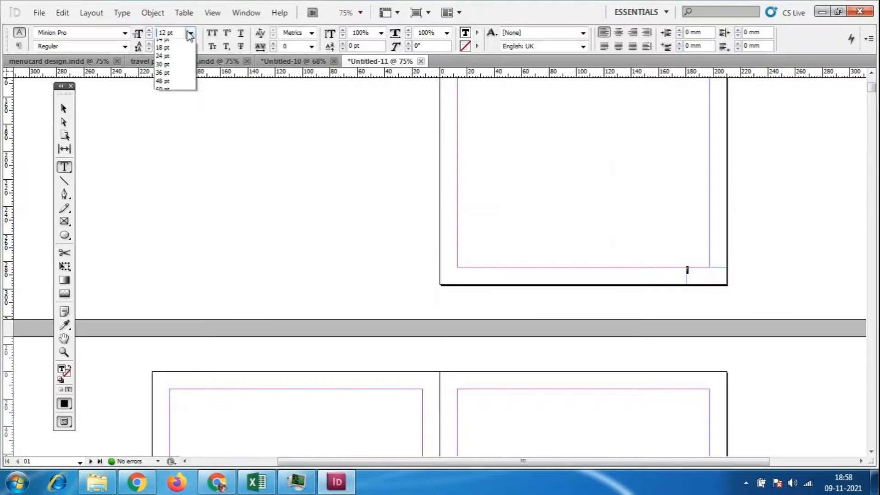
pyautogui.click(177, 144)
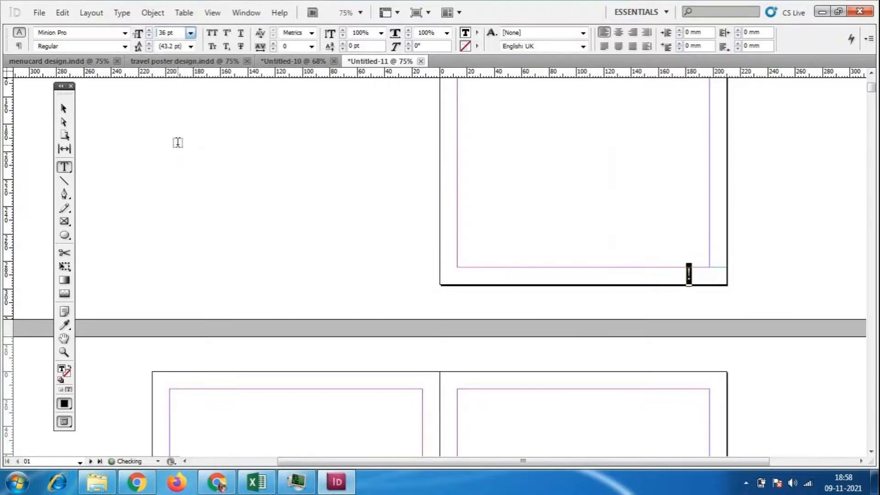
pyautogui.click(190, 36)
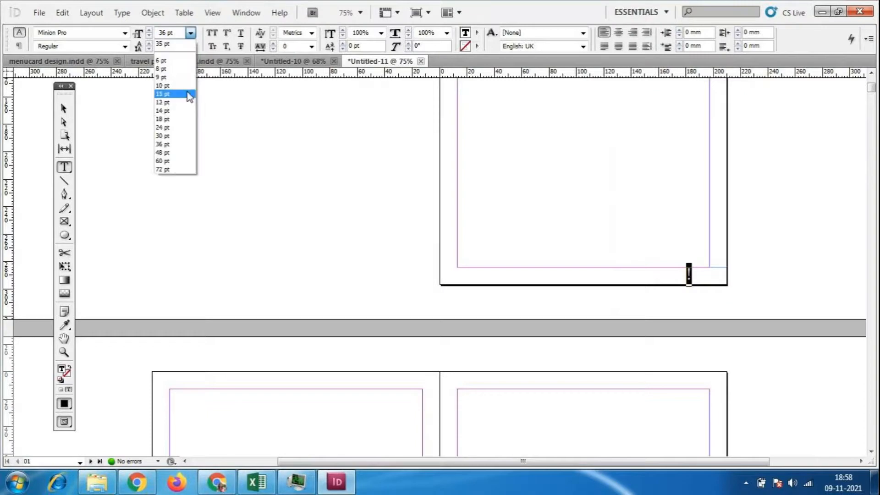
pyautogui.click(176, 118)
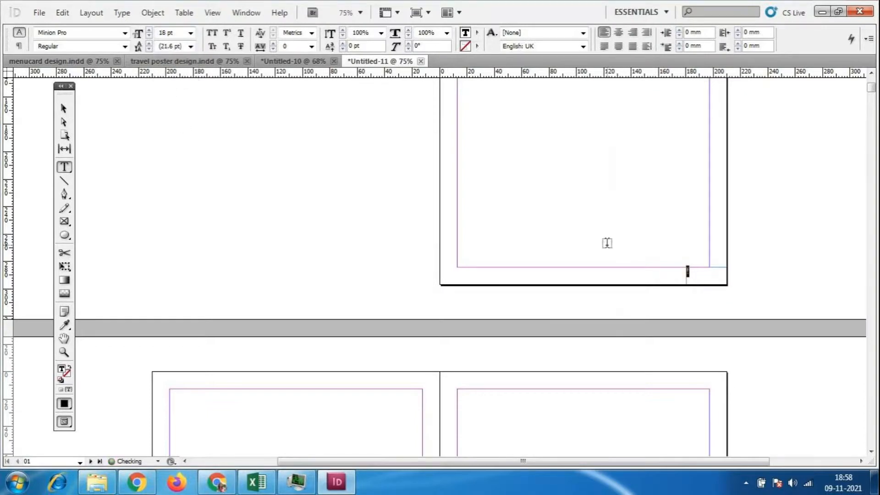
pyautogui.write('1')
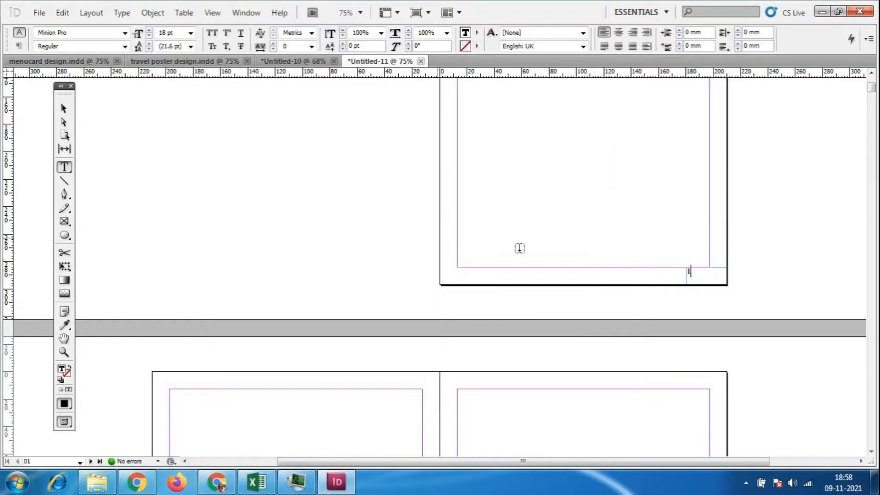
pyautogui.click(64, 109)
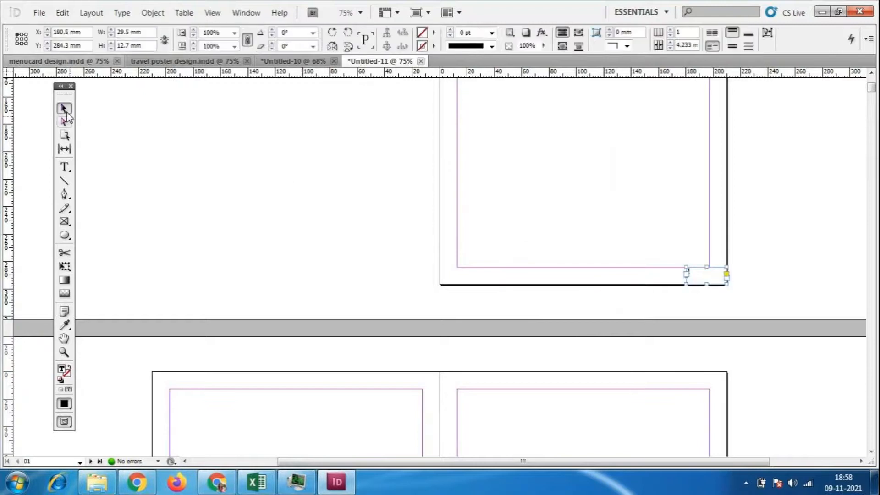
# - Apply the numbering and section options with page numbering style 01,02,03... and chapter numbering style 1, 2, 3, 4..
pyautogui.click(153, 13)
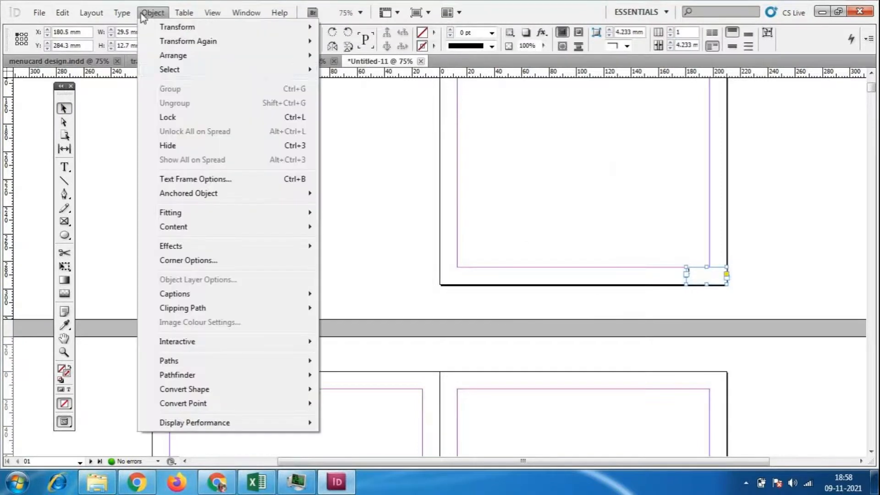
pyautogui.moveTo(64, 14)
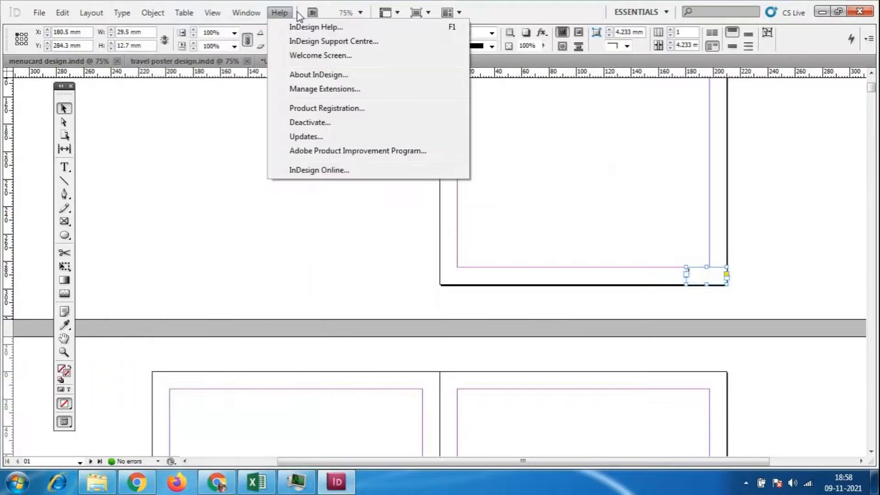
pyautogui.moveTo(91, 13)
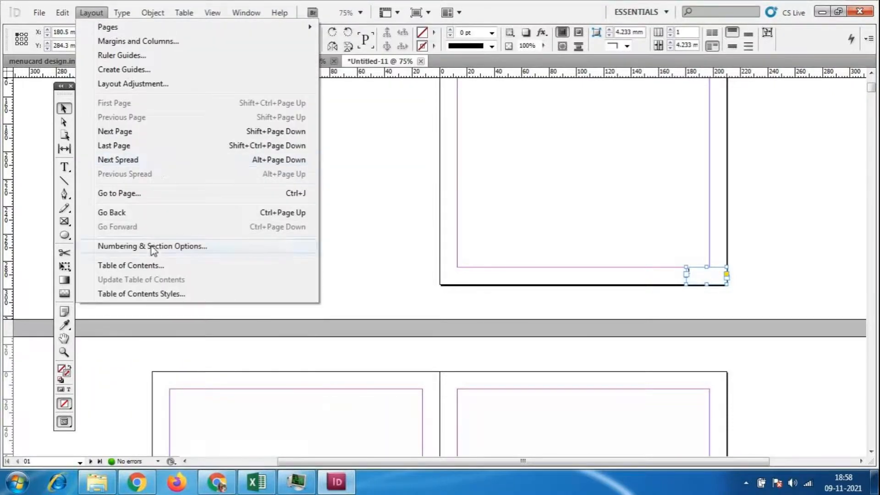
pyautogui.click(155, 246)
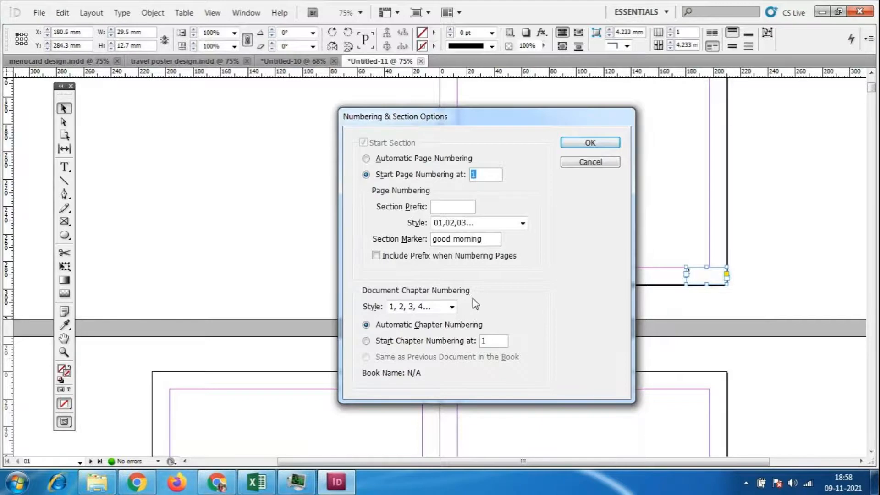
pyautogui.click(452, 307)
pyautogui.click(447, 314)
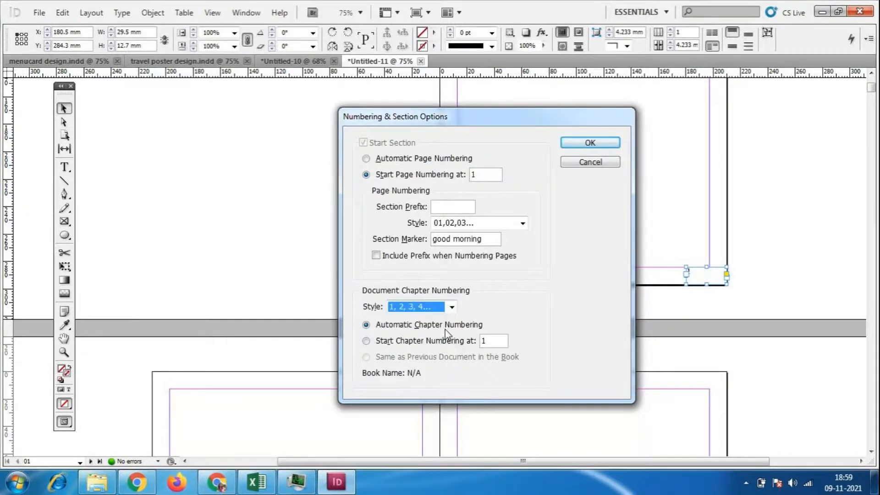
pyautogui.click(522, 223)
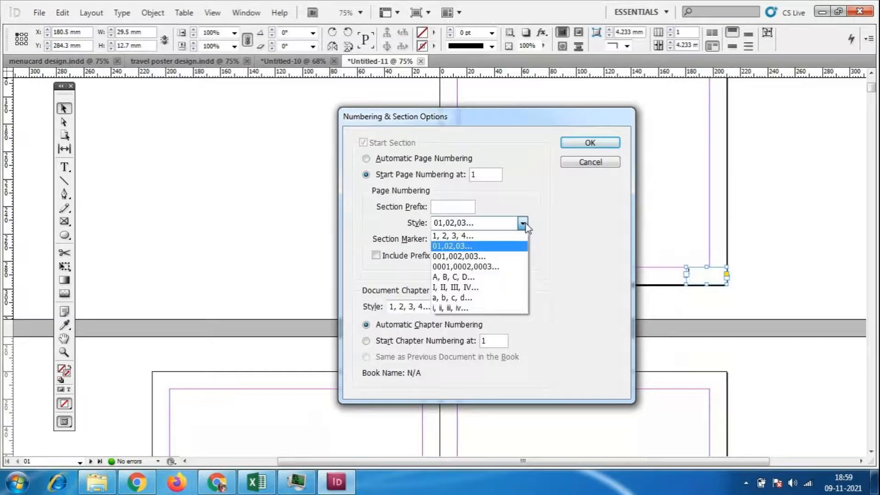
pyautogui.click(487, 248)
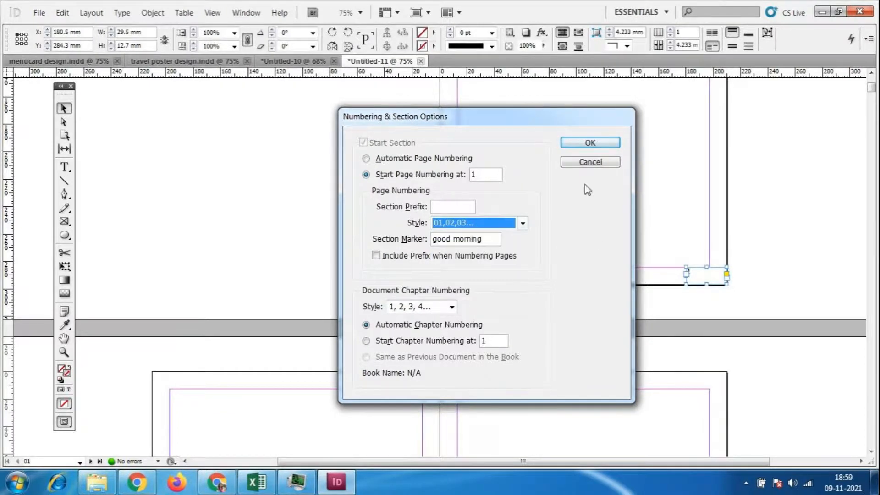
pyautogui.click(589, 143)
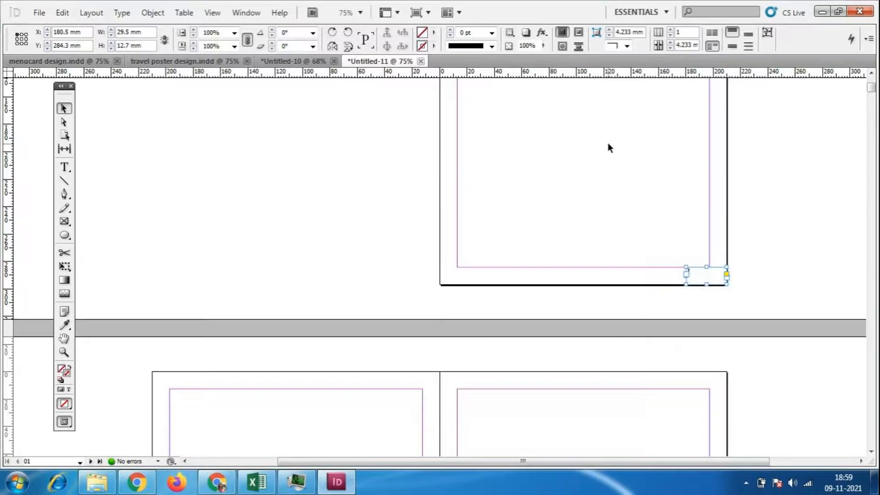
# - Check the following spread for page numbers and delete the number frame at the first page's lower right corner
pyautogui.scroll(-10, 608, 142)
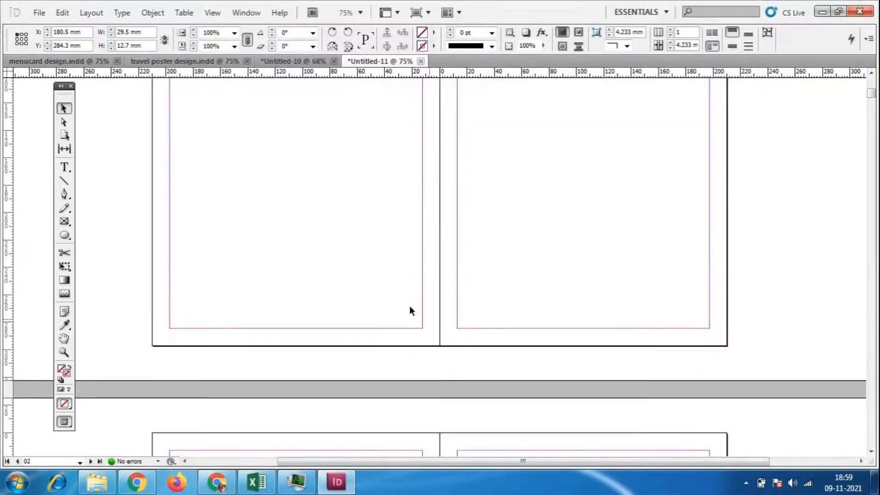
pyautogui.scroll(-1, 408, 307)
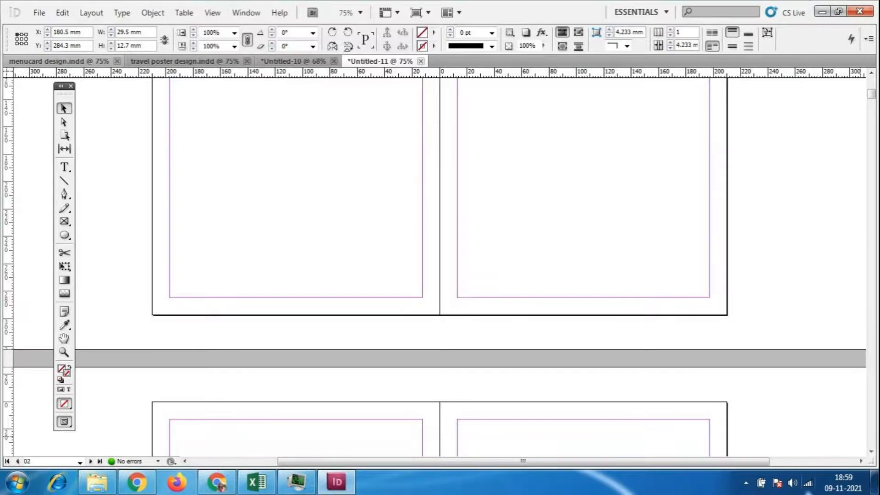
pyautogui.scroll(15, 732, 289)
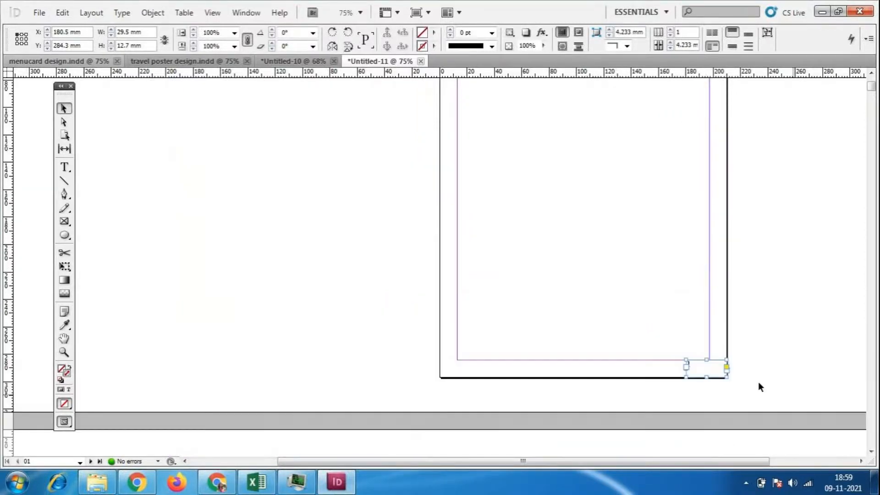
pyautogui.click(759, 383)
pyautogui.click(694, 372)
pyautogui.press('Delete')
# - Go to page 98 of the document using the Go to Page command
pyautogui.scroll(3, 692, 369)
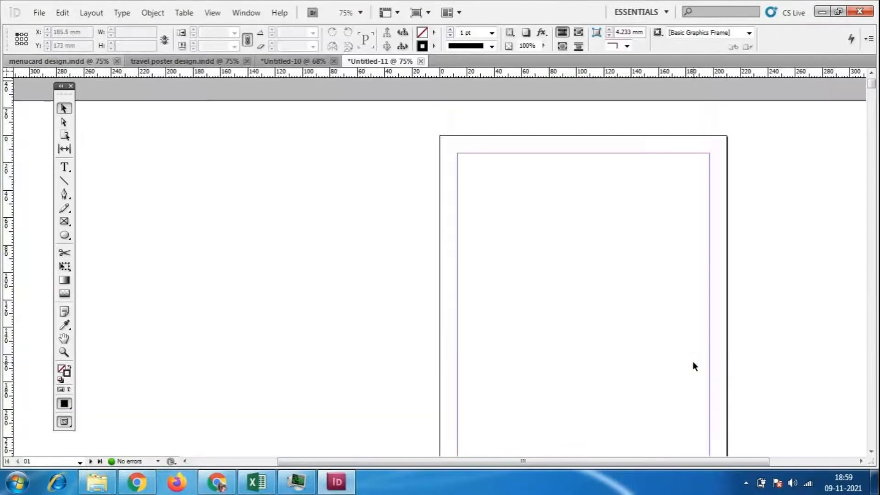
pyautogui.scroll(-3, 684, 356)
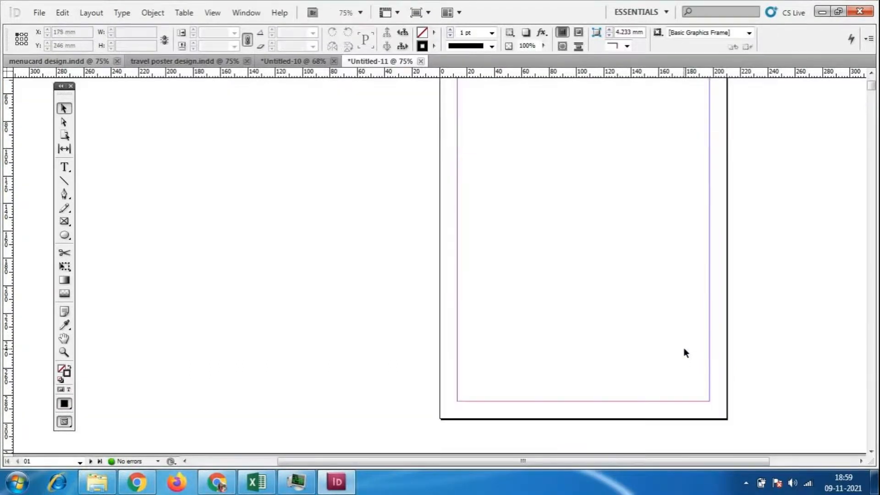
pyautogui.scroll(-2, 667, 377)
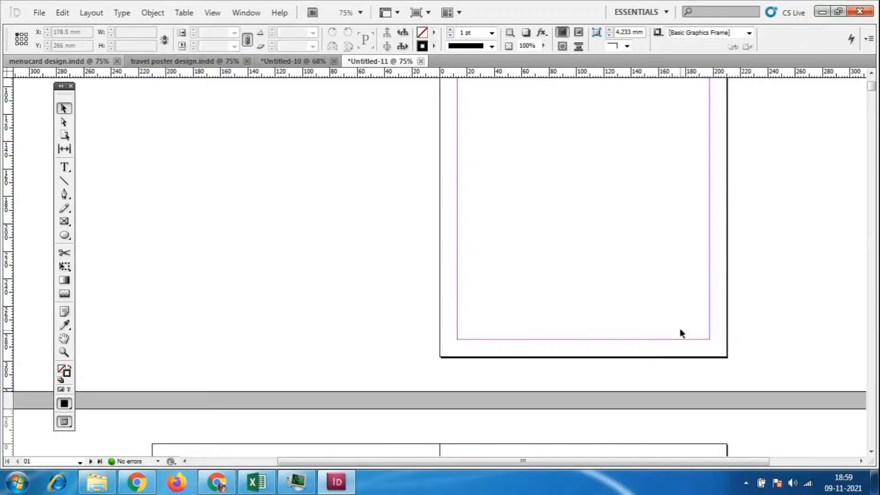
pyautogui.scroll(-5, 796, 353)
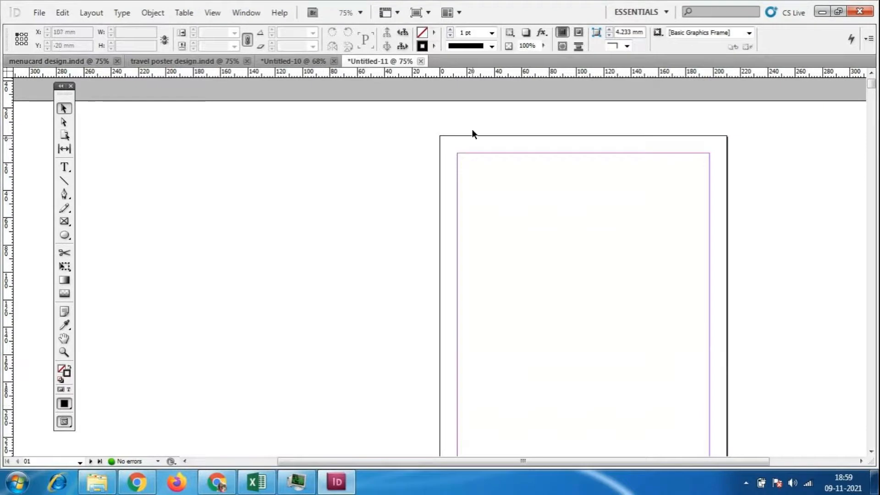
pyautogui.click(92, 12)
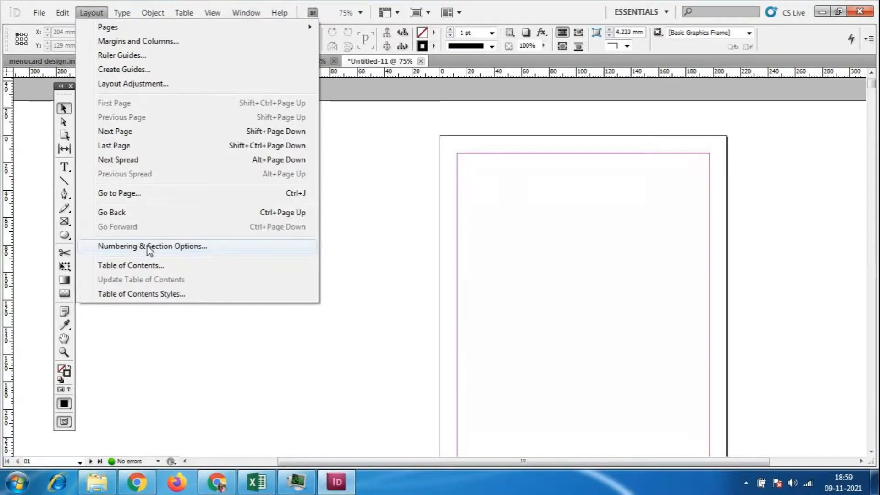
pyautogui.click(119, 194)
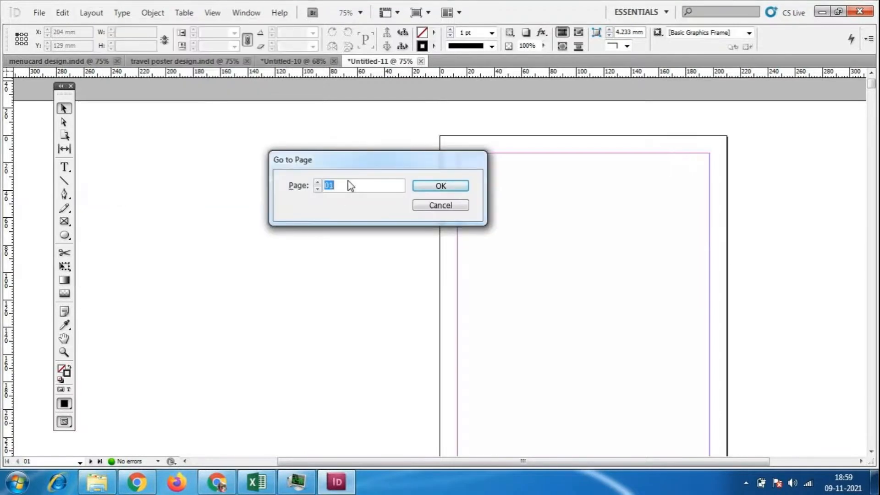
pyautogui.moveTo(347, 184); pyautogui.dragTo(239, 186)
pyautogui.write('98')
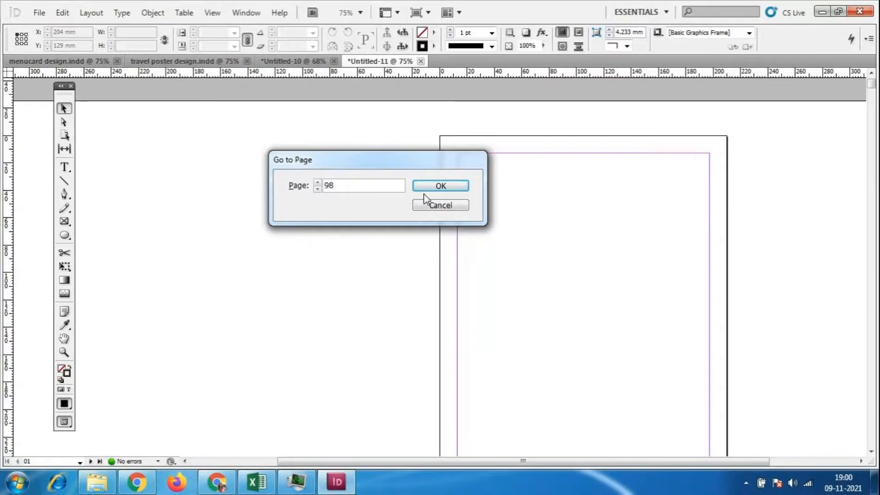
pyautogui.click(449, 190)
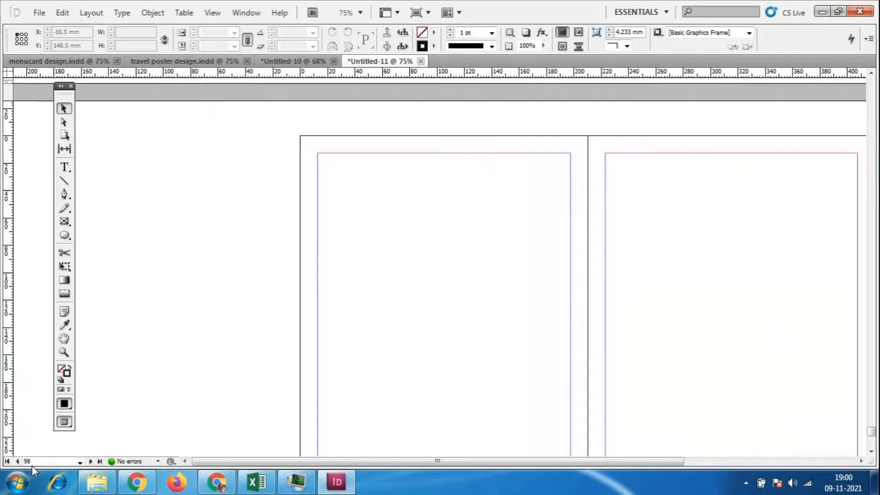
# - Look through the last spreads from page 98 back to page 86 and return to the document's first page
pyautogui.scroll(-5, 164, 418)
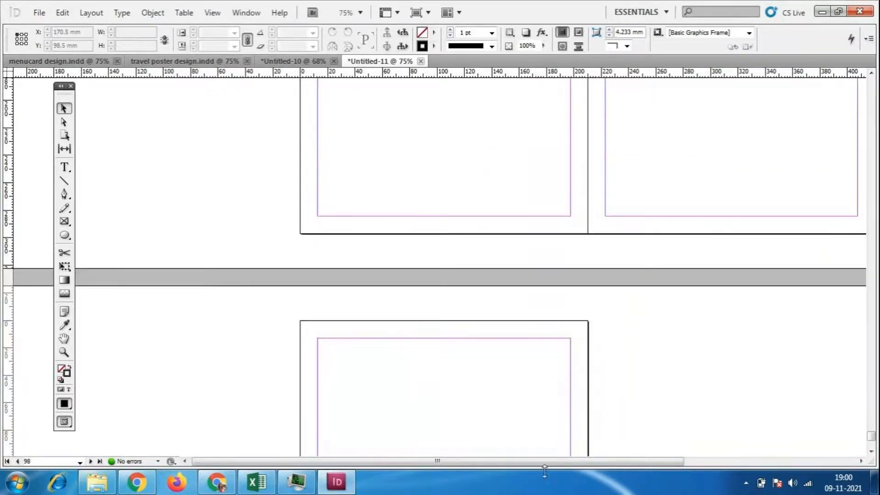
pyautogui.moveTo(548, 461); pyautogui.dragTo(626, 463)
pyautogui.scroll(10, 607, 393)
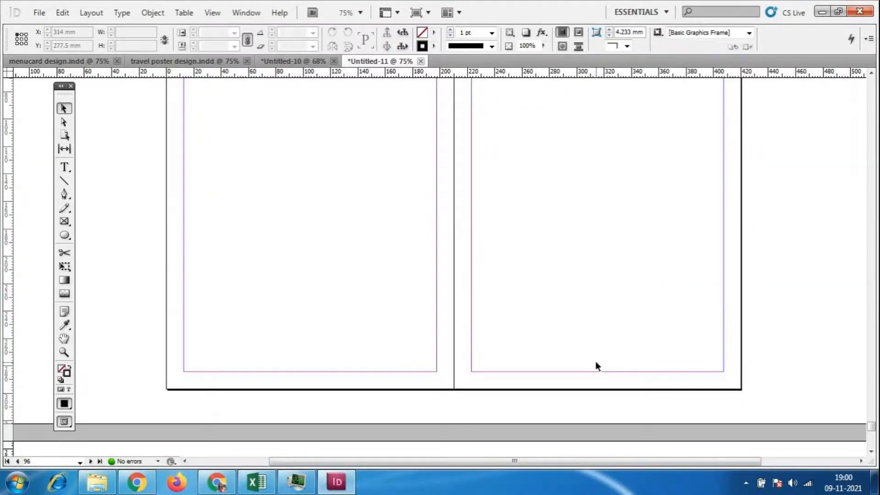
pyautogui.scroll(-7, 595, 362)
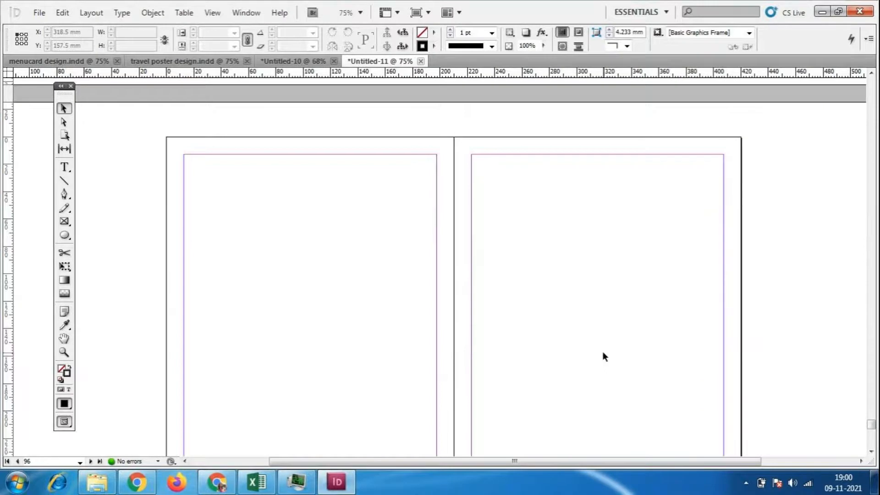
pyautogui.scroll(3, 603, 351)
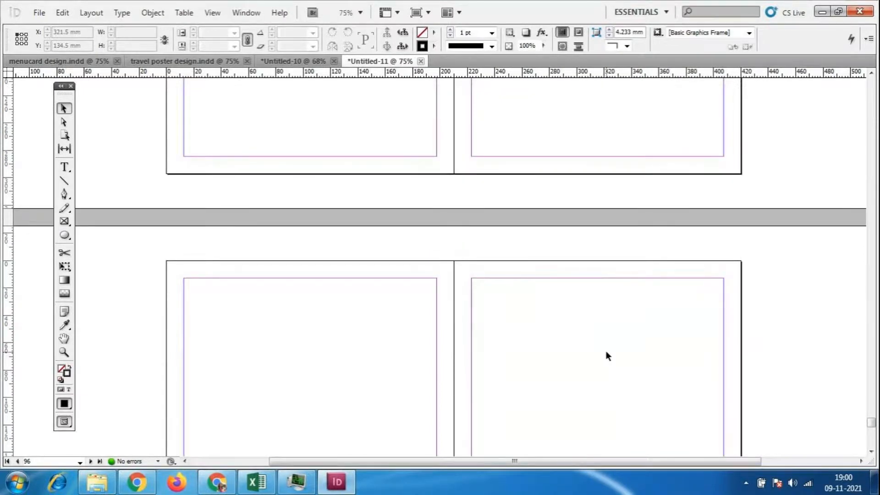
pyautogui.scroll(-1, 617, 301)
pyautogui.scroll(8, 614, 307)
pyautogui.scroll(5, 614, 312)
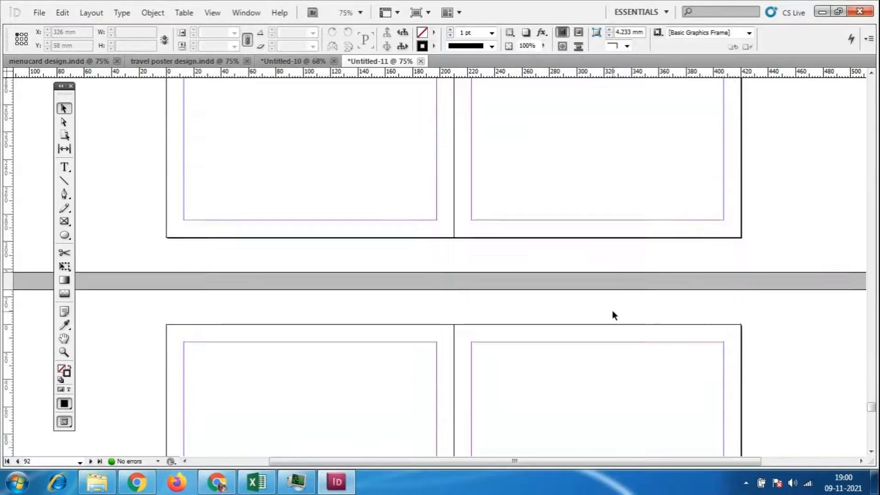
pyautogui.scroll(9, 612, 317)
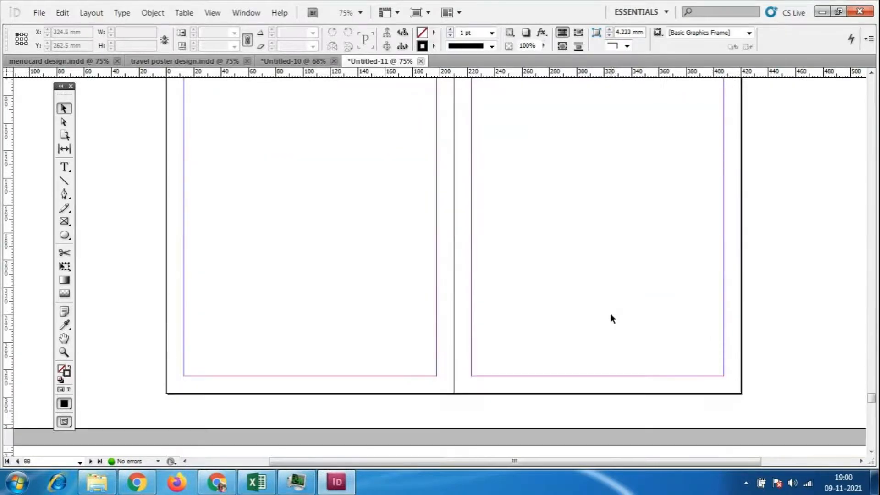
pyautogui.scroll(5, 577, 316)
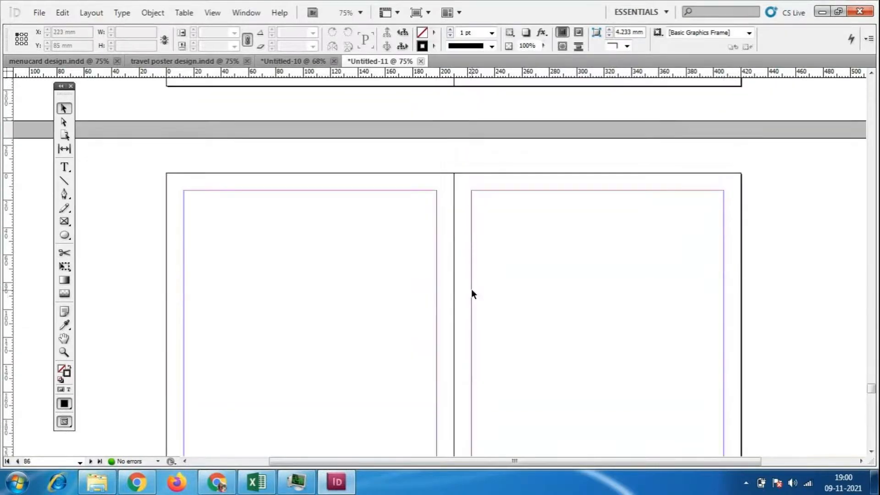
pyautogui.moveTo(870, 386); pyautogui.dragTo(870, 83)
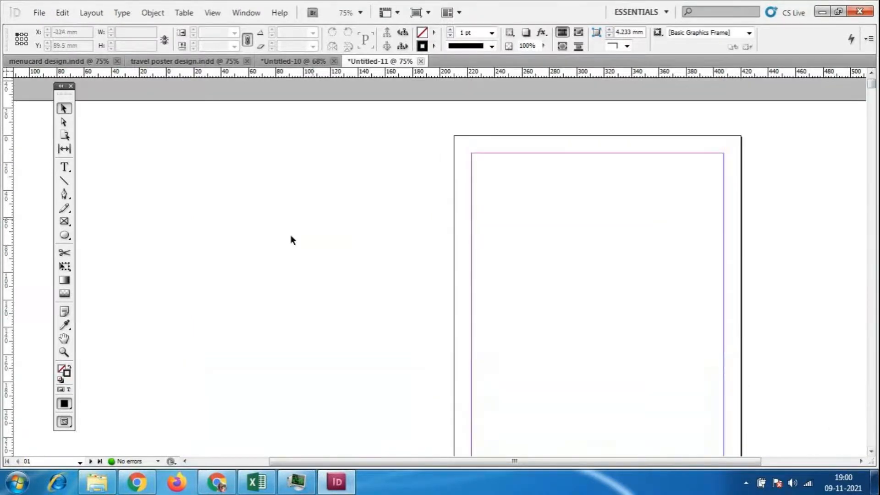
pyautogui.click(94, 13)
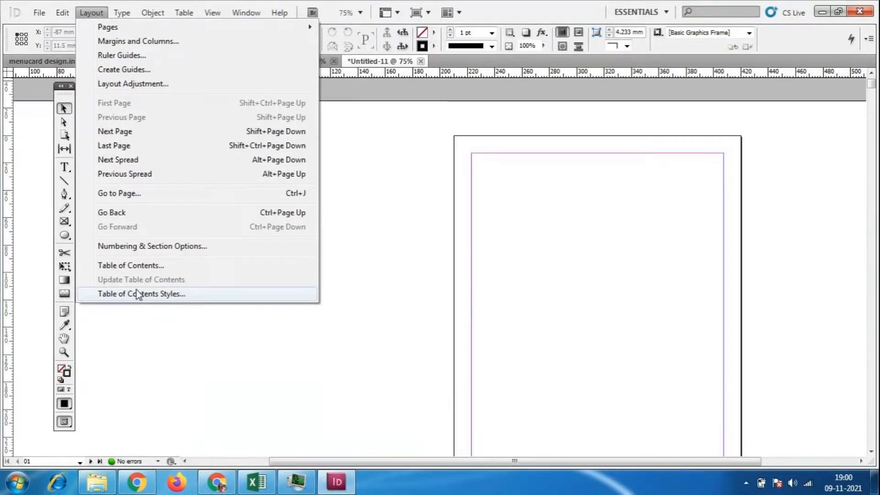
pyautogui.moveTo(122, 16)
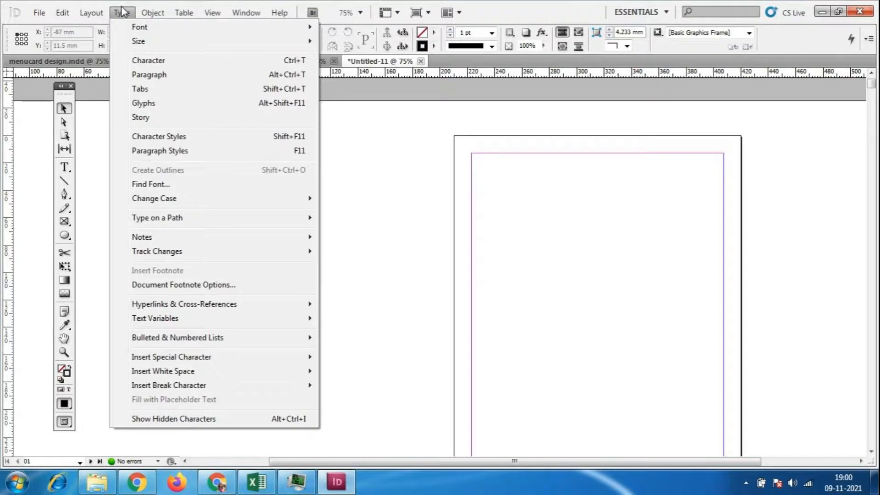
pyautogui.moveTo(159, 359)
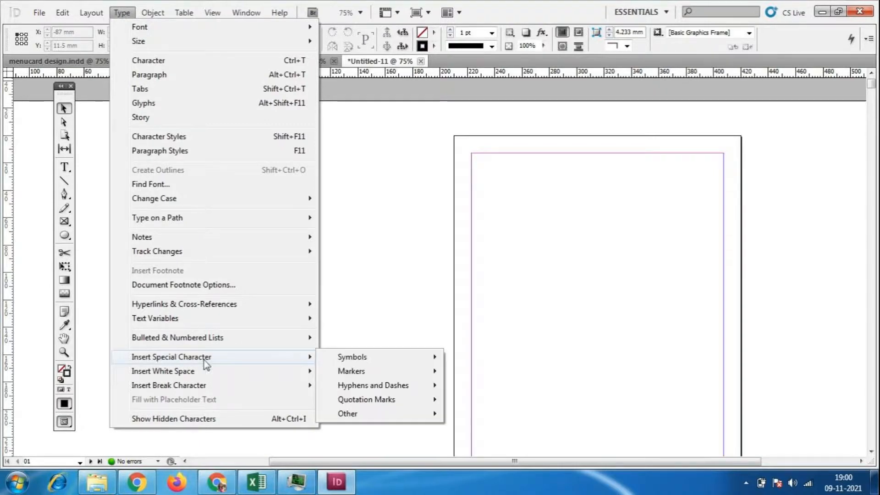
pyautogui.click(580, 334)
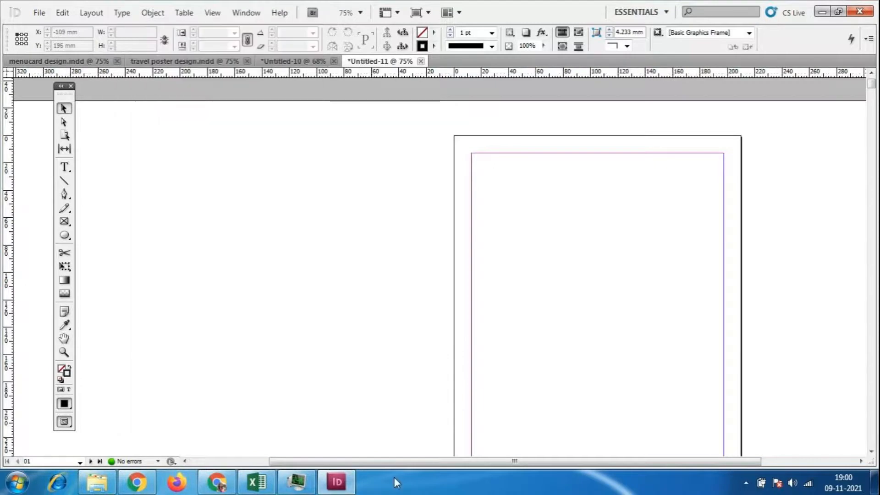
# - Draw a rectangular text frame in the upper part of the first page, starting at its left margin and spanning over half the page width
pyautogui.moveTo(419, 463); pyautogui.dragTo(488, 464)
pyautogui.click(65, 167)
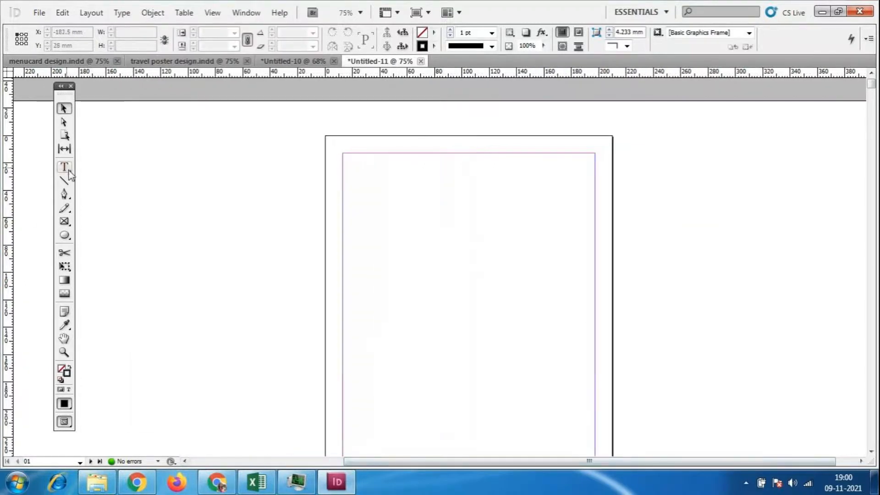
pyautogui.moveTo(344, 193)
pyautogui.mouseDown()
pyautogui.moveTo(474, 296)
pyautogui.moveTo(504, 306)
pyautogui.mouseUp()
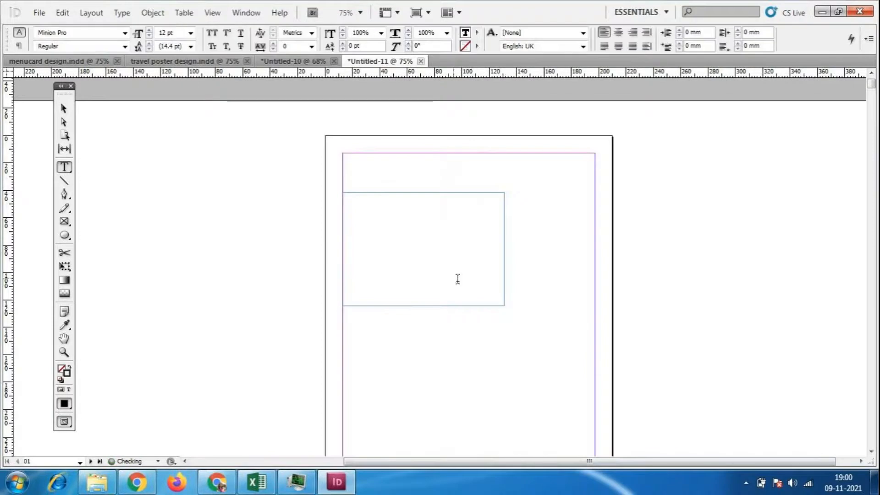
# - Set the text size in the empty text frame to 48 pt
pyautogui.click(191, 33)
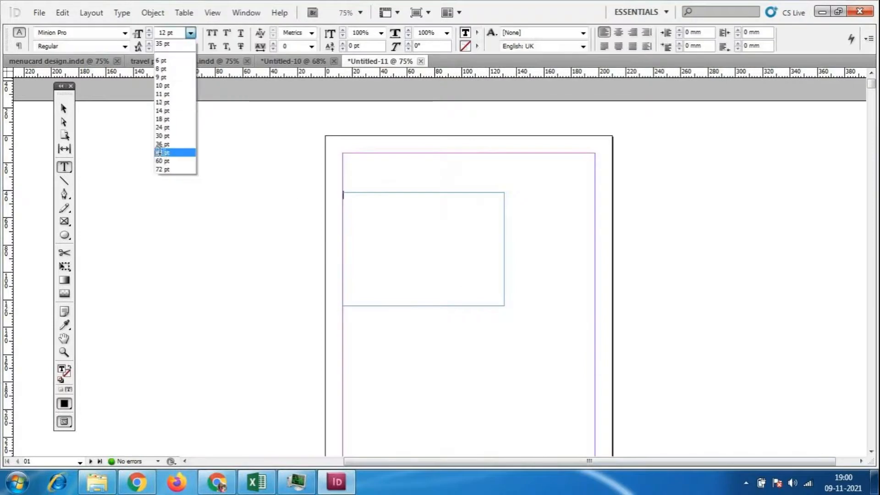
pyautogui.click(173, 152)
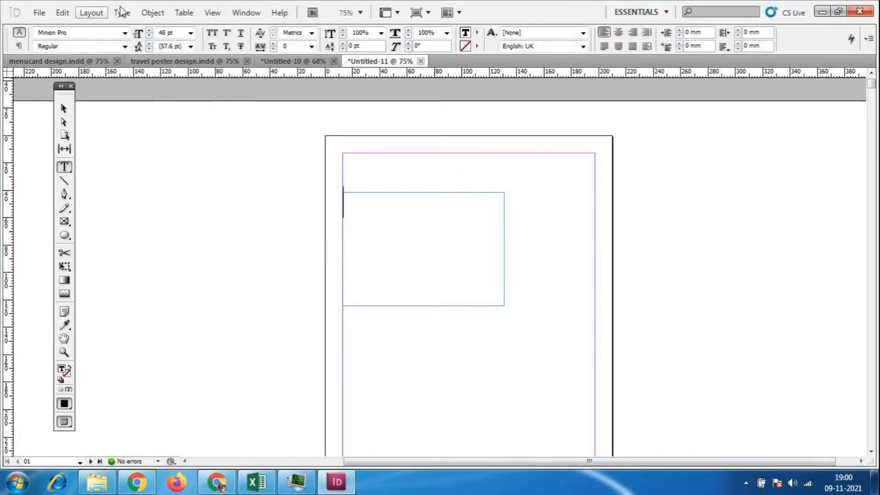
# - Insert a bullet symbol as a special character in the empty text frame
pyautogui.click(92, 13)
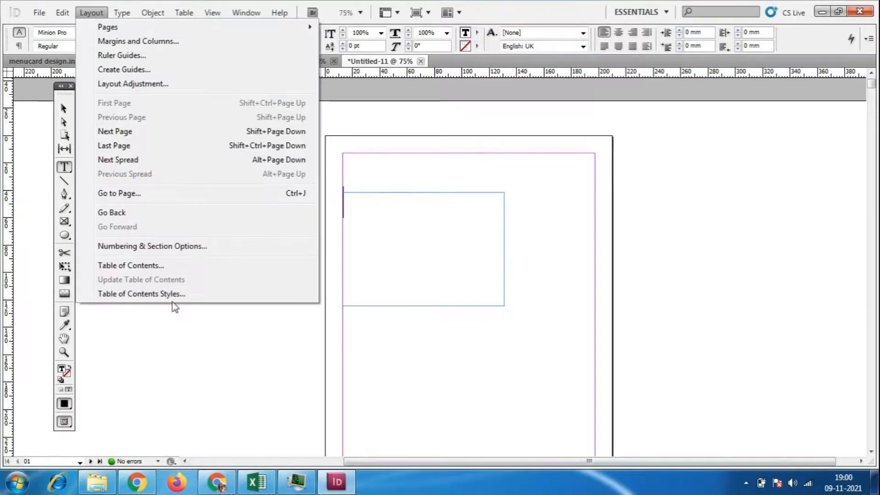
pyautogui.moveTo(146, 8)
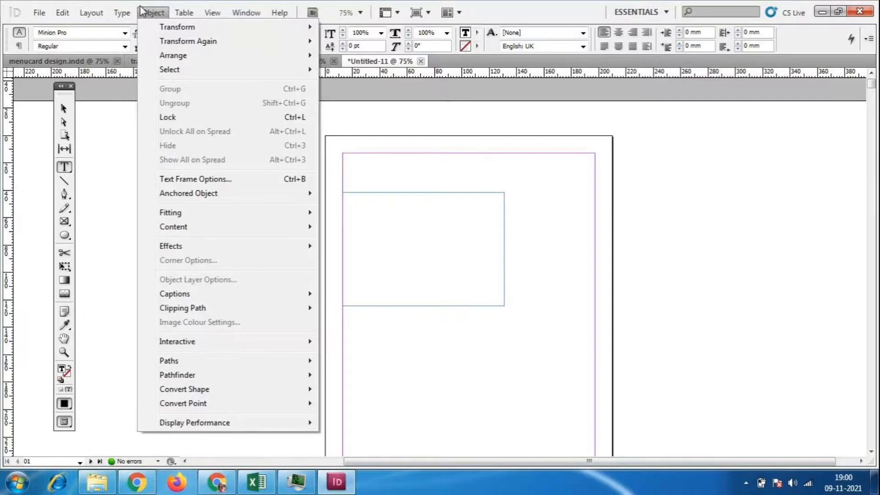
pyautogui.click(142, 10)
pyautogui.click(122, 13)
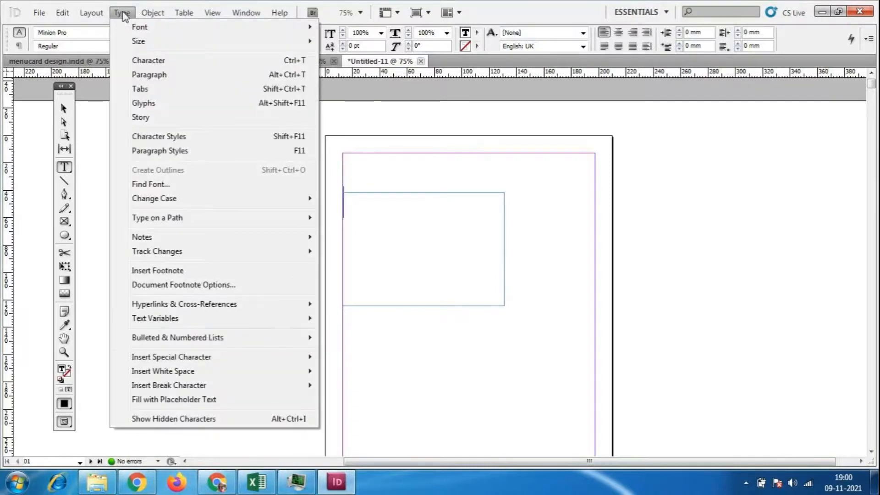
pyautogui.moveTo(161, 361)
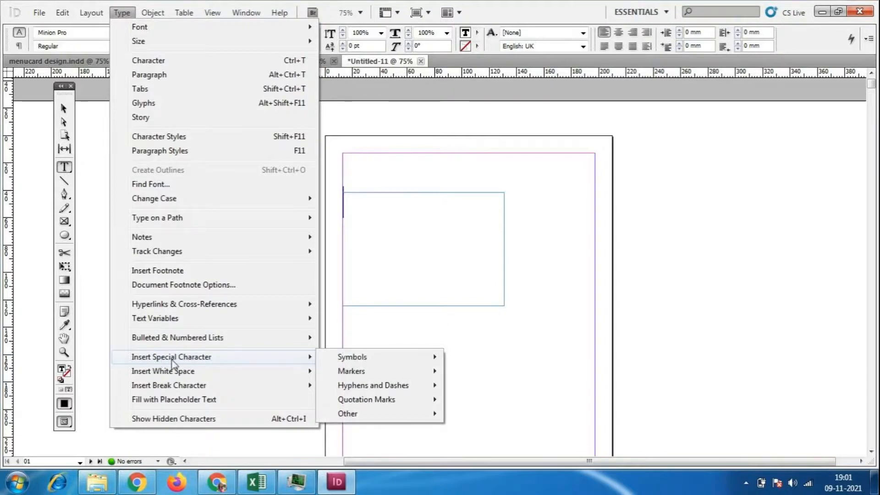
pyautogui.moveTo(394, 359)
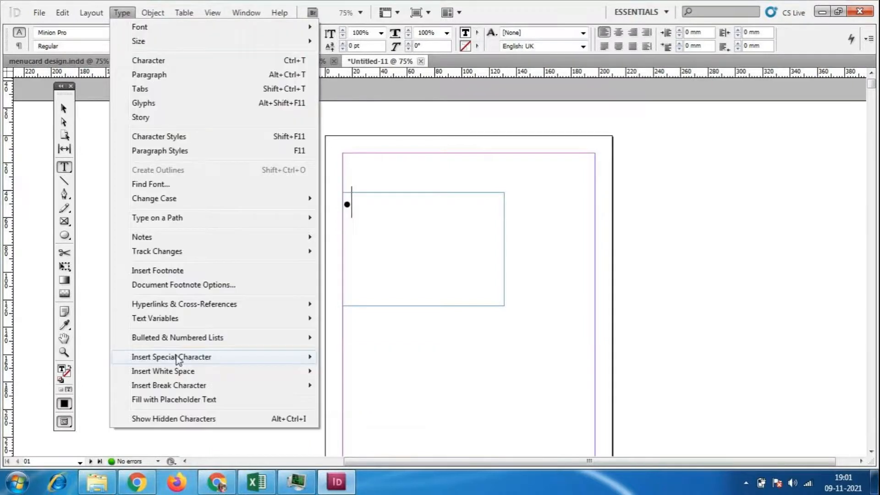
# - Try automatic numbering on the bullet line, then clear the bullet symbol and remove the numbering
pyautogui.moveTo(193, 338)
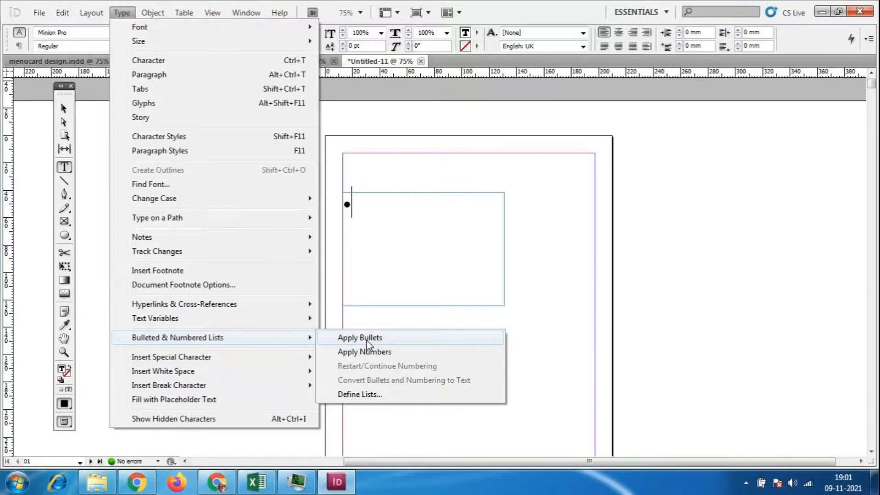
pyautogui.click(367, 352)
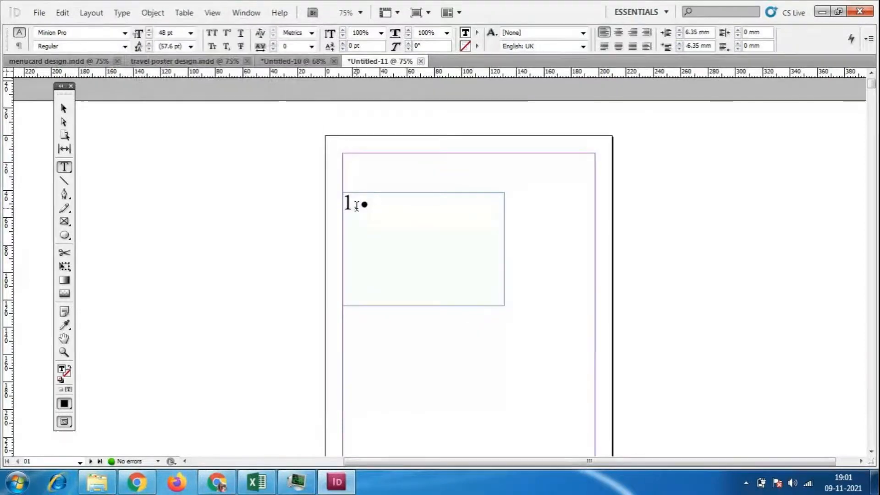
pyautogui.hotkey('ctrl', 'z')
pyautogui.click(122, 12)
pyautogui.moveTo(172, 340)
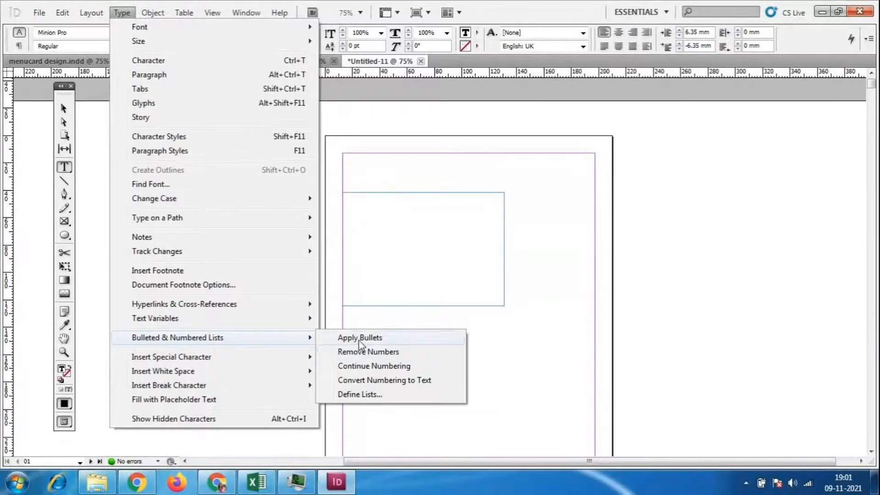
pyautogui.click(362, 351)
# - Apply automatic numbering in the text frame and enter four list items with the text 1, 1, 3 and 4
pyautogui.click(118, 14)
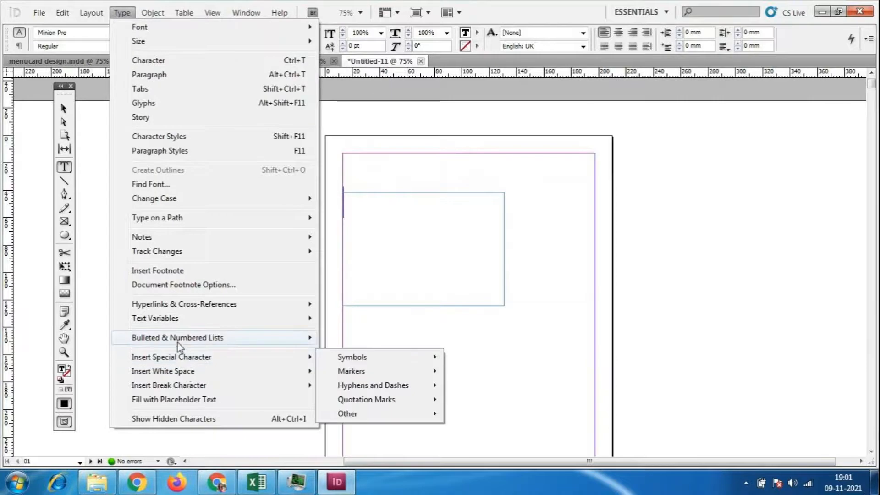
pyautogui.moveTo(179, 343)
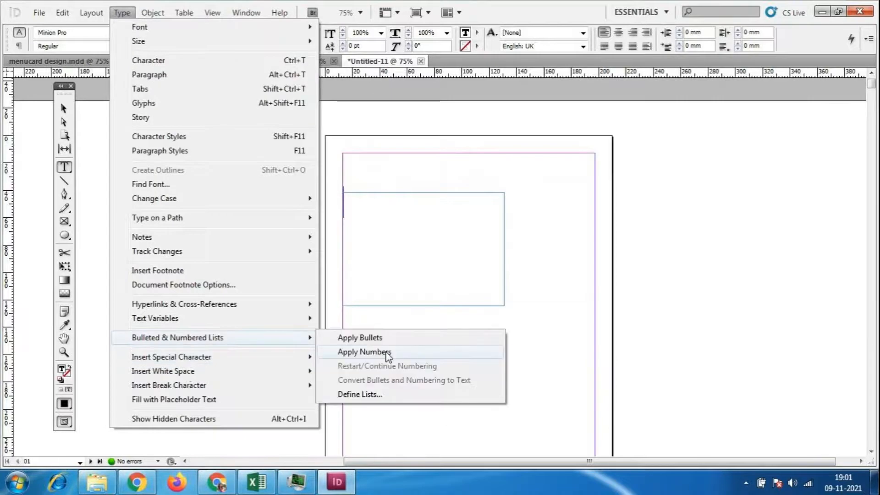
pyautogui.click(364, 352)
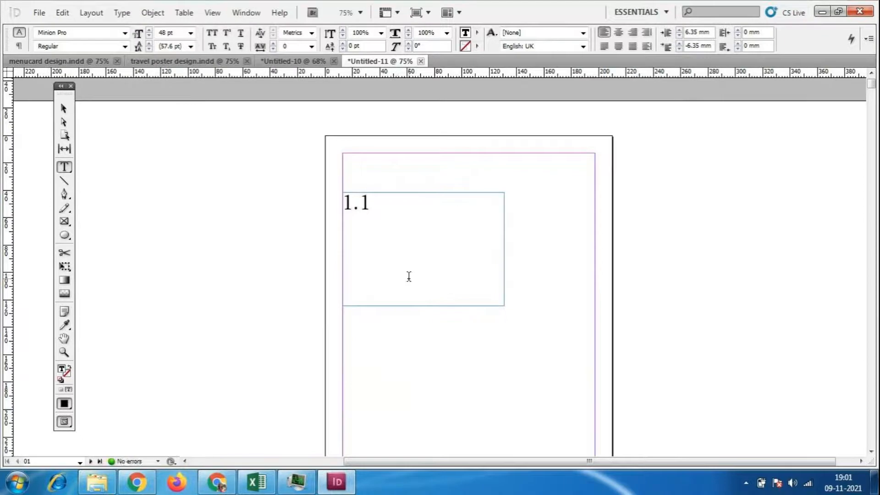
pyautogui.press('Return')
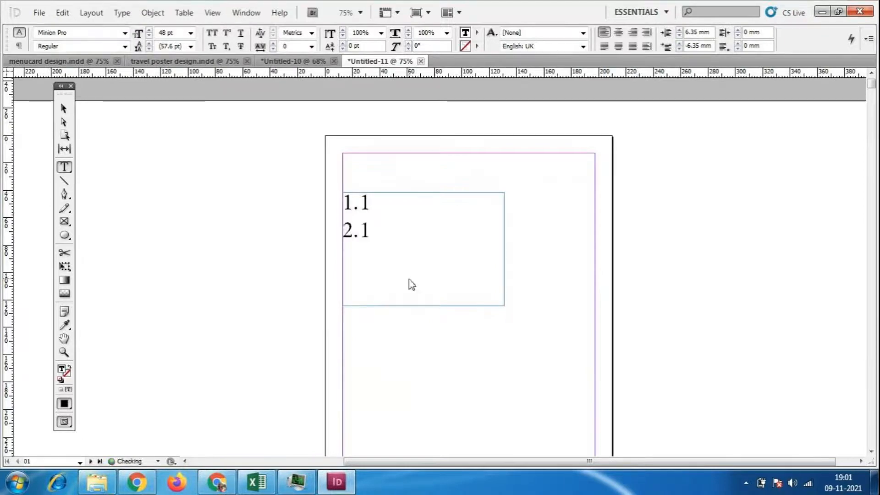
pyautogui.press('Return')
pyautogui.press('Return')
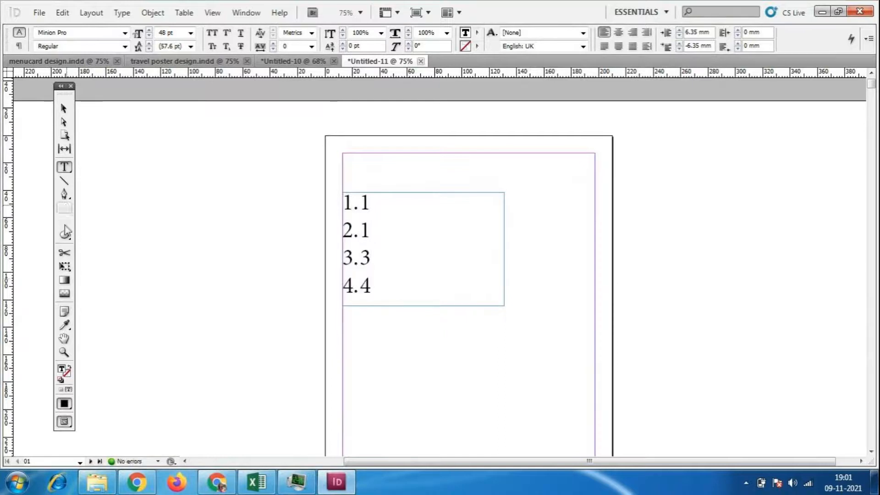
# - Enlarge the text frame around the numbered list to about 133 mm wide and 186 mm high
pyautogui.click(64, 108)
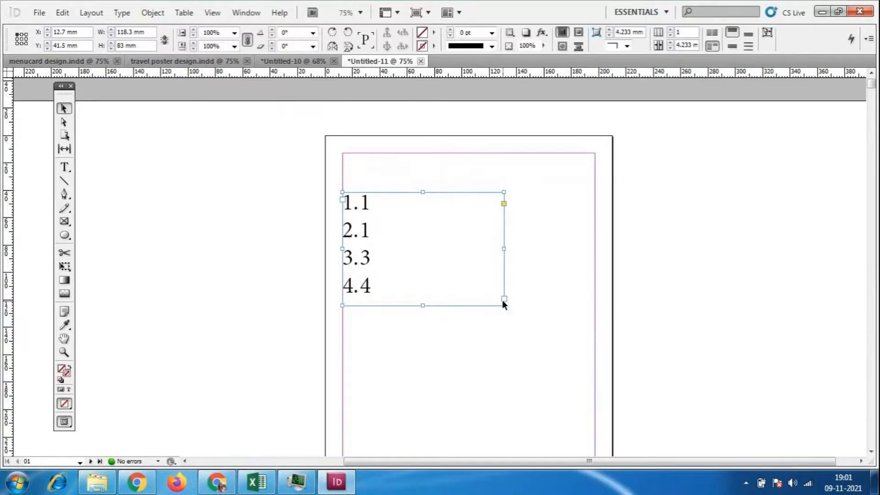
pyautogui.moveTo(504, 300); pyautogui.dragTo(524, 440)
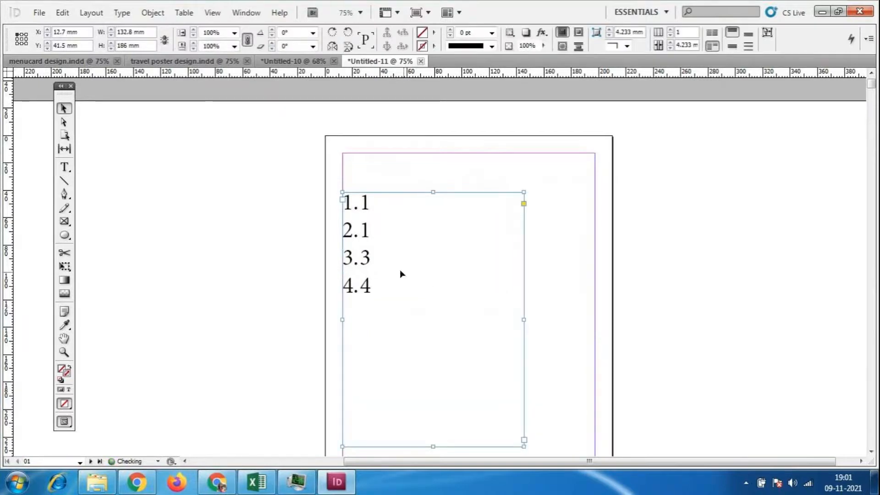
# - Continue the numbered list after the fourth item with four more items reading 5, 6, 7 and 9
pyautogui.doubleClick(371, 287)
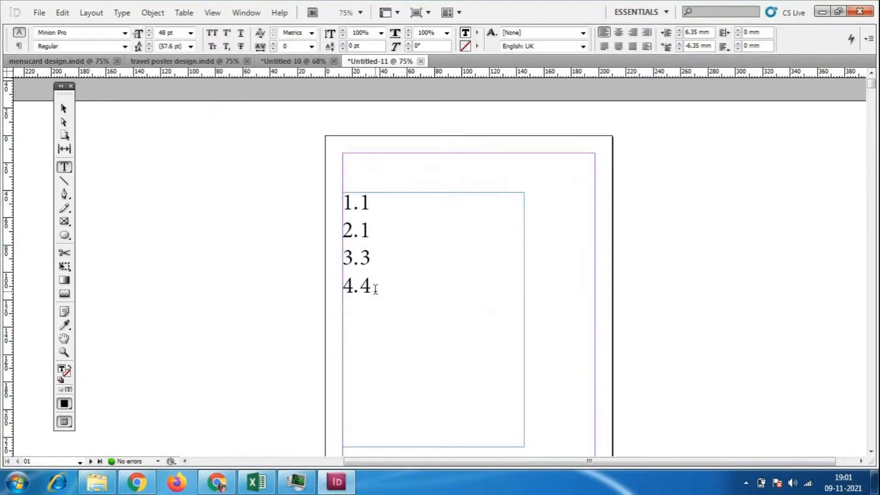
pyautogui.press('Return')
pyautogui.write('5.5')
pyautogui.press('Return')
pyautogui.write('6.6')
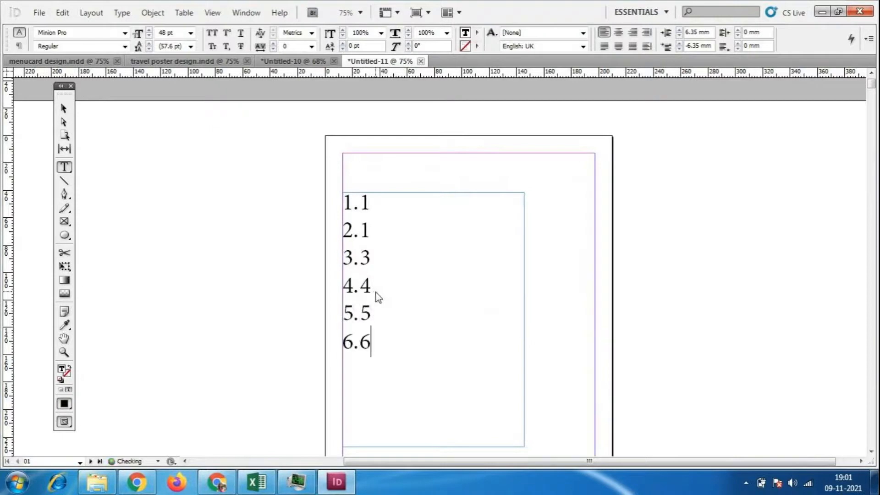
pyautogui.press('Return')
pyautogui.write('7.7')
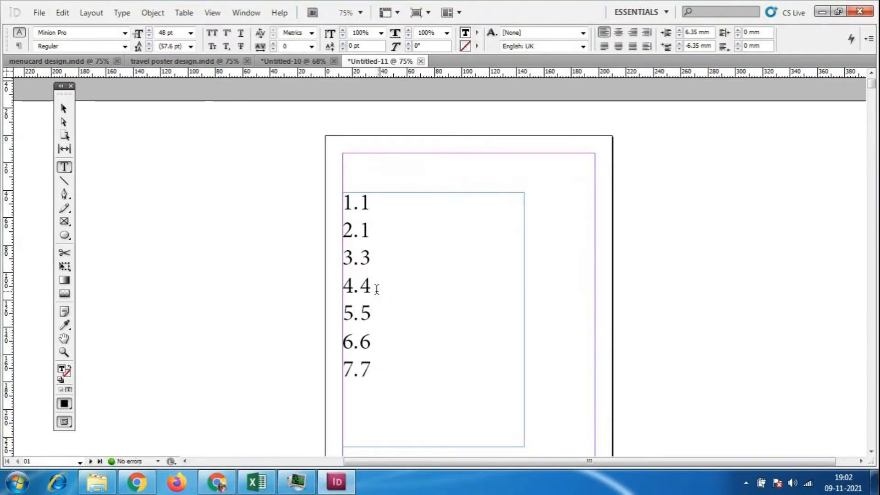
pyautogui.press('Return')
pyautogui.write('8.9')
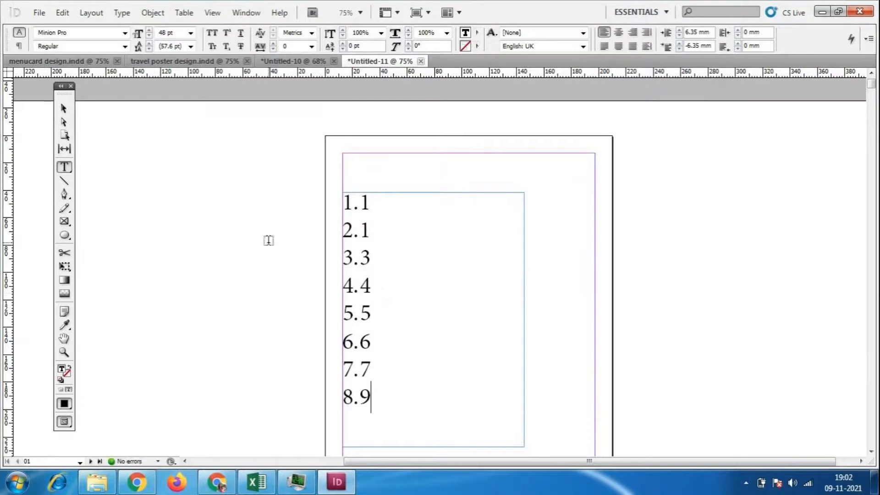
# - Convert the automatic numbering of all eight list lines to text
pyautogui.click(91, 12)
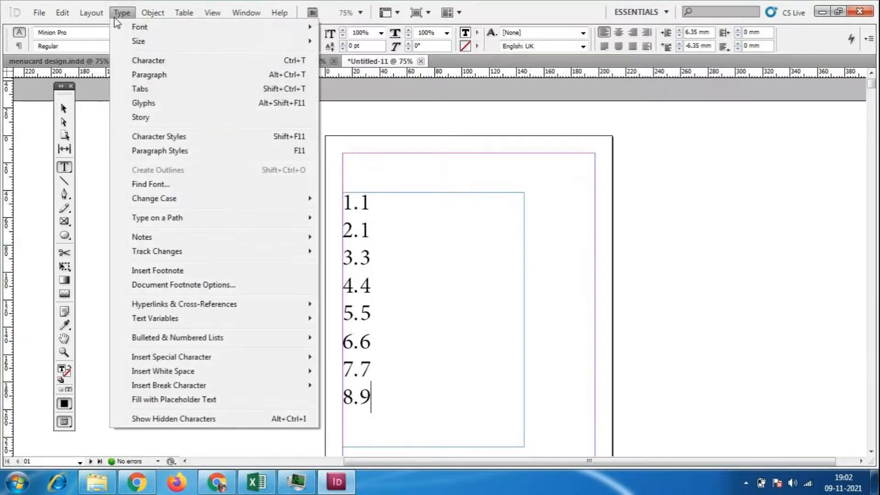
pyautogui.moveTo(264, 344)
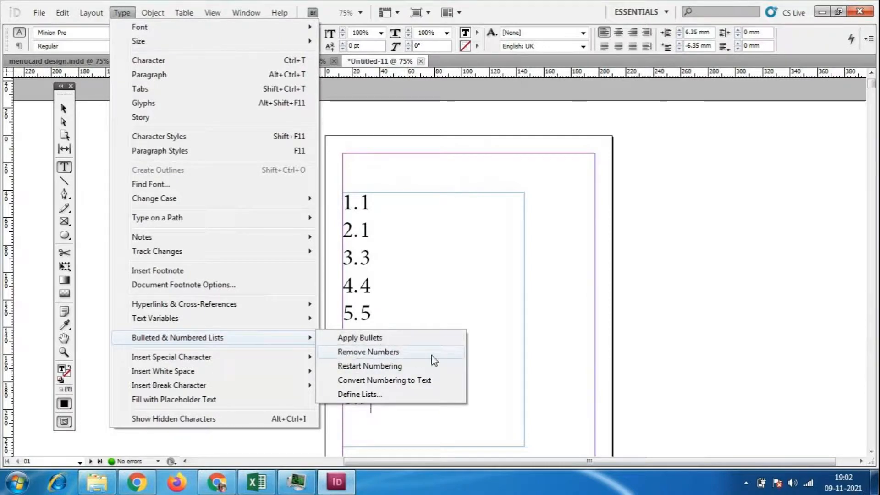
pyautogui.click(416, 381)
pyautogui.moveTo(361, 369); pyautogui.dragTo(220, 199)
pyautogui.click(122, 12)
pyautogui.moveTo(199, 342)
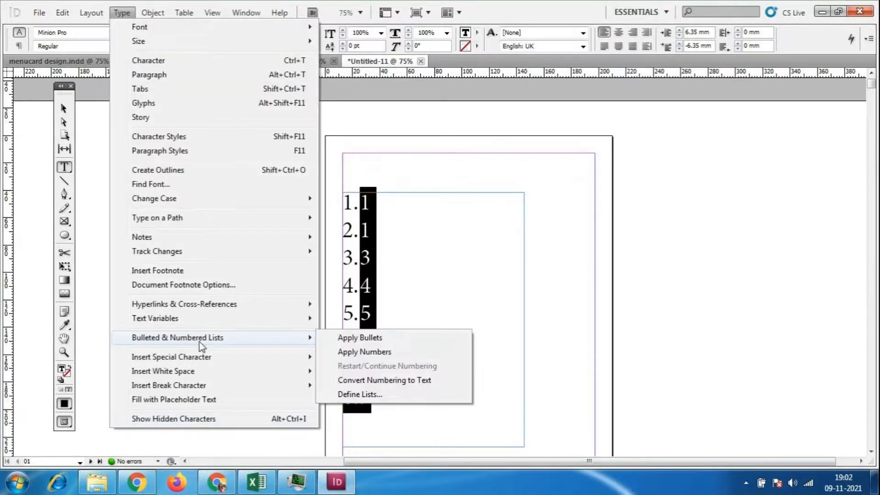
pyautogui.click(387, 381)
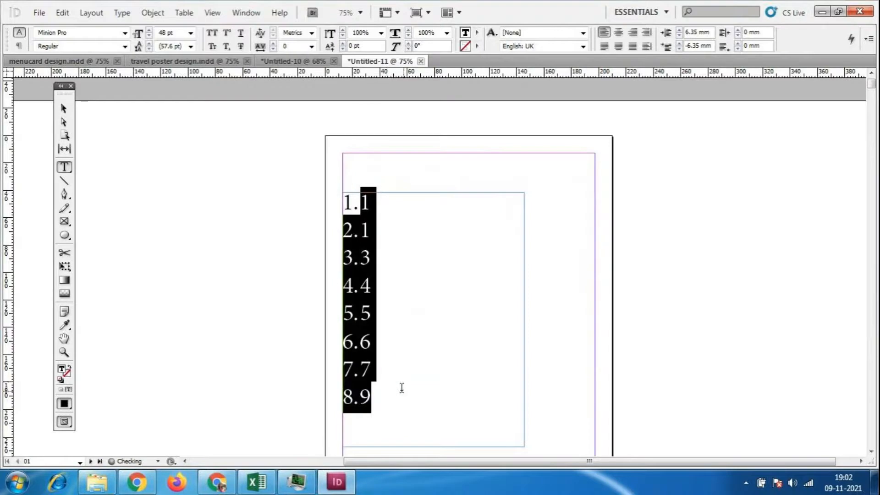
pyautogui.click(406, 392)
pyautogui.hotkey('shift', 'Left')
pyautogui.hotkey('ctrl', 'a')
pyautogui.click(29, 129)
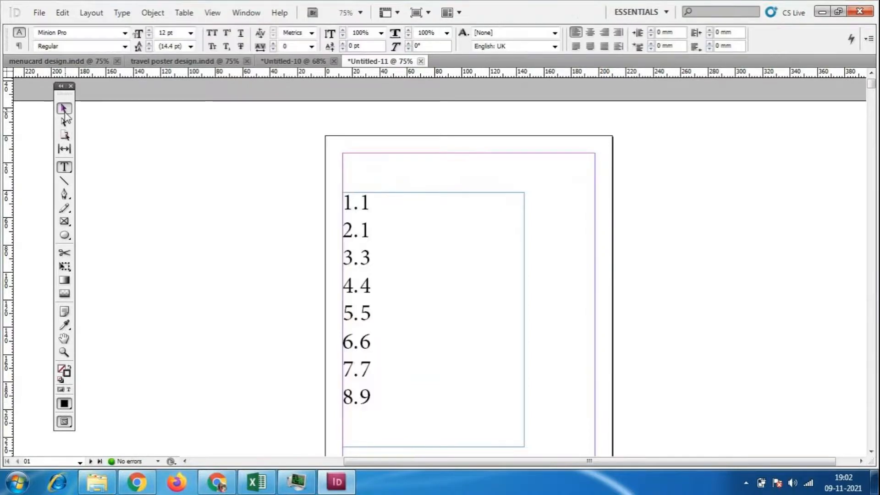
# - Apply bullets to all eight lines of the list
pyautogui.click(64, 109)
pyautogui.click(349, 279)
pyautogui.doubleClick(349, 280)
pyautogui.moveTo(373, 410); pyautogui.dragTo(238, 165)
pyautogui.click(121, 13)
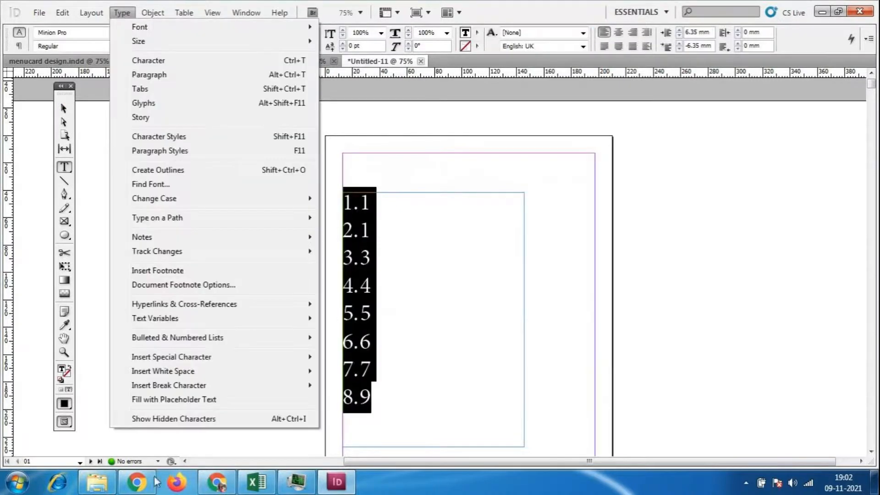
pyautogui.moveTo(178, 341)
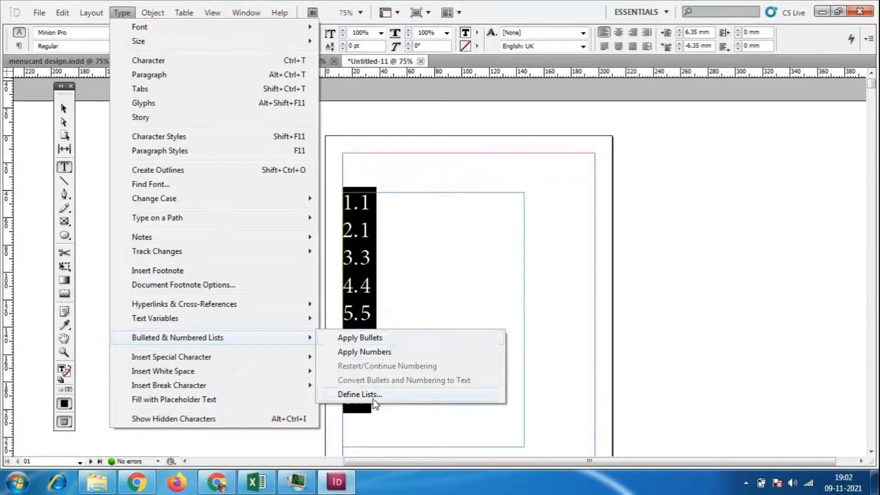
pyautogui.click(369, 338)
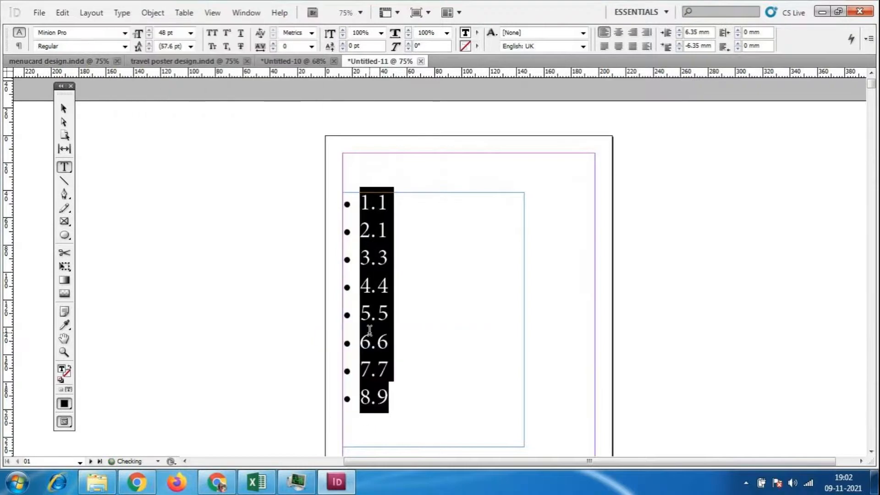
pyautogui.click(392, 304)
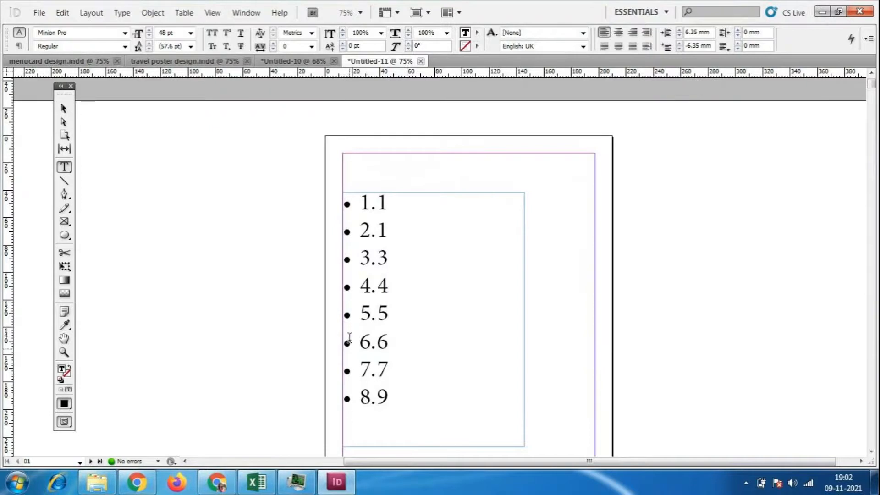
# - Move the bulleted list frame off the page onto the pasteboard, at about X -155 mm and Y 29.5 mm, and deselect it
pyautogui.click(63, 108)
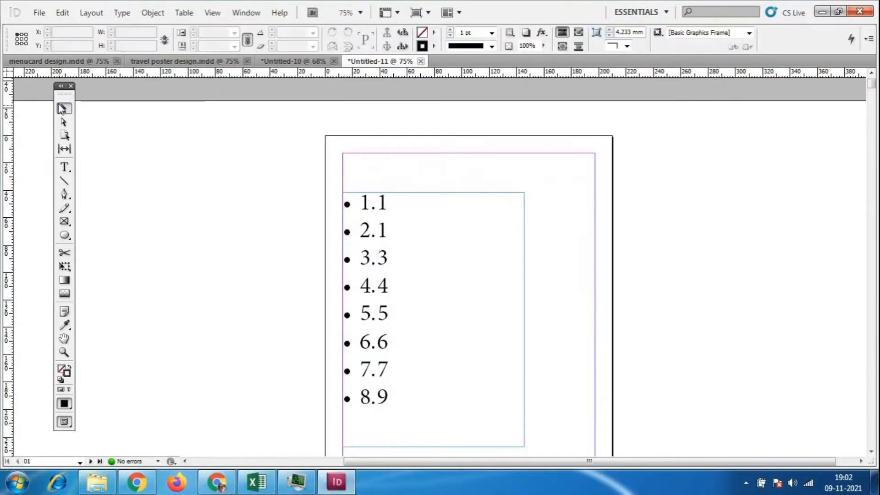
pyautogui.moveTo(369, 253); pyautogui.dragTo(139, 236)
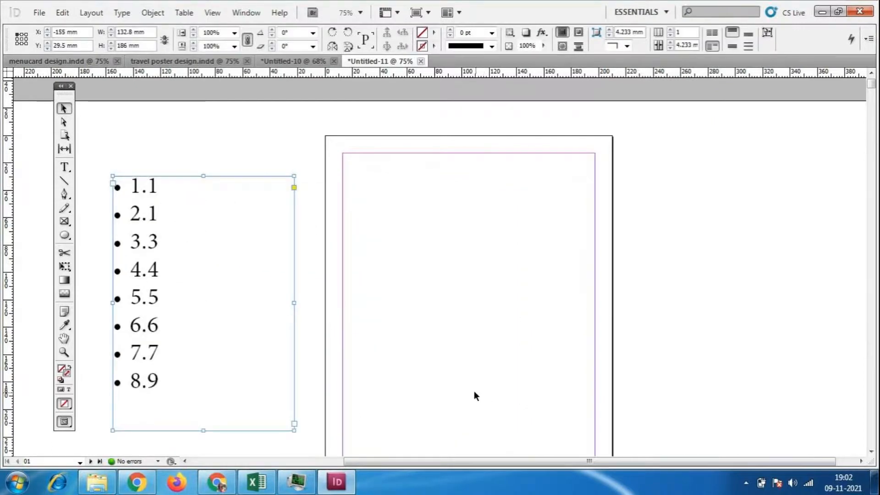
pyautogui.scroll(-1, 605, 378)
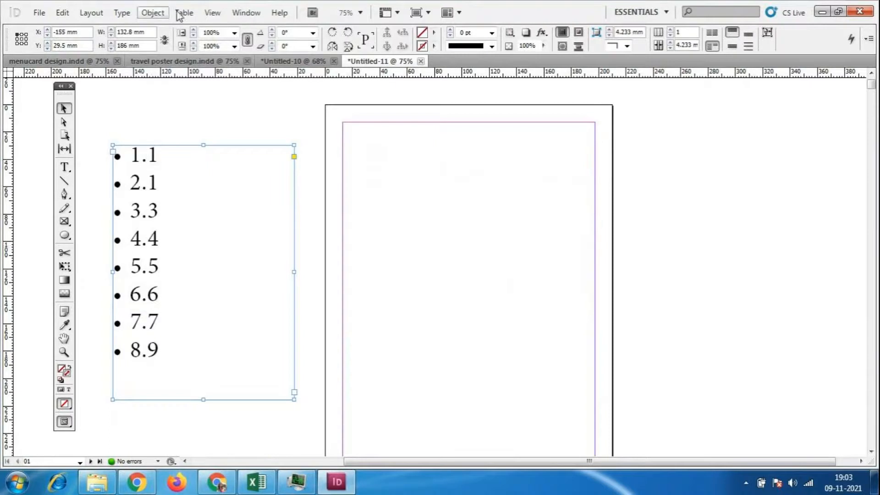
pyautogui.click(353, 145)
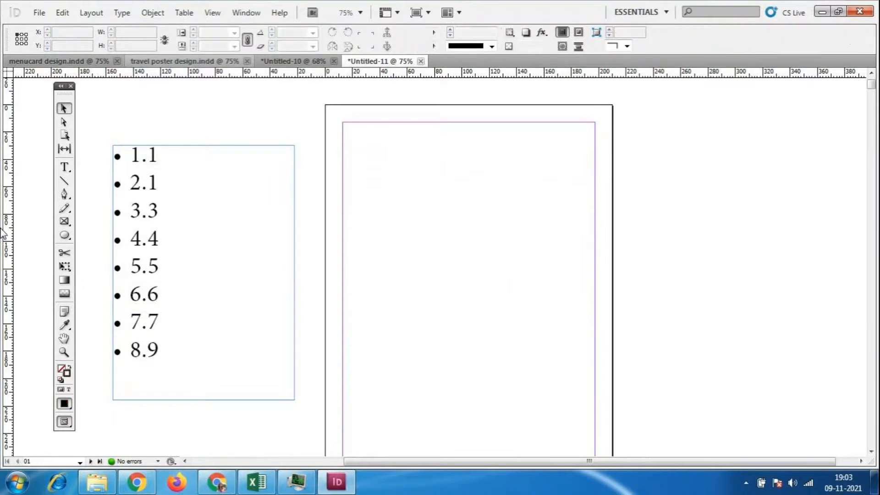
# - Draw an empty text frame about 124.5 mm wide and 113.5 mm high in the page's upper half
pyautogui.click(65, 167)
pyautogui.moveTo(384, 169); pyautogui.dragTo(554, 324)
pyautogui.click(183, 13)
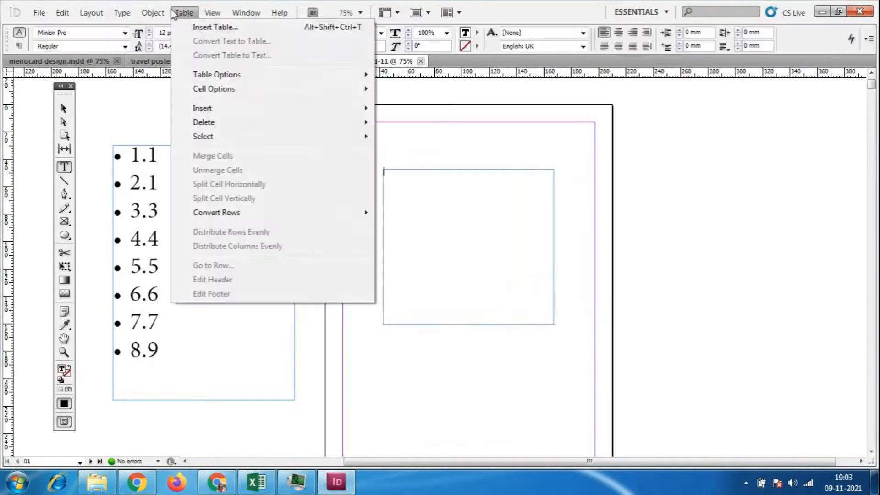
pyautogui.click(183, 12)
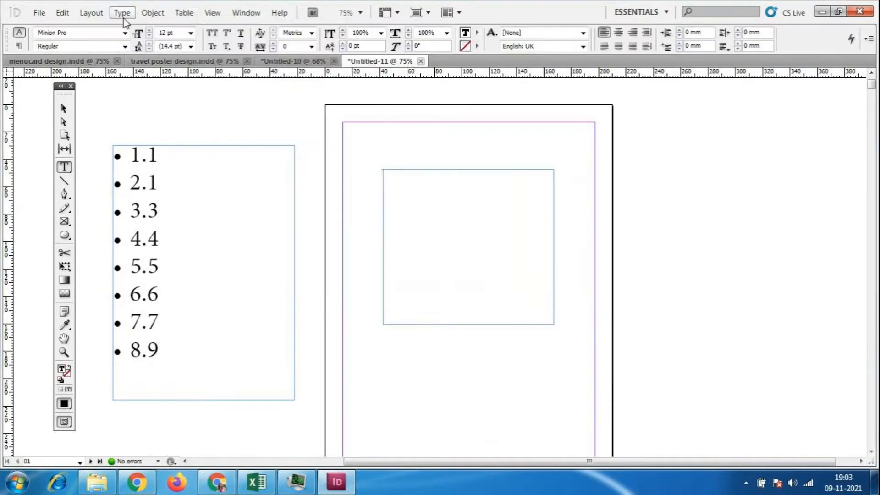
pyautogui.click(193, 16)
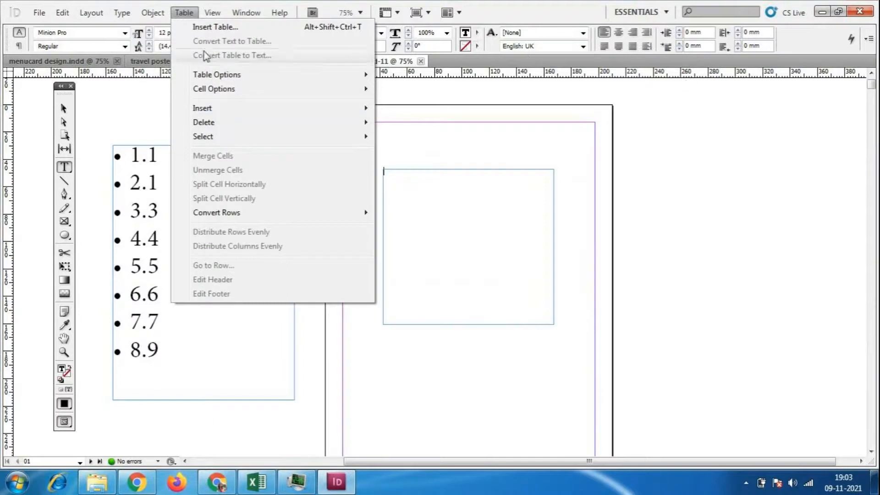
pyautogui.press('Escape')
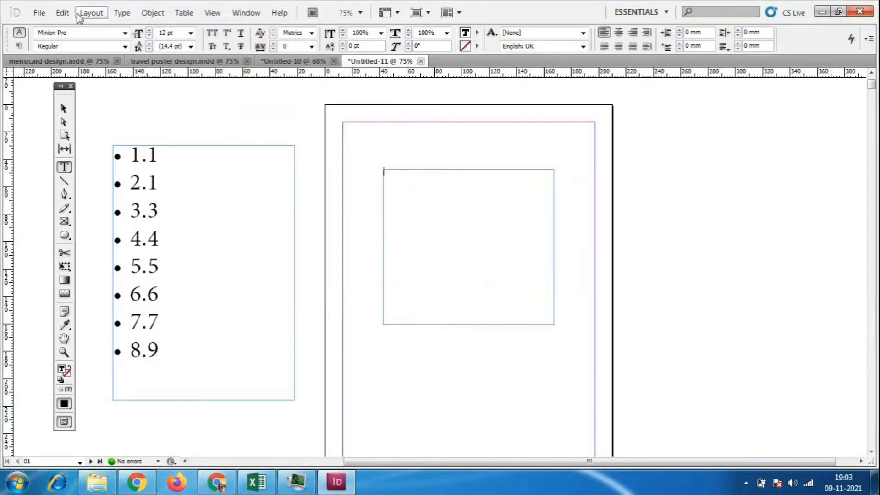
pyautogui.click(151, 13)
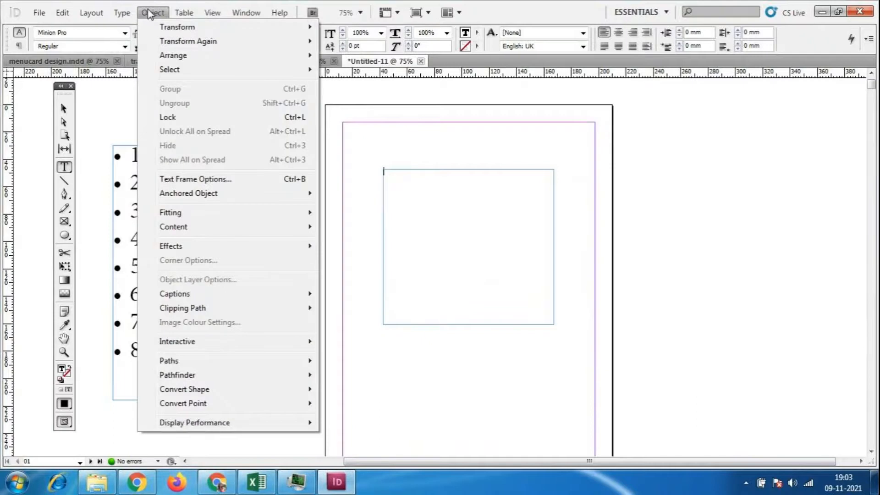
pyautogui.moveTo(121, 14)
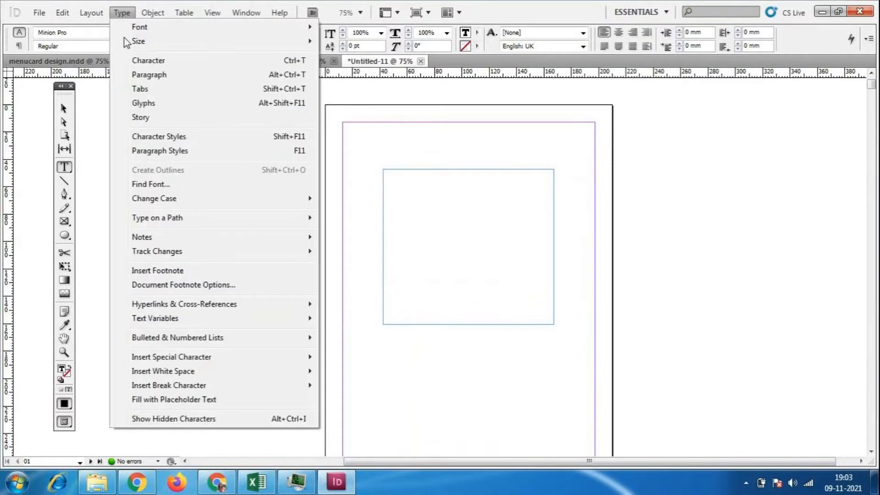
pyautogui.moveTo(166, 372)
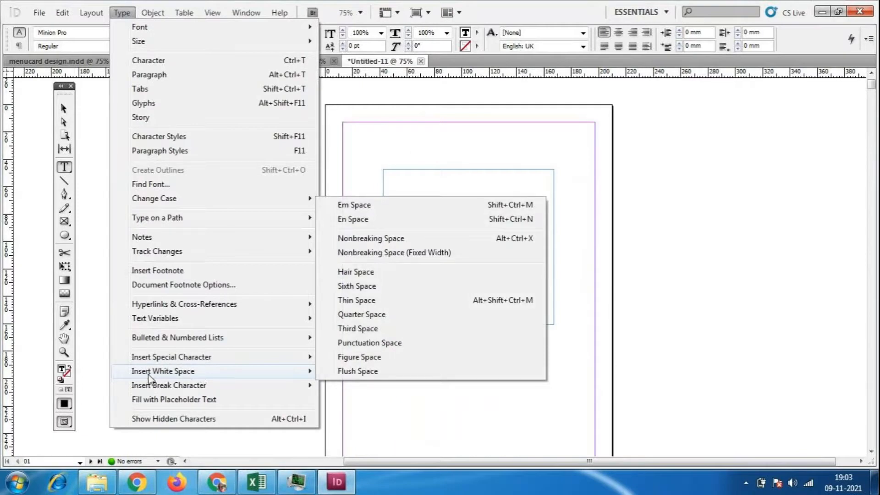
pyautogui.moveTo(192, 375)
pyautogui.click(672, 312)
# - Set the type size in the empty text frame to 72 pt and insert an em space
pyautogui.click(435, 183)
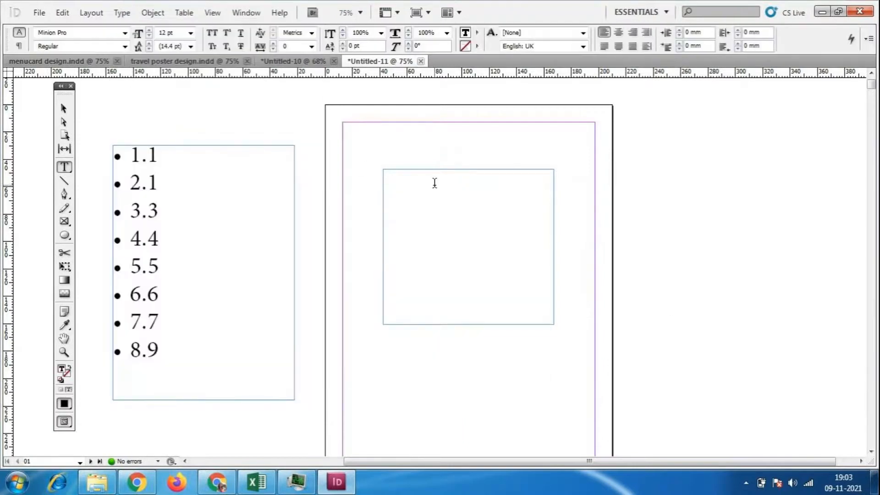
pyautogui.click(189, 33)
pyautogui.click(181, 170)
pyautogui.click(117, 14)
pyautogui.moveTo(179, 389)
pyautogui.moveTo(181, 371)
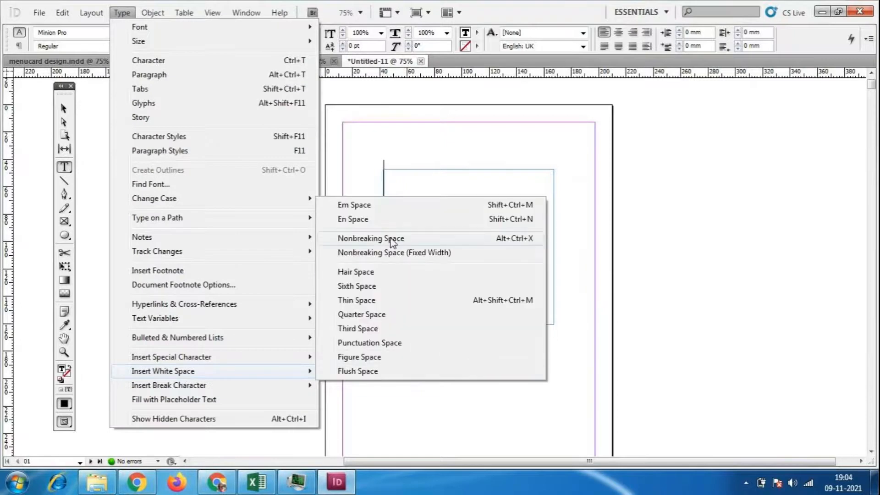
pyautogui.click(343, 208)
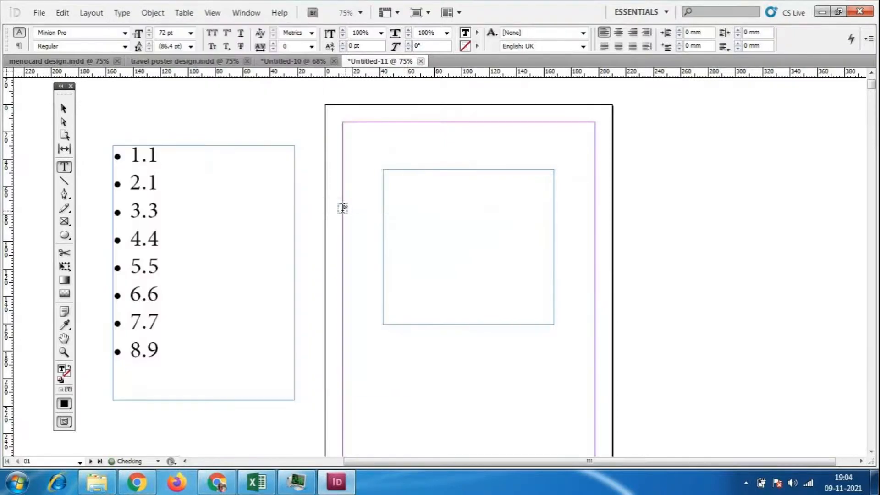
# - Enlarge the text frame to about 132.8 by 159 mm and fill it with placeholder text
pyautogui.press('Escape')
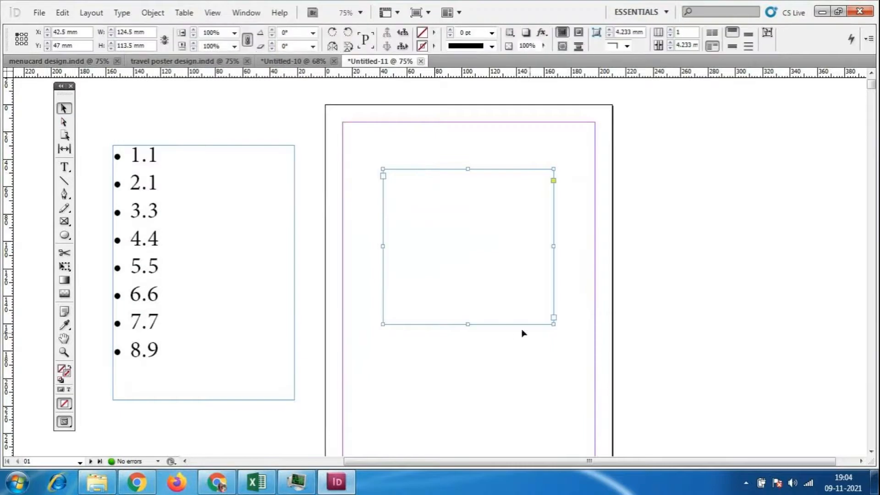
pyautogui.moveTo(554, 324); pyautogui.dragTo(564, 386)
pyautogui.click(122, 12)
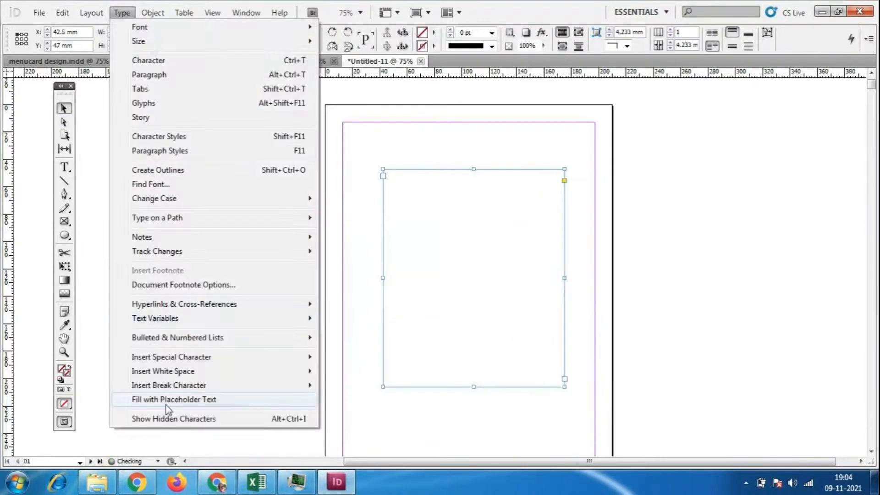
pyautogui.click(166, 403)
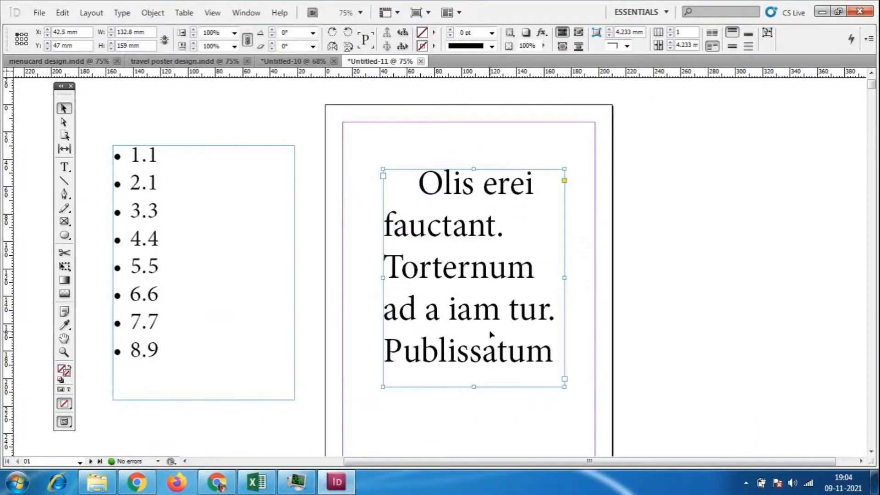
# - Undo the placeholder text fill and delete the text frame from the page
pyautogui.hotkey('ctrl', 'z')
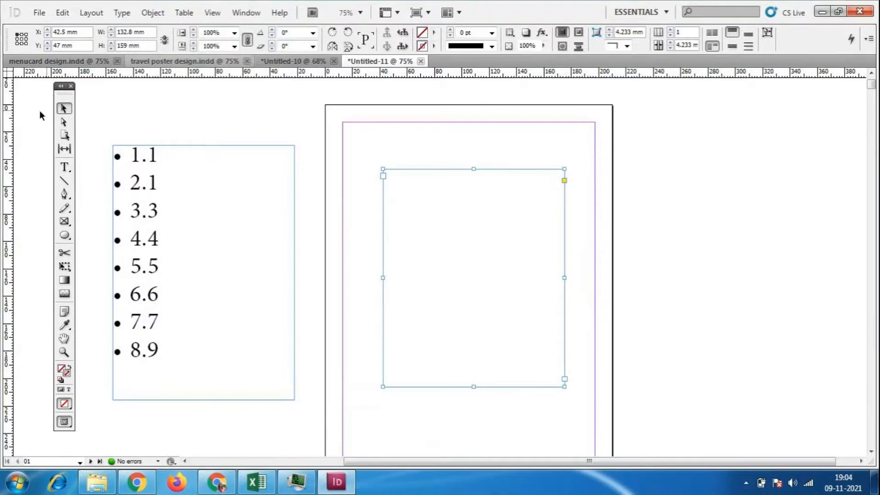
pyautogui.press('Delete')
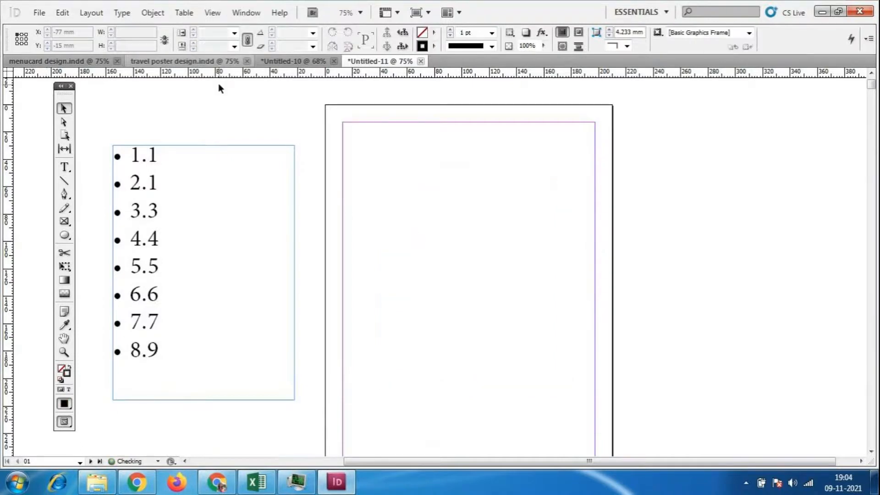
# - Draw a large text frame covering most of the area inside the page margins and fill it with placeholder text
pyautogui.click(64, 167)
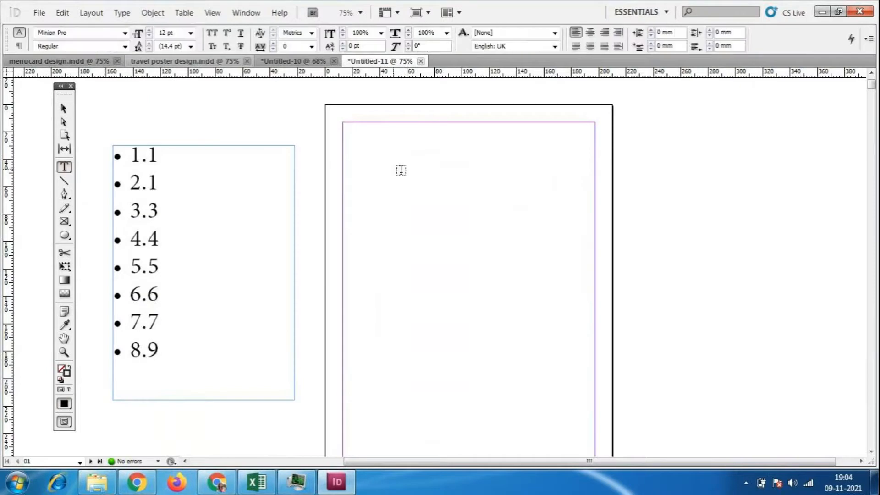
pyautogui.moveTo(358, 138); pyautogui.dragTo(563, 433)
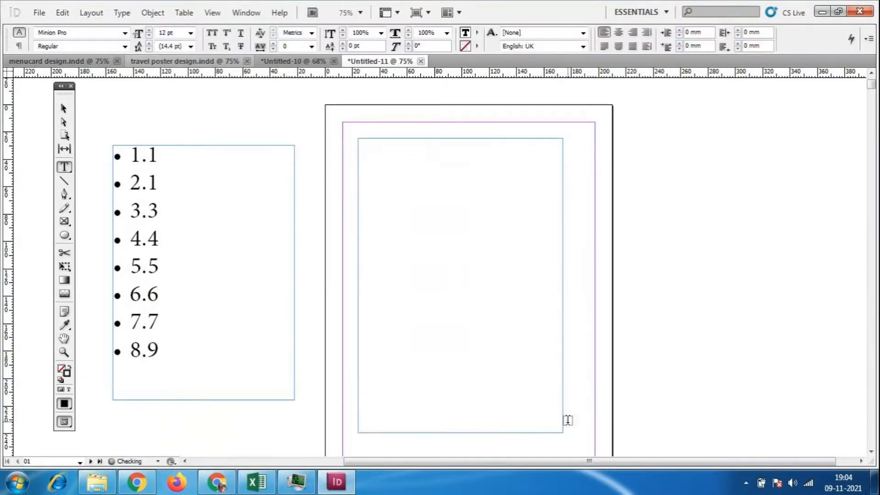
pyautogui.click(122, 13)
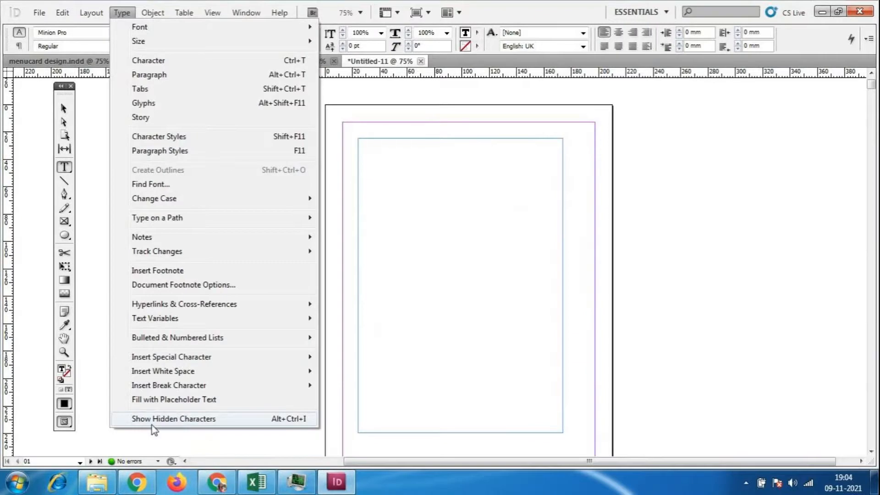
pyautogui.click(166, 399)
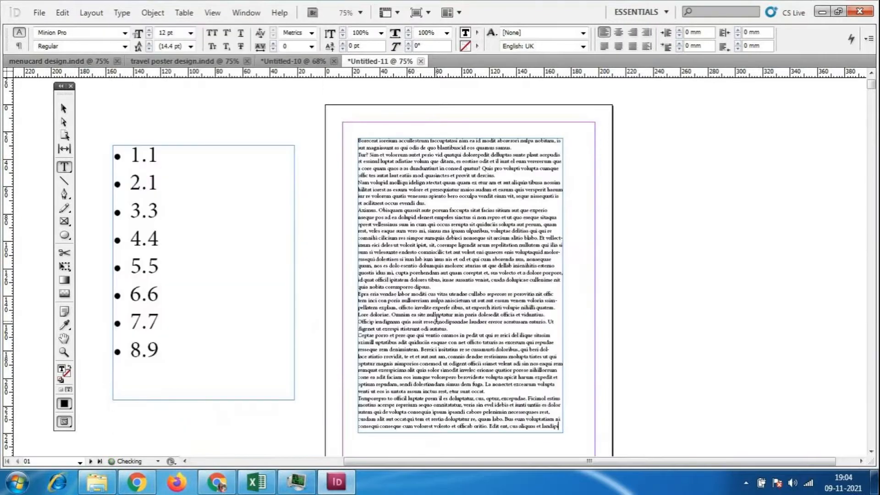
# - Set the type size of all the placeholder text in the frame to 24 pt
pyautogui.moveTo(358, 140); pyautogui.dragTo(562, 429)
pyautogui.scroll(2, 563, 195)
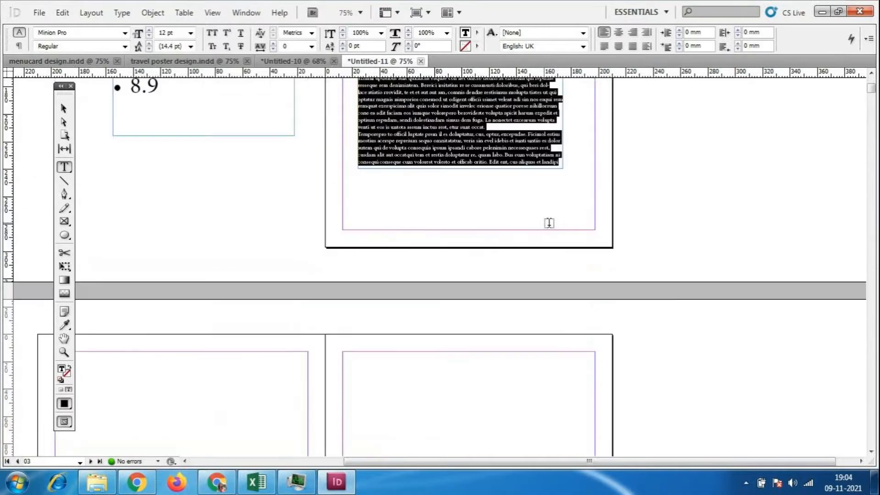
pyautogui.click(491, 165)
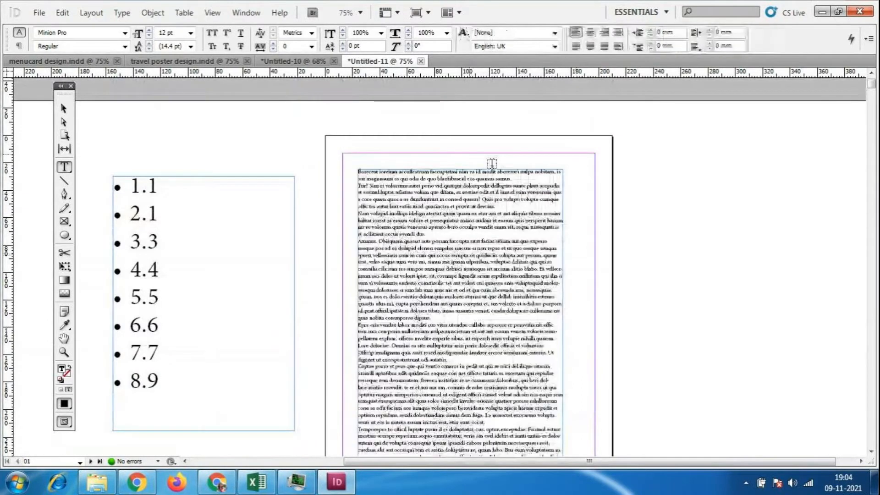
pyautogui.moveTo(357, 164); pyautogui.dragTo(585, 359)
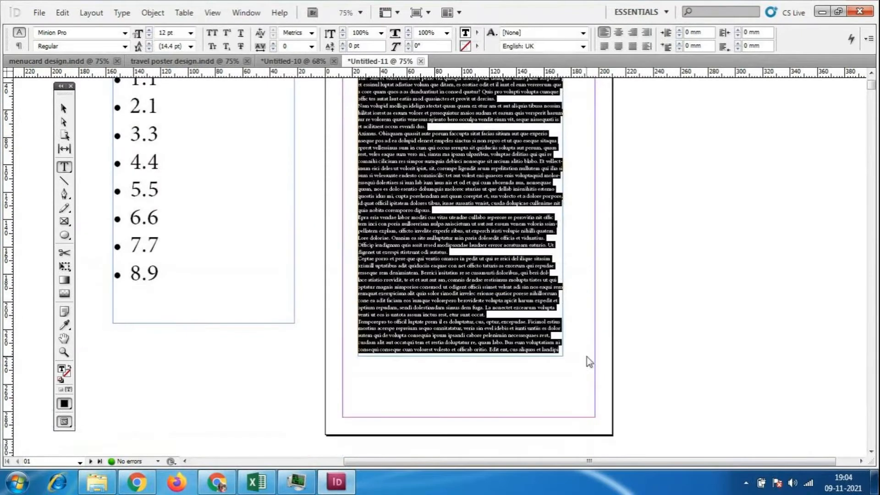
pyautogui.click(190, 33)
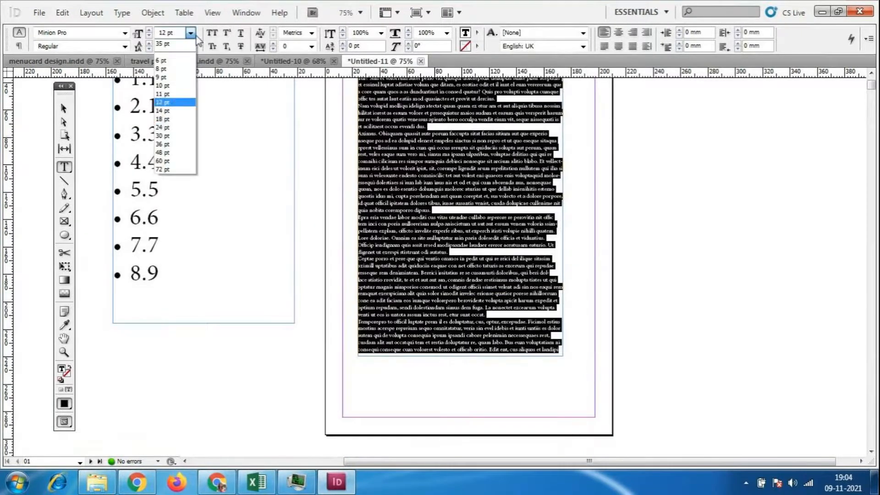
pyautogui.click(177, 129)
pyautogui.scroll(3, 543, 435)
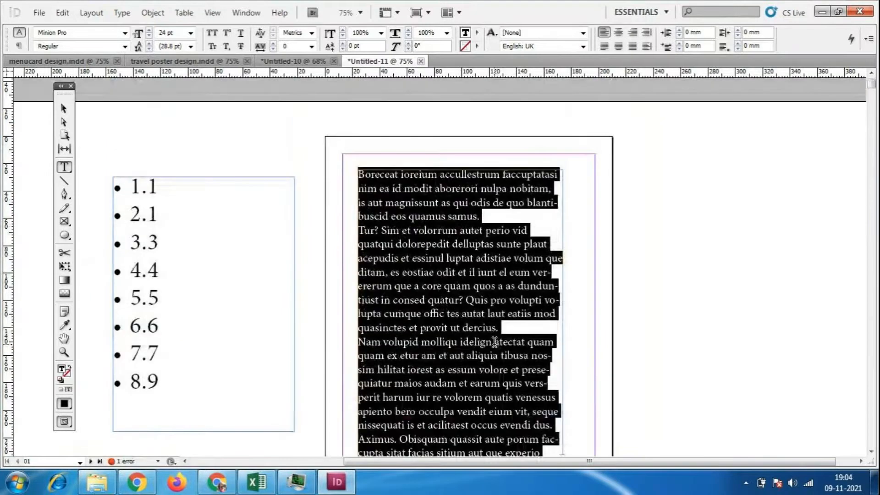
# - Insert an em space before the word "modit" in the second line of the placeholder text
pyautogui.click(477, 258)
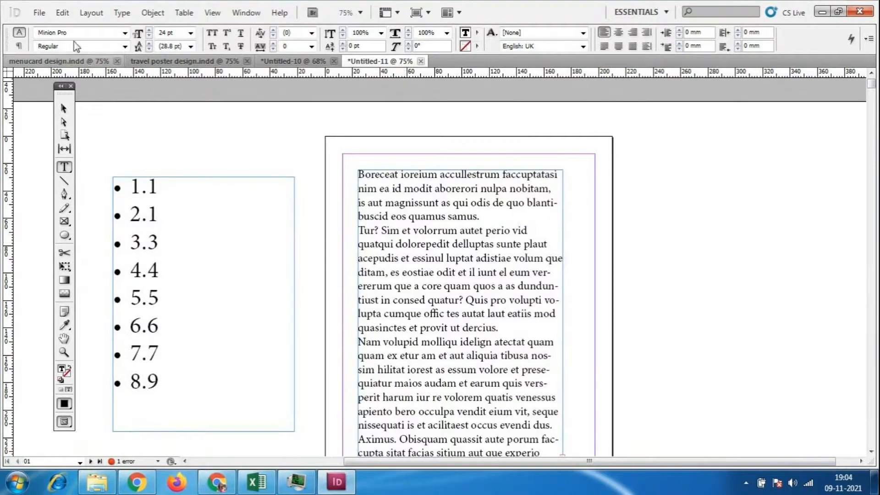
pyautogui.click(122, 13)
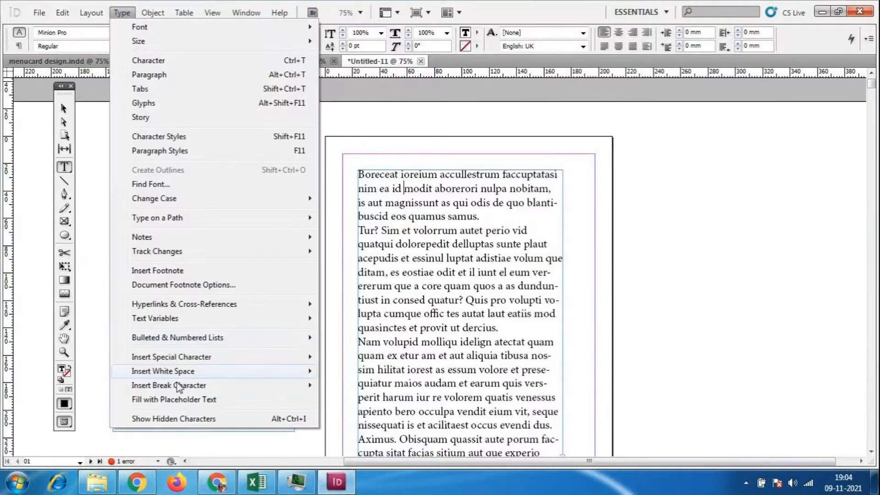
pyautogui.moveTo(192, 371)
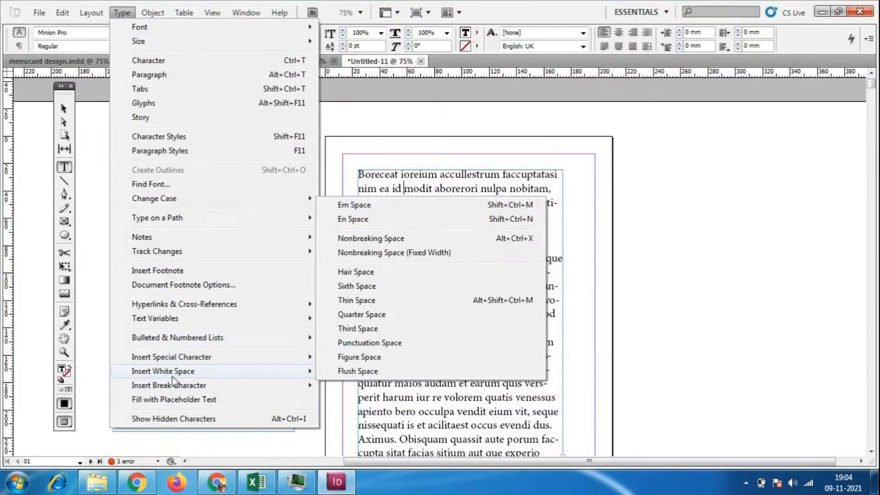
pyautogui.click(369, 205)
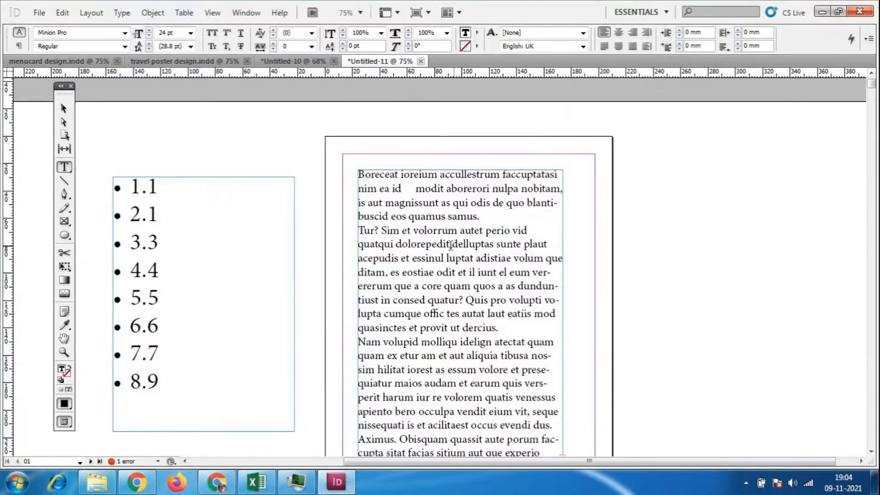
# - Insert a fixed-width nonbreaking space before the word "delluptas" in the second paragraph
pyautogui.click(122, 13)
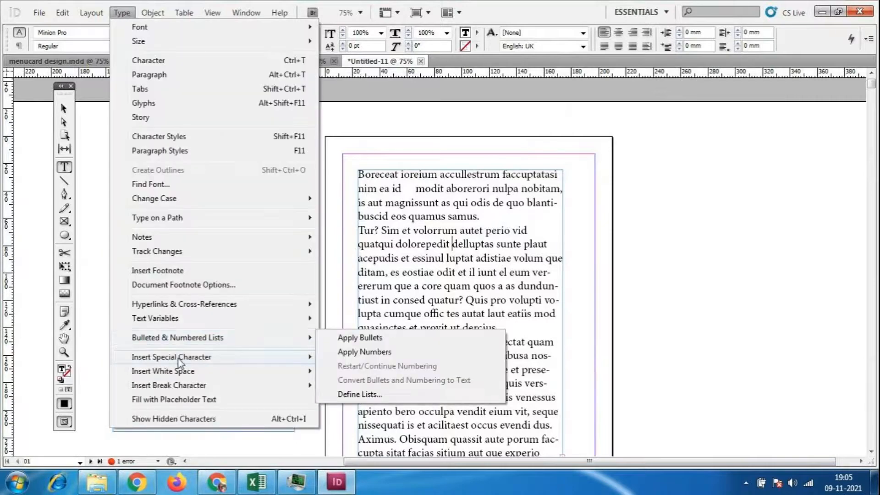
pyautogui.moveTo(231, 361)
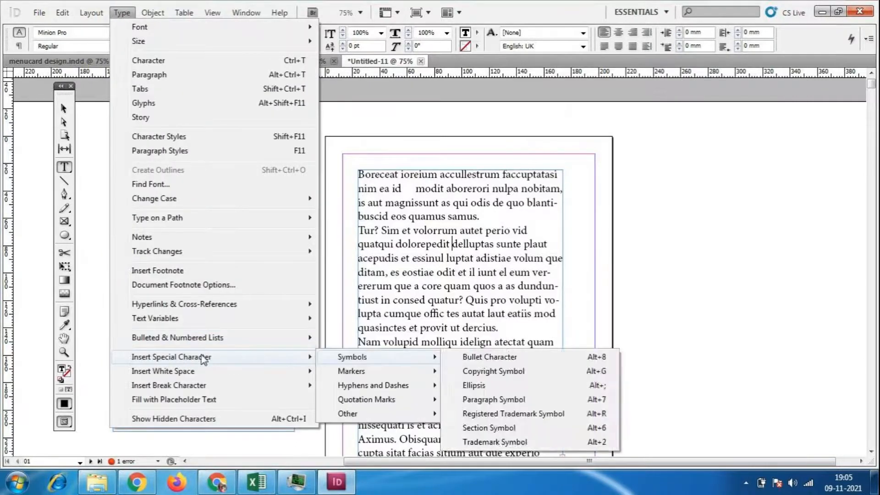
pyautogui.moveTo(196, 371)
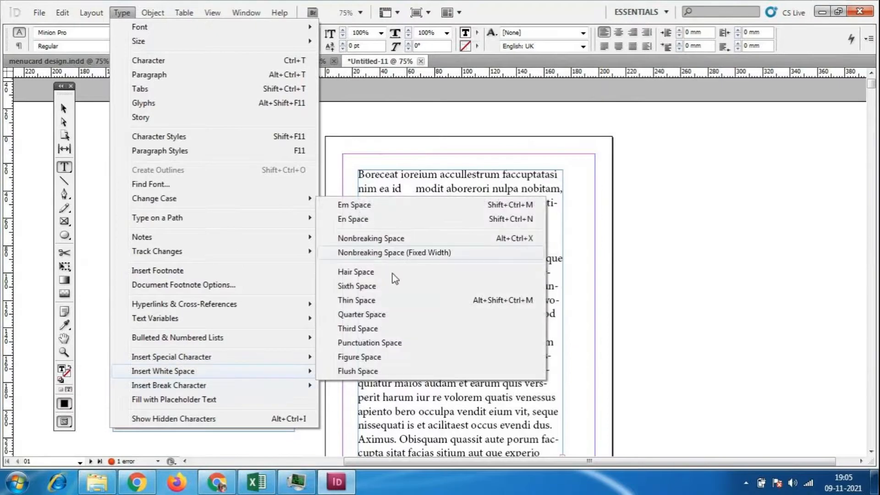
pyautogui.click(394, 252)
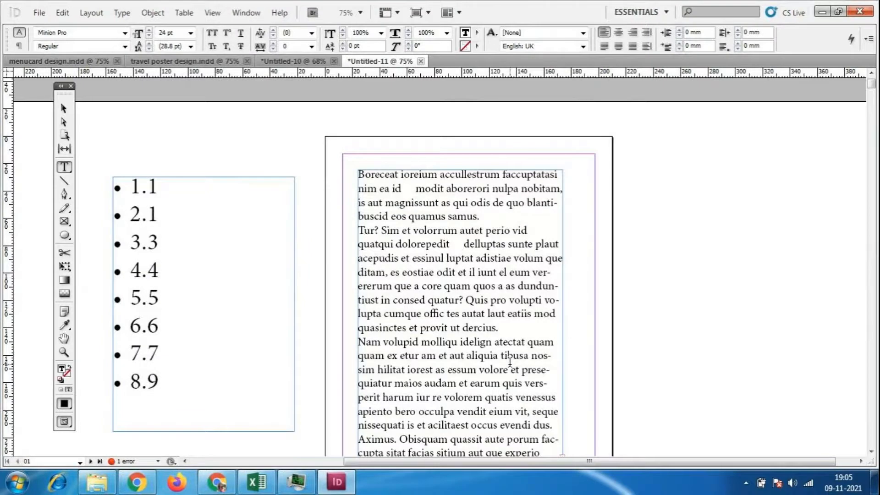
# - Switch to Chrome and preview the first front page and the sample newspaper cover page in the "times of india news paper design" image results
pyautogui.click(98, 482)
pyautogui.click(374, 401)
pyautogui.click(223, 488)
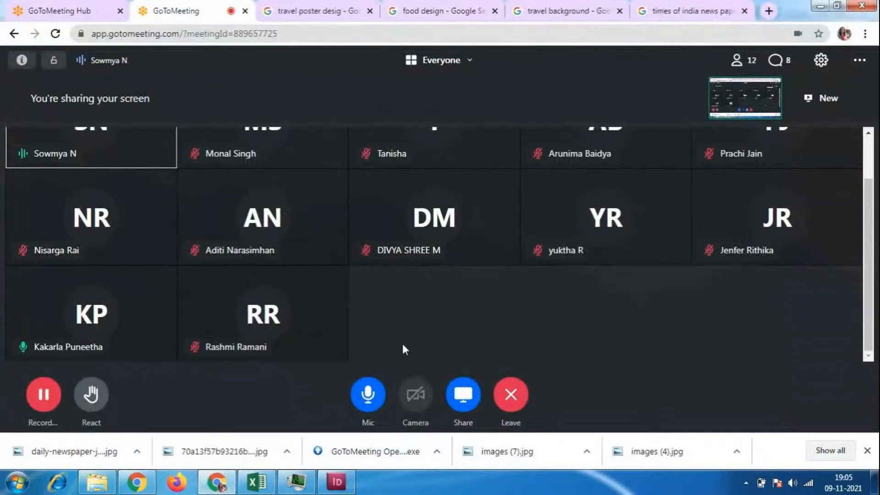
pyautogui.click(699, 13)
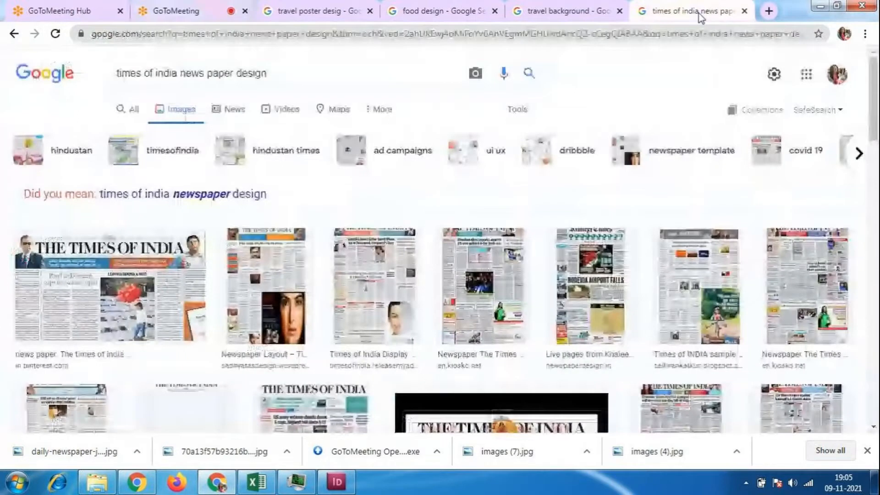
pyautogui.scroll(-1, 103, 239)
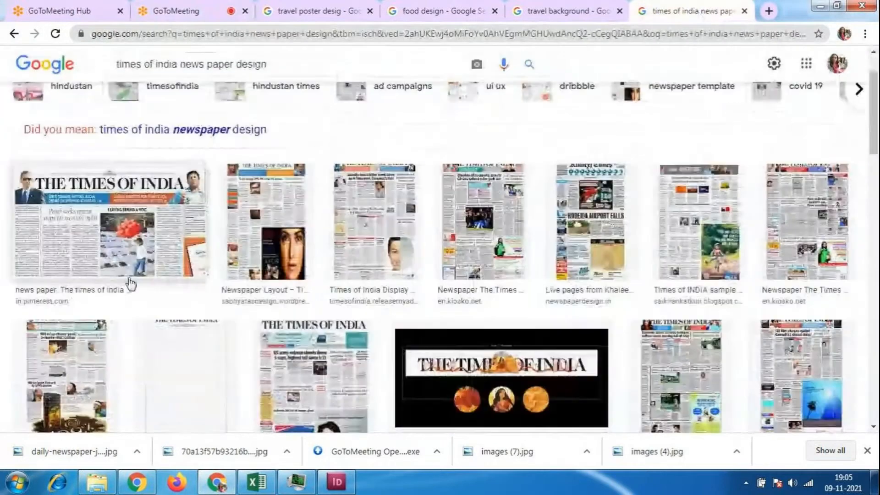
pyautogui.click(103, 239)
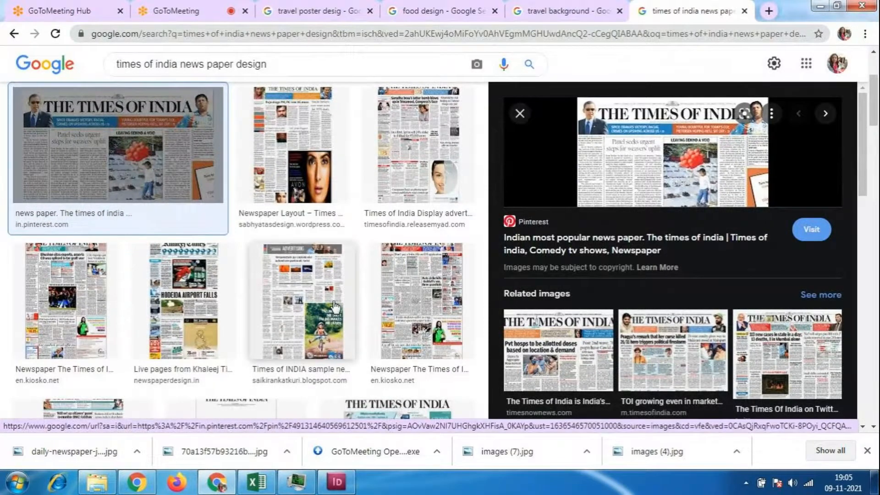
pyautogui.click(355, 299)
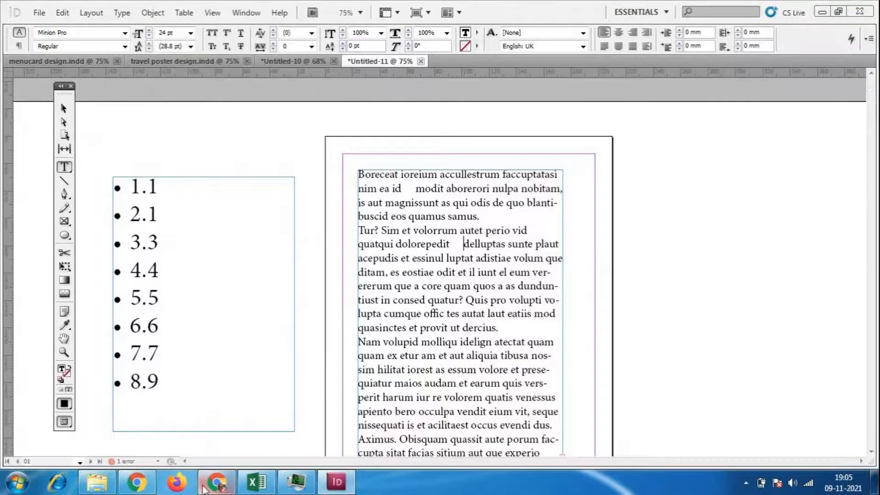
# - Return to Chrome and preview the first Times of India result and its related image "TOI growing even in markets where it's a late entrant"
pyautogui.click(216, 481)
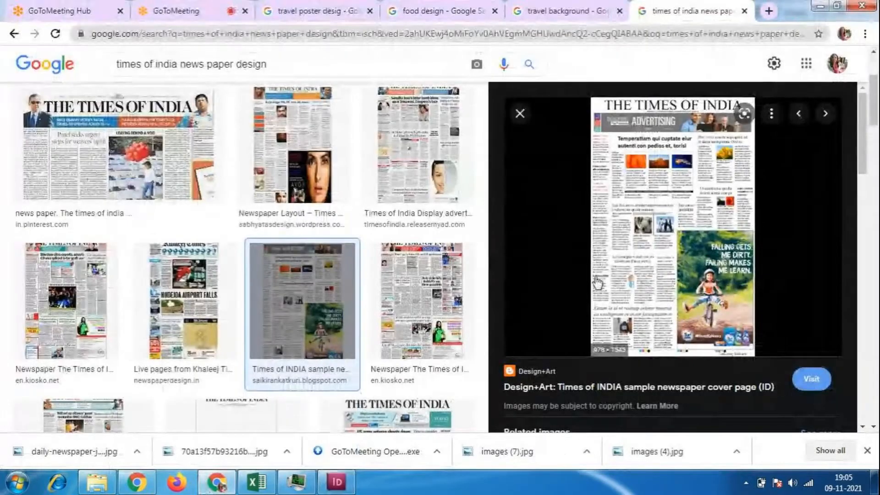
pyautogui.scroll(-2, 222, 279)
pyautogui.scroll(5, 230, 281)
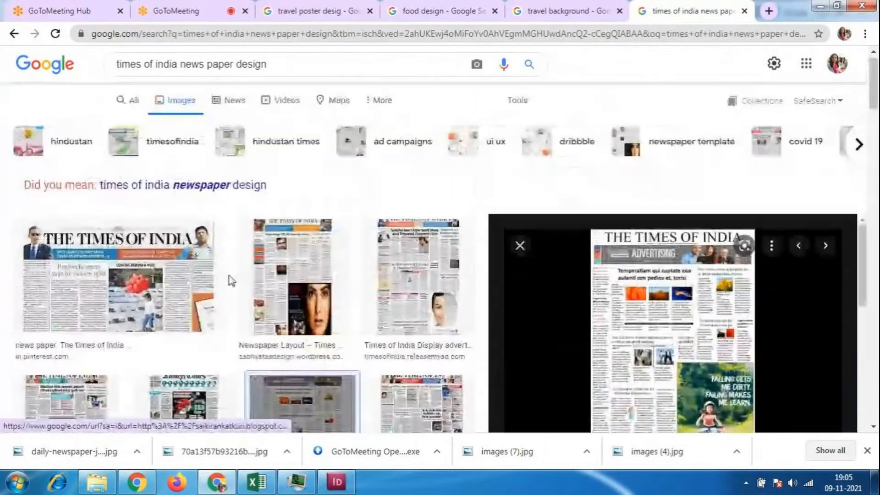
pyautogui.click(105, 288)
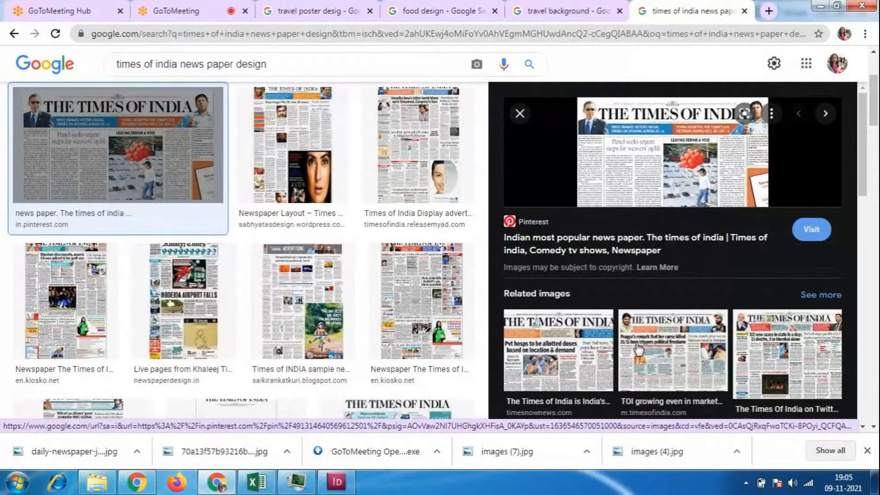
pyautogui.click(675, 354)
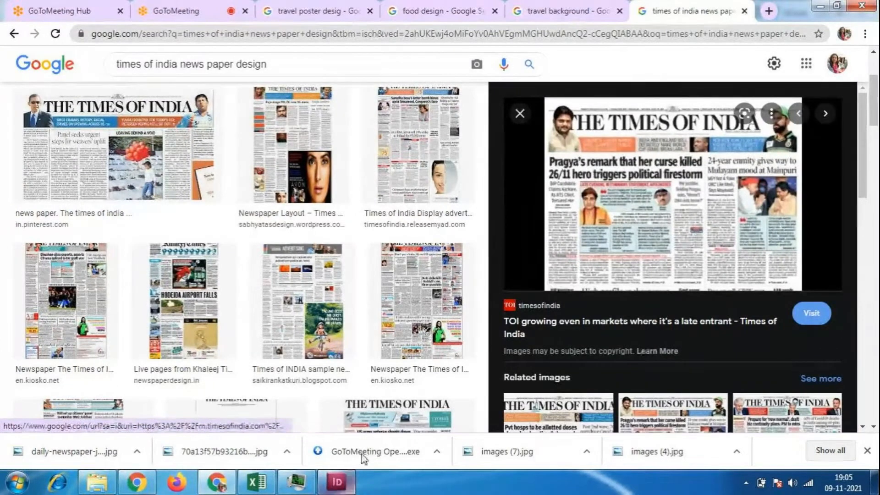
# - Switch back to InDesign and insert an en space before the word "consed" in the second paragraph
pyautogui.click(219, 484)
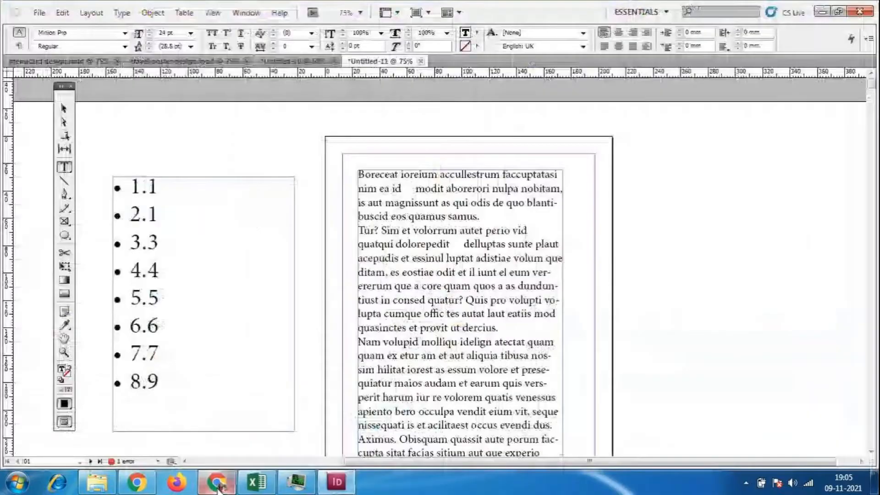
pyautogui.click(391, 303)
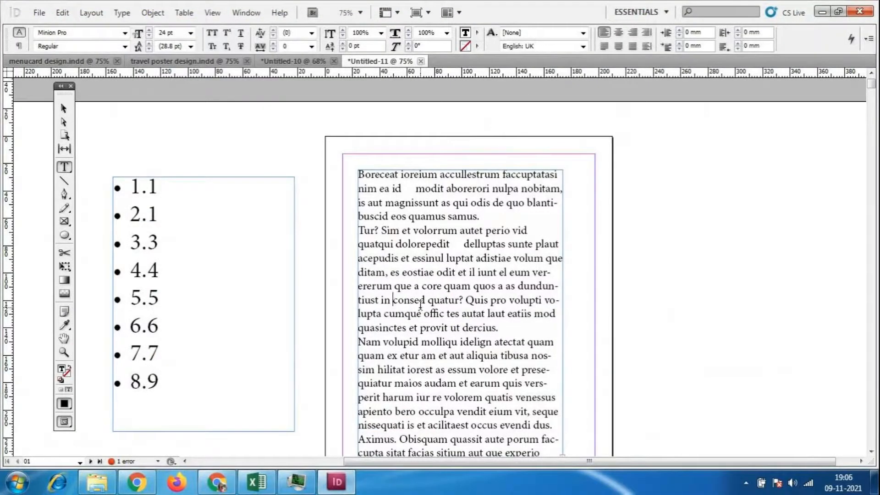
pyautogui.click(121, 14)
pyautogui.moveTo(172, 373)
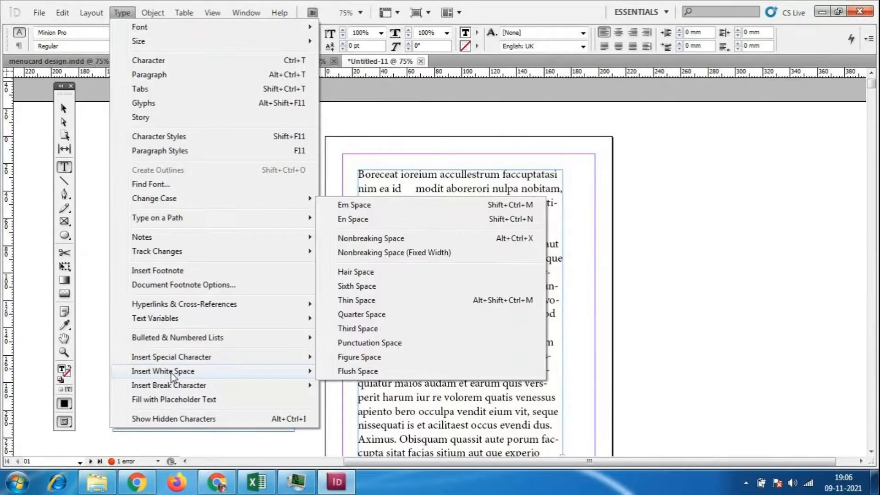
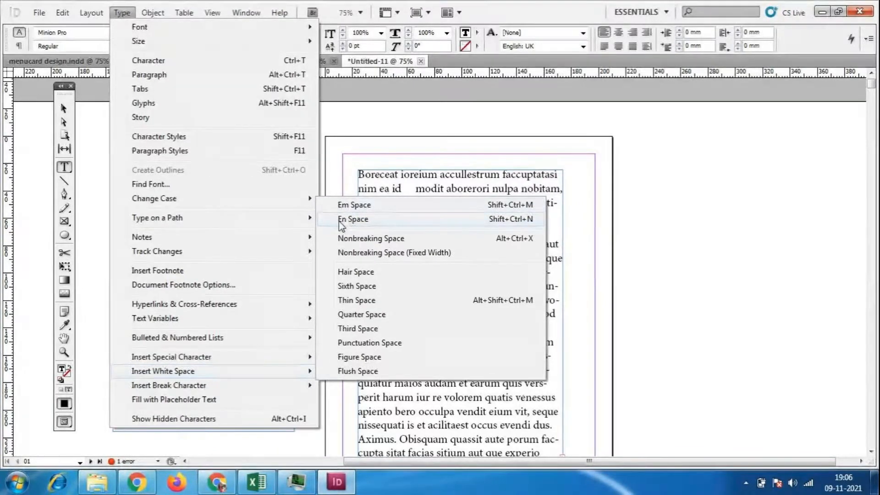
pyautogui.click(353, 219)
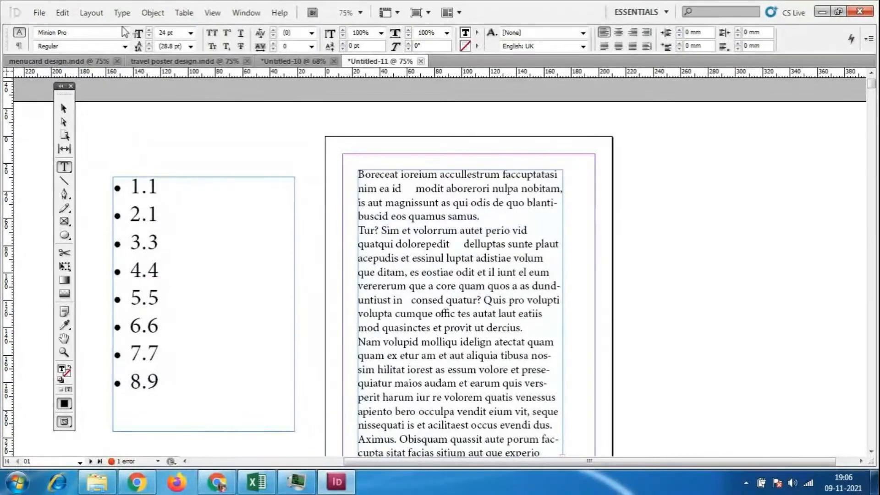
pyautogui.click(122, 13)
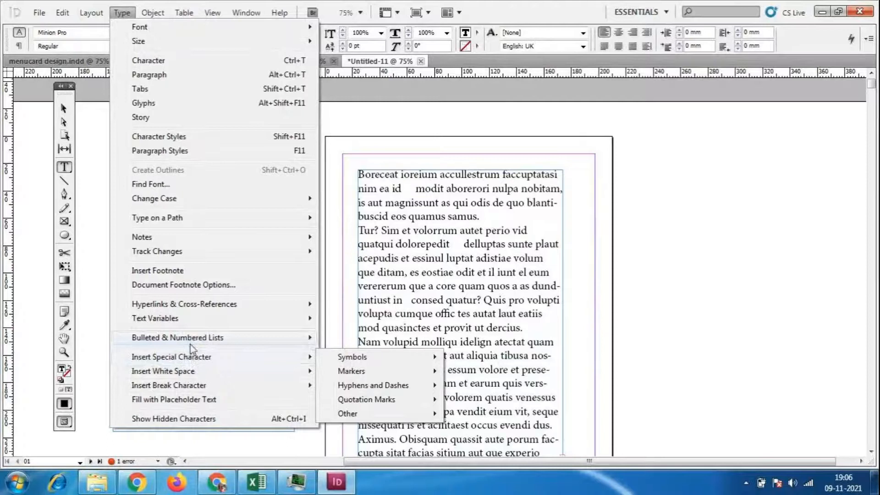
pyautogui.moveTo(193, 371)
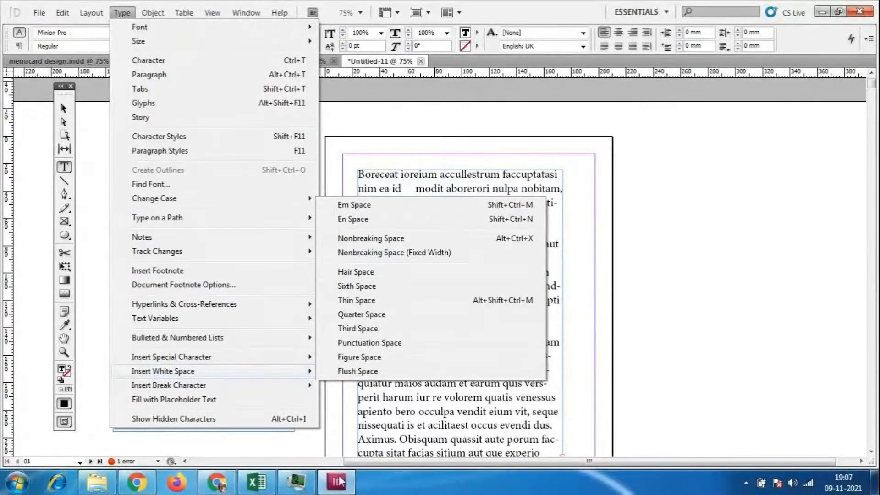
# - Switch to the GoToMeeting page in Chrome, look through the meeting participants and return to the InDesign document
pyautogui.click(214, 485)
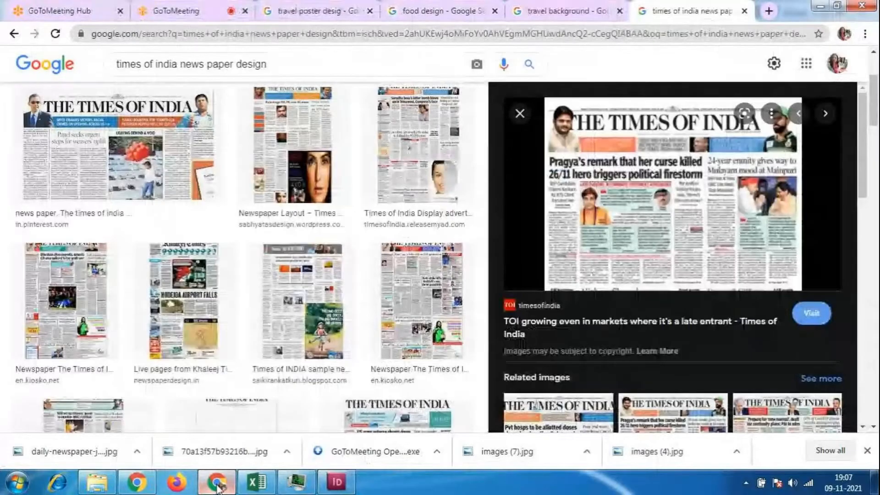
pyautogui.click(191, 12)
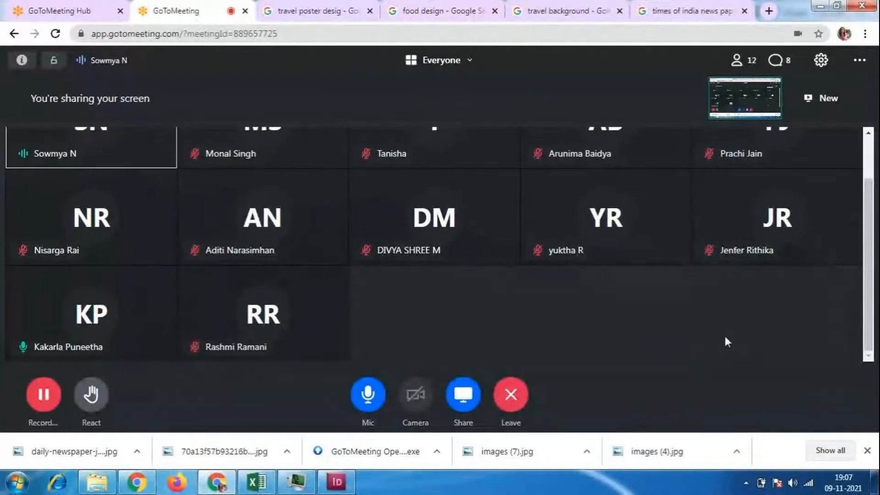
pyautogui.scroll(-2, 729, 331)
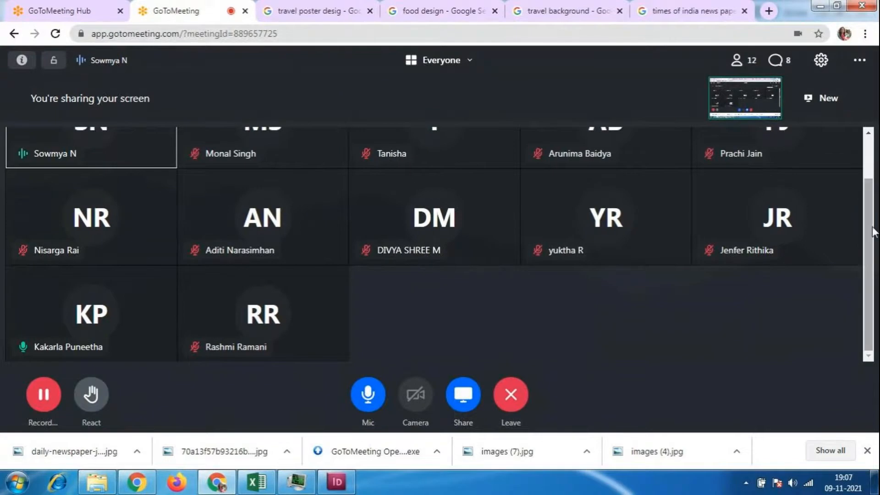
pyautogui.scroll(2, 873, 232)
pyautogui.scroll(-2, 873, 231)
pyautogui.scroll(2, 870, 321)
pyautogui.scroll(-2, 870, 320)
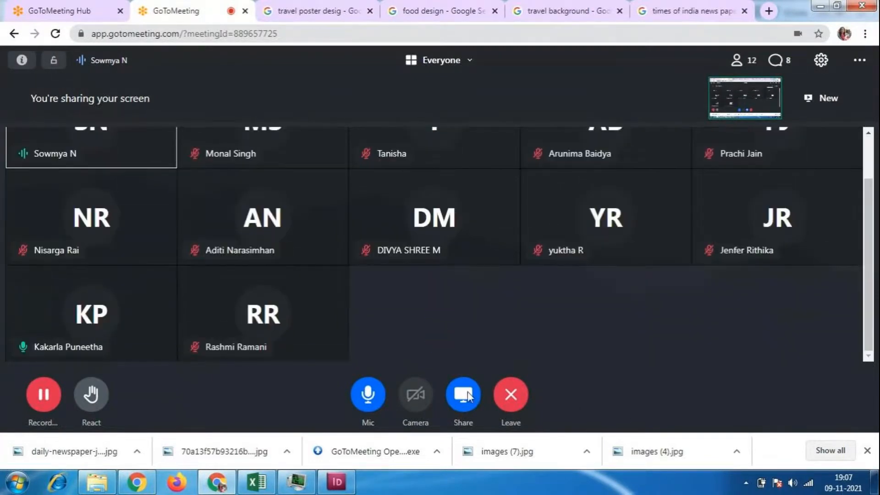
pyautogui.click(219, 485)
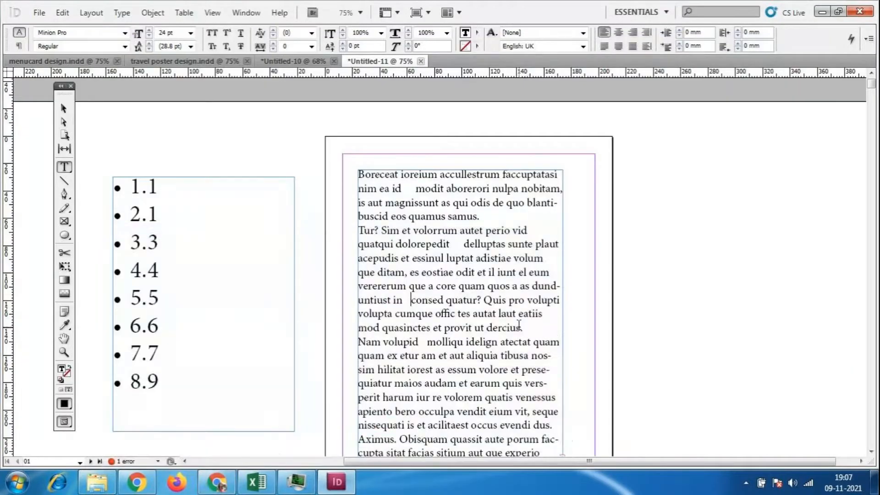
pyautogui.click(216, 482)
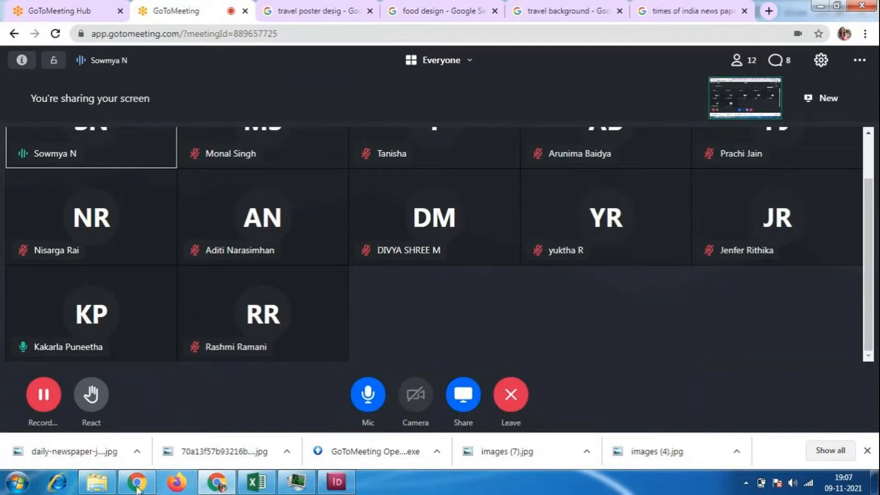
pyautogui.click(150, 487)
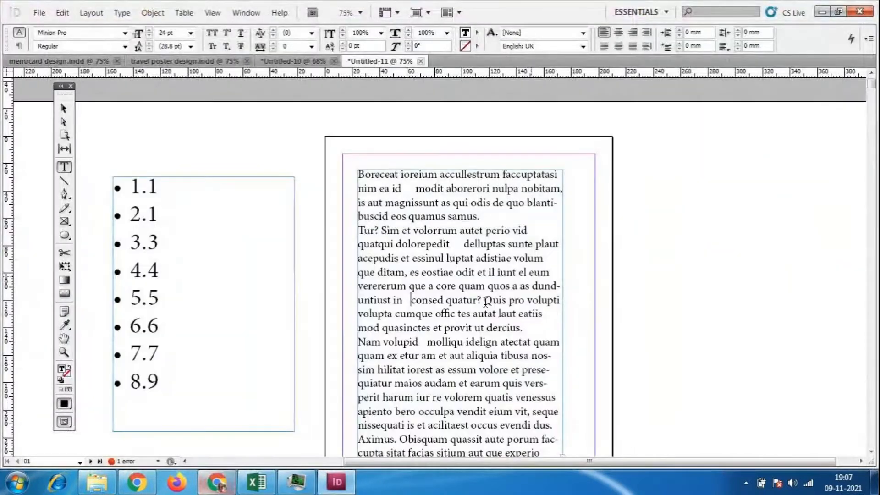
pyautogui.click(463, 300)
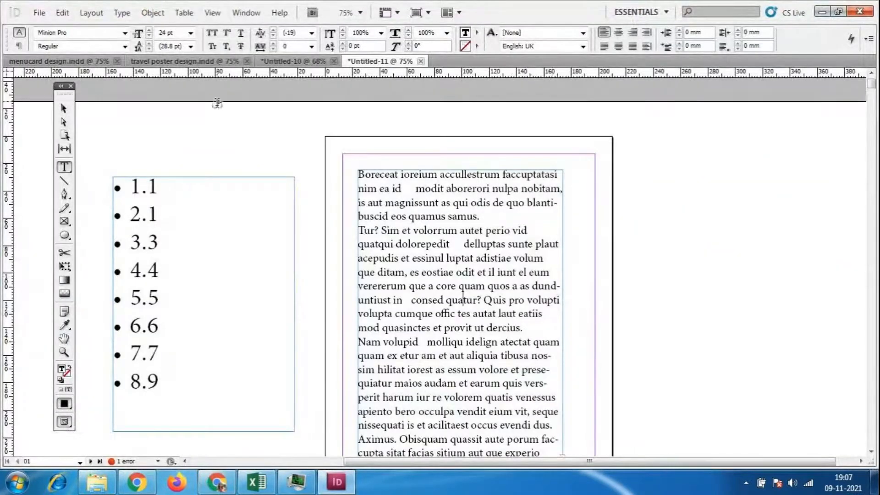
pyautogui.click(122, 12)
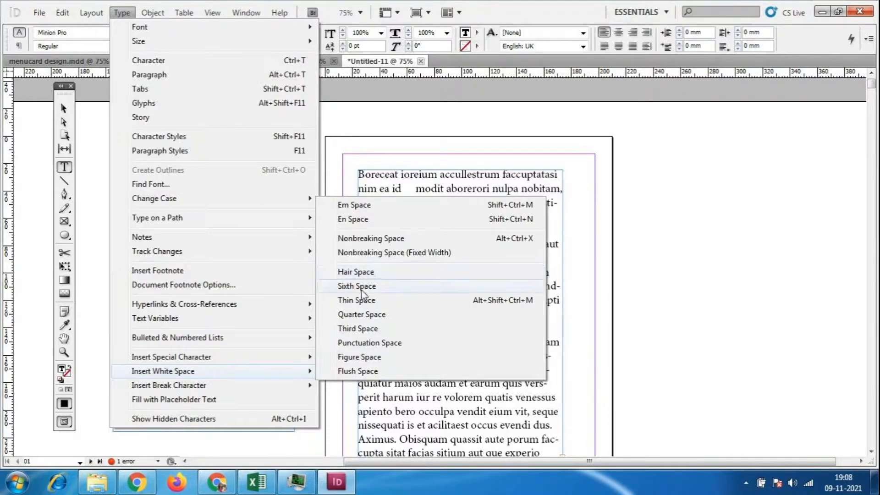
pyautogui.press('Escape')
pyautogui.press('Escape')
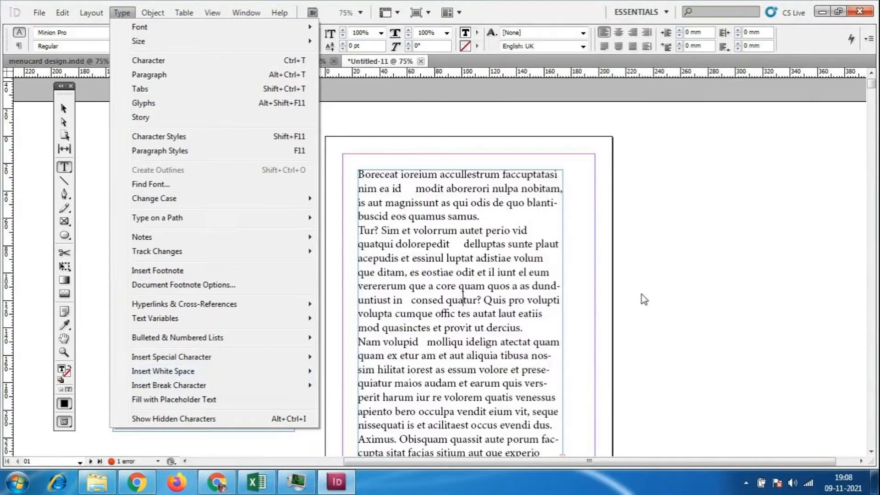
pyautogui.click(477, 203)
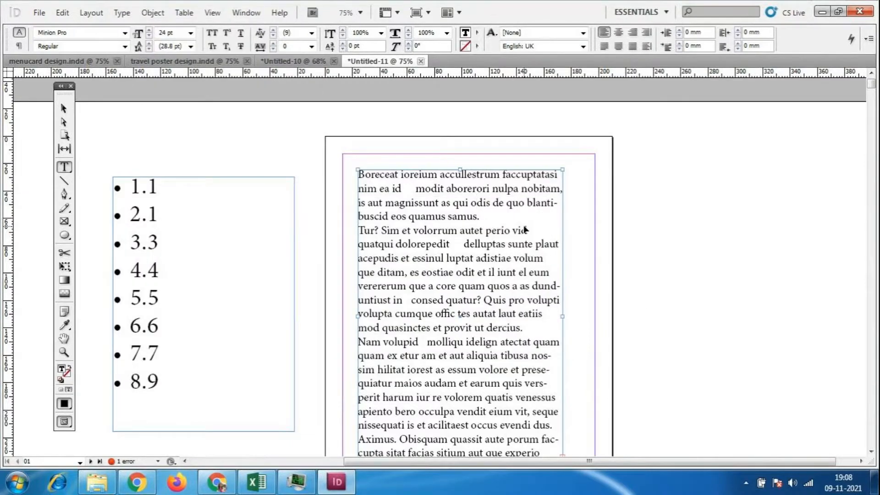
# - Insert a sixth space before the word "quatur" in the second paragraph of the placeholder text
pyautogui.hotkey('ctrl', '=')
pyautogui.hotkey('ctrl', '=')
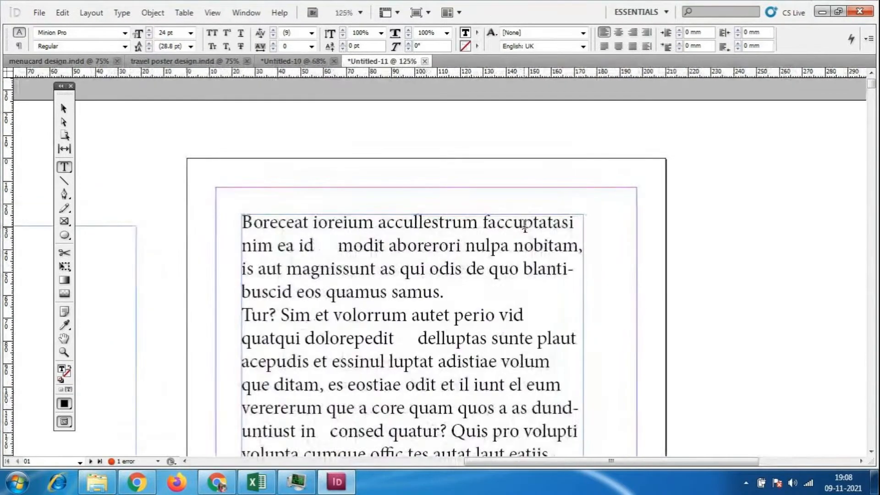
pyautogui.scroll(-5, 466, 303)
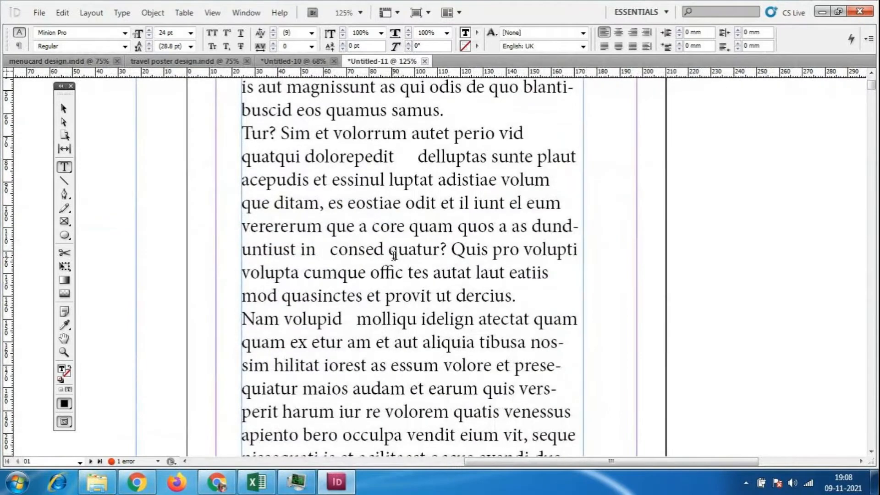
pyautogui.click(388, 249)
pyautogui.click(152, 14)
pyautogui.moveTo(125, 15)
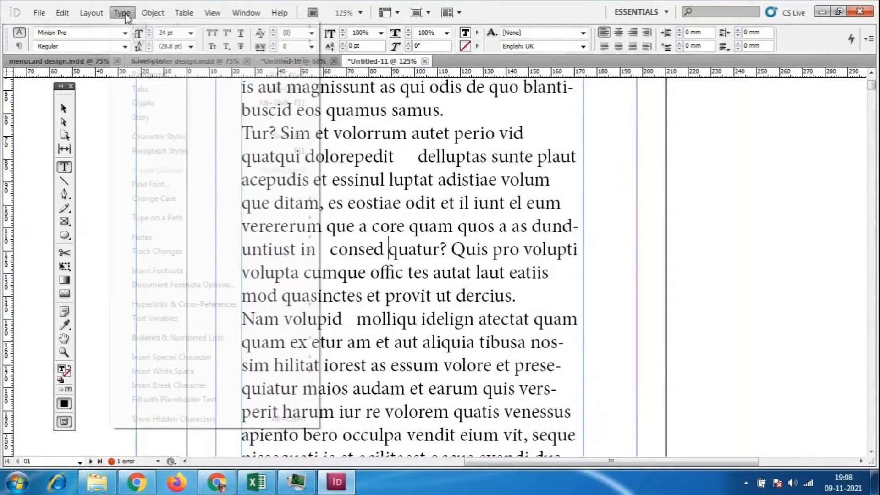
pyautogui.moveTo(172, 372)
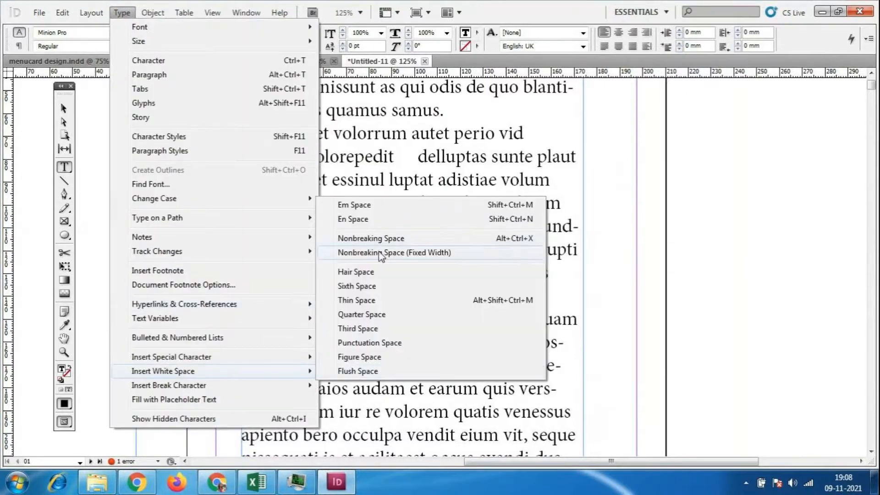
pyautogui.click(357, 286)
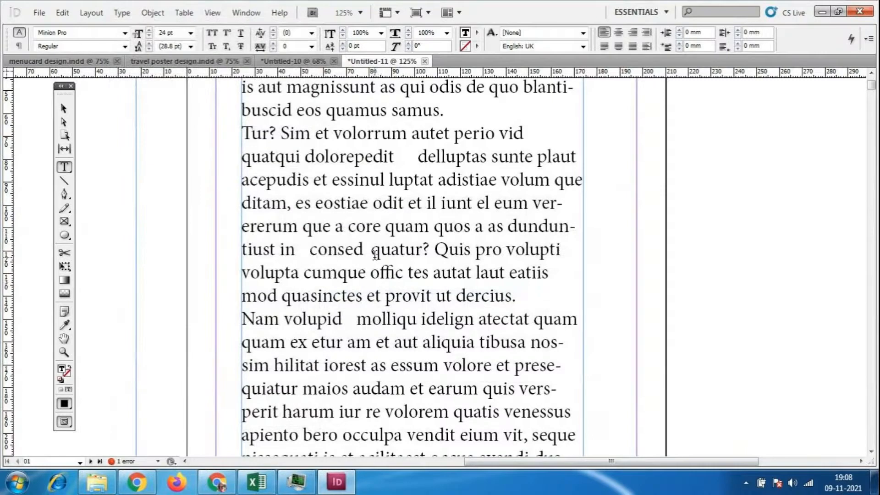
# - Insert a punctuation space and a figure space before the word "quatur" in the second paragraph
pyautogui.click(108, 13)
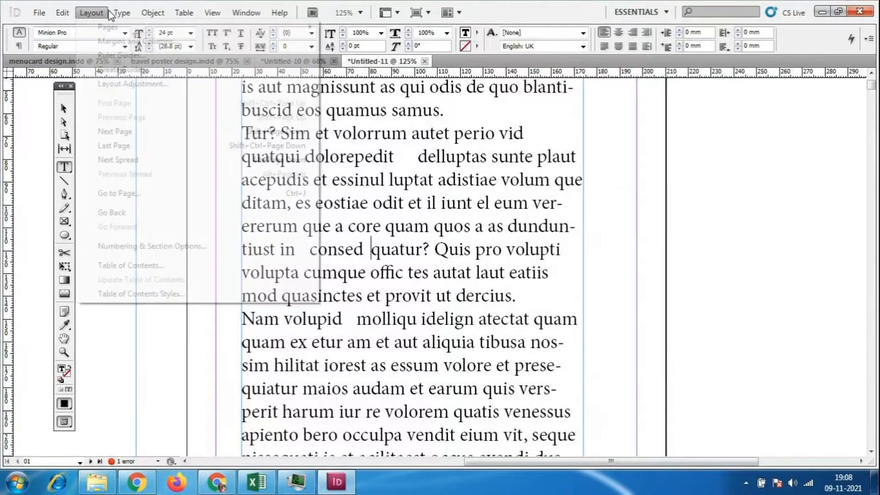
pyautogui.click(122, 12)
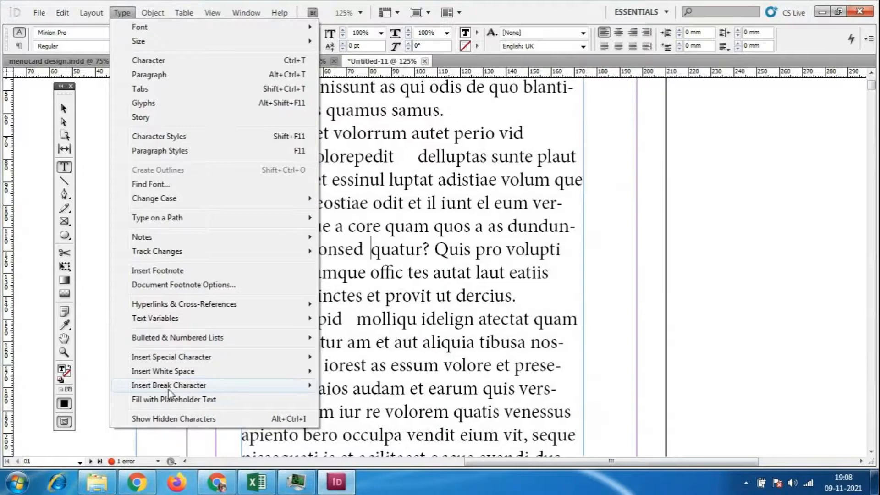
pyautogui.moveTo(176, 385)
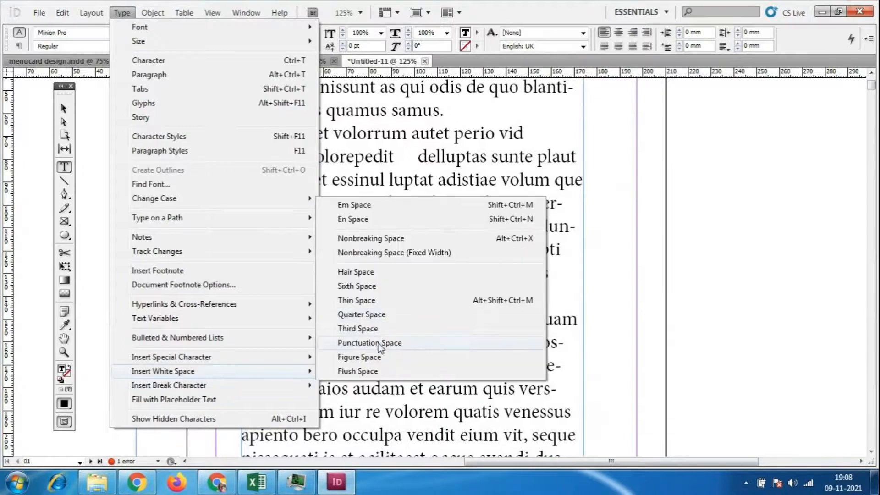
pyautogui.click(378, 343)
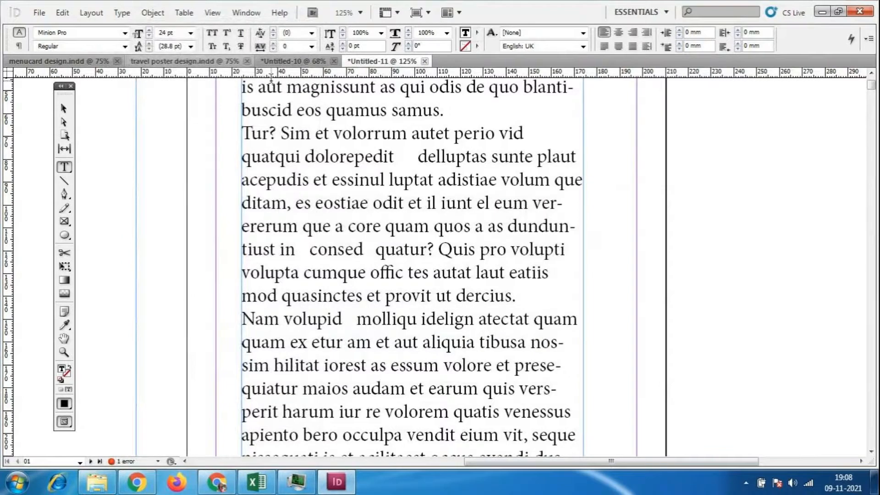
pyautogui.click(122, 12)
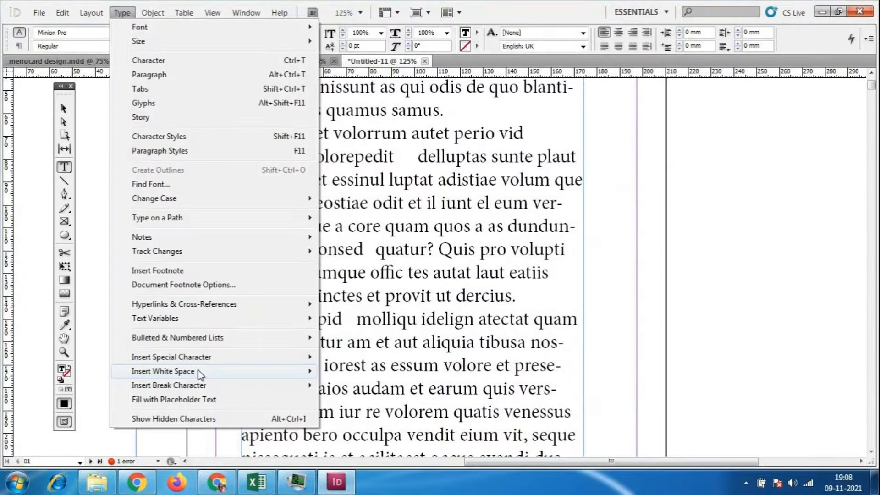
pyautogui.moveTo(198, 370)
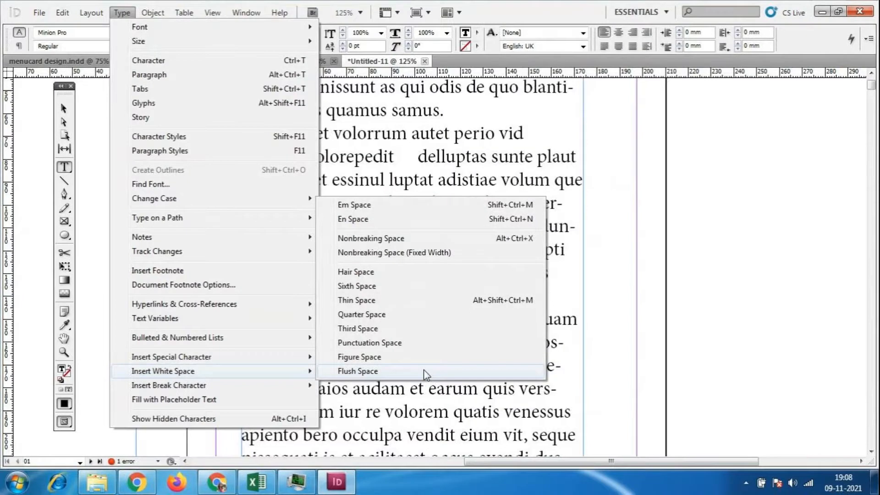
pyautogui.click(359, 357)
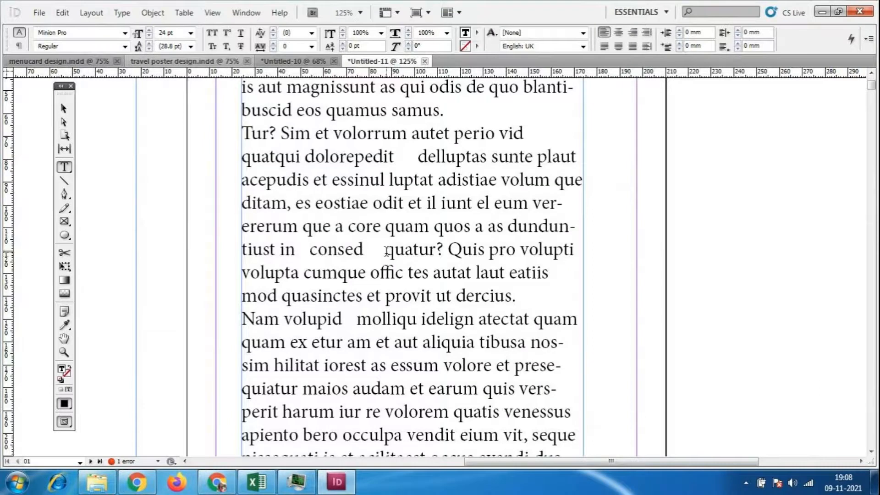
# - Insert a flush space before the word "quatur" in the second paragraph
pyautogui.click(122, 13)
pyautogui.moveTo(166, 318)
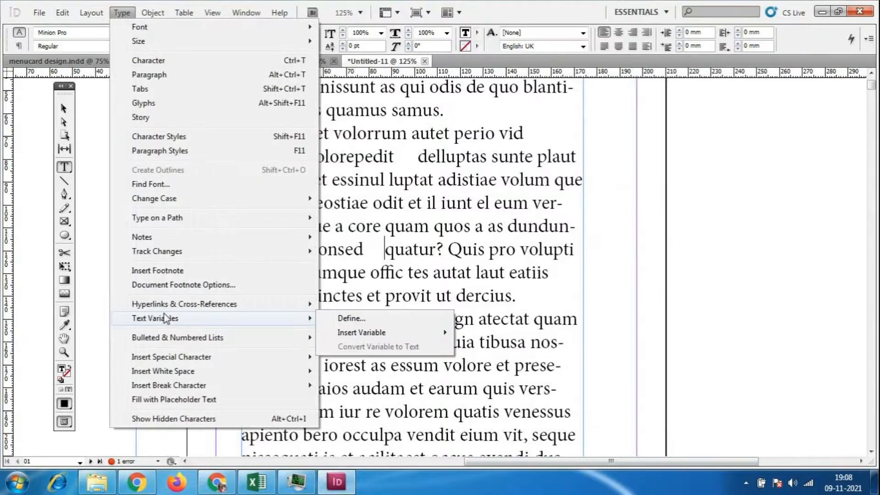
pyautogui.moveTo(168, 374)
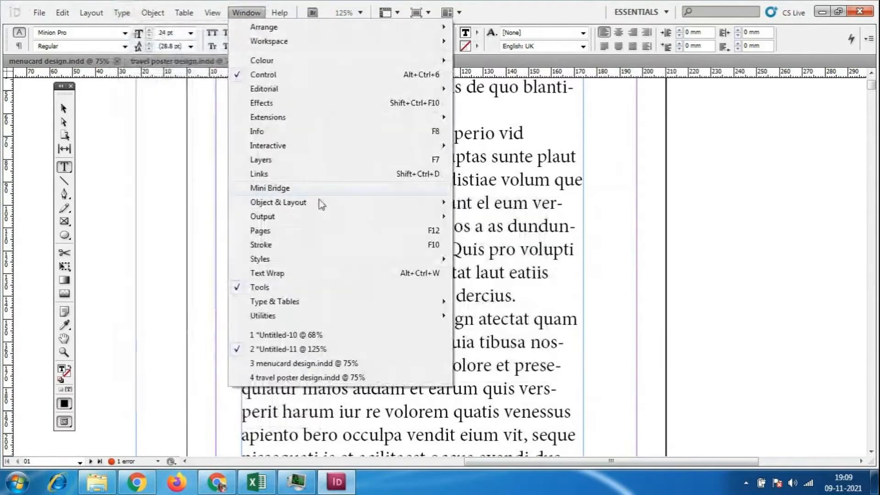
pyautogui.moveTo(139, 14)
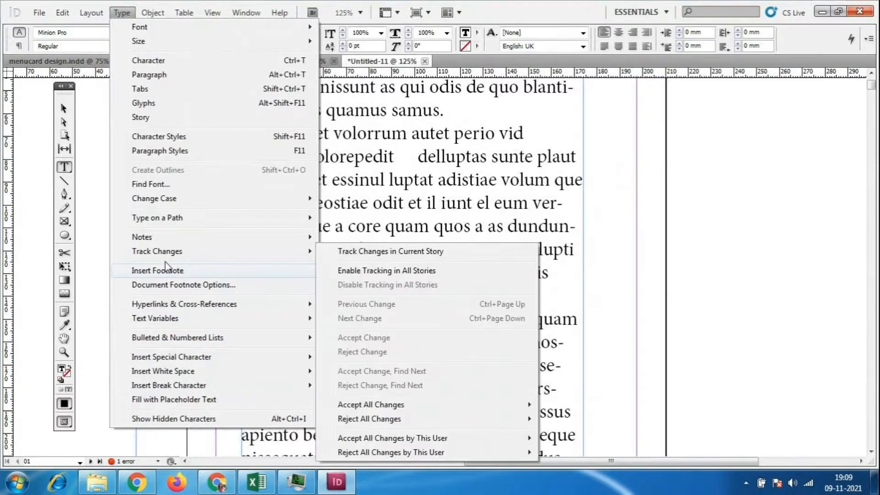
pyautogui.moveTo(183, 371)
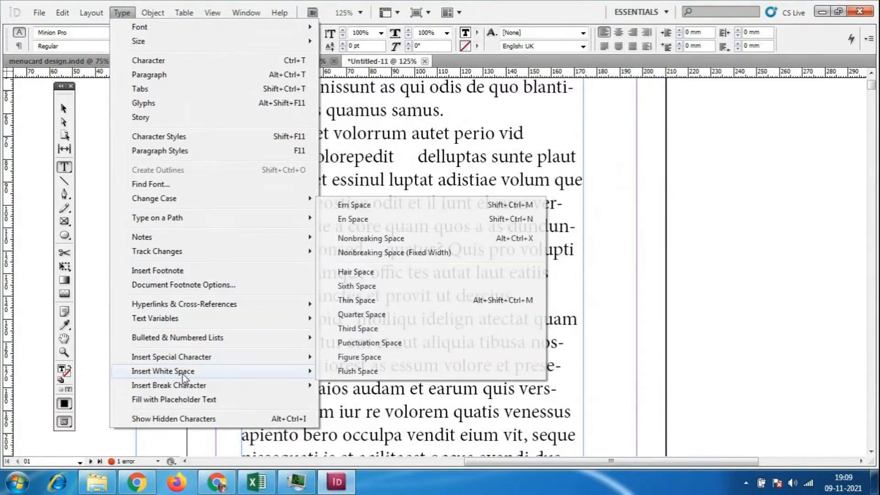
pyautogui.click(372, 377)
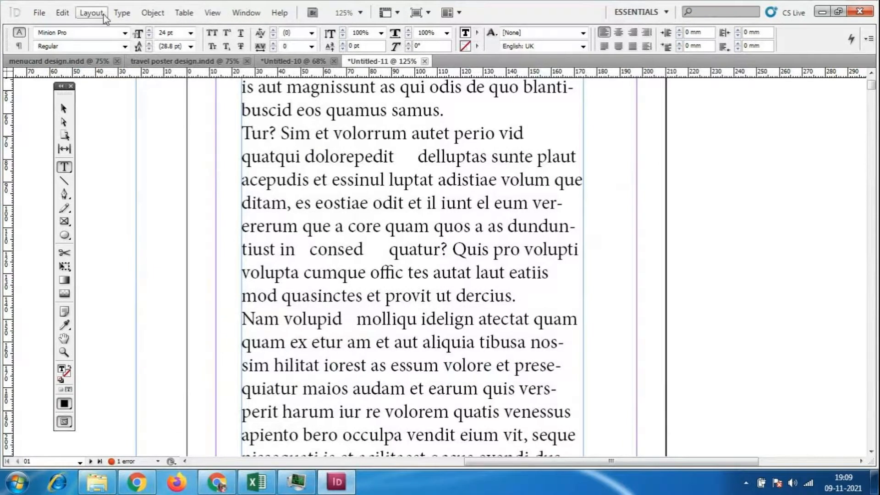
# - Apply automatic numbering to the second paragraph, starting with "Tur? Sim et volorrum", and check it against the neighbouring paragraphs
pyautogui.click(122, 12)
pyautogui.moveTo(207, 387)
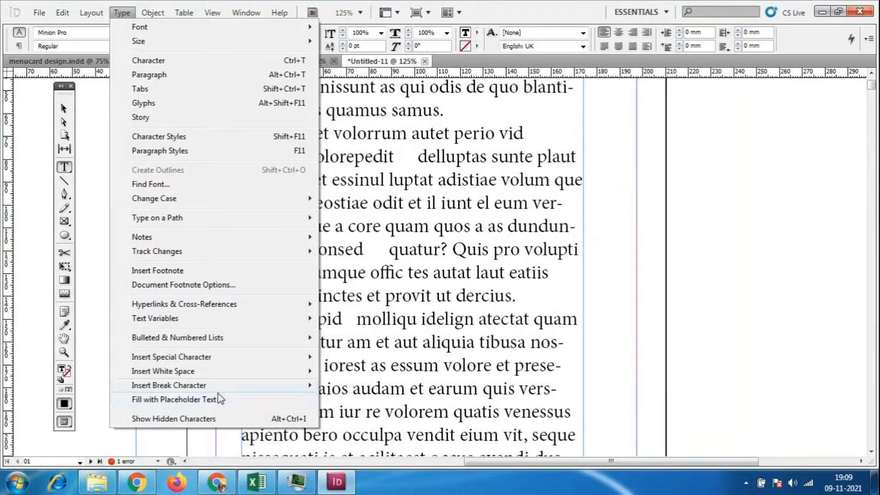
pyautogui.moveTo(220, 340)
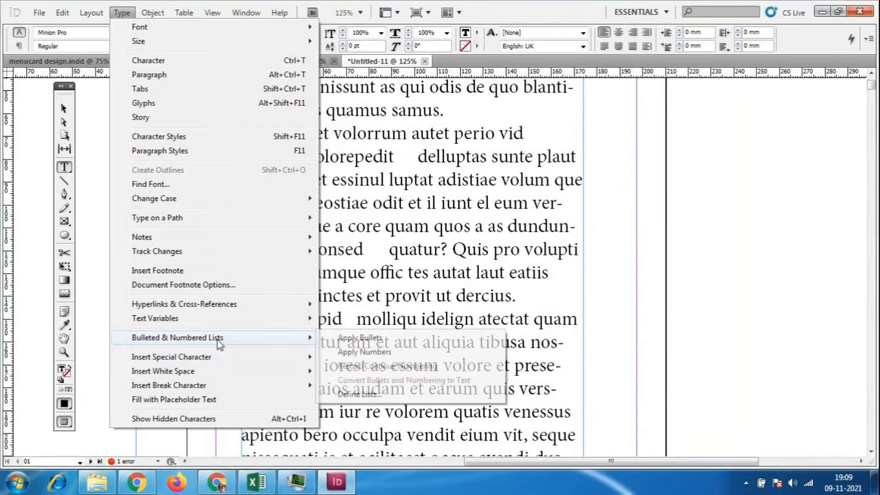
pyautogui.click(386, 350)
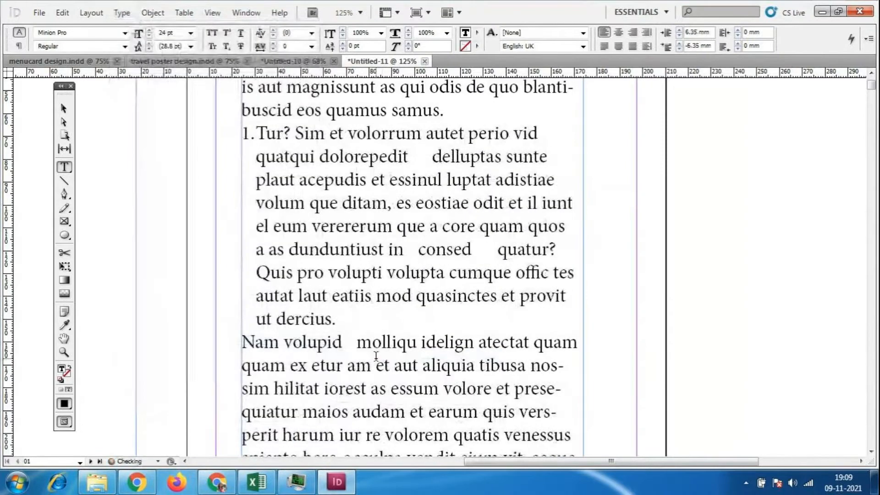
pyautogui.scroll(3, 452, 362)
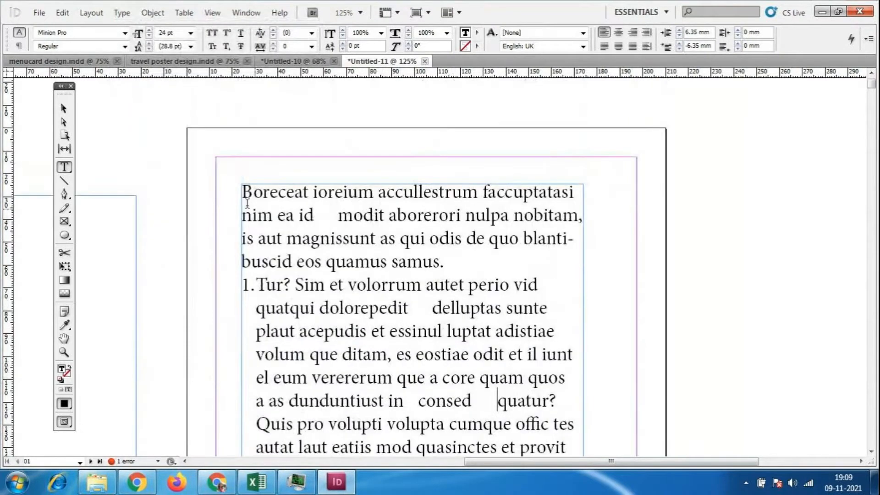
pyautogui.scroll(-3, 247, 203)
pyautogui.scroll(-1, 314, 271)
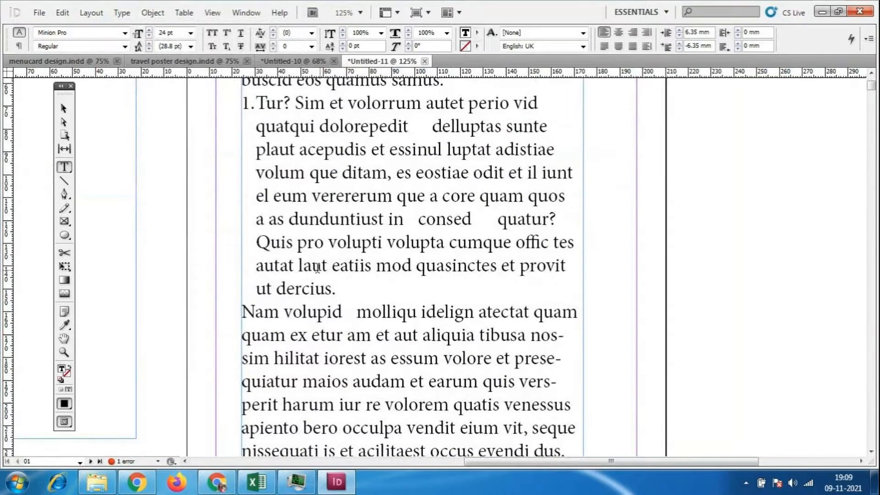
pyautogui.scroll(2, 318, 268)
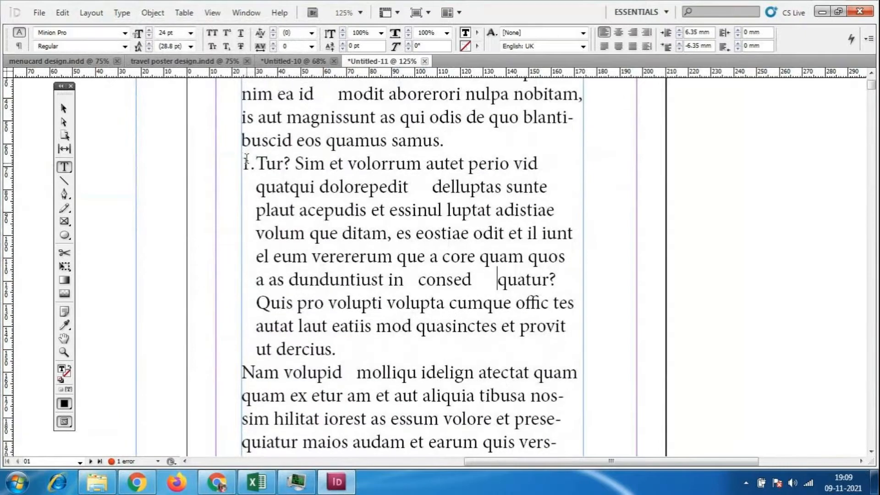
# - Split the numbered paragraph into four list items by breaking it before "dolorepedit", "es eostiae" and "quatur"
pyautogui.click(325, 186)
pyautogui.press('Return')
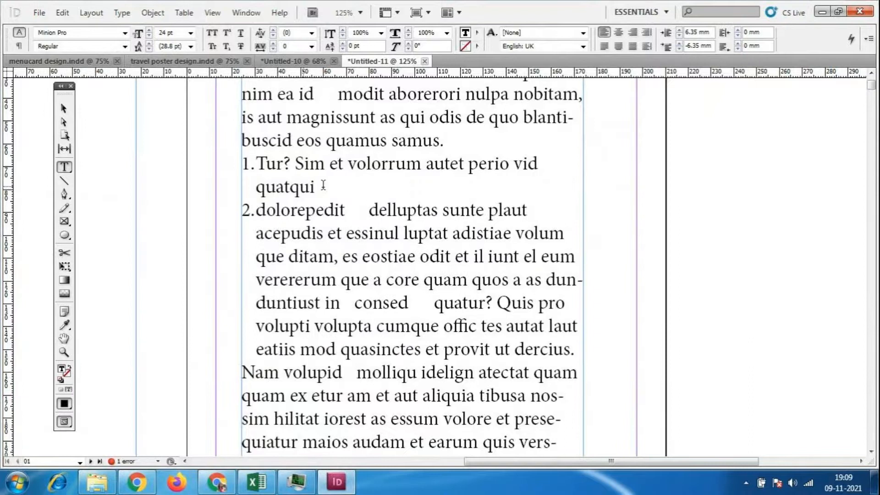
pyautogui.press('Return')
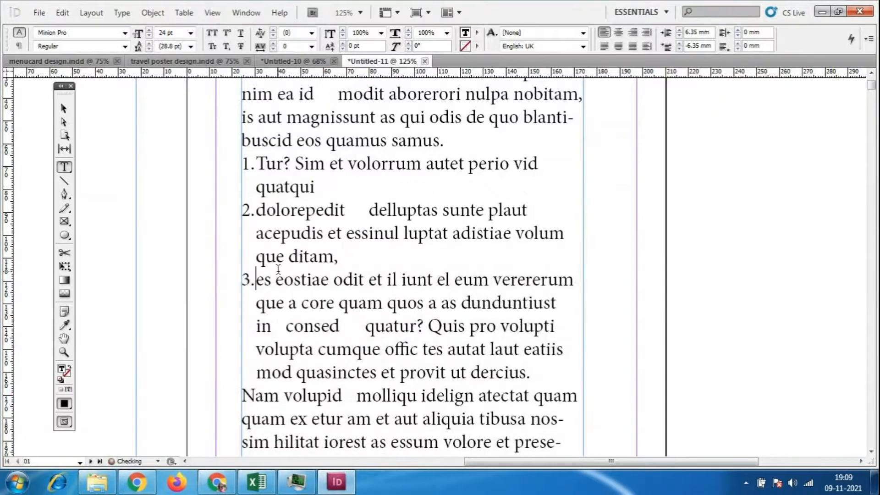
pyautogui.click(361, 328)
pyautogui.press('Return')
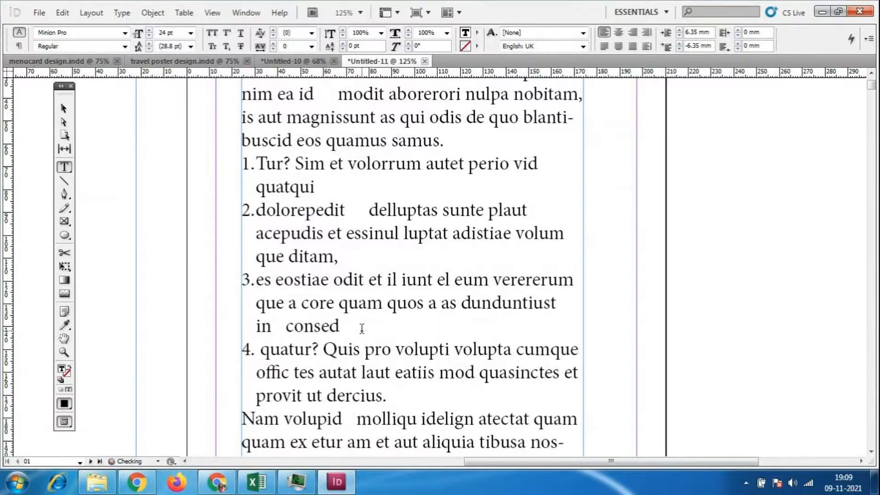
# - Break the unnumbered paragraph below the list after the words "Nam volupid"
pyautogui.scroll(-2, 362, 328)
pyautogui.click(347, 359)
pyautogui.press('Return')
pyautogui.scroll(-1, 243, 326)
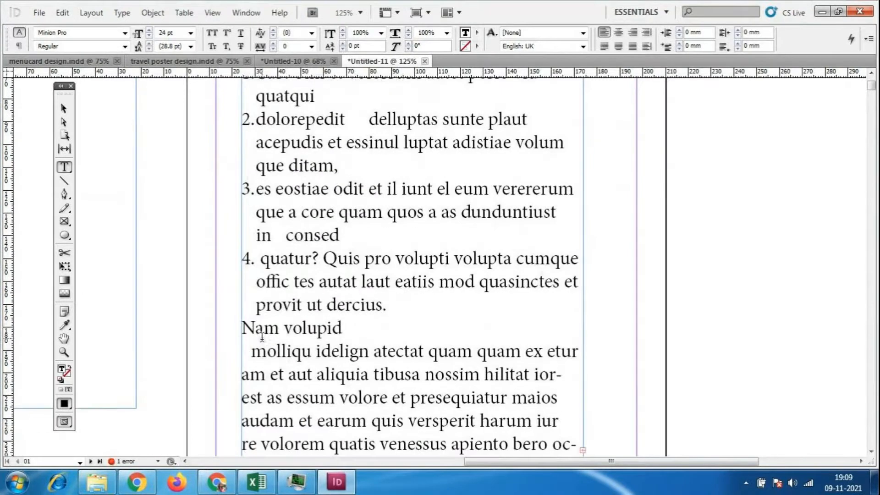
# - Join the "Nam volupid" line to list item 4 and split it off again as the fifth numbered item
pyautogui.click(243, 326)
pyautogui.press('Return')
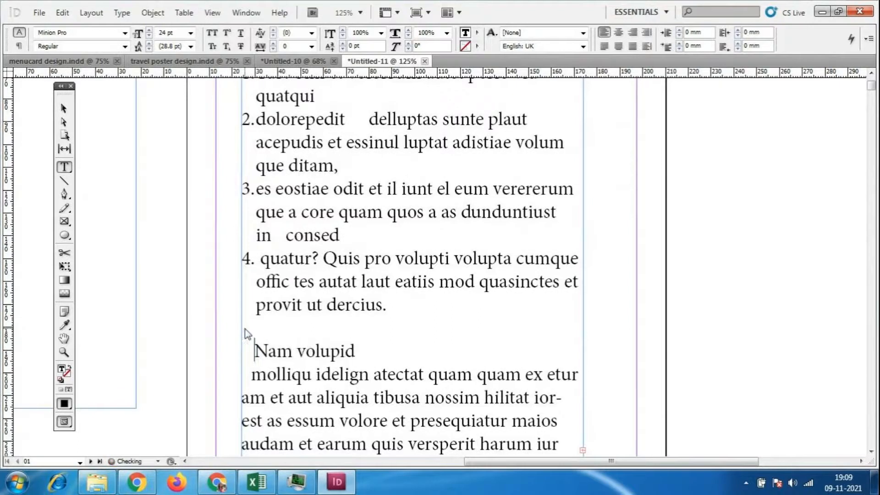
pyautogui.press('BackSpace')
pyautogui.press('BackSpace')
pyautogui.press('BackSpace')
pyautogui.press('BackSpace')
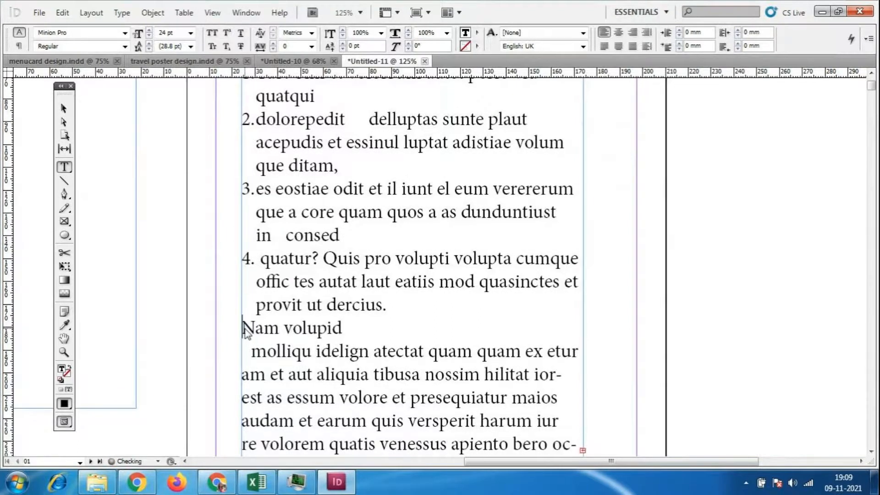
pyautogui.press('BackSpace')
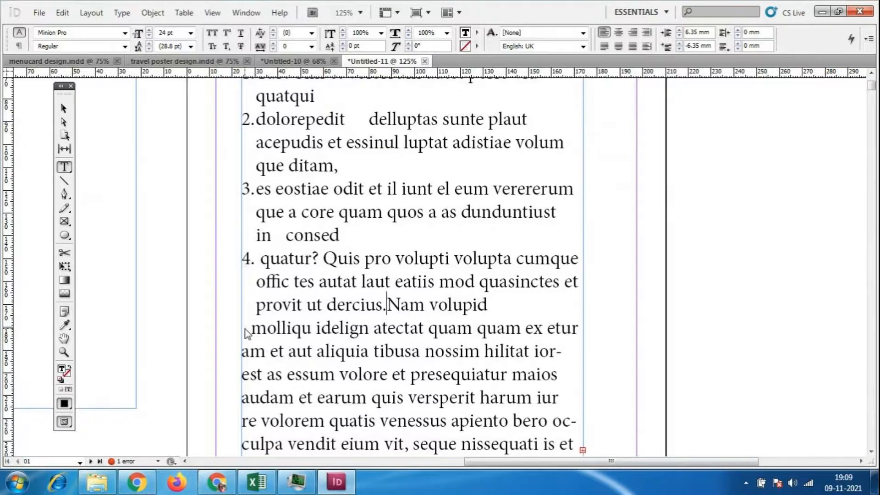
pyautogui.press('Return')
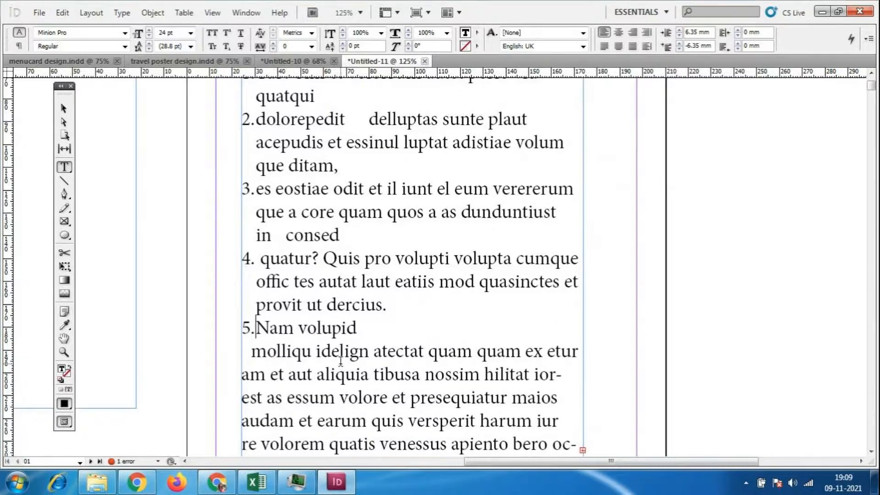
# - Try to split the unnumbered paragraph below the list before the word "tibusa"
pyautogui.click(376, 375)
pyautogui.doubleClick(376, 375)
pyautogui.click(375, 375)
pyautogui.press('Return')
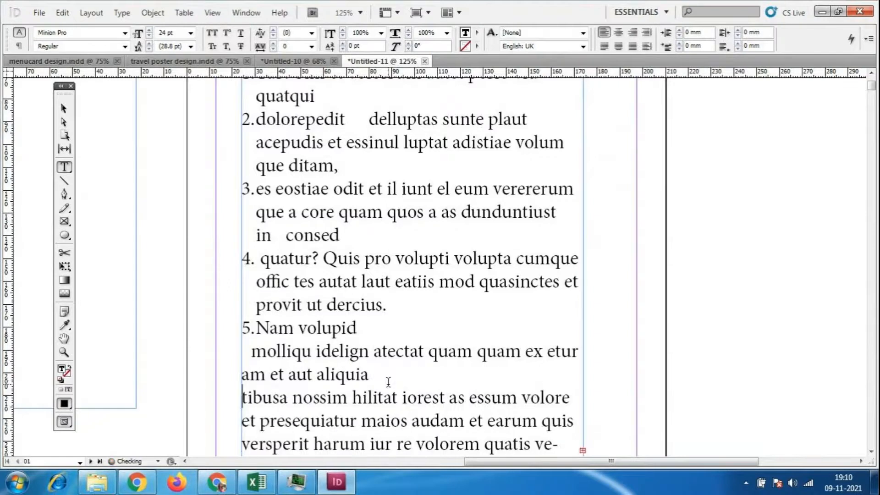
pyautogui.press('Return')
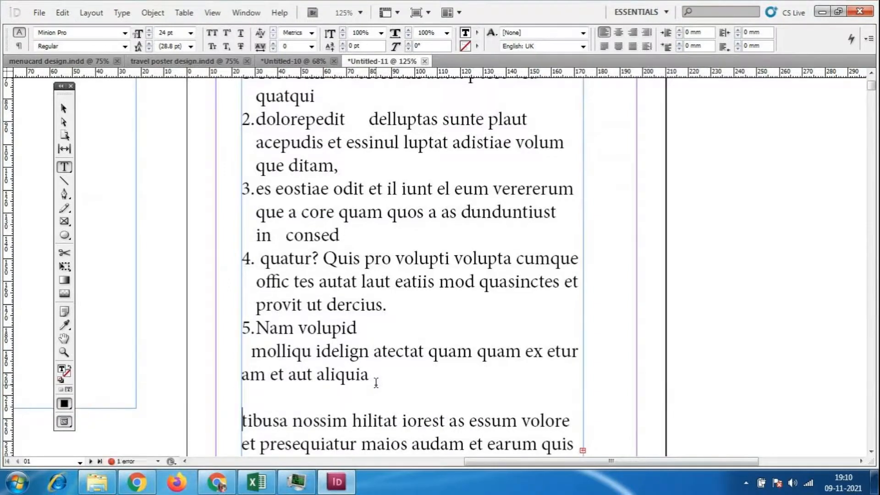
pyautogui.press('BackSpace')
pyautogui.press('Up')
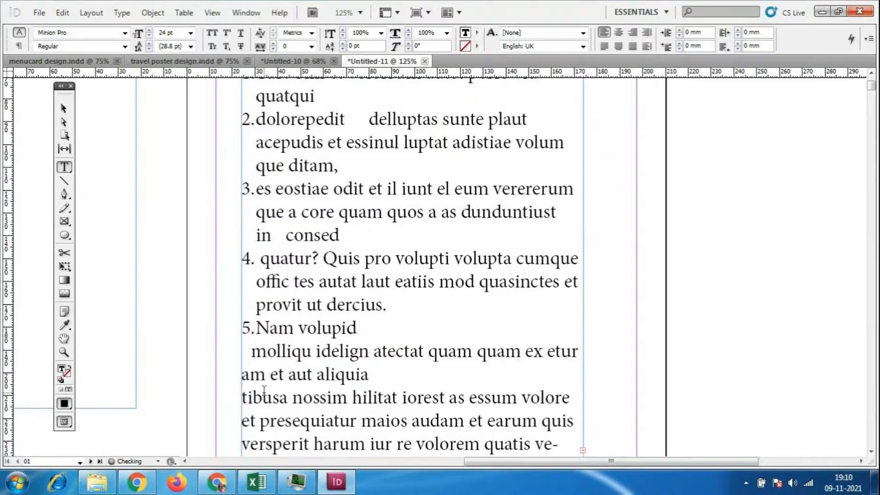
pyautogui.press('Down')
pyautogui.press('BackSpace')
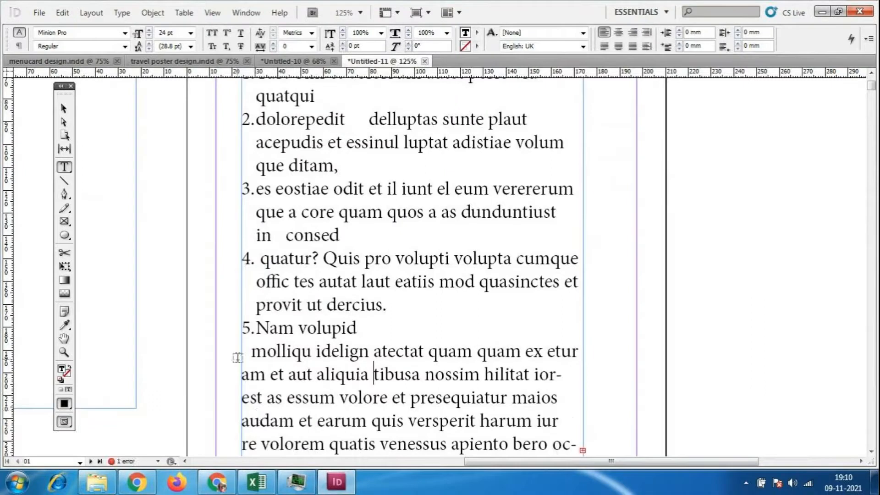
# - Switch to the GoToMeeting page in Chrome, toggle the microphone and return to the InDesign document
pyautogui.click(250, 375)
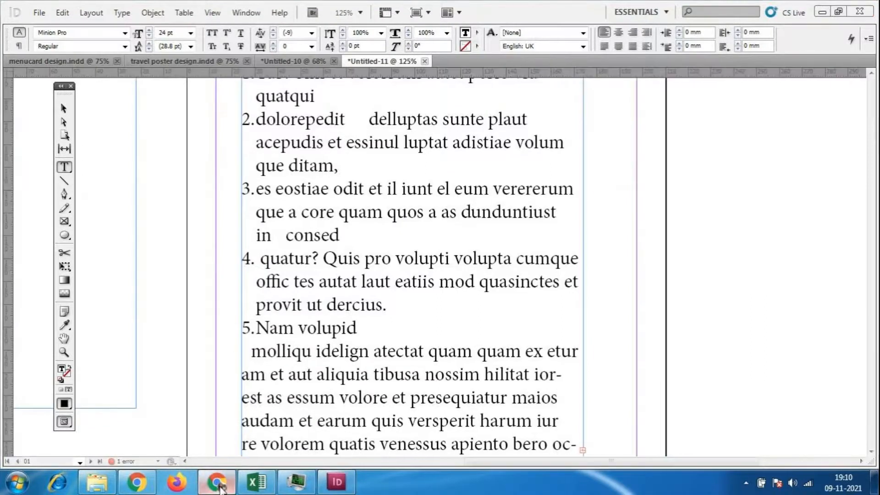
pyautogui.click(219, 485)
pyautogui.press('space')
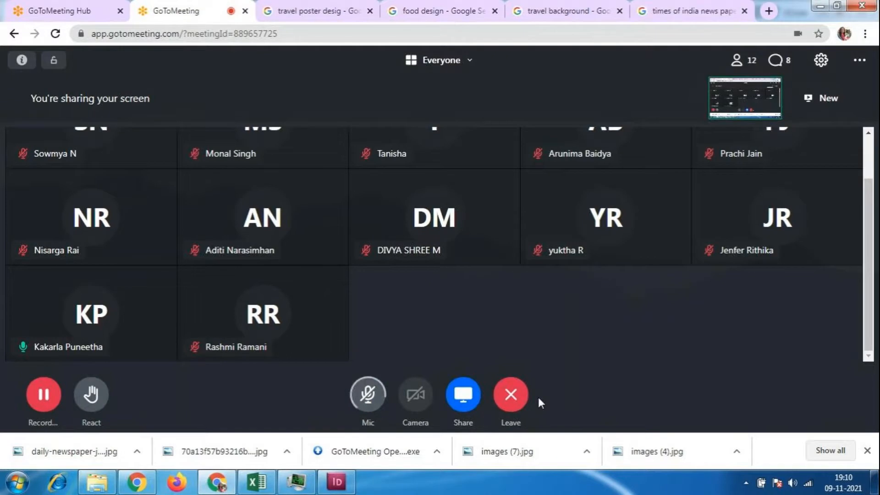
pyautogui.click(337, 482)
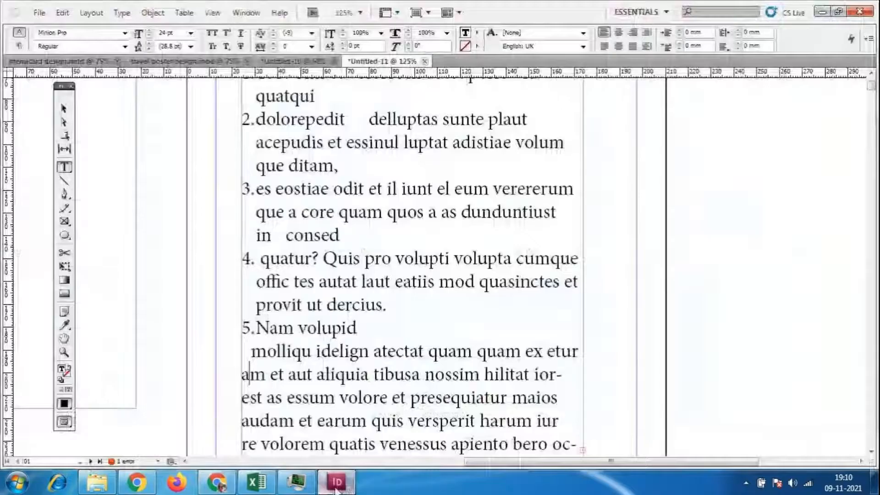
# - Delete the "a" of "am" in the unnumbered paragraph below the list and insert a paragraph break before "m et aut"
pyautogui.scroll(-3, 537, 273)
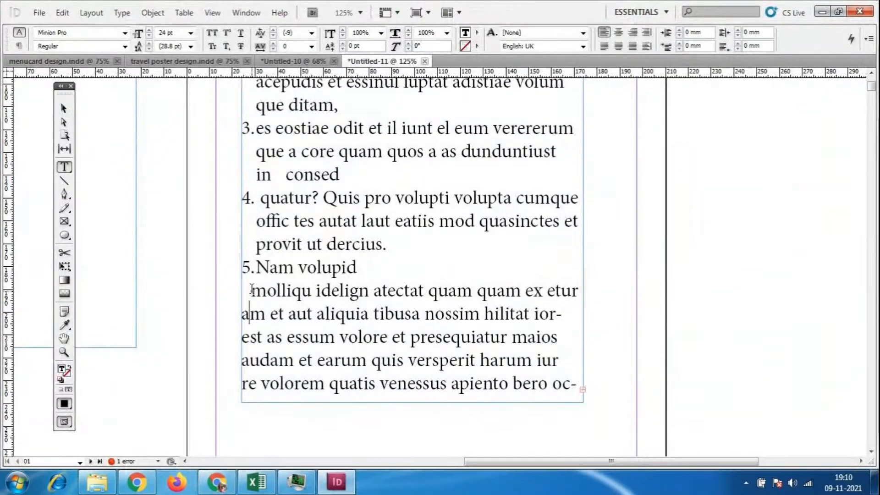
pyautogui.press('BackSpace')
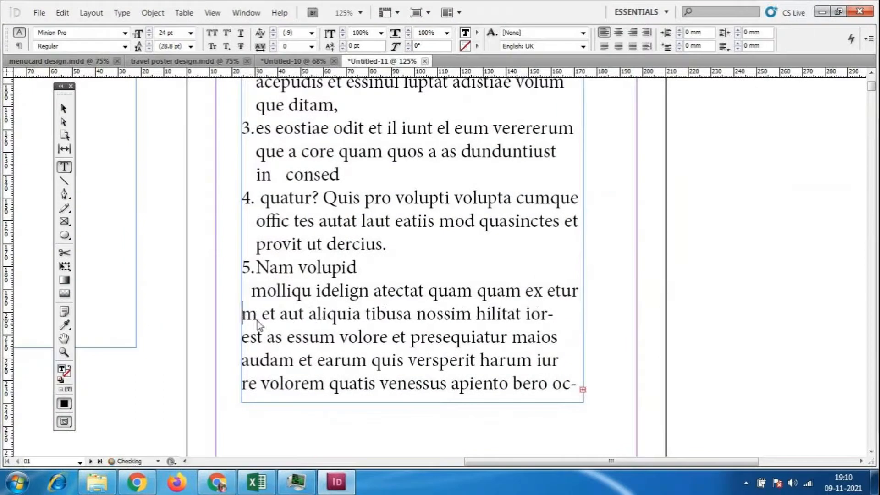
pyautogui.press('Return')
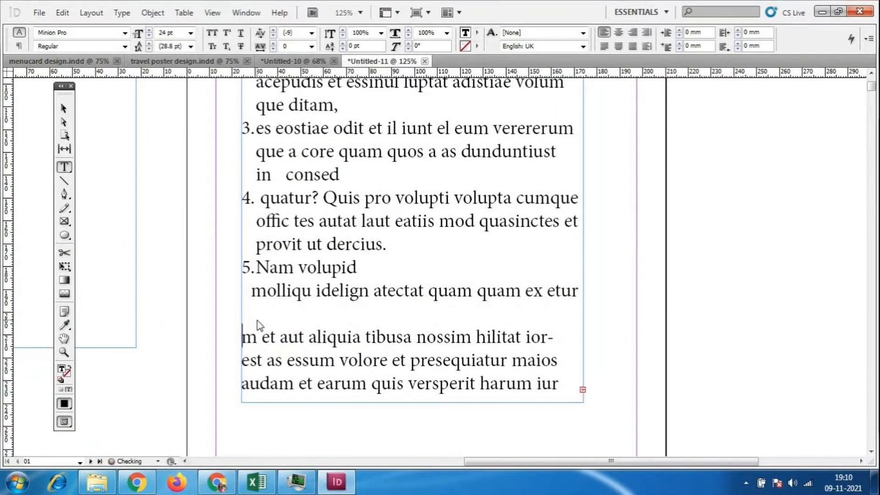
# - Delete the whole text frame containing the numbered list from the first page
pyautogui.scroll(10, 419, 306)
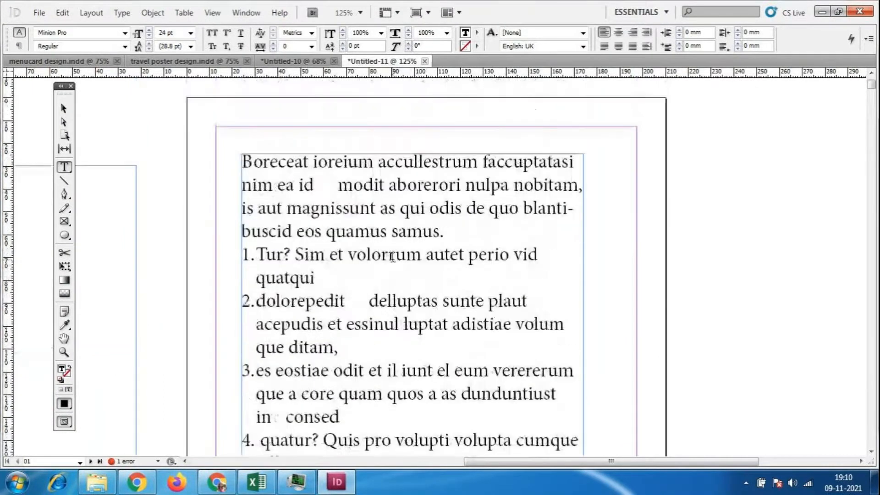
pyautogui.click(65, 108)
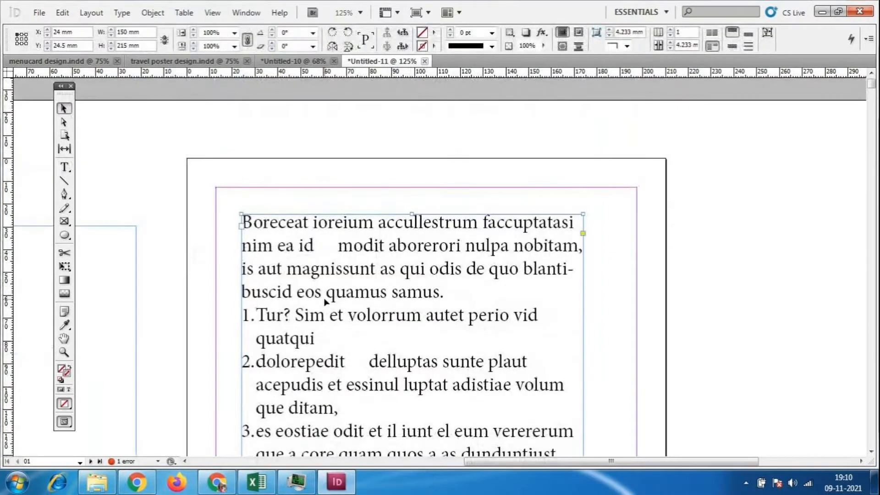
pyautogui.press('Delete')
# - Draw a text frame nearly filling the first page's margins and fill it with placeholder text
pyautogui.scroll(-3, 341, 286)
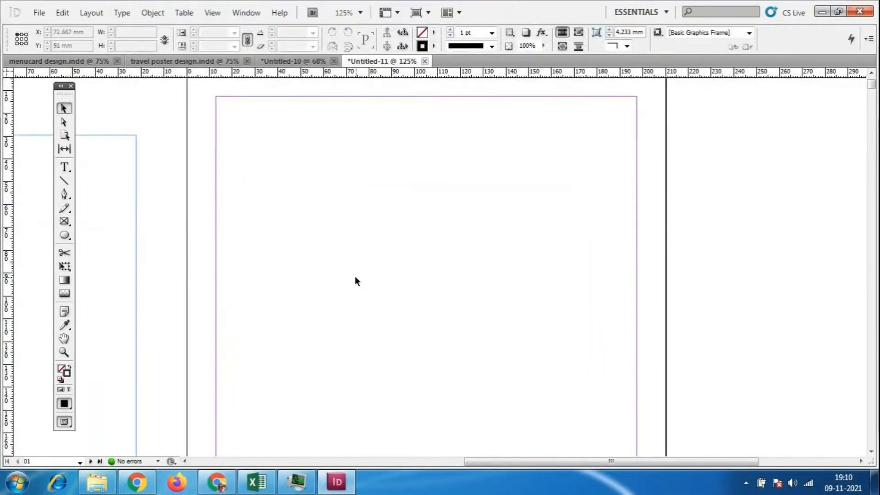
pyautogui.hotkey('ctrl', '-')
pyautogui.hotkey('ctrl', '-')
pyautogui.hotkey('ctrl', '-')
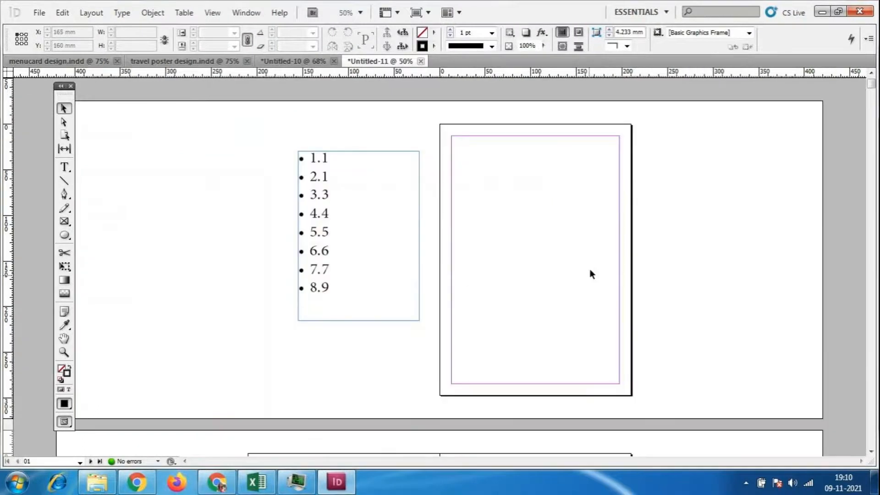
pyautogui.hotkey('ctrl', '=')
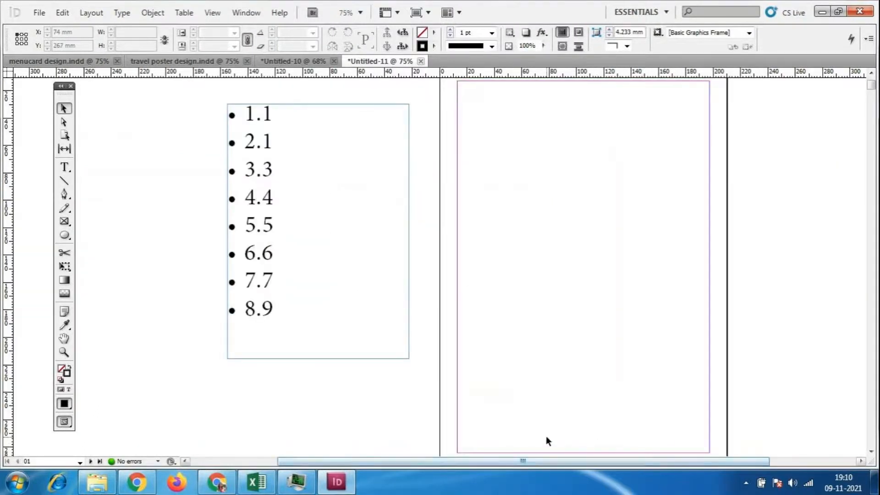
pyautogui.moveTo(601, 462); pyautogui.dragTo(662, 463)
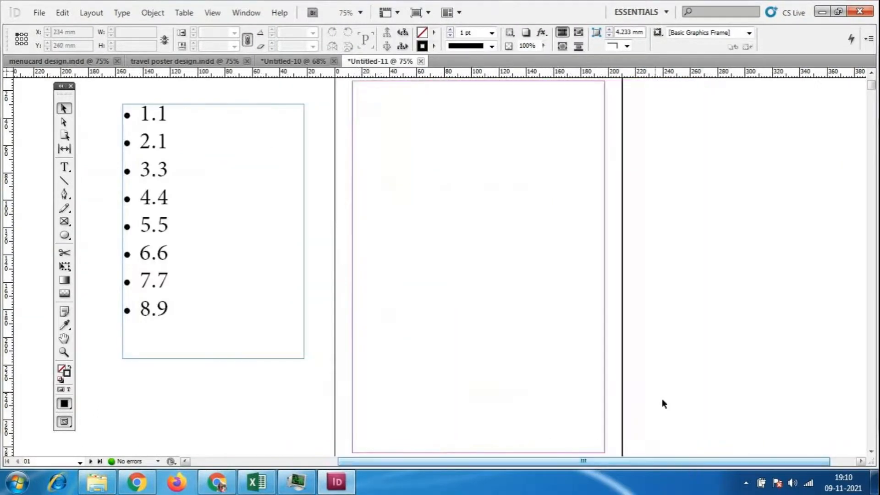
pyautogui.click(64, 167)
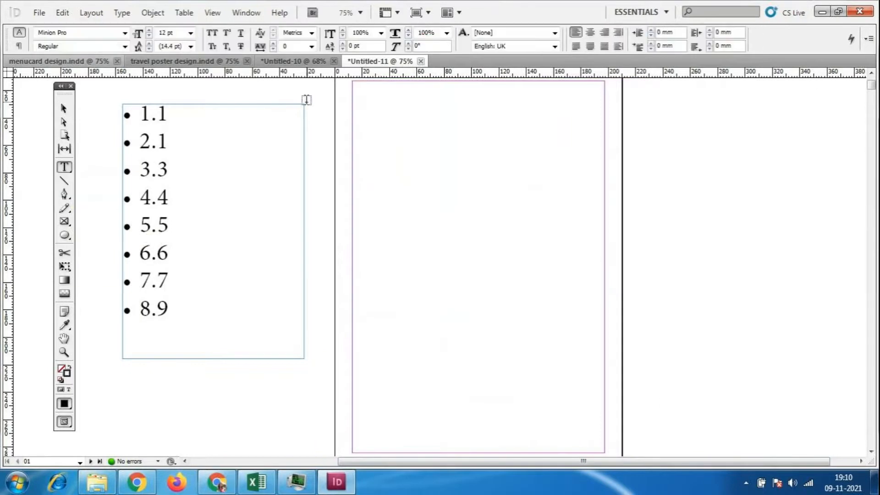
pyautogui.moveTo(352, 90); pyautogui.dragTo(598, 443)
pyautogui.click(121, 12)
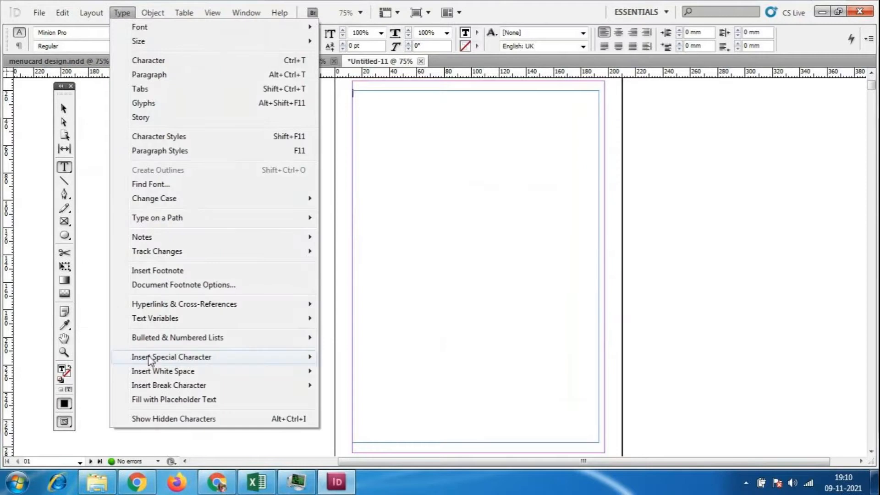
pyautogui.click(161, 401)
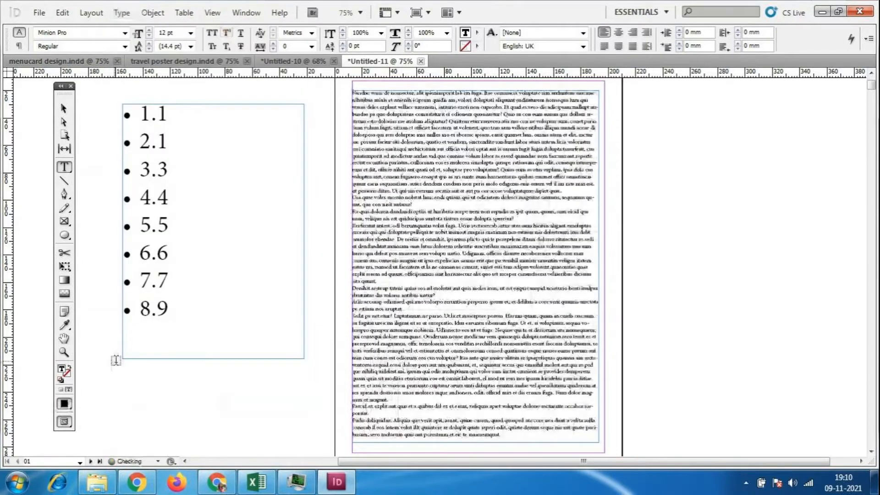
# - Set the font size of all the placeholder text in the new frame to 30 pt
pyautogui.moveTo(351, 94); pyautogui.dragTo(634, 438)
pyautogui.scroll(-5, 627, 242)
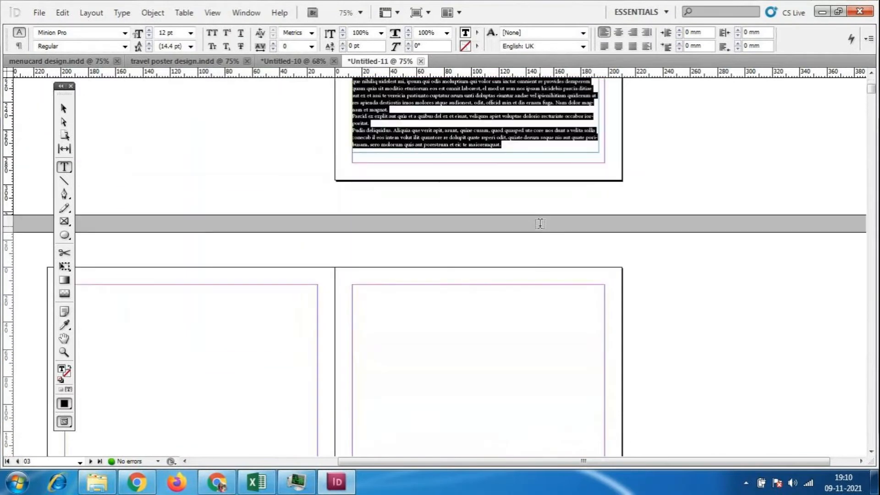
pyautogui.scroll(6, 540, 223)
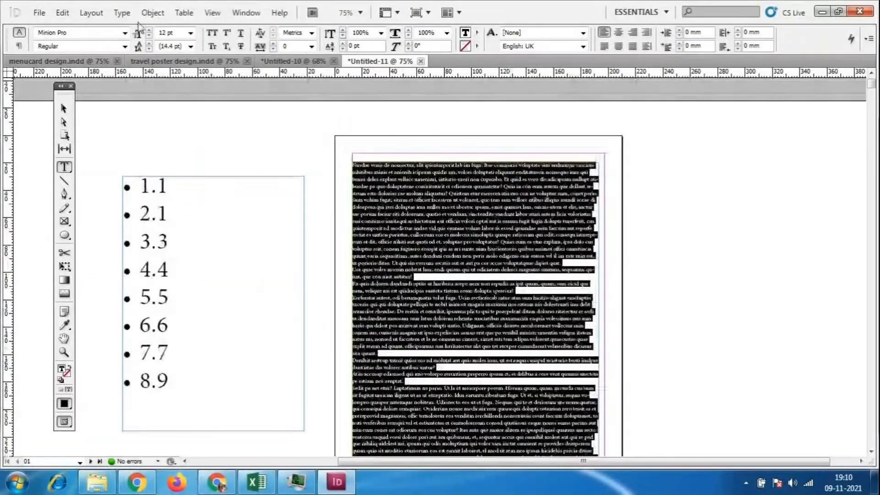
pyautogui.click(190, 32)
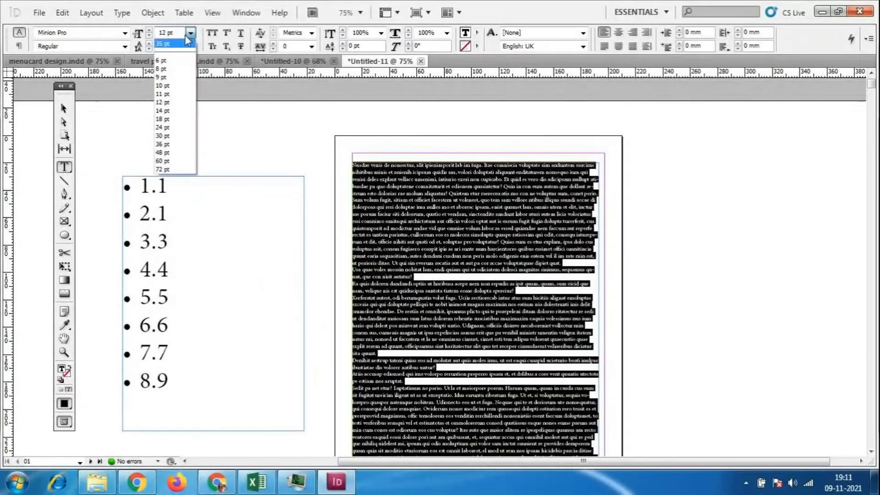
pyautogui.click(167, 136)
# - Try replacing the selected placeholder text with a column break, and undo it
pyautogui.click(122, 13)
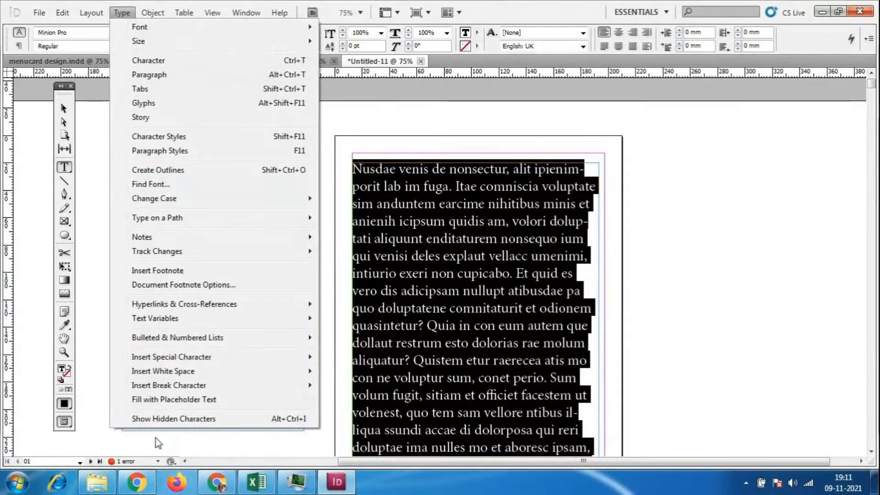
pyautogui.moveTo(188, 197)
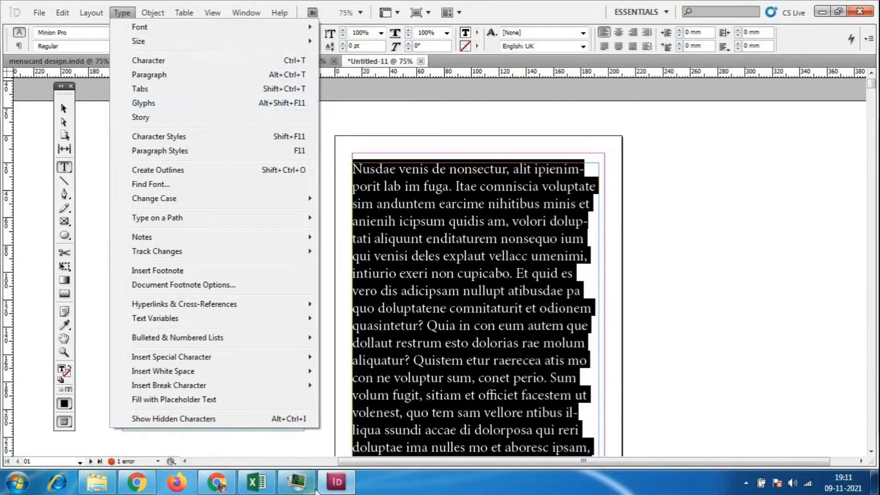
pyautogui.moveTo(193, 387)
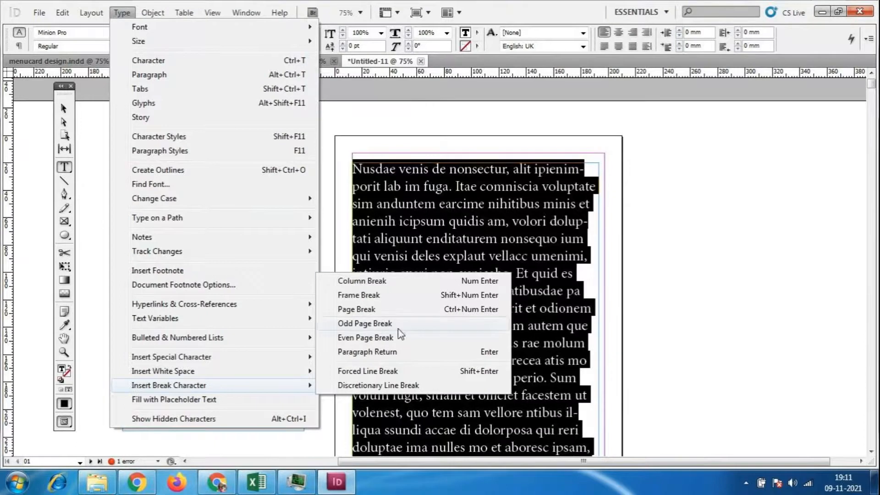
pyautogui.click(359, 282)
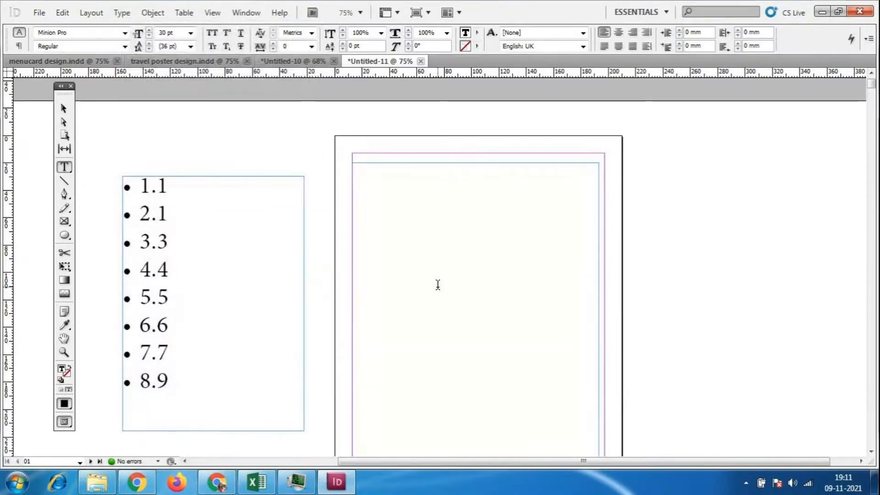
pyautogui.hotkey('ctrl', 'z')
# - Try a page break inside the word "adicipsam" in the placeholder text, and undo it
pyautogui.click(432, 293)
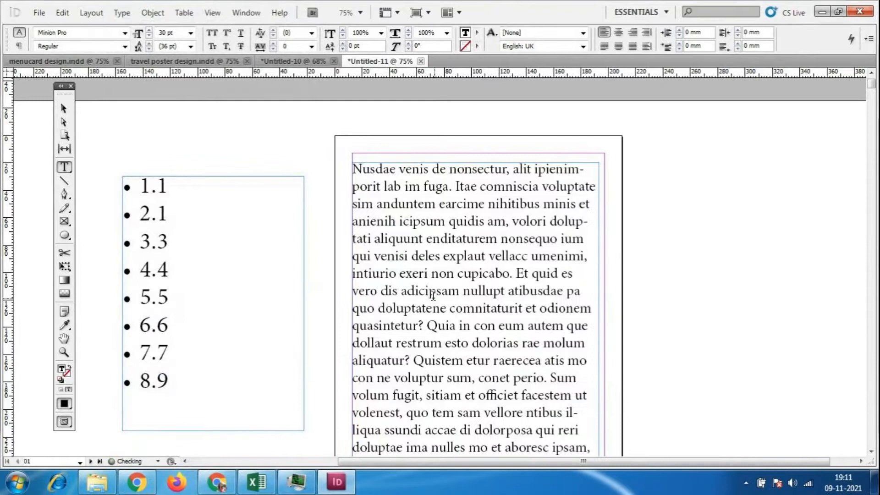
pyautogui.click(123, 13)
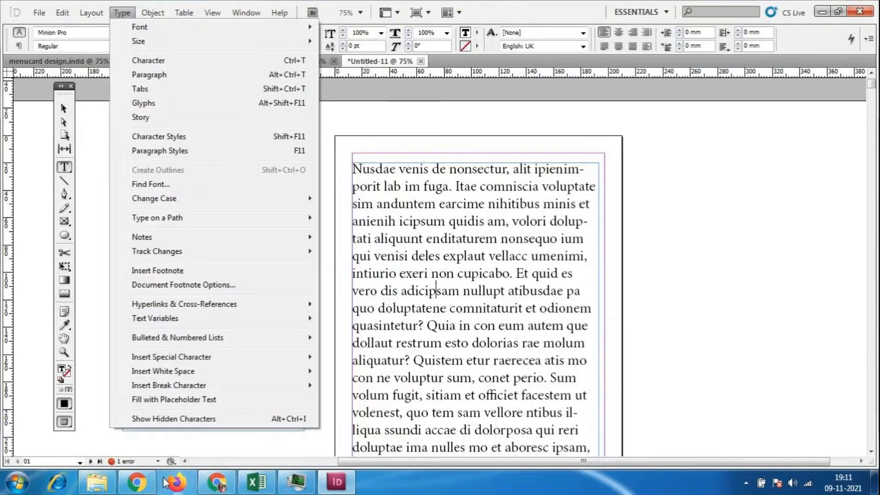
pyautogui.moveTo(180, 389)
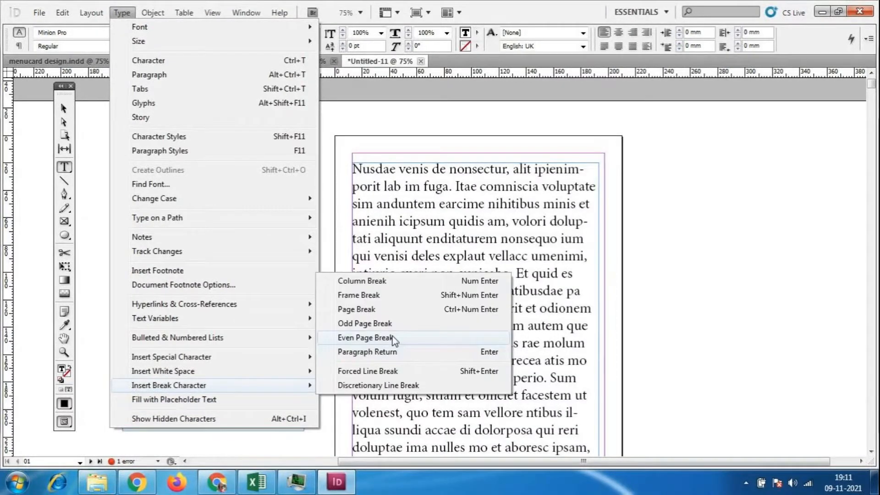
pyautogui.click(353, 310)
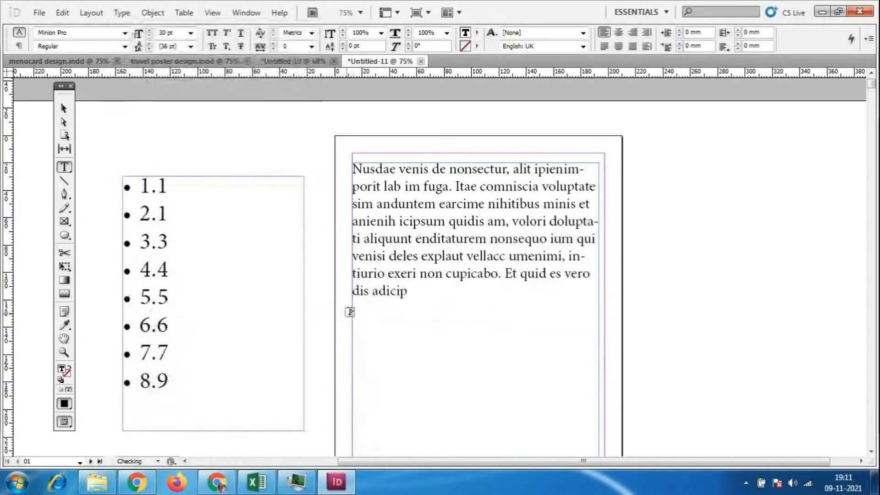
pyautogui.hotkey('ctrl', 'z')
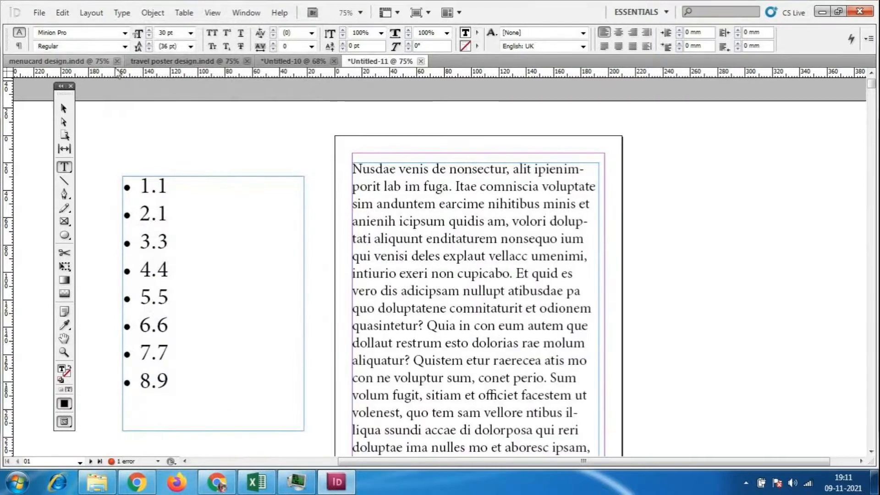
# - Try an odd page break at the same point inside "adicipsam", and undo it
pyautogui.click(122, 13)
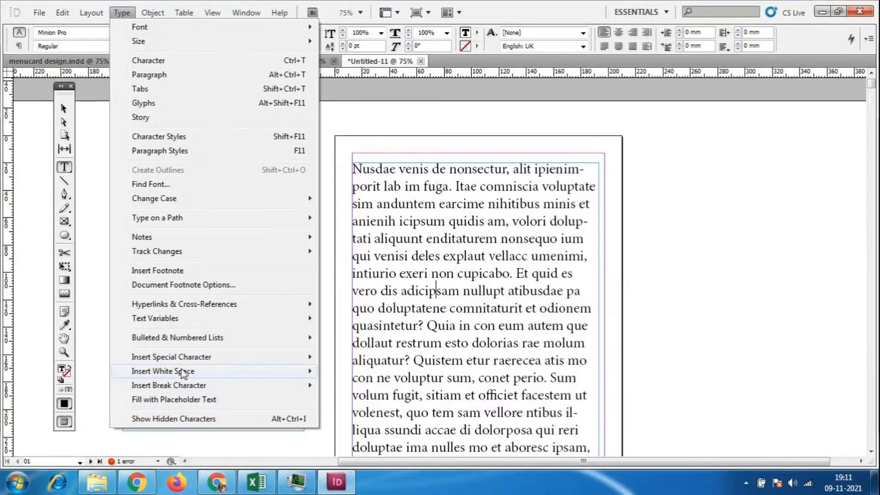
pyautogui.moveTo(183, 385)
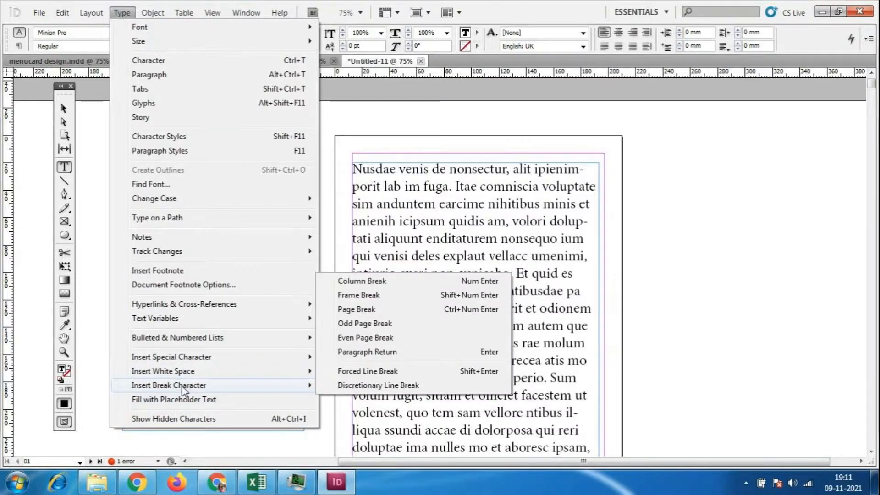
pyautogui.click(378, 323)
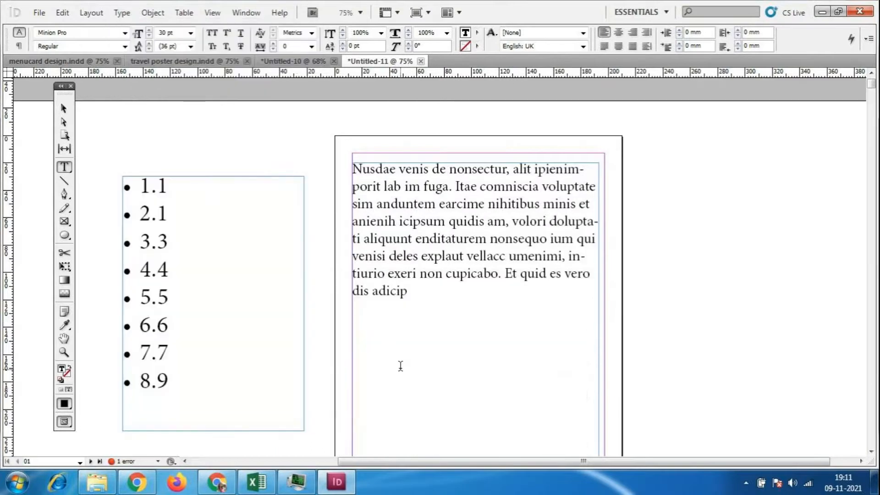
pyautogui.hotkey('ctrl', 'z')
pyautogui.click(477, 212)
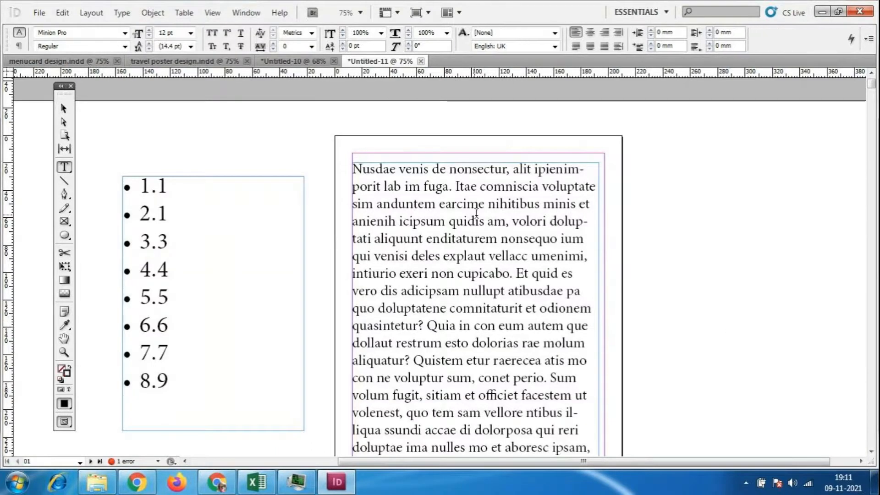
pyautogui.click(146, 14)
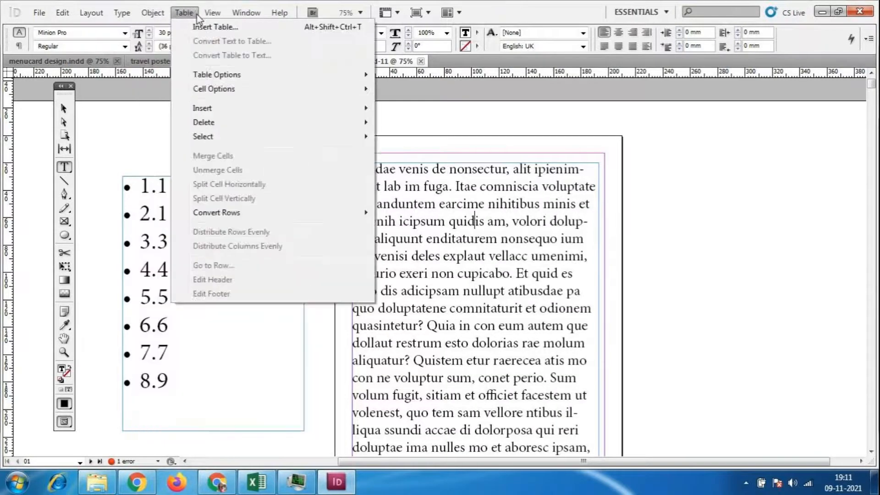
pyautogui.moveTo(214, 16)
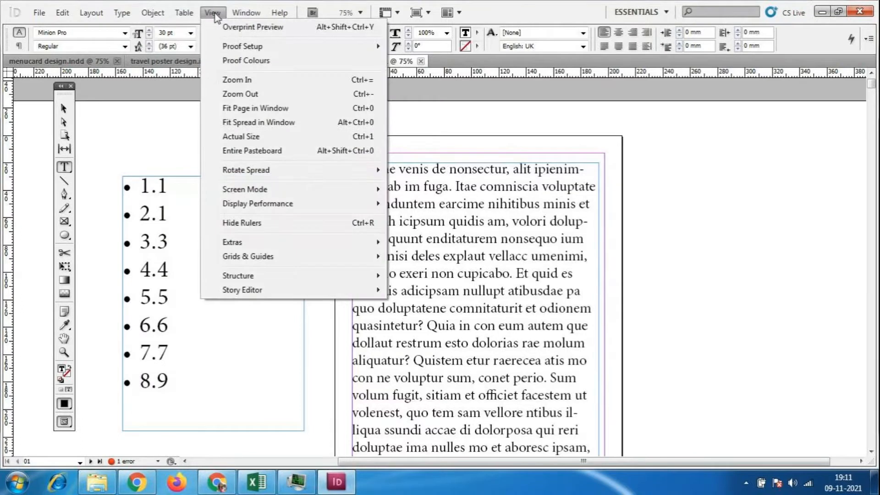
pyautogui.click(64, 108)
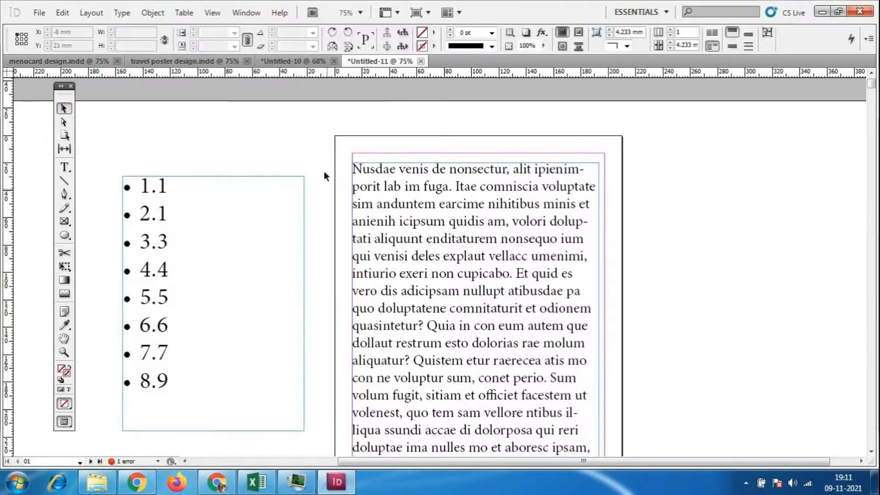
# - Return from the GoToMeeting page to InDesign and look over the travel poster design and menucard design documents
pyautogui.click(170, 295)
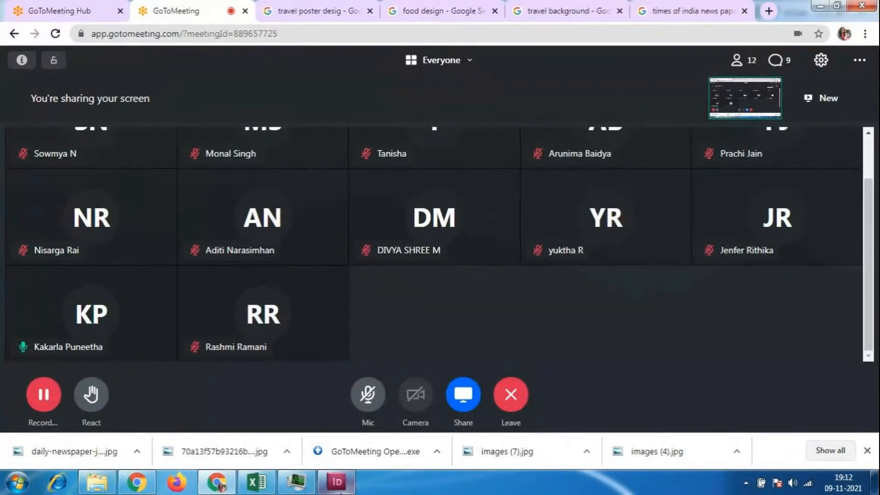
pyautogui.click(339, 484)
pyautogui.click(197, 62)
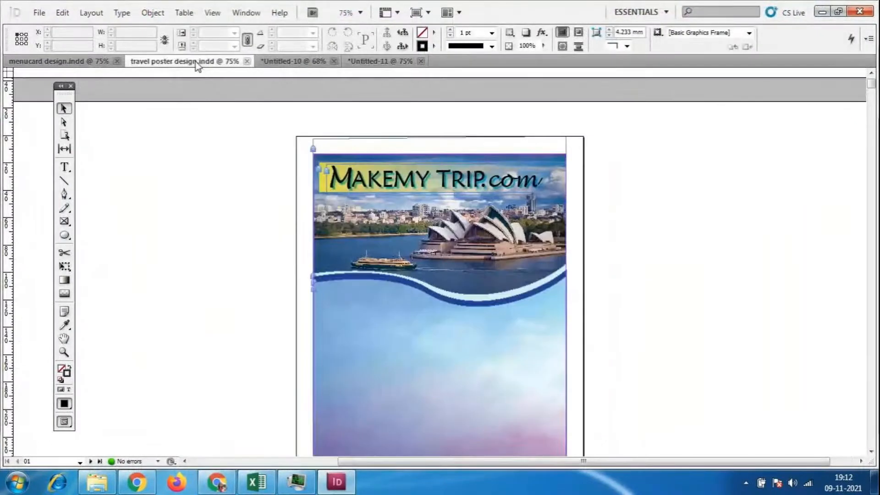
pyautogui.click(83, 62)
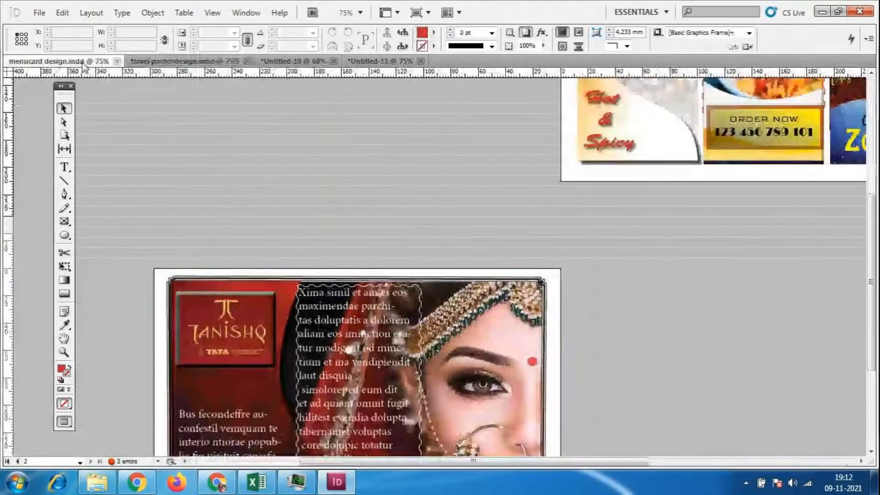
pyautogui.scroll(3, 677, 243)
pyautogui.scroll(-3, 675, 252)
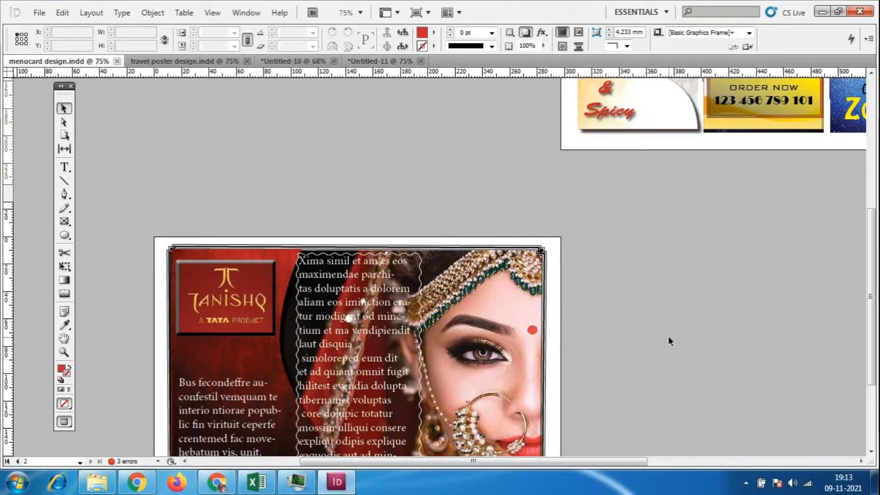
# - Look over the jewellery page and the food menu page of the menucard design document
pyautogui.scroll(-2, 706, 336)
pyautogui.scroll(-1, 722, 340)
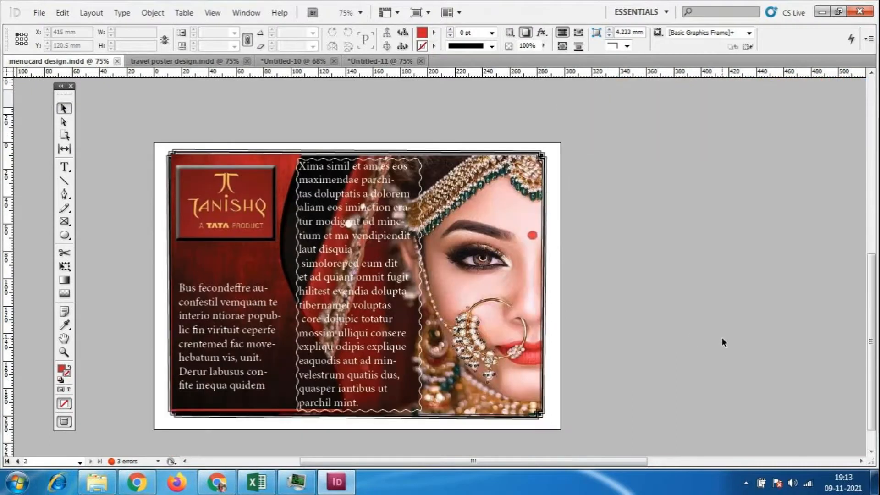
pyautogui.scroll(10, 720, 338)
pyautogui.moveTo(567, 464); pyautogui.dragTo(667, 471)
# - Switch to the GoToMeeting page, unmute the microphone, and return to InDesign
pyautogui.click(338, 485)
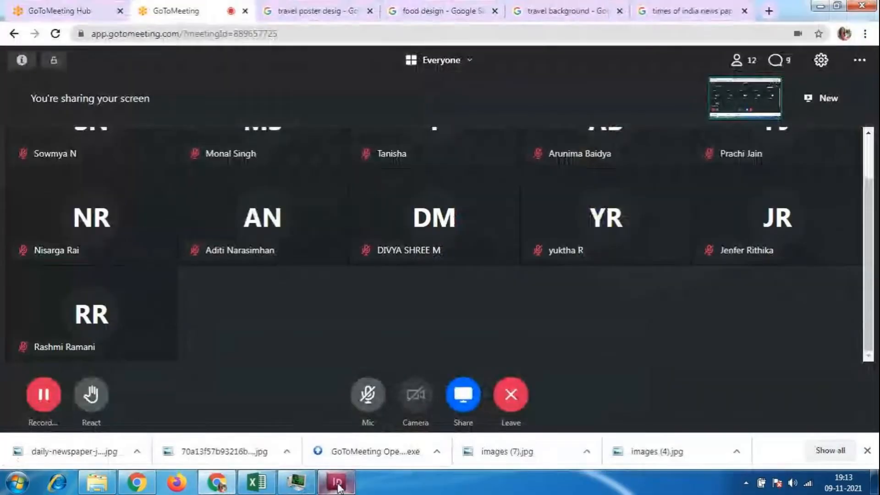
pyautogui.click(378, 389)
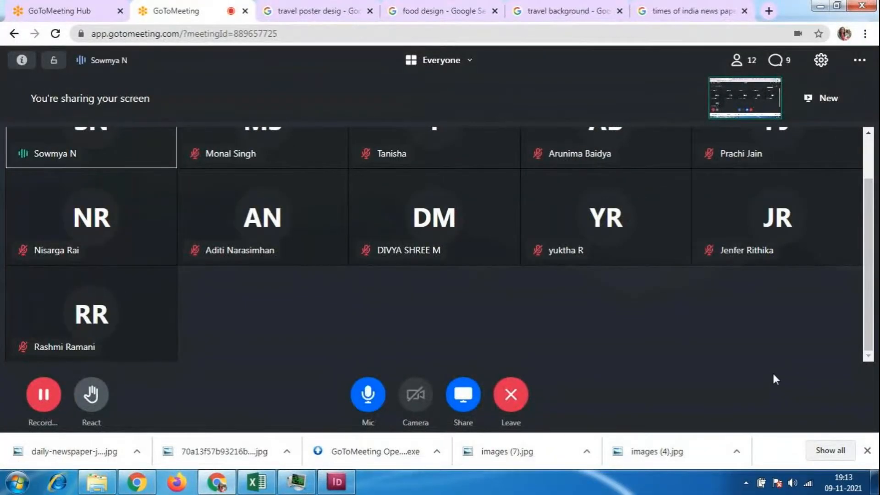
pyautogui.click(336, 483)
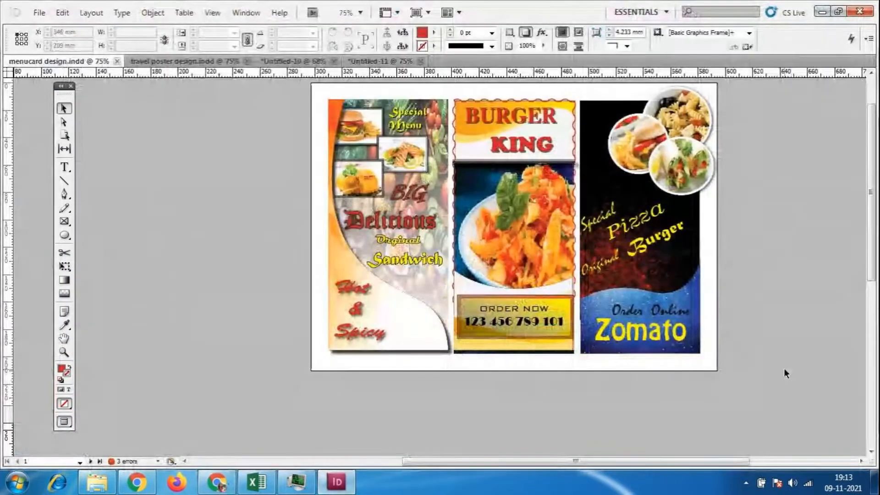
# - Create a new single-page A4 portrait print document with the default preset, facing pages and 12.7 mm margins
pyautogui.click(284, 60)
pyautogui.scroll(3, 491, 167)
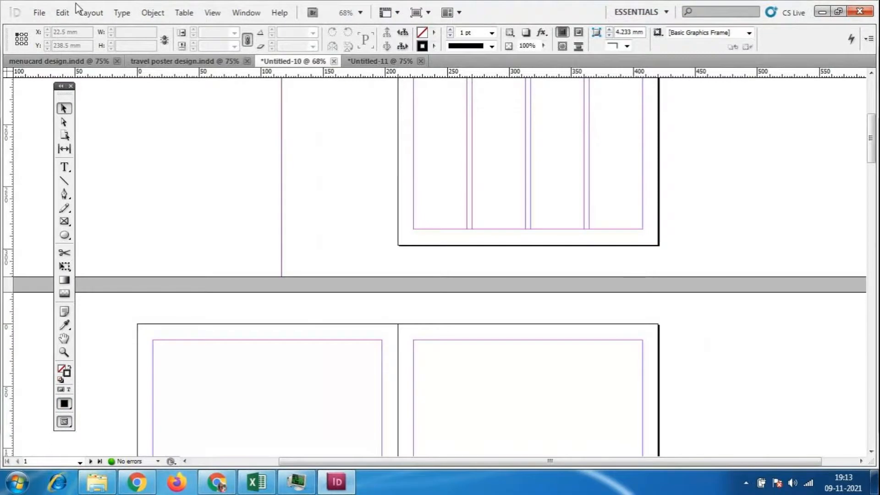
pyautogui.click(36, 12)
pyautogui.moveTo(55, 24)
pyautogui.click(257, 28)
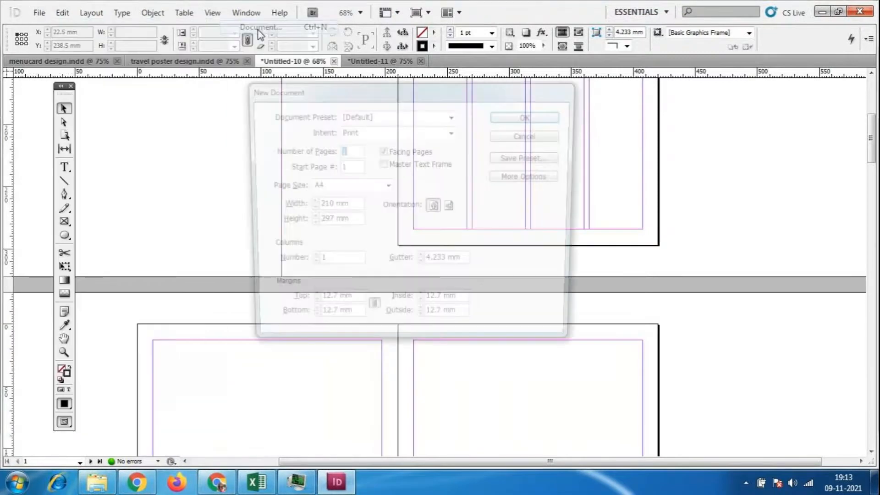
pyautogui.click(528, 117)
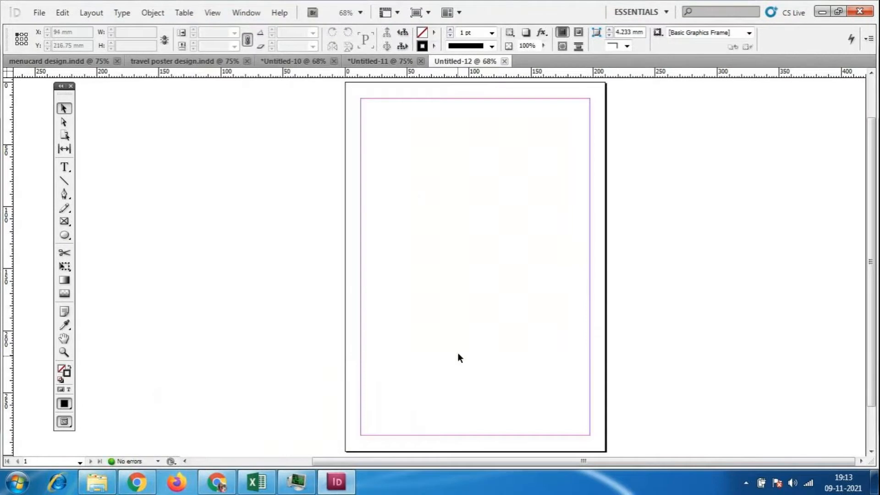
pyautogui.click(185, 13)
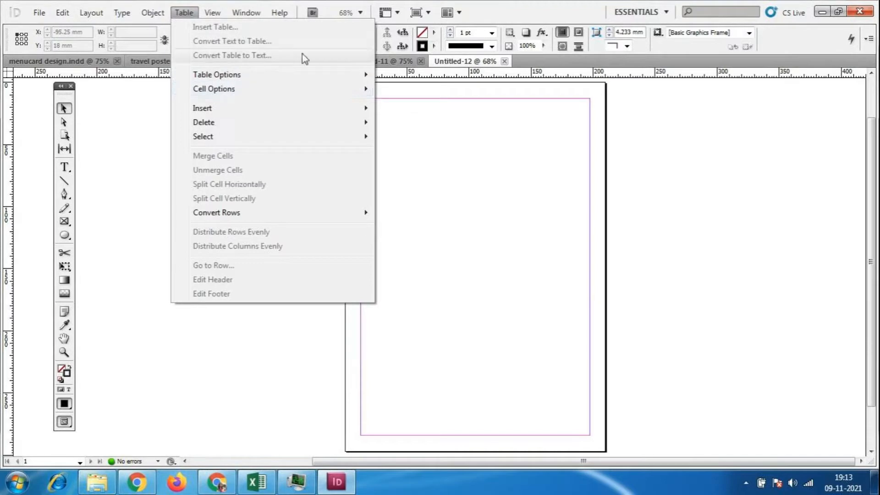
pyautogui.moveTo(250, 112)
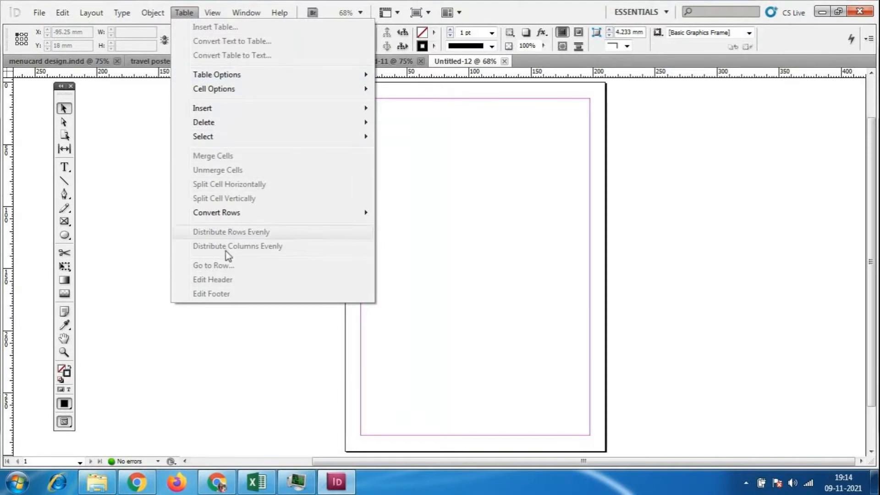
pyautogui.click(472, 285)
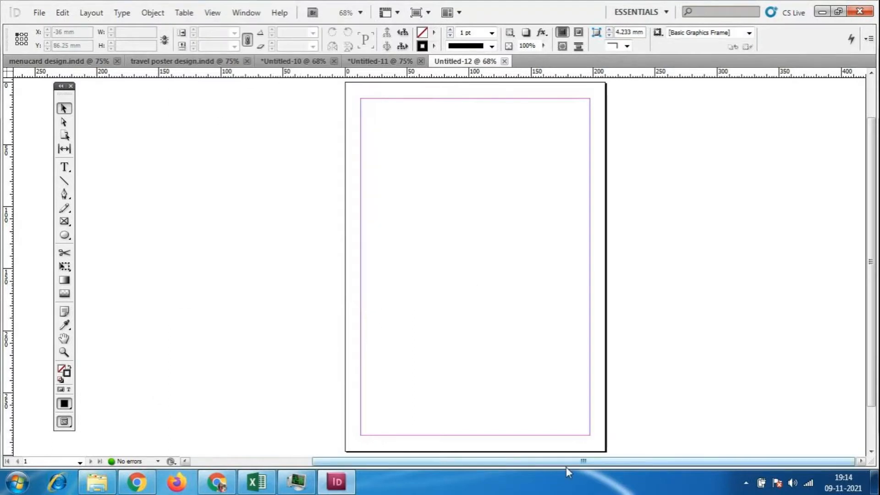
pyautogui.moveTo(520, 464); pyautogui.dragTo(717, 463)
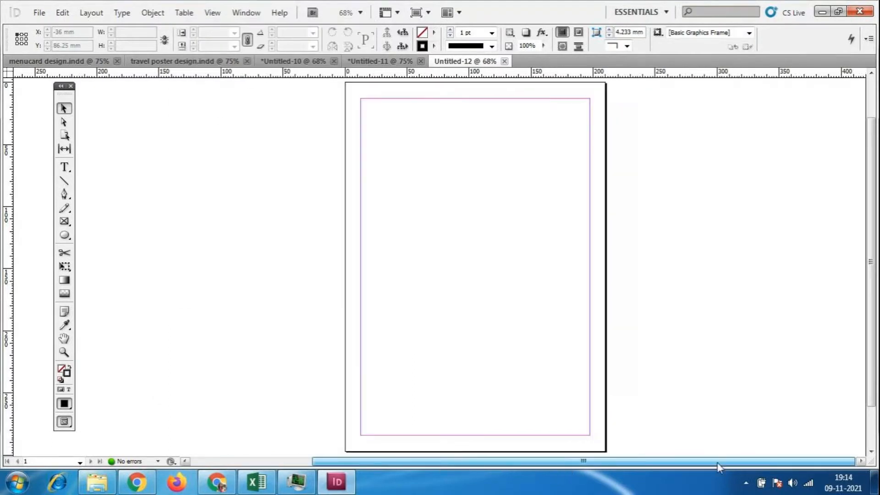
pyautogui.moveTo(349, 83); pyautogui.dragTo(642, 399)
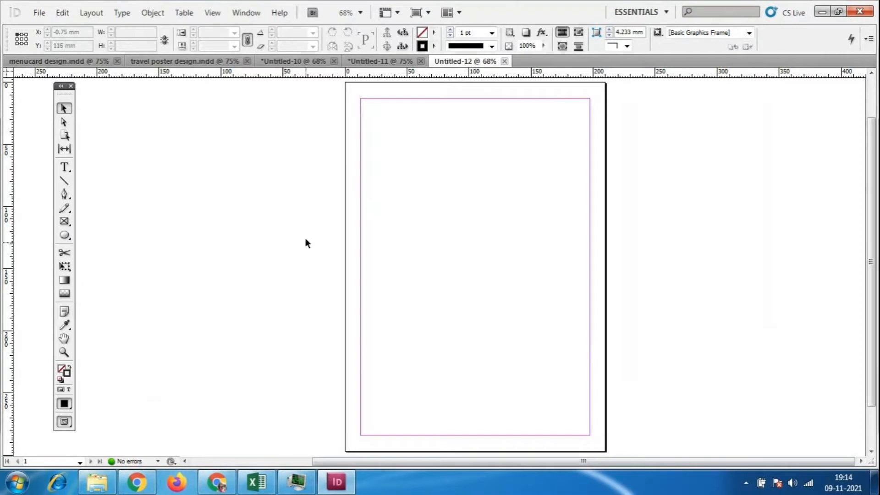
# - Draw a text frame of about 185 × 272 mm filling the area inside the page margins
pyautogui.click(66, 167)
pyautogui.click(68, 170)
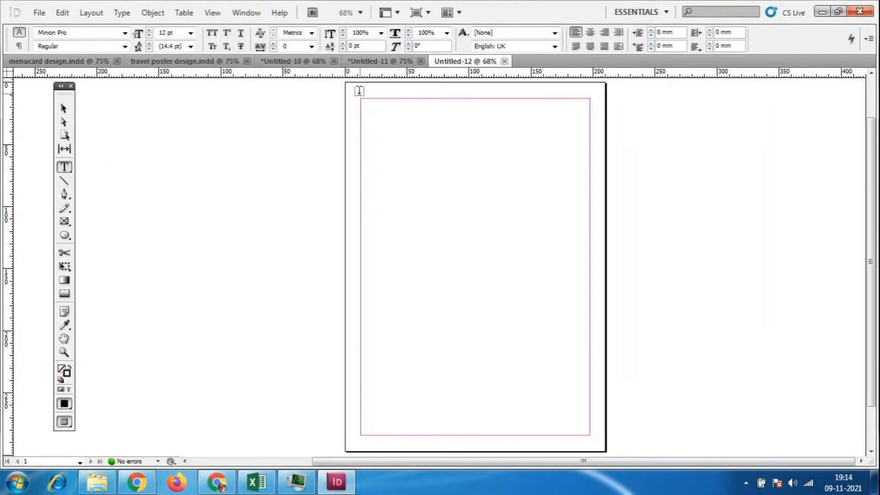
pyautogui.moveTo(361, 98); pyautogui.dragTo(595, 436)
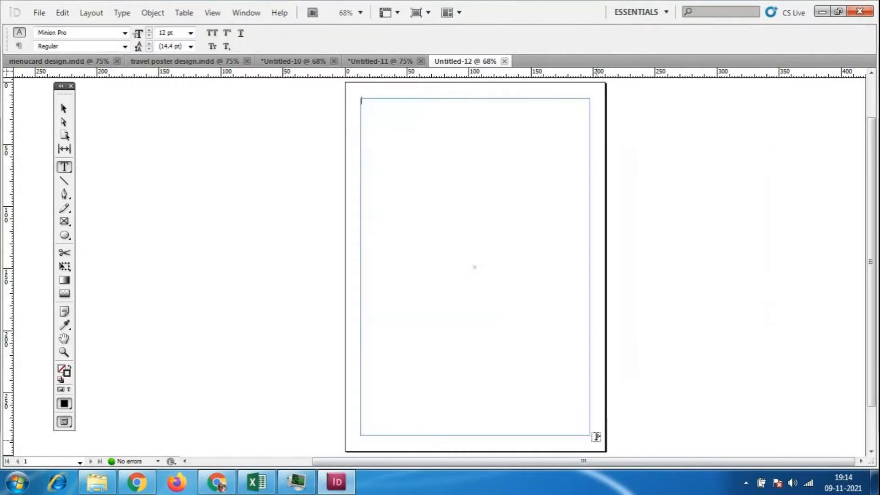
pyautogui.click(187, 14)
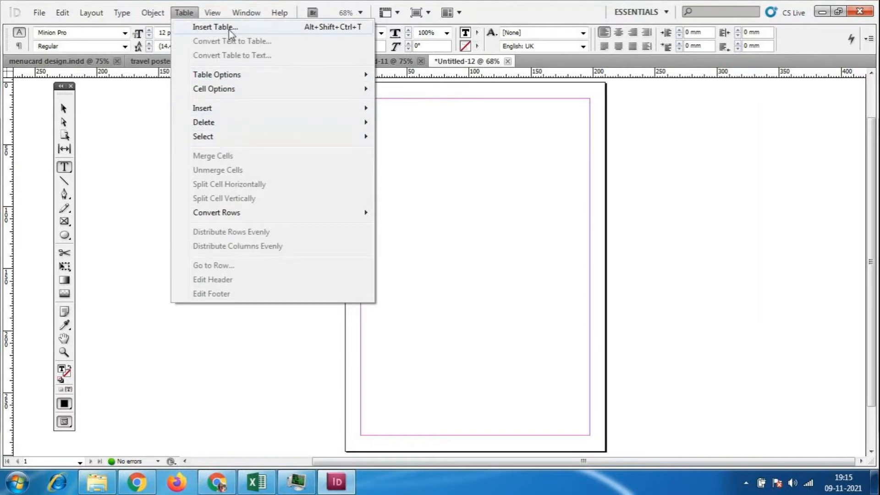
pyautogui.click(543, 18)
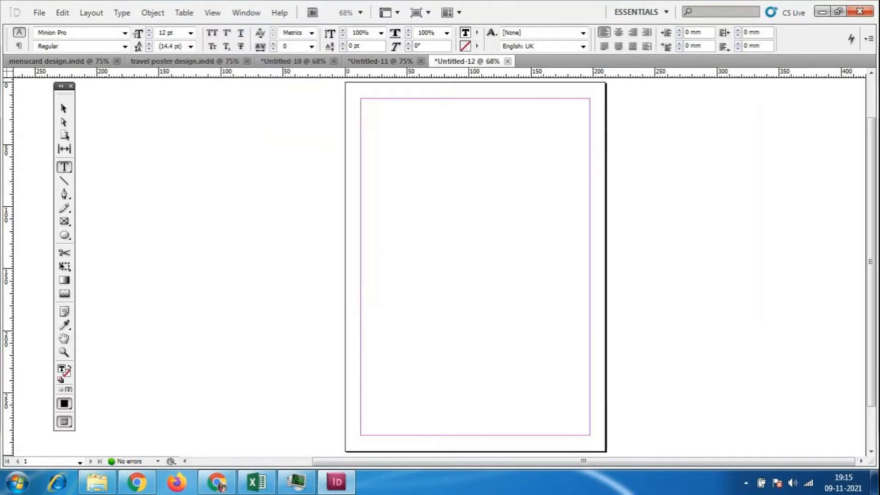
pyautogui.click(64, 236)
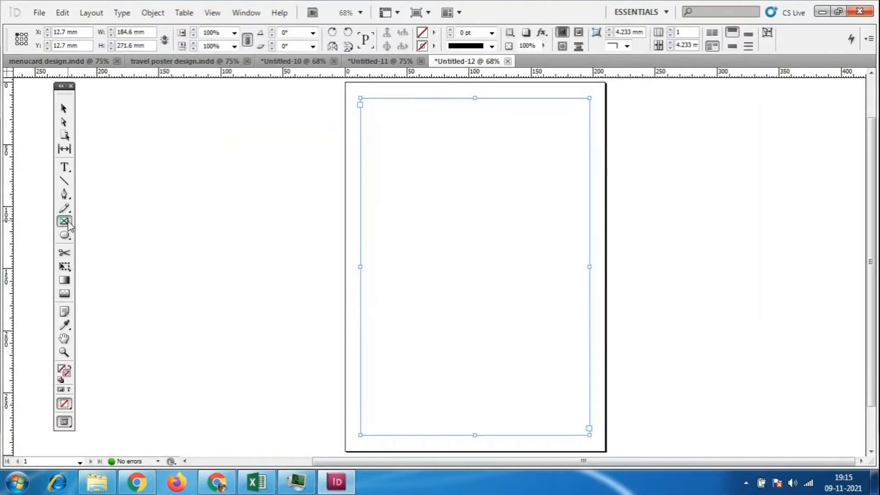
pyautogui.click(67, 223)
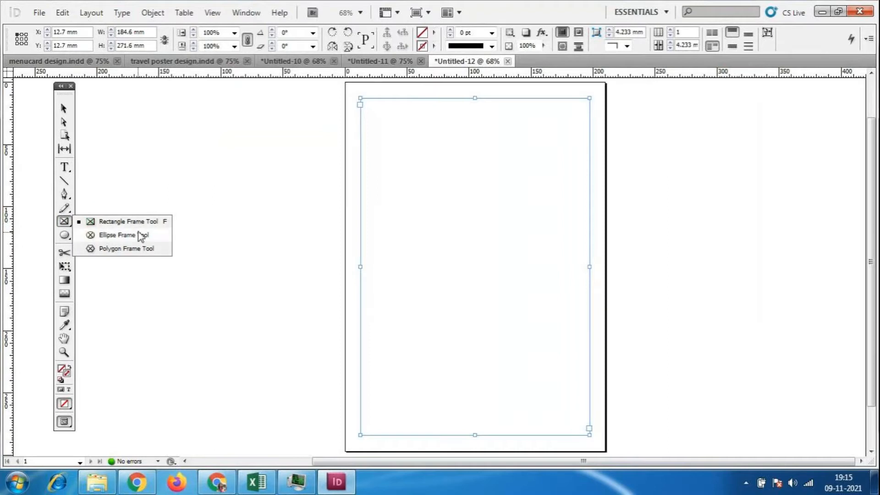
pyautogui.click(68, 223)
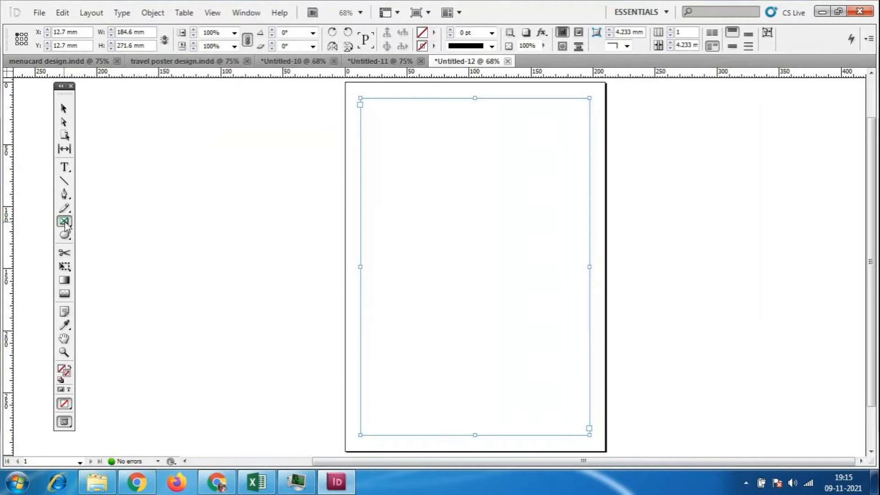
pyautogui.click(64, 168)
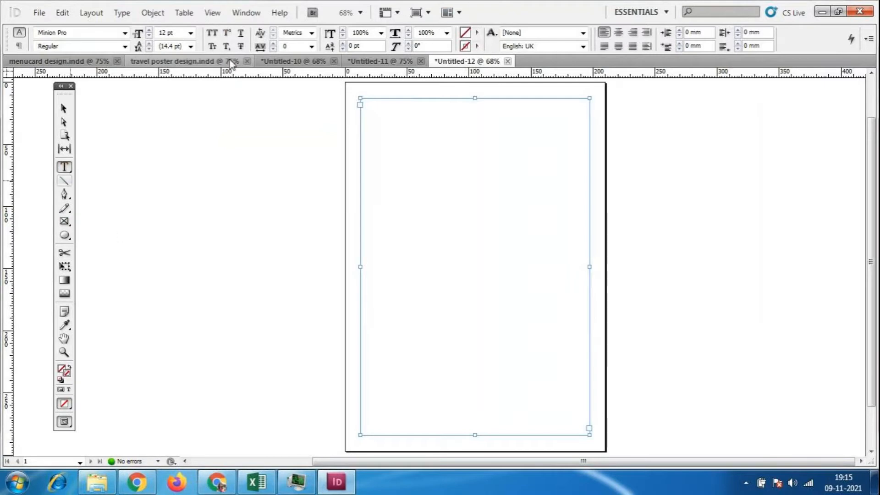
pyautogui.click(64, 236)
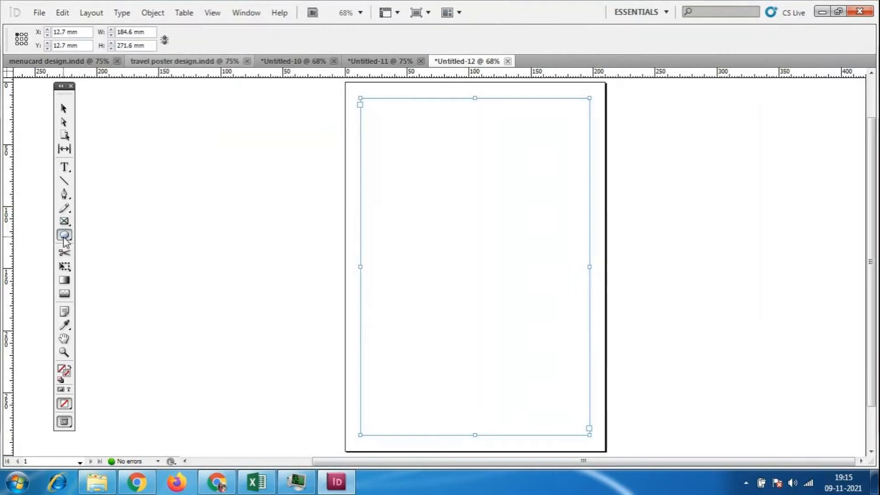
pyautogui.rightClick(64, 238)
pyautogui.click(67, 234)
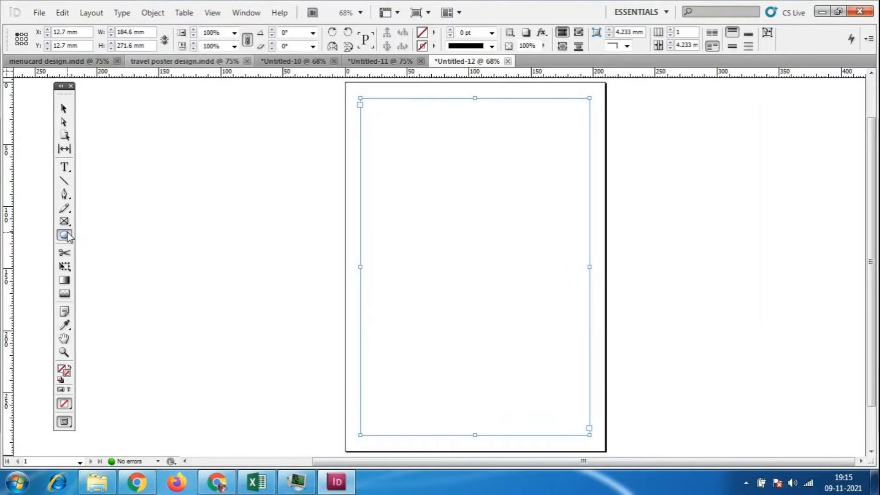
pyautogui.click(63, 171)
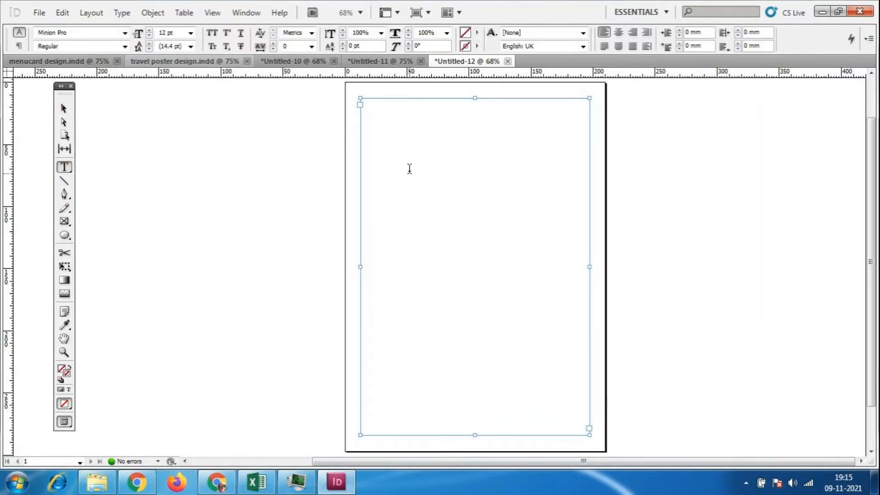
pyautogui.click(184, 12)
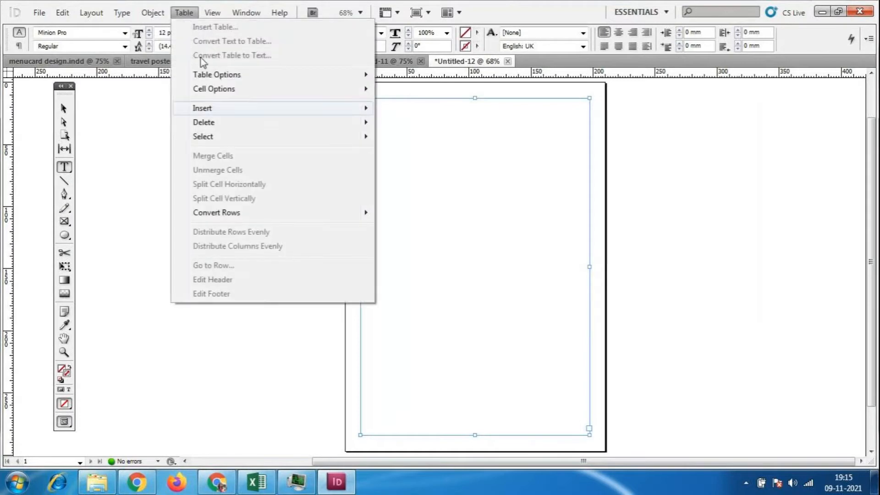
# - Delete the empty text frame from the page
pyautogui.click(462, 397)
pyautogui.press('Delete')
pyautogui.click(64, 108)
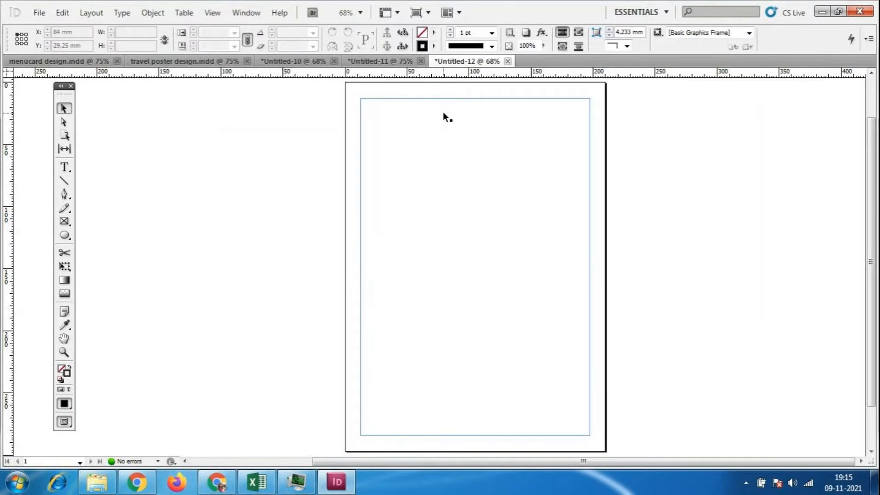
pyautogui.hotkey('ctrl', 'z')
pyautogui.click(632, 304)
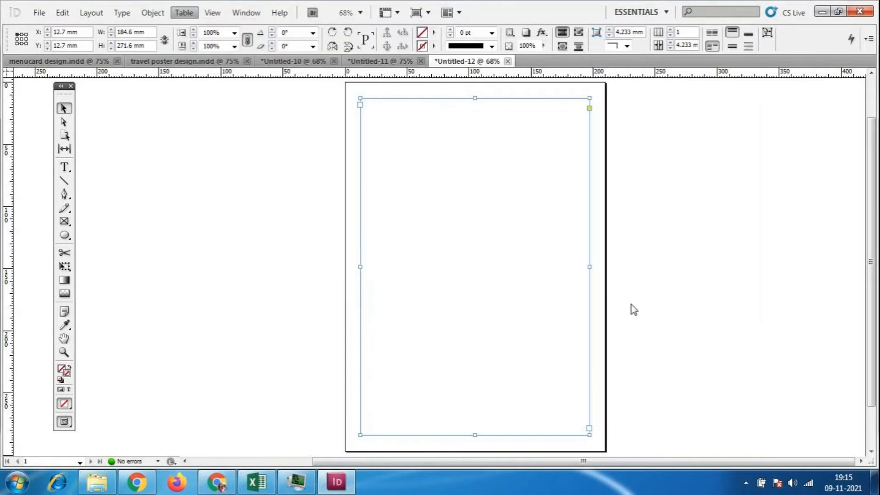
pyautogui.click(582, 212)
pyautogui.press('Delete')
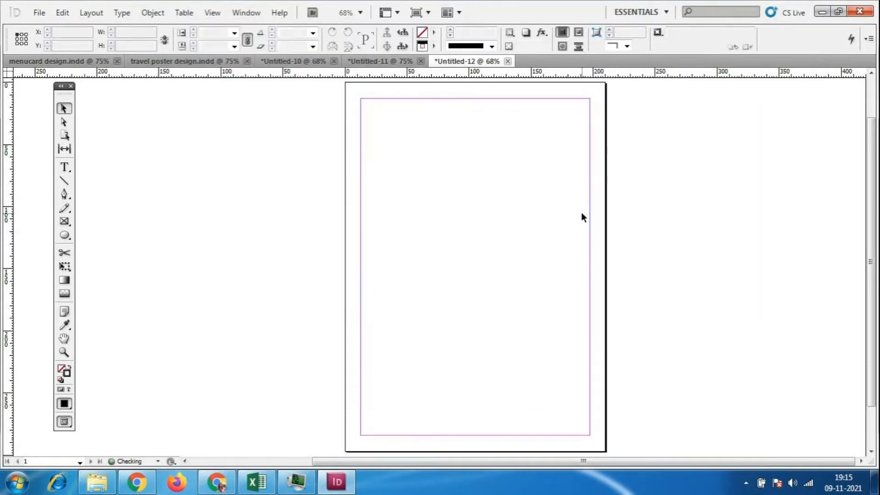
# - Draw a text frame across the area inside the page margins and insert a table with 10 body rows and 10 columns
pyautogui.click(67, 168)
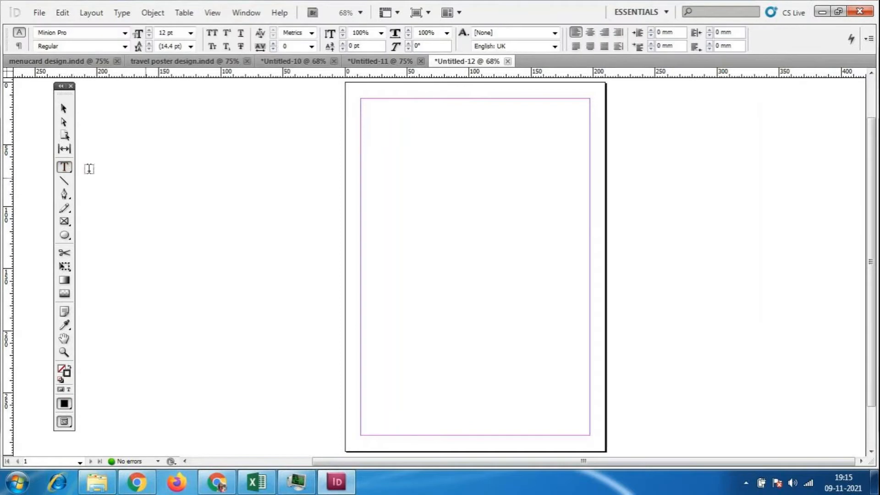
pyautogui.moveTo(361, 100); pyautogui.dragTo(589, 434)
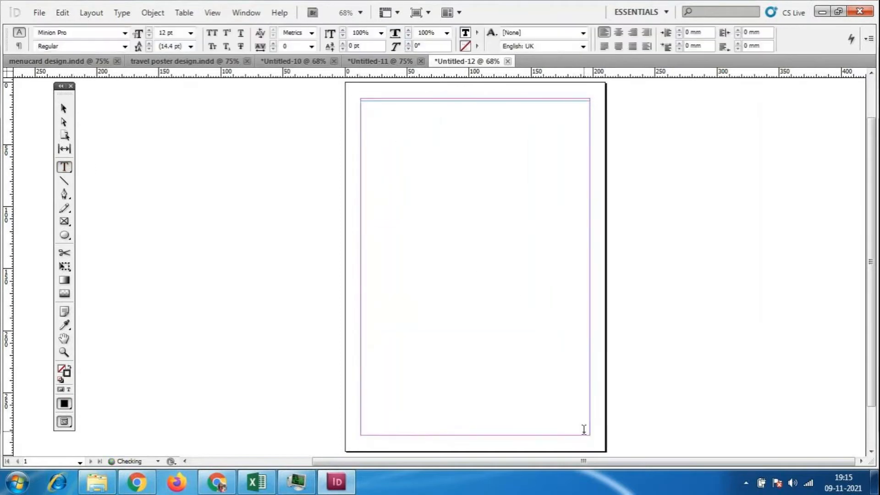
pyautogui.click(184, 13)
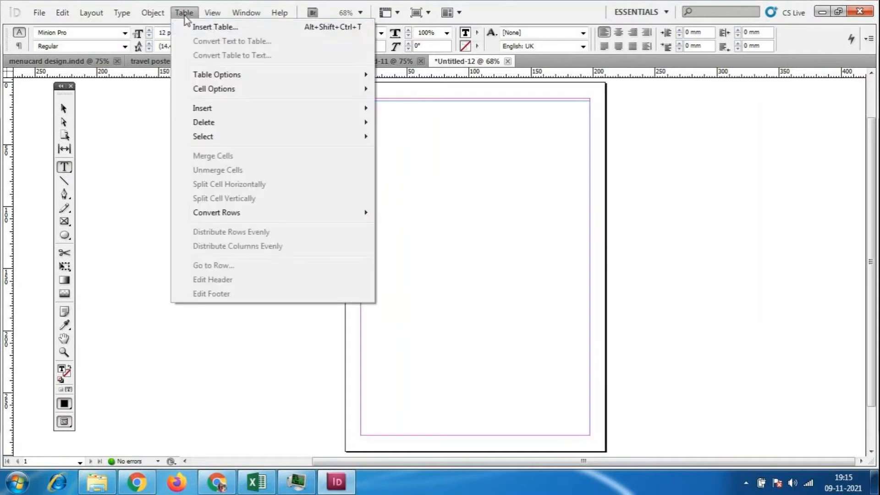
pyautogui.click(212, 28)
pyautogui.moveTo(423, 177); pyautogui.dragTo(334, 161)
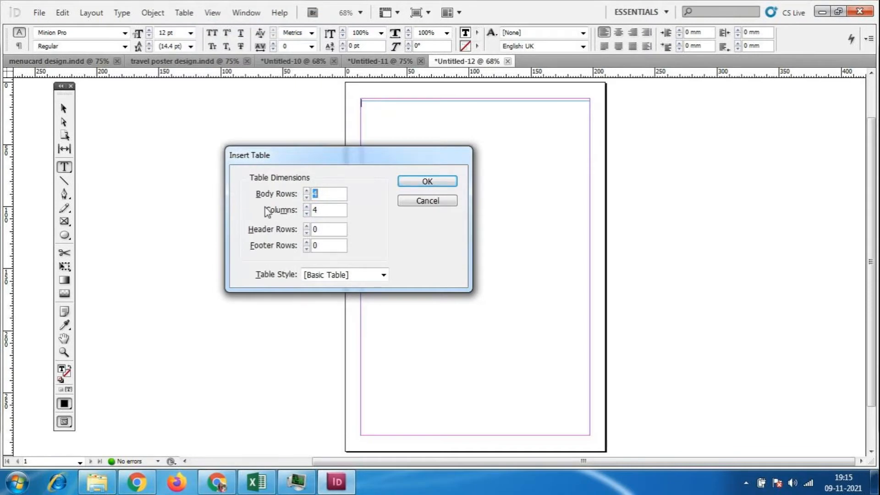
pyautogui.click(337, 192)
pyautogui.write('10')
pyautogui.press('Tab')
pyautogui.write('10')
pyautogui.click(426, 181)
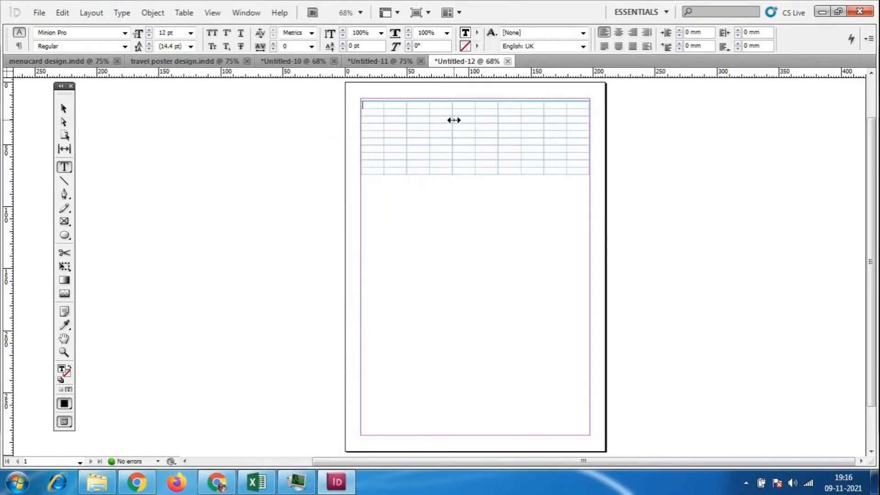
# - Increase the heights of the table's last two rows so the table extends down to the page's bottom margin
pyautogui.moveTo(453, 174); pyautogui.dragTo(450, 330)
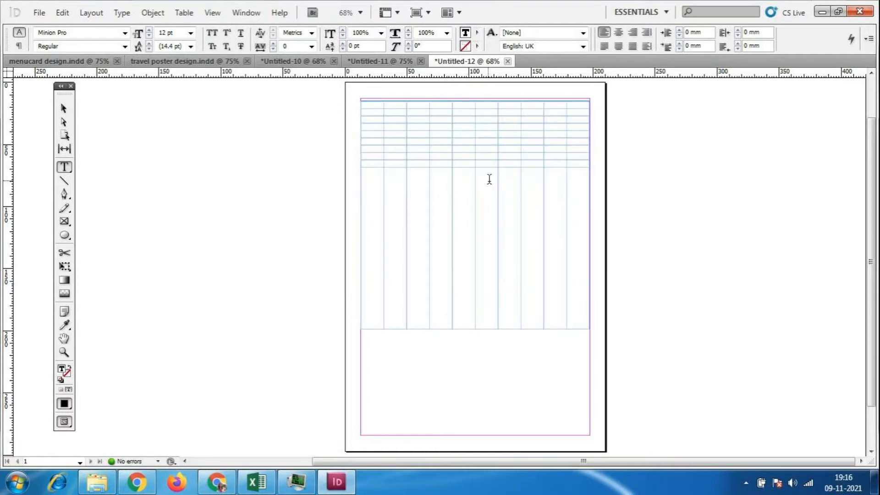
pyautogui.moveTo(483, 167); pyautogui.dragTo(486, 273)
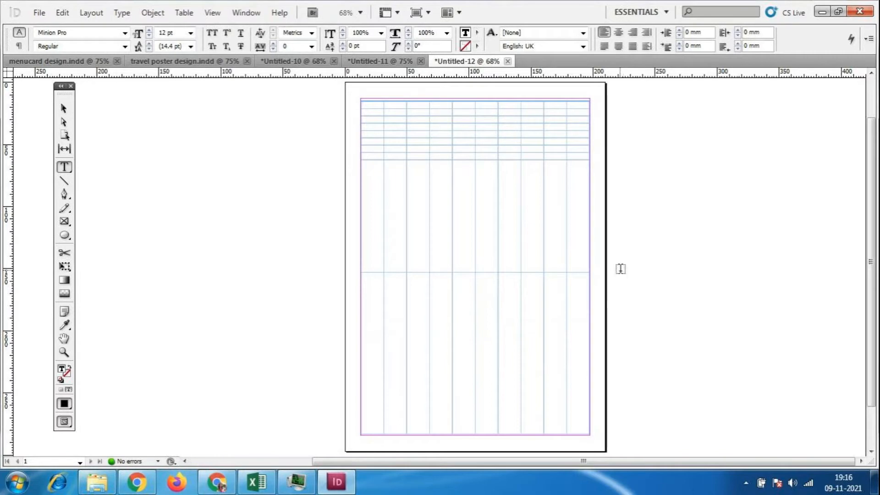
pyautogui.hotkey('ctrl', '=')
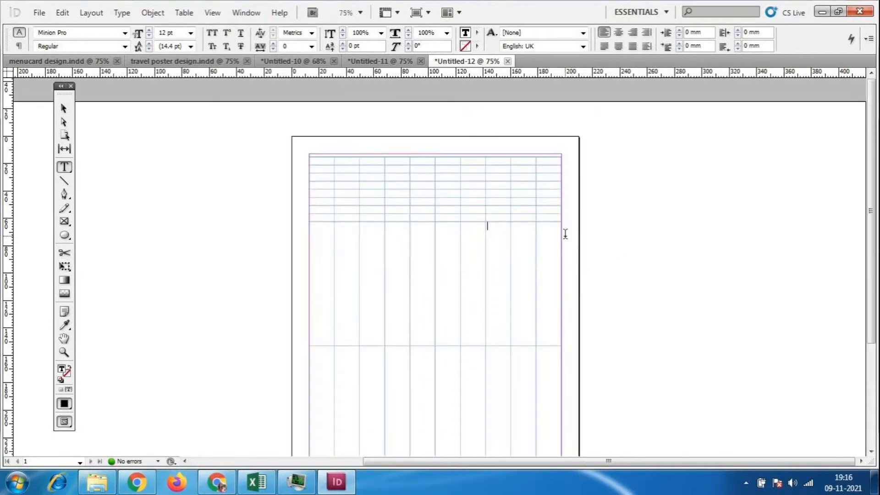
# - Increase the heights of the sixth, seventh and eighth rows of the table
pyautogui.hotkey('ctrl', '=')
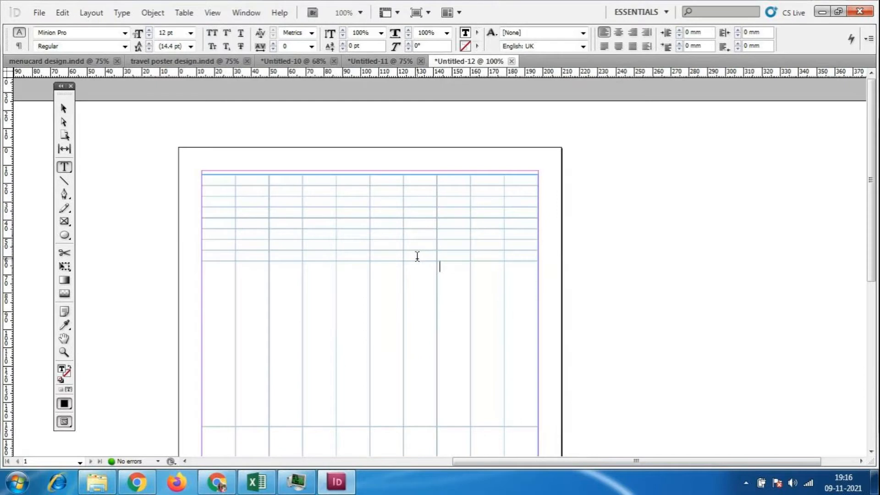
pyautogui.moveTo(419, 259); pyautogui.dragTo(418, 356)
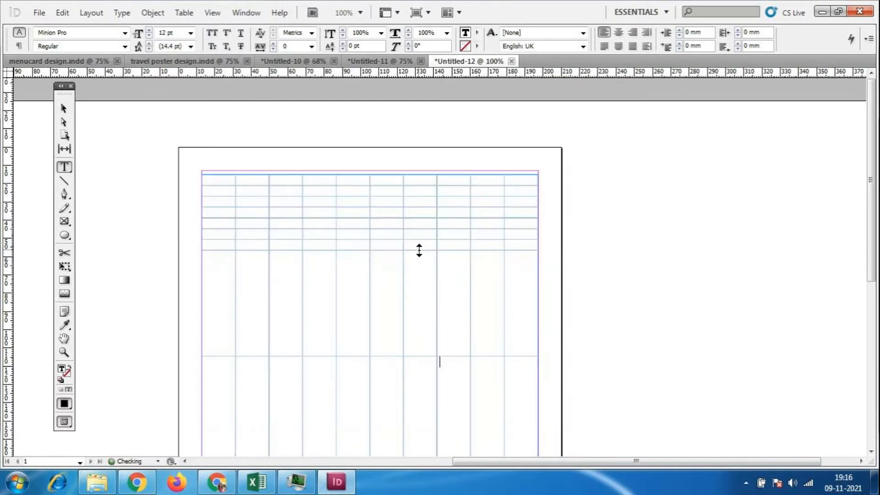
pyautogui.moveTo(419, 250); pyautogui.dragTo(414, 300)
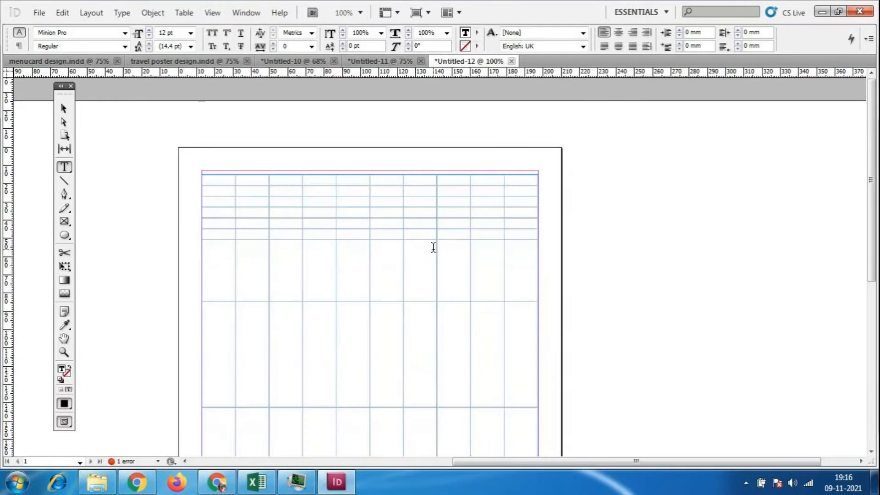
pyautogui.moveTo(415, 240); pyautogui.dragTo(415, 293)
pyautogui.scroll(-6, 486, 241)
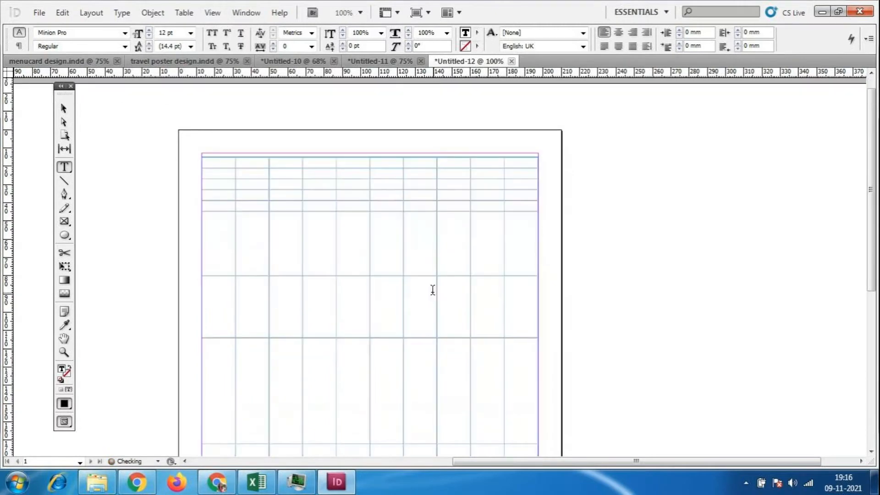
pyautogui.scroll(8, 487, 241)
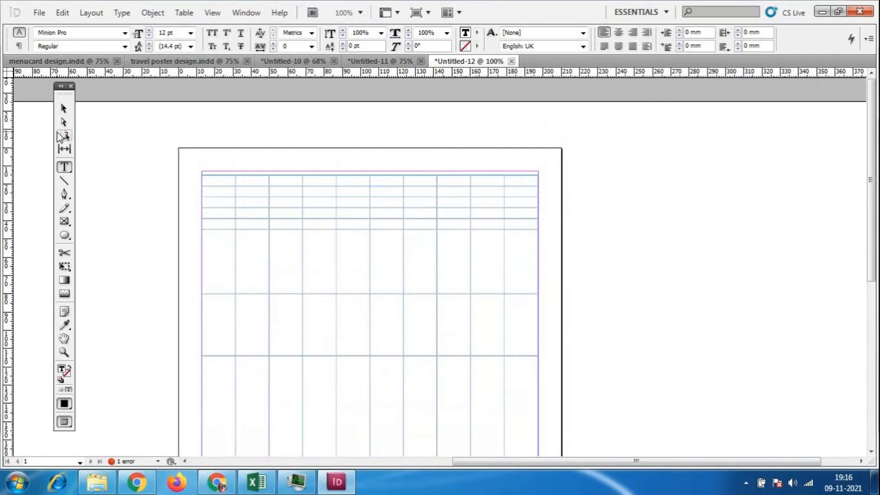
# - Delete the text frame containing the 10 by 10 table
pyautogui.press('Escape')
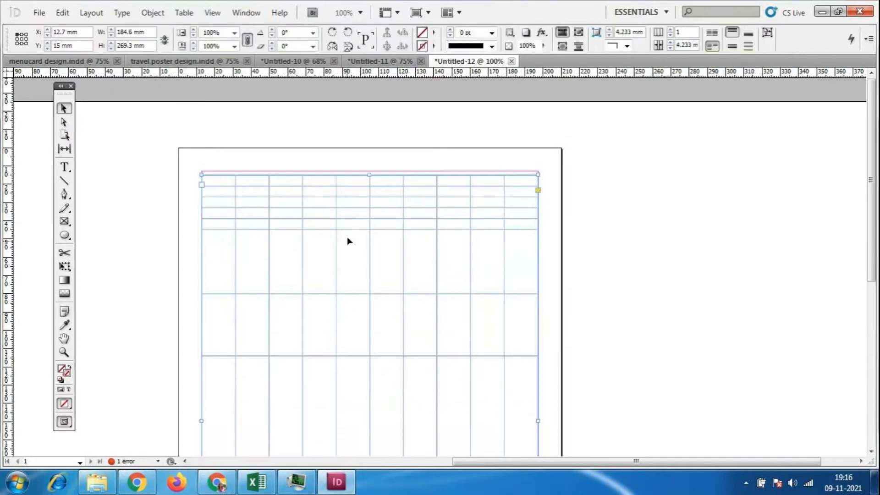
pyautogui.press('Delete')
pyautogui.scroll(-1, 177, 242)
# - Draw a text frame about 185 × 124 mm between the side margins and insert a table with 5 body rows and 5 columns
pyautogui.press('t')
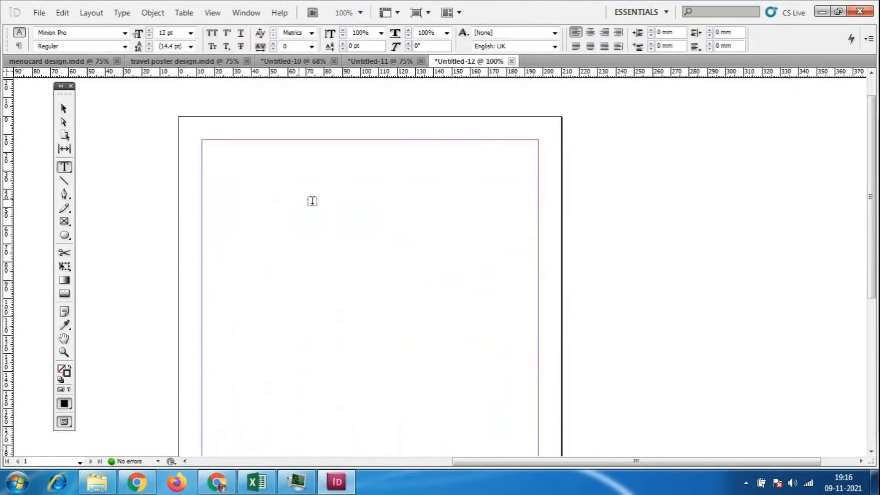
pyautogui.moveTo(202, 178); pyautogui.dragTo(538, 403)
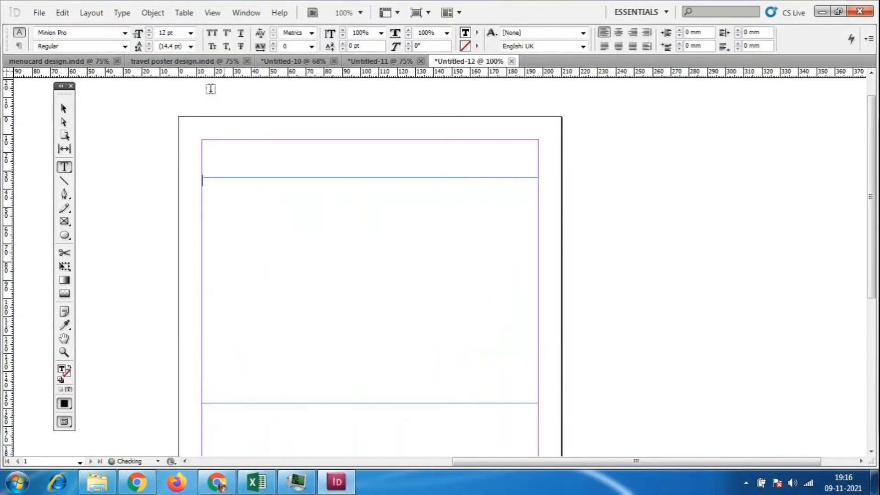
pyautogui.click(183, 12)
pyautogui.click(214, 26)
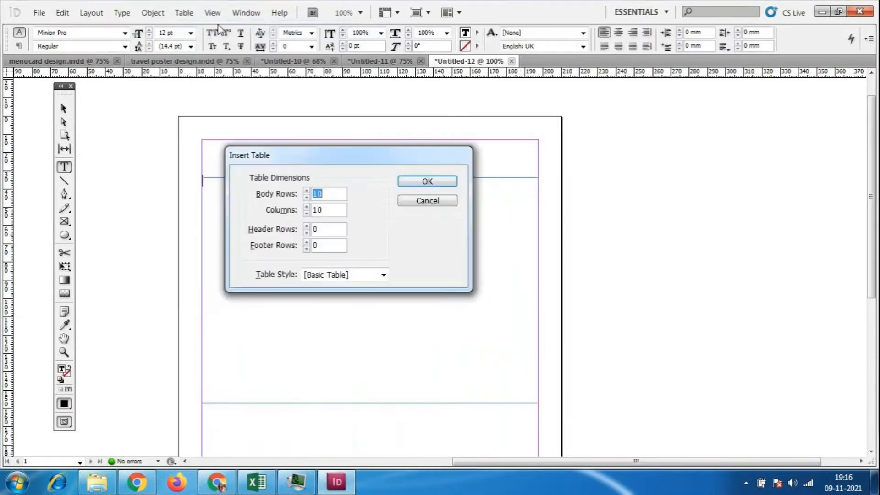
pyautogui.write('5')
pyautogui.moveTo(326, 211); pyautogui.dragTo(156, 216)
pyautogui.write('5')
pyautogui.click(428, 177)
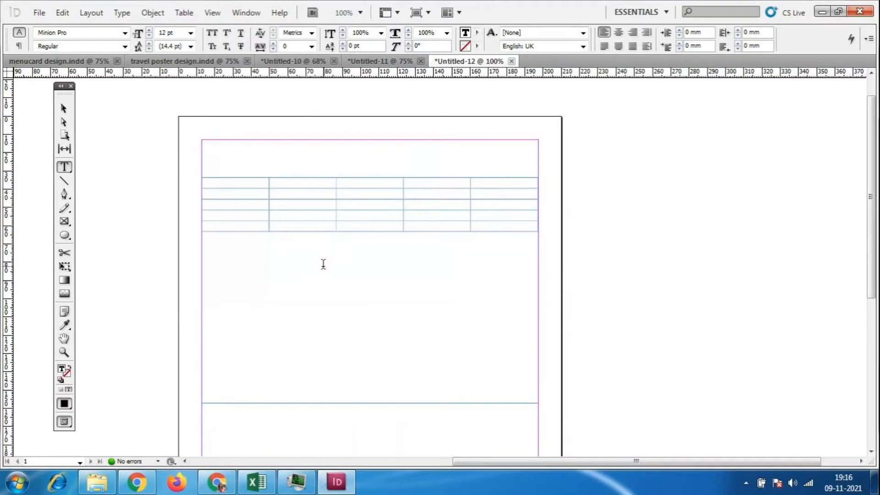
# - Make all five table rows taller by adding one empty line to the first cell of each row
pyautogui.press('Return')
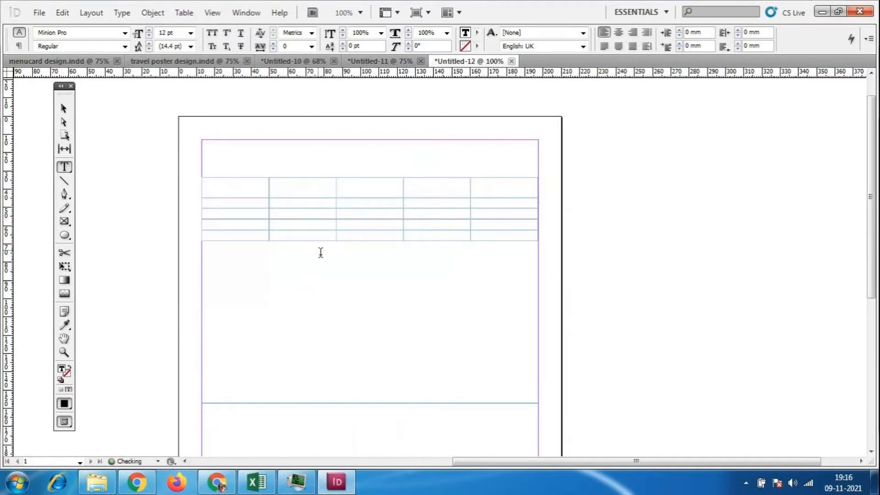
pyautogui.click(249, 202)
pyautogui.press('Return')
pyautogui.moveTo(232, 224); pyautogui.dragTo(232, 225)
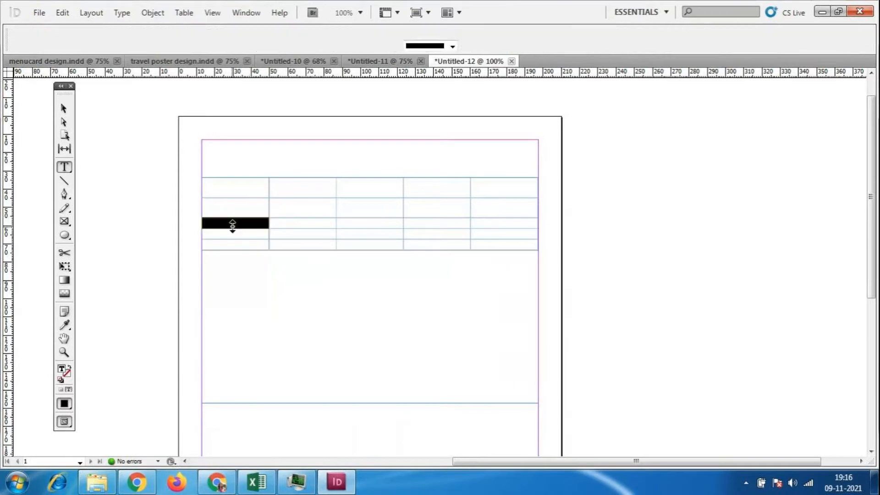
pyautogui.click(232, 219)
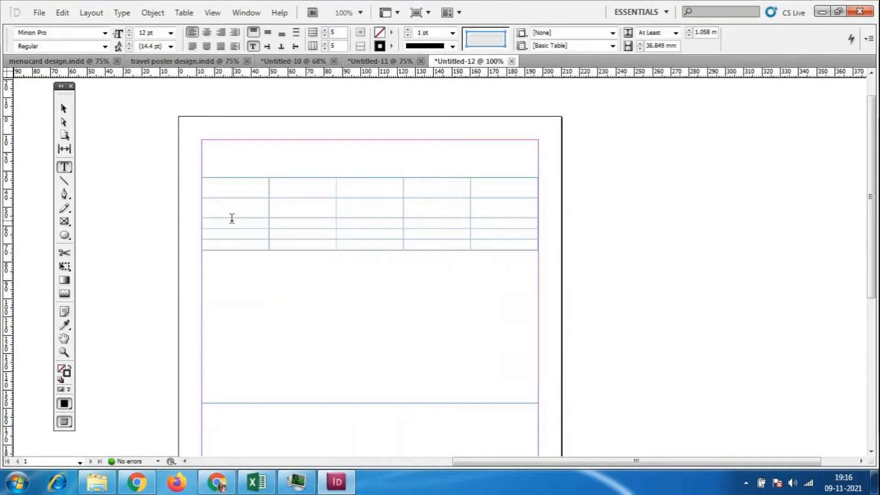
pyautogui.press('Return')
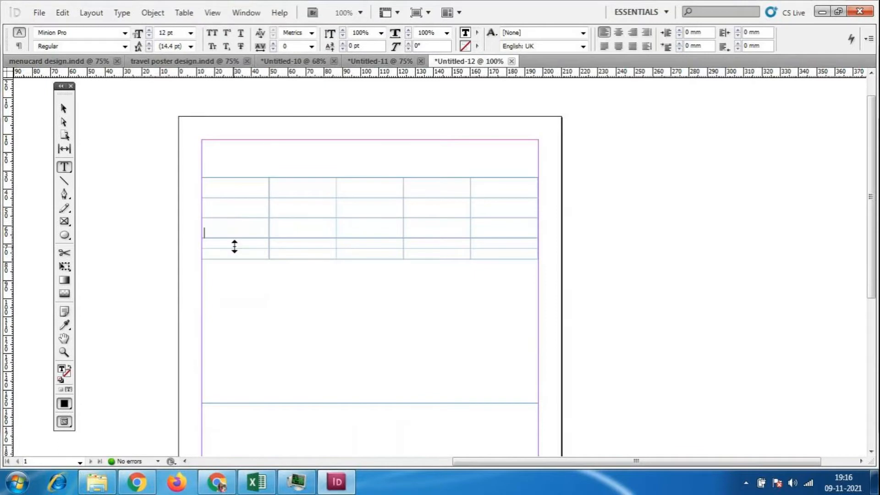
pyautogui.press('Return')
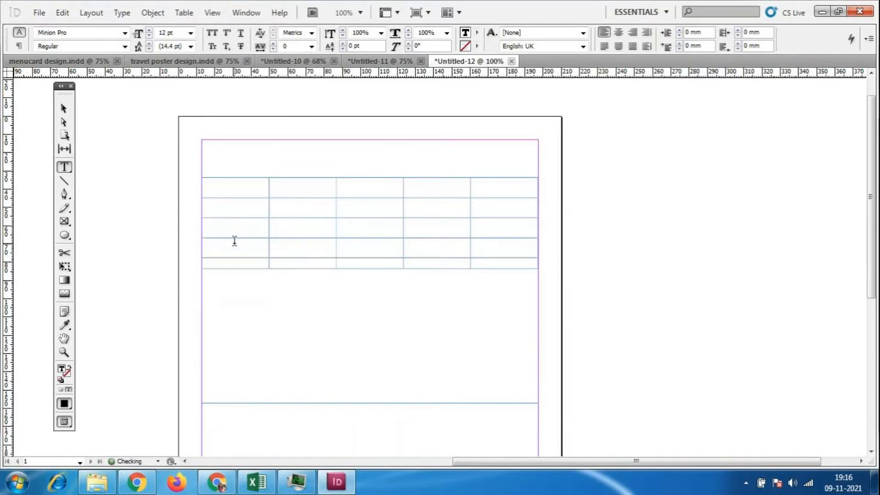
pyautogui.press('Return')
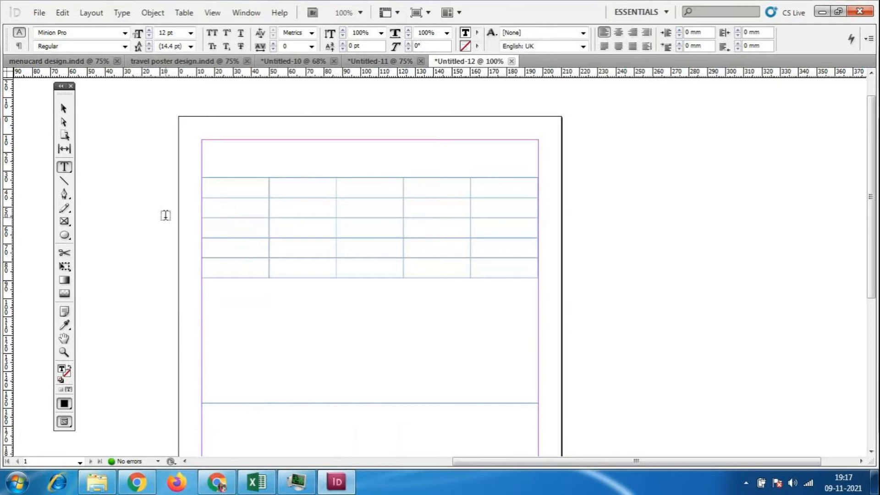
# - Add extra empty lines to the last row's first cell and remove them again
pyautogui.press('Return')
pyautogui.press('Return')
pyautogui.press('Return')
pyautogui.press('Return')
pyautogui.press('Return')
pyautogui.press('BackSpace')
pyautogui.press('BackSpace')
pyautogui.press('BackSpace')
pyautogui.press('BackSpace')
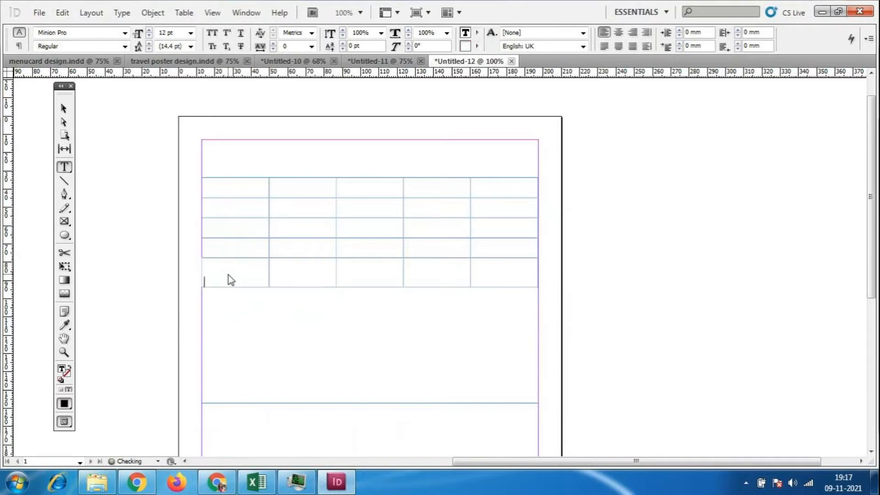
pyautogui.press('BackSpace')
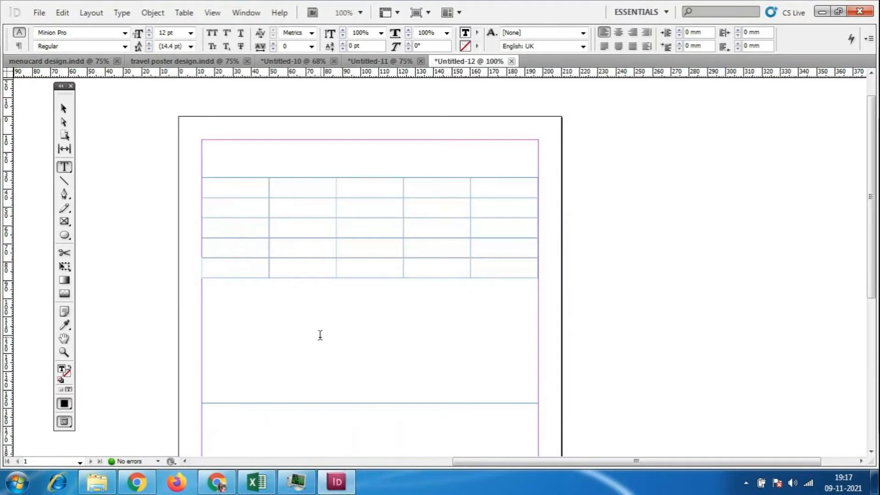
pyautogui.click(63, 108)
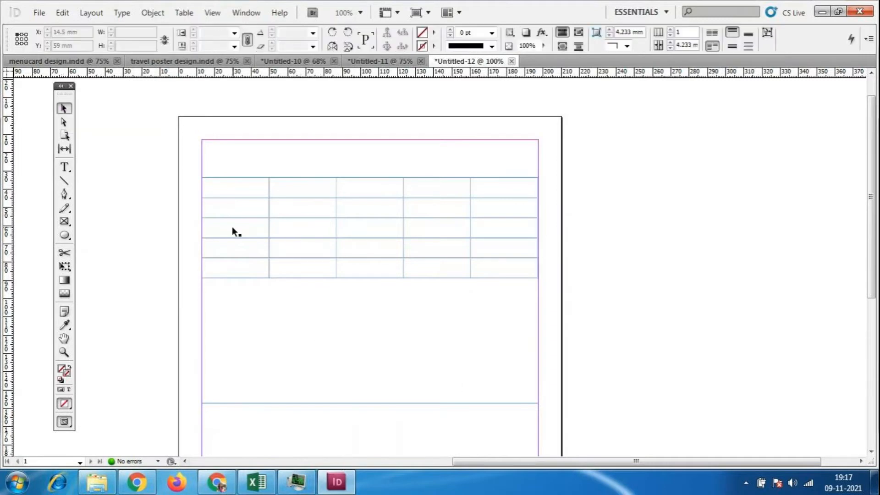
pyautogui.click(231, 227)
pyautogui.doubleClick(314, 192)
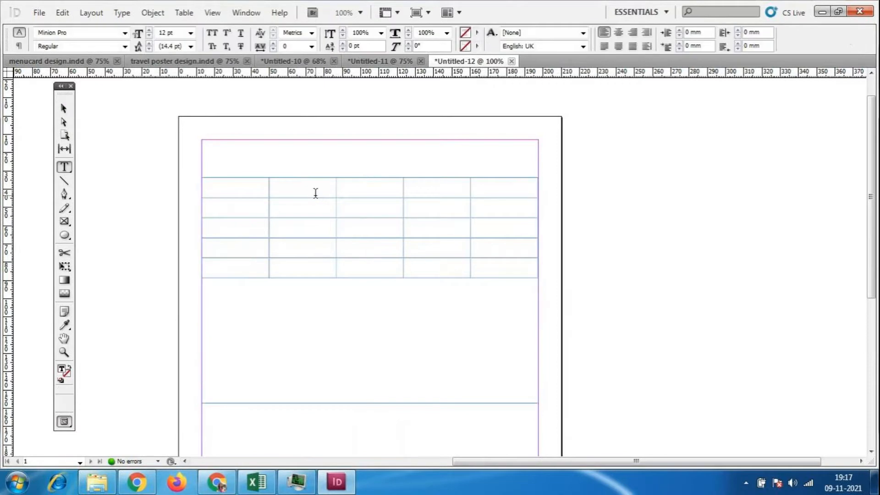
pyautogui.click(64, 108)
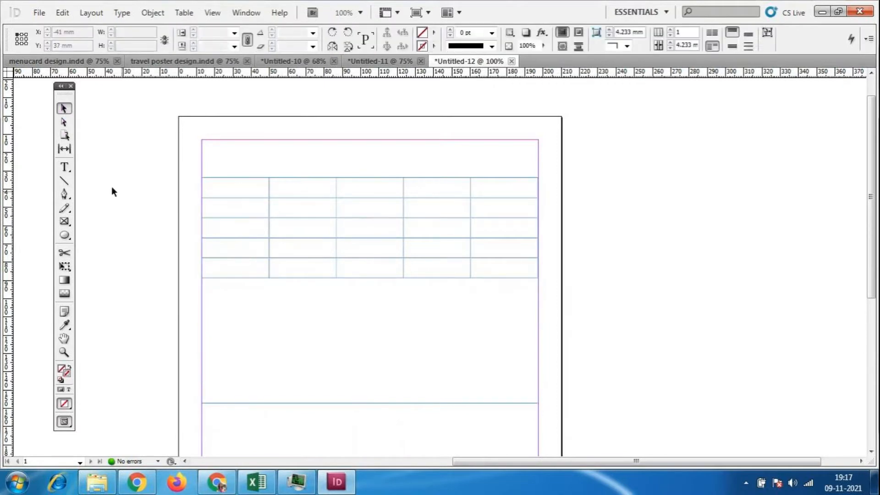
pyautogui.click(414, 279)
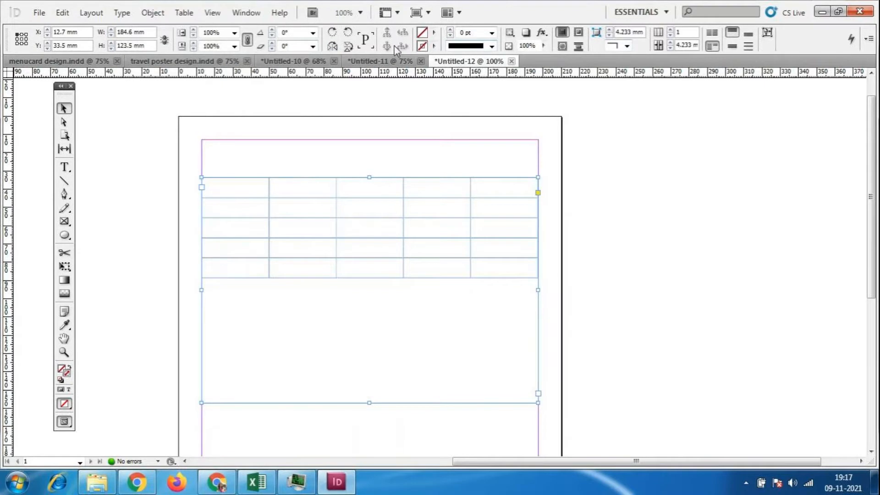
pyautogui.click(662, 300)
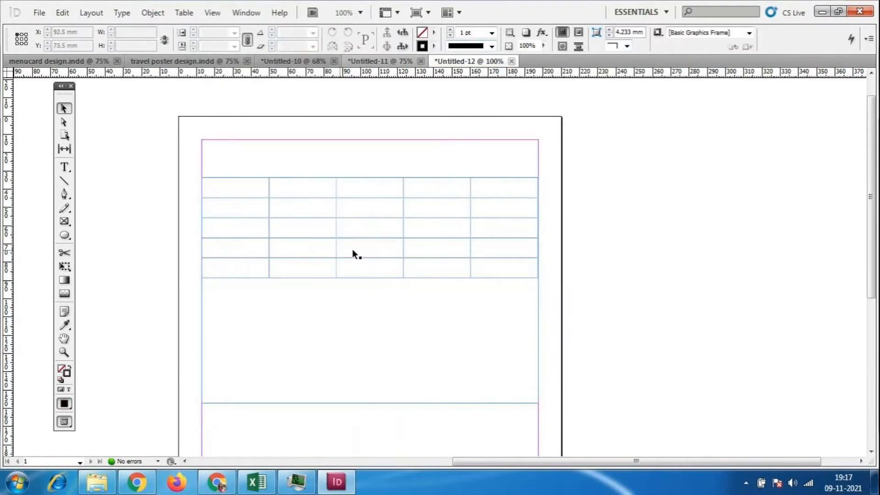
# - Select all cells of the table and increase the number of rows to 17
pyautogui.doubleClick(254, 248)
pyautogui.moveTo(211, 188); pyautogui.dragTo(613, 301)
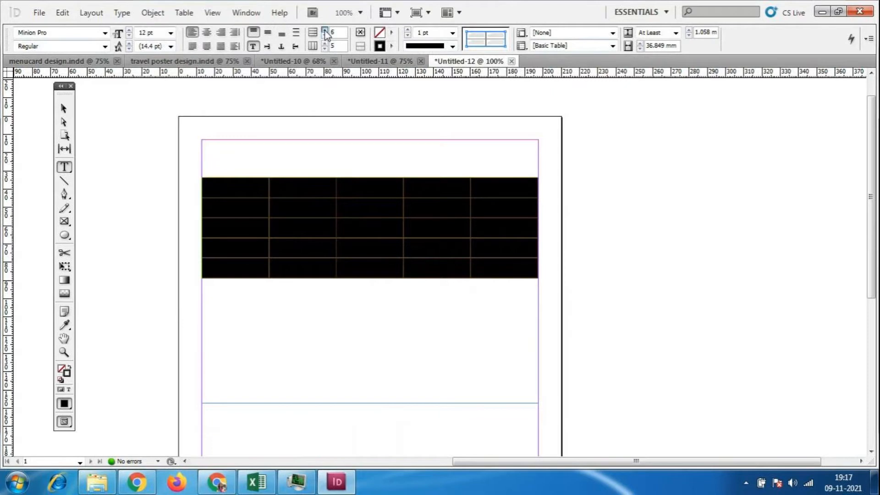
pyautogui.click(325, 30)
pyautogui.click(325, 30)
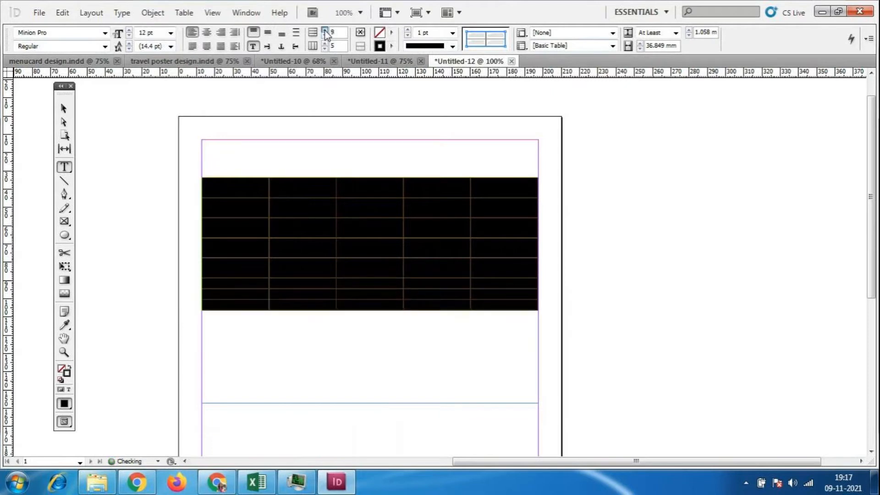
pyautogui.click(325, 30)
pyautogui.click(324, 31)
pyautogui.click(325, 30)
pyautogui.click(325, 31)
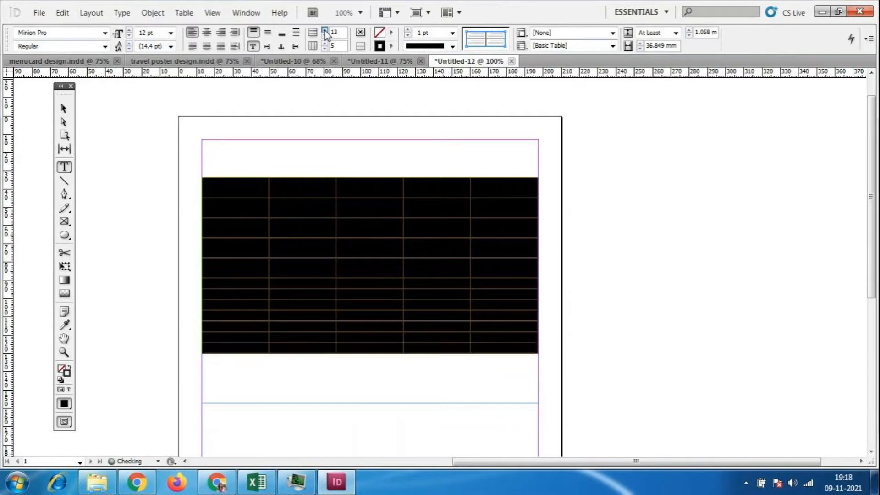
pyautogui.click(325, 31)
pyautogui.click(325, 30)
pyautogui.click(325, 31)
pyautogui.click(325, 30)
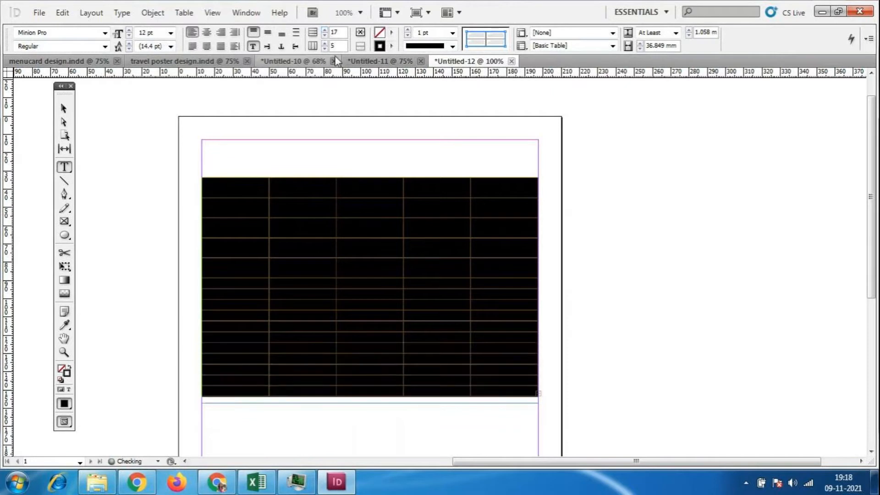
# - Increase the table's number of columns to 8, and reduce it to 7, accepting the column deletion
pyautogui.click(325, 43)
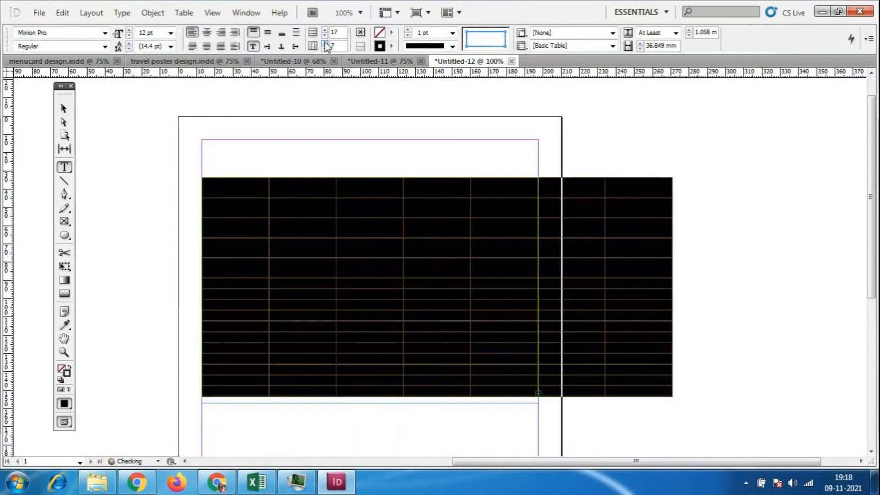
pyautogui.click(325, 43)
pyautogui.click(324, 49)
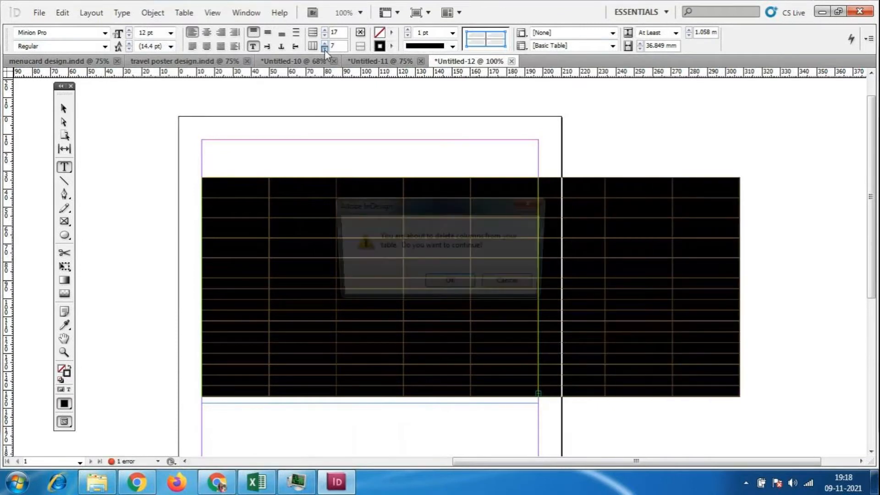
pyautogui.click(513, 285)
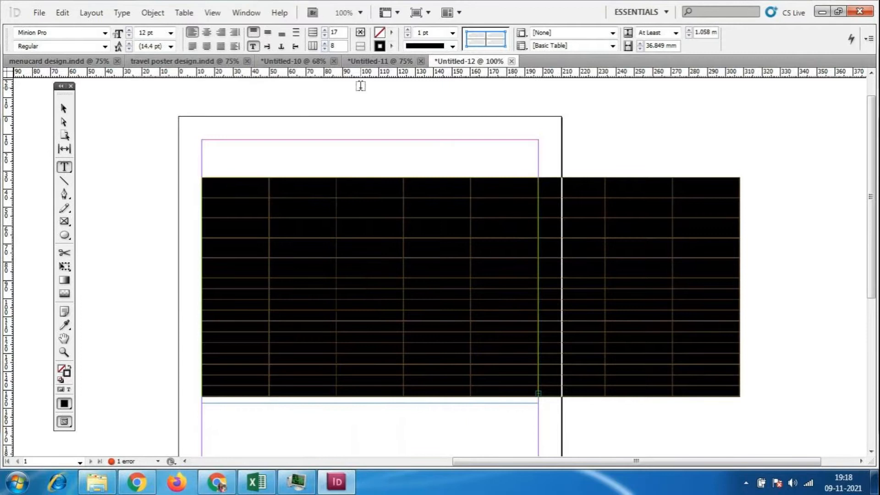
pyautogui.click(325, 49)
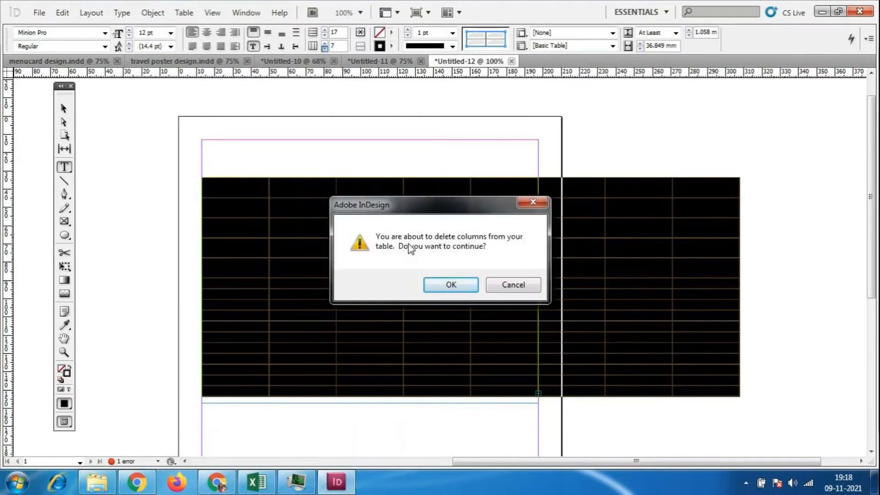
pyautogui.click(466, 286)
# - Set the table's number of columns to 5 and accept deleting the surplus columns
pyautogui.moveTo(338, 46); pyautogui.dragTo(255, 43)
pyautogui.write('5')
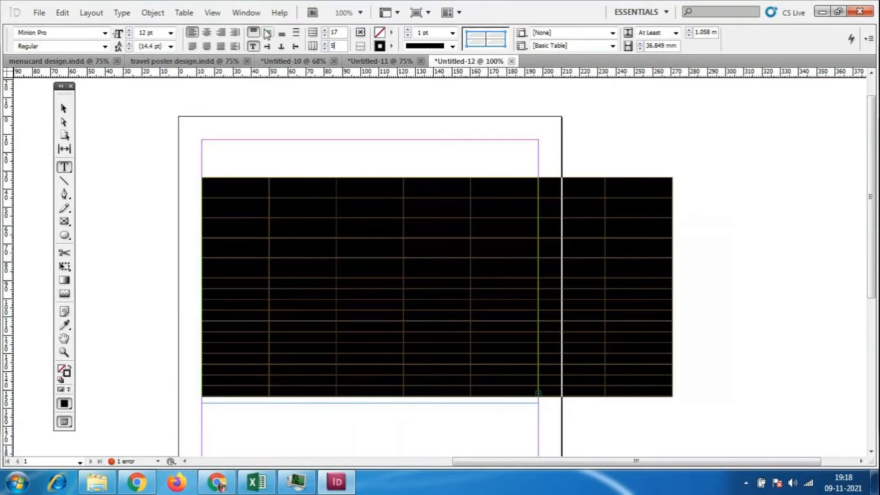
pyautogui.press('Return')
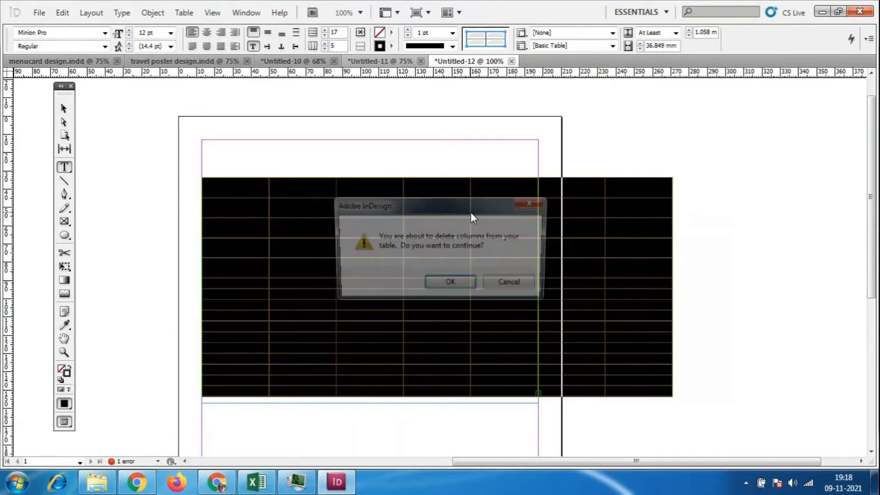
pyautogui.click(449, 285)
# - Select the text frame holding the table and switch to the GoToMeeting session in the browser
pyautogui.click(63, 108)
pyautogui.click(80, 128)
pyautogui.click(391, 300)
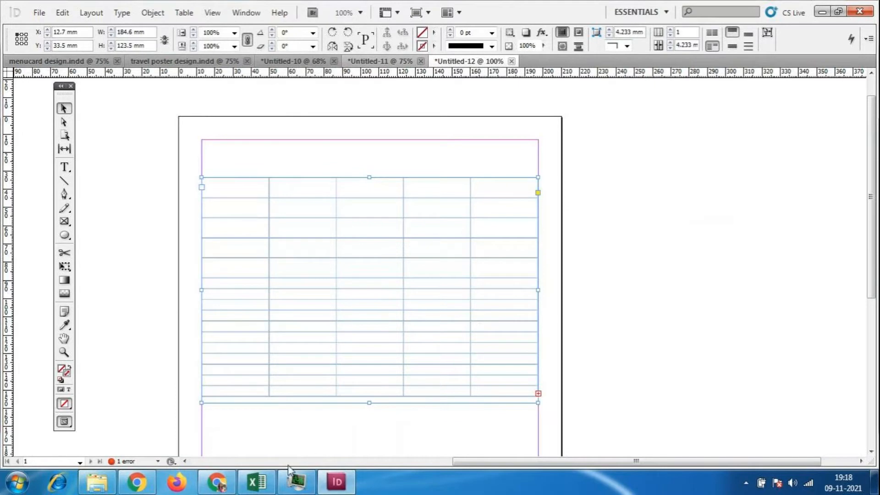
pyautogui.click(217, 482)
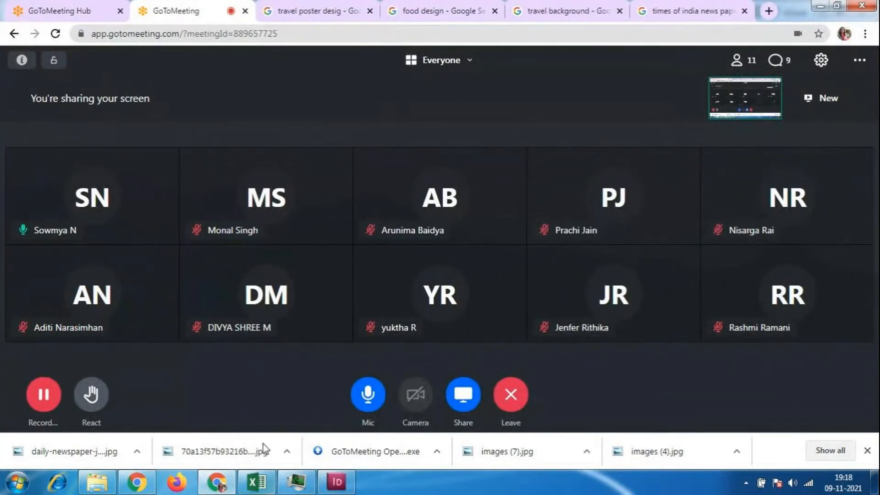
# - Return to the InDesign document and fill all of the table's cells with cyan
pyautogui.click(204, 488)
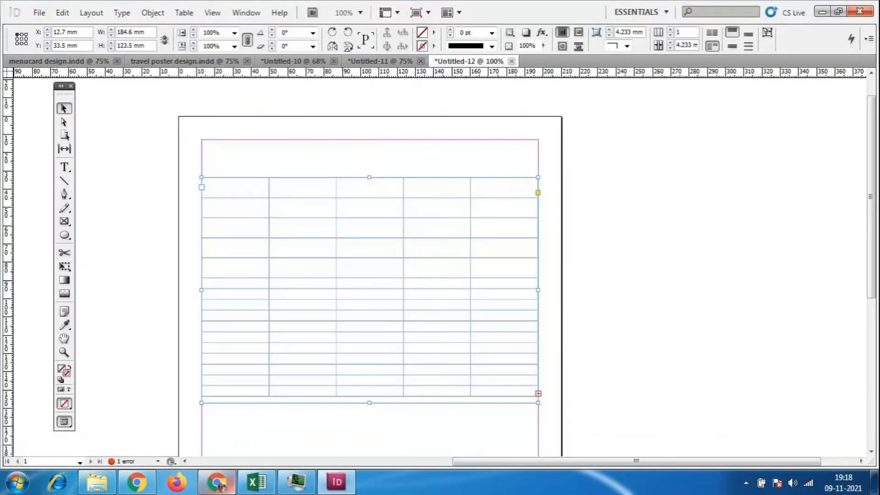
pyautogui.doubleClick(243, 204)
pyautogui.moveTo(221, 185)
pyautogui.mouseDown()
pyautogui.moveTo(256, 205)
pyautogui.moveTo(255, 397)
pyautogui.moveTo(534, 397)
pyautogui.mouseUp()
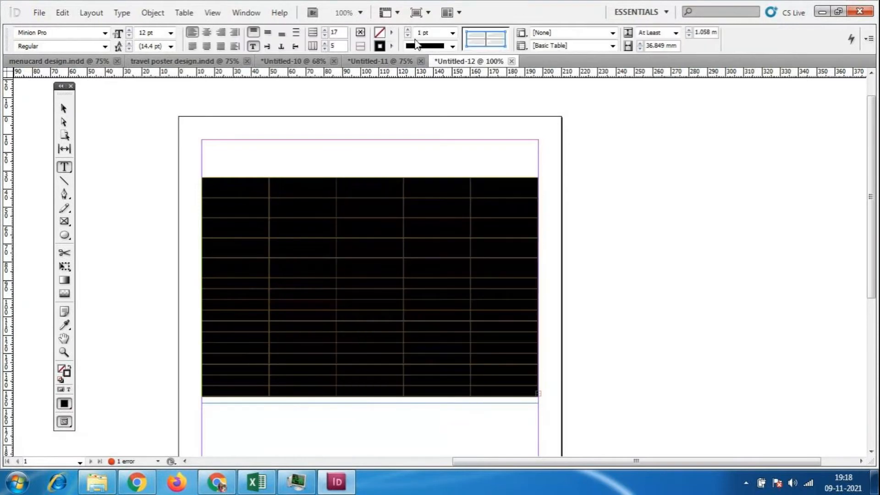
pyautogui.click(391, 34)
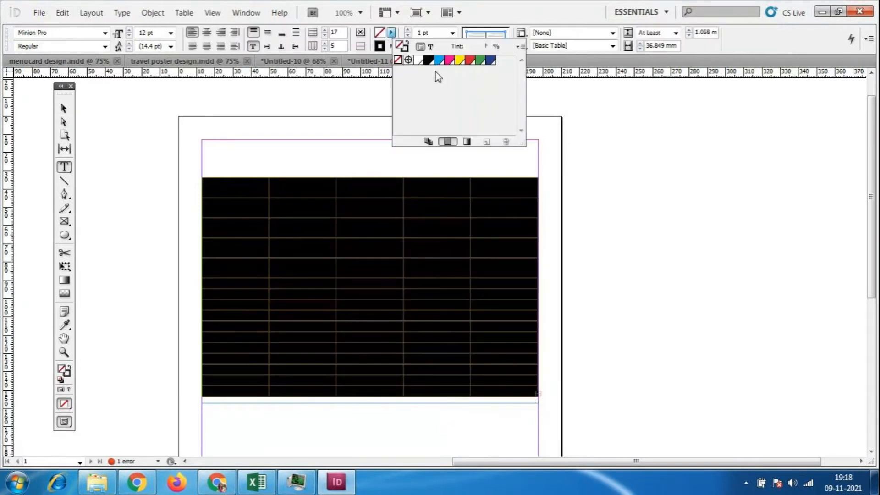
pyautogui.click(440, 62)
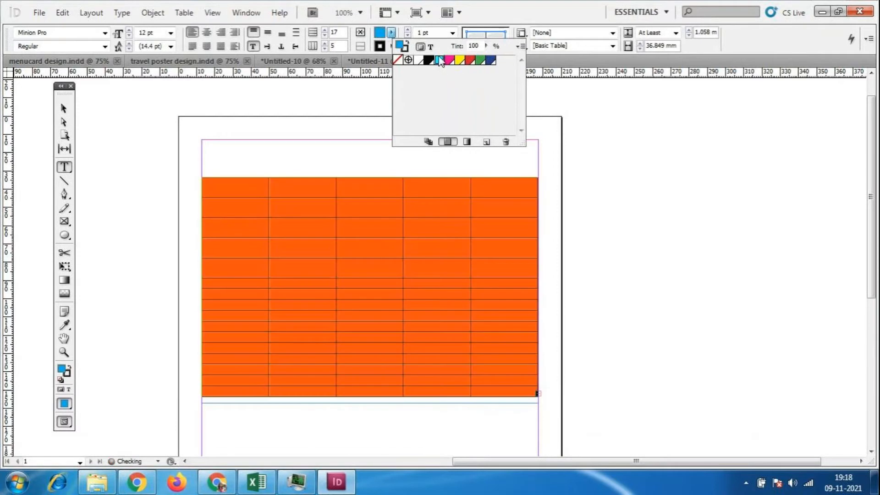
pyautogui.click(376, 293)
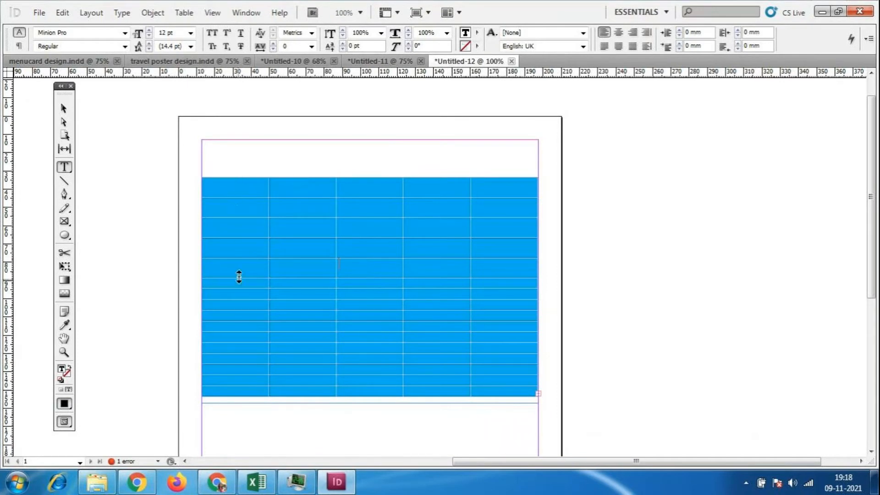
# - Practise selecting single whole columns of the table and fill the second column with red
pyautogui.click(233, 178)
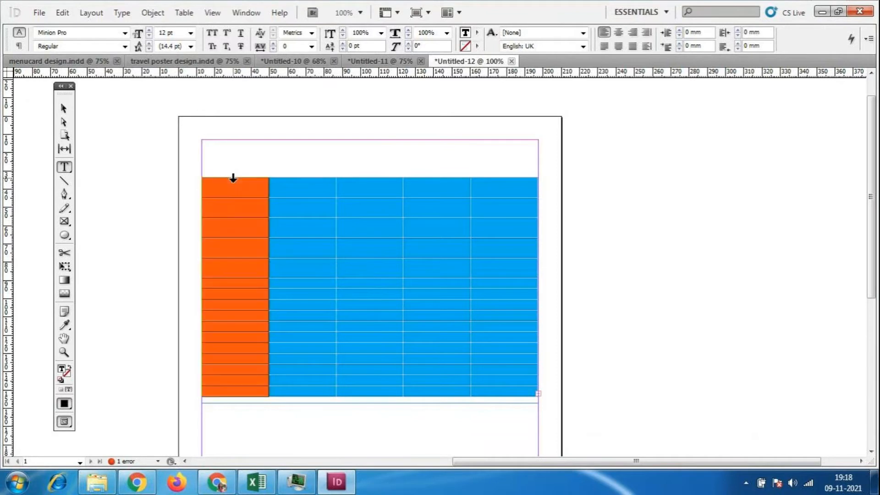
pyautogui.click(308, 179)
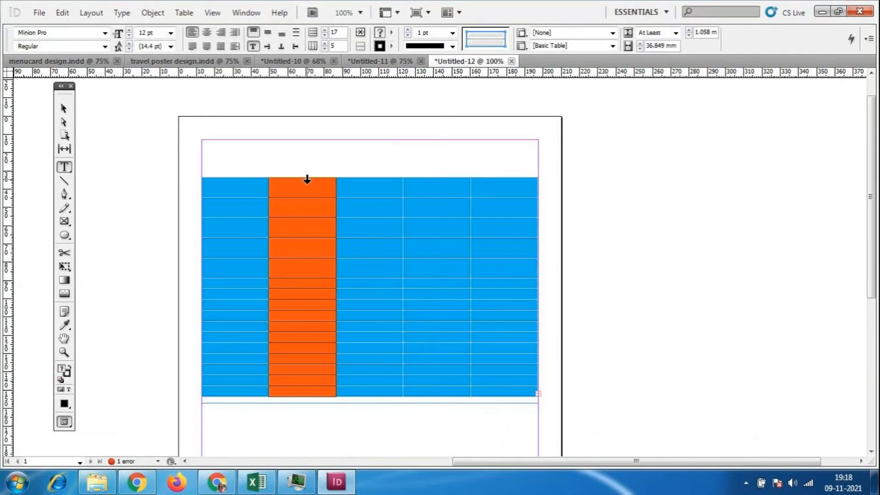
pyautogui.click(373, 178)
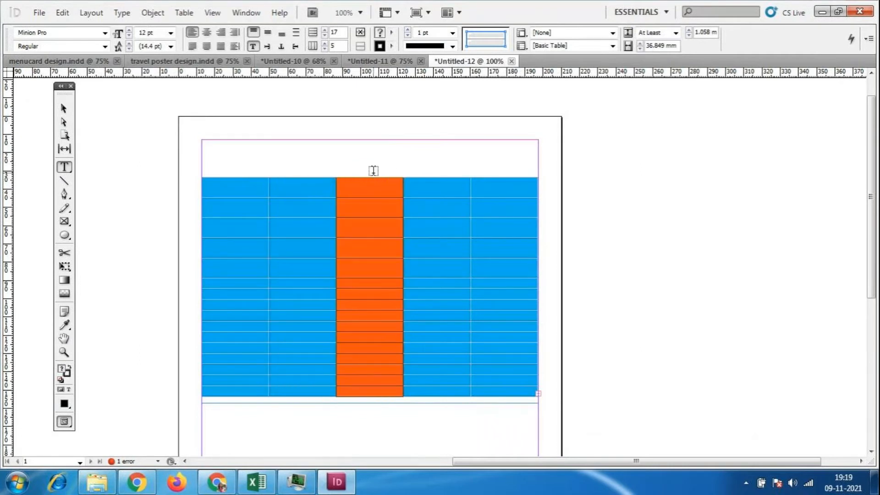
pyautogui.click(298, 177)
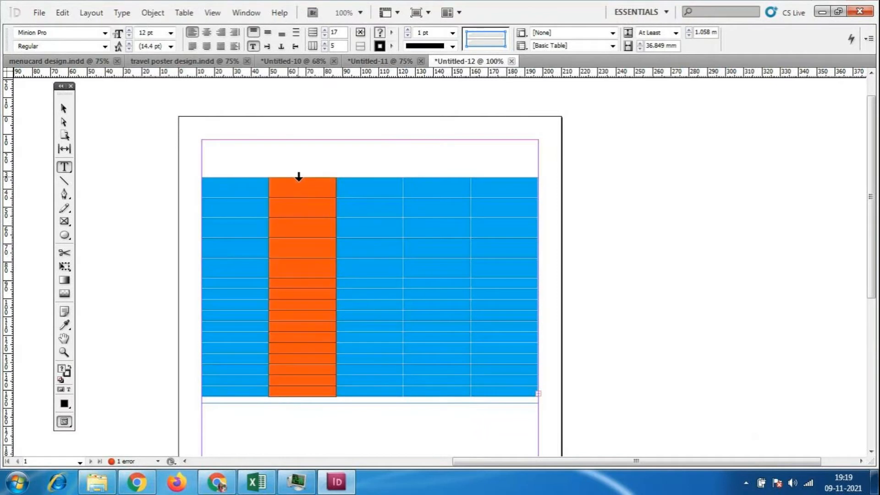
pyautogui.click(453, 33)
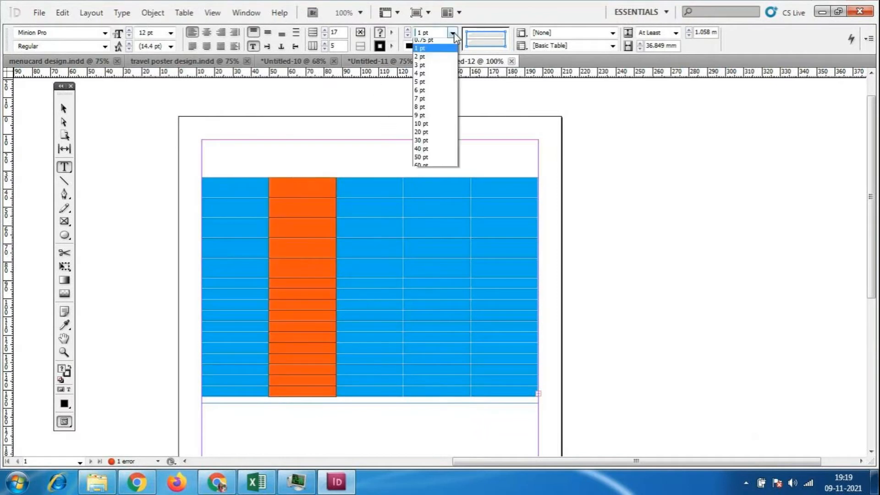
pyautogui.click(453, 34)
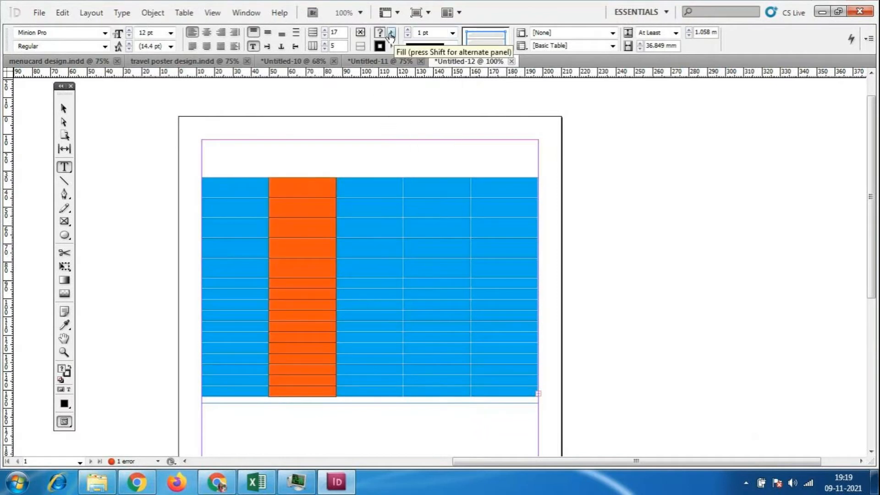
pyautogui.click(391, 33)
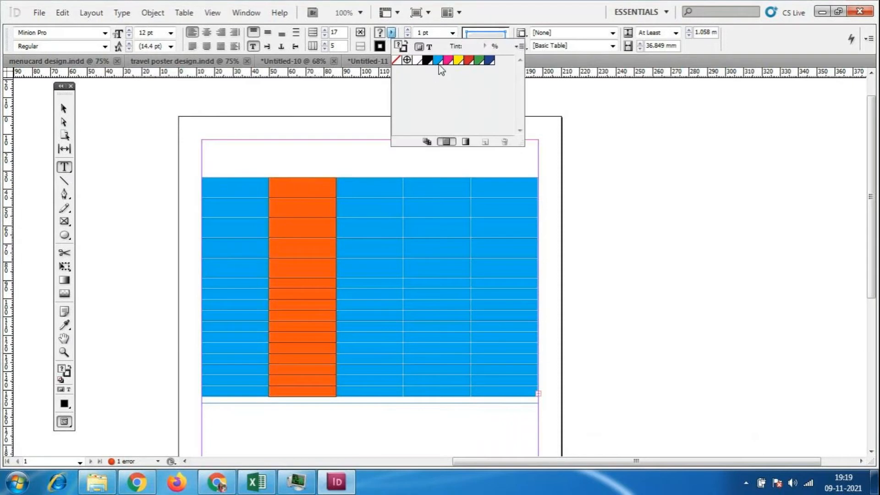
pyautogui.click(472, 61)
pyautogui.click(401, 231)
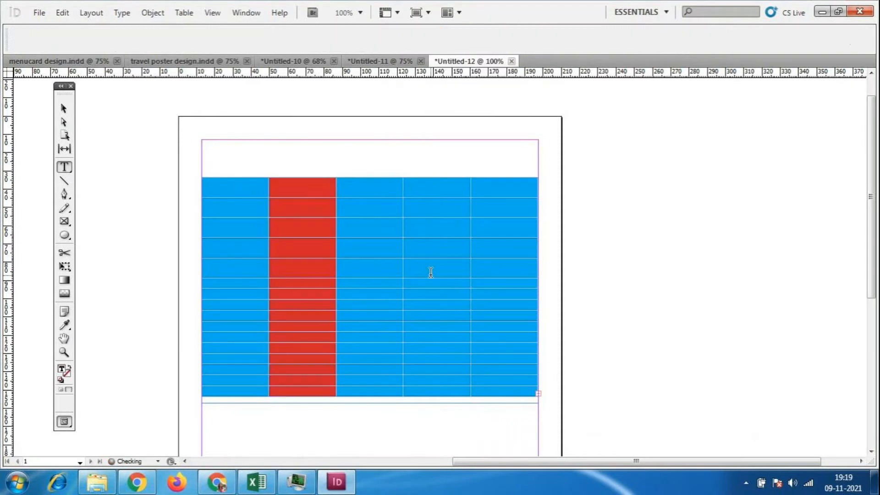
# - Fill the table's entire third column with green
pyautogui.click(364, 177)
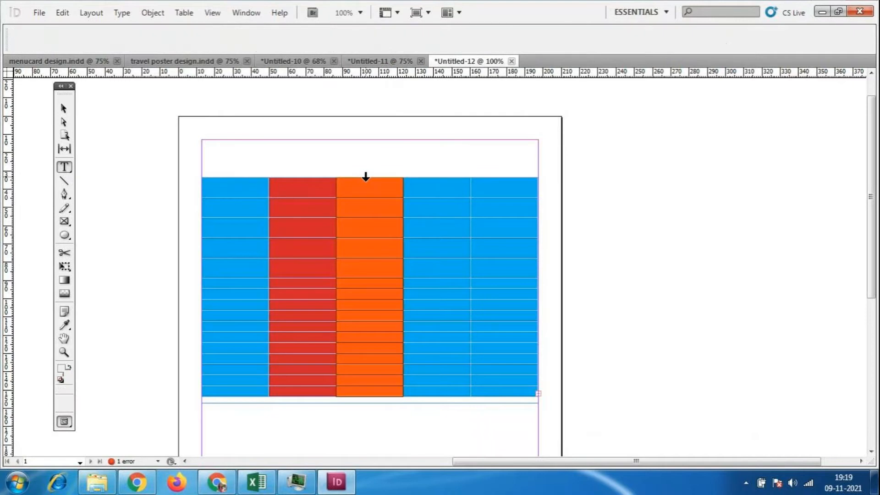
pyautogui.click(391, 33)
pyautogui.click(480, 60)
pyautogui.click(497, 287)
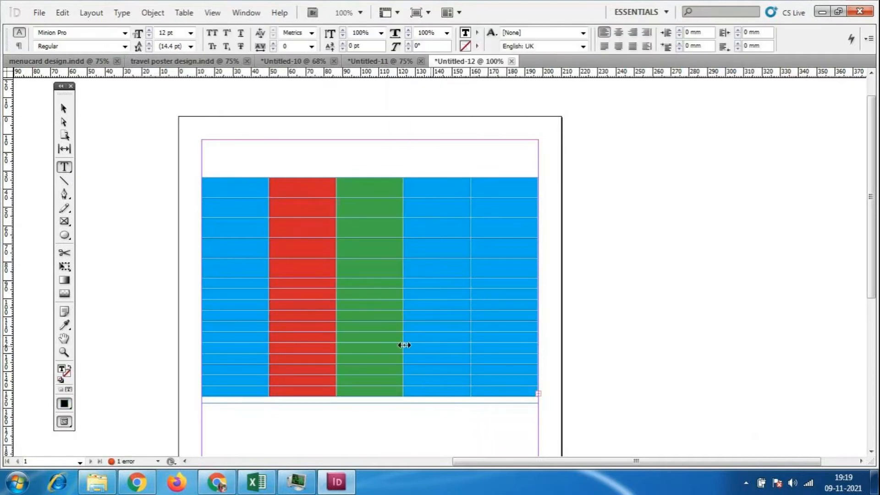
# - Select the table's whole second row and fill it with yellow
pyautogui.click(202, 209)
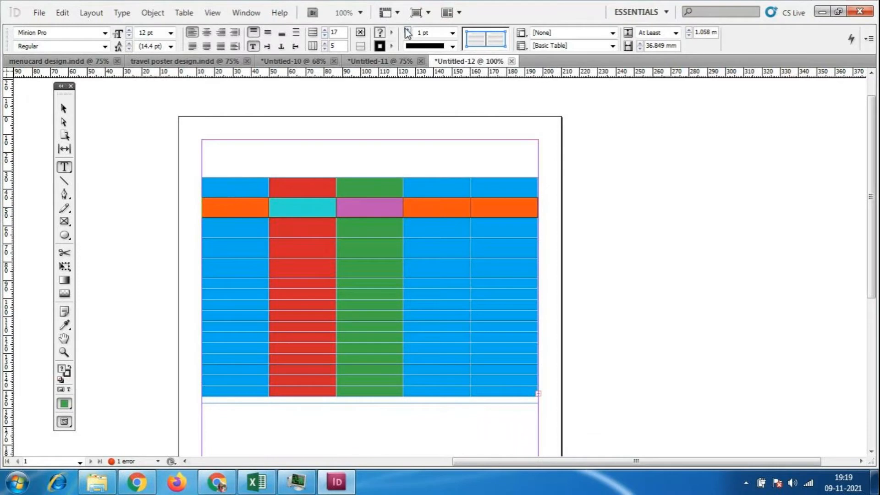
pyautogui.click(391, 33)
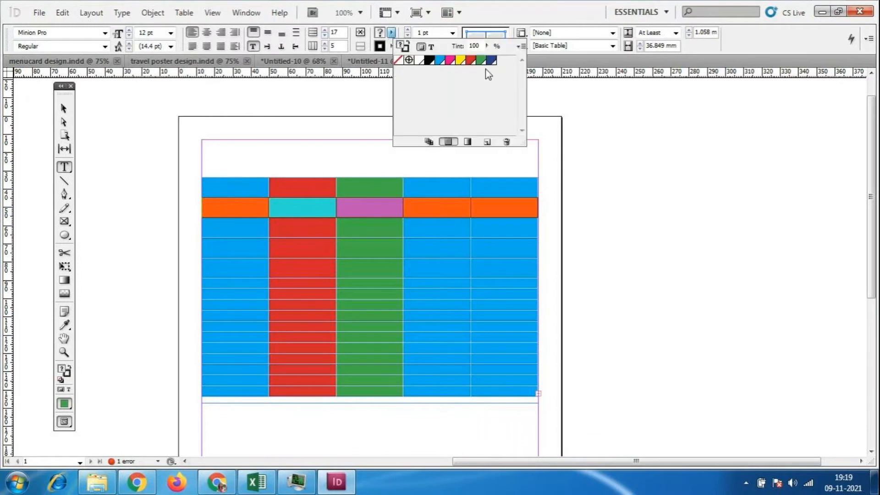
pyautogui.click(461, 61)
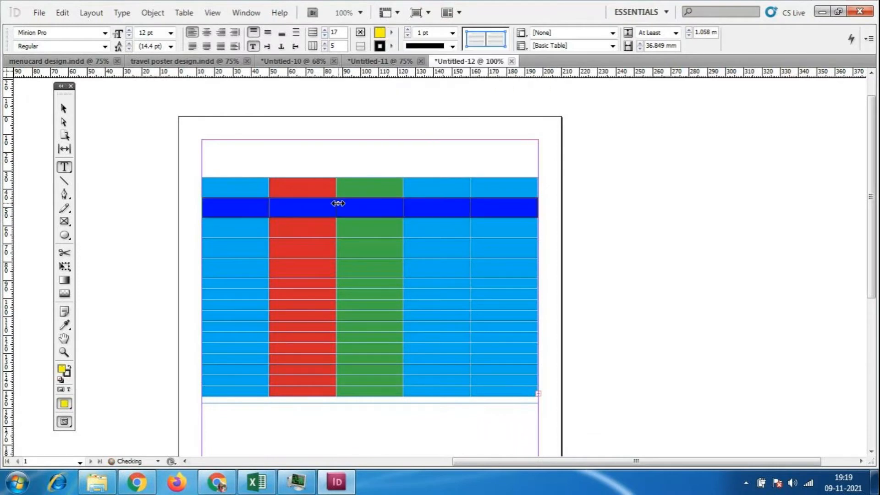
pyautogui.click(289, 261)
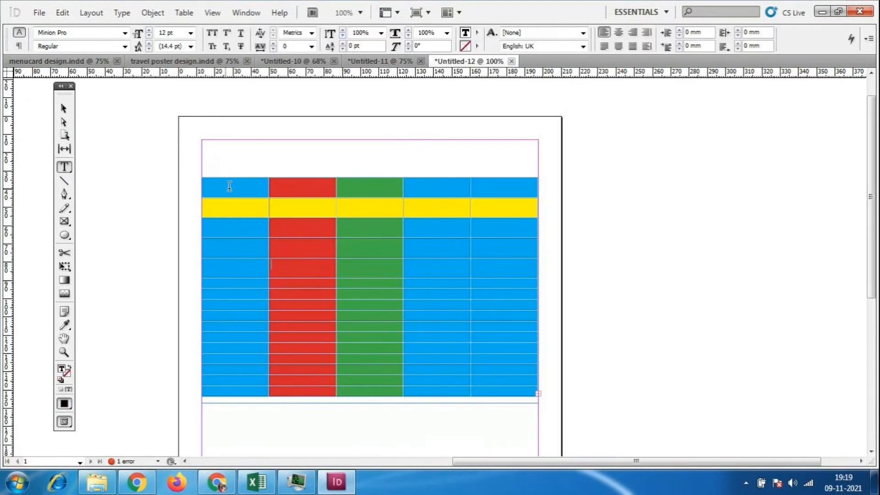
# - Fill the table's whole first row with yellow
pyautogui.click(203, 192)
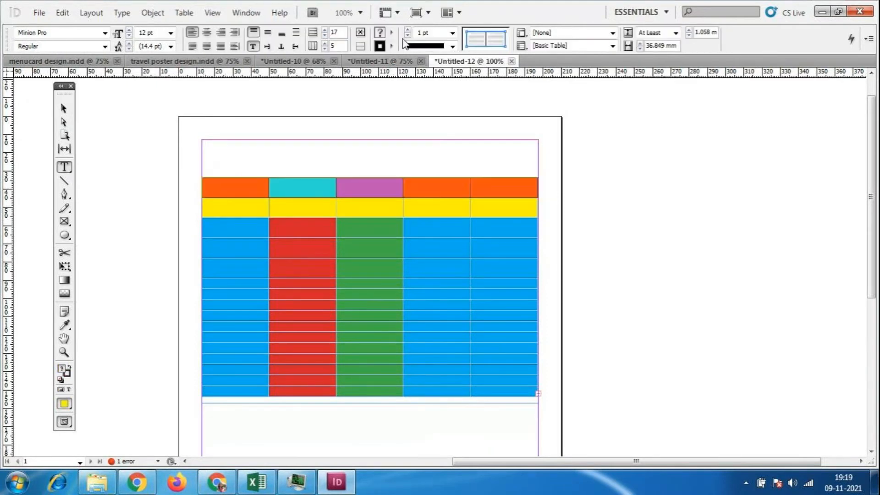
pyautogui.click(391, 32)
pyautogui.click(461, 60)
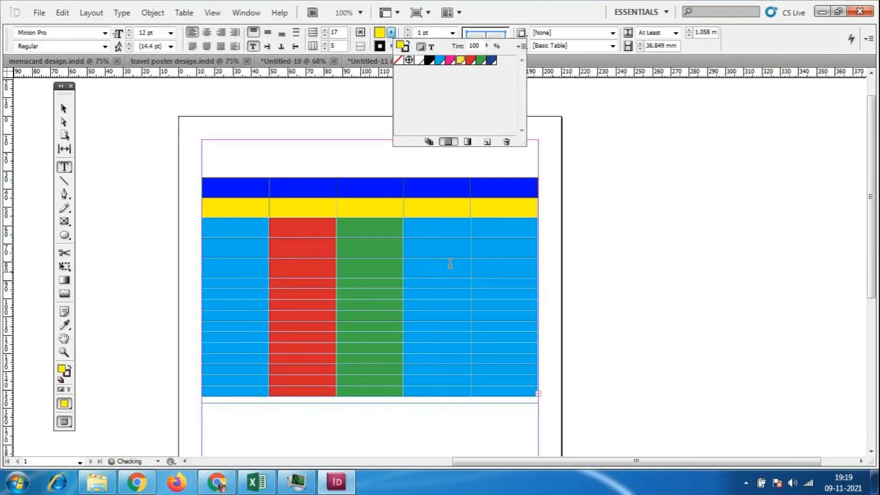
pyautogui.click(356, 273)
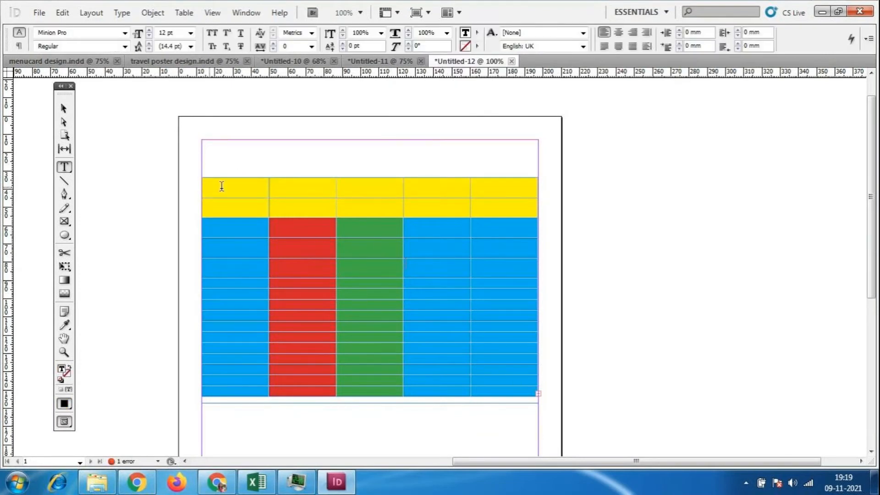
# - Select all table cells and give the table a dark blue border stroke with a weight of 10 pt
pyautogui.moveTo(209, 183); pyautogui.dragTo(517, 399)
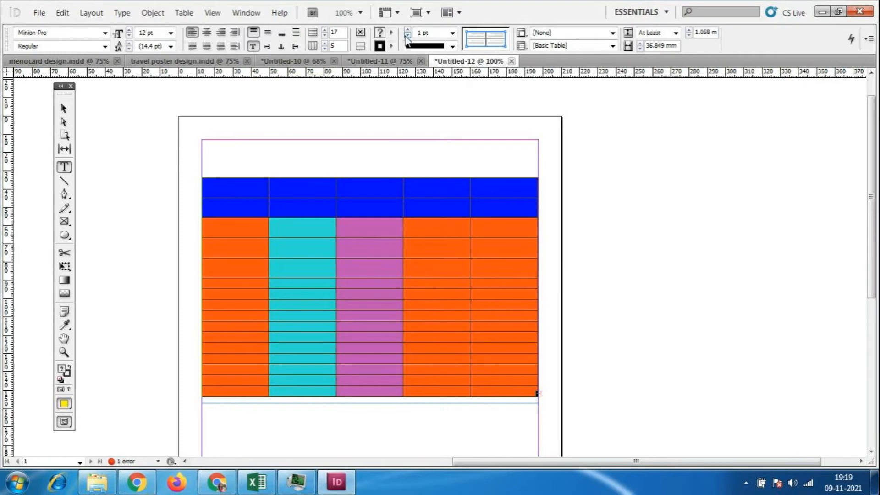
pyautogui.click(390, 46)
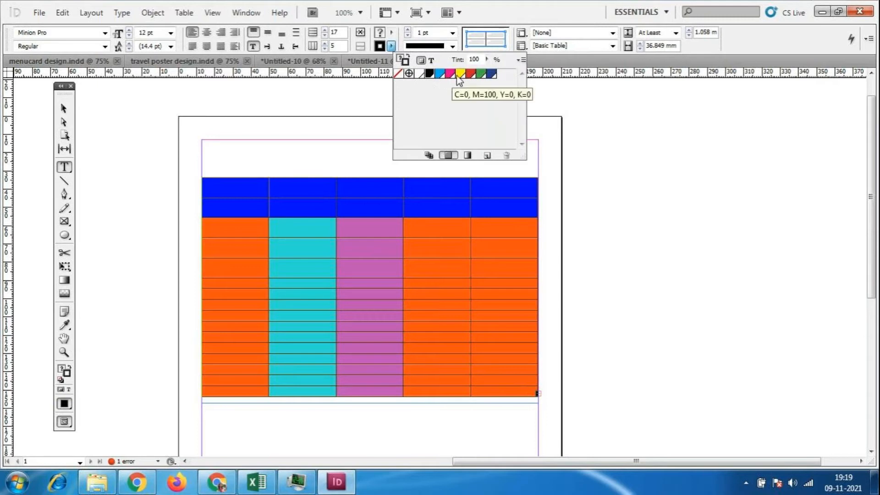
pyautogui.click(492, 75)
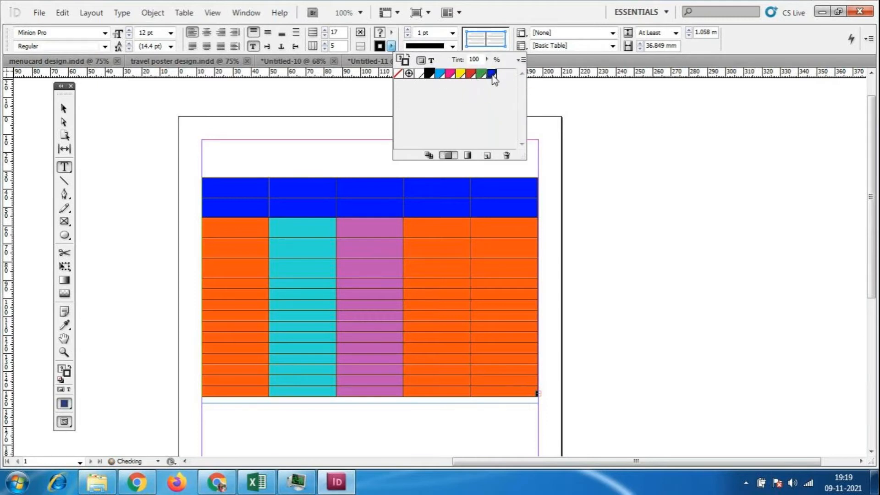
pyautogui.click(452, 33)
pyautogui.click(422, 152)
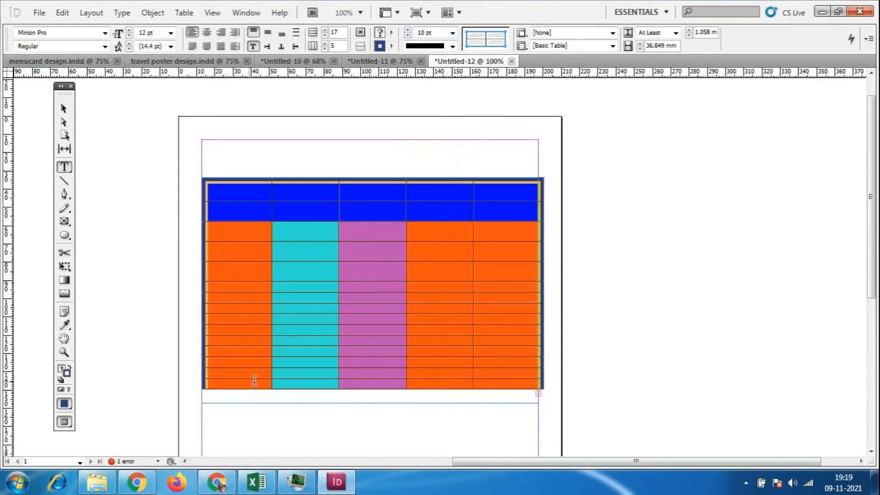
# - Try the White Diamond stroke type on the table border, settle on Thick - Thin - Thick, and deselect the table
pyautogui.click(452, 46)
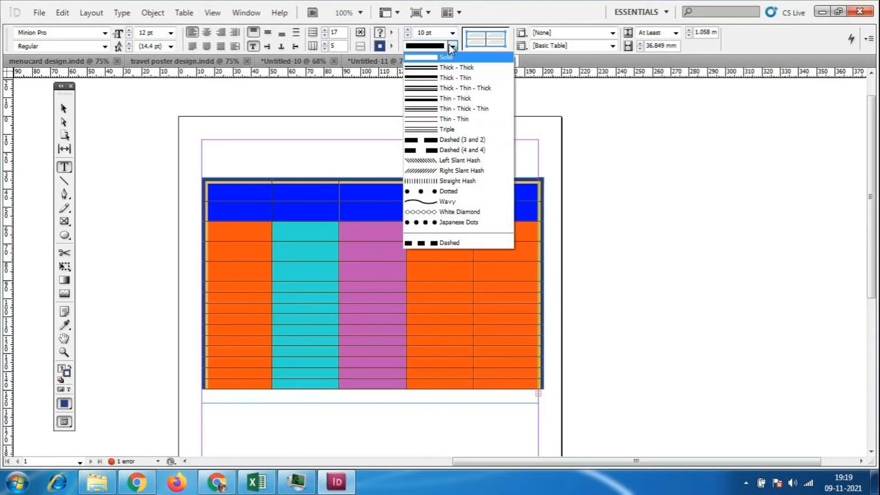
pyautogui.click(445, 212)
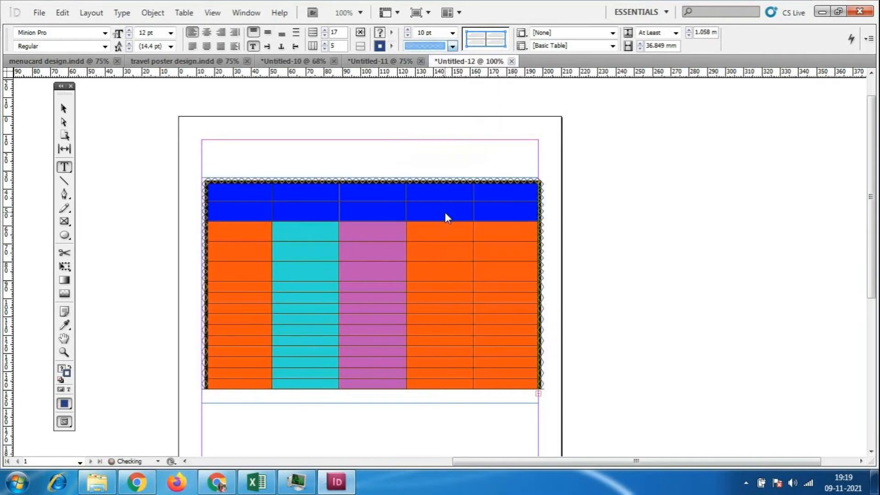
pyautogui.click(452, 46)
pyautogui.click(436, 86)
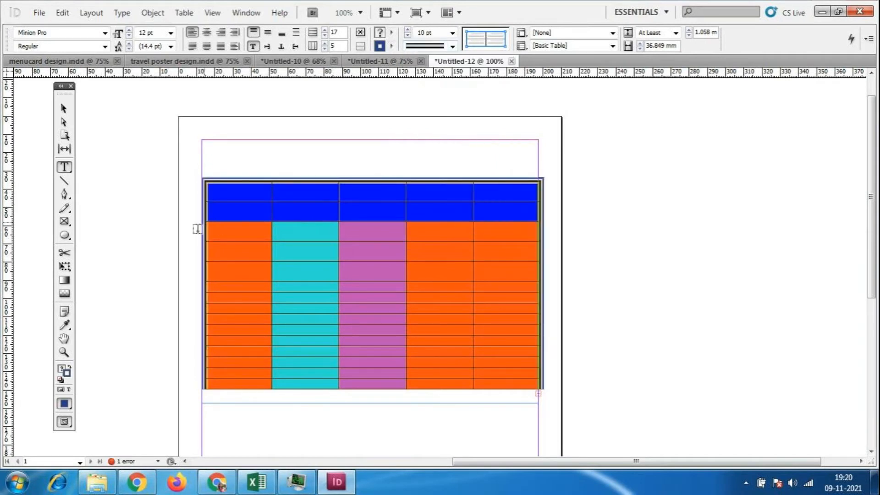
pyautogui.click(64, 109)
pyautogui.click(137, 140)
pyautogui.click(447, 343)
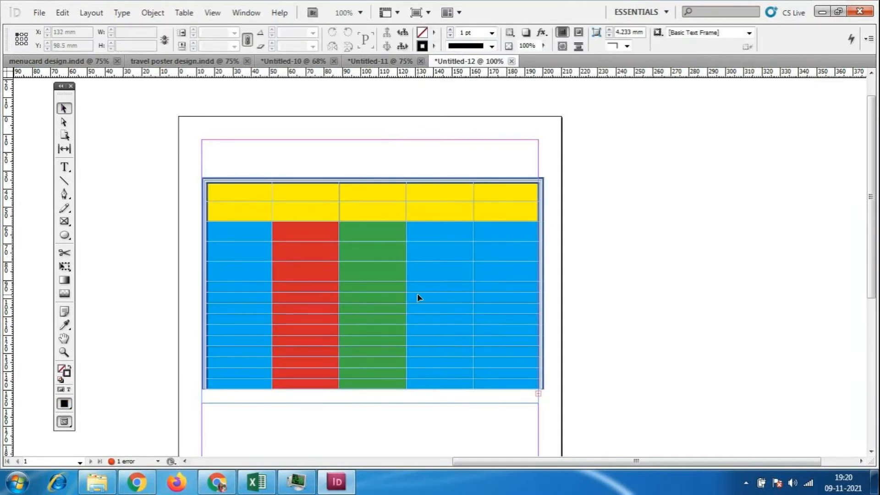
# - Select all visible cells below the two yellow rows and fill them with cyan
pyautogui.doubleClick(245, 219)
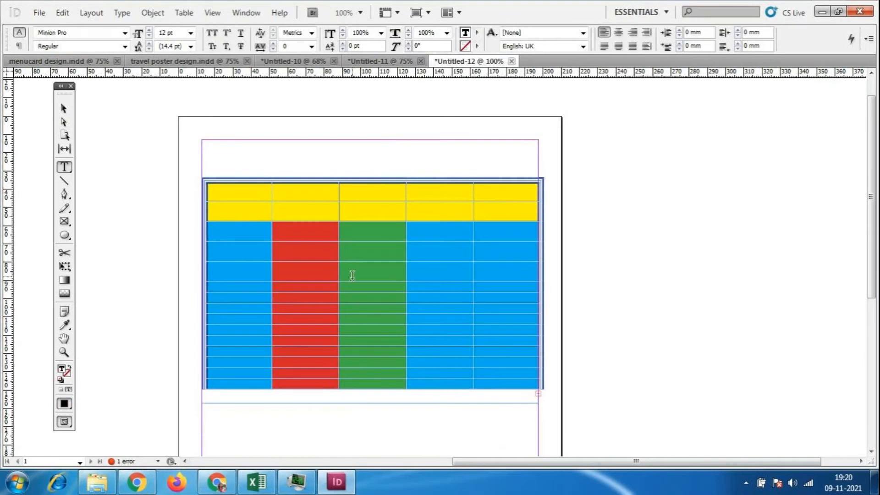
pyautogui.hotkey('ctrl', '=')
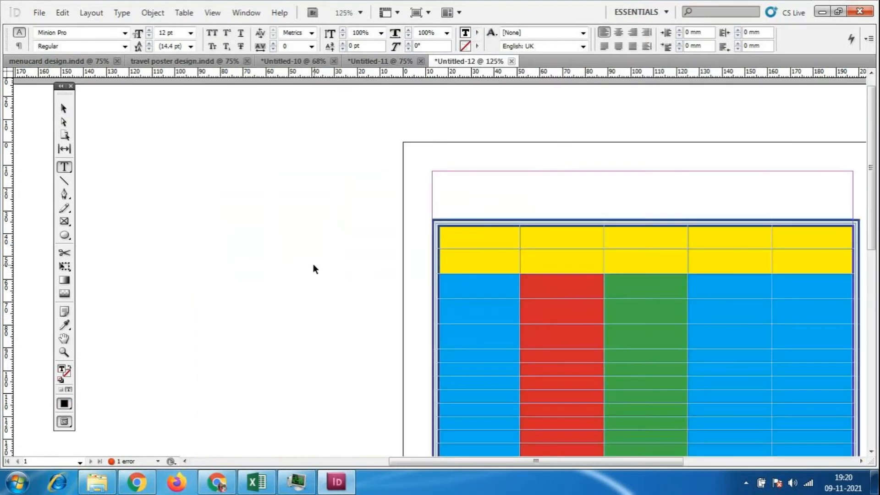
pyautogui.moveTo(569, 461); pyautogui.dragTo(634, 461)
pyautogui.scroll(-3, 269, 196)
pyautogui.moveTo(269, 197); pyautogui.dragTo(618, 369)
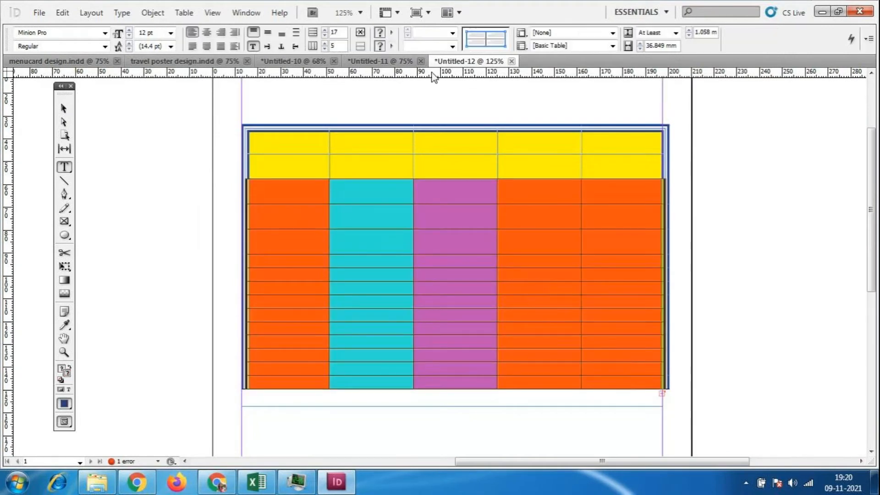
pyautogui.click(391, 33)
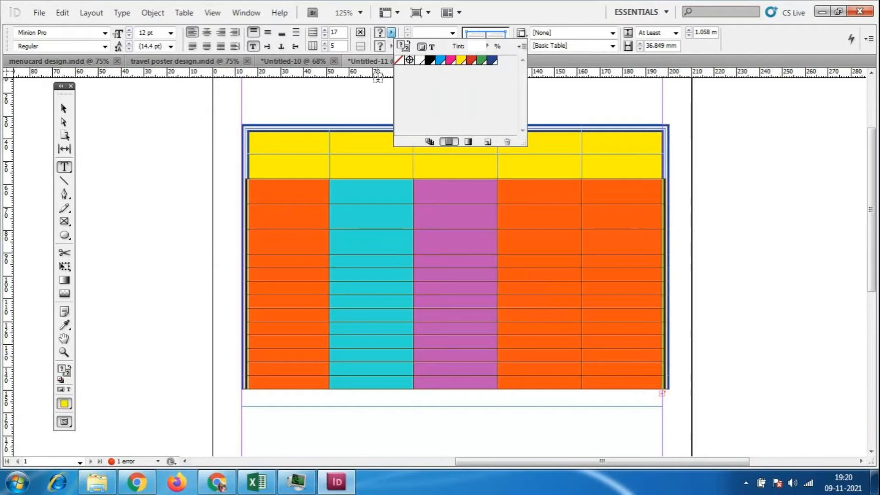
pyautogui.click(441, 60)
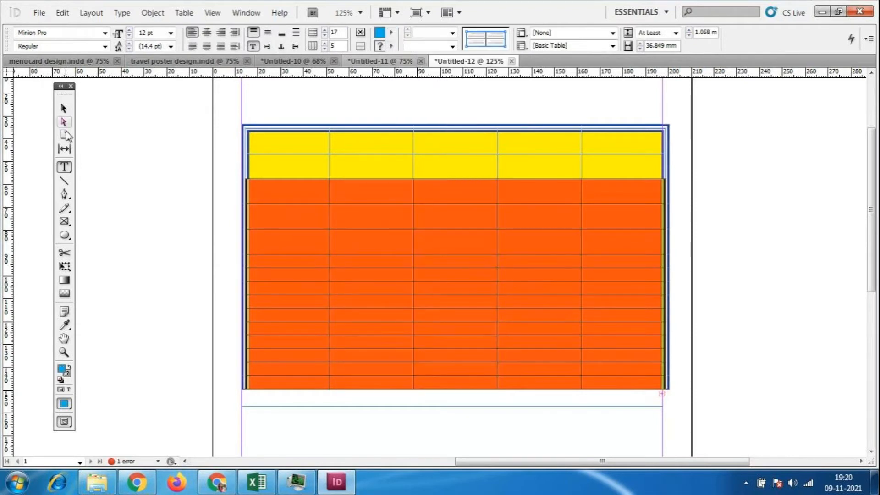
# - Deselect the cyan-filled cells and switch back to text editing in the table
pyautogui.click(65, 121)
pyautogui.click(174, 234)
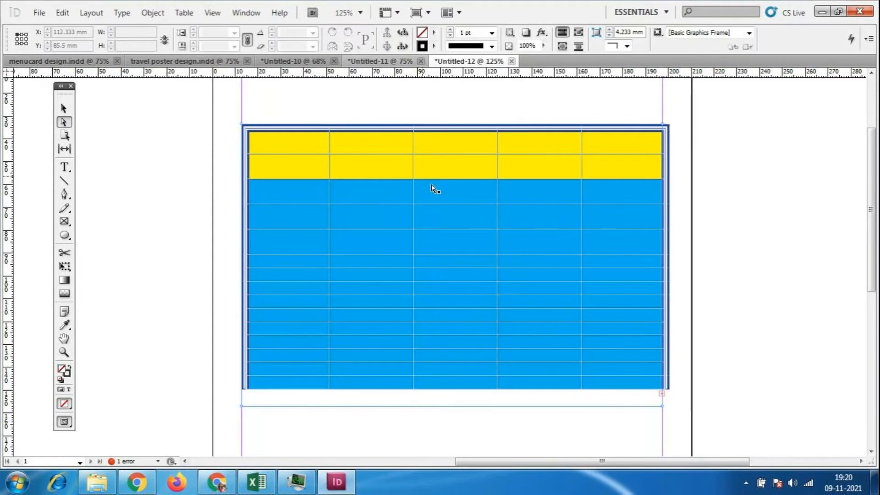
pyautogui.doubleClick(329, 161)
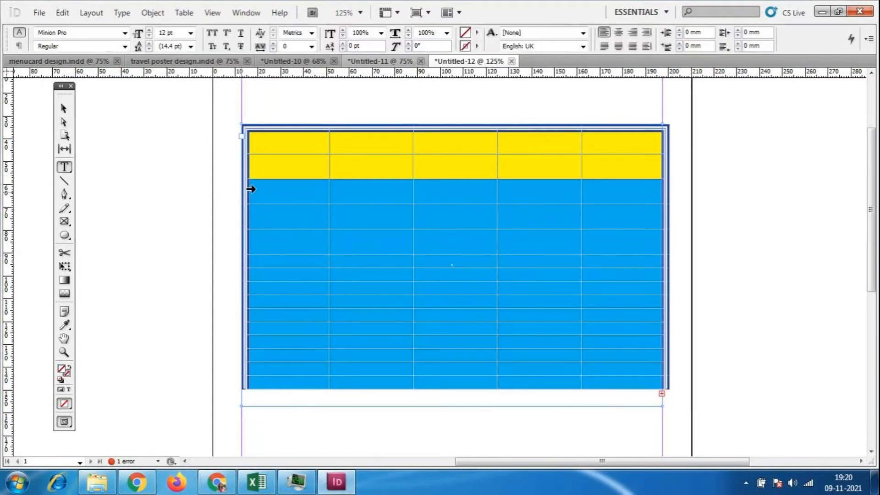
pyautogui.click(212, 194)
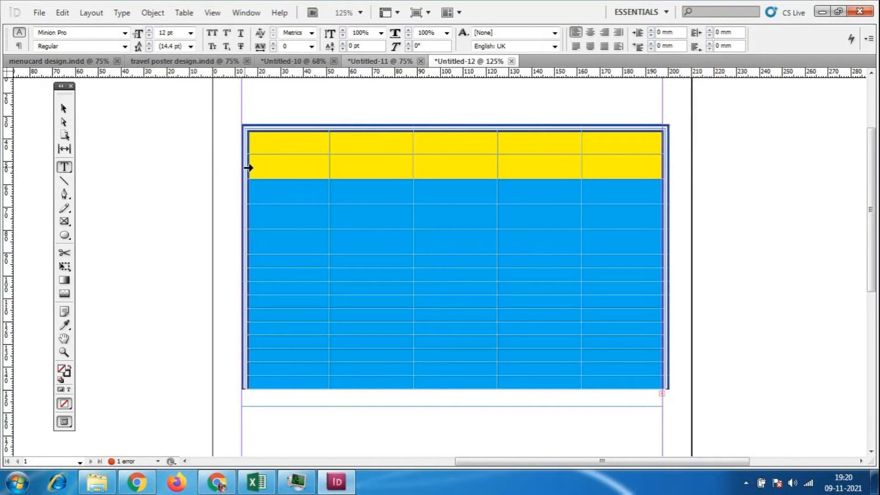
# - Merge the five cells of the table's second yellow row and undo the merge
pyautogui.click(241, 168)
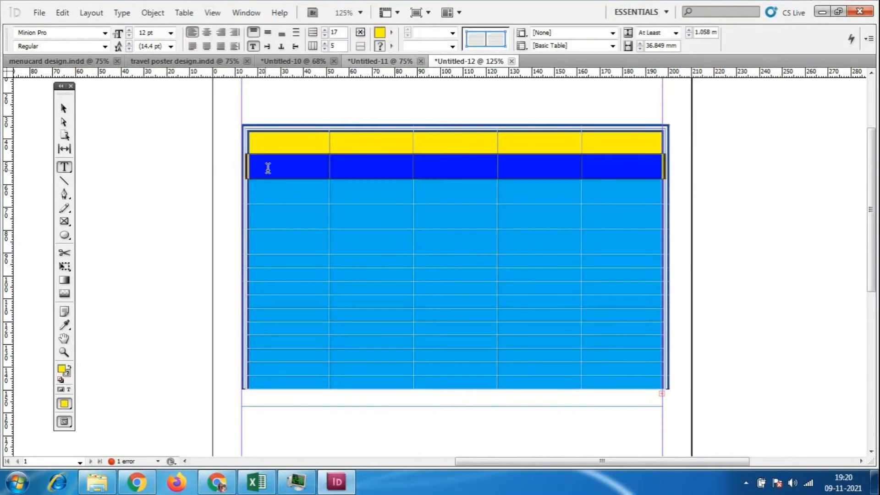
pyautogui.click(187, 16)
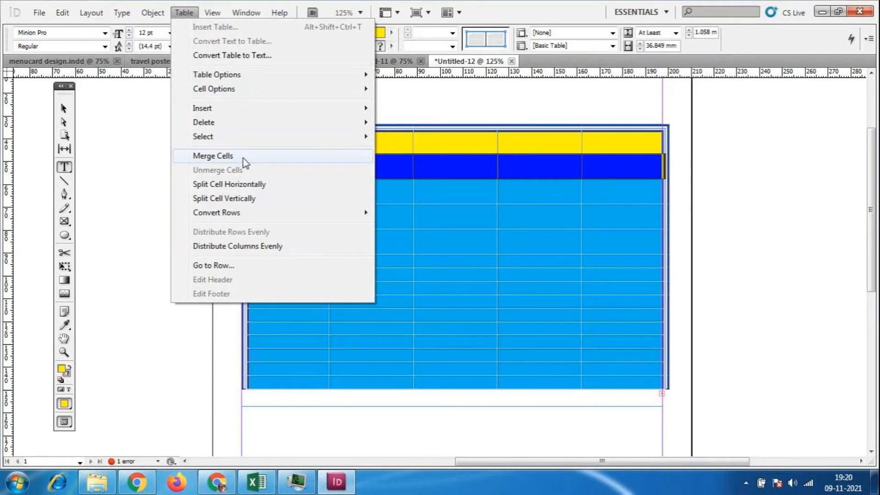
pyautogui.click(476, 174)
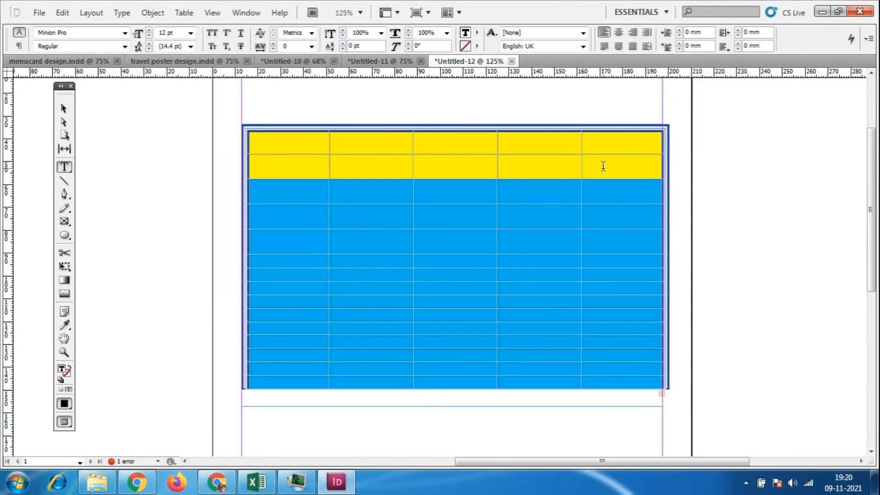
pyautogui.click(245, 172)
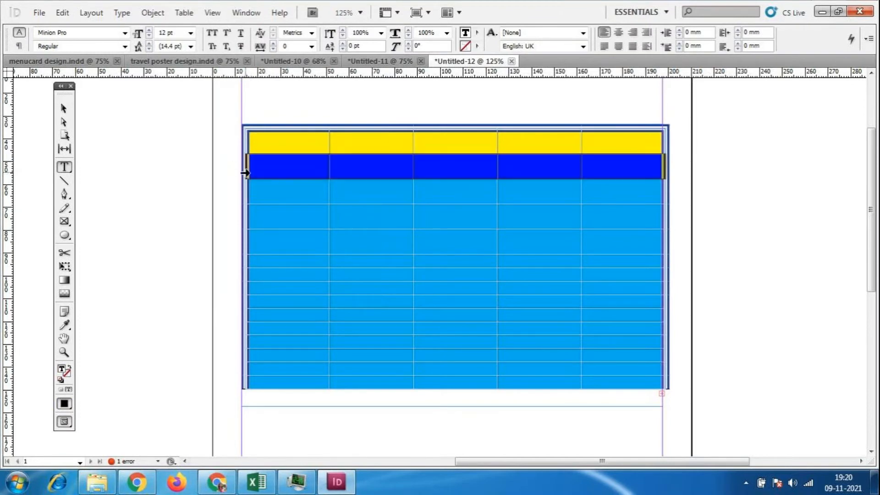
pyautogui.click(184, 13)
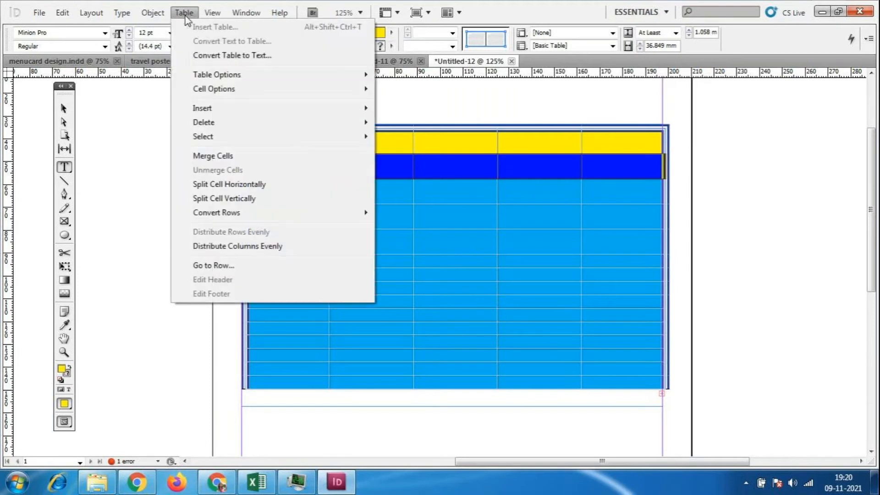
pyautogui.click(237, 160)
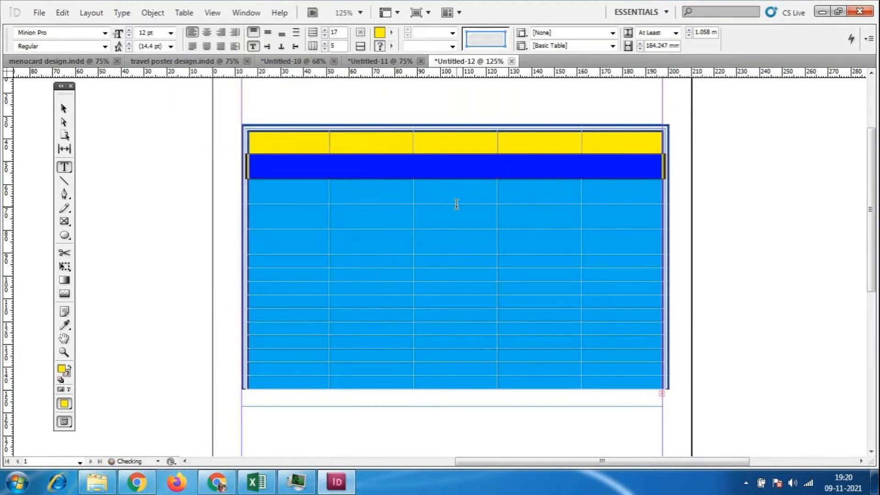
pyautogui.click(490, 224)
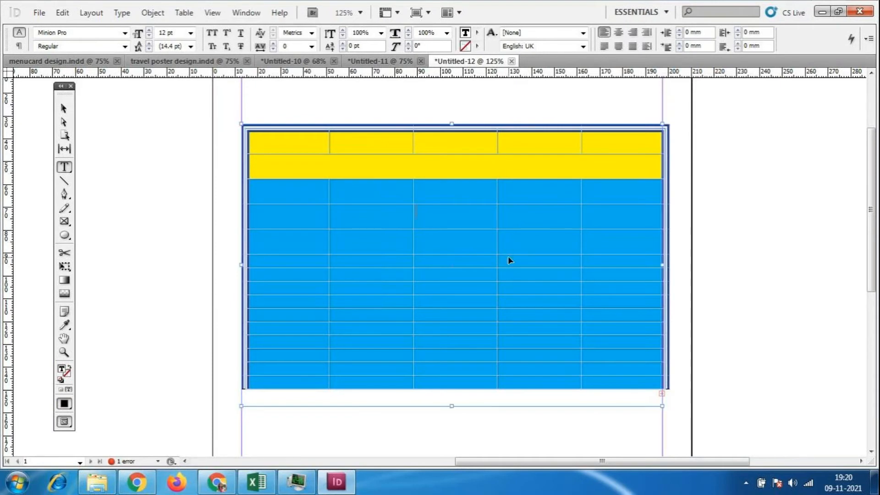
pyautogui.hotkey('ctrl', 'z')
# - Merge all five cells of the table's first yellow row into one cell and deselect it
pyautogui.click(393, 187)
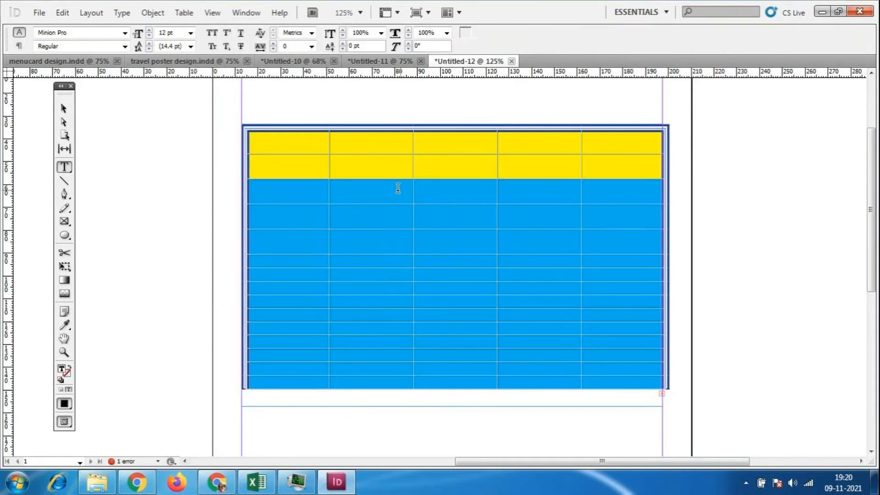
pyautogui.click(247, 140)
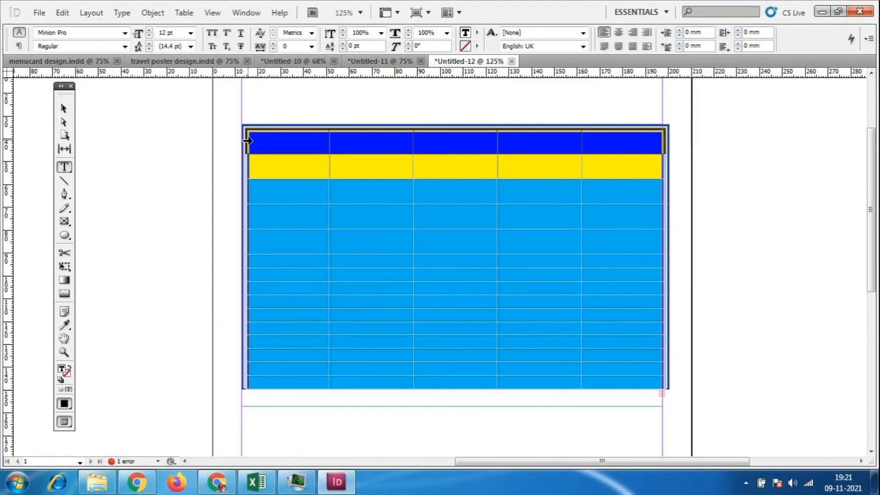
pyautogui.click(183, 13)
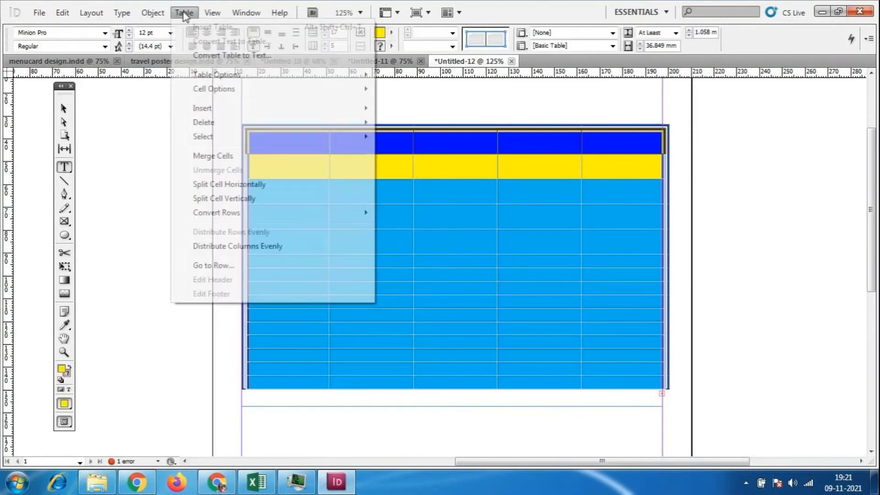
pyautogui.click(222, 157)
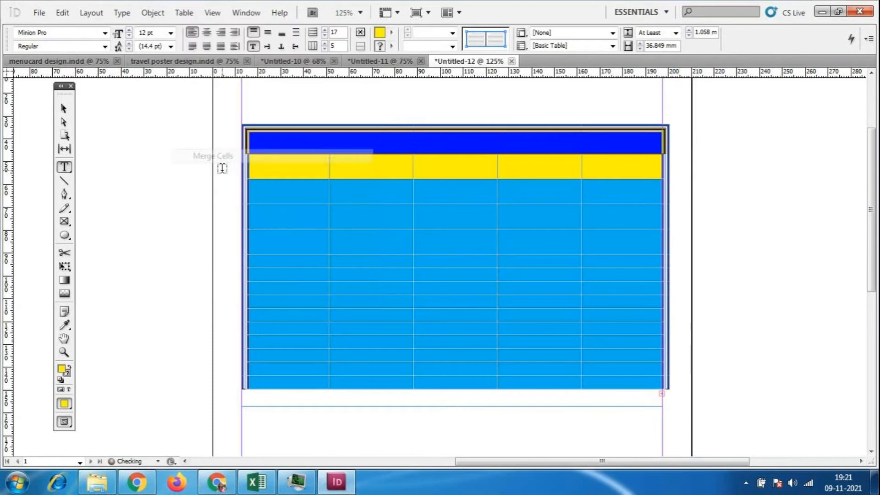
pyautogui.click(465, 232)
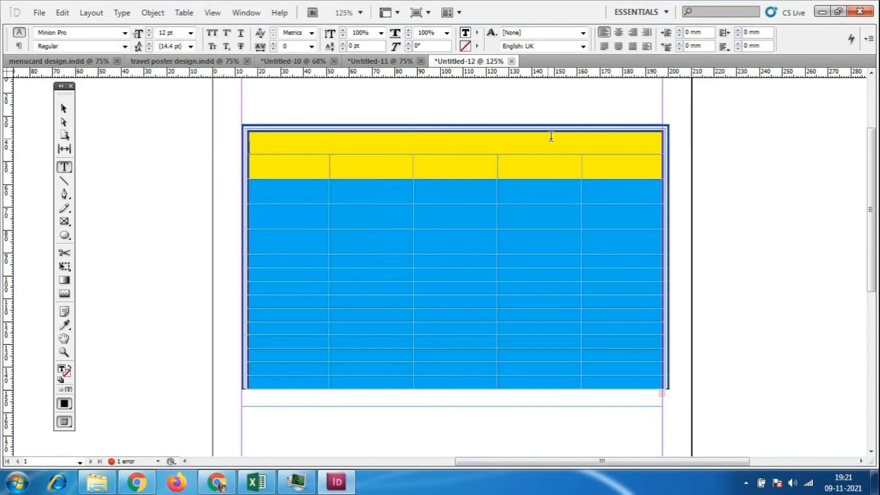
pyautogui.click(287, 166)
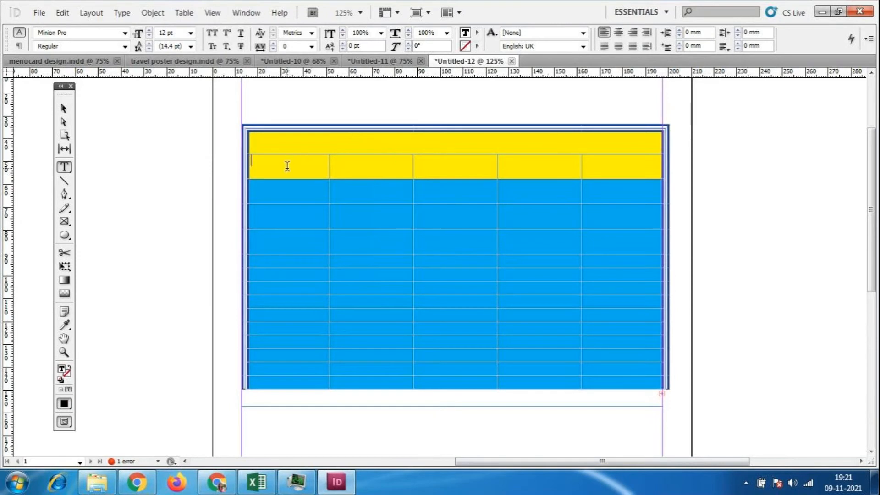
pyautogui.click(359, 168)
pyautogui.click(445, 171)
pyautogui.click(501, 159)
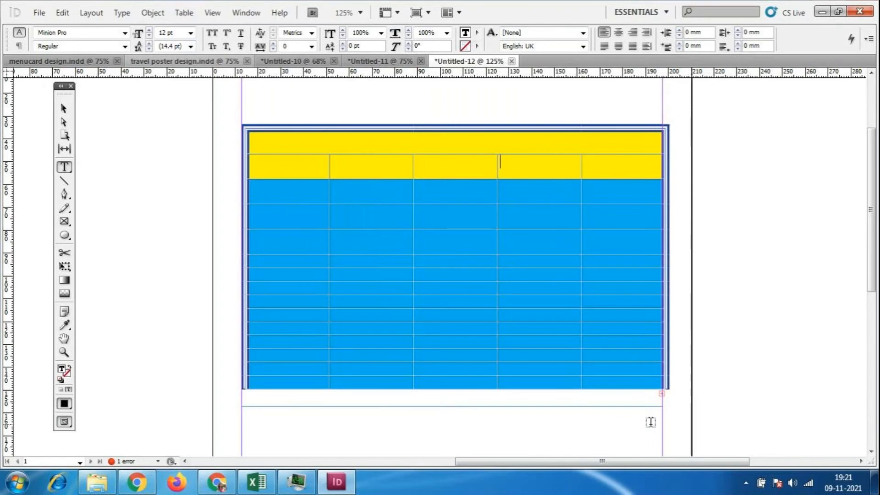
pyautogui.click(64, 108)
pyautogui.doubleClick(360, 139)
# - Draw a text frame beside the table and enter the heading "MOUNT CARMEL" in capitals
pyautogui.hscroll(-4, 537, 460)
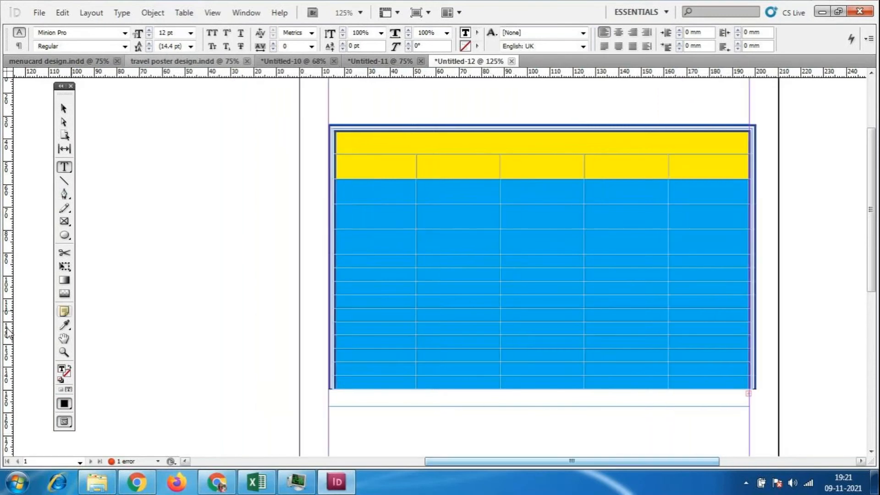
pyautogui.press('Escape')
pyautogui.click(64, 167)
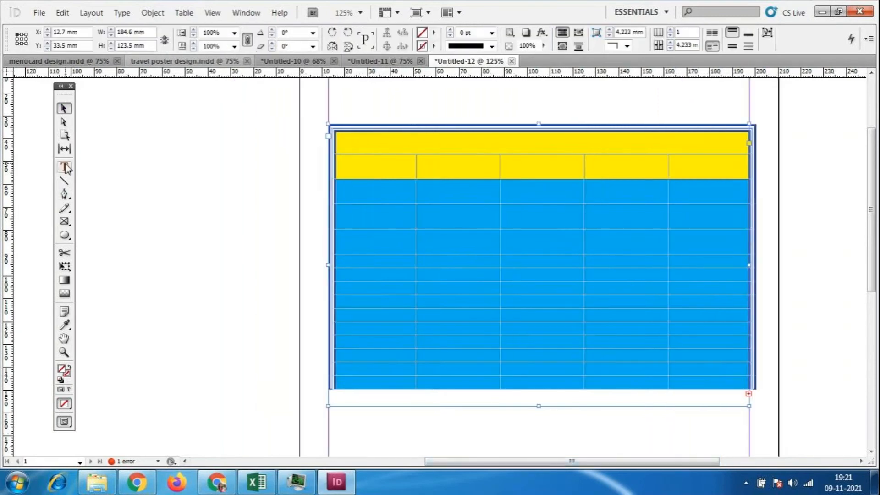
pyautogui.moveTo(123, 170); pyautogui.dragTo(305, 202)
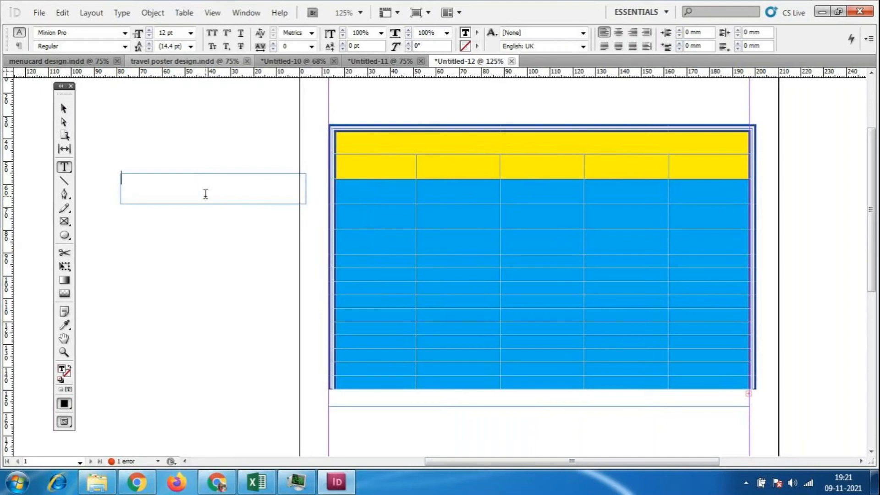
pyautogui.write('MOUNT Carme')
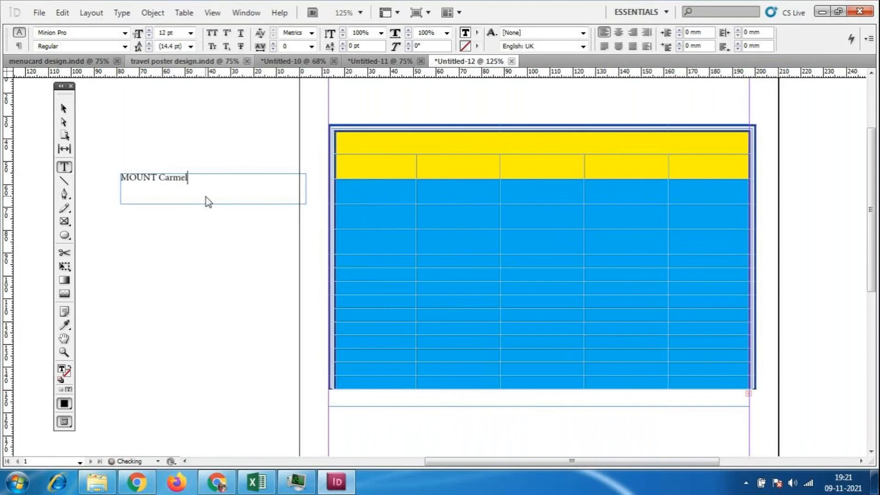
pyautogui.write('l')
pyautogui.press('BackSpace')
pyautogui.press('BackSpace')
pyautogui.press('BackSpace')
pyautogui.press('BackSpace')
pyautogui.press('BackSpace')
pyautogui.write('AR')
# - Enlarge the MOUNT CARMEL text frame to about 109 by 31 mm
pyautogui.tripleClick(227, 183)
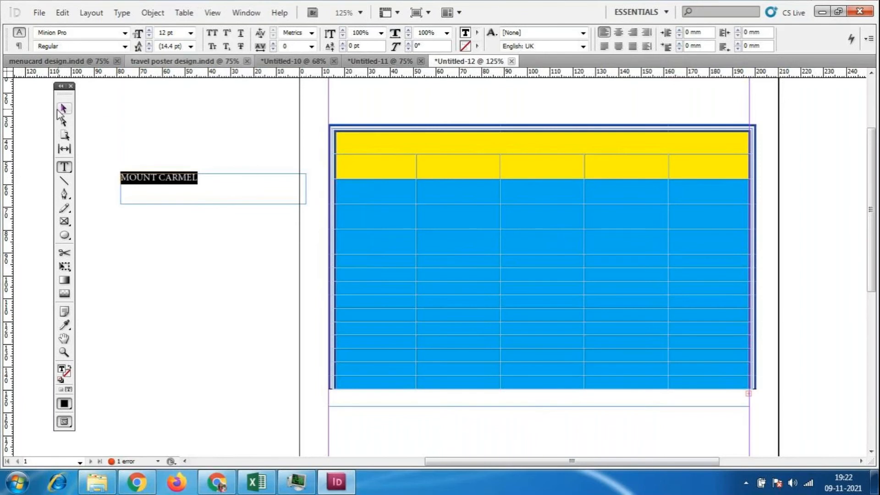
pyautogui.click(64, 109)
pyautogui.moveTo(306, 205); pyautogui.dragTo(372, 246)
# - Set the MOUNT CARMEL text to 36 pt and move its frame down and left to about X -91 mm, Y 81.5 mm
pyautogui.doubleClick(218, 181)
pyautogui.hotkey('ctrl', 'a')
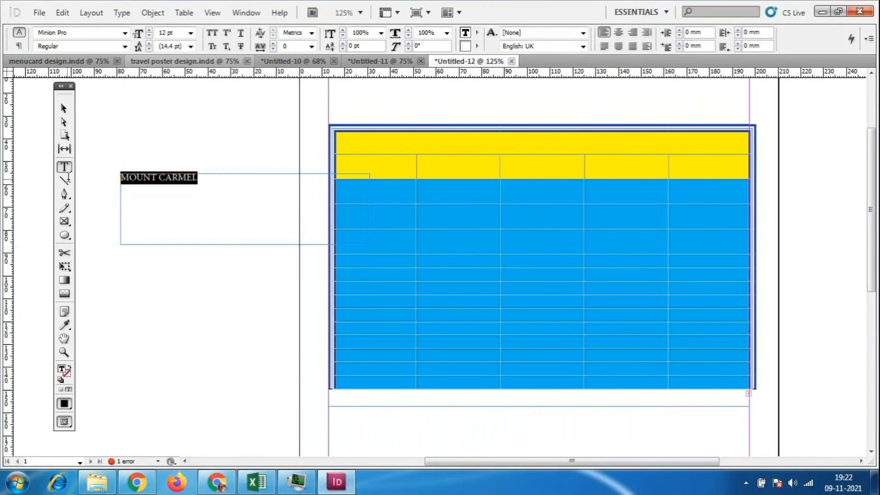
pyautogui.click(190, 32)
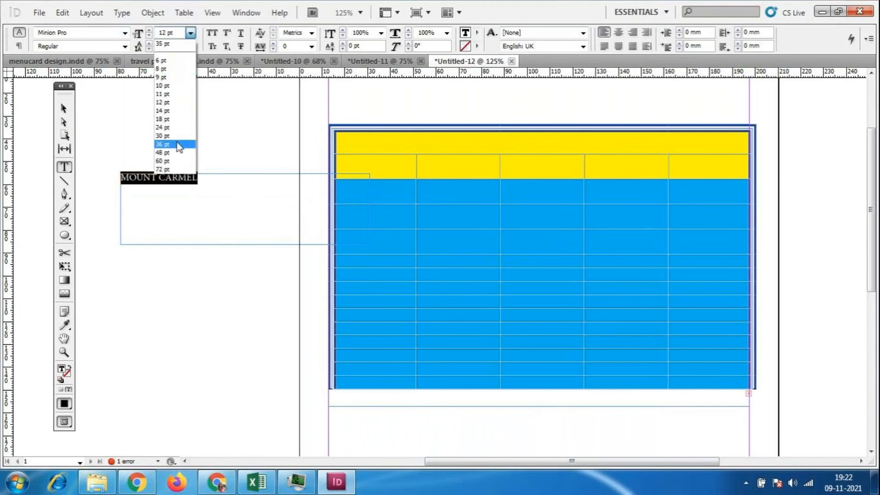
pyautogui.click(181, 145)
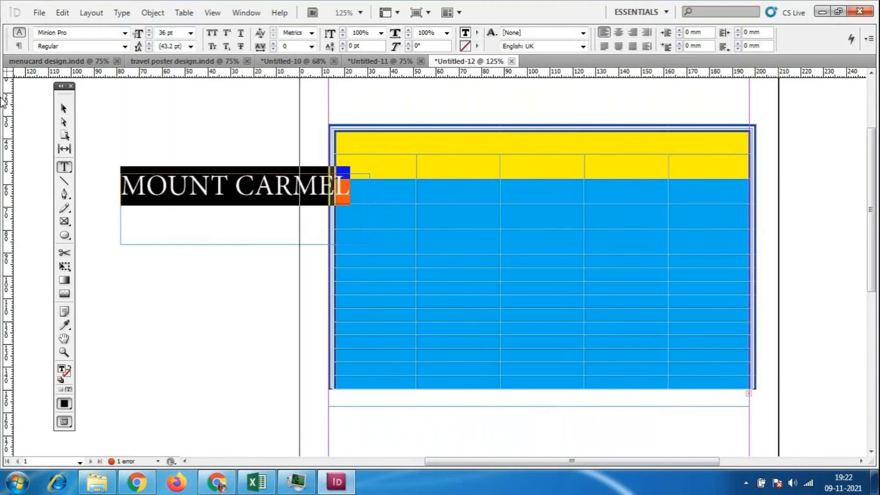
pyautogui.click(63, 108)
pyautogui.moveTo(263, 200); pyautogui.dragTo(232, 253)
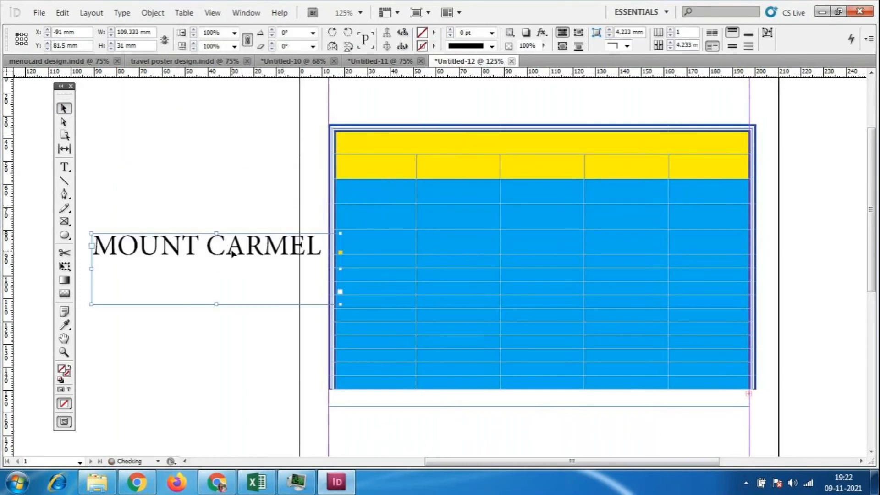
# - Try a 24 pt size on the MOUNT CARMEL text and return it to 36 pt
pyautogui.doubleClick(226, 251)
pyautogui.hotkey('ctrl', 'a')
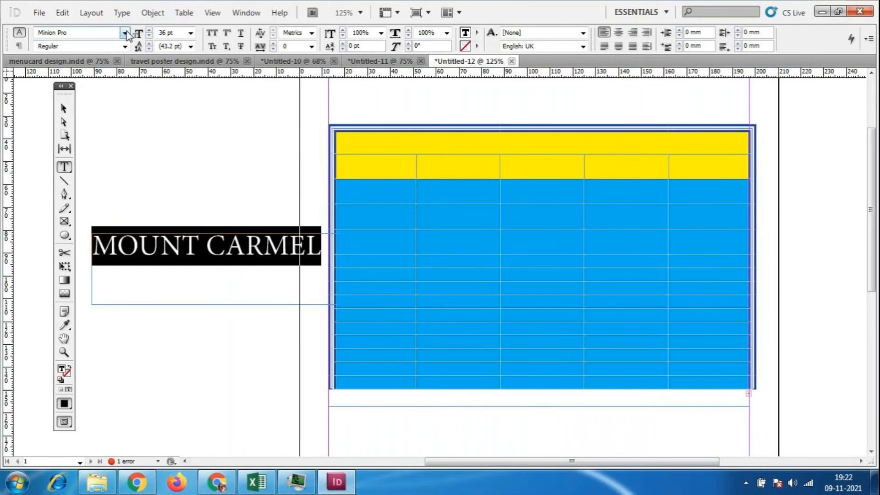
pyautogui.click(191, 33)
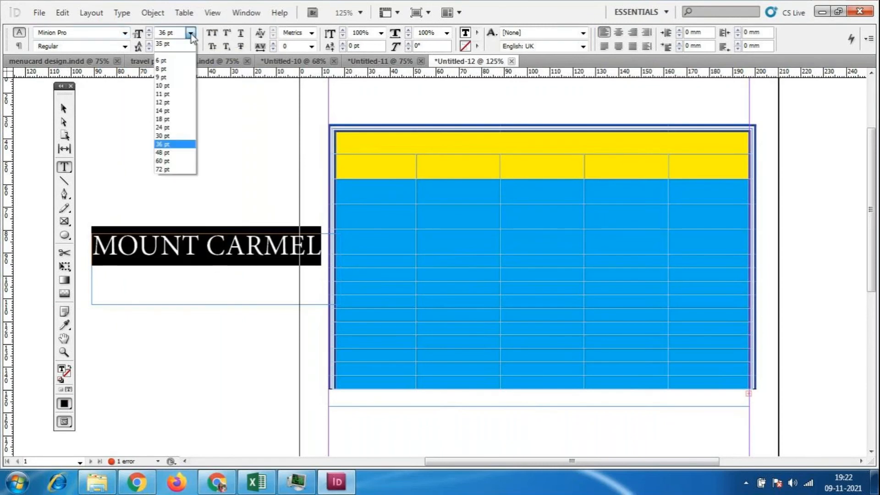
pyautogui.click(189, 128)
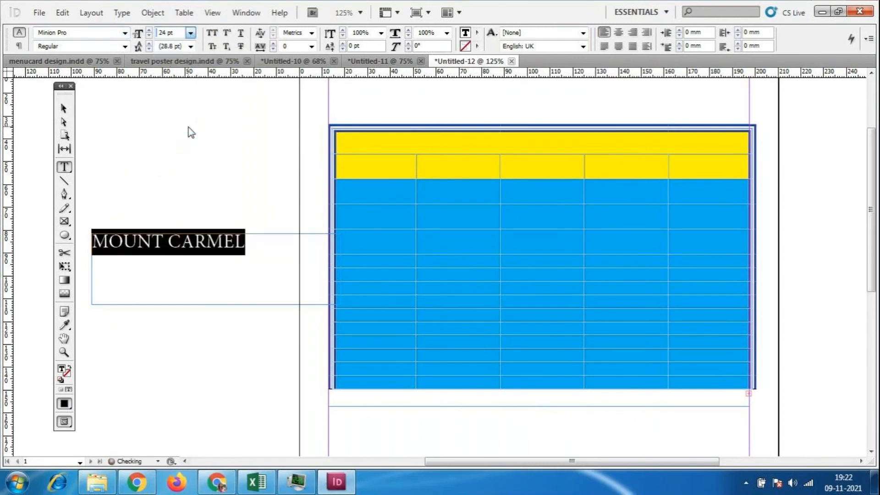
pyautogui.click(190, 33)
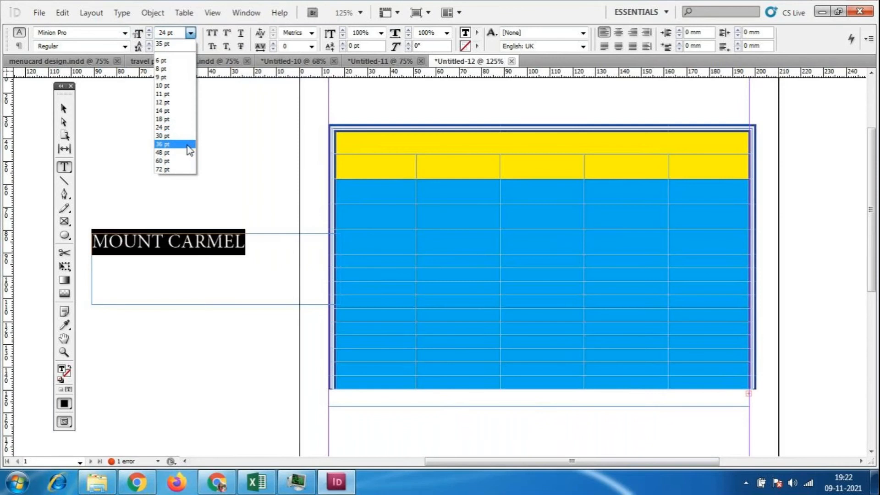
pyautogui.click(188, 144)
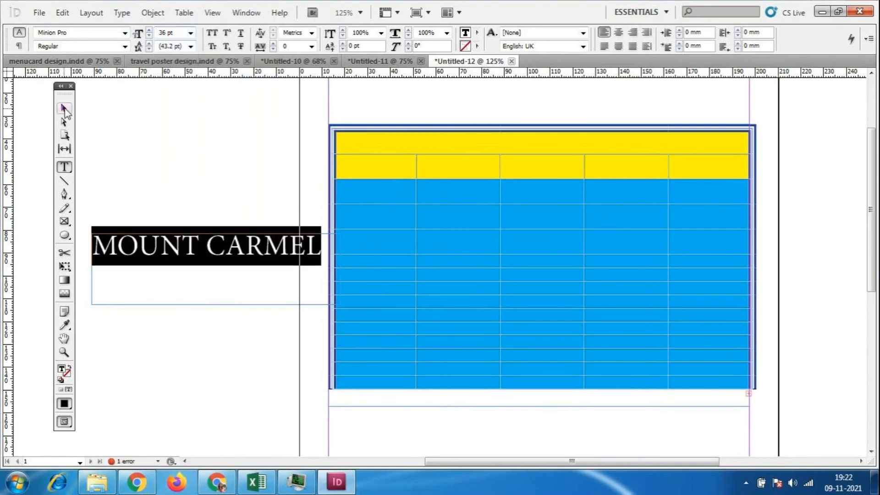
# - Move the MOUNT CARMEL frame clear of the table to about X -106 mm, Y 78.5 mm
pyautogui.click(64, 108)
pyautogui.doubleClick(97, 243)
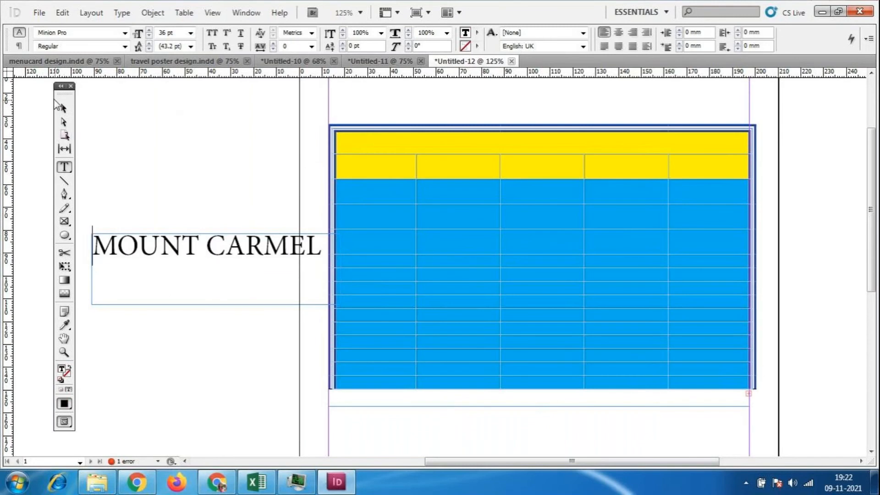
pyautogui.press('Escape')
pyautogui.moveTo(243, 294); pyautogui.dragTo(205, 250)
# - Select the whole MOUNT CARMEL text, reduce it to 30 pt, and leave text editing
pyautogui.doubleClick(204, 251)
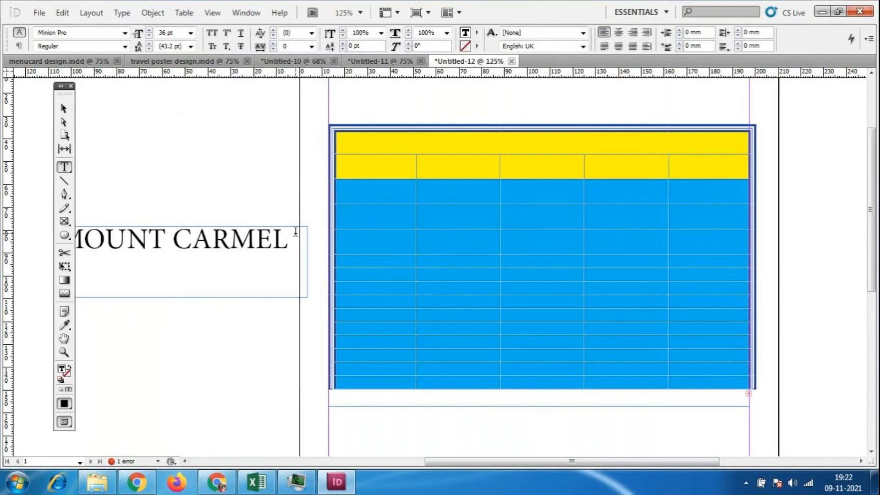
pyautogui.moveTo(294, 236); pyautogui.dragTo(2, 239)
pyautogui.click(191, 33)
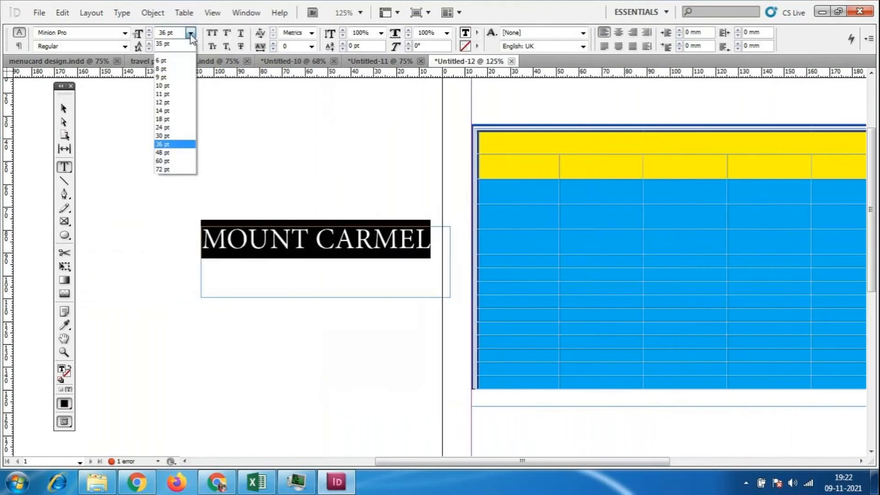
pyautogui.click(162, 135)
pyautogui.press('Escape')
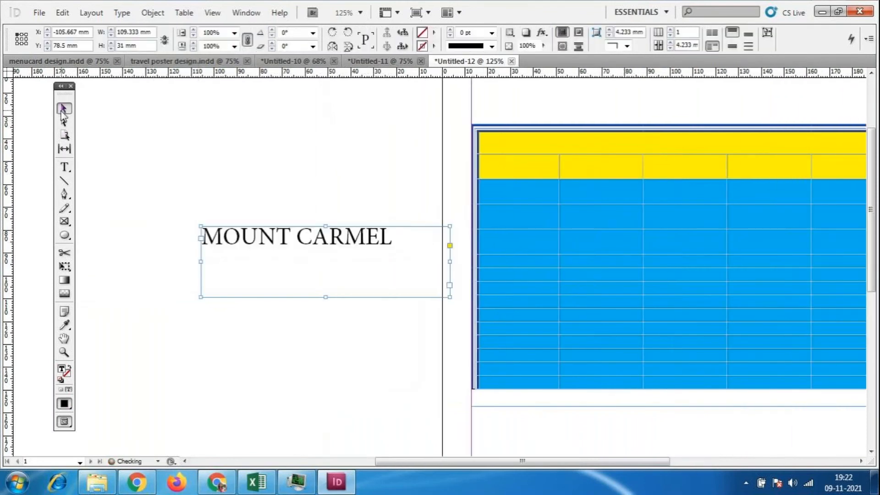
# - Move the MOUNT CARMEL text frame onto the table's merged yellow header row at about X 68 mm, Y 38.5 mm, and deselect it
pyautogui.moveTo(284, 242); pyautogui.dragTo(690, 151)
pyautogui.moveTo(614, 461); pyautogui.dragTo(694, 461)
pyautogui.click(729, 233)
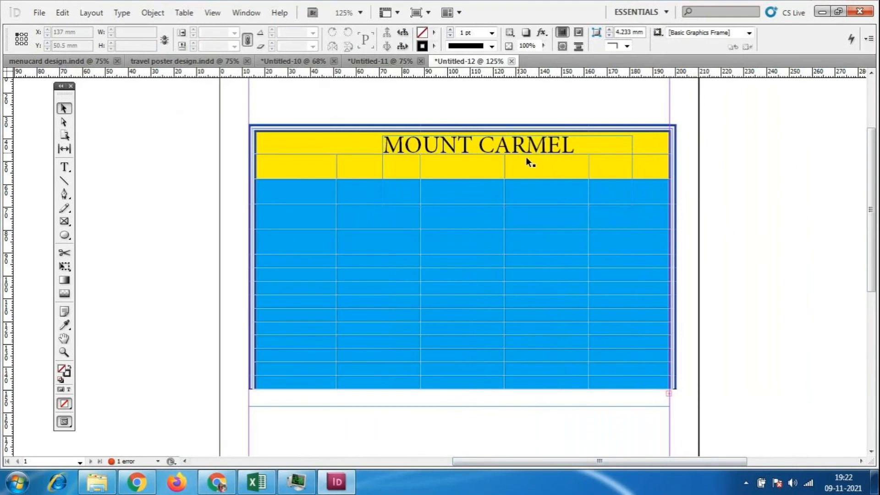
pyautogui.moveTo(516, 147); pyautogui.dragTo(508, 147)
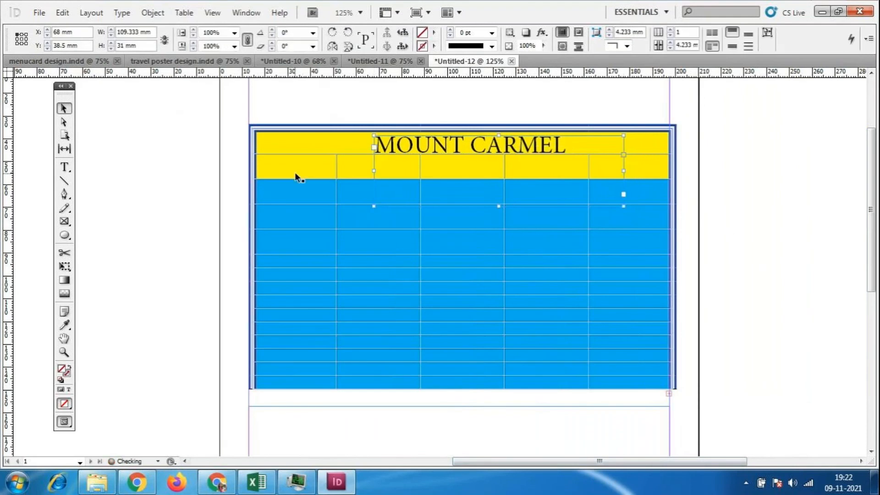
pyautogui.click(743, 239)
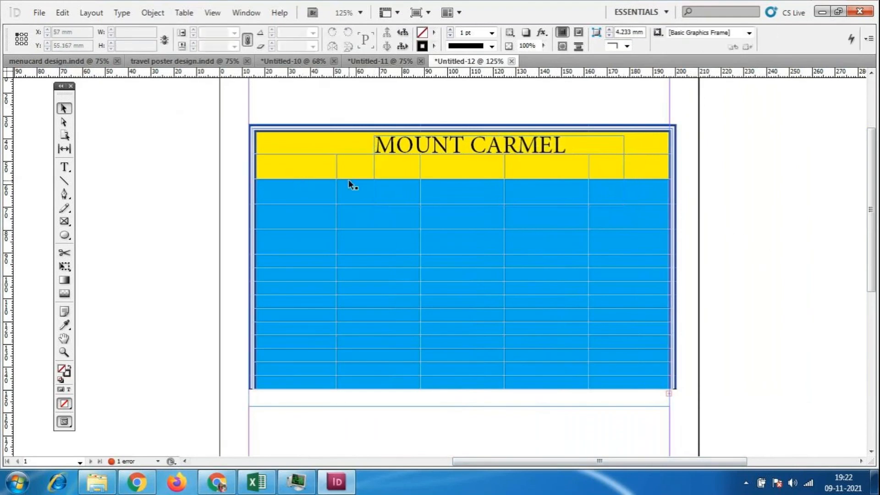
pyautogui.scroll(1, 733, 206)
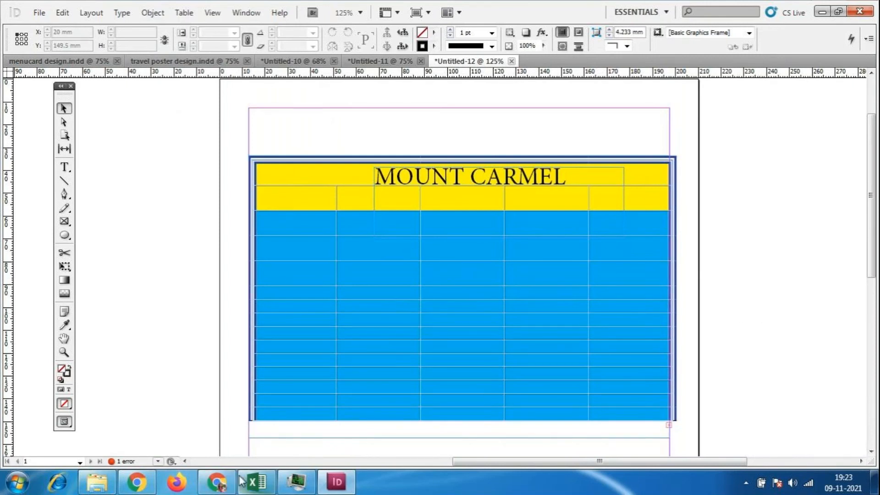
# - Switch to the GoToMeeting session in Chrome and look through the whole participant list
pyautogui.moveTo(216, 481)
pyautogui.click(239, 416)
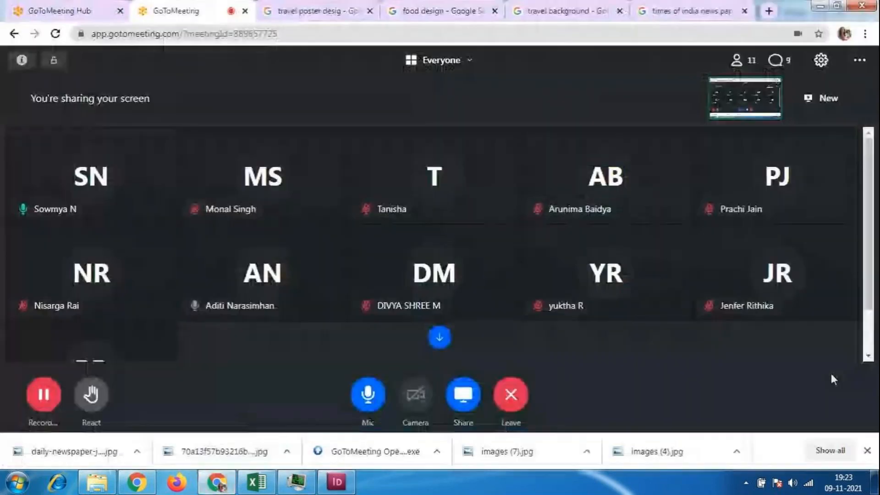
pyautogui.moveTo(878, 328); pyautogui.dragTo(866, 379)
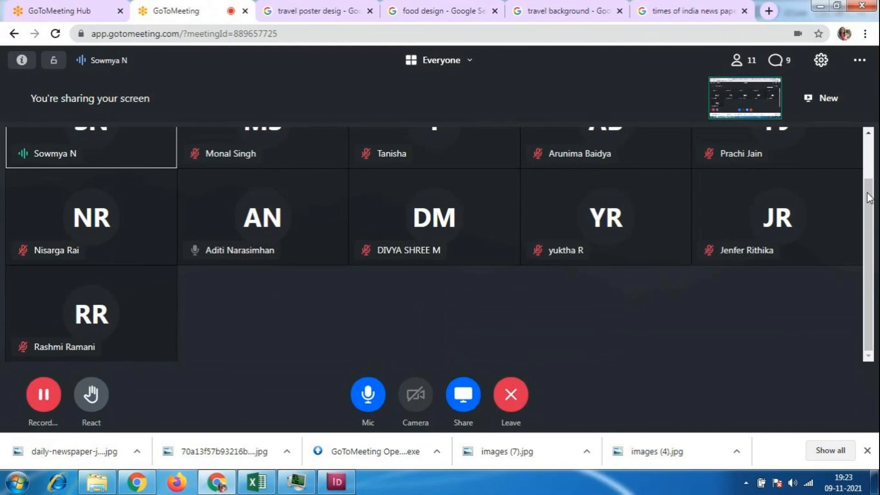
pyautogui.moveTo(867, 208); pyautogui.dragTo(877, 230)
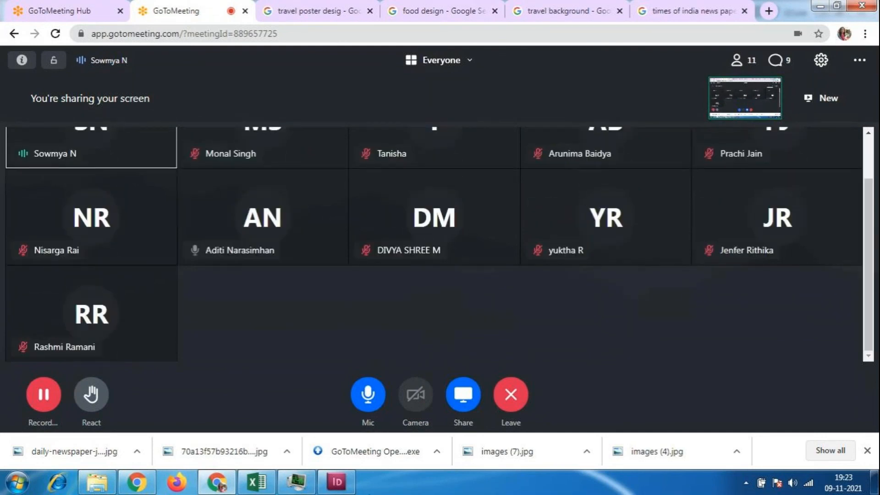
# - Return to InDesign and review the travel poster, Untitled-10 and Untitled-11 documents, ending on the Untitled-12 table document
pyautogui.click(339, 480)
pyautogui.click(293, 61)
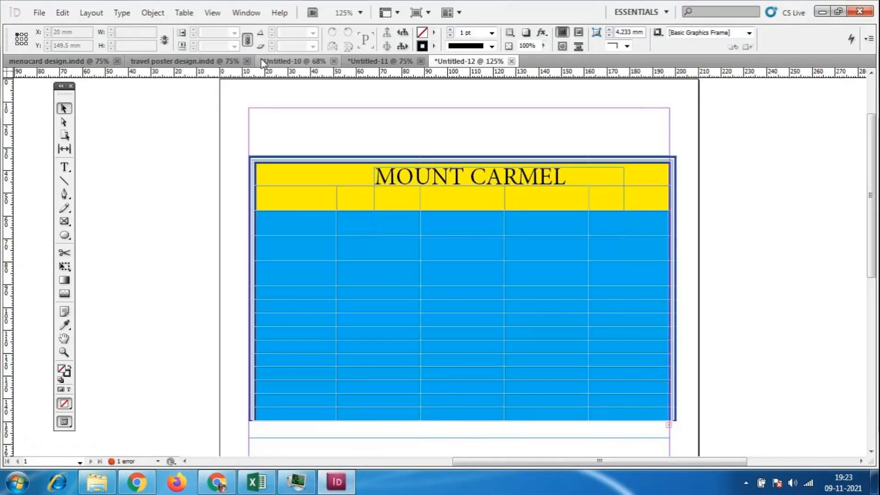
pyautogui.click(216, 63)
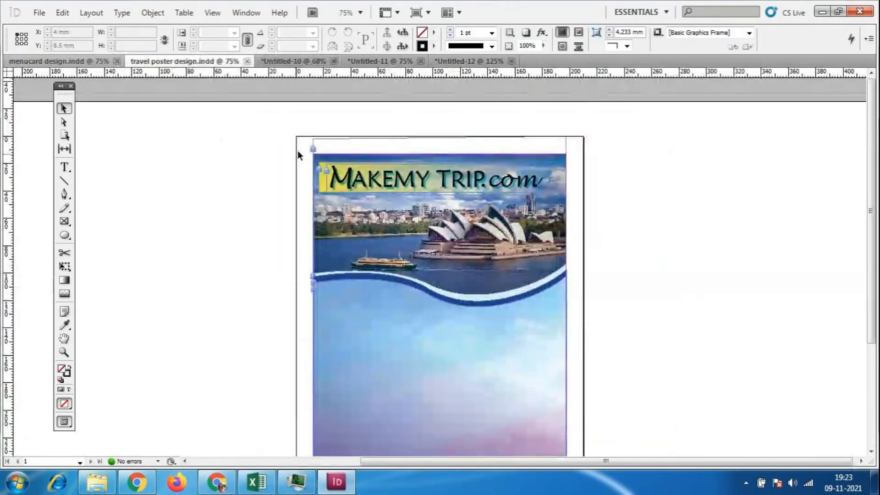
pyautogui.scroll(-3, 722, 191)
pyautogui.scroll(3, 722, 190)
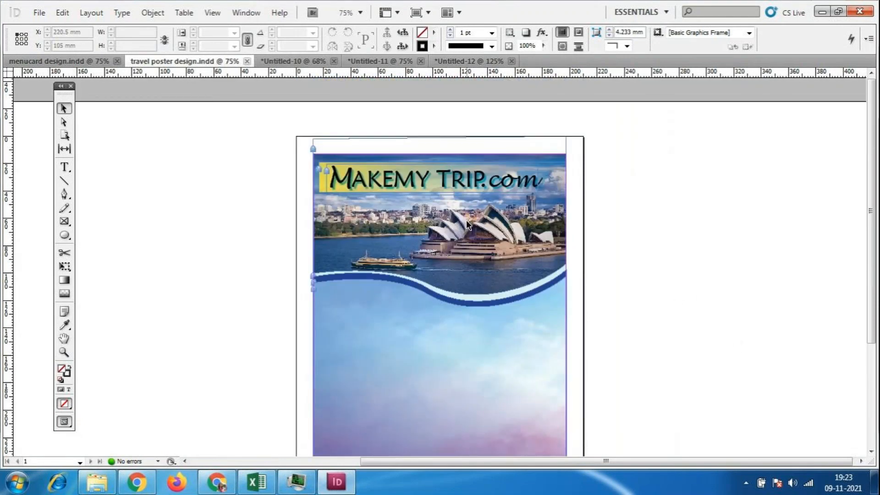
pyautogui.click(293, 61)
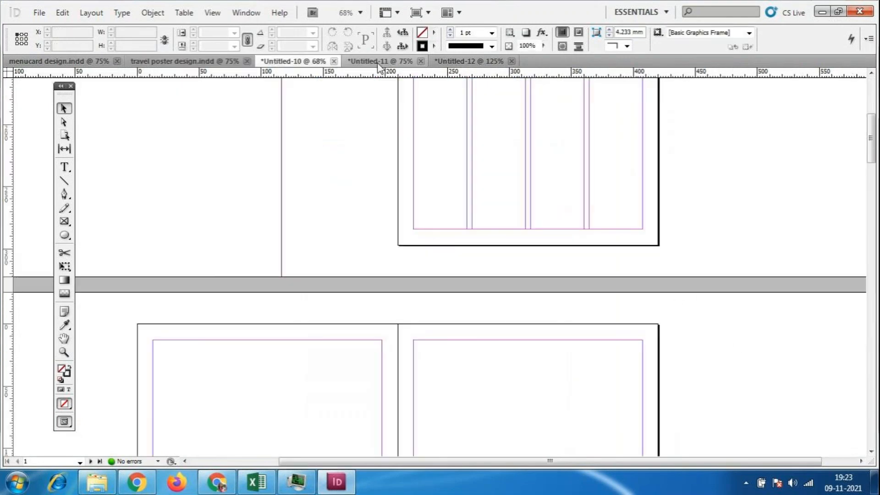
pyautogui.click(379, 62)
pyautogui.click(476, 60)
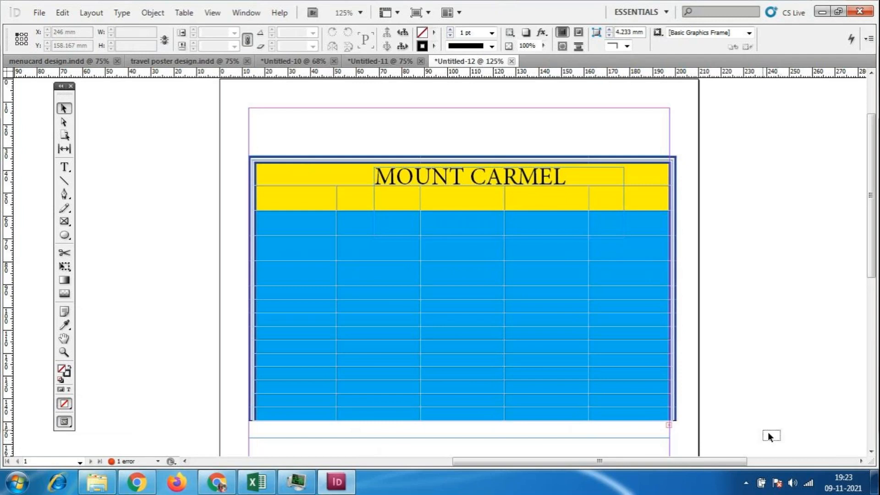
# - Switch back to the GoToMeeting session in Chrome
pyautogui.moveTo(717, 416); pyautogui.dragTo(716, 415)
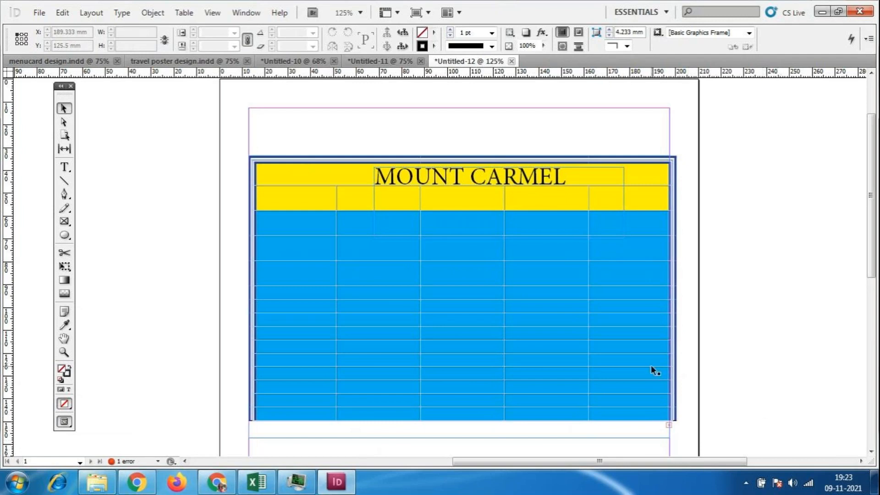
pyautogui.click(217, 481)
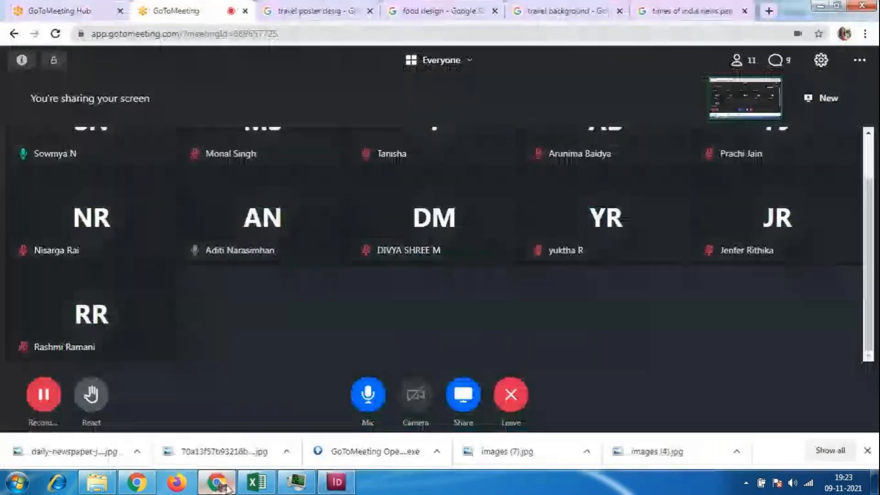